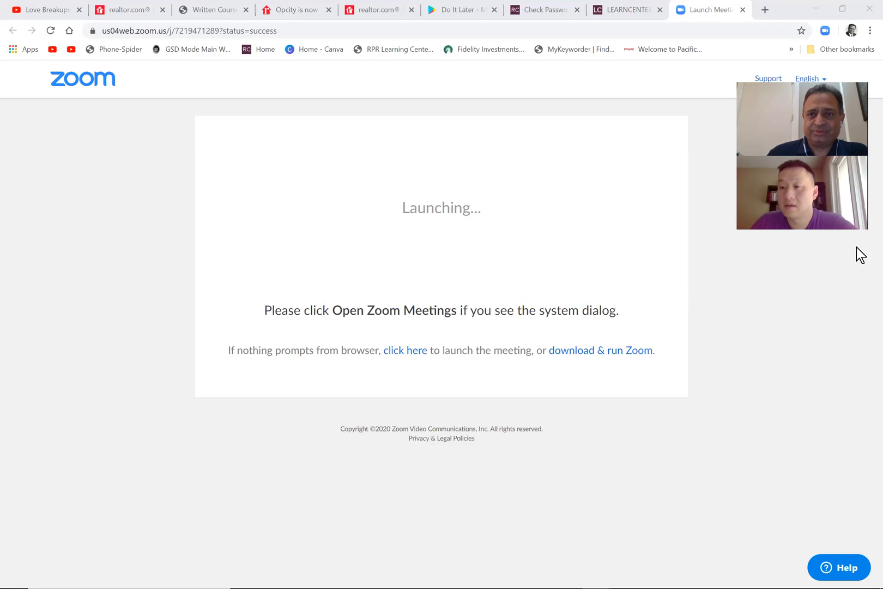
- Open a new Chrome tab and sign in to the PWR member site
click(535, 114)
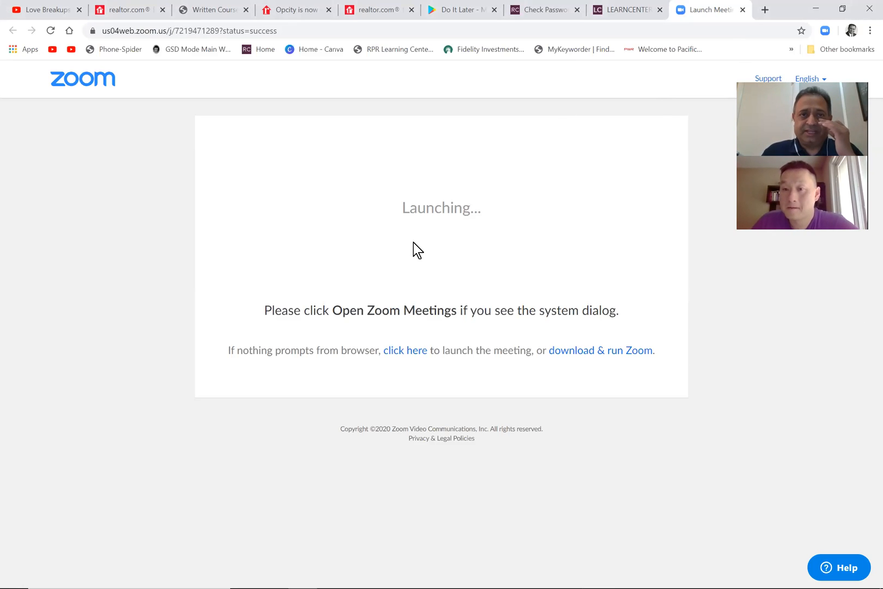
click(766, 9)
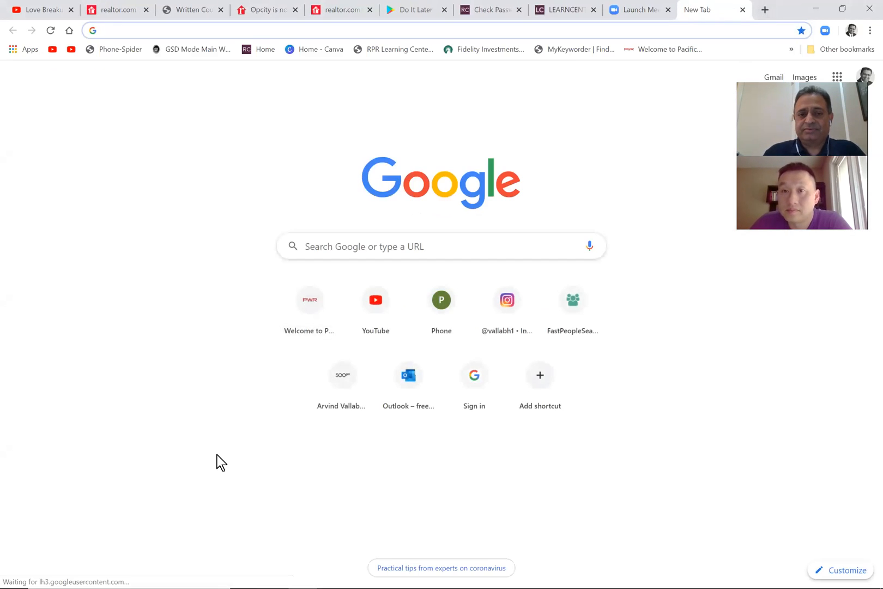
click(309, 301)
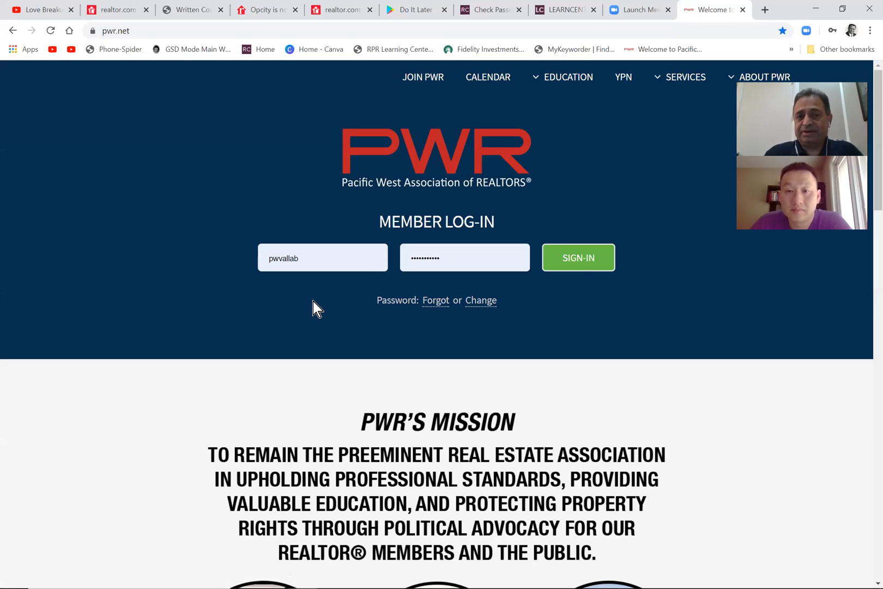
click(583, 259)
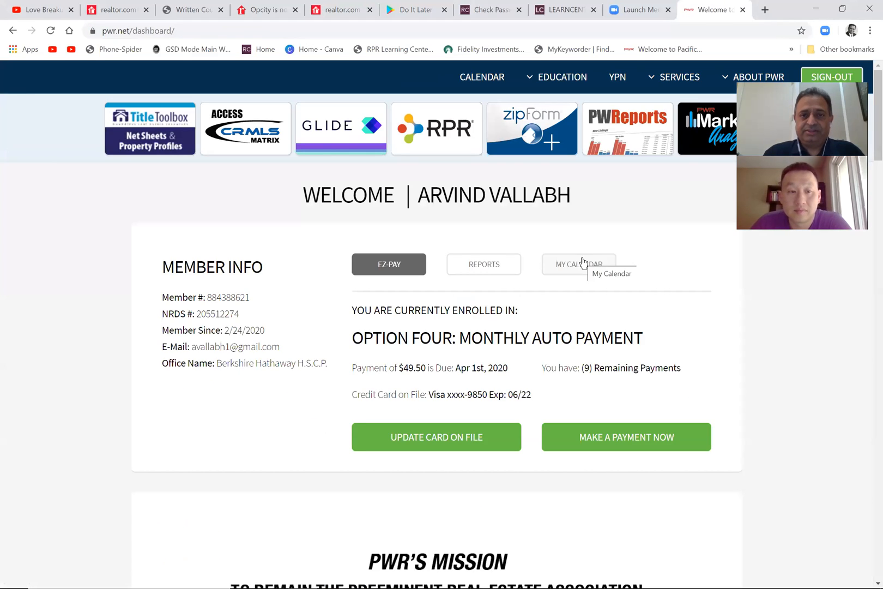
- Launch zipForm from the dashboard, sign in on CAR.org and continue into zipForm Plus
click(529, 135)
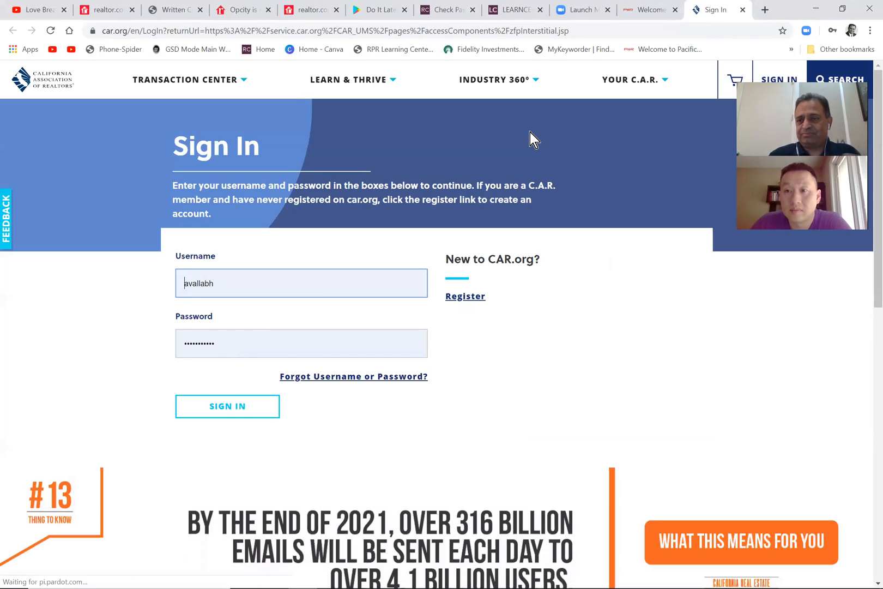
click(234, 408)
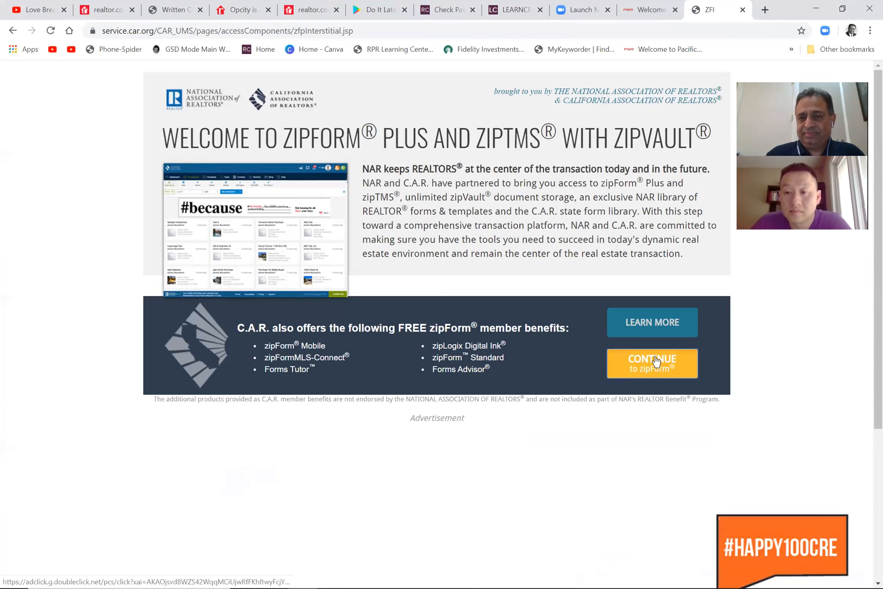
click(656, 359)
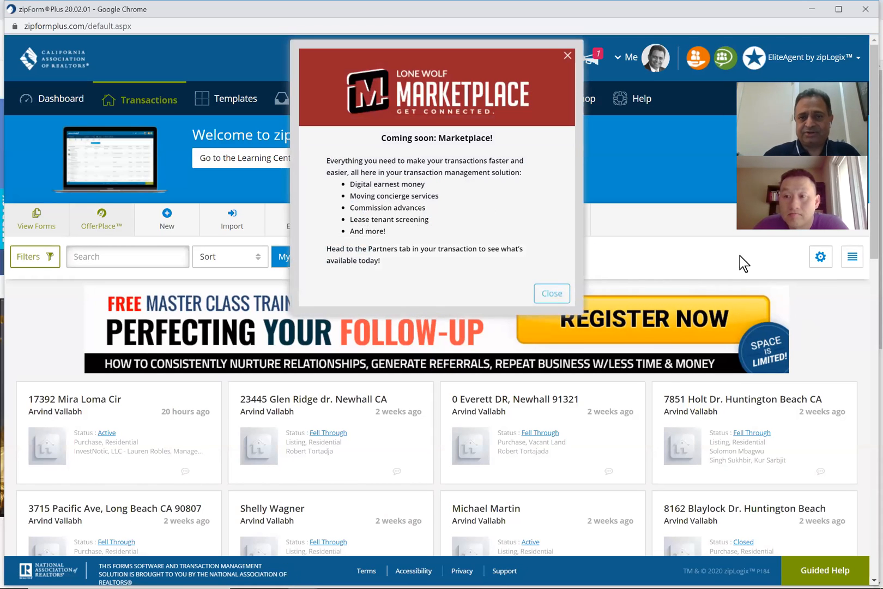
- Close the Lone Wolf Marketplace popup to reveal the Transactions list
click(552, 294)
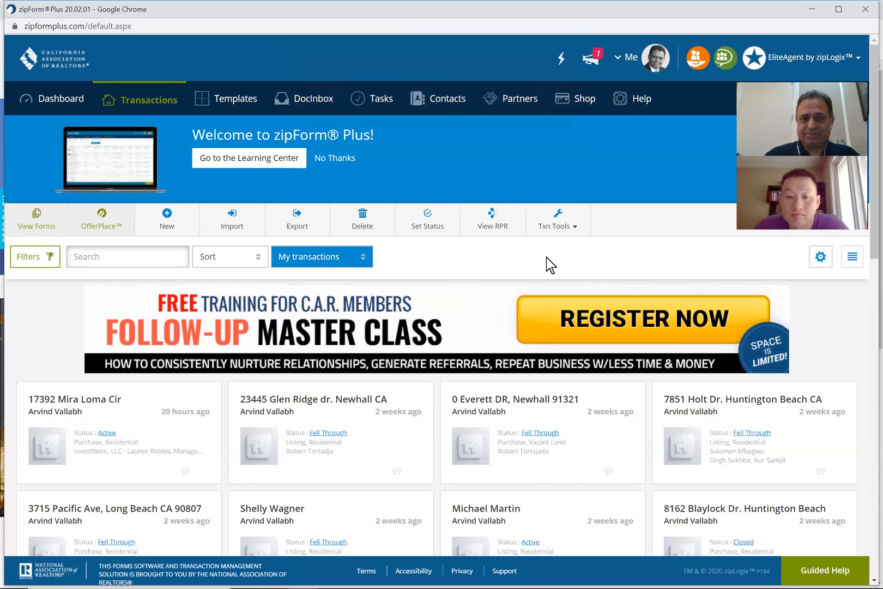
scroll(313, 196, up, 6)
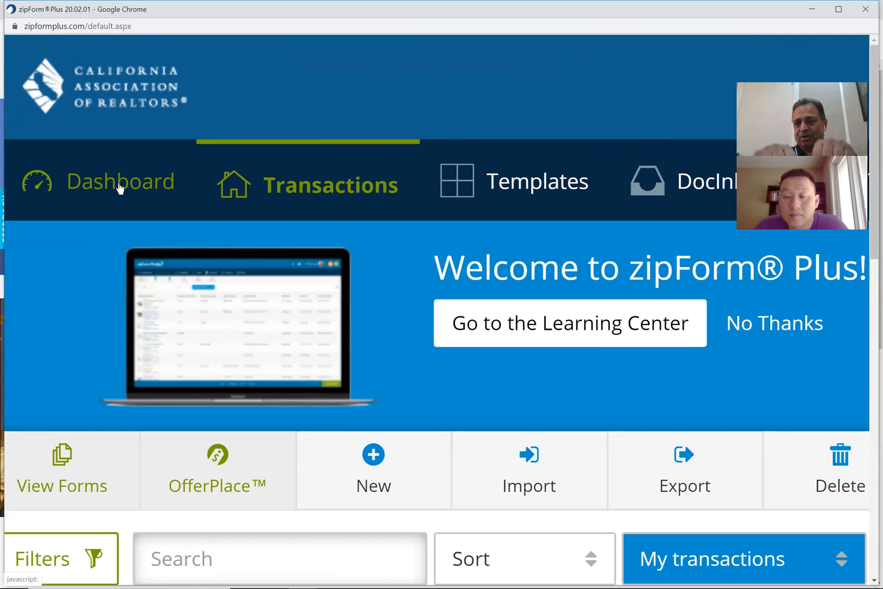
click(149, 180)
click(146, 177)
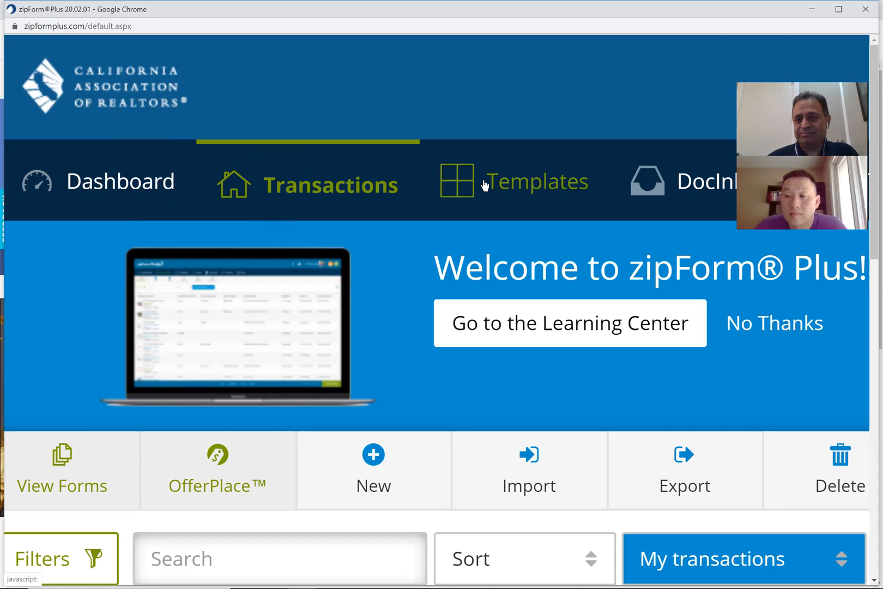
scroll(484, 187, down, 6)
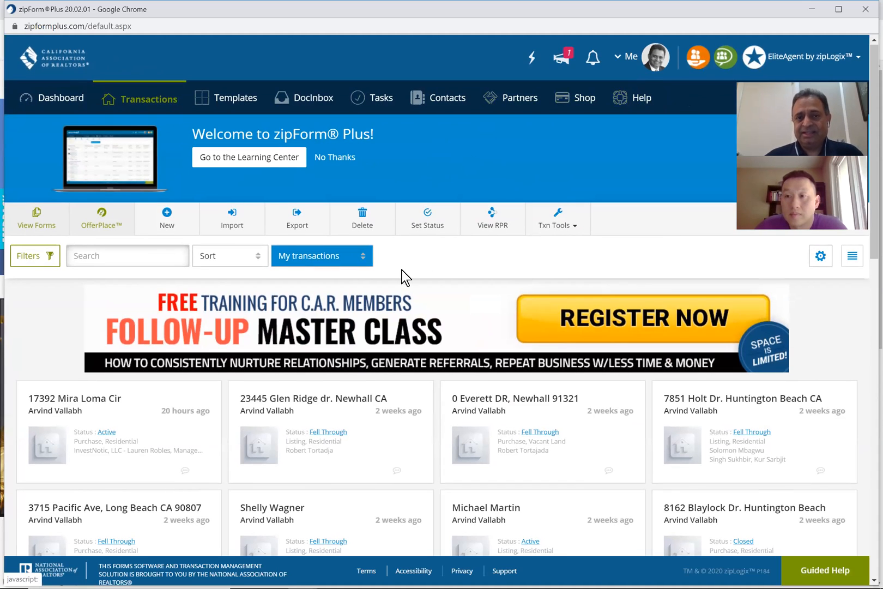
click(241, 98)
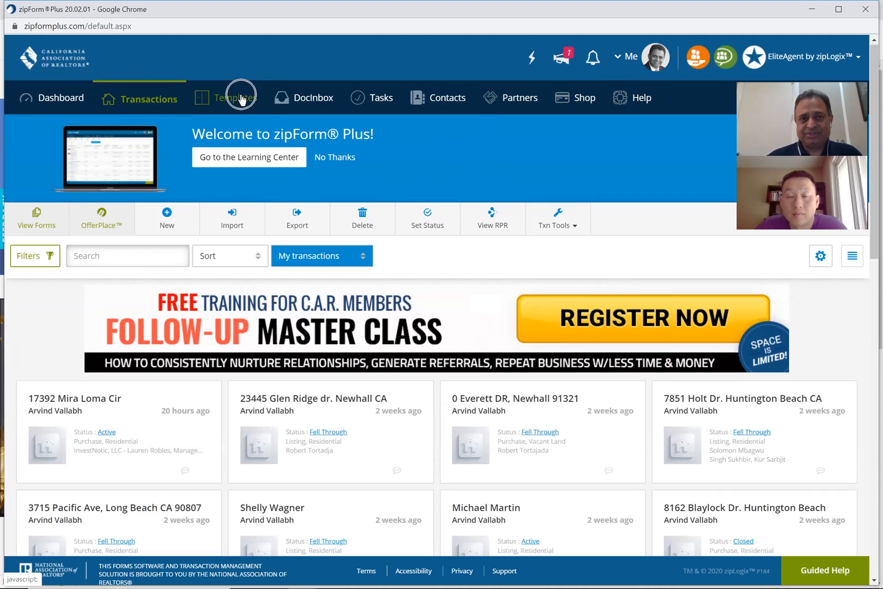
- Switch to the Templates page and start a New template
click(241, 98)
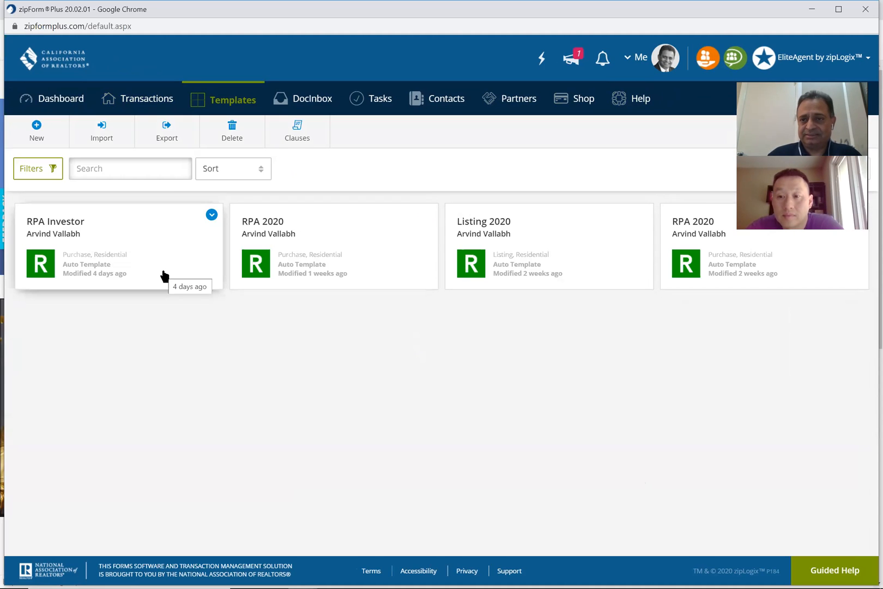
click(101, 137)
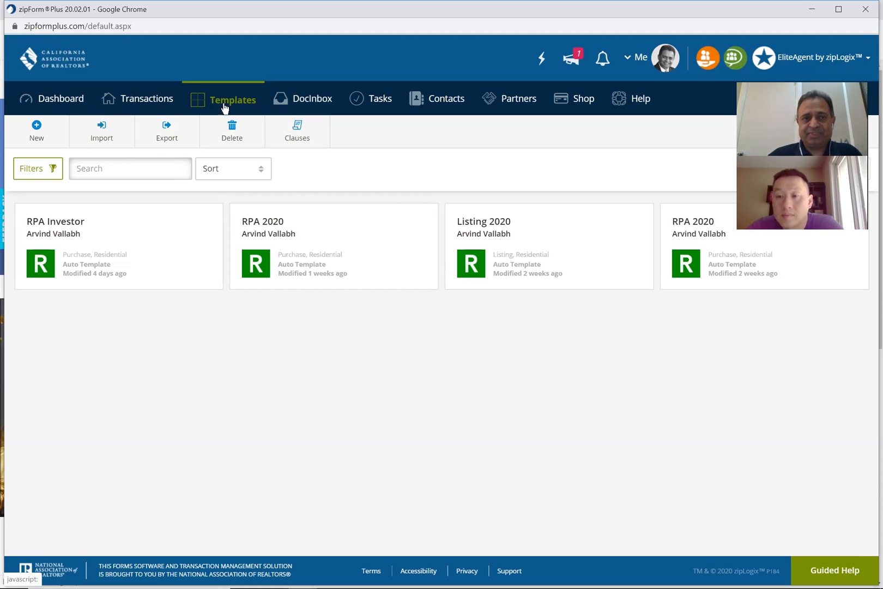
click(103, 137)
click(46, 138)
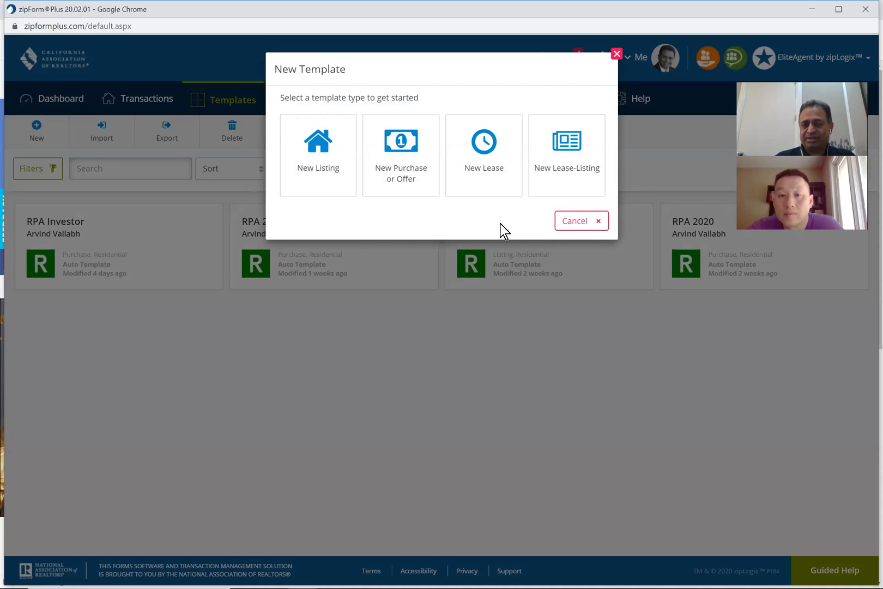
- Choose the New Purchase or Offer template type
click(404, 160)
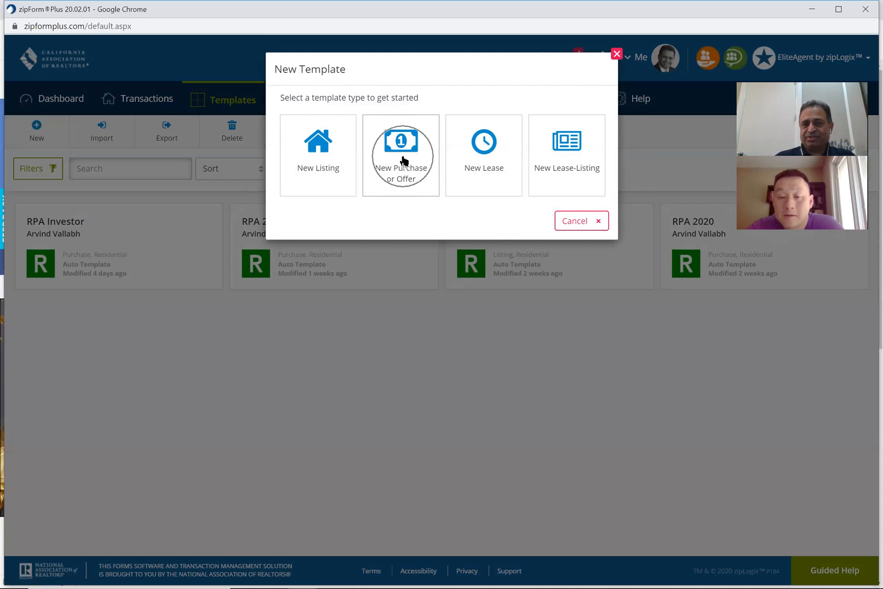
click(319, 157)
click(319, 157)
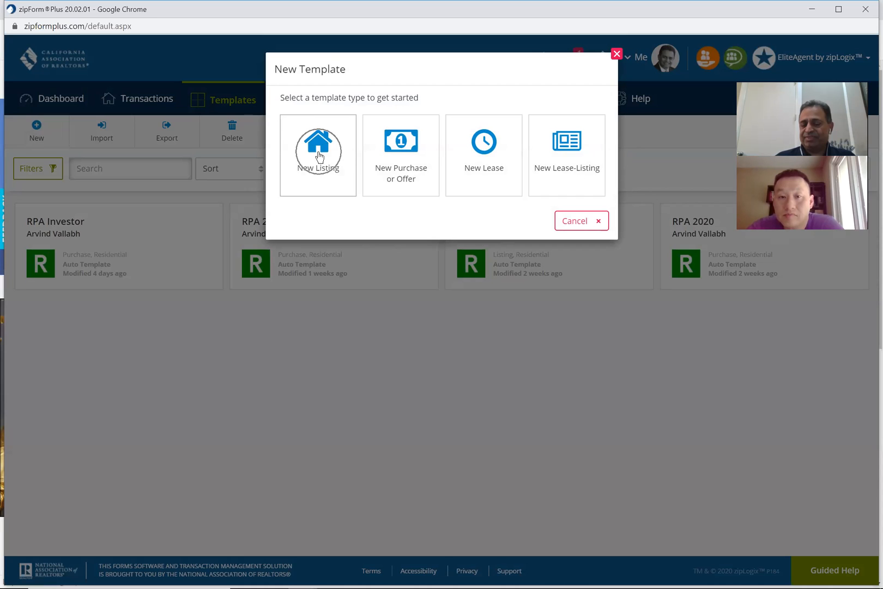
click(395, 158)
click(396, 157)
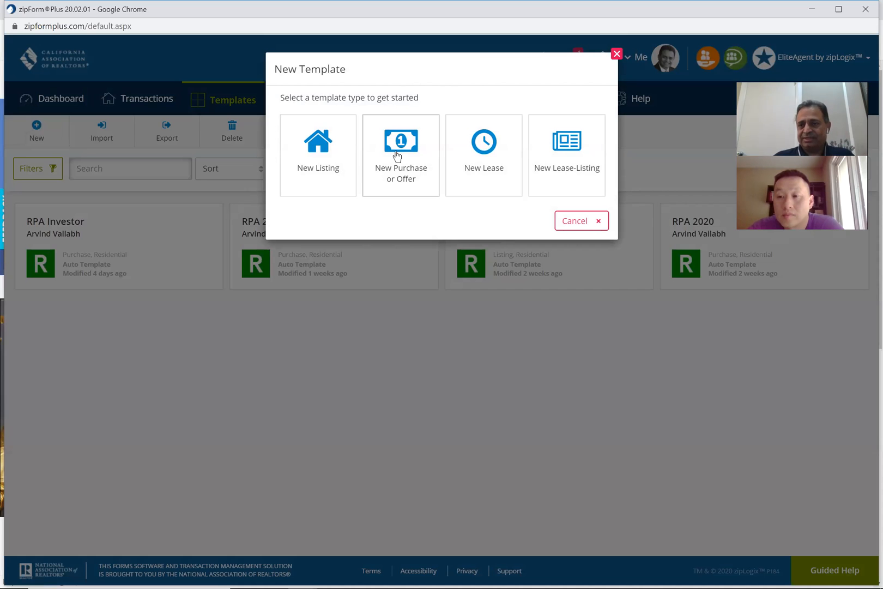
click(397, 156)
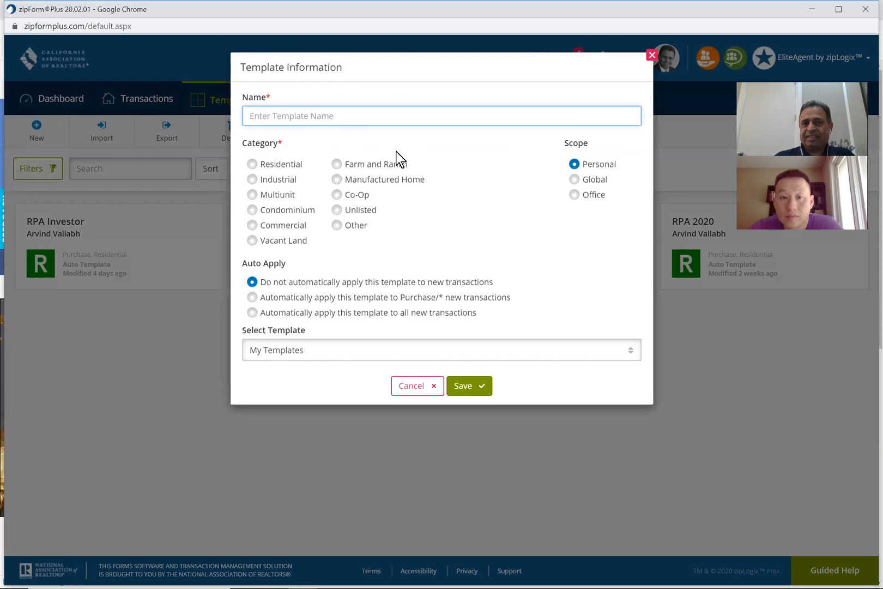
- Enter 'RPA 2020' in the template Name field
click(328, 115)
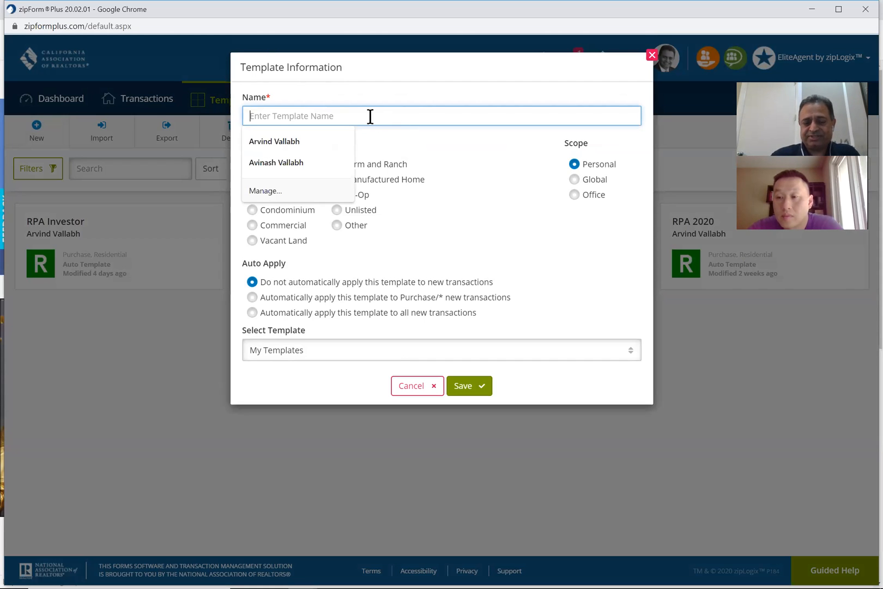
text(RPA)
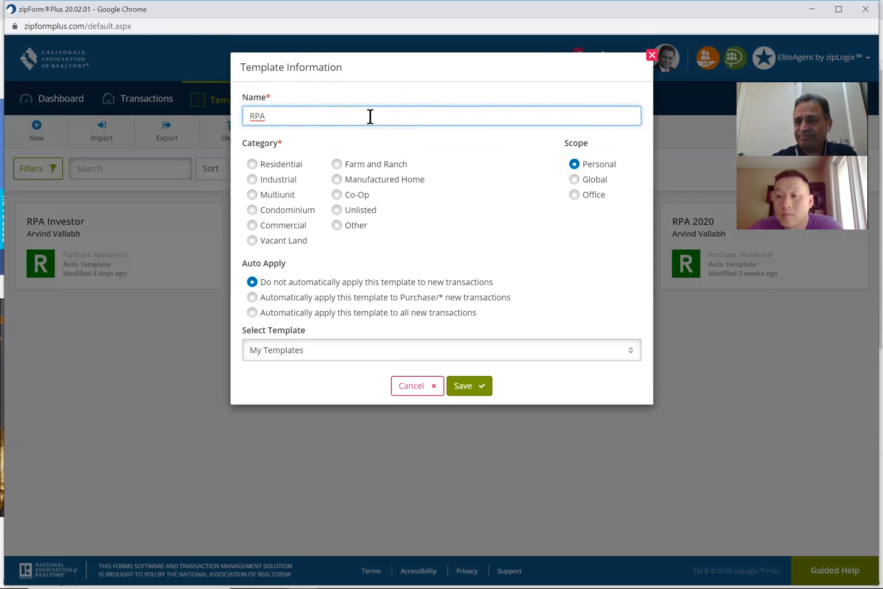
text(2020)
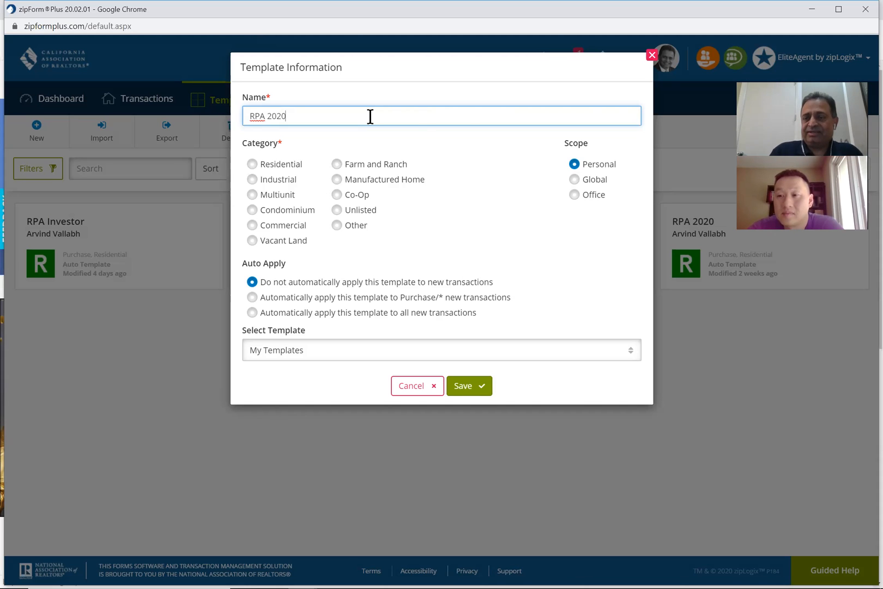
- Set category Residential, auto-apply to new Purchase/Residential transactions, and save the template
click(253, 165)
click(253, 164)
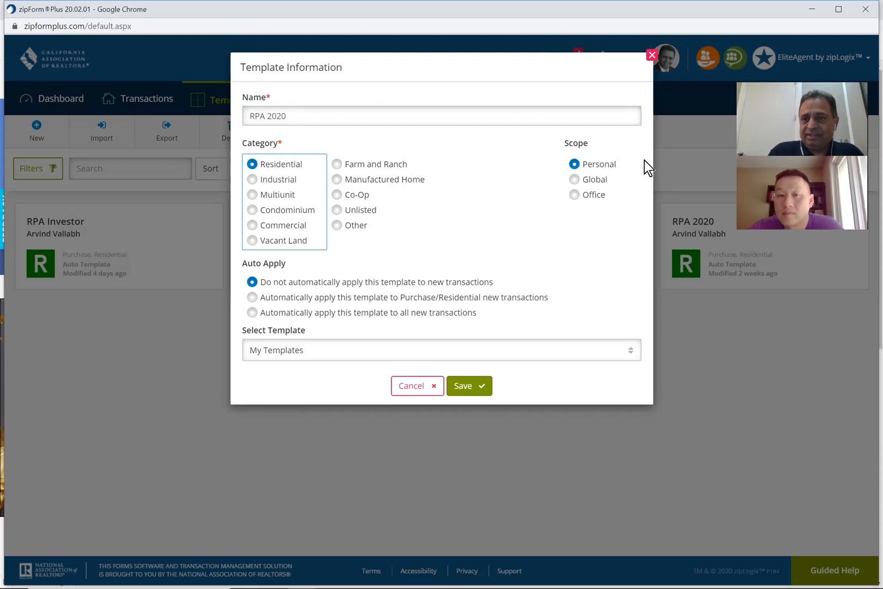
click(598, 165)
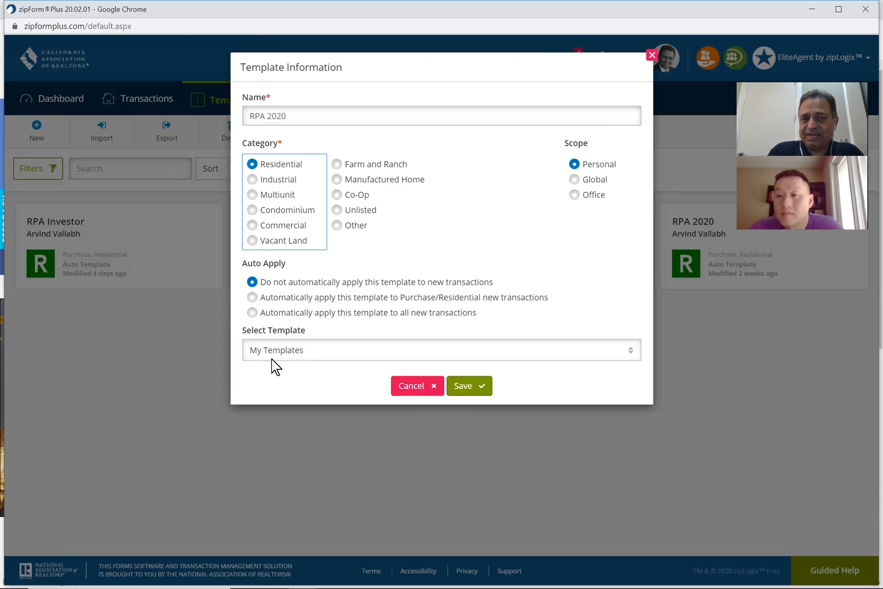
click(254, 302)
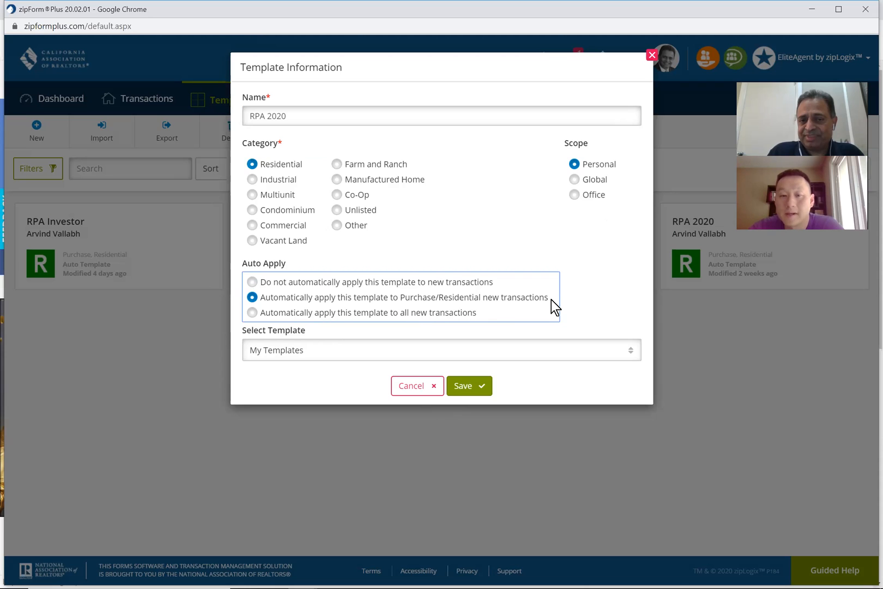
click(469, 384)
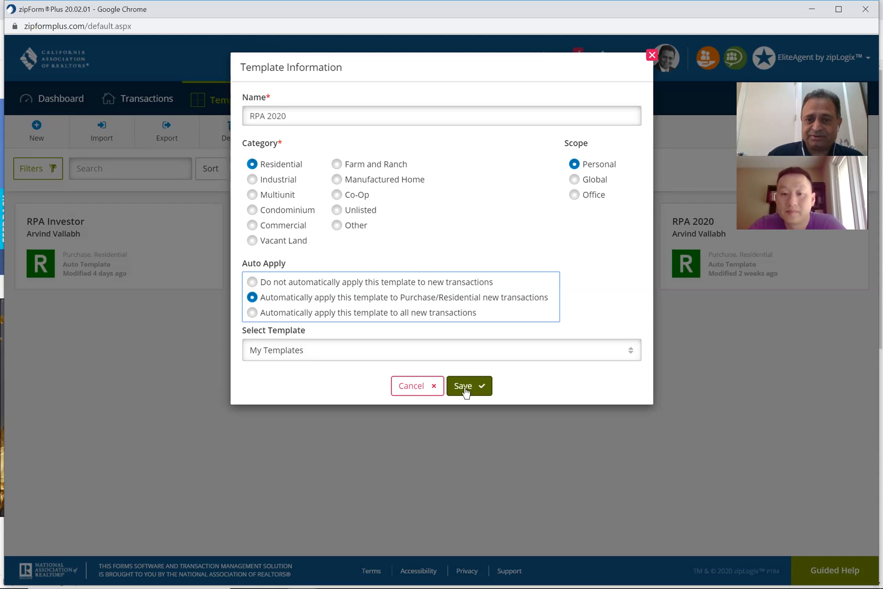
click(466, 388)
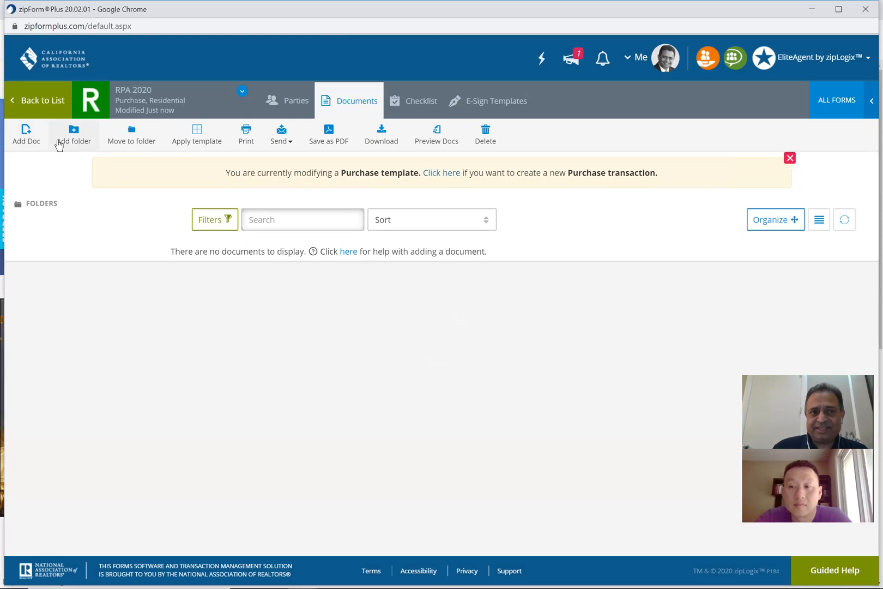
- Expand the ALL FORMS library panel listing C.A.R. forms
click(31, 144)
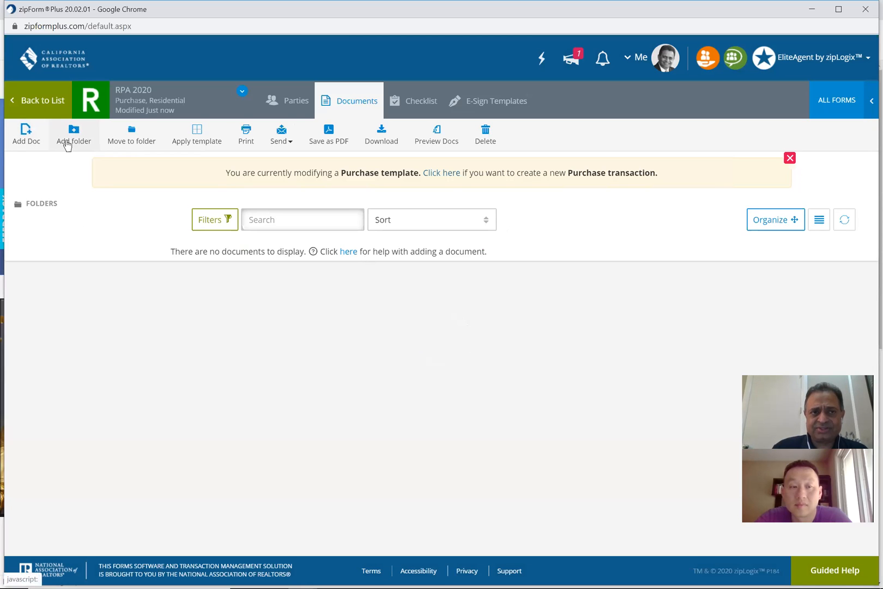
click(147, 143)
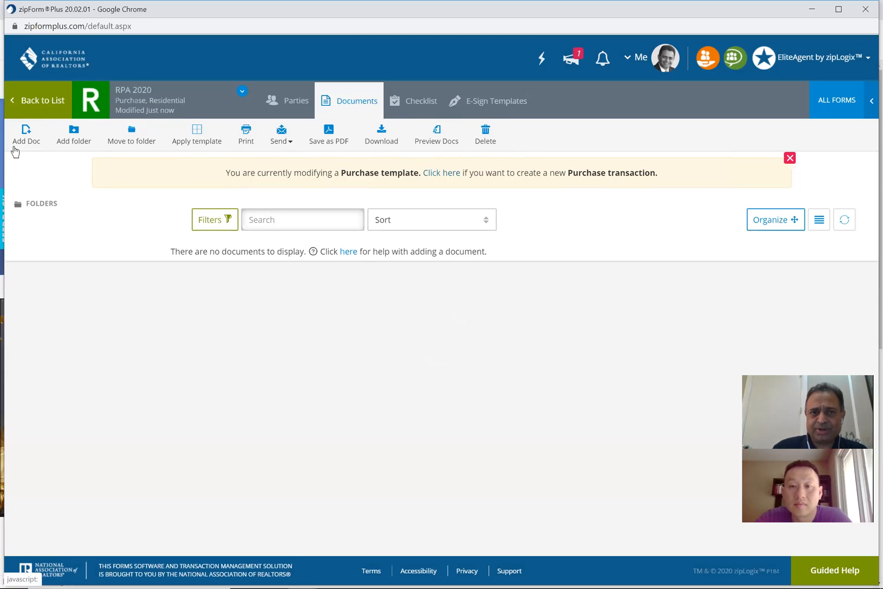
click(870, 103)
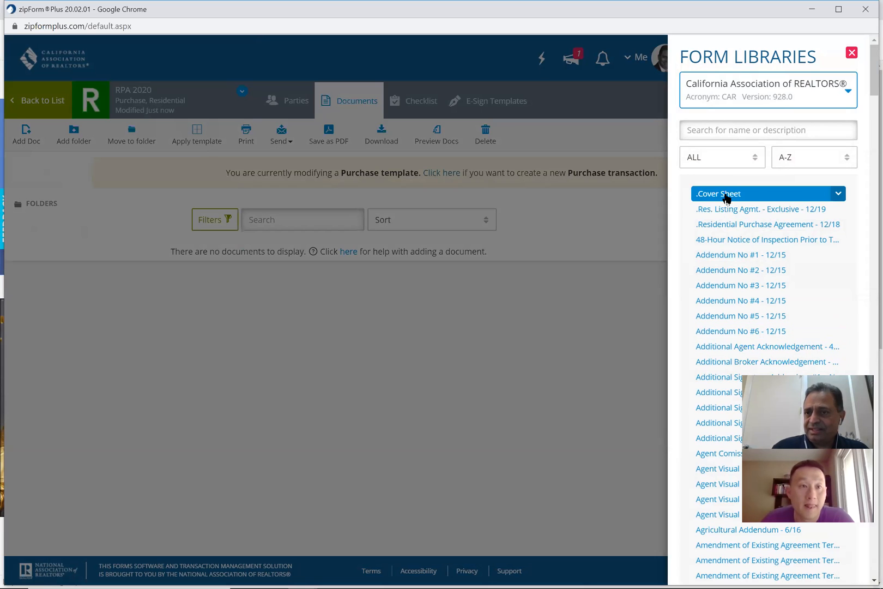
click(730, 129)
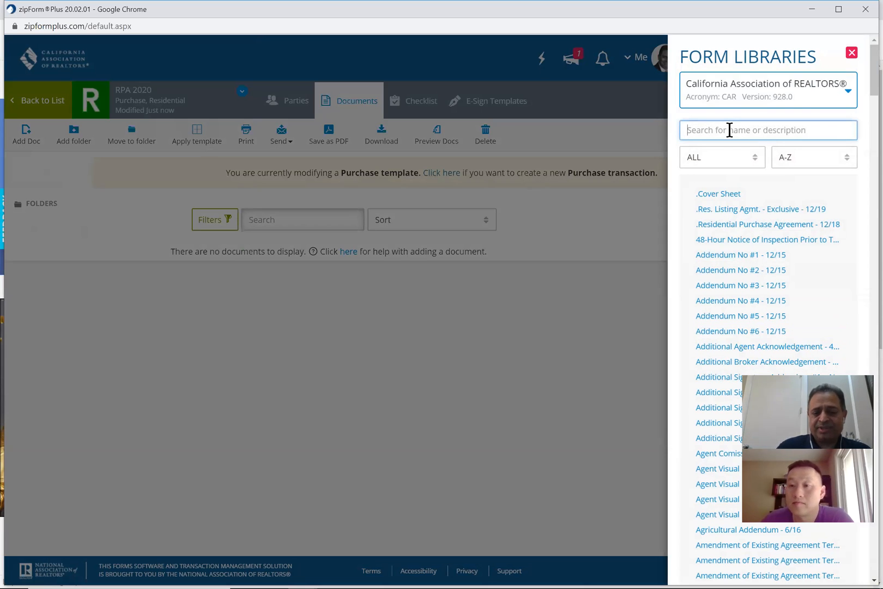
- Add the .Cover Sheet and .Residential Purchase Agreement forms to the template
text(rpa)
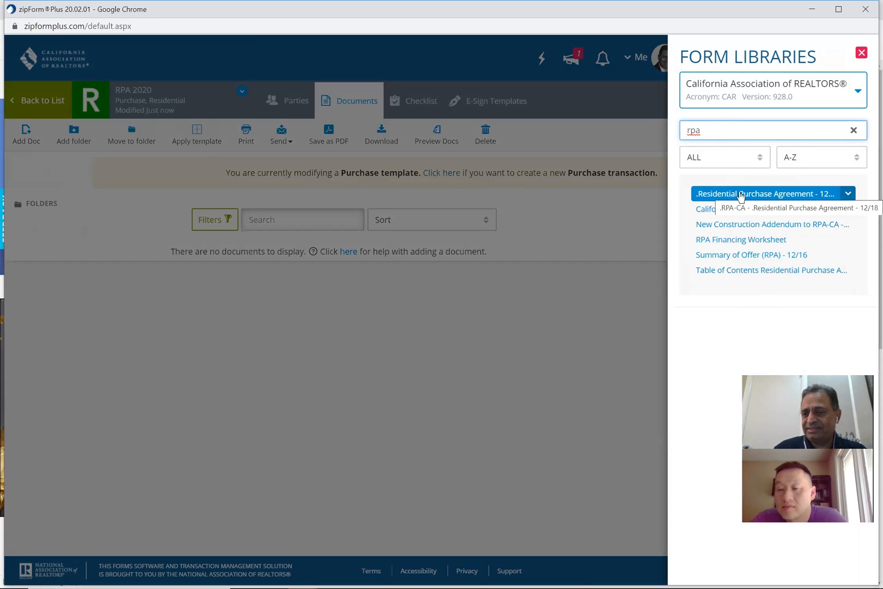
click(854, 129)
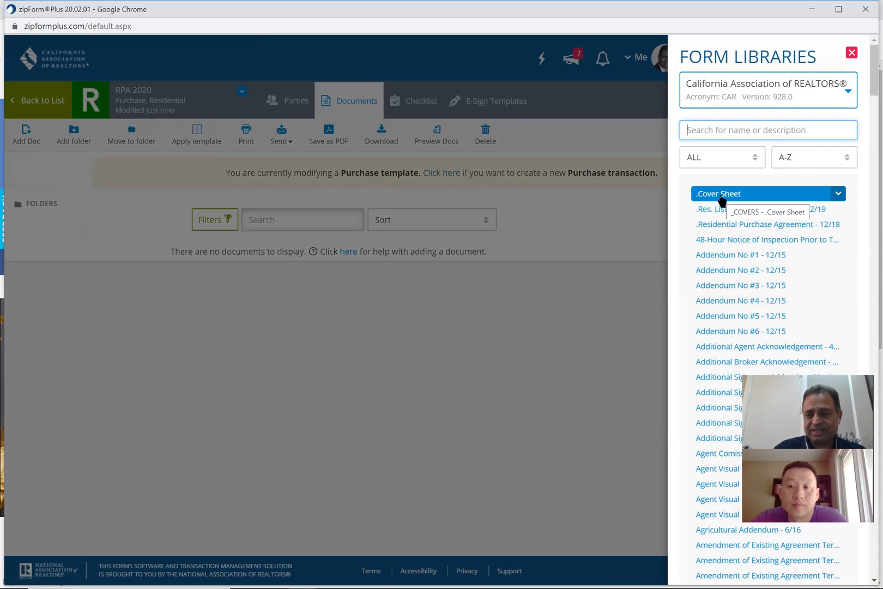
click(722, 202)
click(721, 201)
click(721, 201)
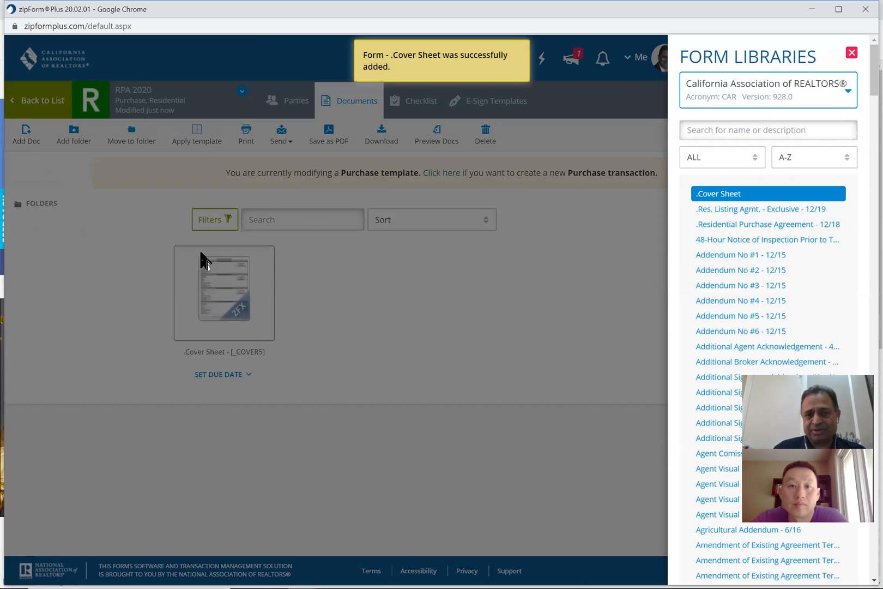
click(228, 291)
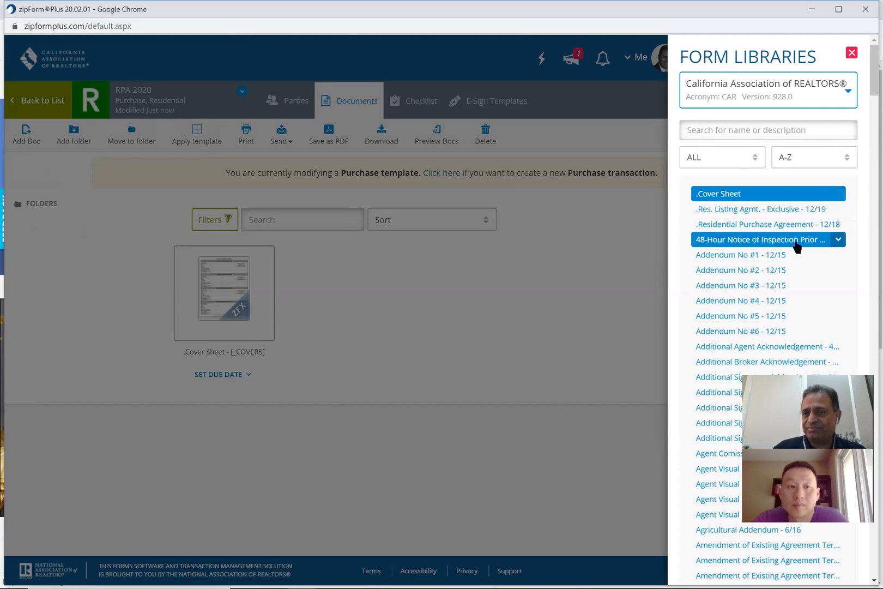
click(742, 219)
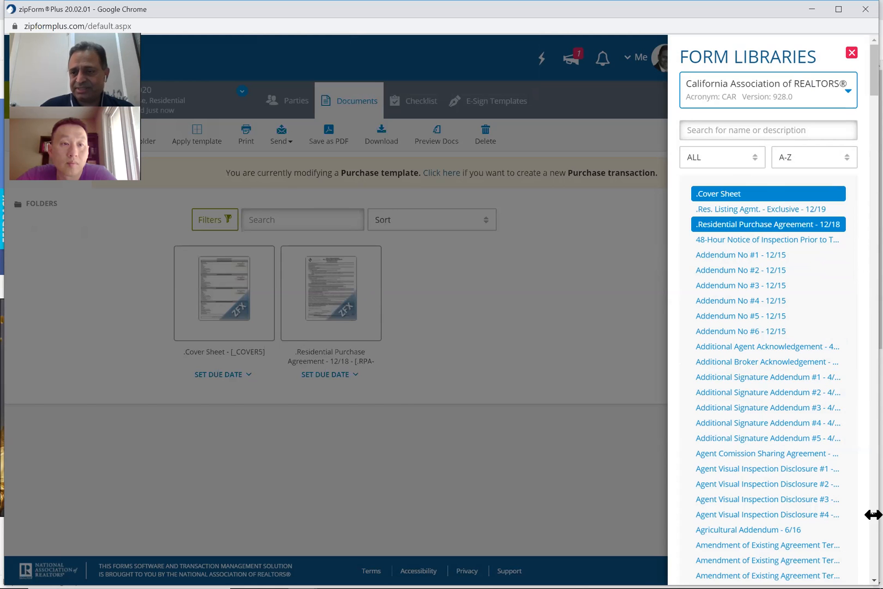
- Add Buyer Rep. Agreement - Exclusive further down the list, then close the library panel
scroll(806, 499, down, 8)
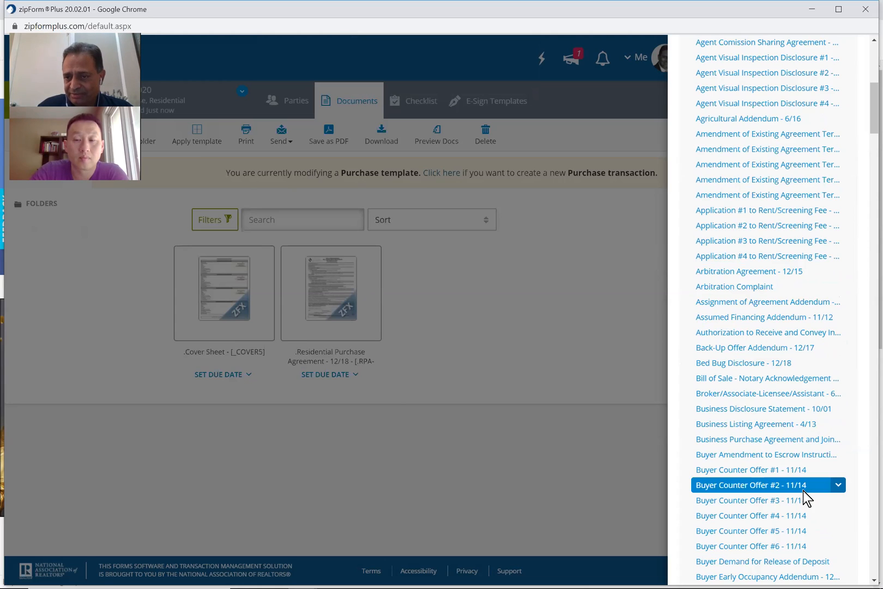
scroll(777, 488, down, 1)
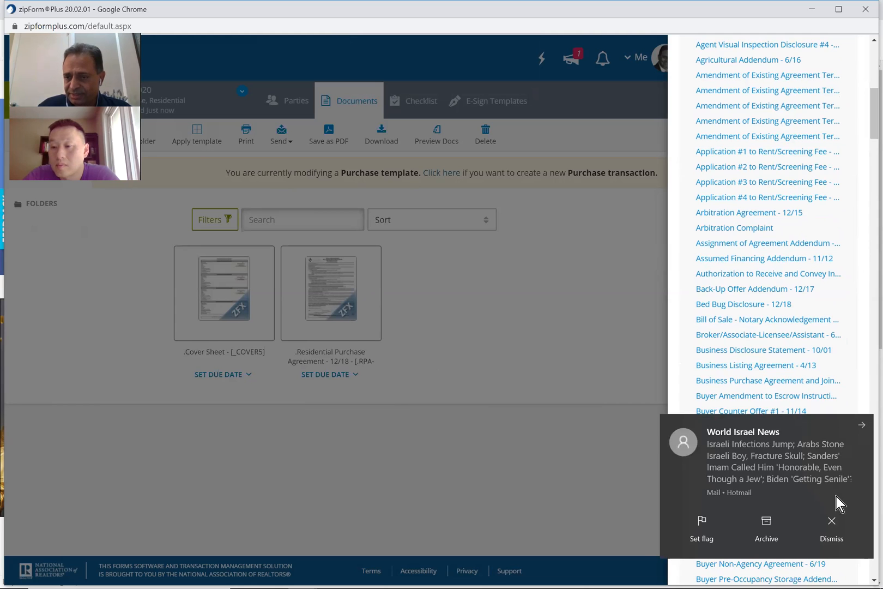
click(830, 525)
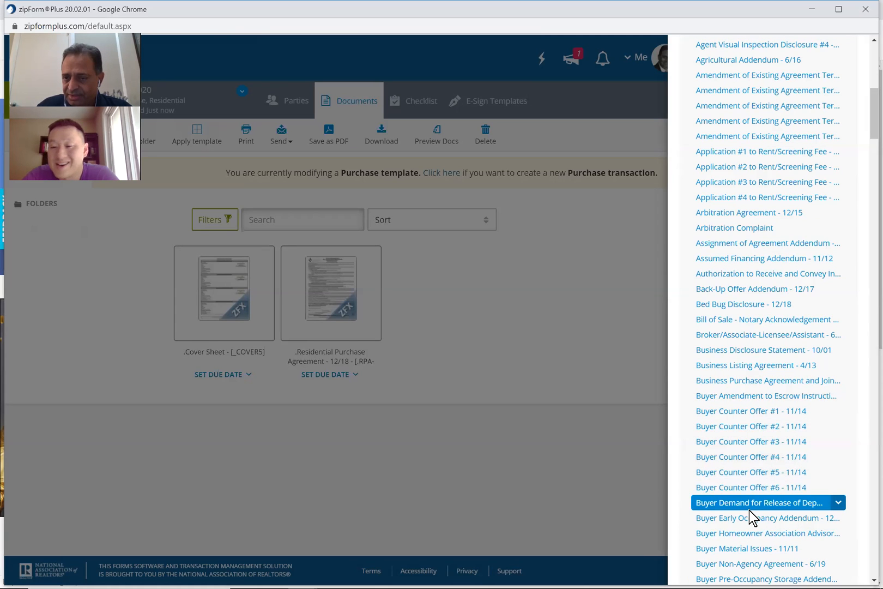
scroll(749, 511, down, 1)
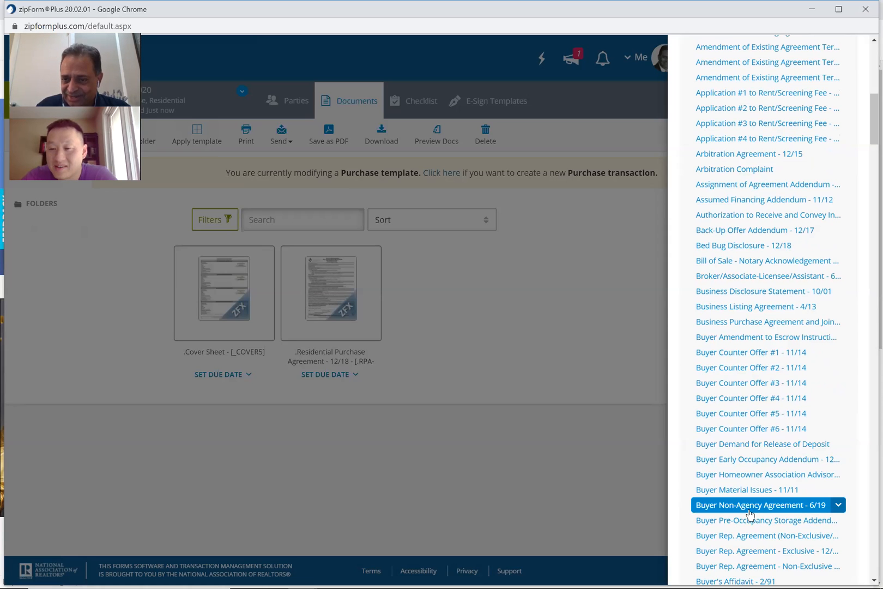
scroll(752, 488, down, 2)
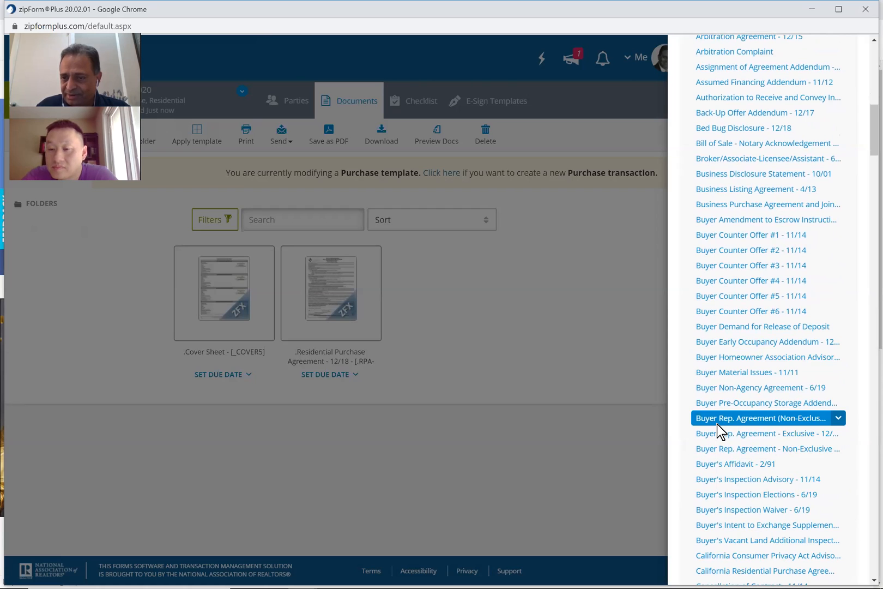
key(ctrl)
key(ctrl)
key(ctrl)
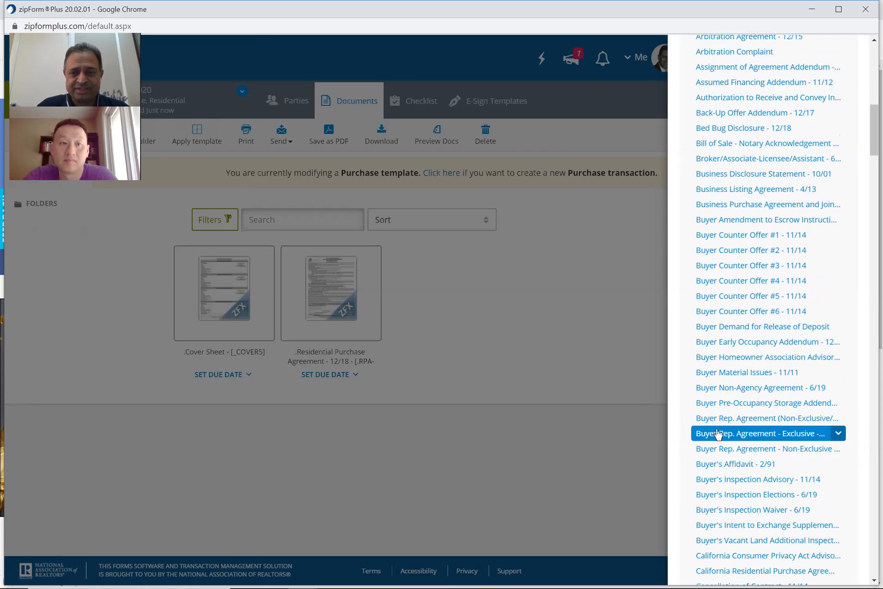
click(718, 438)
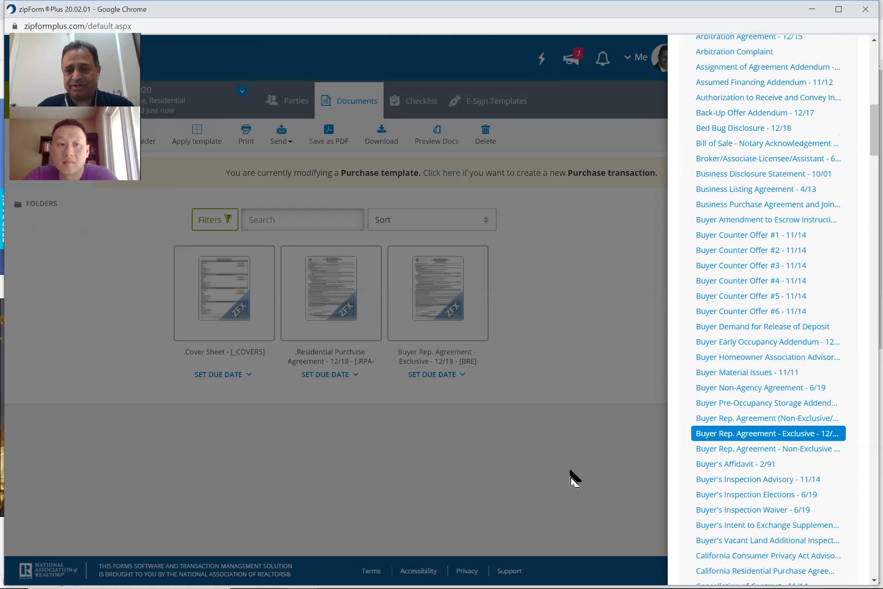
click(587, 273)
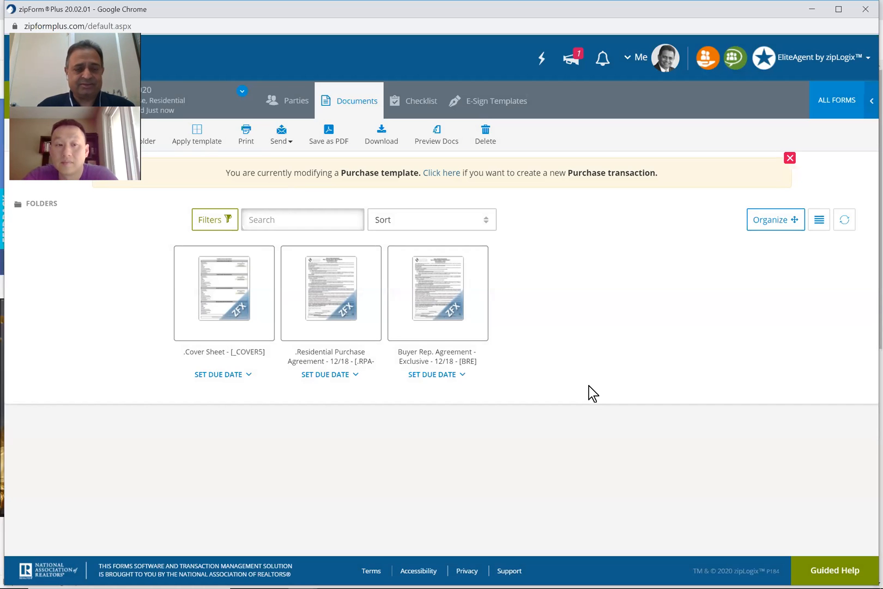
mouse_move(223, 289)
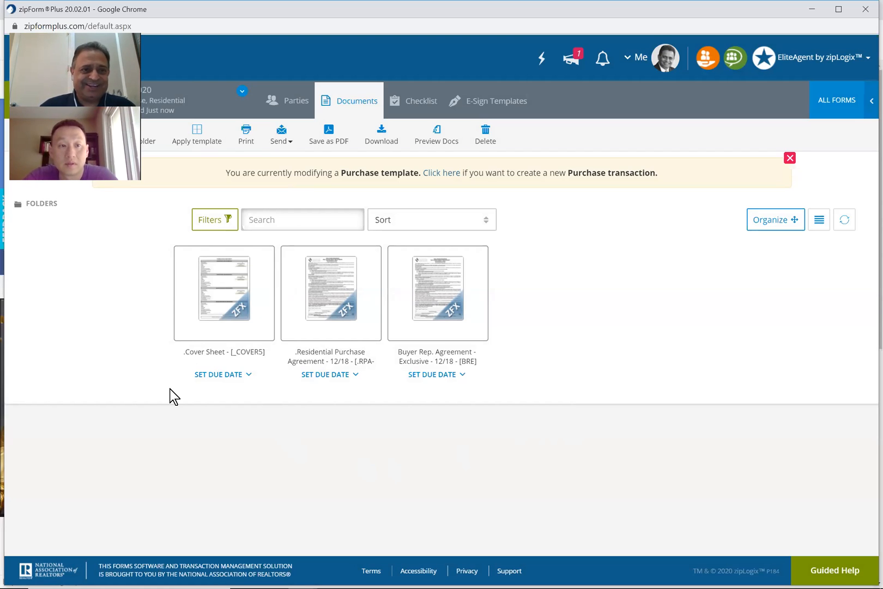
- Open the Cover Sheet full screen and tick the X boxes for Buyer One and Buyer Two
click(230, 295)
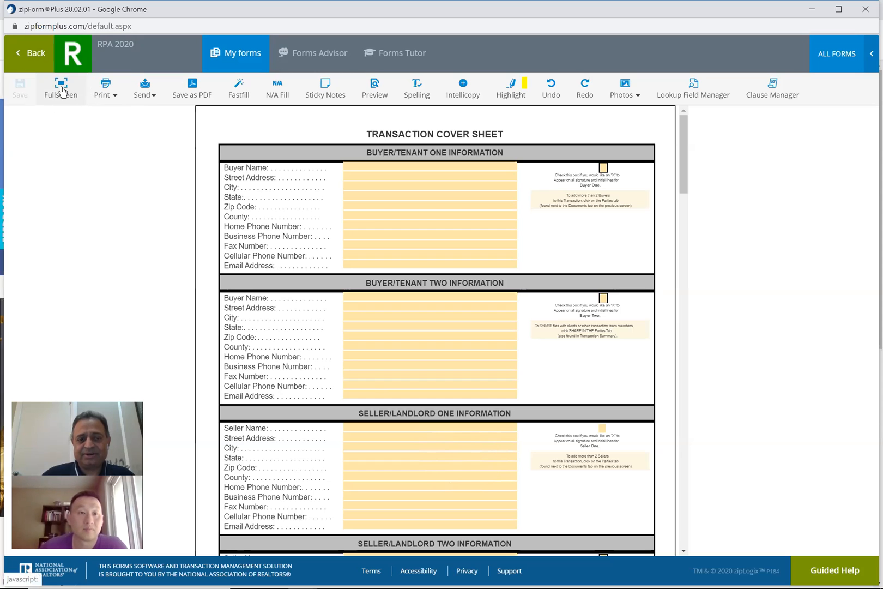
click(61, 90)
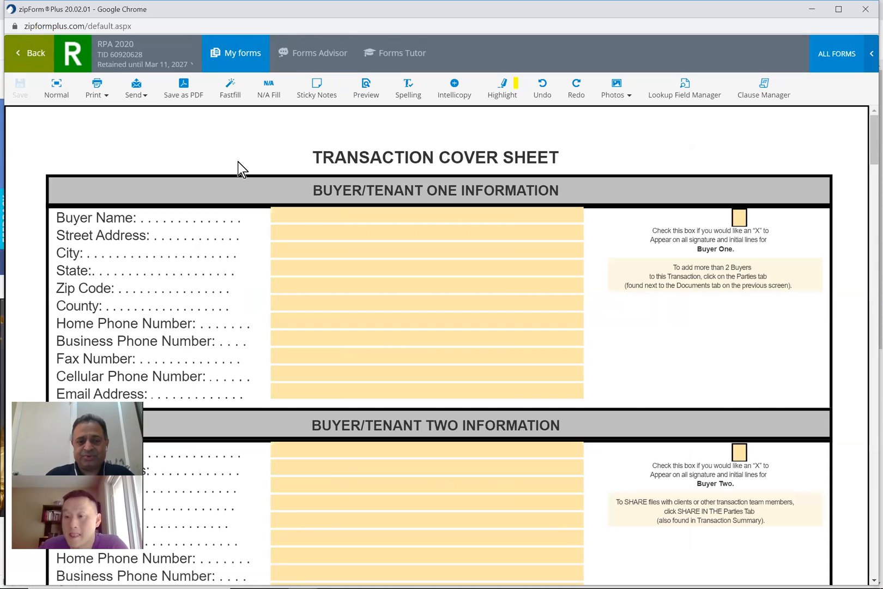
click(738, 218)
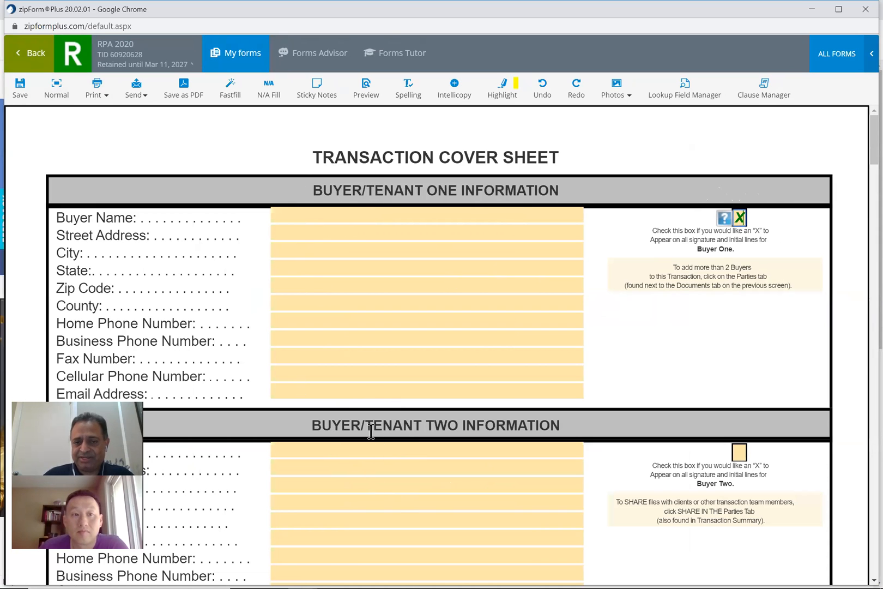
click(740, 454)
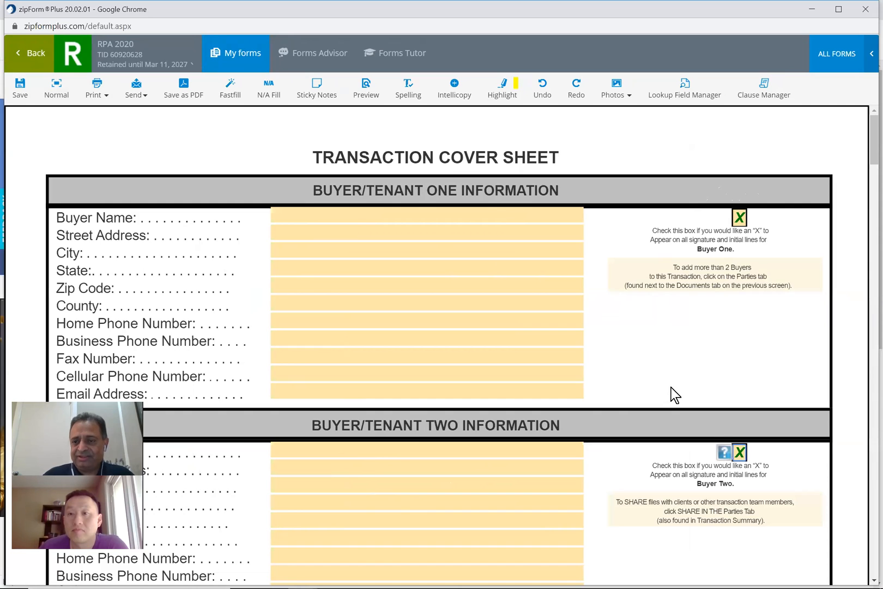
scroll(670, 390, down, 7)
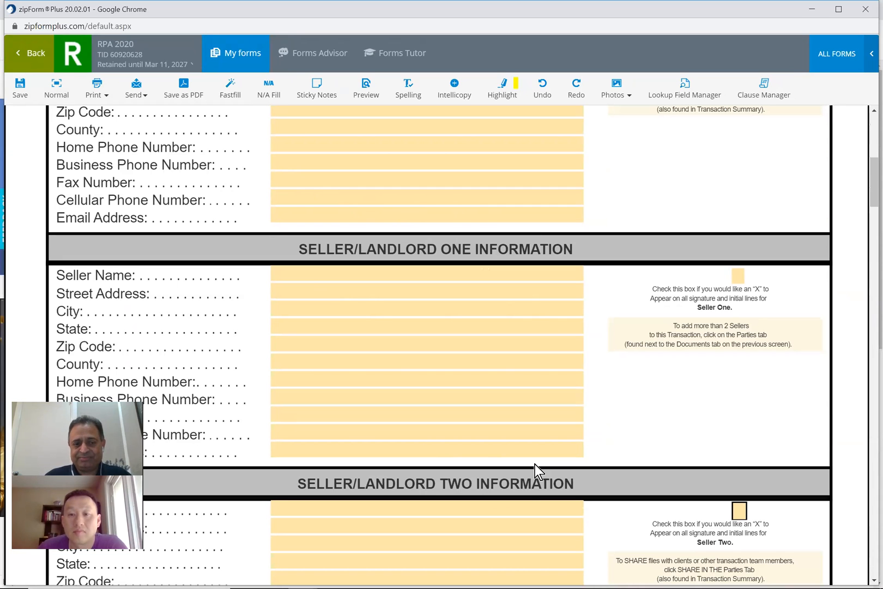
scroll(535, 470, down, 10)
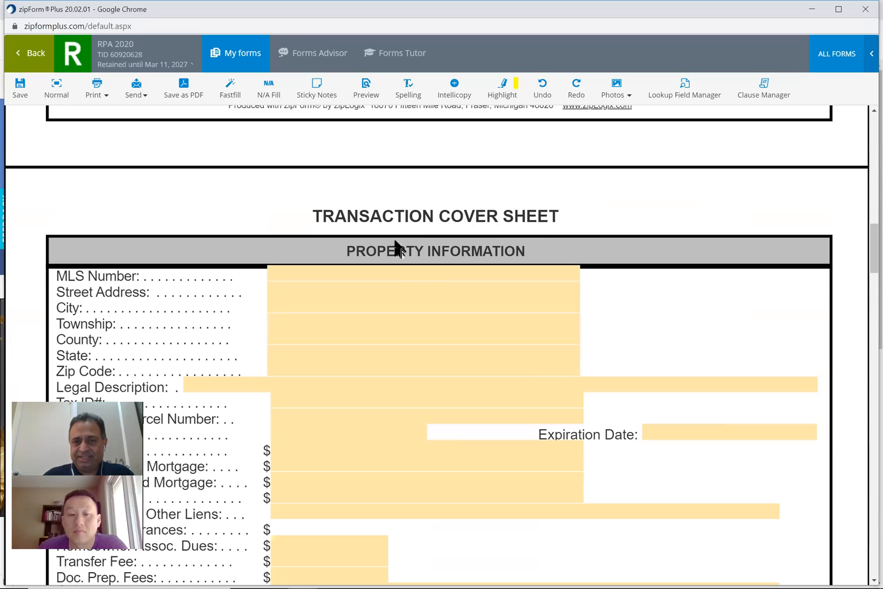
scroll(524, 389, down, 8)
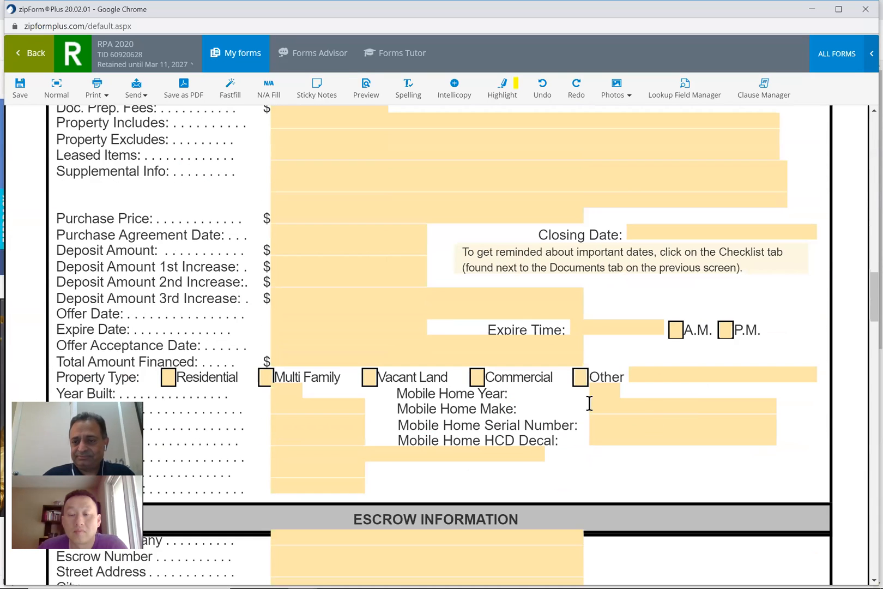
- Enter an Expire Time of 10:00 with P.M. checked on the Cover Sheet
click(725, 331)
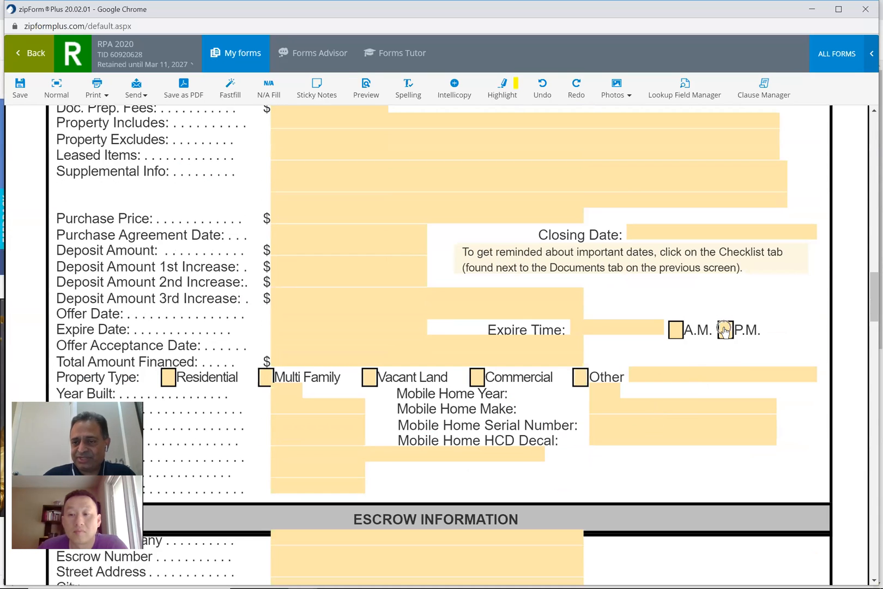
click(624, 327)
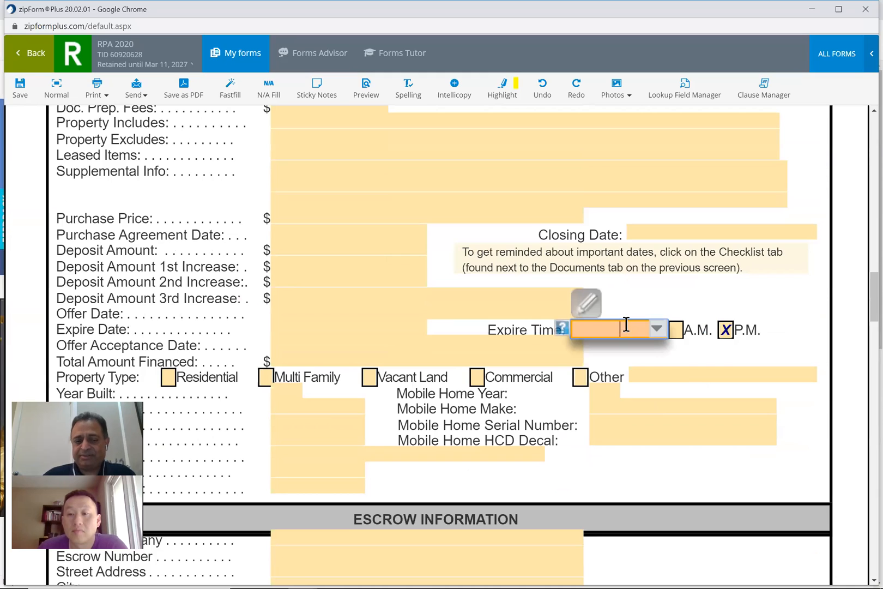
text(10)
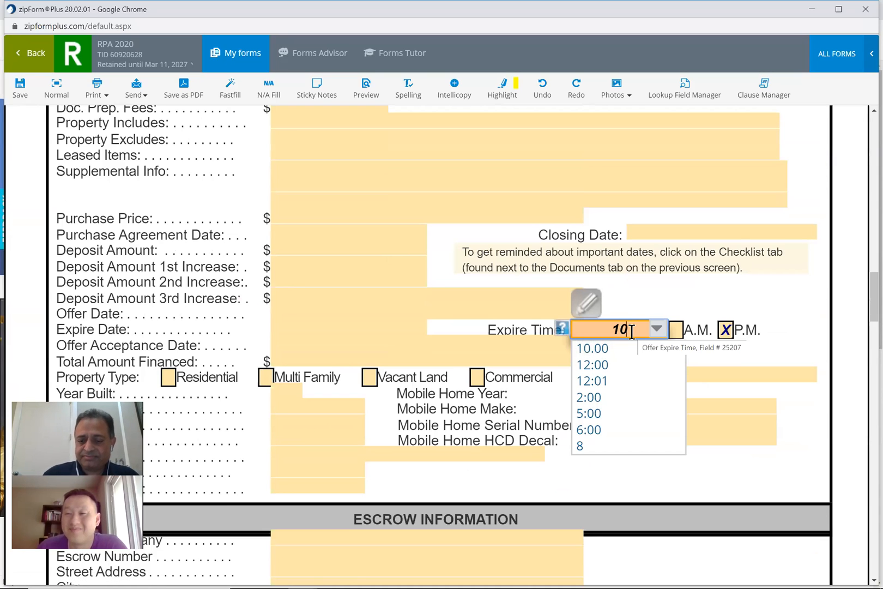
text(:)
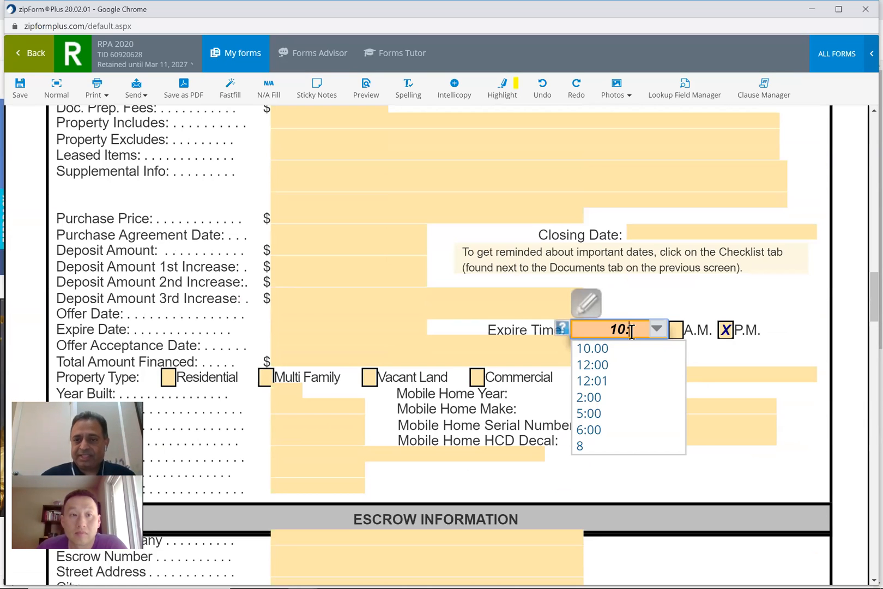
text(00)
click(790, 306)
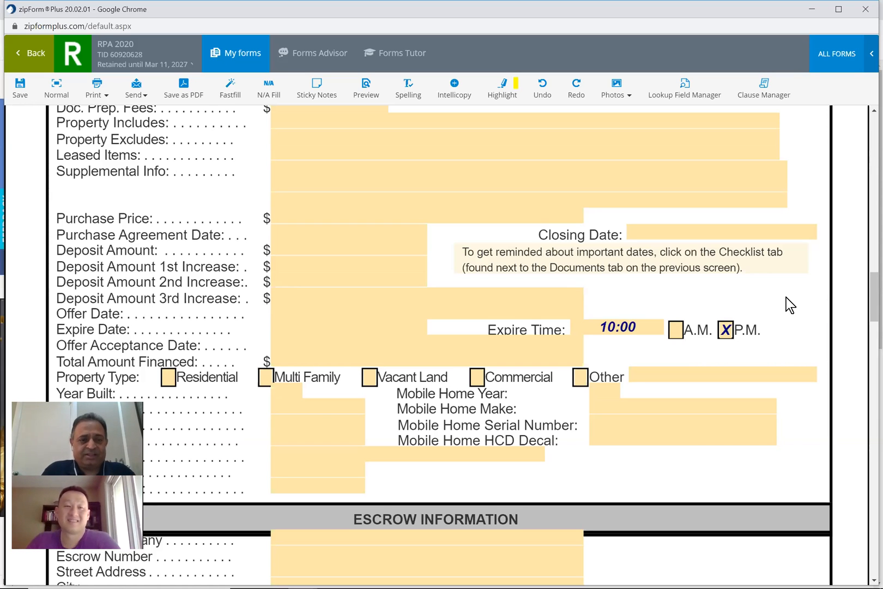
scroll(675, 418, down, 1)
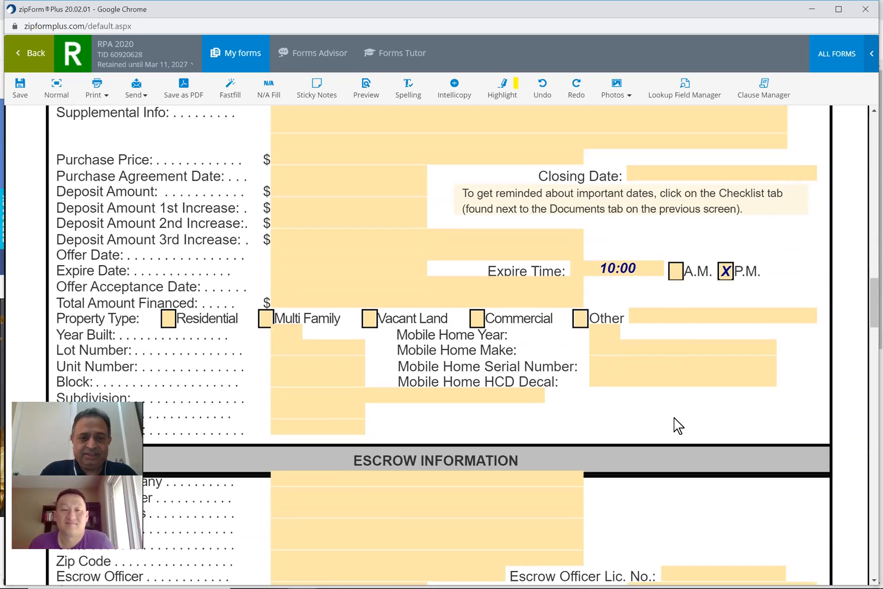
- Mark the property type Residential and pick Berkshire Hathaway Home Services as buyer's broker firm
click(168, 319)
scroll(436, 361, down, 11)
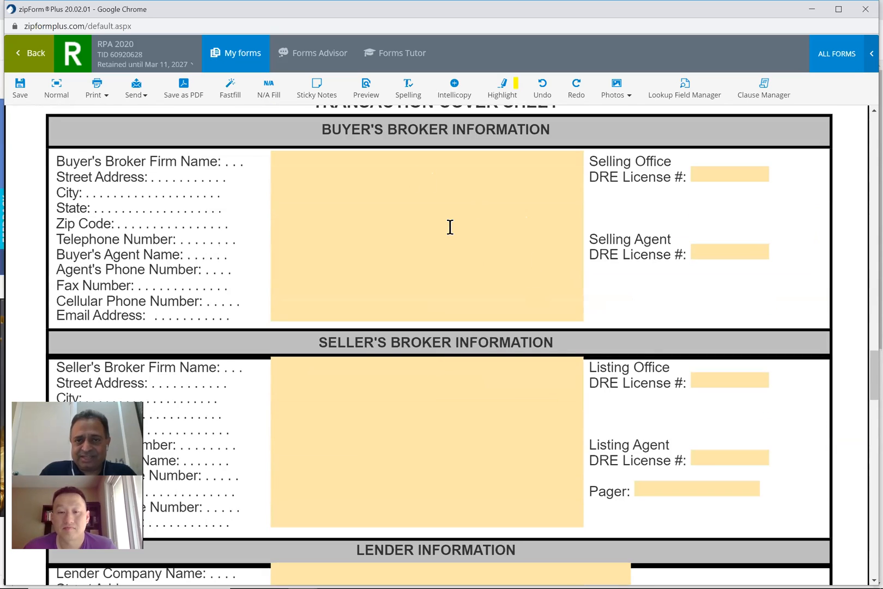
scroll(448, 221, up, 1)
click(518, 216)
click(571, 219)
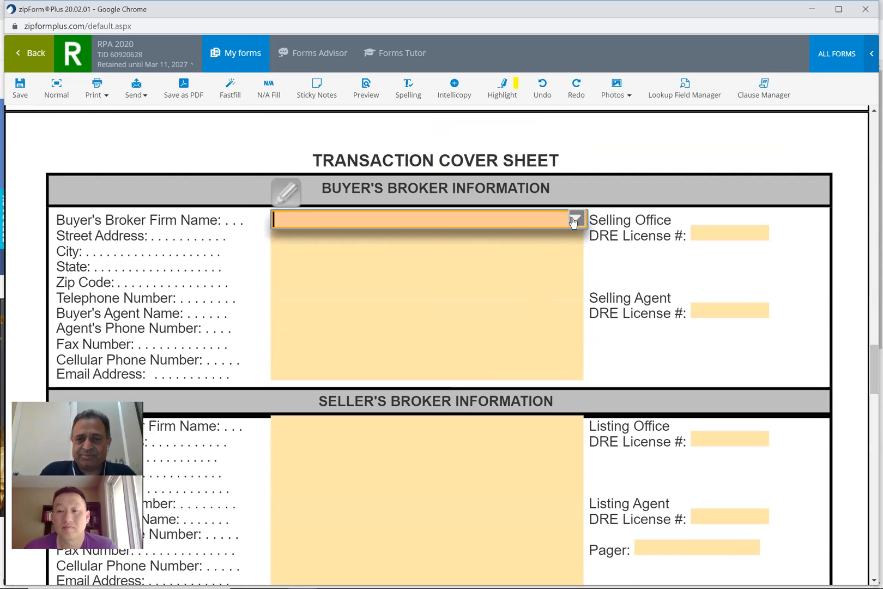
click(539, 238)
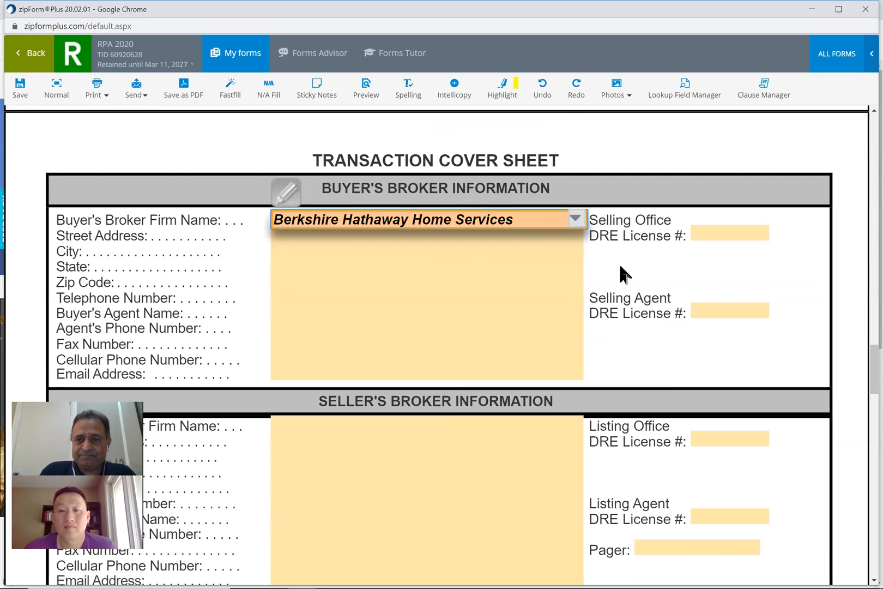
click(748, 235)
- Fill the selling office and selling agent DRE license numbers from the saved entries
click(762, 236)
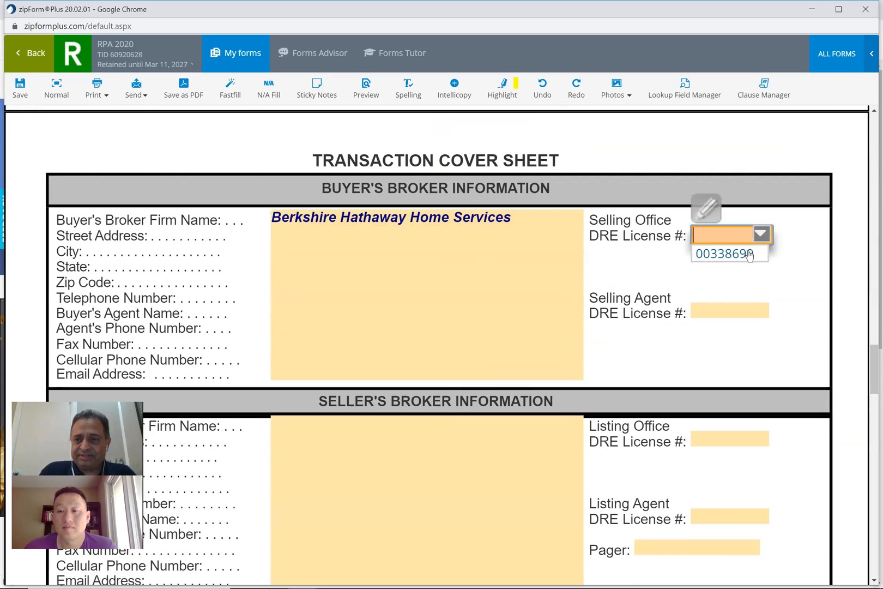
click(746, 255)
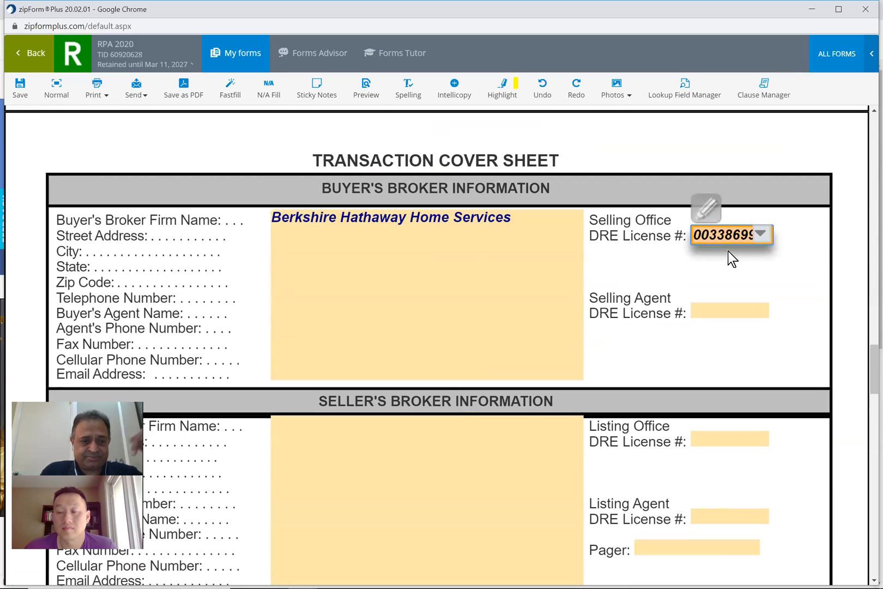
click(748, 309)
click(761, 312)
click(753, 330)
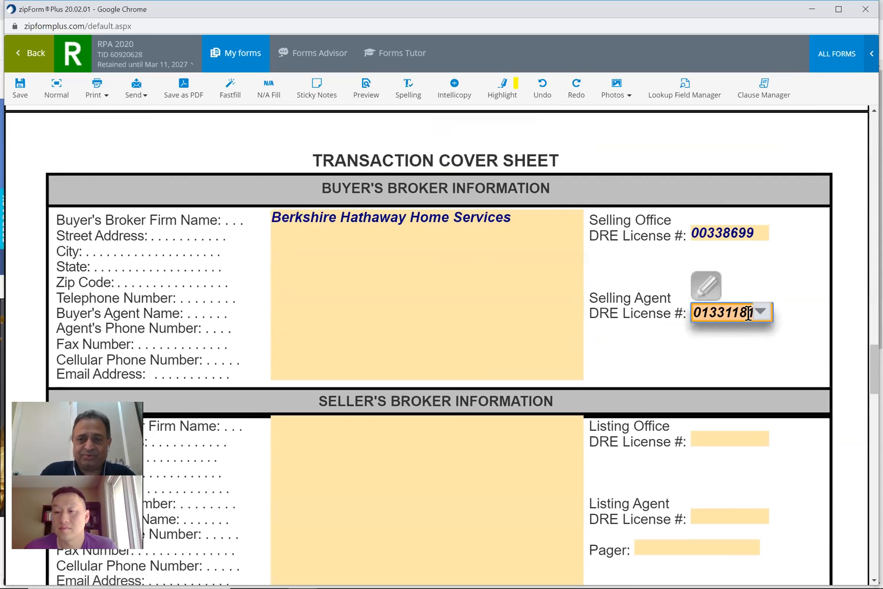
click(542, 215)
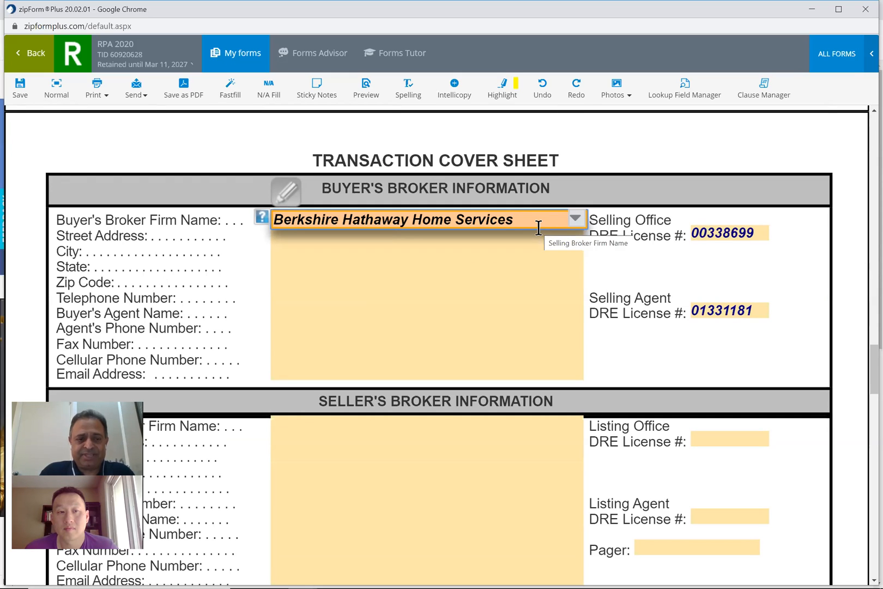
key(Tab)
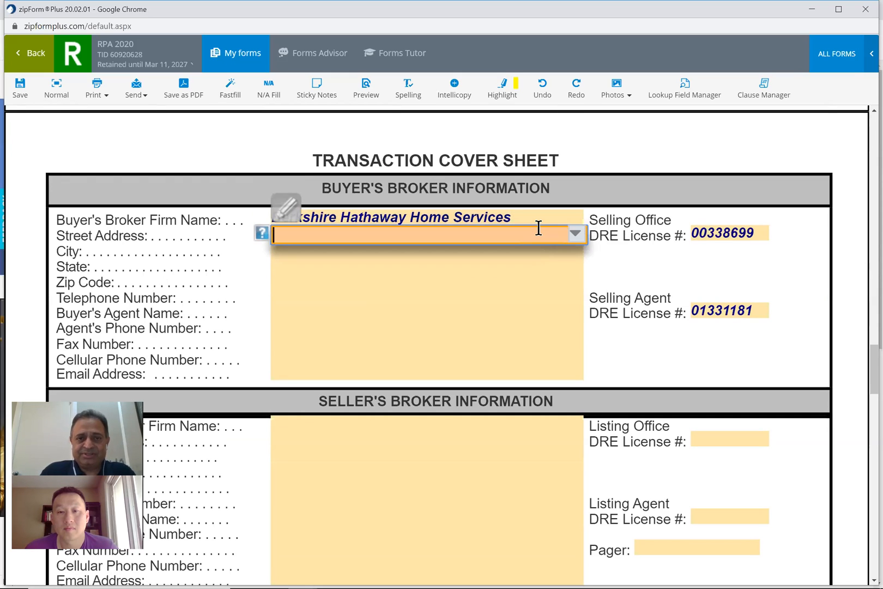
- Fill the buyer's broker street address, city, state and zip code from saved entries
click(576, 235)
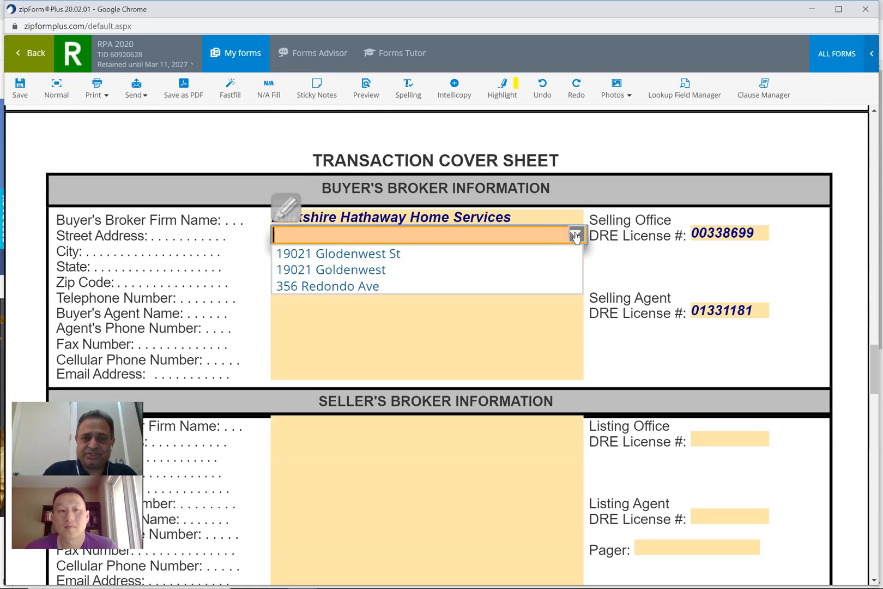
click(519, 288)
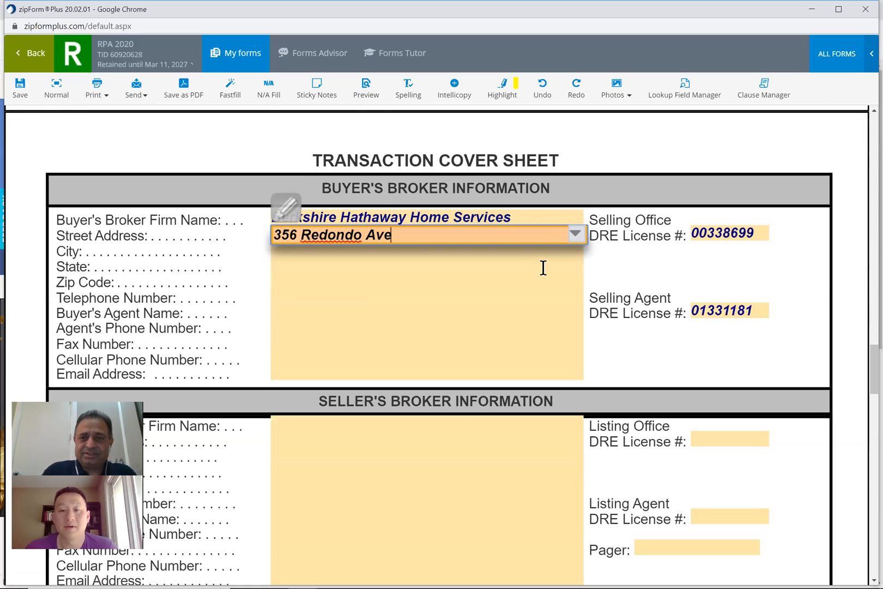
key(Tab)
key(Tab)
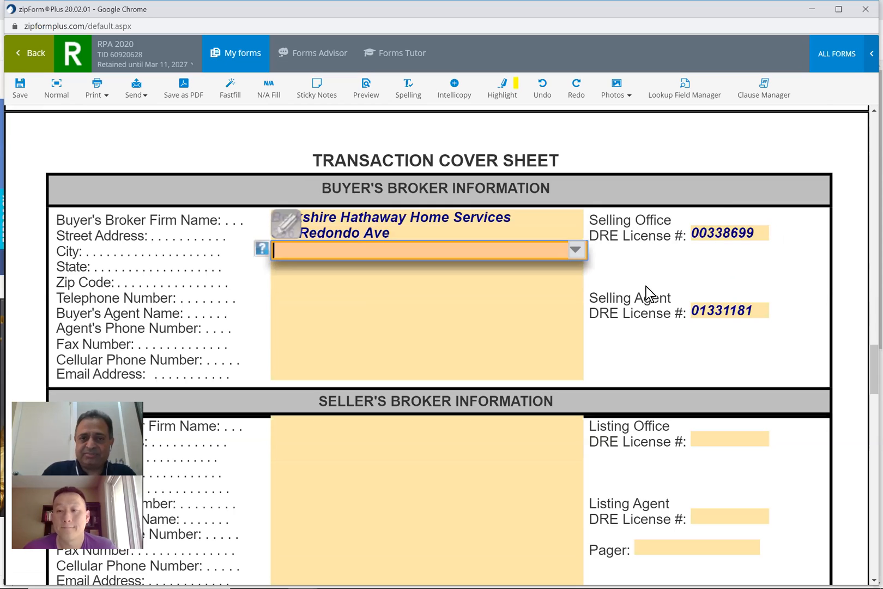
click(584, 249)
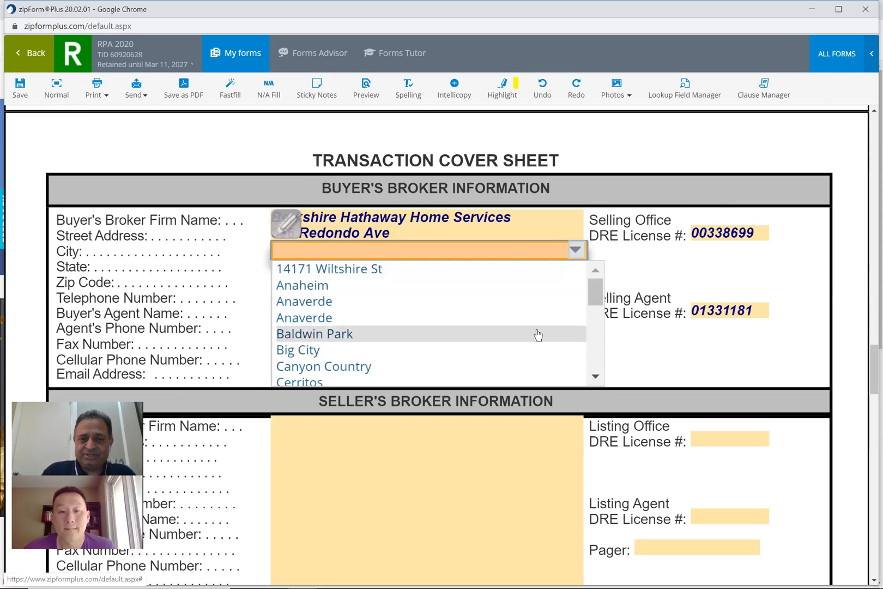
scroll(538, 327, down, 1)
scroll(537, 327, down, 5)
scroll(534, 328, up, 2)
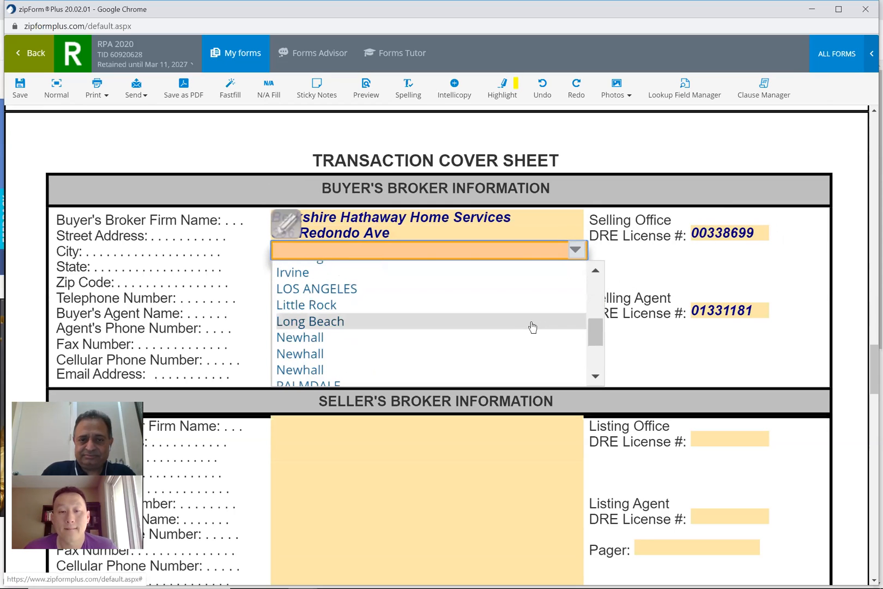
click(528, 321)
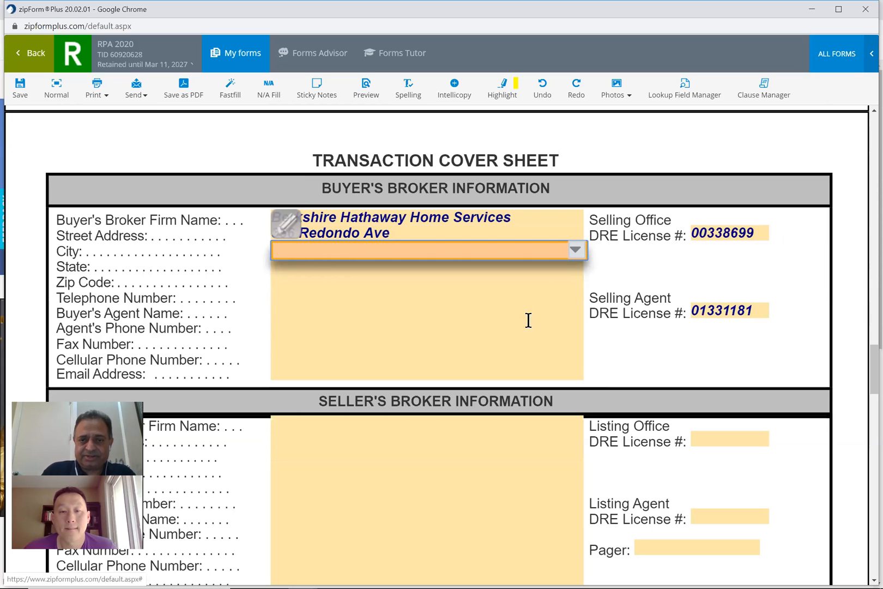
key(Tab)
click(575, 265)
click(561, 284)
key(Tab)
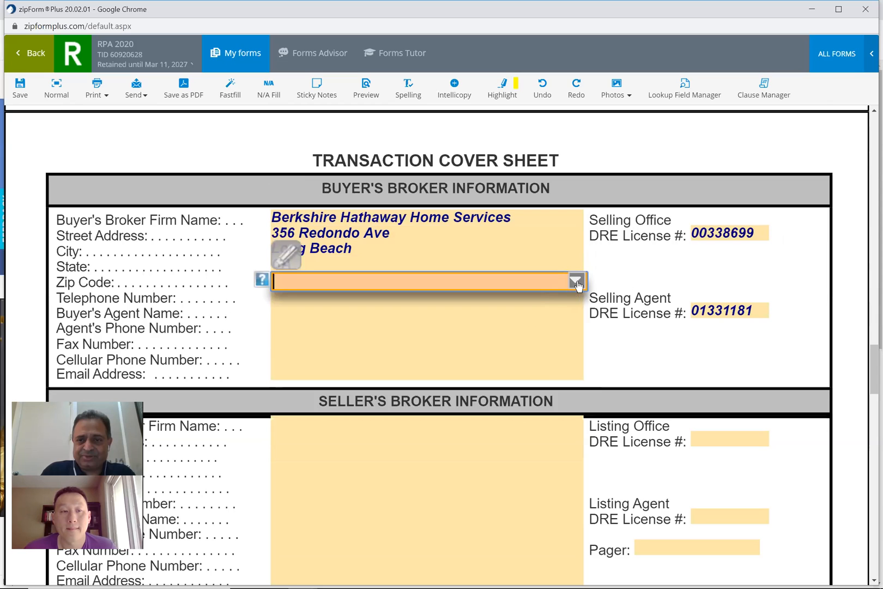
click(575, 280)
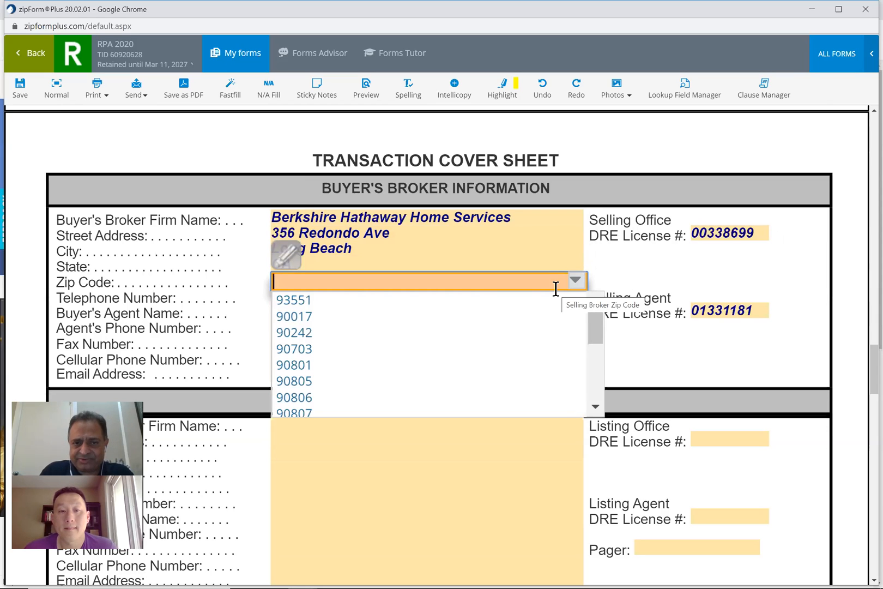
click(455, 365)
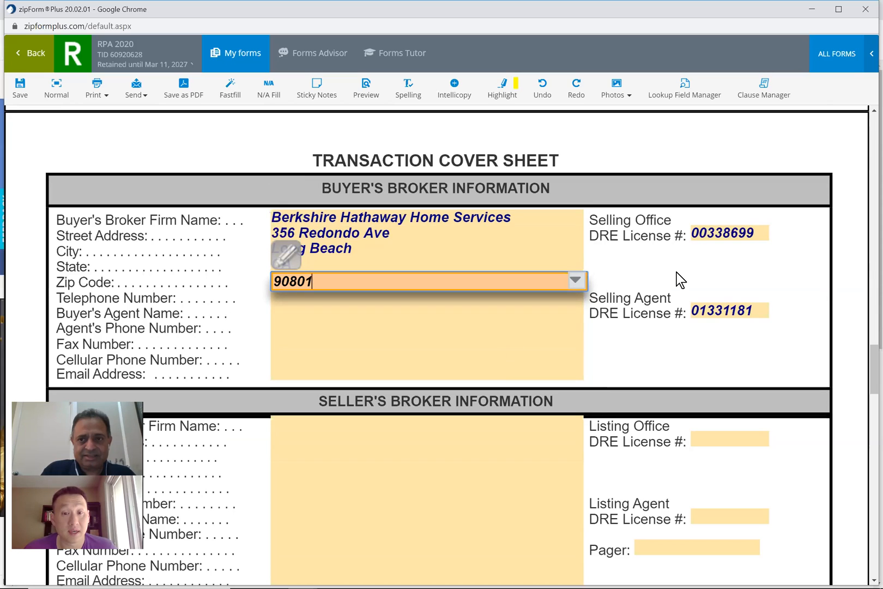
click(650, 267)
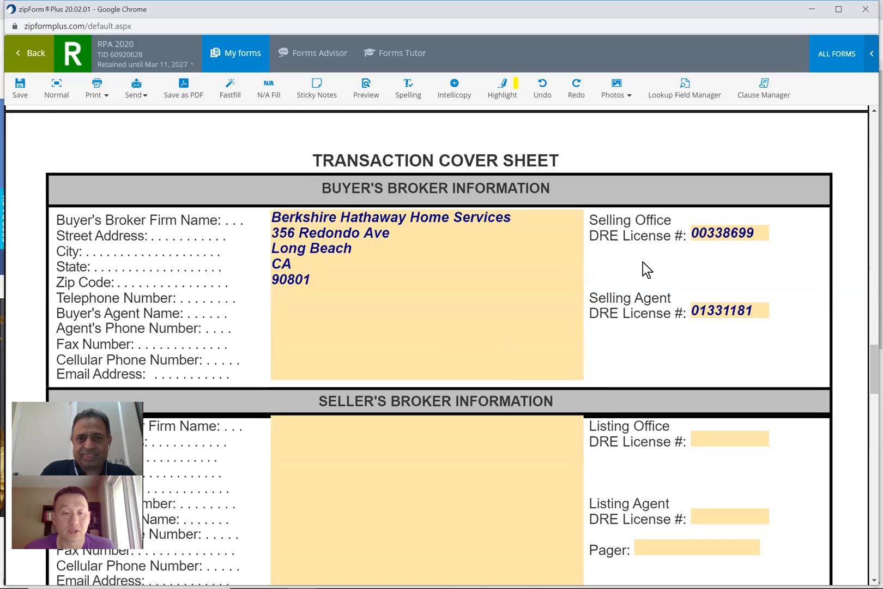
click(349, 279)
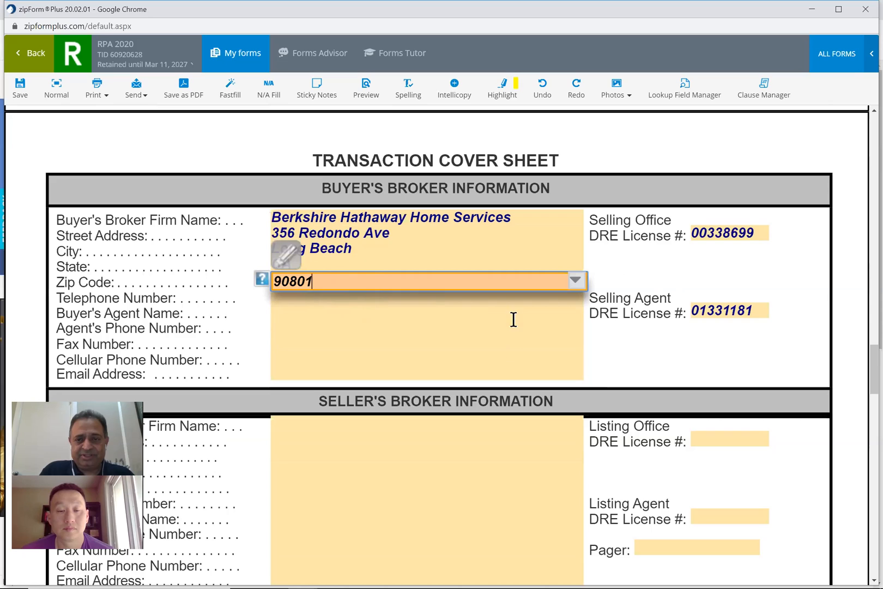
- Fill the buyer's agent name, cellular phone and e-mail from saved entries
key(Tab)
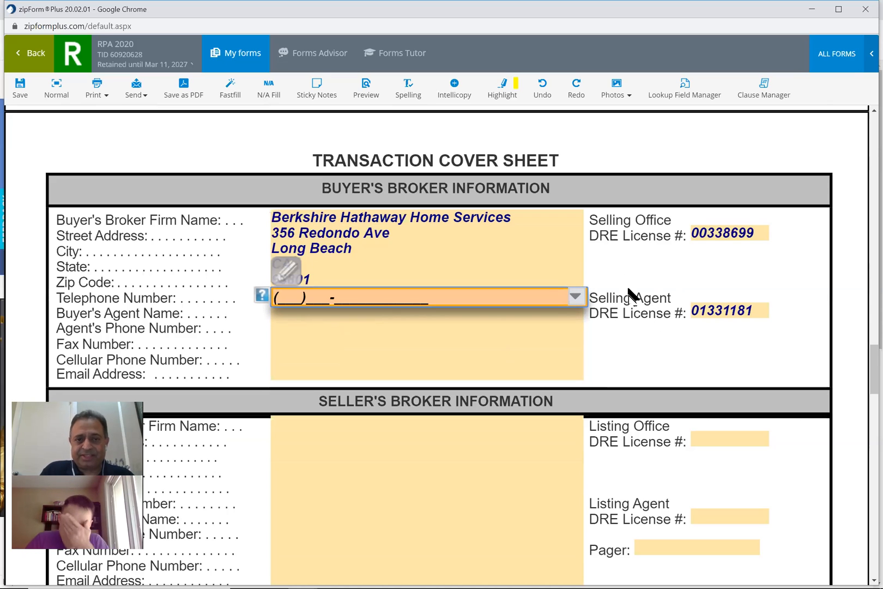
key(Tab)
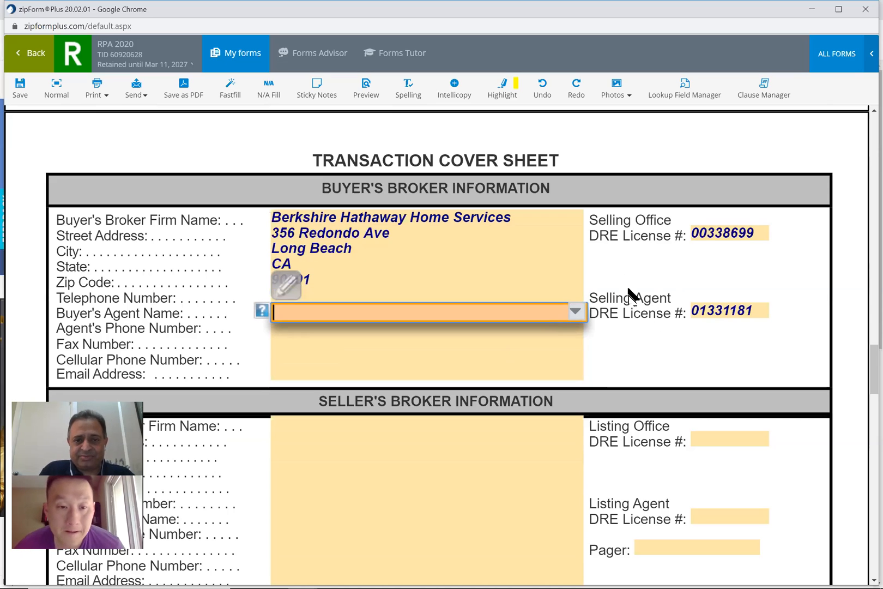
click(575, 311)
click(568, 330)
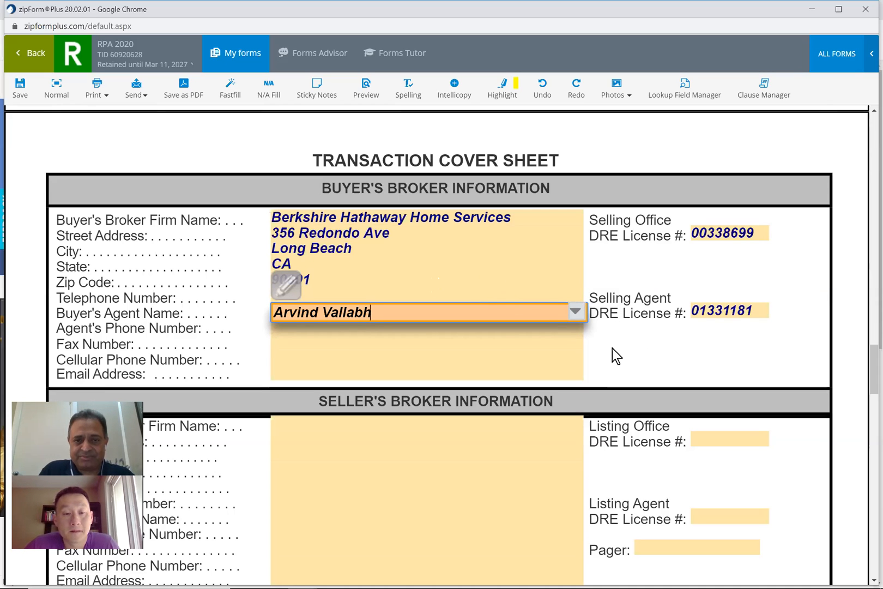
key(Tab)
key(Tab)
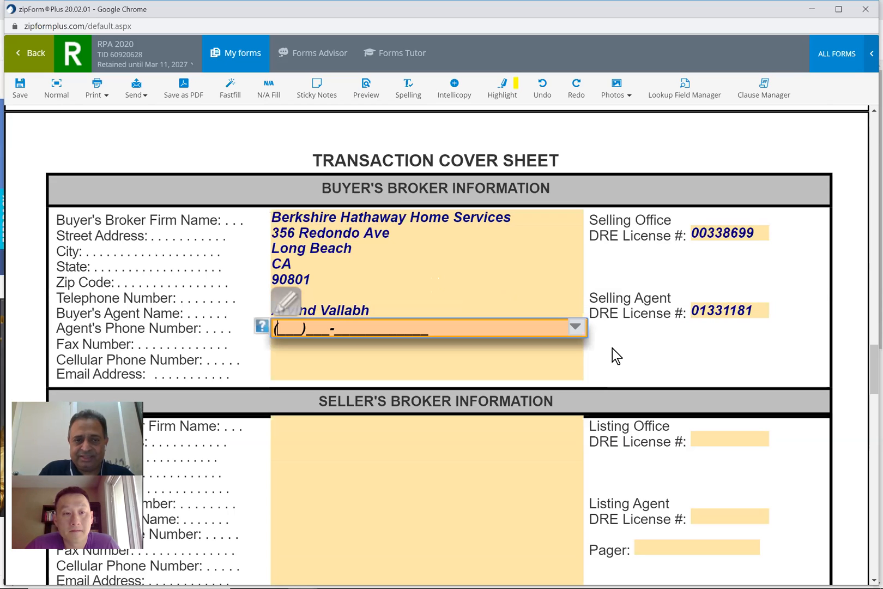
key(Tab)
key(Tab)
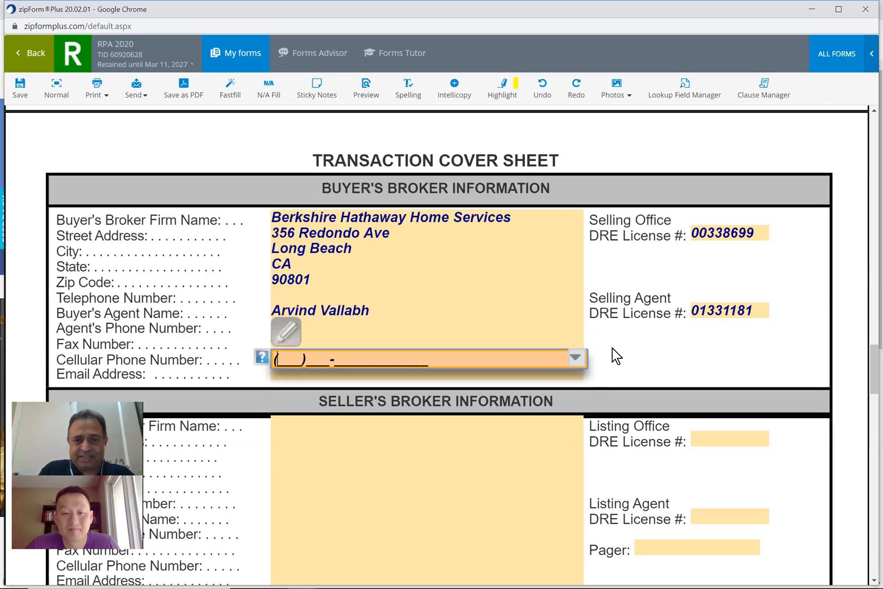
click(577, 360)
click(562, 376)
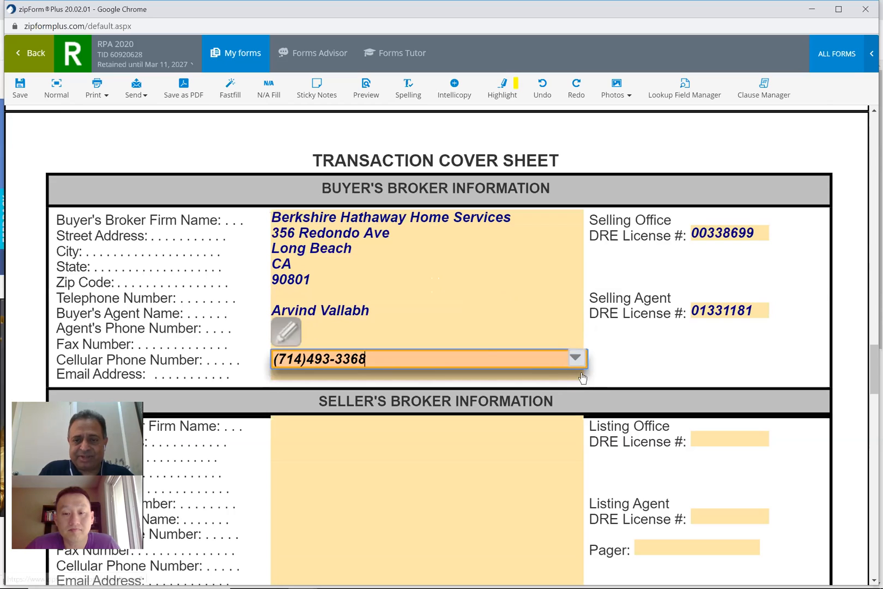
key(Tab)
click(578, 375)
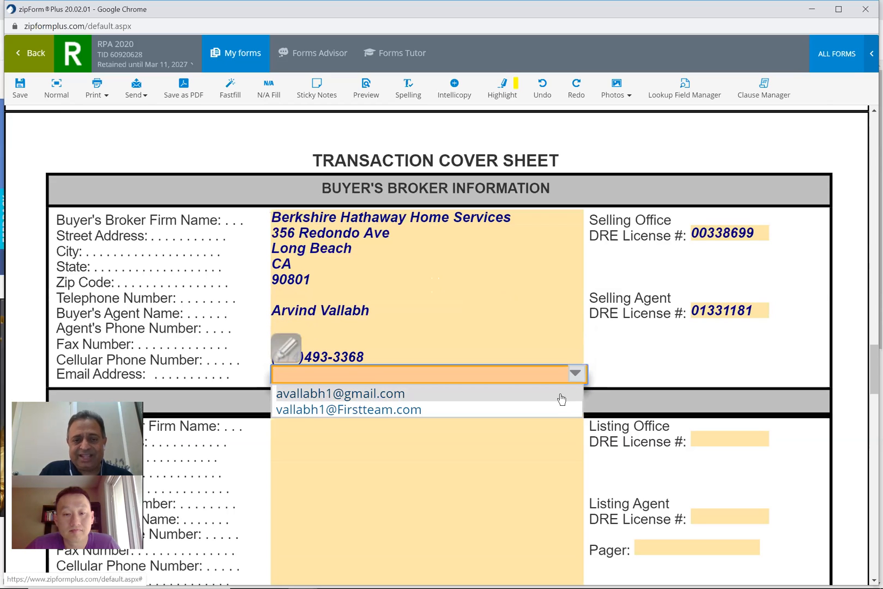
click(561, 394)
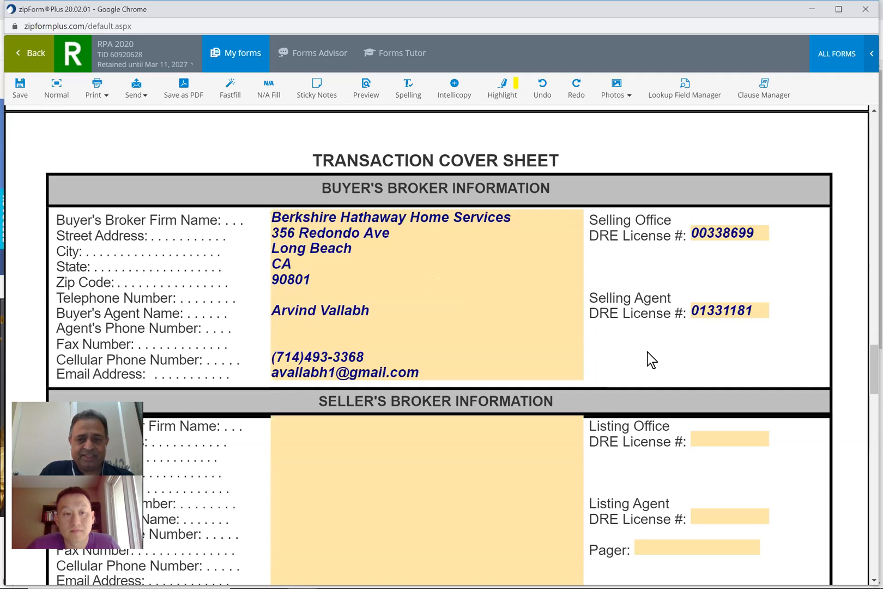
scroll(650, 360, down, 2)
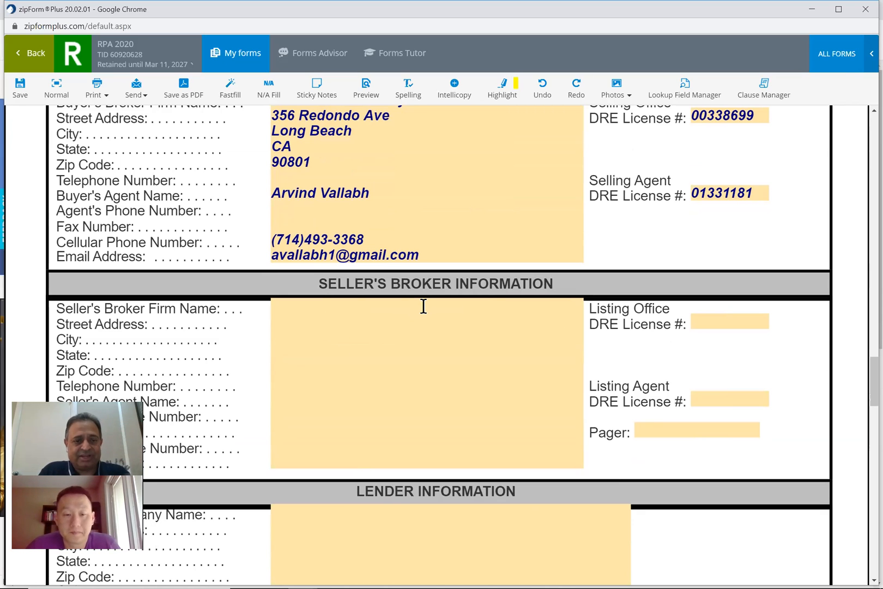
scroll(424, 306, down, 6)
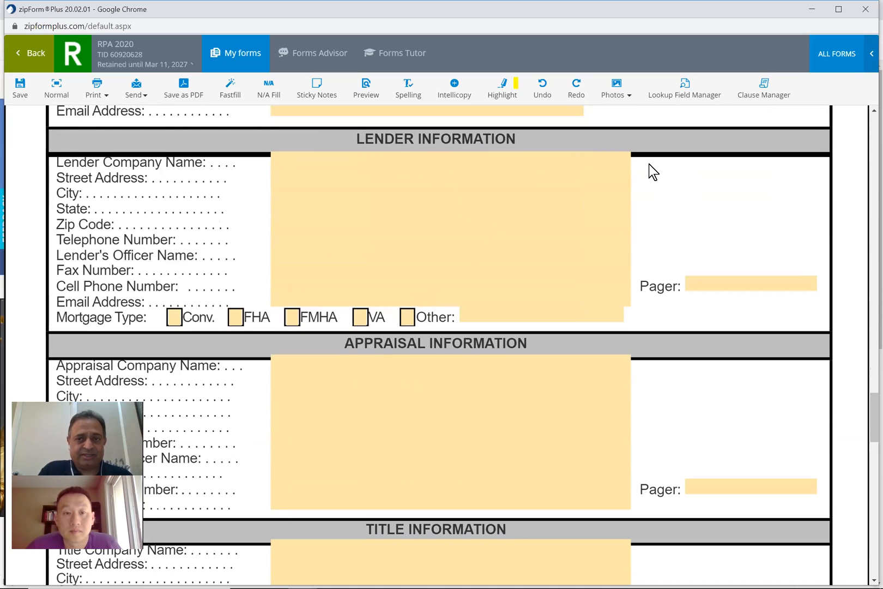
- Set the lender to Movement Mortgage and fill in the loan officer's name
click(616, 157)
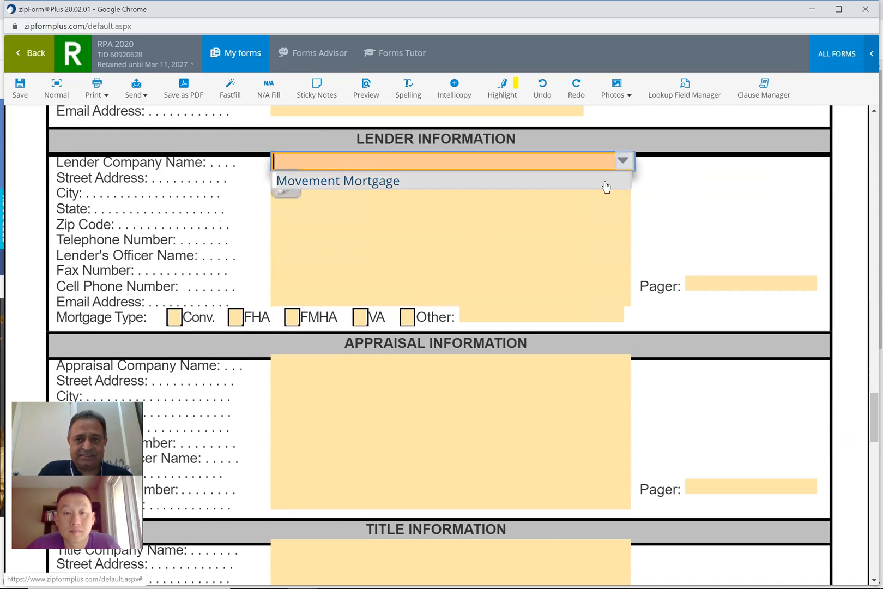
click(605, 181)
click(668, 184)
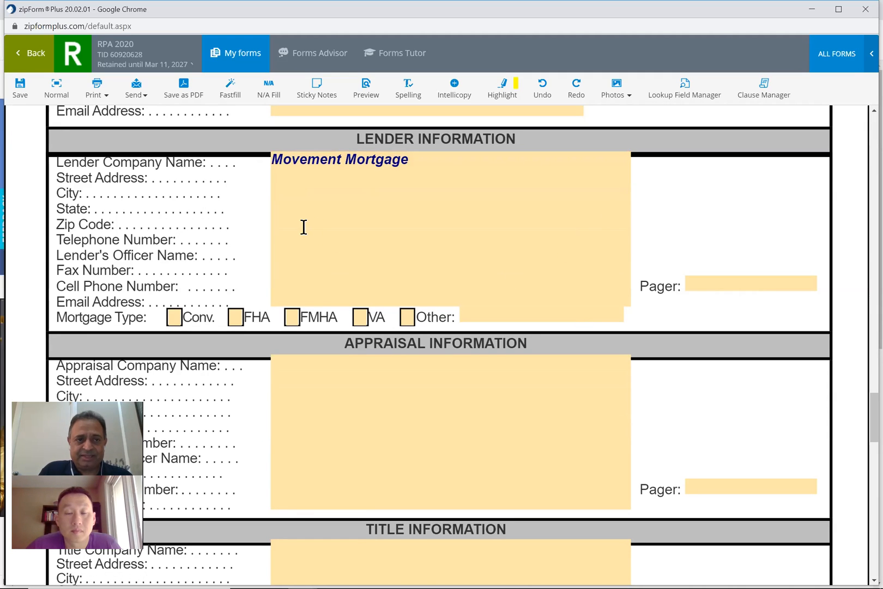
click(279, 257)
click(627, 259)
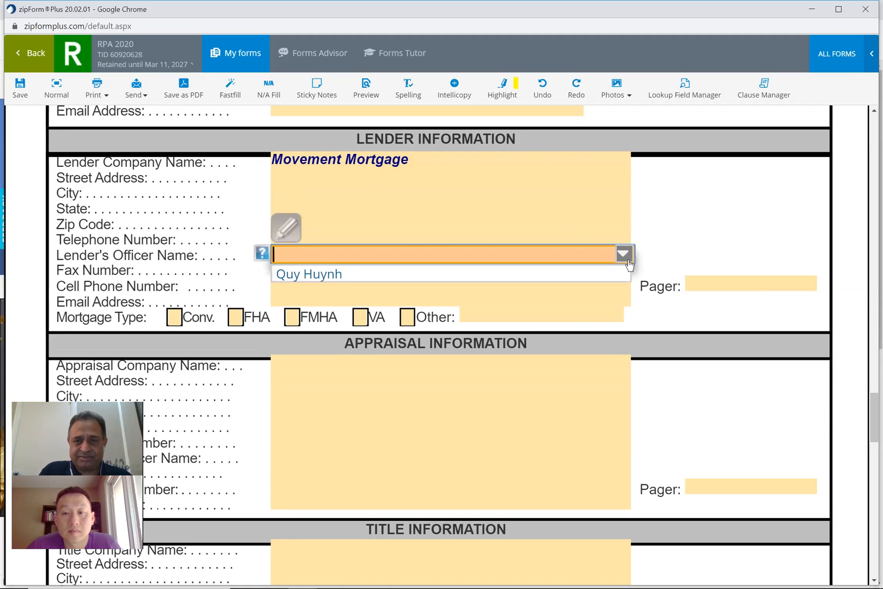
click(613, 273)
click(688, 250)
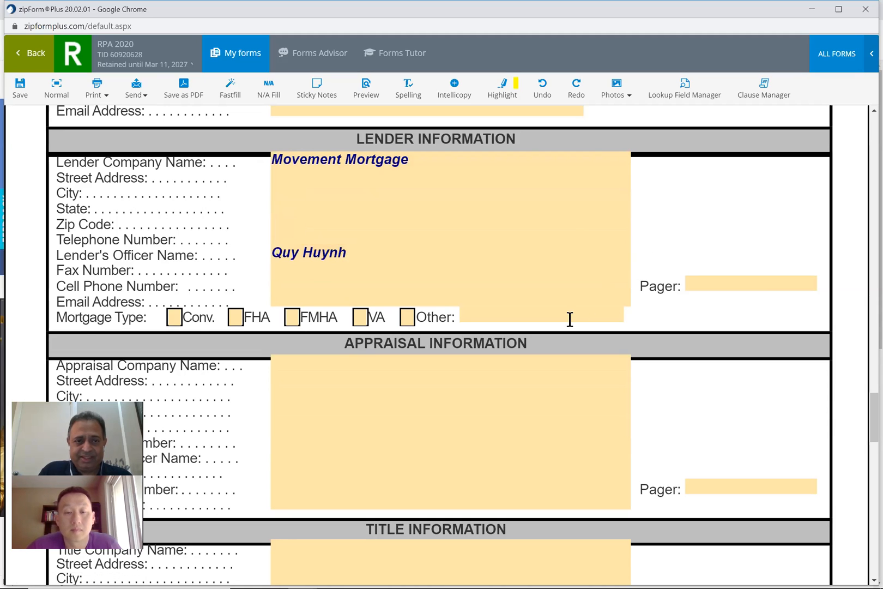
- Fill the lender's cell phone with the saved number, leaving the e-mail blank
click(466, 279)
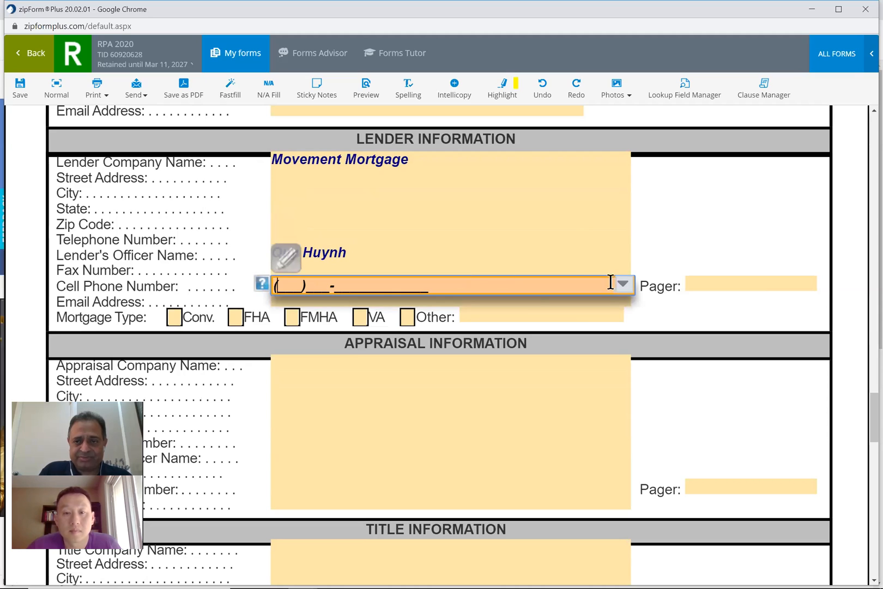
click(622, 283)
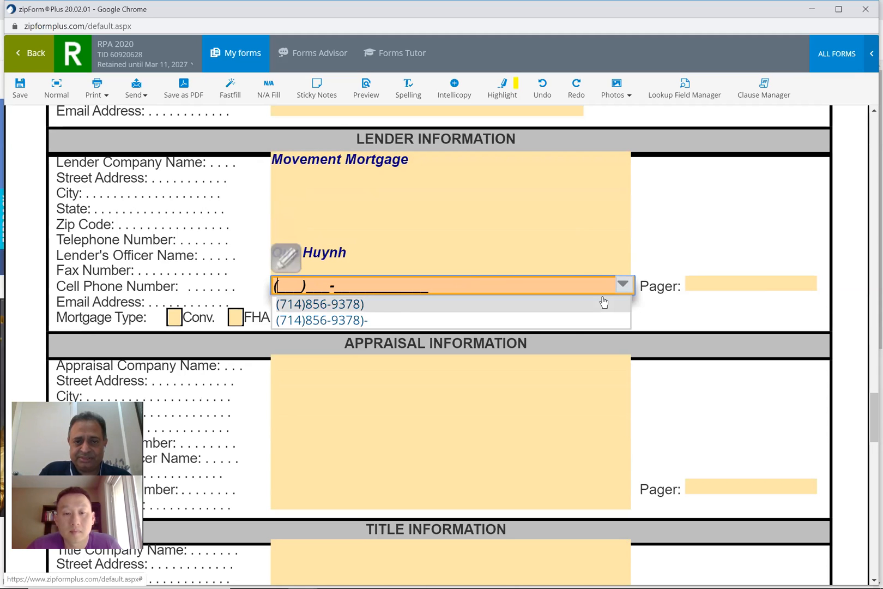
click(604, 302)
click(633, 309)
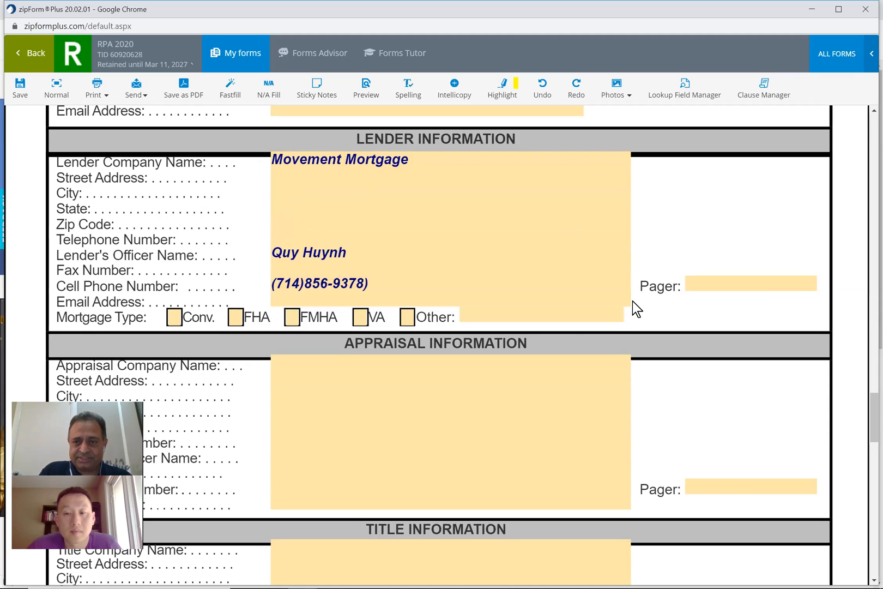
click(622, 299)
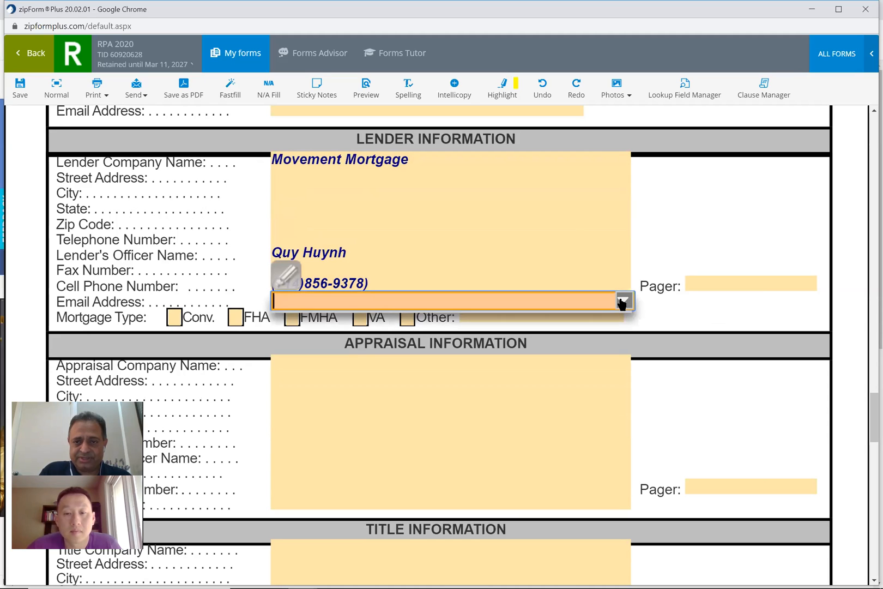
click(680, 301)
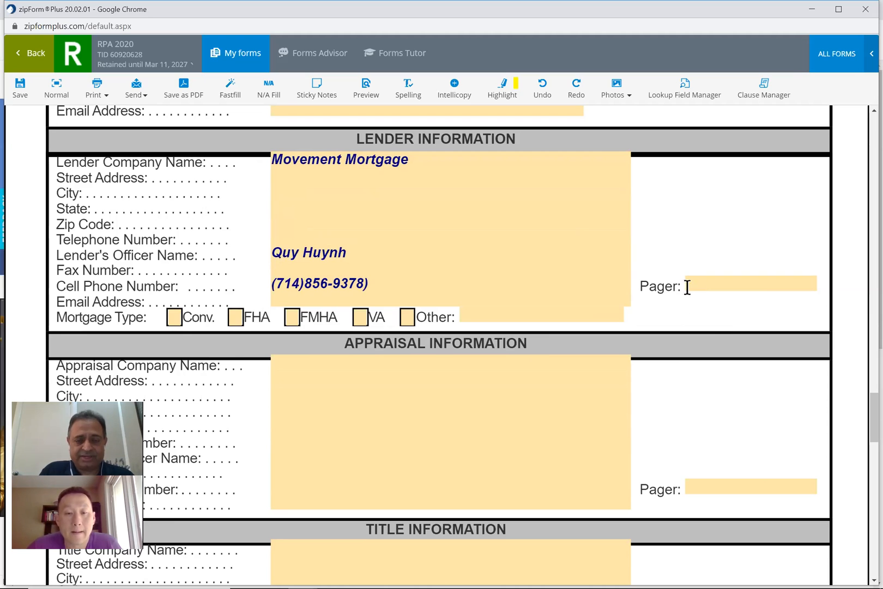
scroll(668, 360, down, 3)
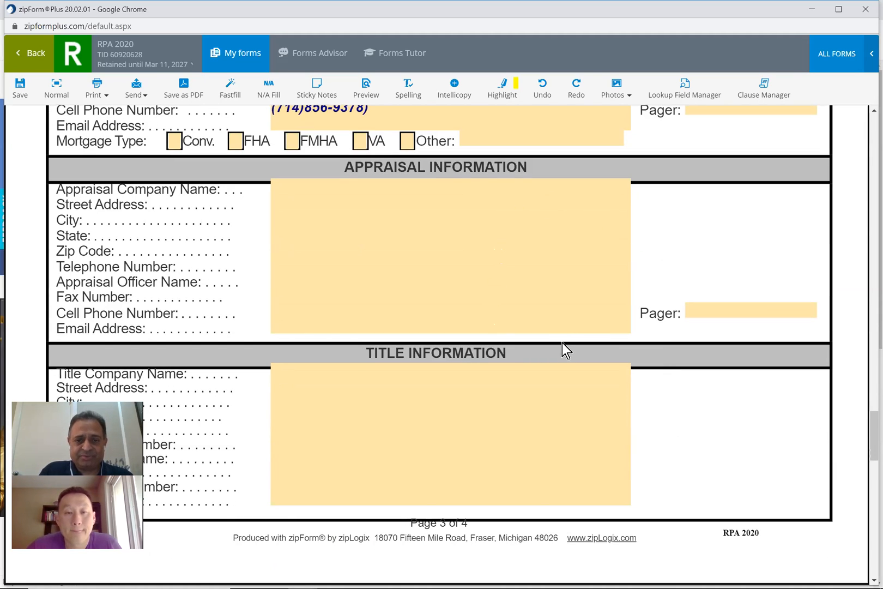
- In Disclosure Information, choose *MyNHD **Best Value** from the company dropdown
scroll(562, 343, down, 2)
scroll(483, 365, down, 5)
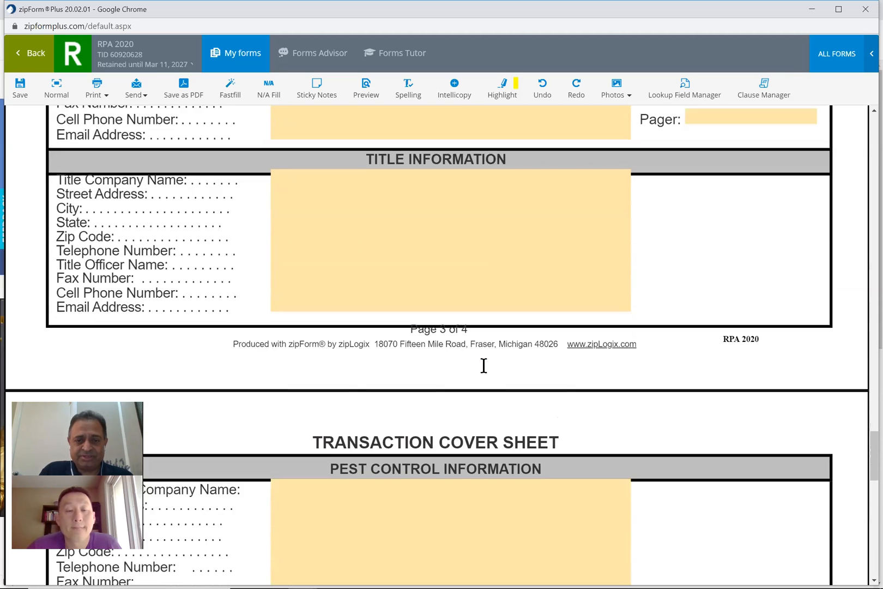
scroll(567, 291, down, 1)
scroll(567, 291, down, 2)
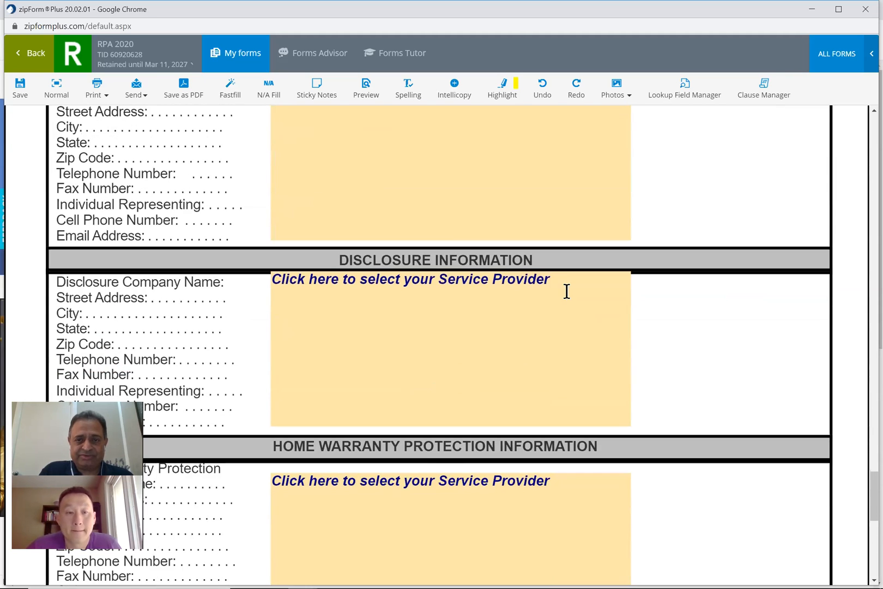
click(609, 281)
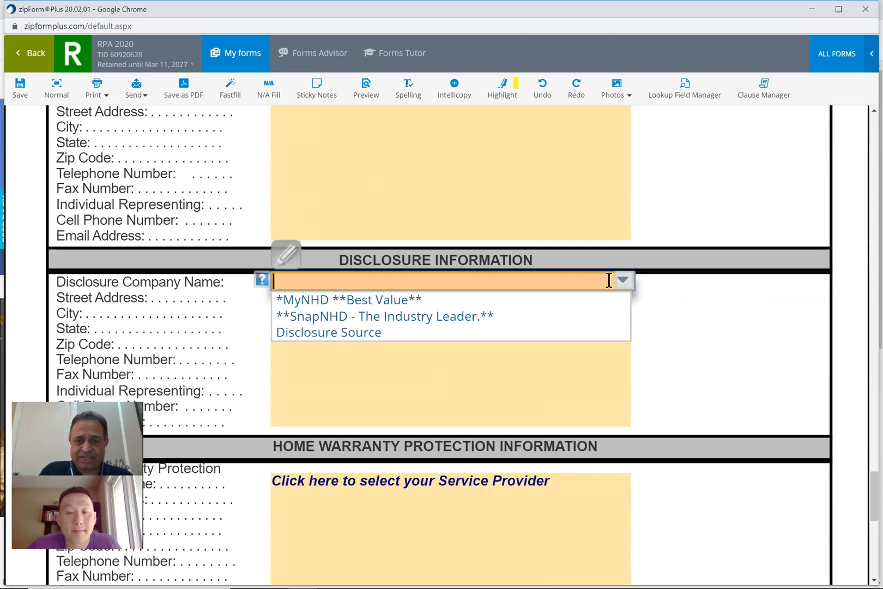
click(357, 301)
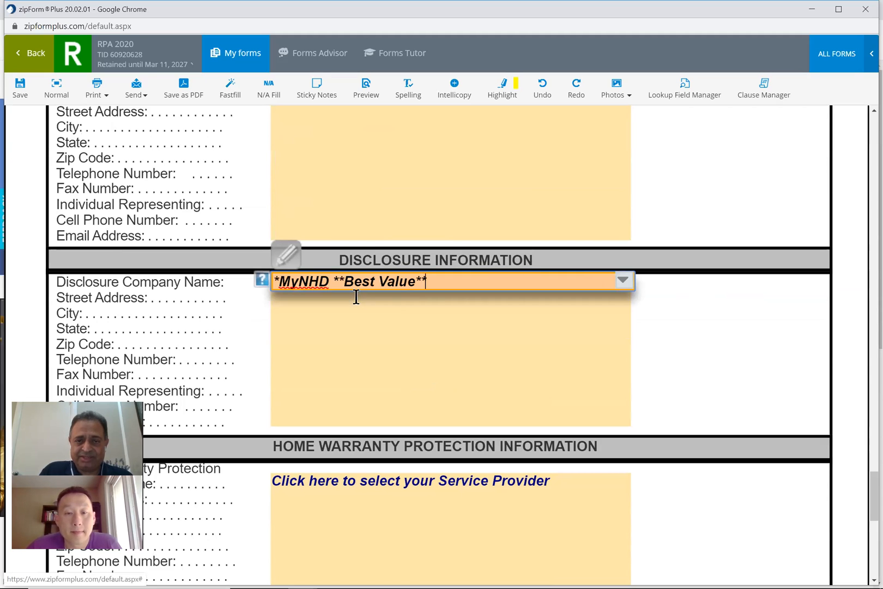
click(723, 331)
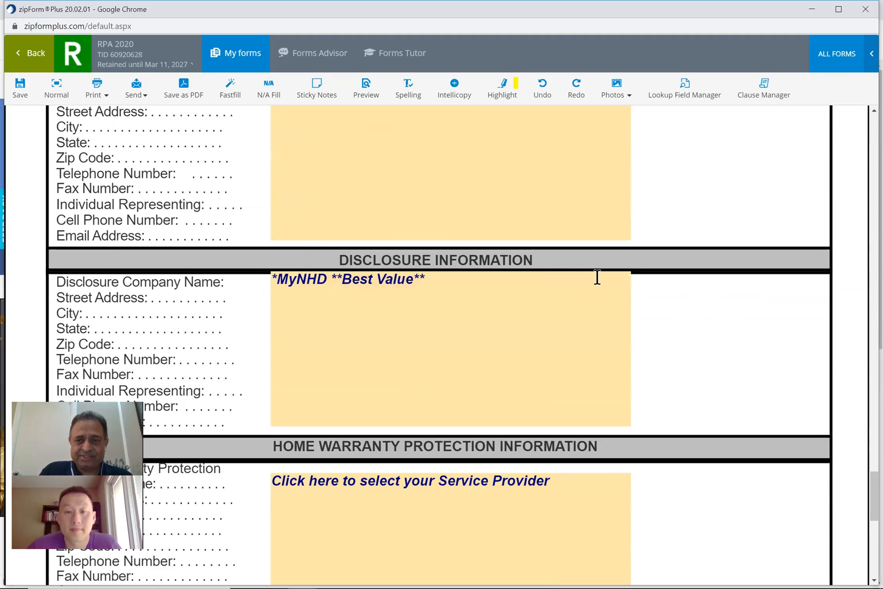
click(614, 283)
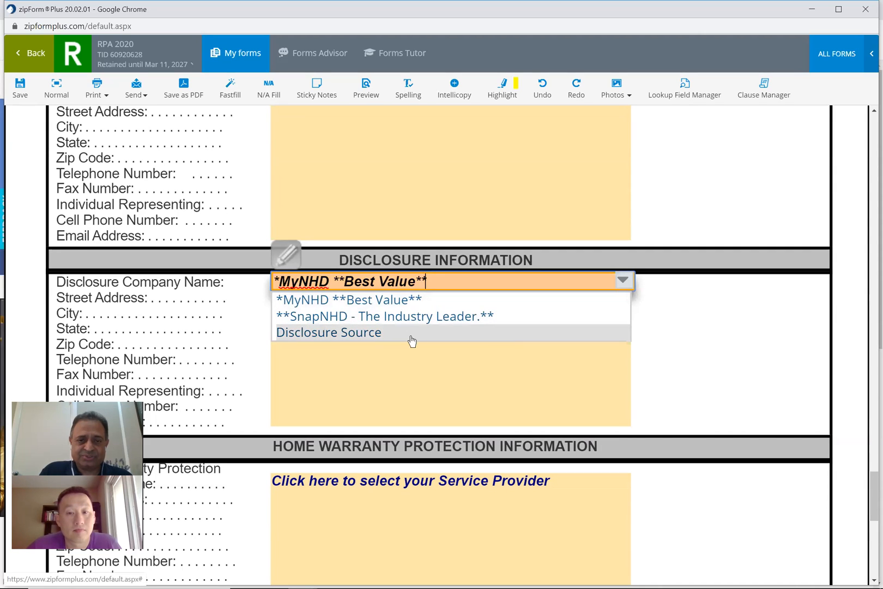
click(695, 309)
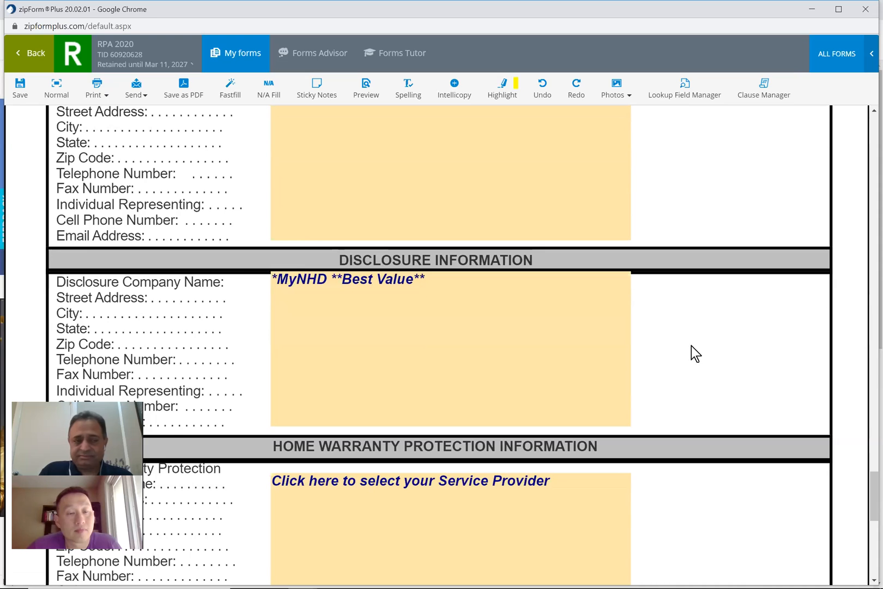
scroll(691, 348, down, 3)
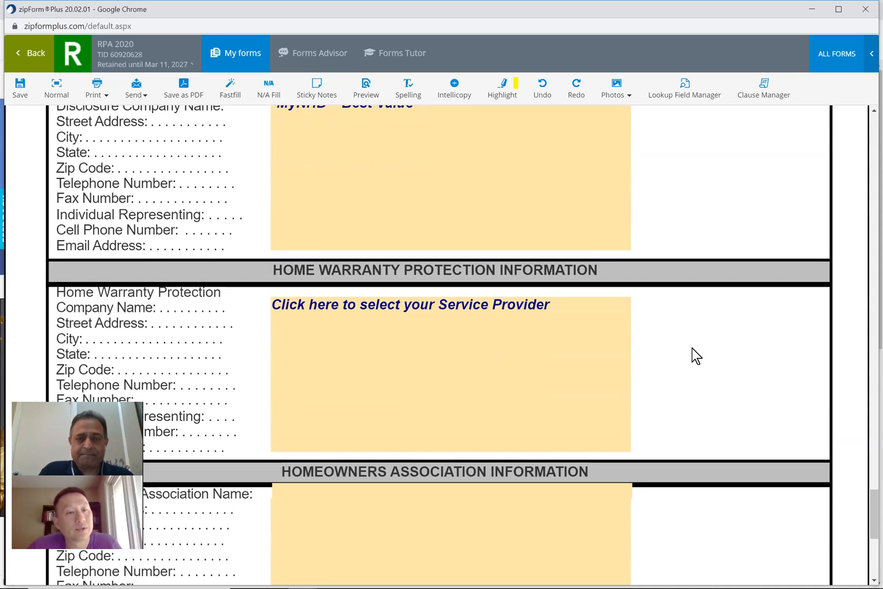
scroll(692, 348, up, 1)
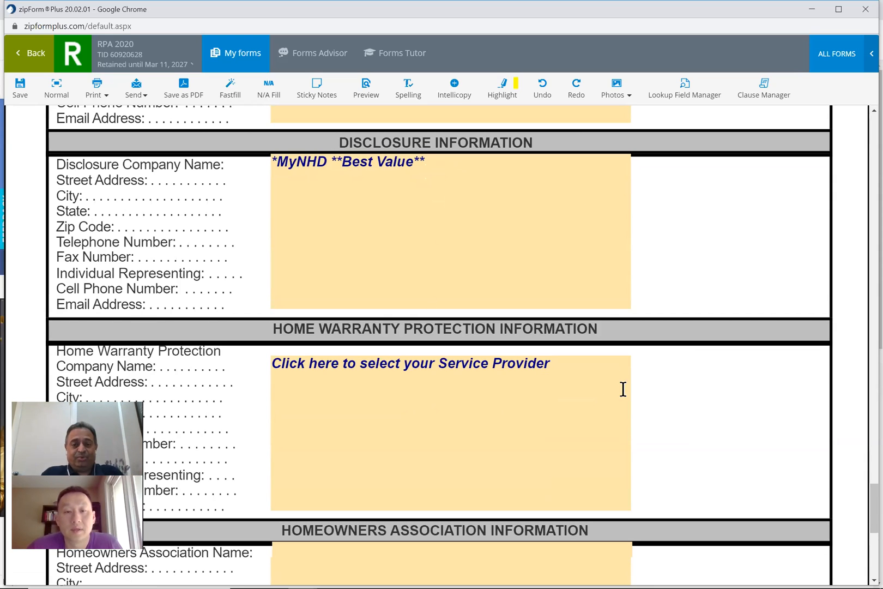
- Choose First American Home Warranty as the home warranty company
click(620, 365)
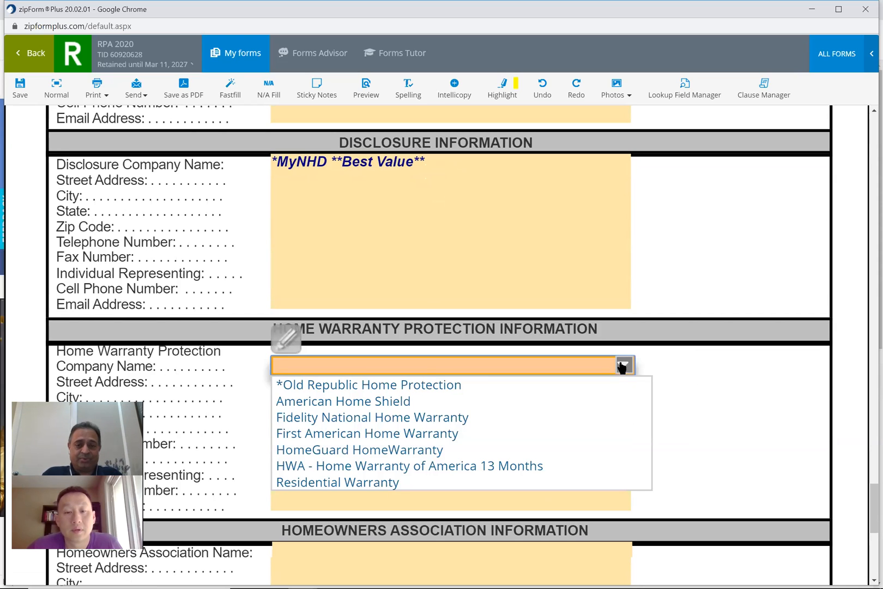
click(557, 434)
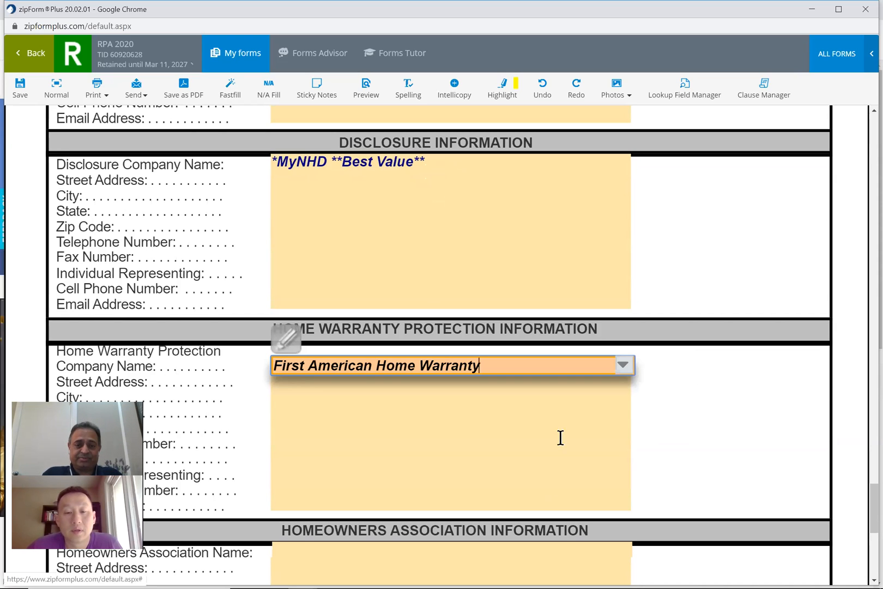
click(731, 431)
scroll(671, 471, down, 2)
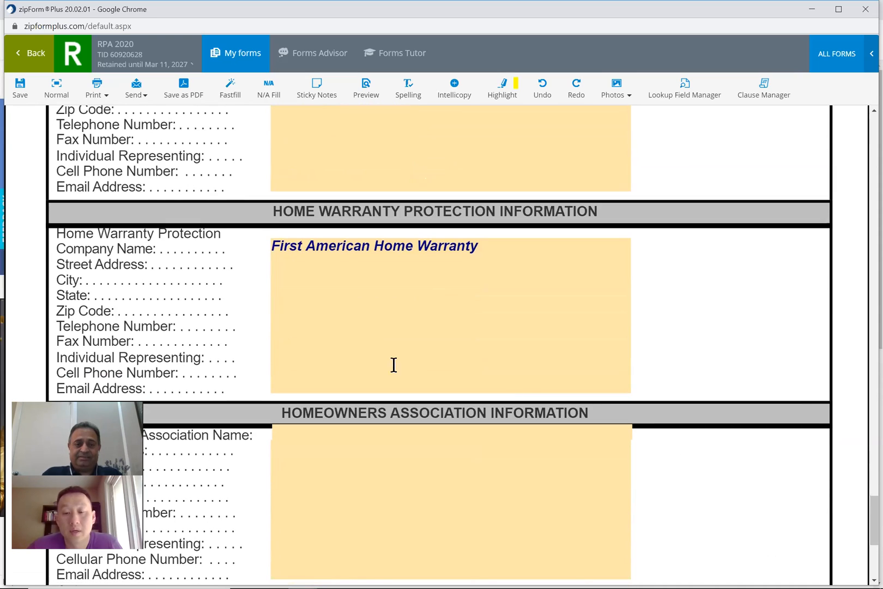
- Fill the Individual Representing field with the saved warranty representative
click(312, 351)
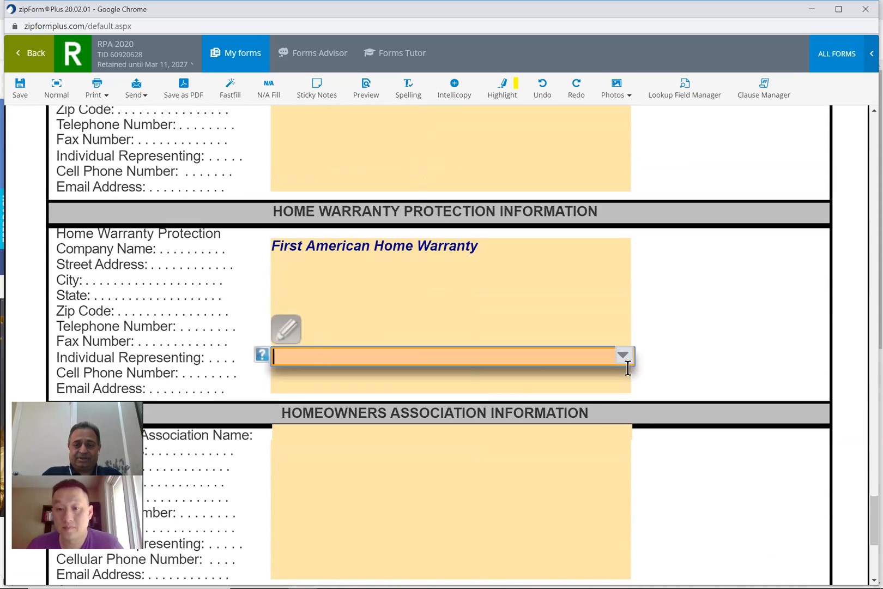
click(623, 355)
click(536, 374)
click(678, 364)
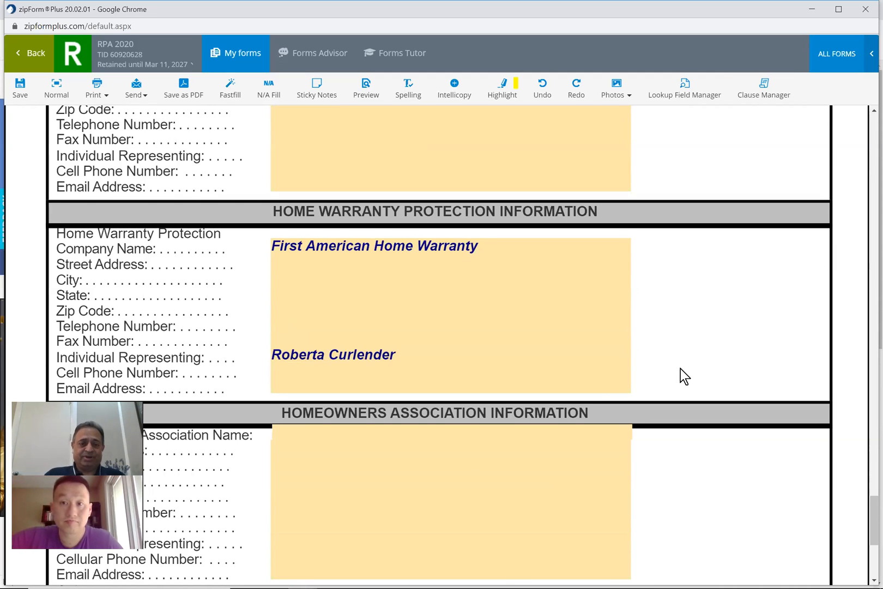
scroll(680, 368, down, 3)
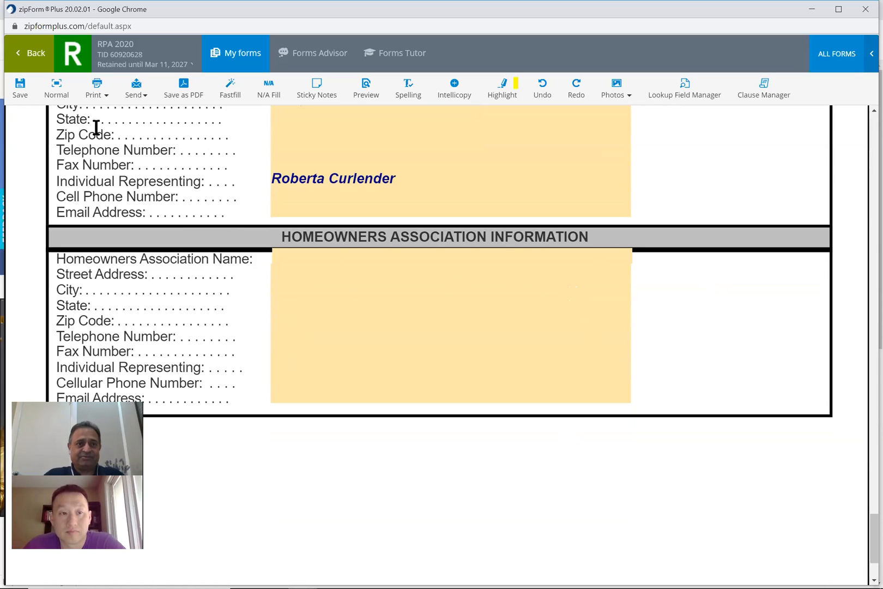
- Save the cover sheet, dismiss the mail notification, and return to the RPA 2020 Documents list
click(16, 82)
click(21, 86)
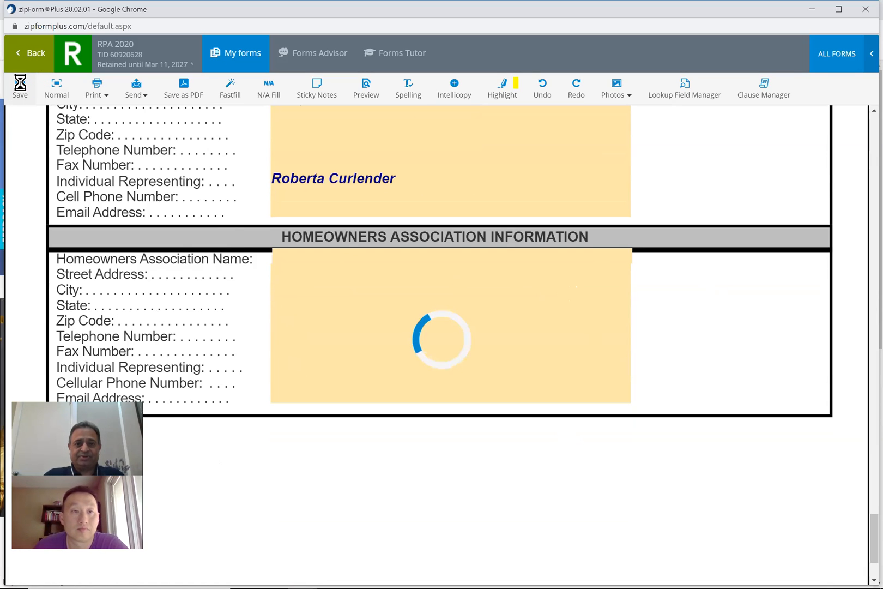
click(31, 49)
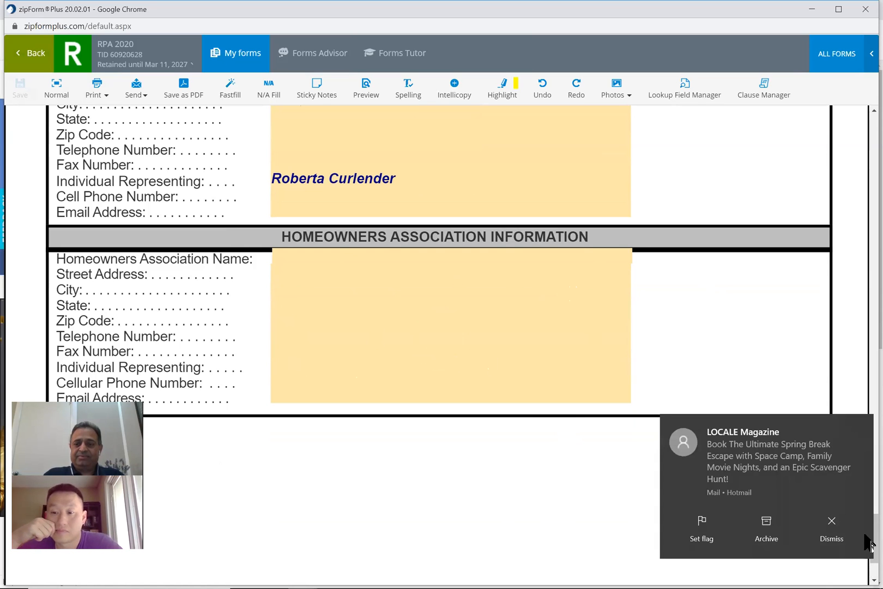
click(828, 503)
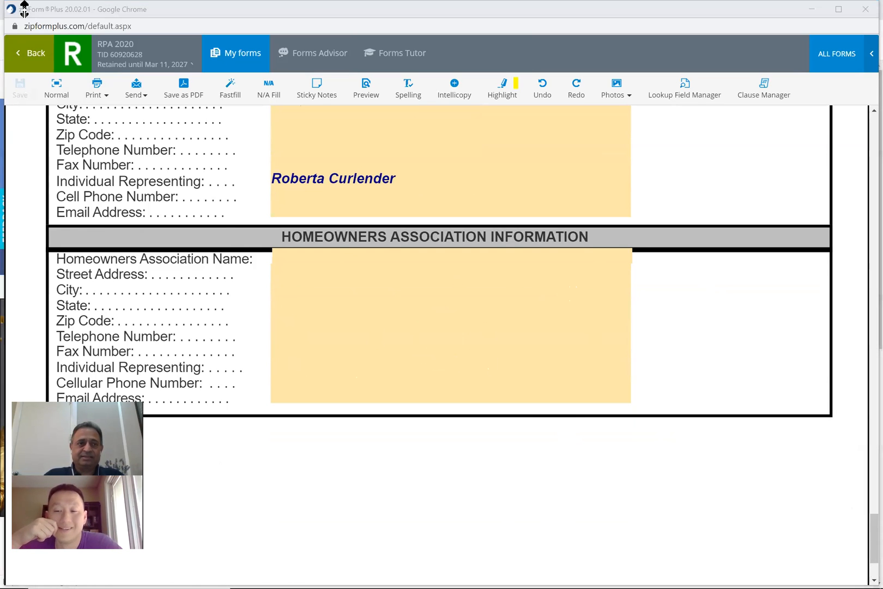
click(33, 53)
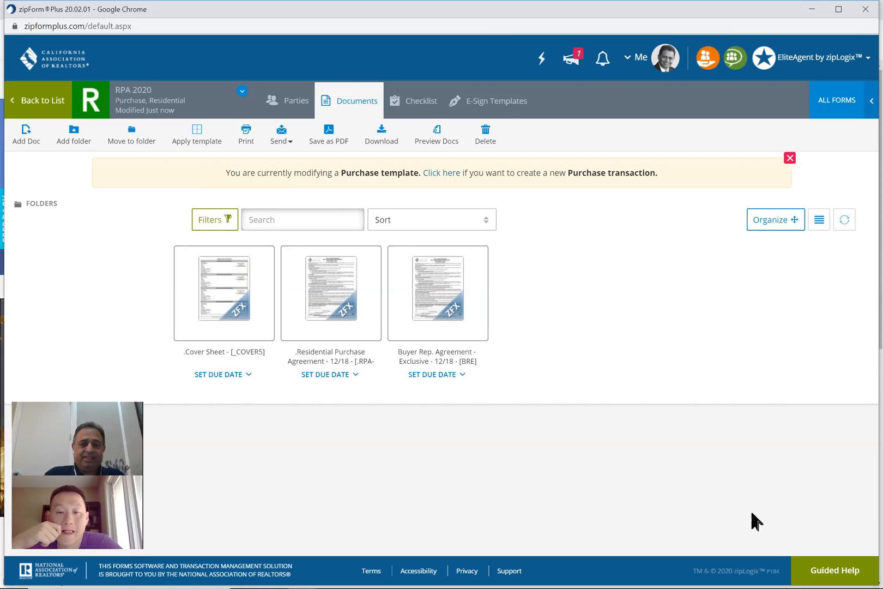
- Open the Residential Purchase Agreement in fullscreen and tick the leasehold checkbox on the agency disclosure
mouse_move(342, 287)
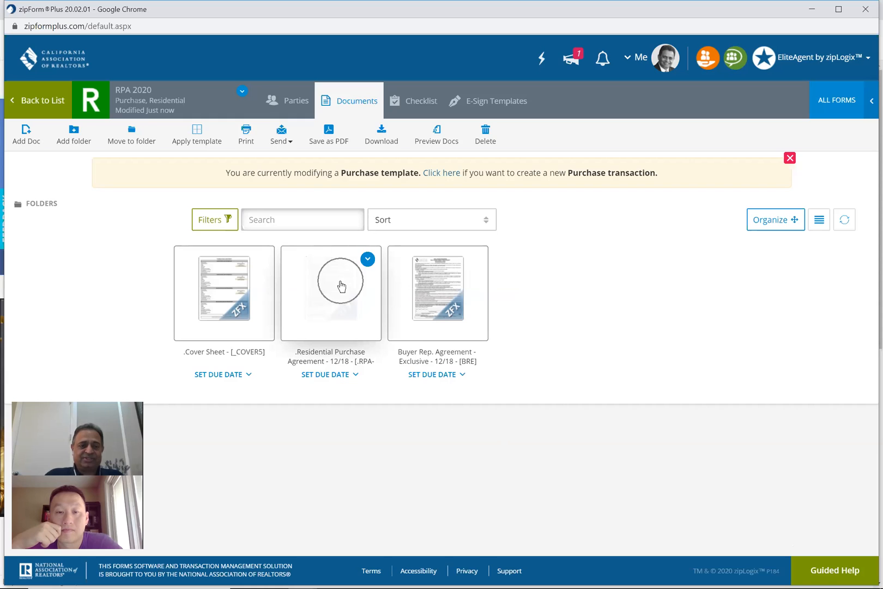
click(342, 287)
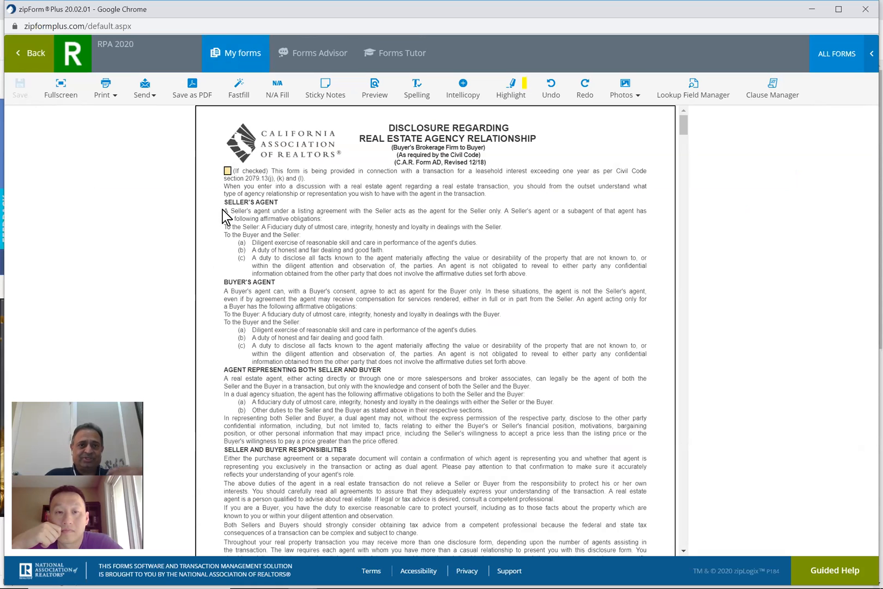
click(60, 85)
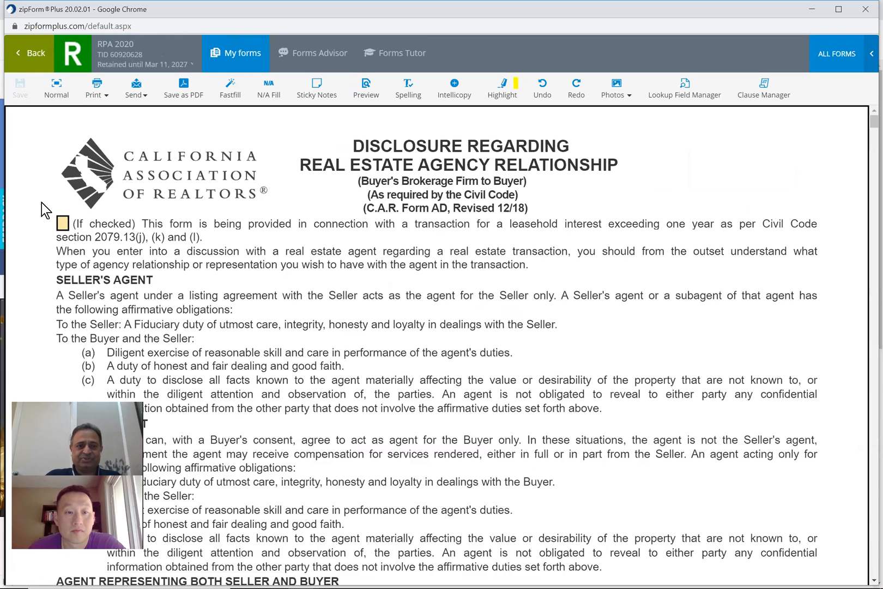
click(63, 223)
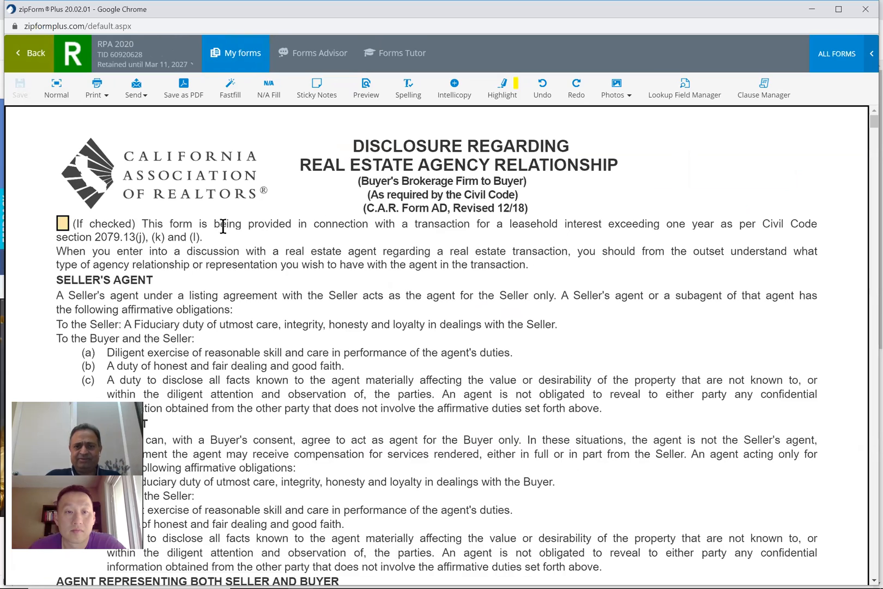
click(536, 231)
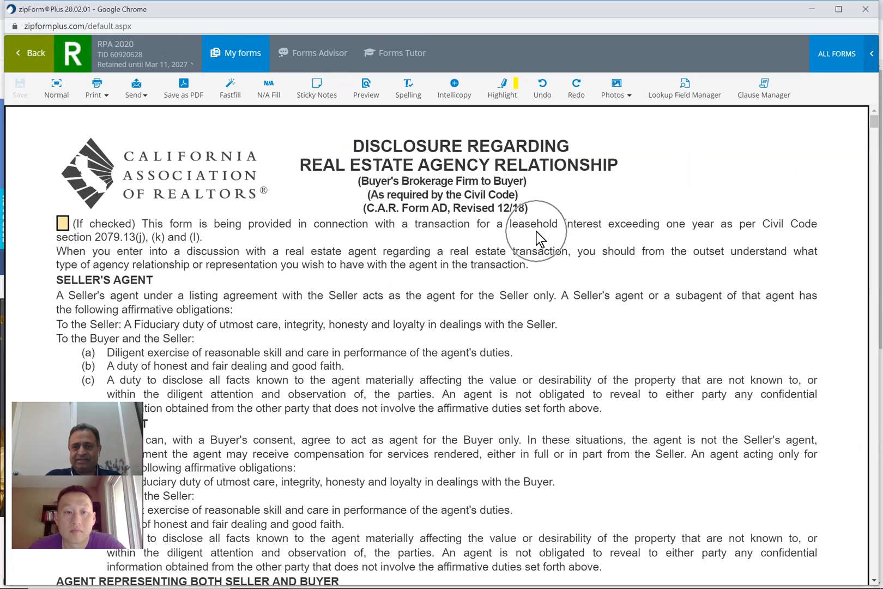
click(536, 231)
click(569, 232)
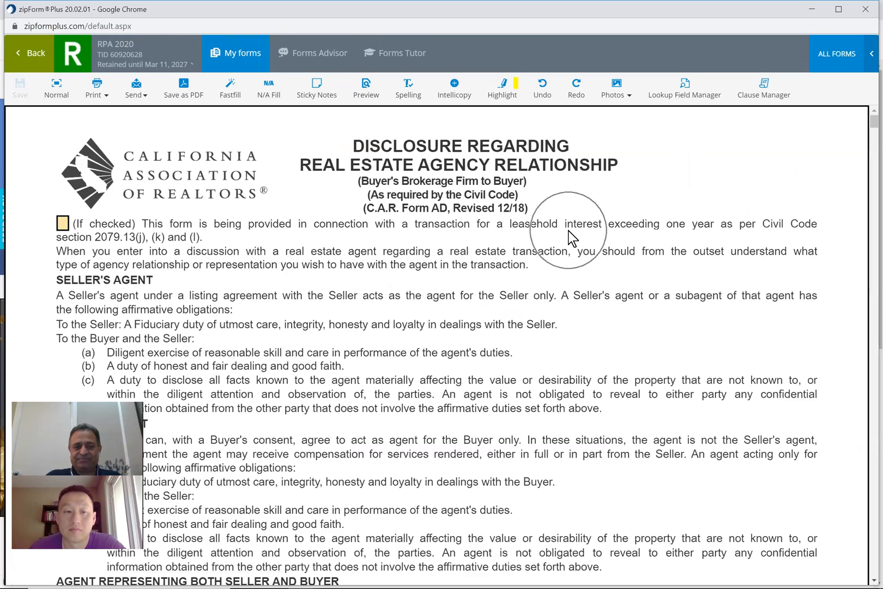
- Tick Buyer in both AD acknowledgment rows, then scroll down to the RPA offer page
scroll(521, 237, down, 10)
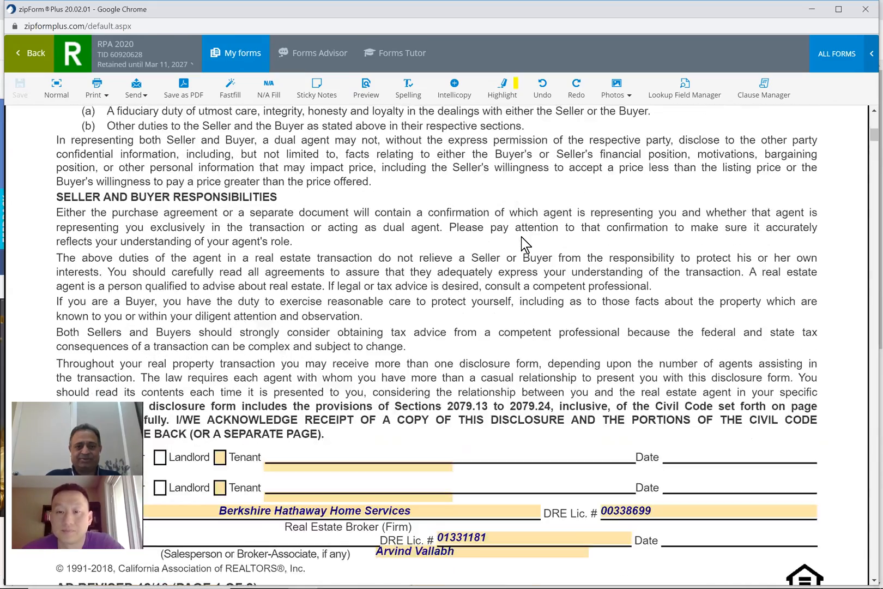
scroll(521, 237, down, 4)
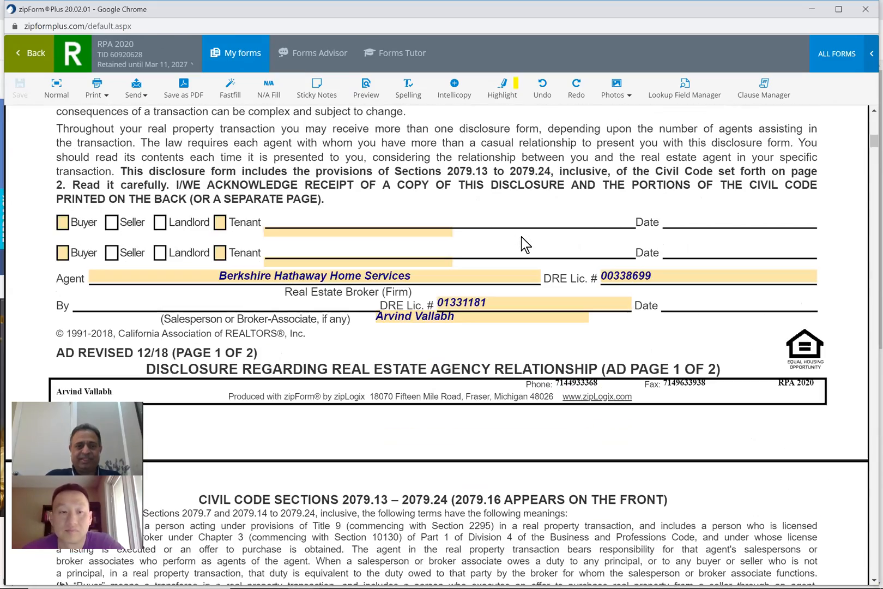
click(63, 223)
click(63, 254)
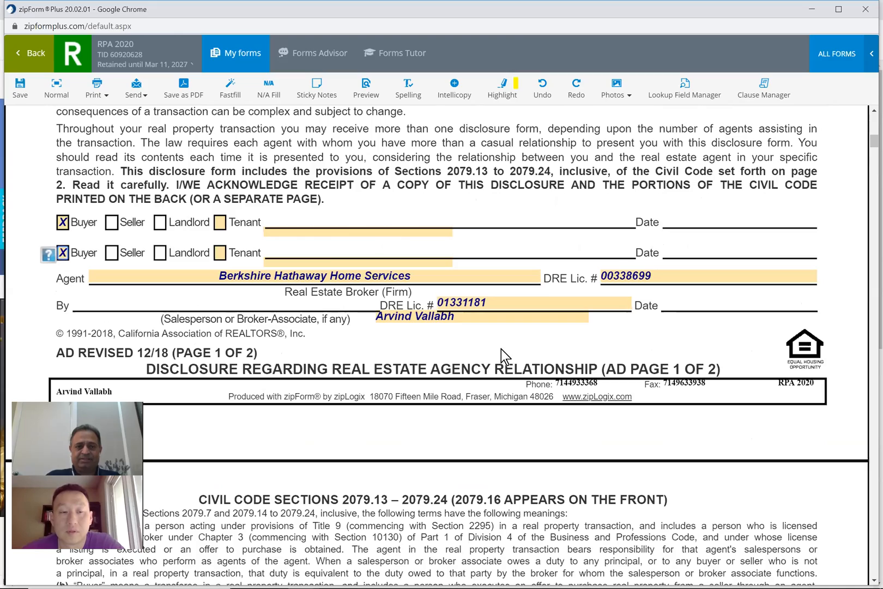
scroll(502, 358, down, 20)
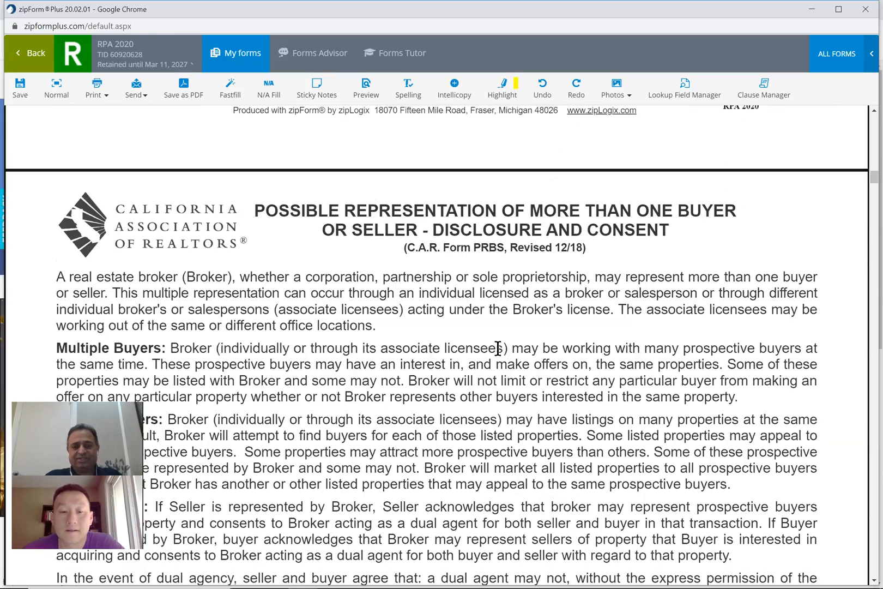
scroll(498, 348, down, 10)
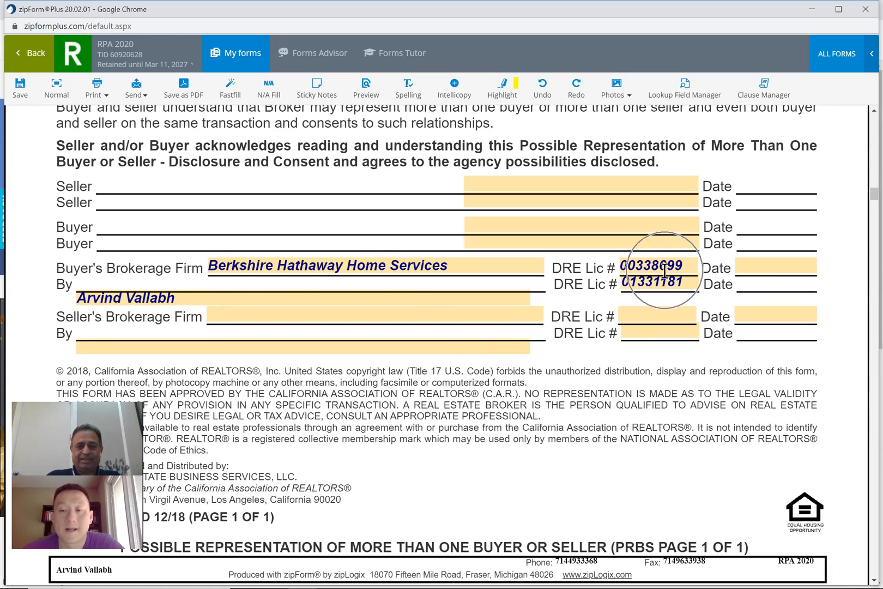
scroll(655, 274, down, 8)
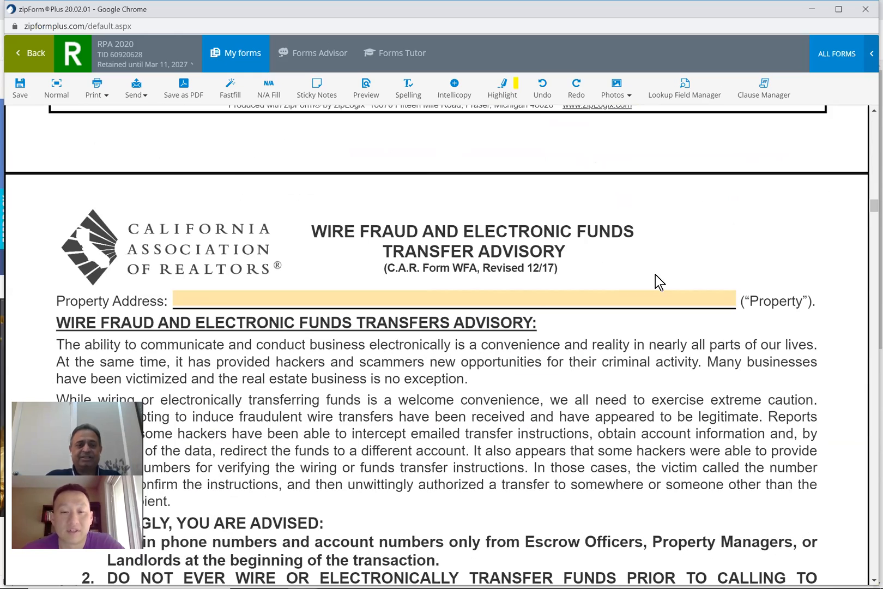
scroll(656, 274, down, 15)
scroll(648, 276, down, 15)
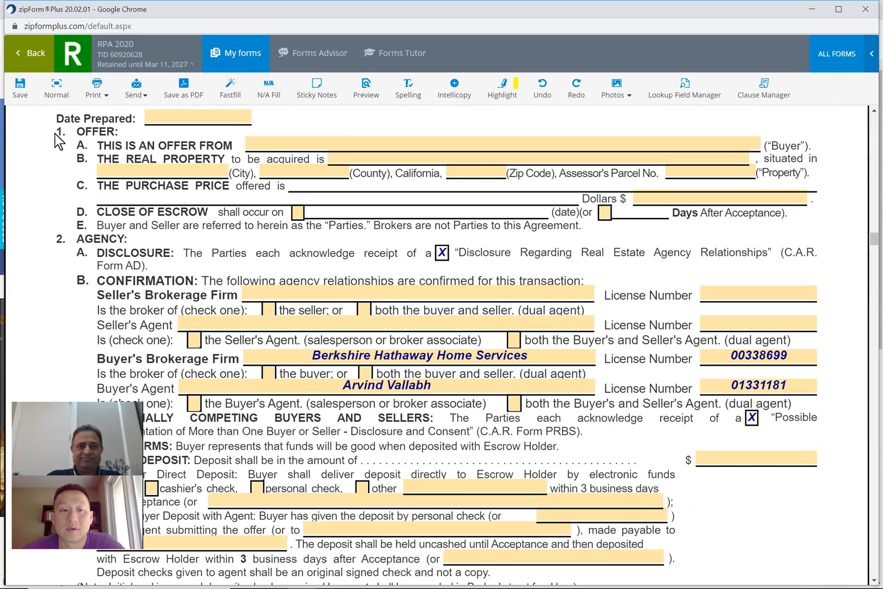
scroll(467, 213, up, 2)
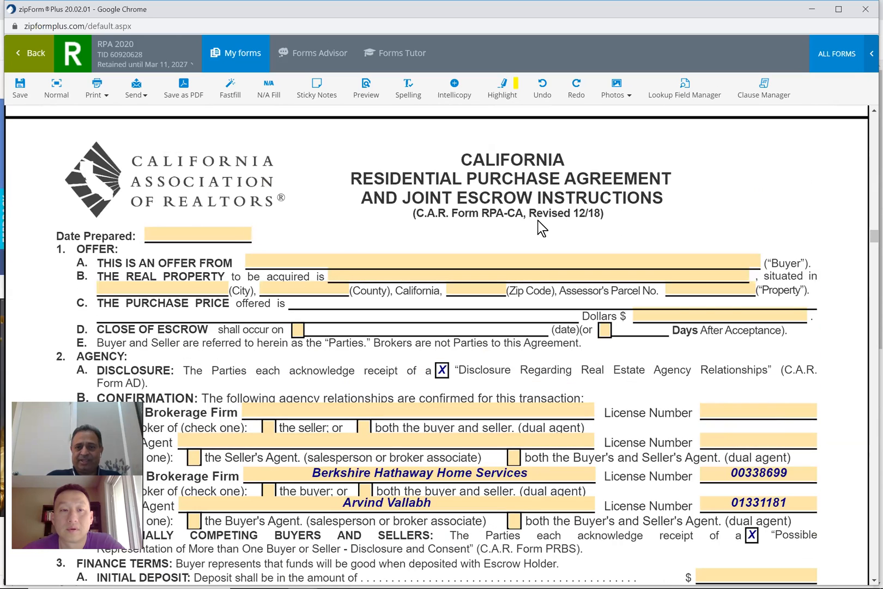
click(499, 217)
click(498, 223)
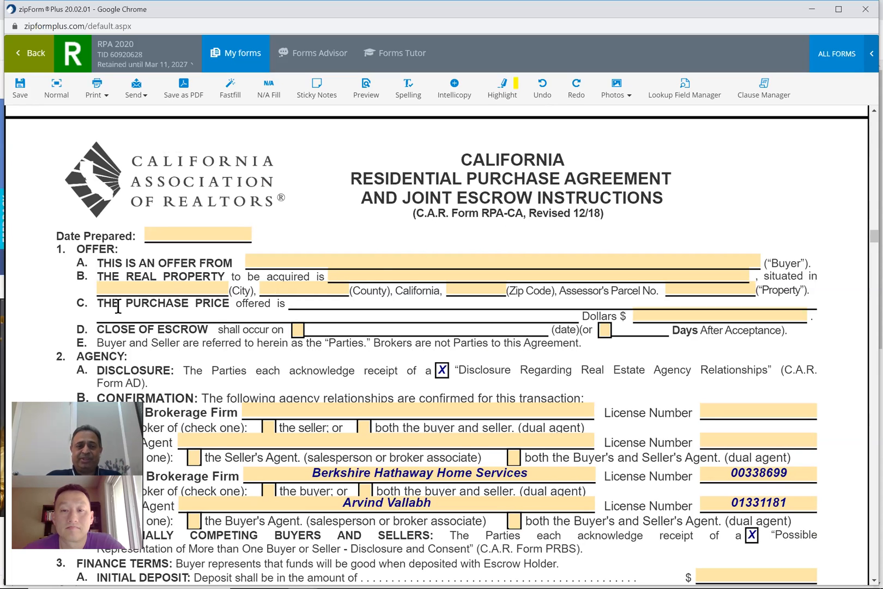
key(ctrl)
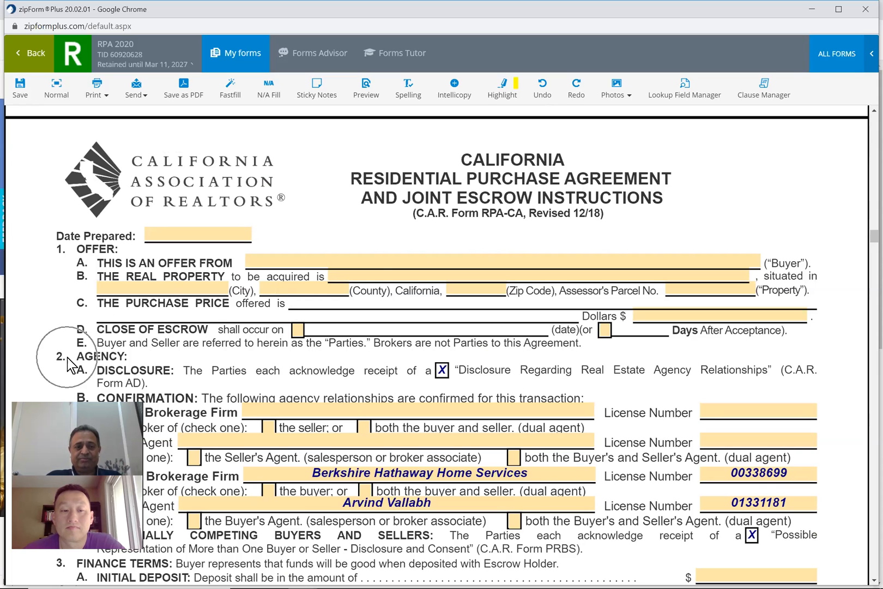
scroll(146, 349, down, 1)
key(ctrl)
scroll(90, 319, down, 4)
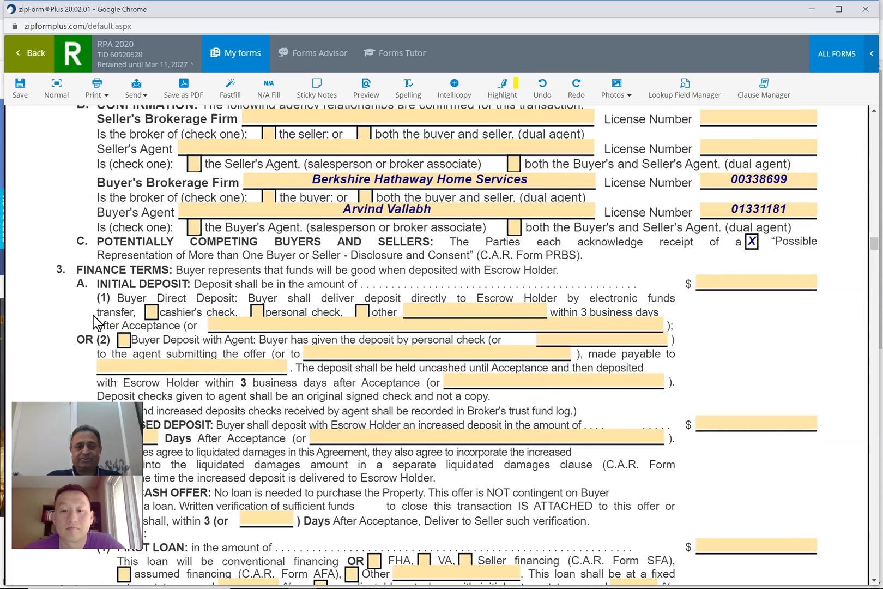
scroll(93, 322, down, 1)
key(ctrl)
key(ctrl)
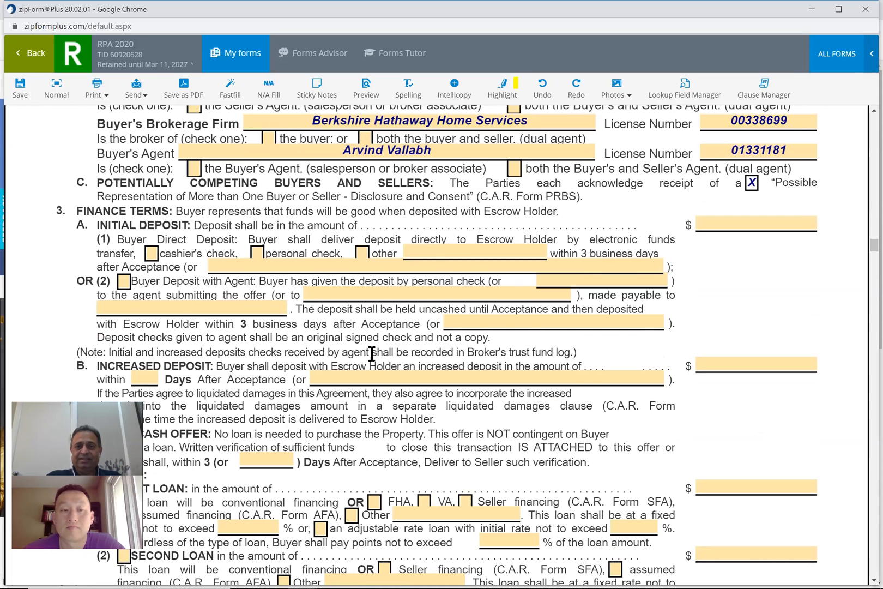
scroll(243, 305, up, 5)
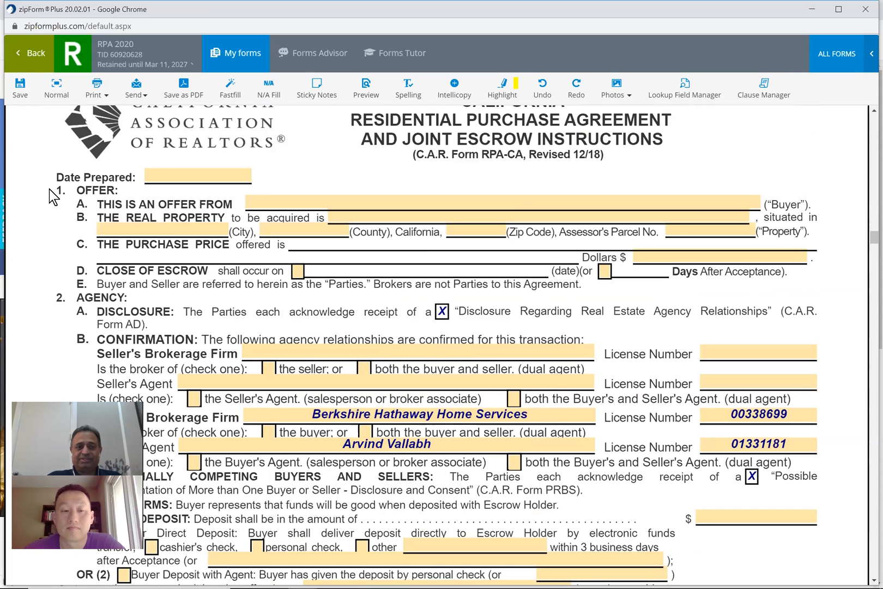
key(ctrl)
key(ctrl)
key(ctrl)
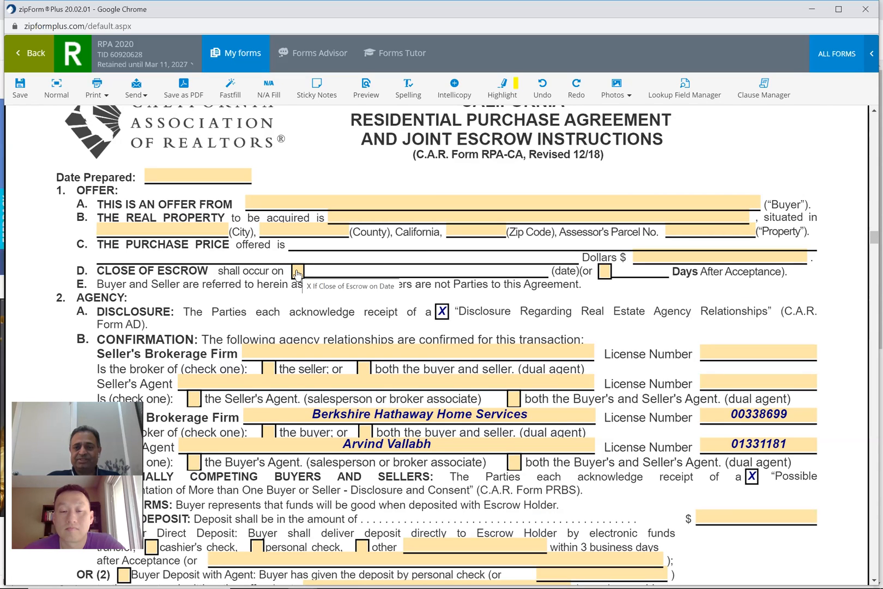
- Set close of escrow to 30 days after acceptance
click(605, 274)
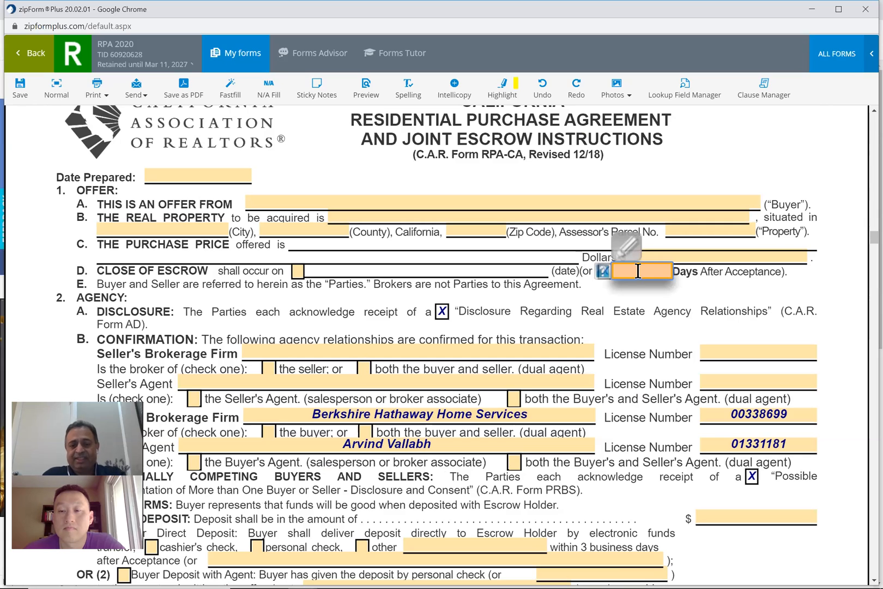
text(30)
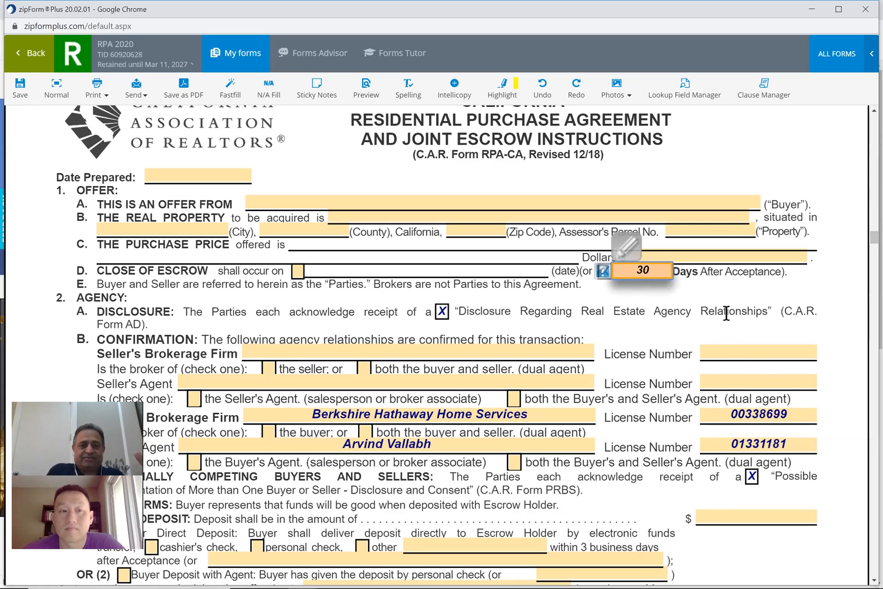
click(825, 289)
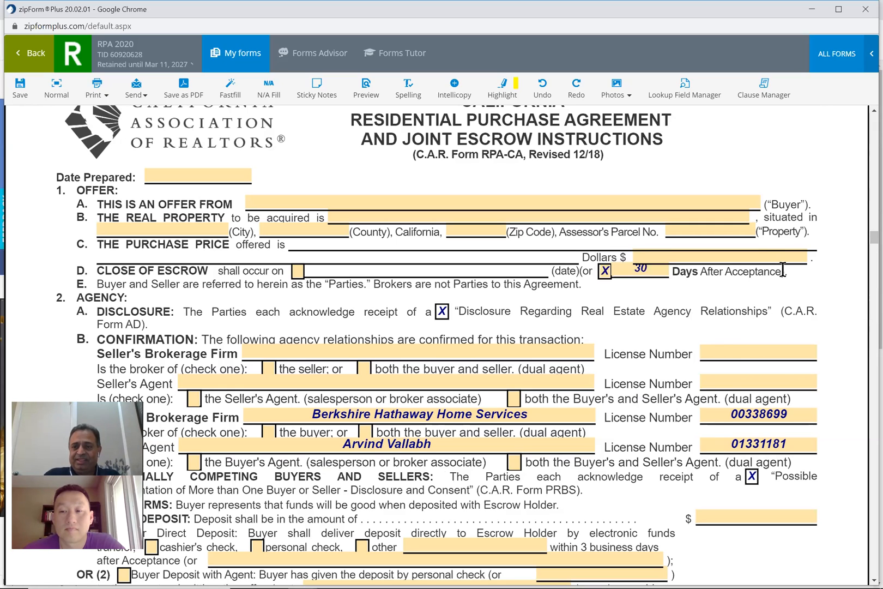
- Enter then clear the 2000000 purchase price, and confirm the buyer's brokerage firm represents the buyer
click(766, 258)
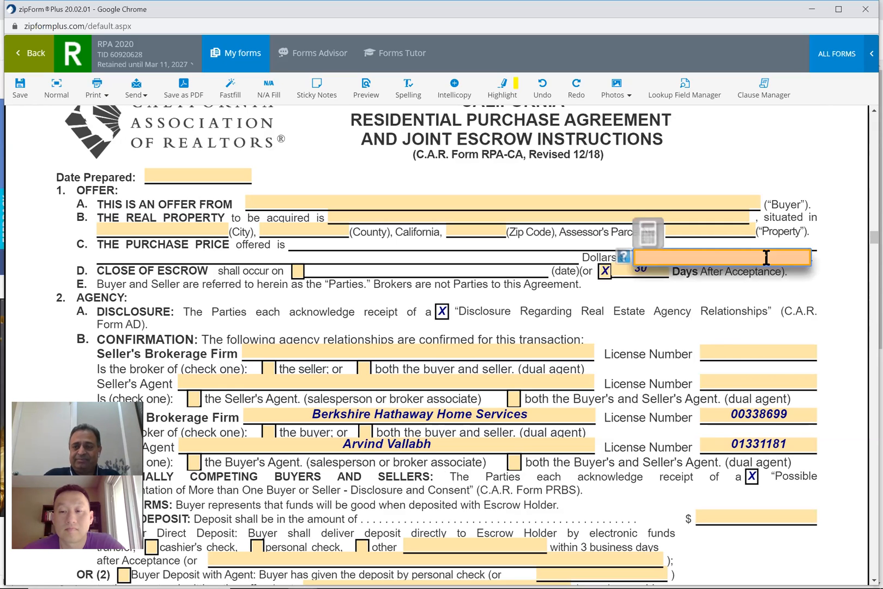
text(2000000)
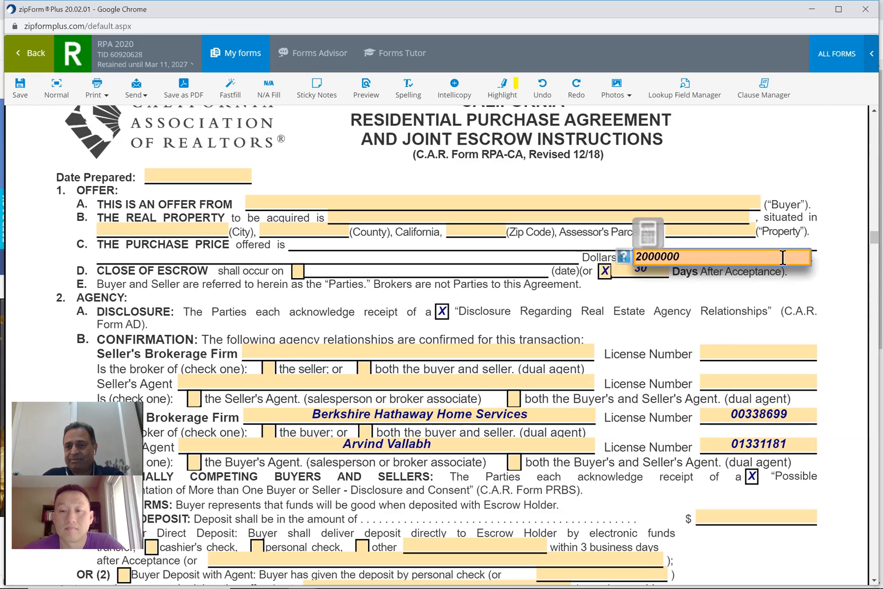
click(842, 250)
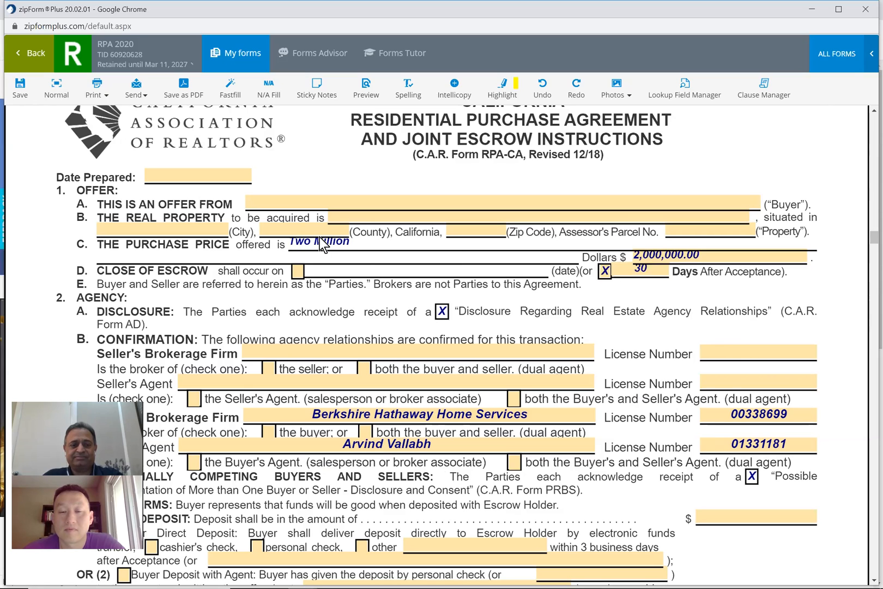
click(725, 256)
key(BackSpace)
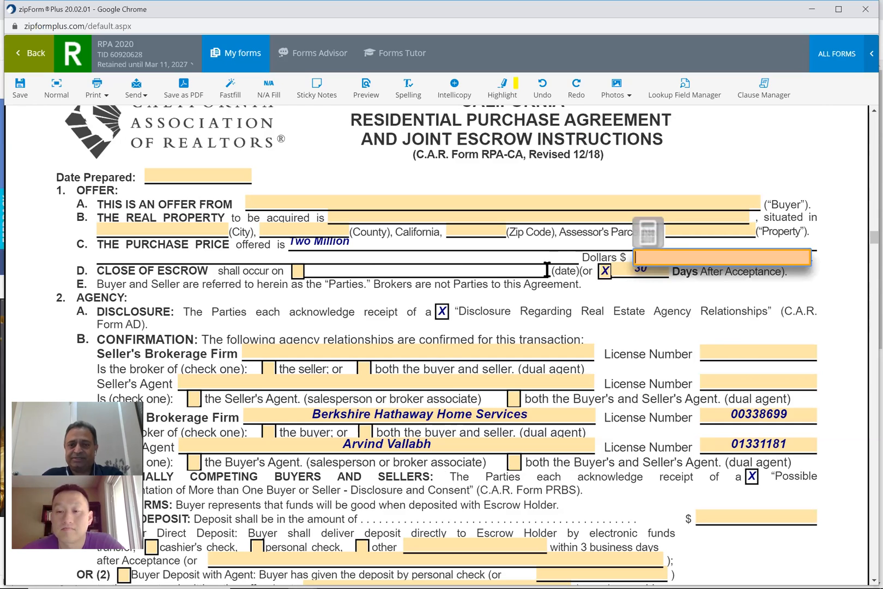
click(844, 298)
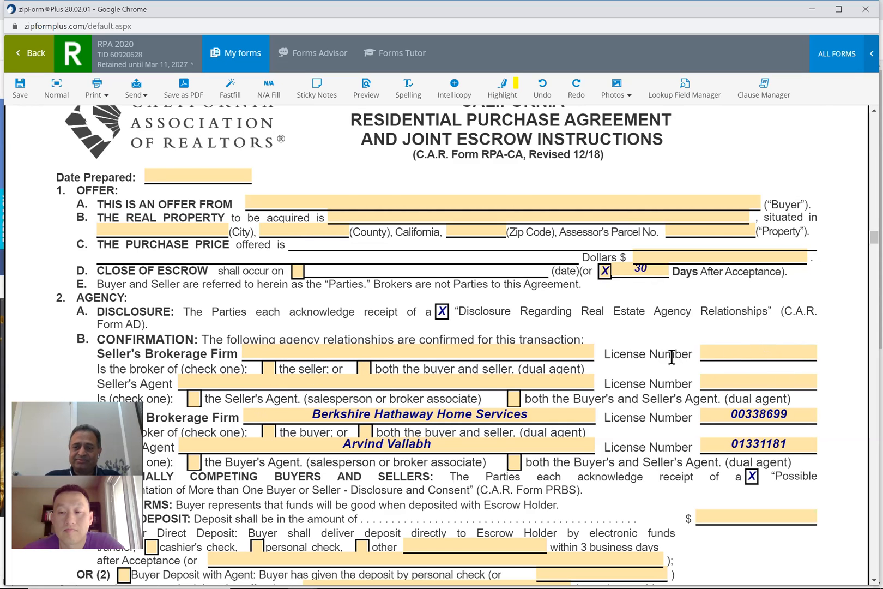
scroll(671, 357, down, 1)
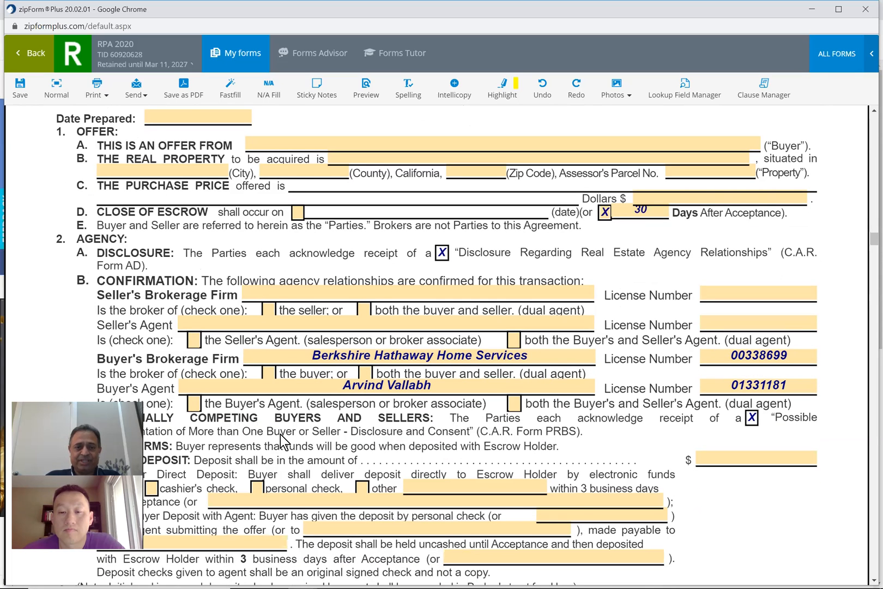
click(270, 373)
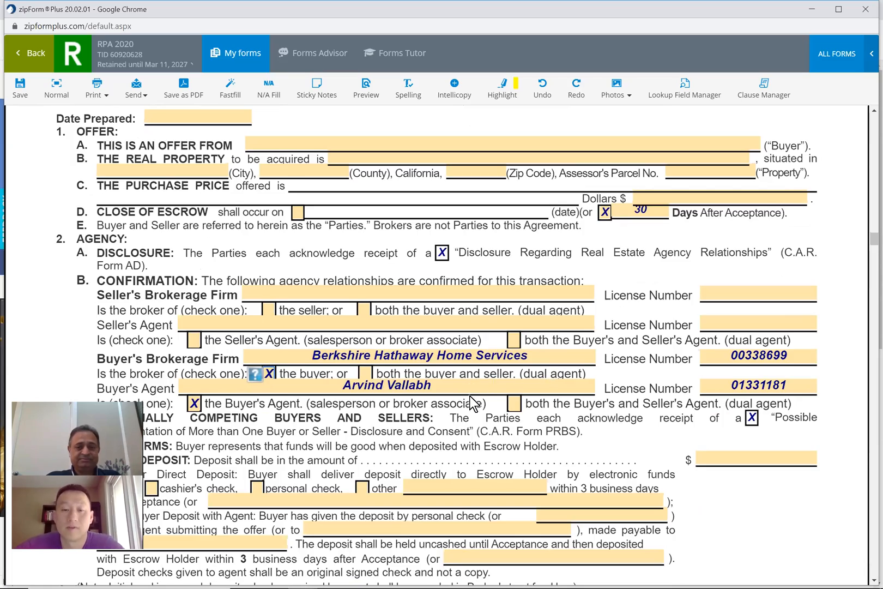
- Scroll down the purchase agreement toward section D Loan(s)
scroll(470, 397, down, 3)
scroll(470, 397, down, 2)
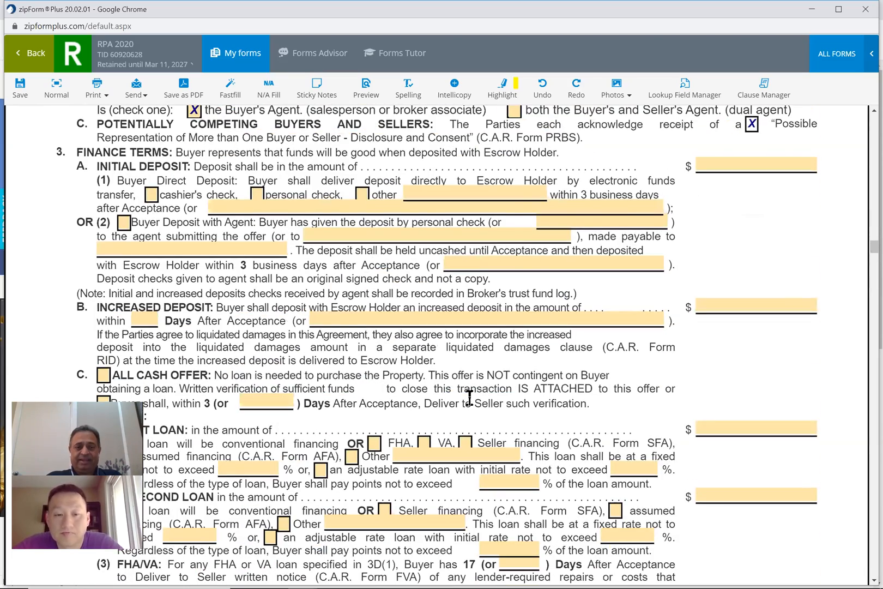
scroll(386, 353, down, 2)
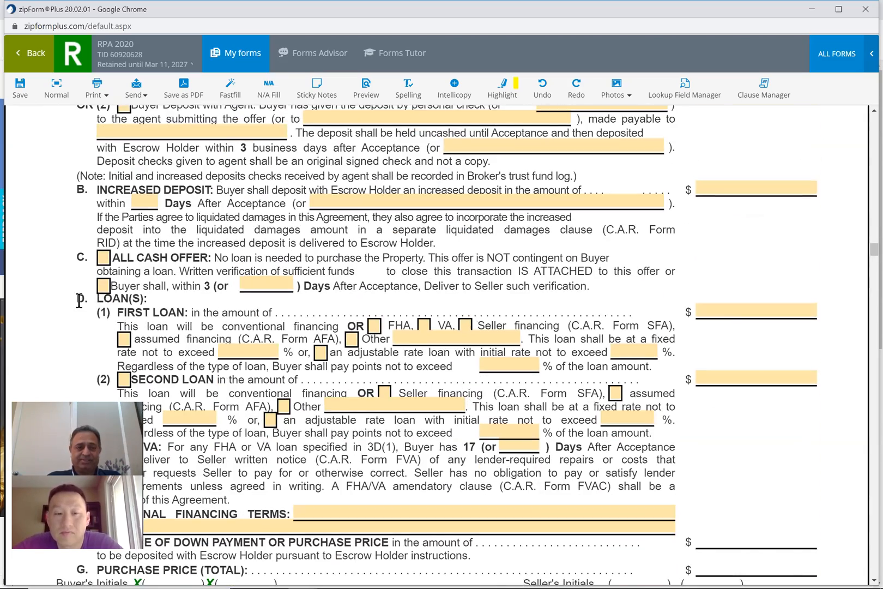
key(ctrl)
scroll(94, 262, up, 3)
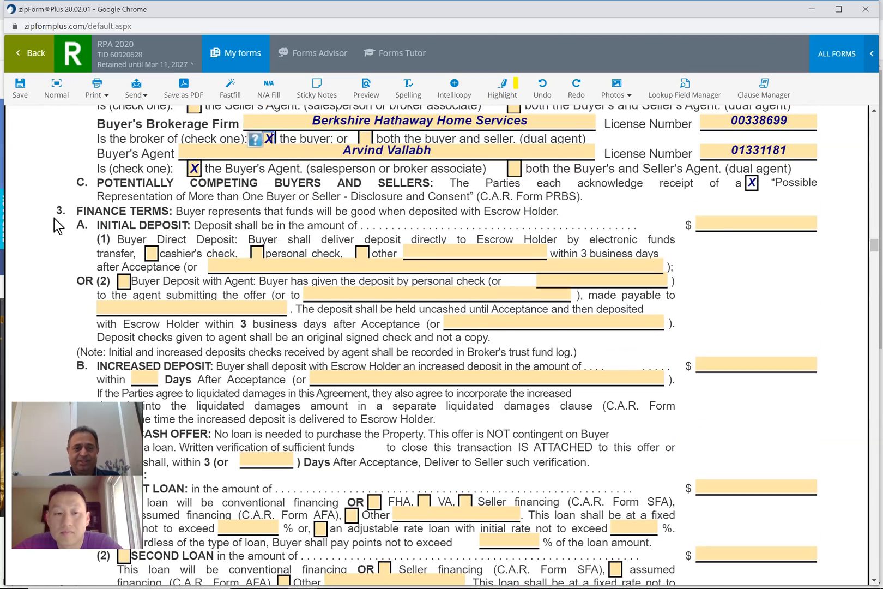
scroll(73, 281, down, 3)
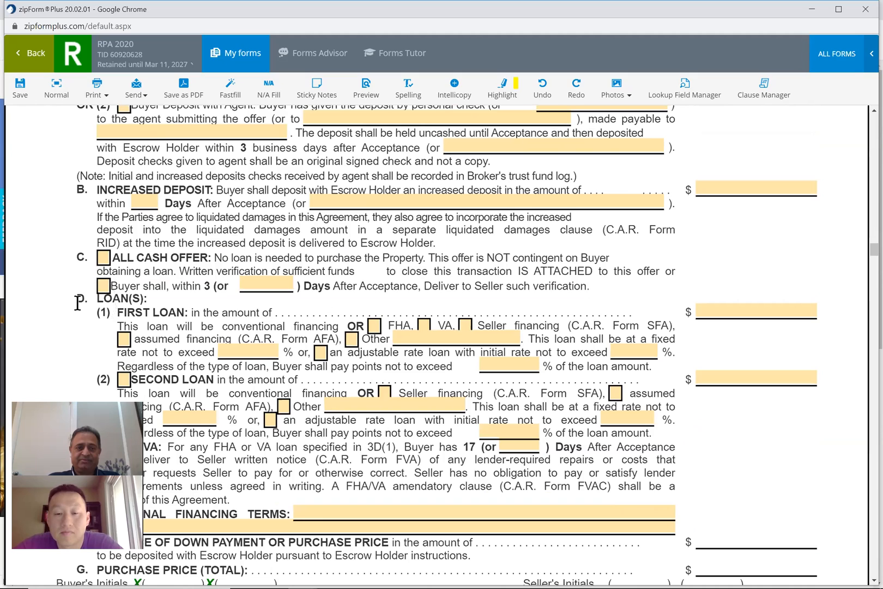
key(ctrl)
- Enter a 5.000% maximum fixed rate for the first loan, replacing a mistaken 4
click(267, 353)
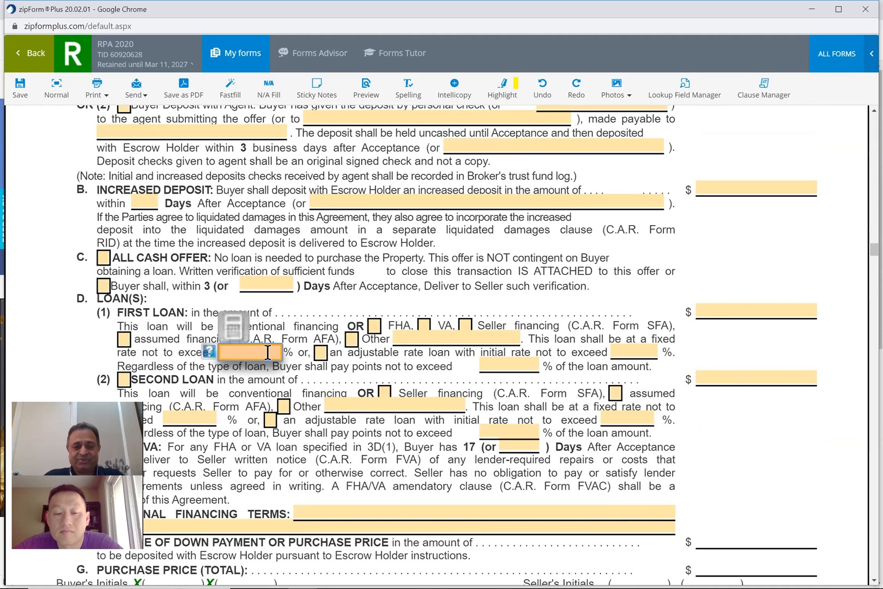
text(5)
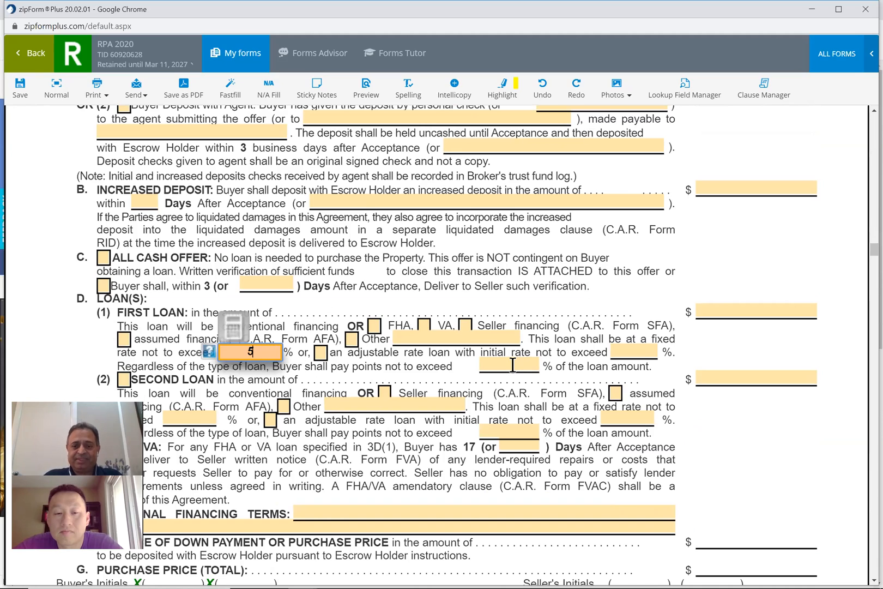
key(BackSpace)
text(4)
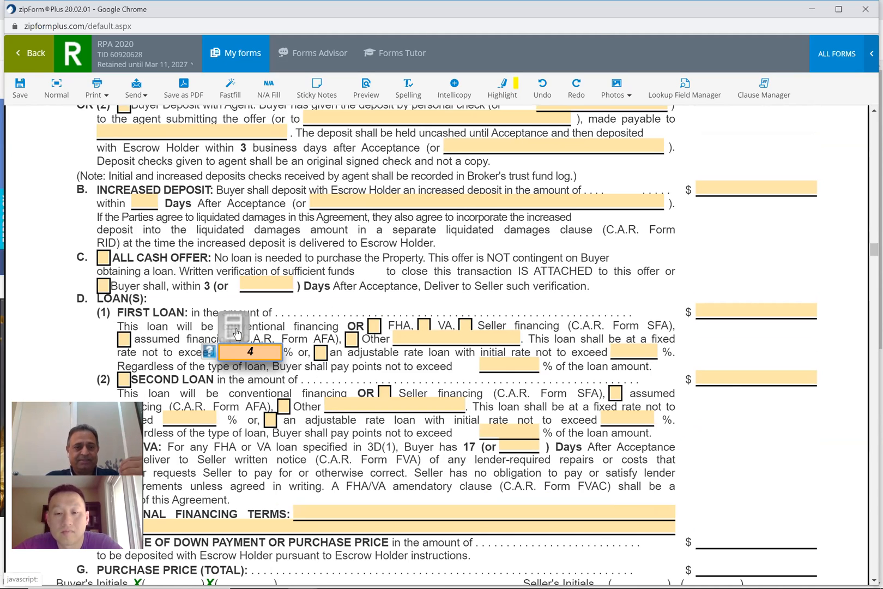
click(725, 345)
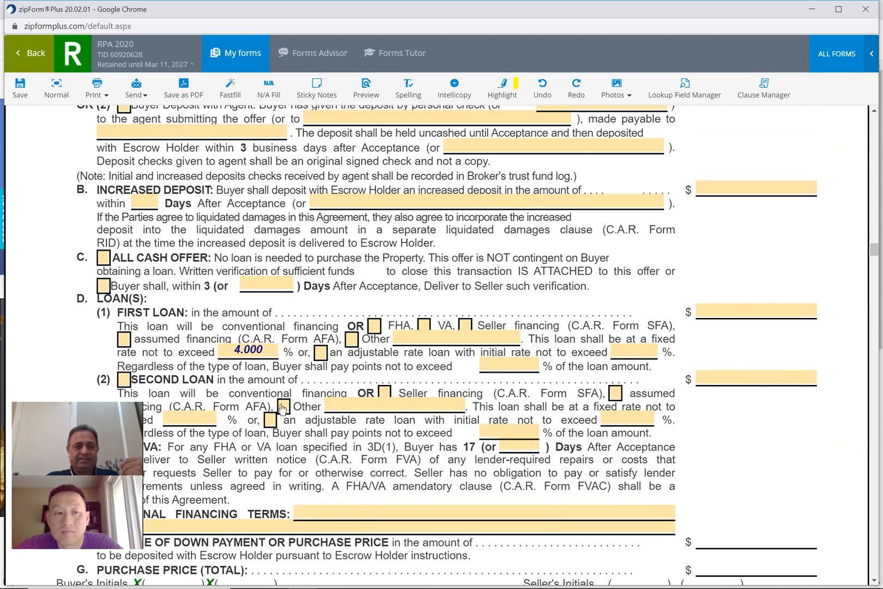
click(256, 352)
text(5)
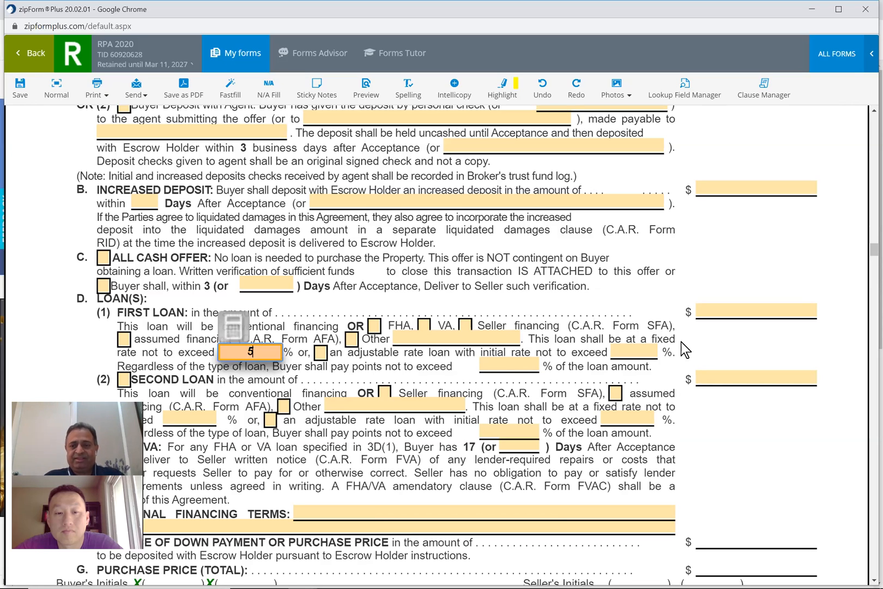
click(713, 341)
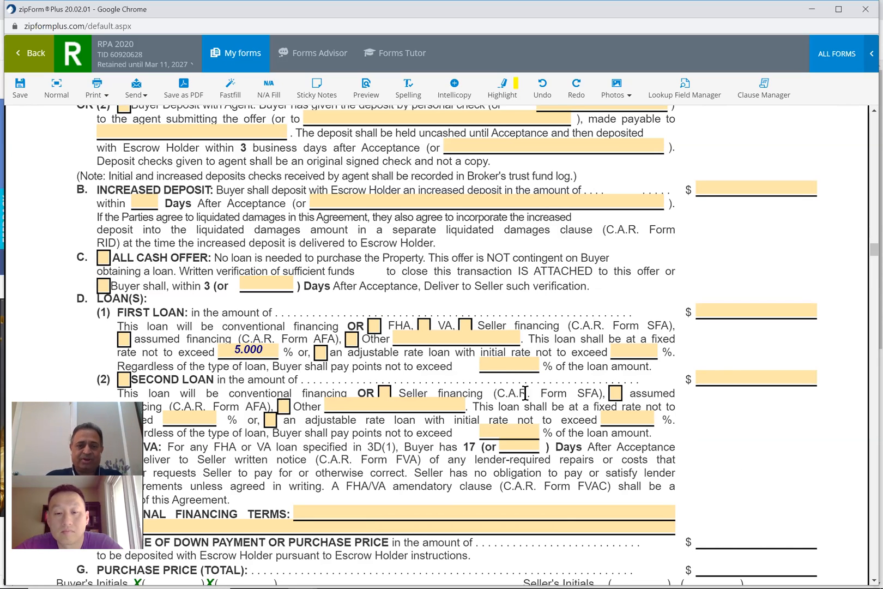
- Limit the buyer-paid loan points to 1.000% of the loan amount
click(509, 364)
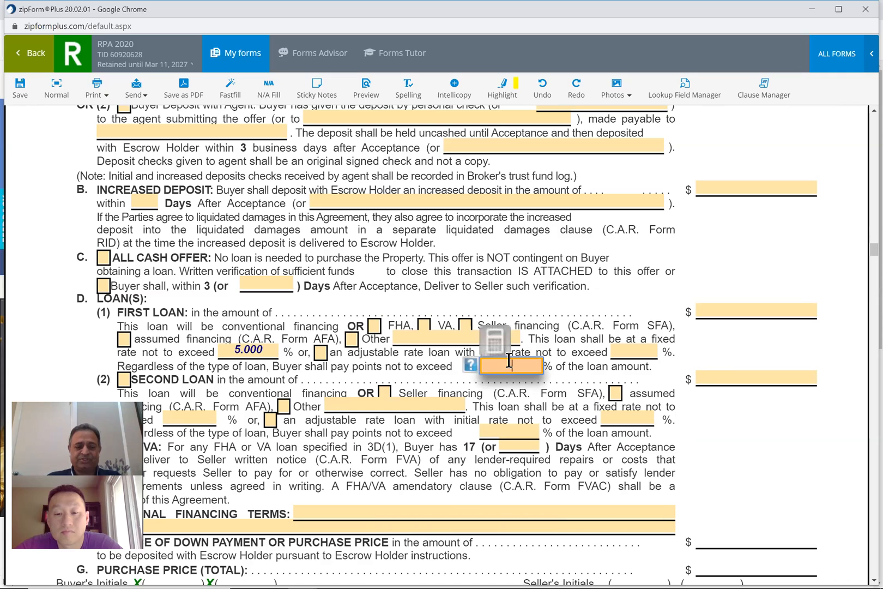
text(1)
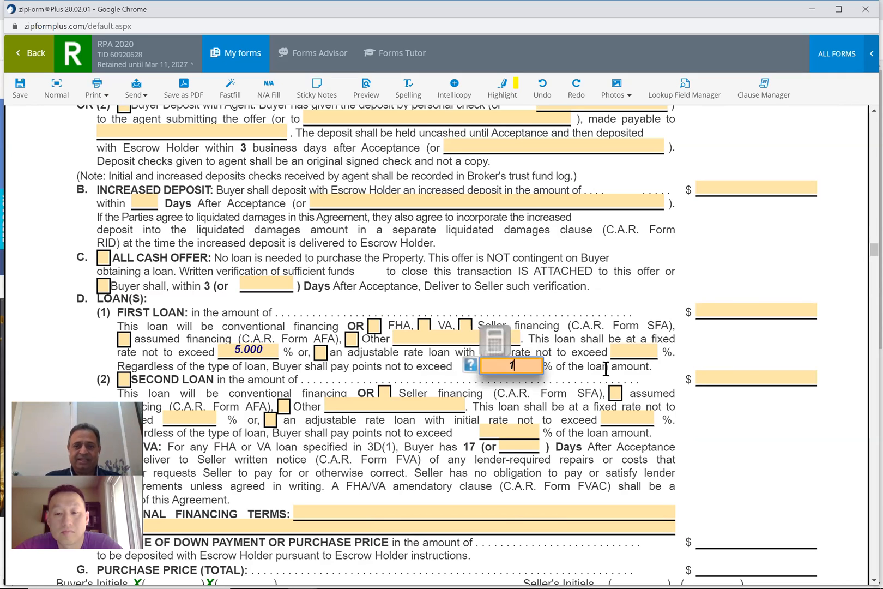
click(749, 343)
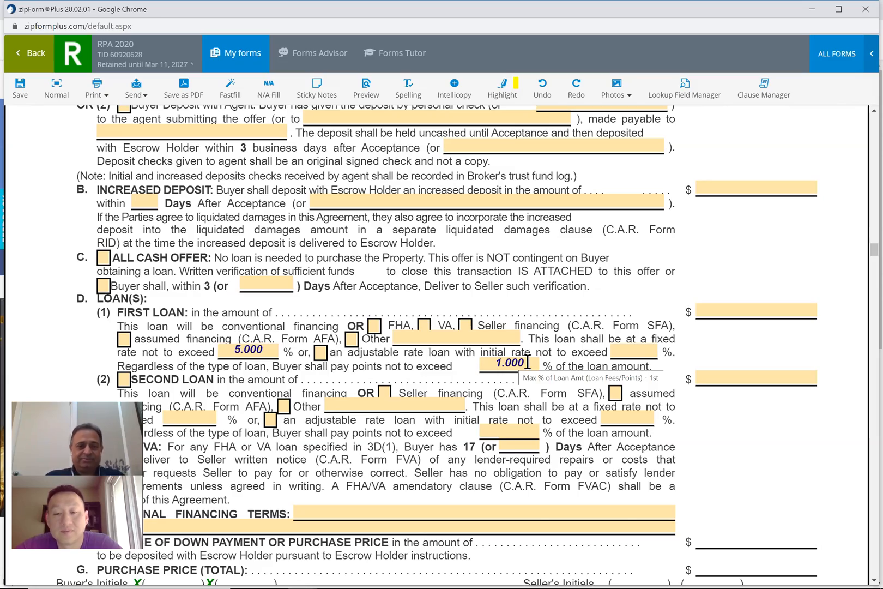
- Mark Seller for the 7A(1) hazard report with environmental and for 7A(2), keeping the preparer
scroll(528, 363, down, 5)
scroll(529, 364, down, 20)
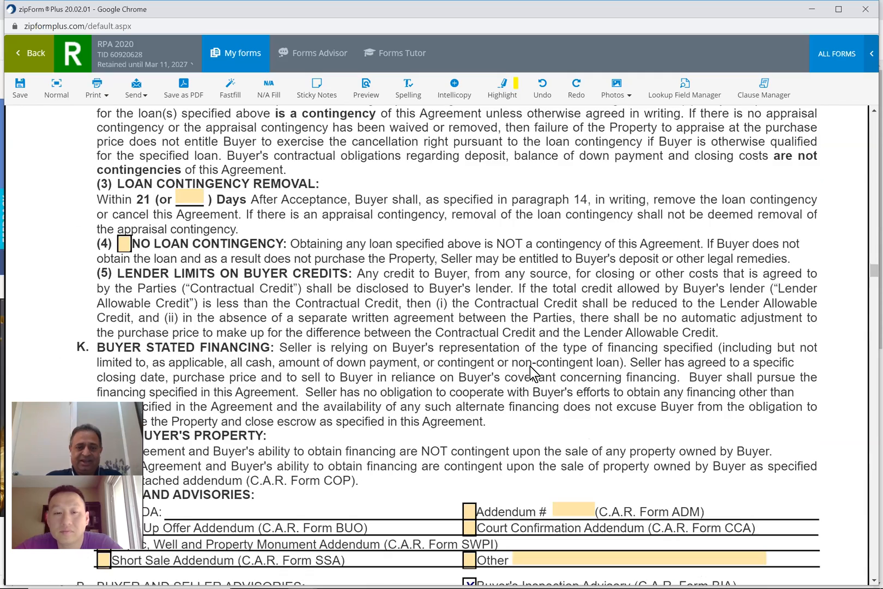
scroll(530, 366, down, 2)
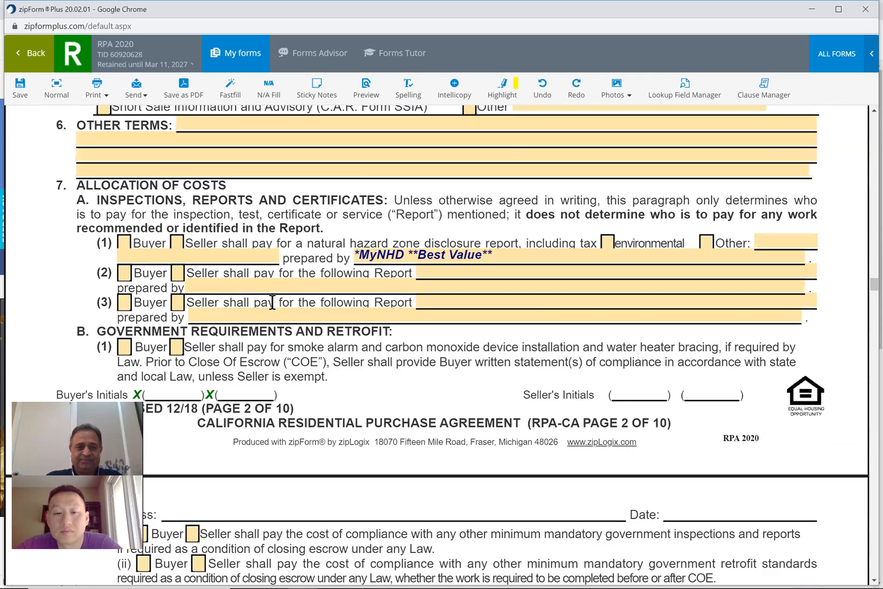
click(177, 246)
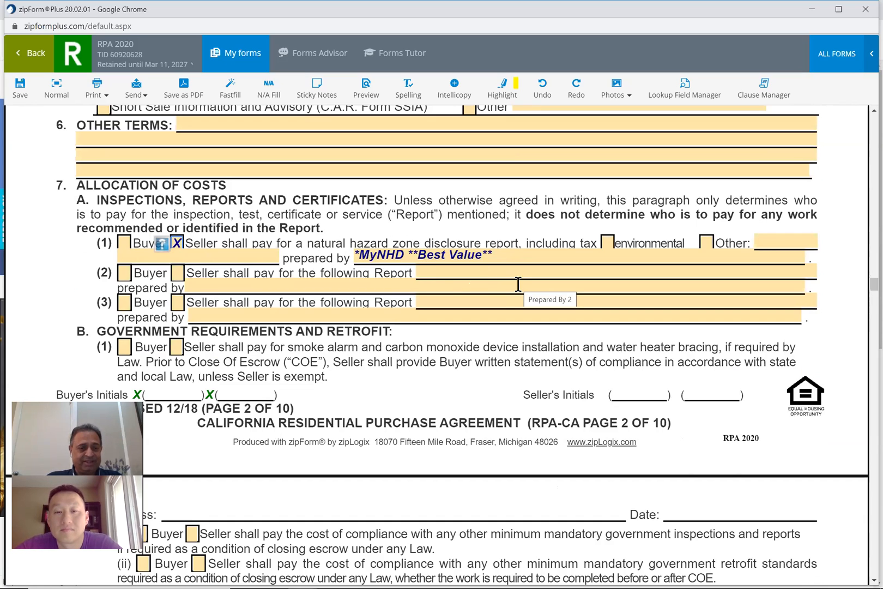
click(608, 242)
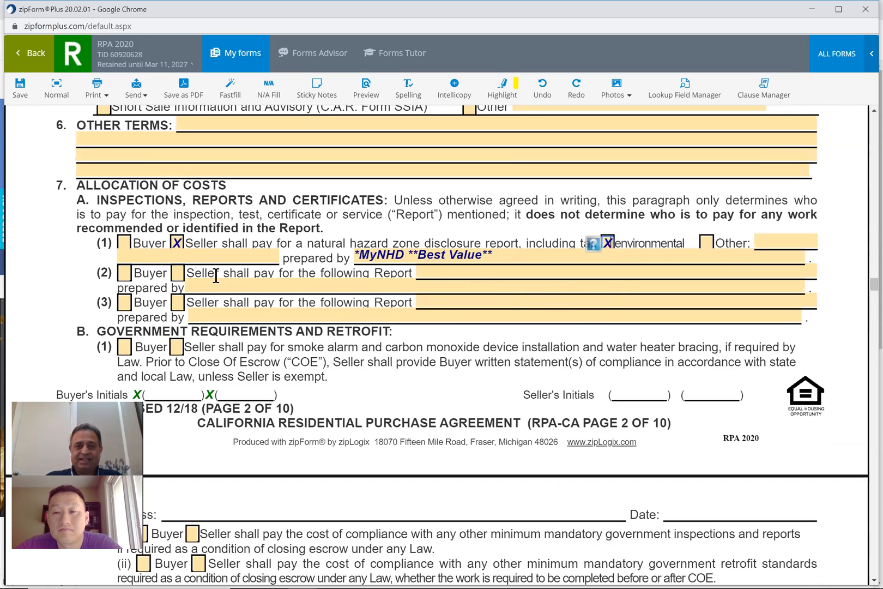
click(178, 275)
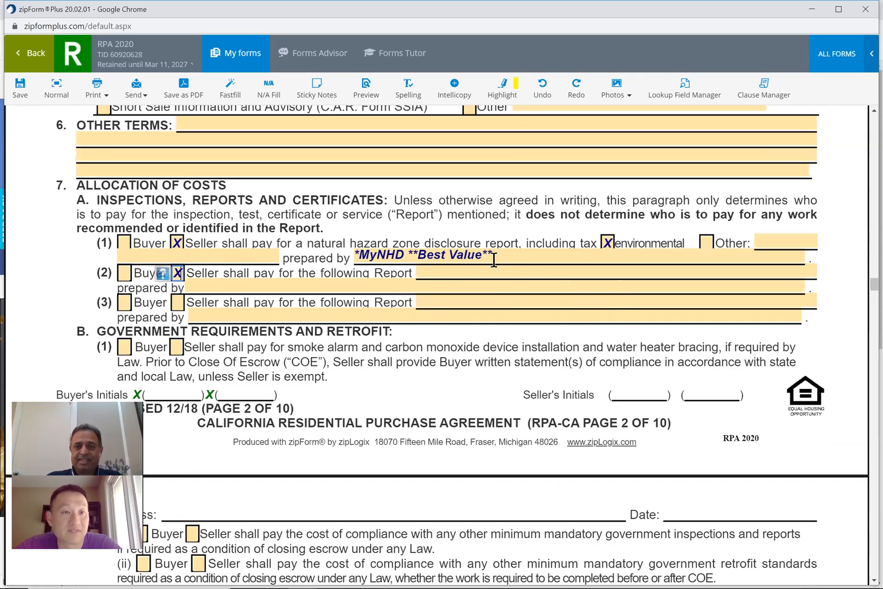
click(521, 256)
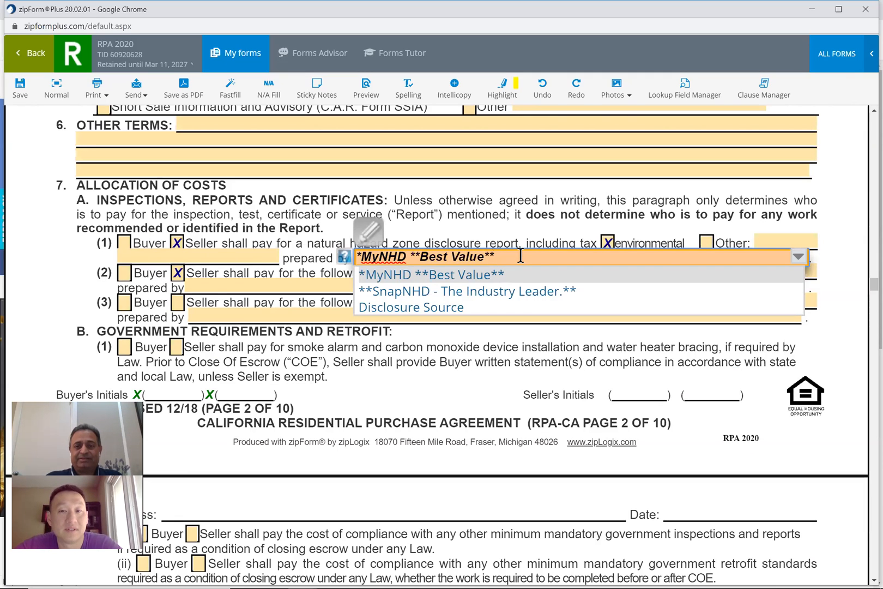
click(843, 254)
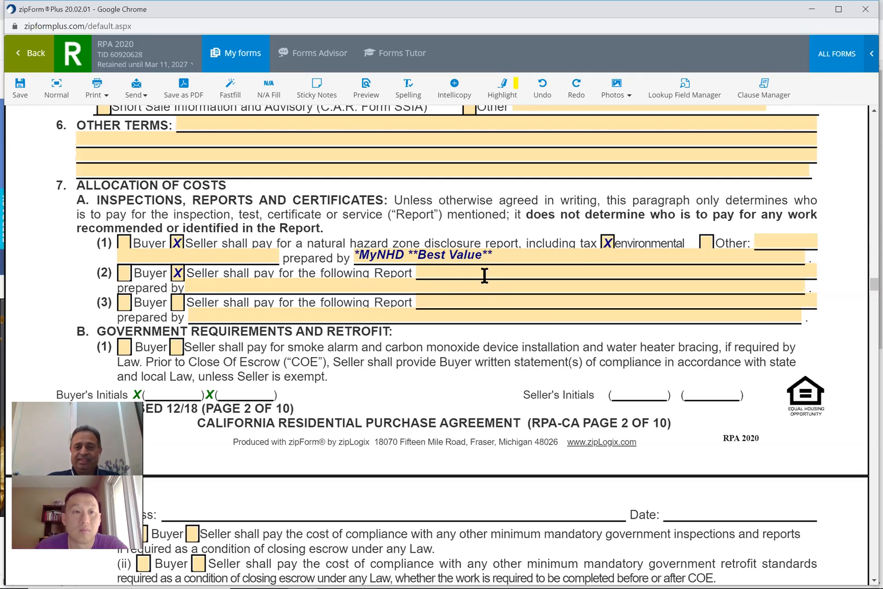
click(483, 268)
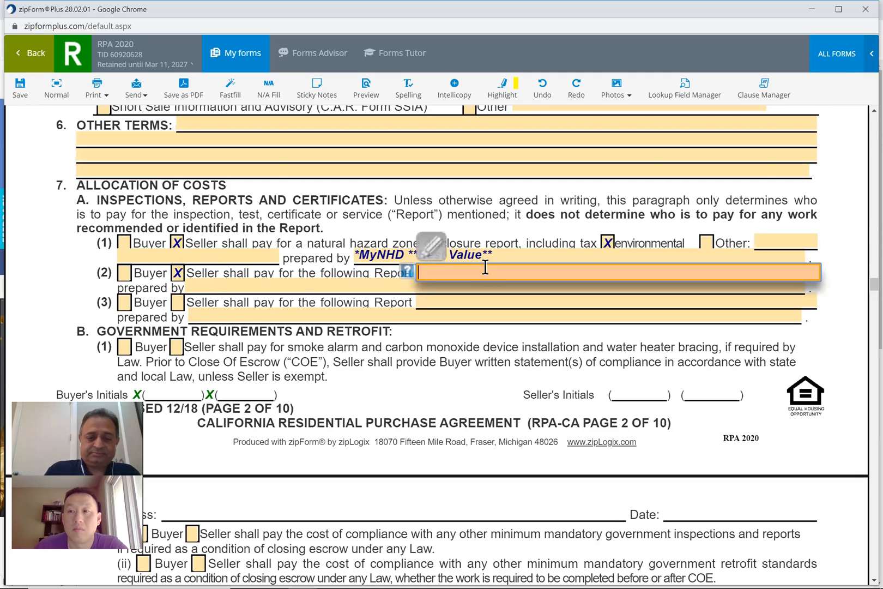
- Describe the 7A(2) report as 'Termite Report Provided by Licence & Bonded Contractor'
text(Termi)
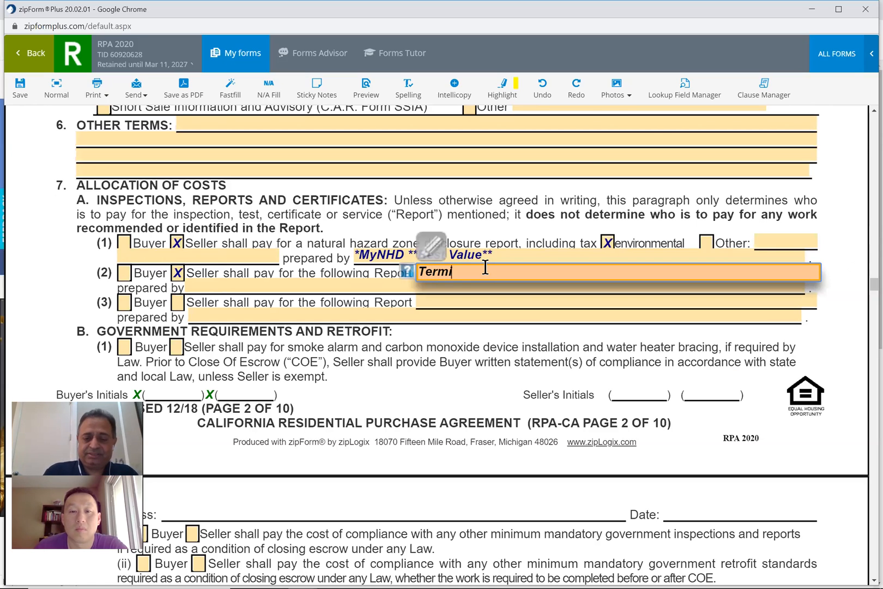
text(te Re)
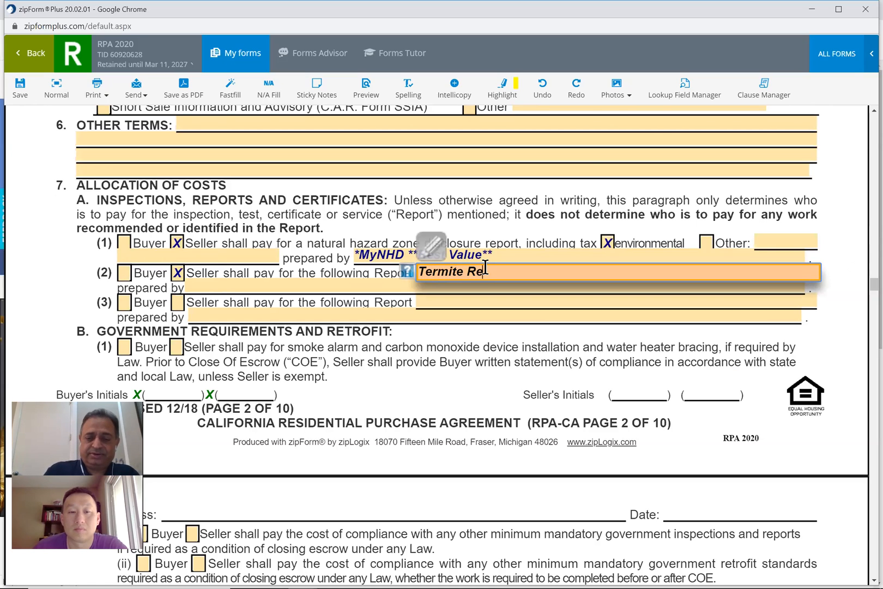
text(port)
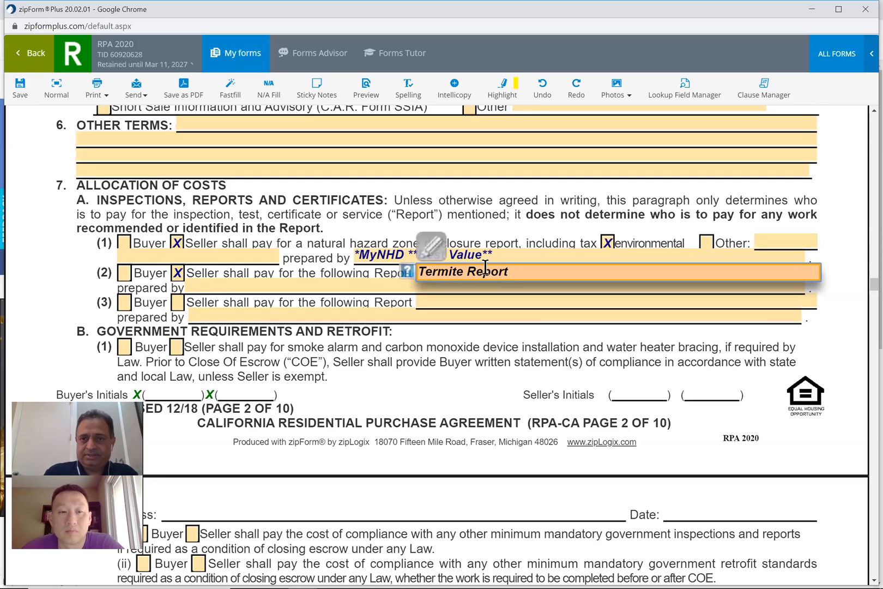
text( Provided)
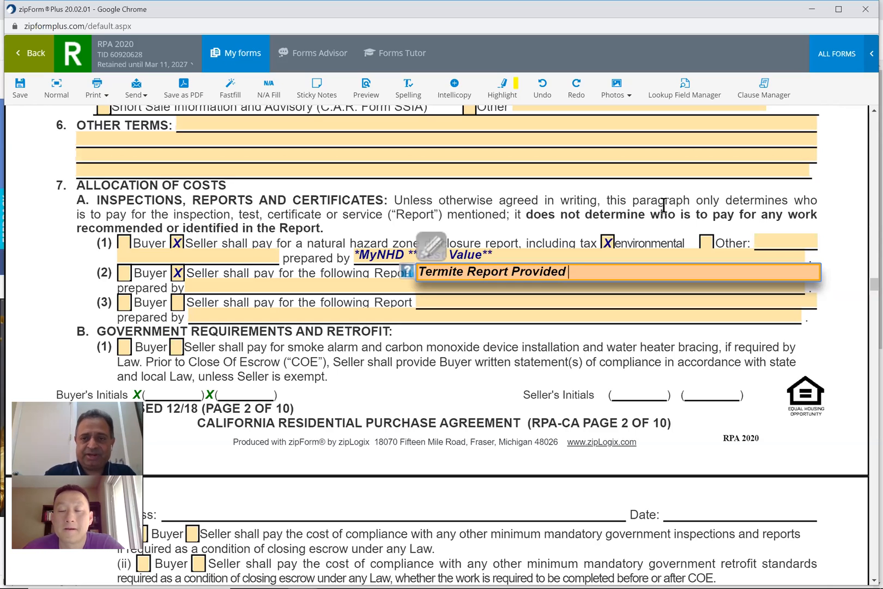
text(b)
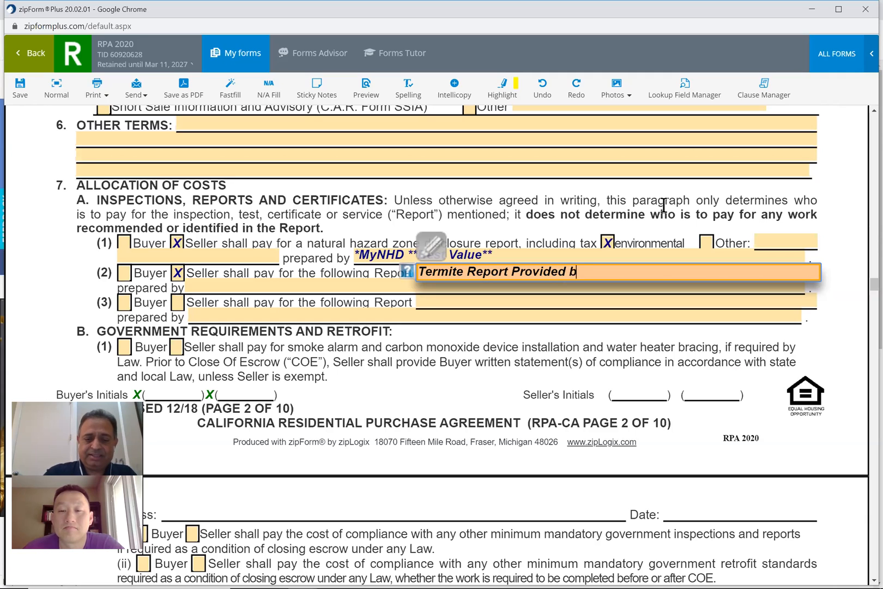
text(y Lici)
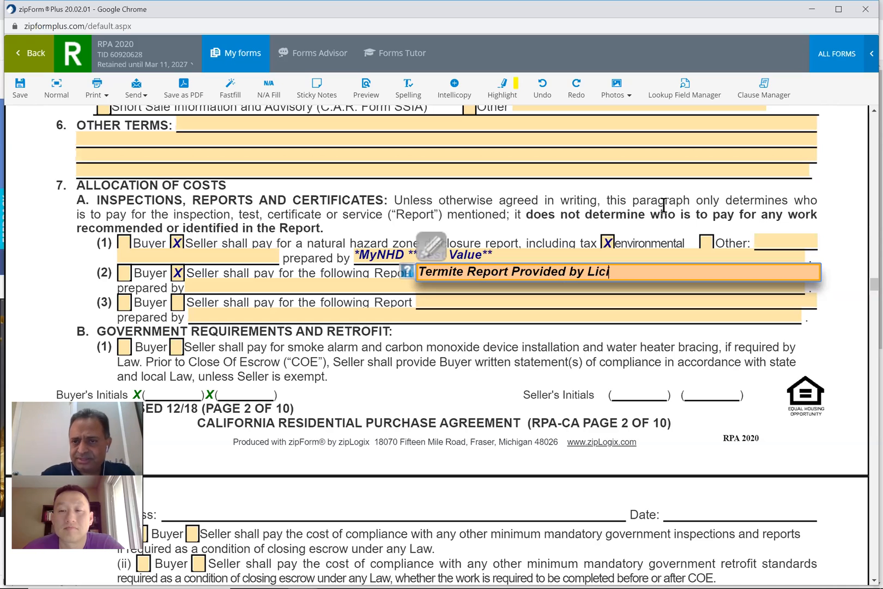
text(ence)
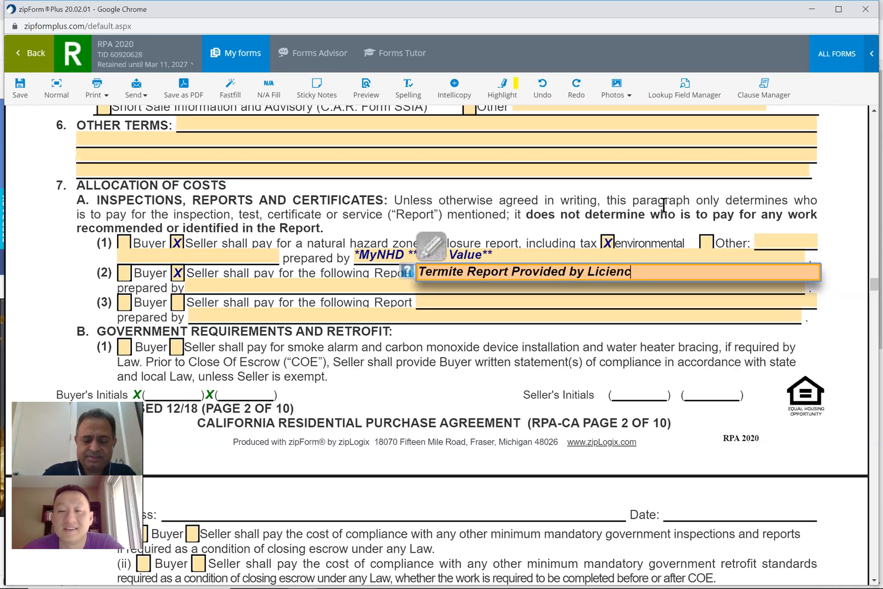
key(BackSpace)
key(BackSpace)
key(BackSpace)
key(BackSpace)
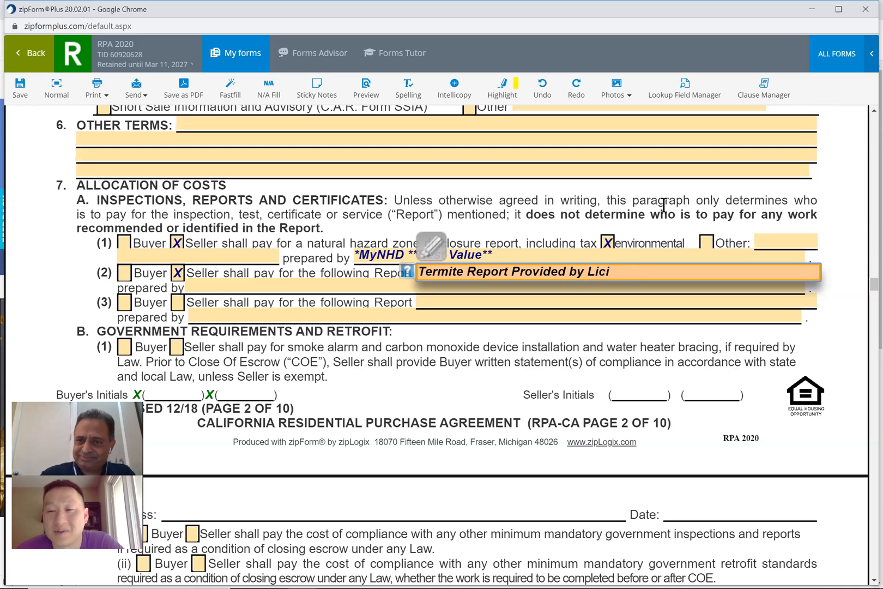
text(eice)
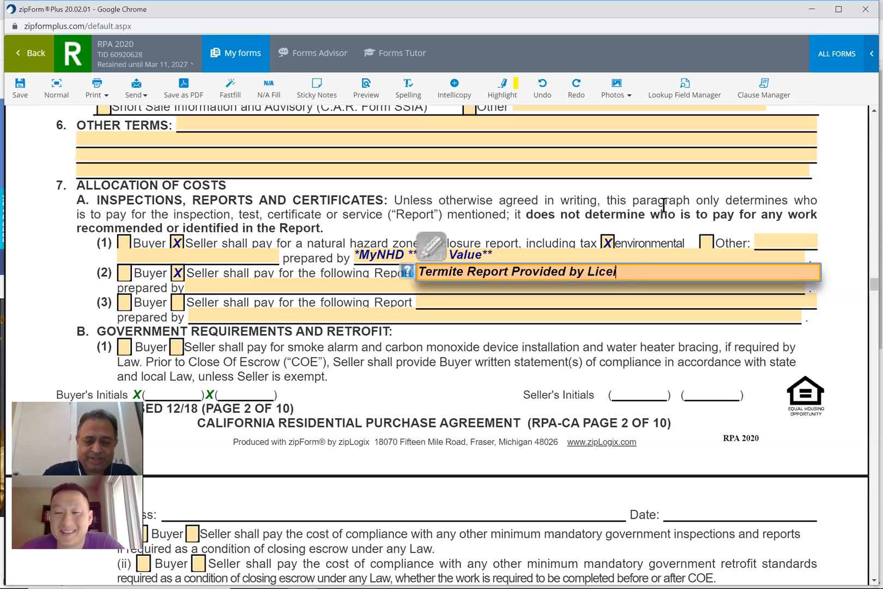
key(BackSpace)
key(BackSpace)
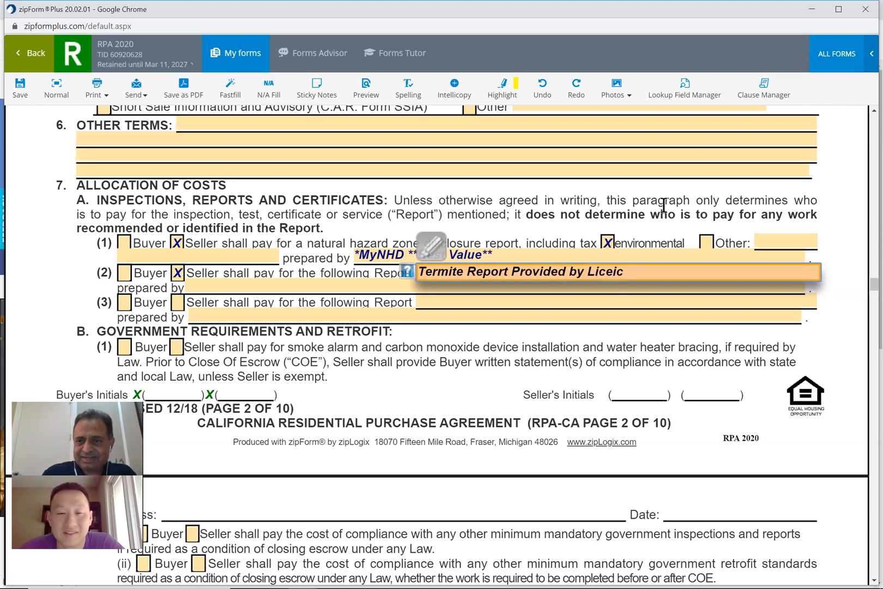
text(nce)
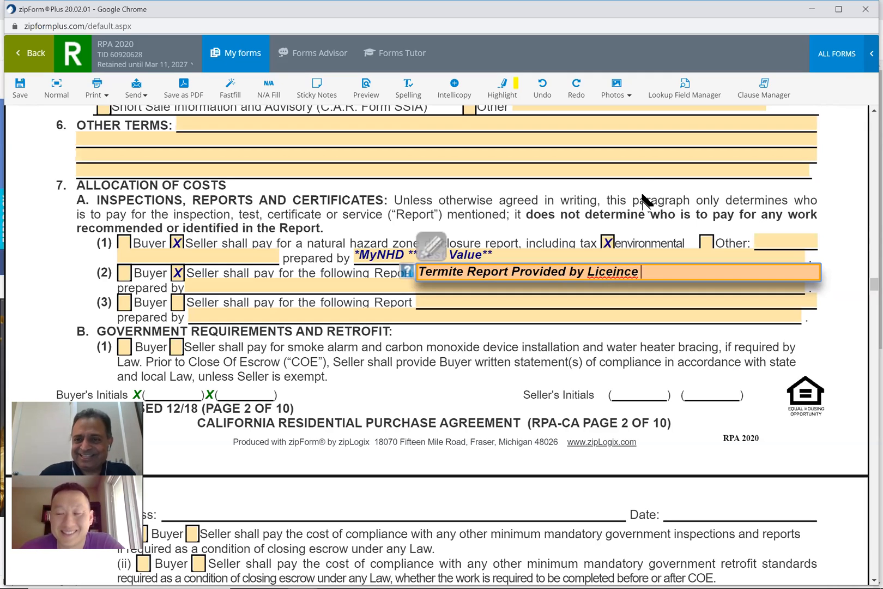
right_click(615, 275)
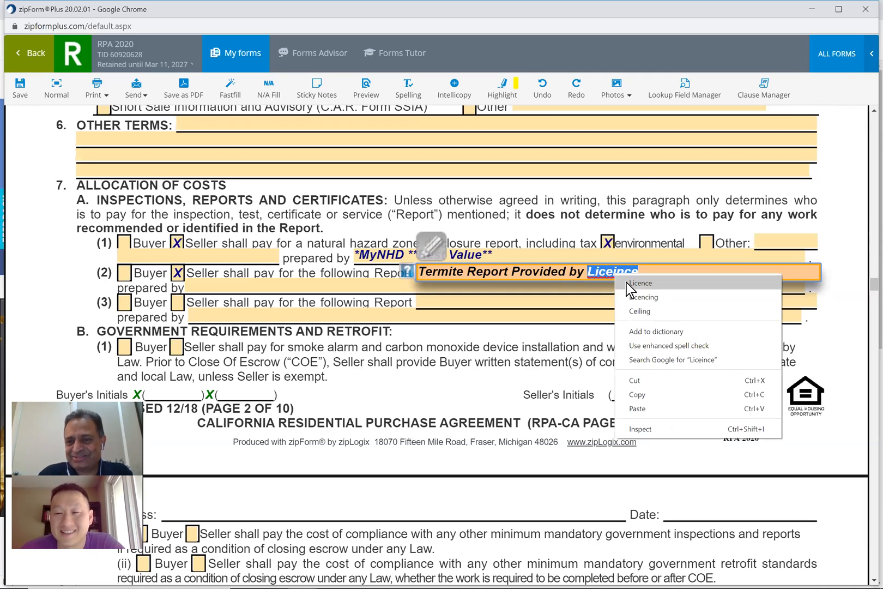
click(630, 284)
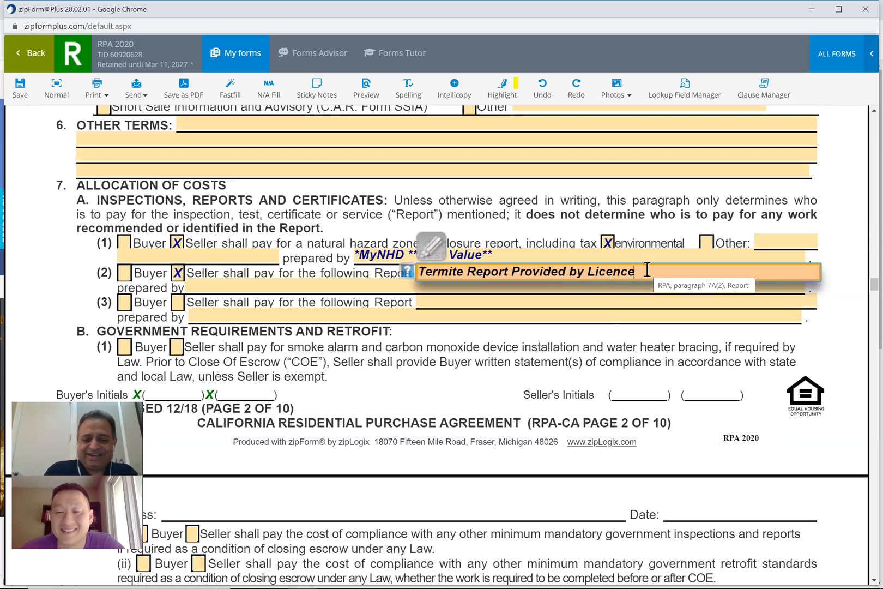
text(&)
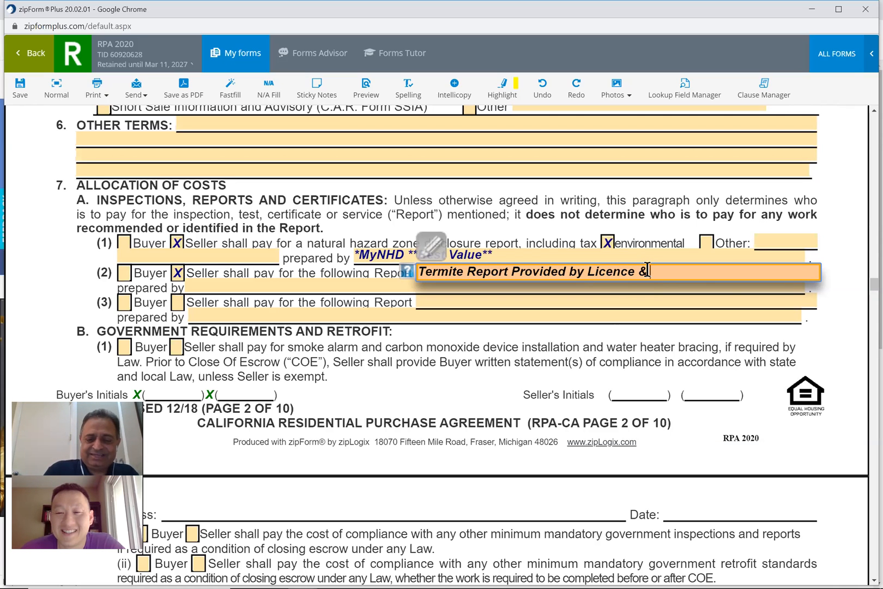
text( Bonde)
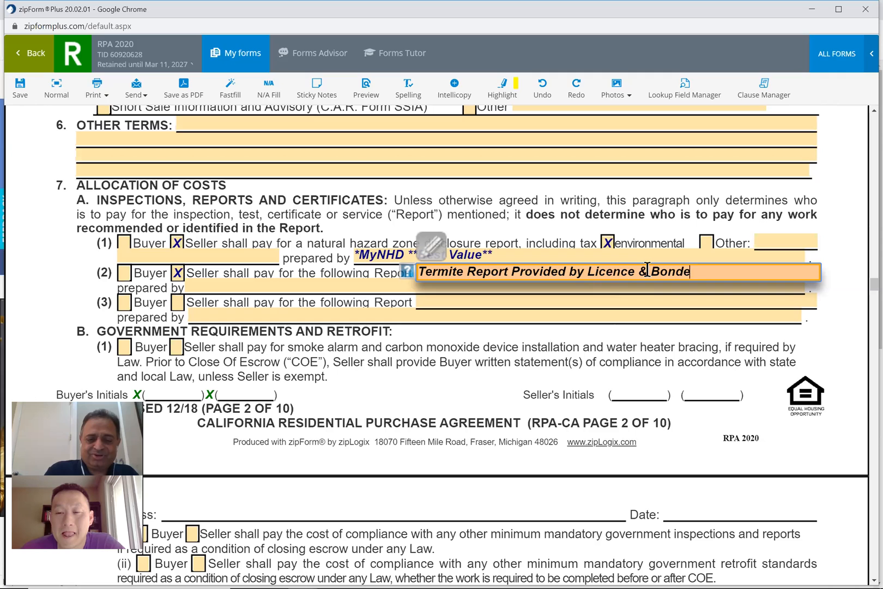
text(d Co)
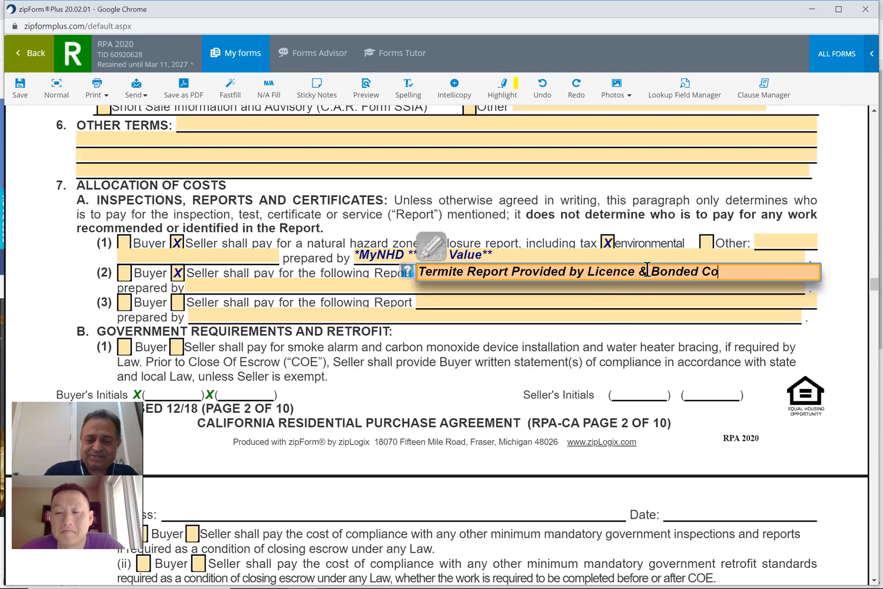
text(ntract)
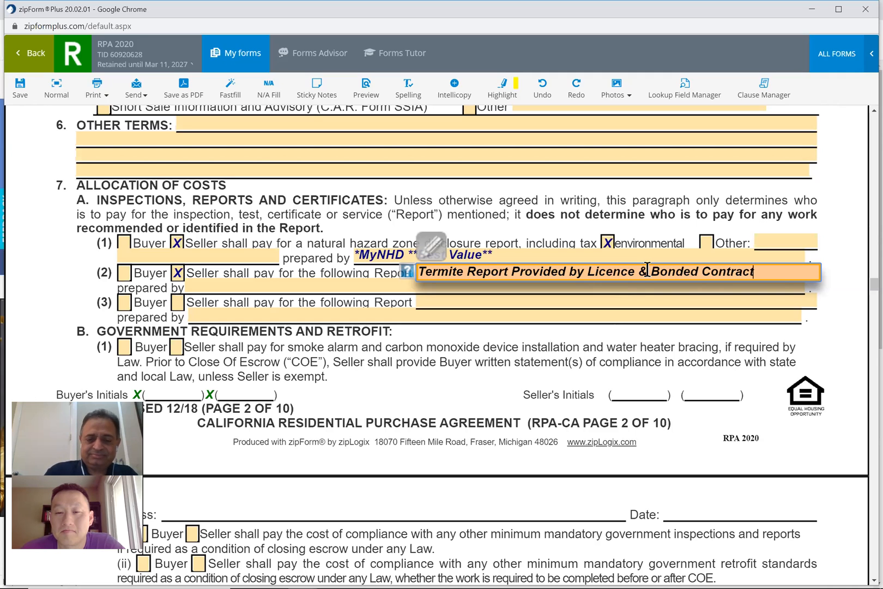
text(or)
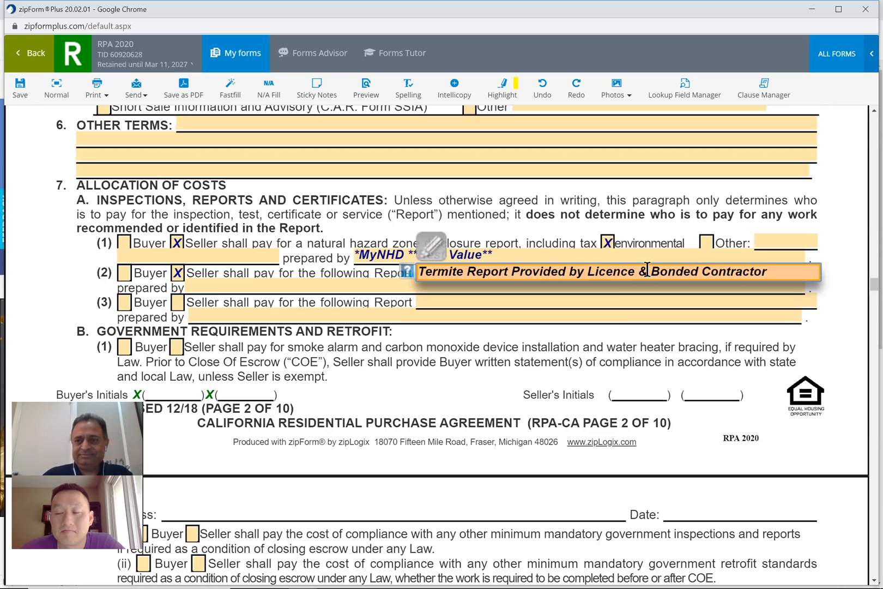
click(847, 255)
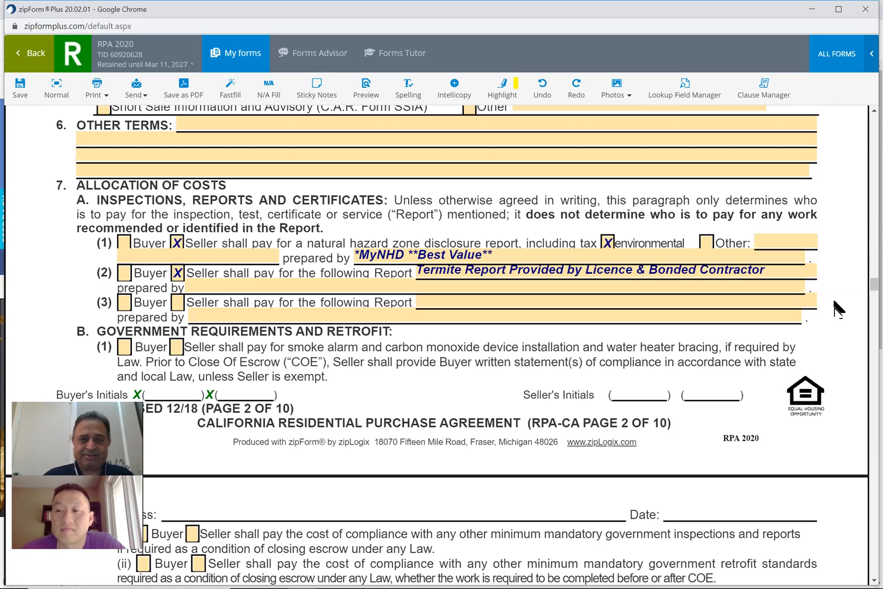
- Tick Seller for 7B(1) smoke alarm/water heater, 7B(2)(i) inspections and 7B(2)(ii) retrofits
scroll(357, 375, down, 1)
scroll(358, 375, down, 3)
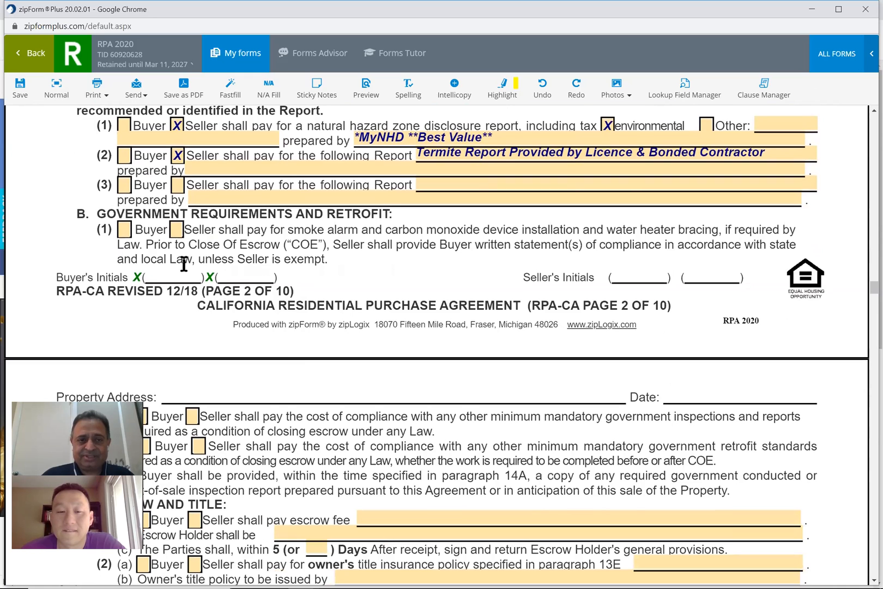
click(177, 231)
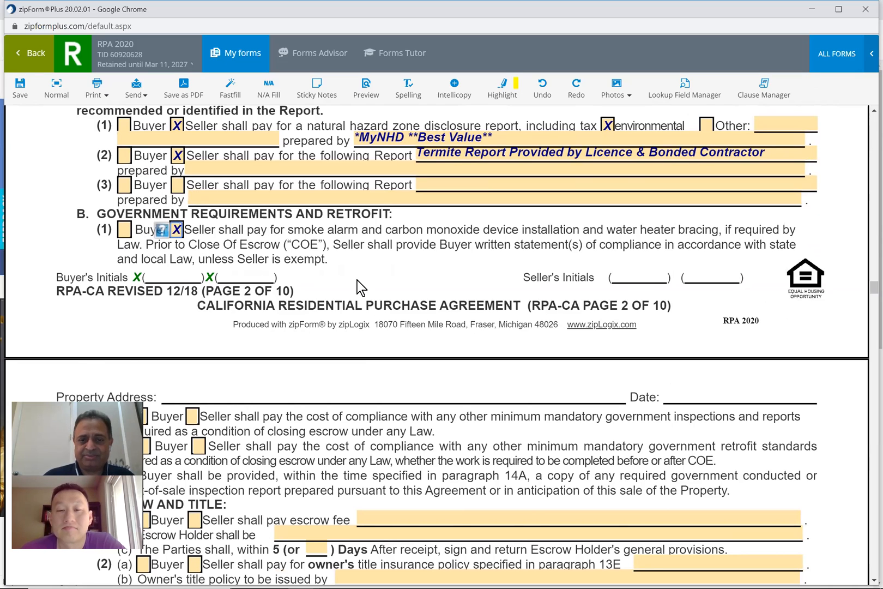
scroll(360, 283, down, 2)
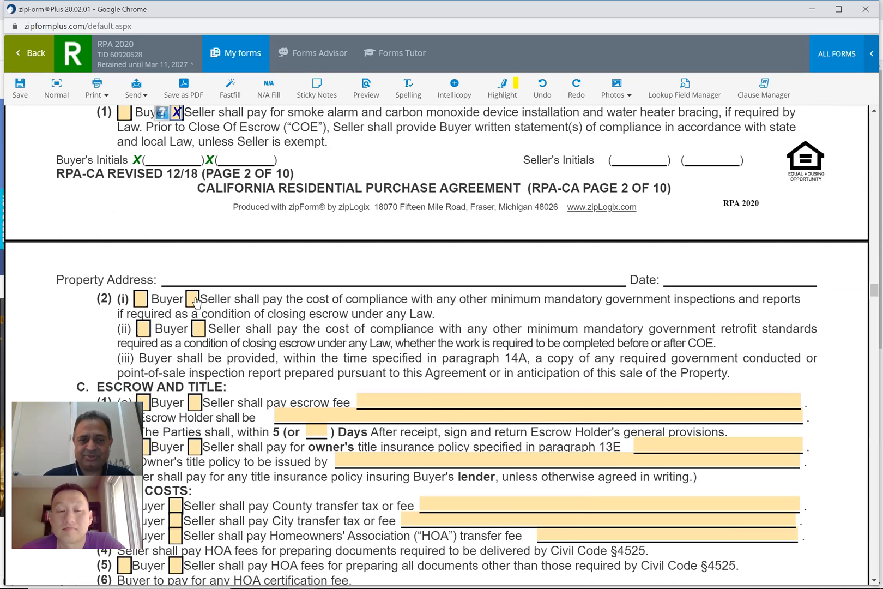
click(193, 299)
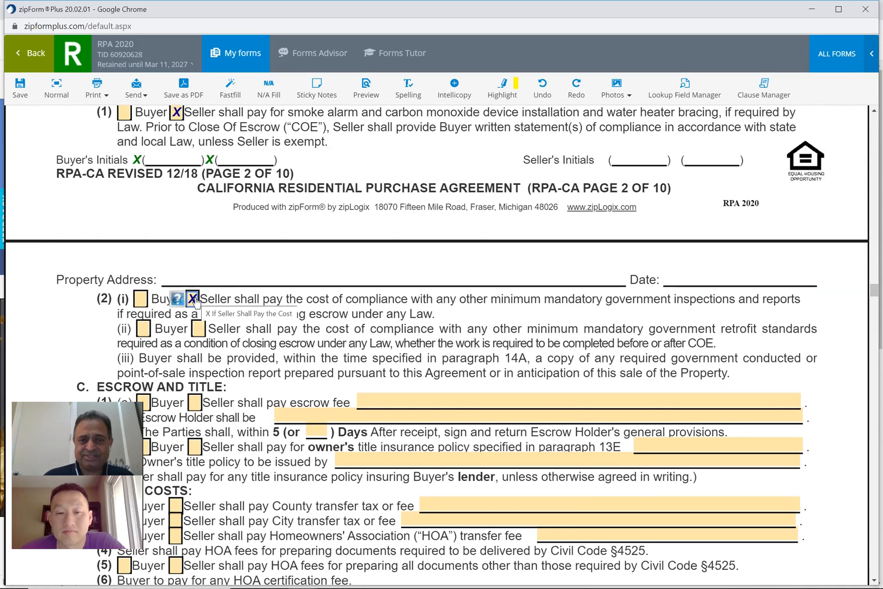
click(198, 329)
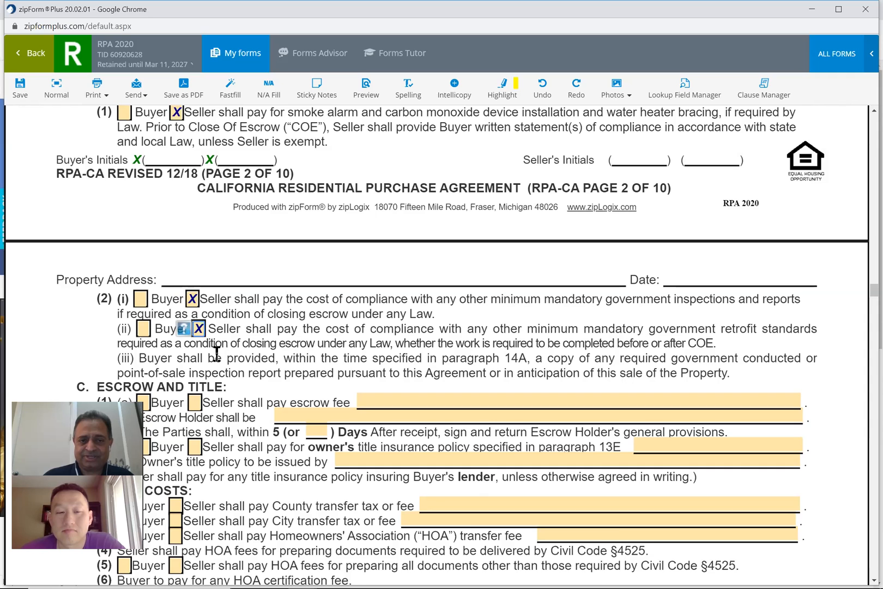
scroll(217, 353, down, 3)
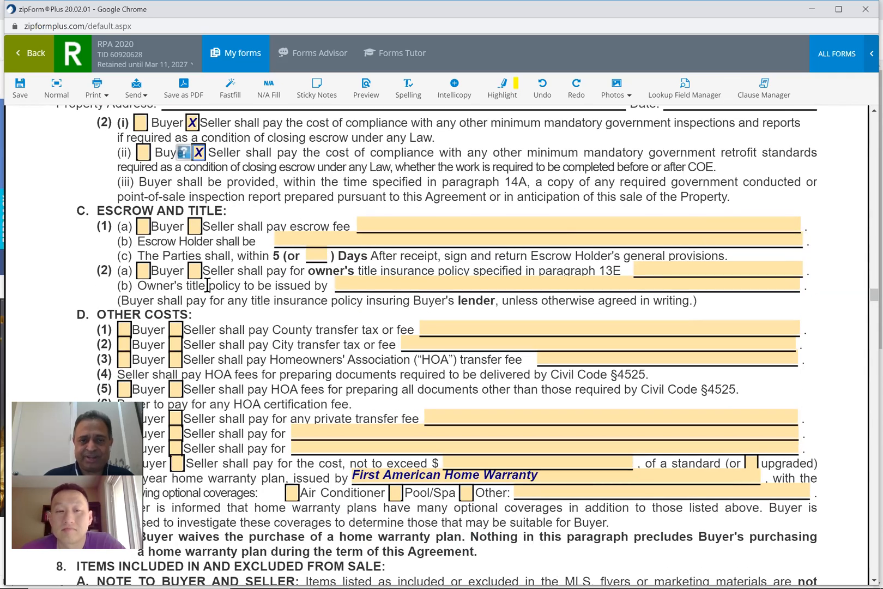
- Check Buyer for escrow, pick 'Buyer and Seller Each Pay Their Own Share', holder Sellers Choice
click(144, 227)
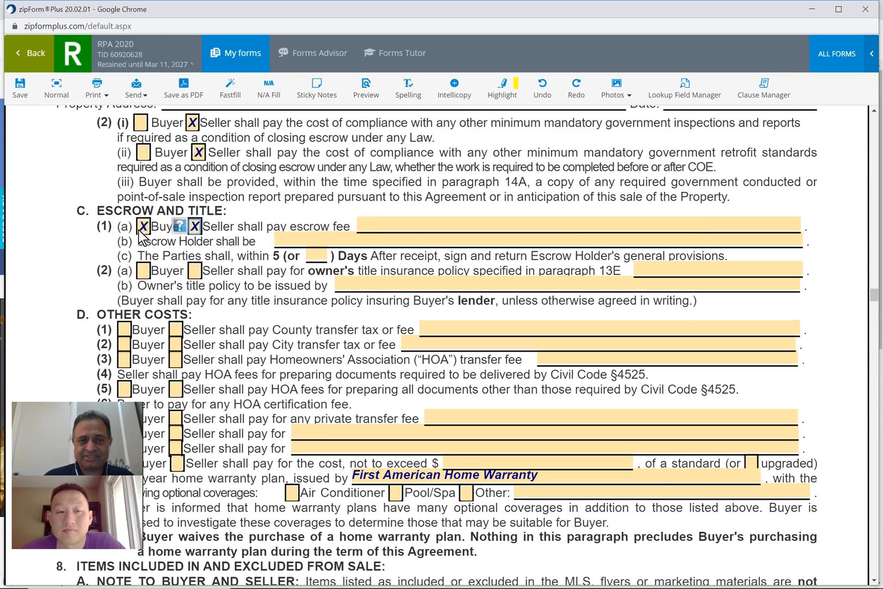
click(409, 226)
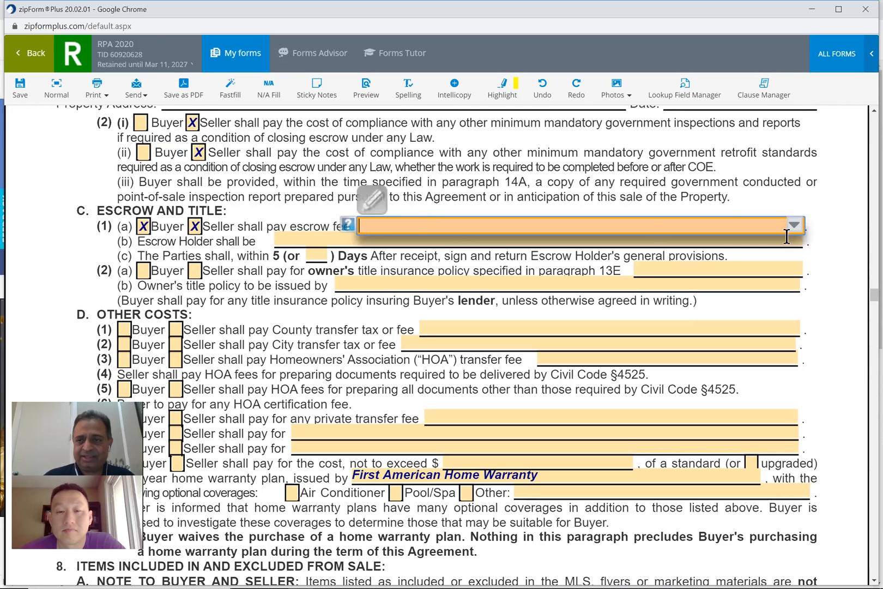
click(795, 225)
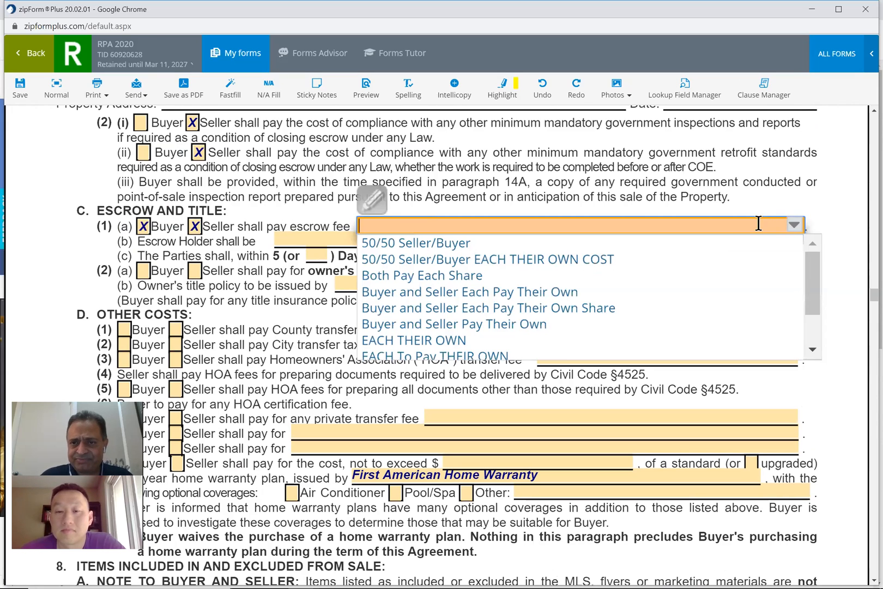
click(726, 308)
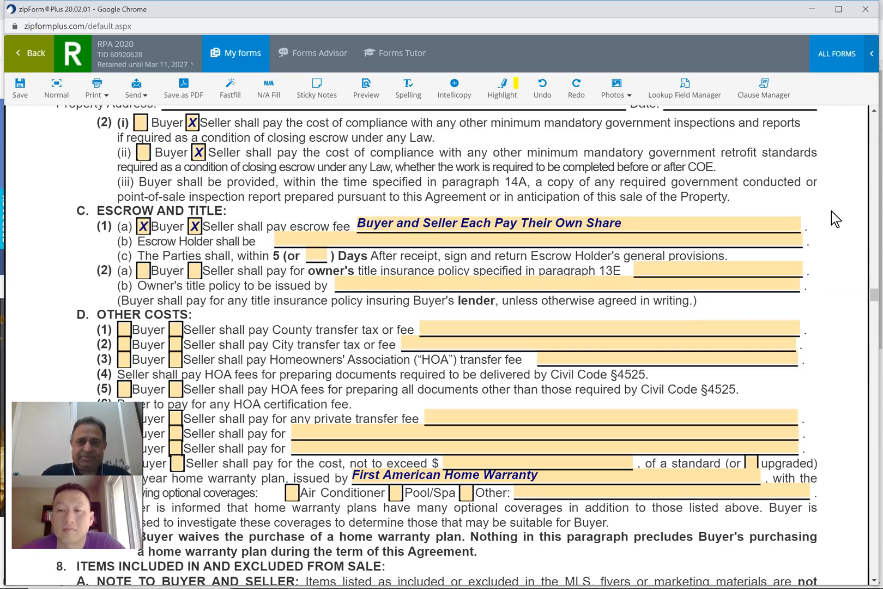
click(709, 237)
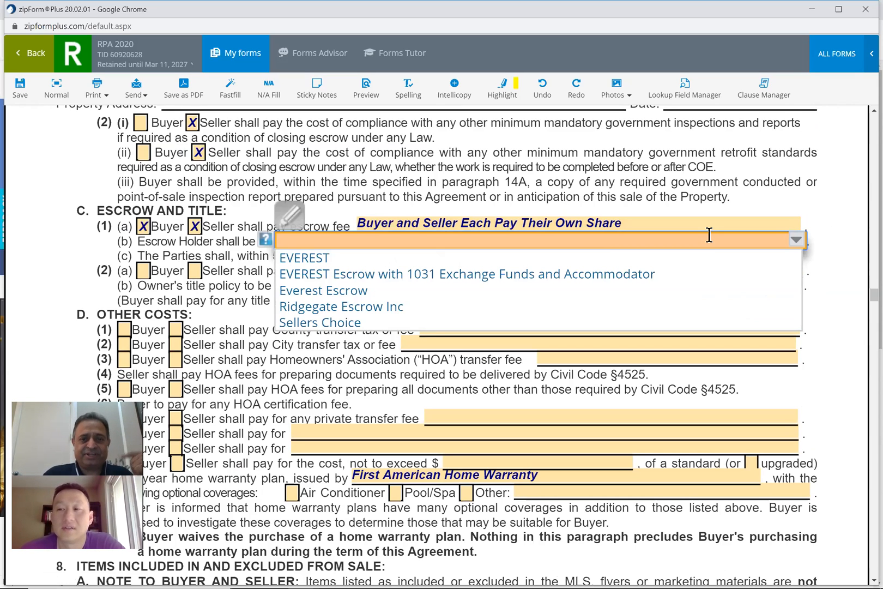
click(691, 326)
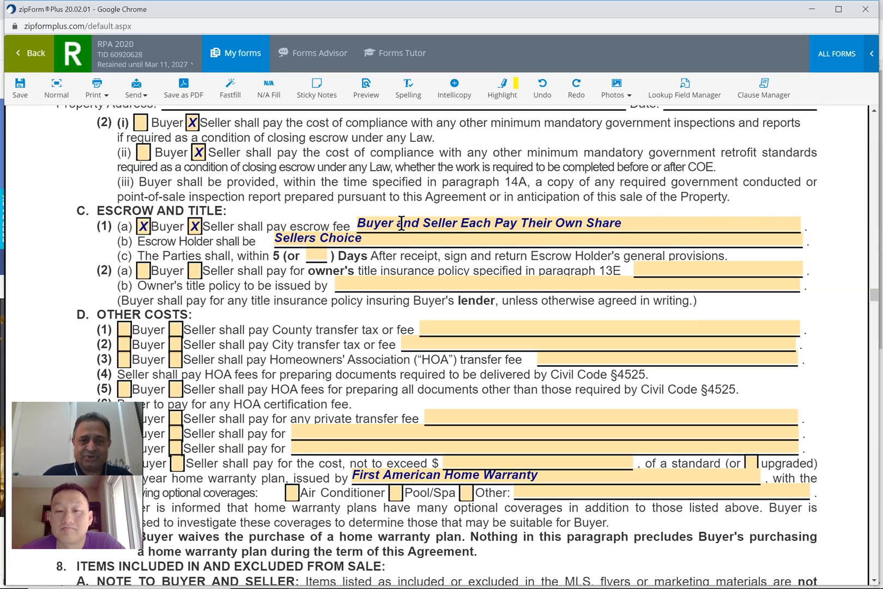
- Make Seller pay the owner's title insurance, with Sellers Choice in its field
click(195, 271)
click(716, 271)
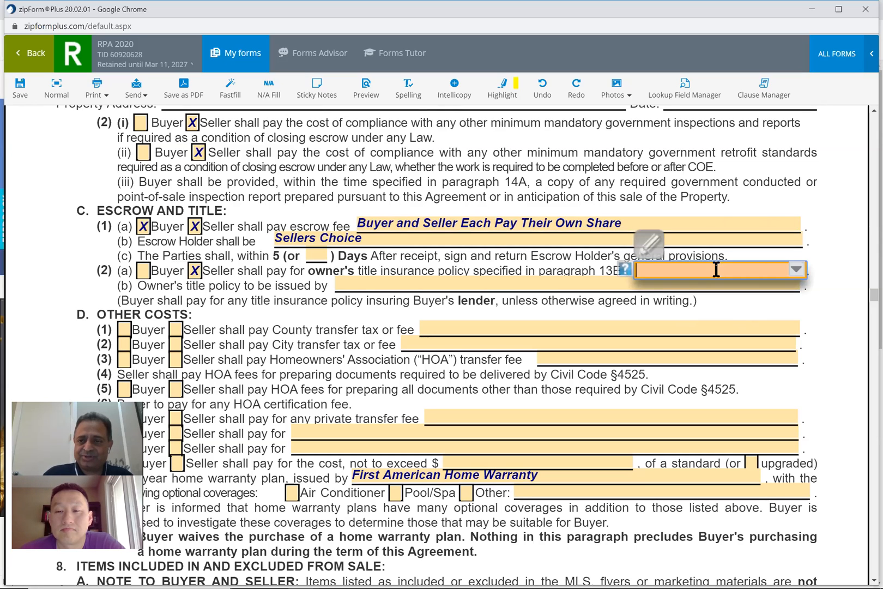
click(796, 271)
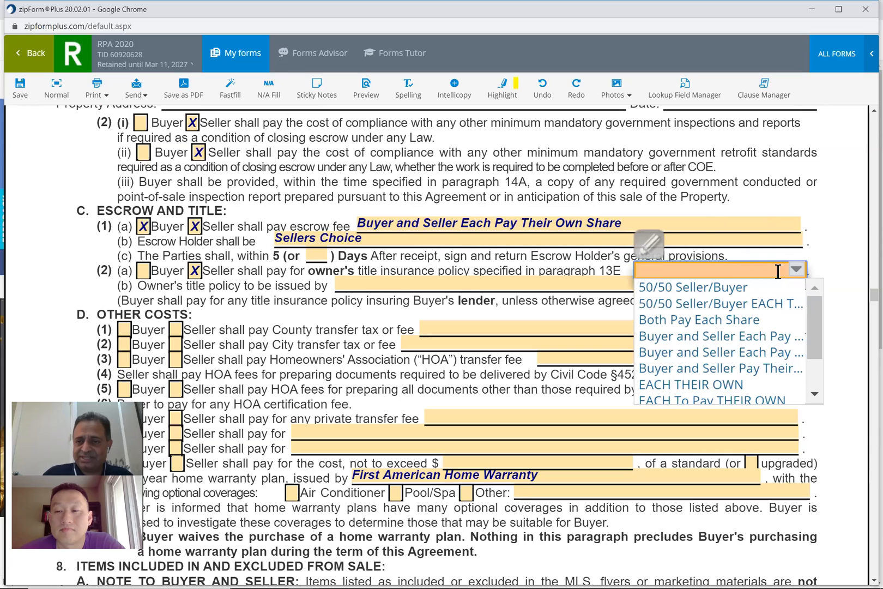
scroll(792, 388, down, 1)
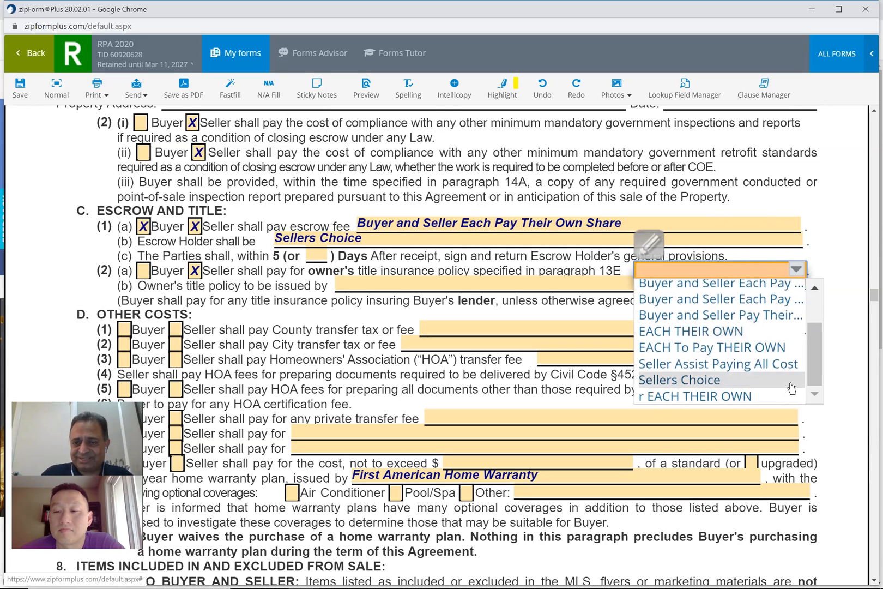
click(791, 384)
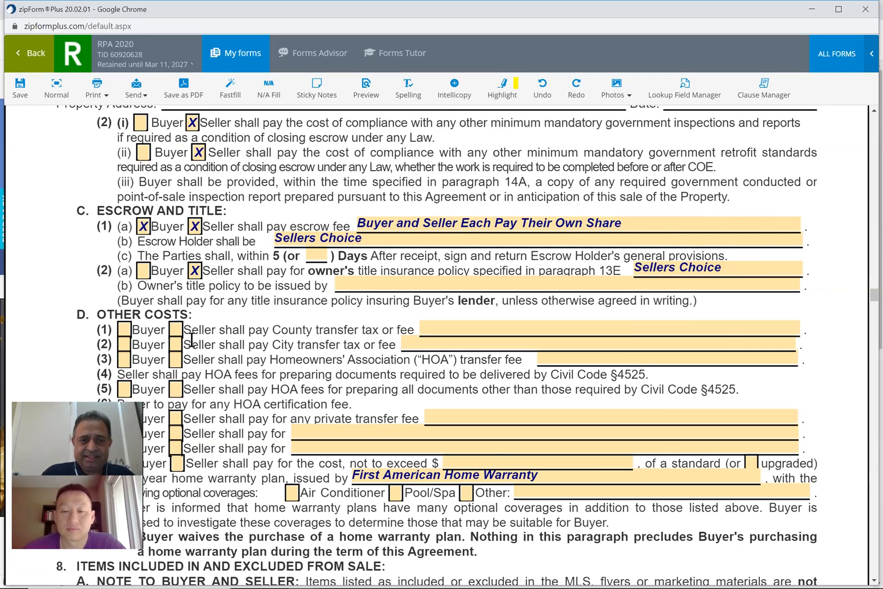
- Mark Seller as paying the D(1) county and D(2) city transfer taxes
click(175, 330)
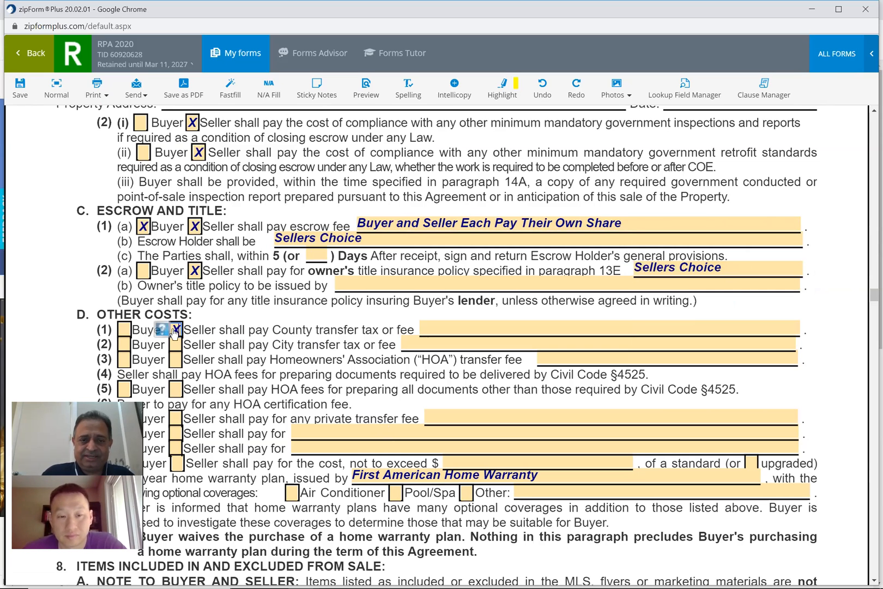
click(175, 344)
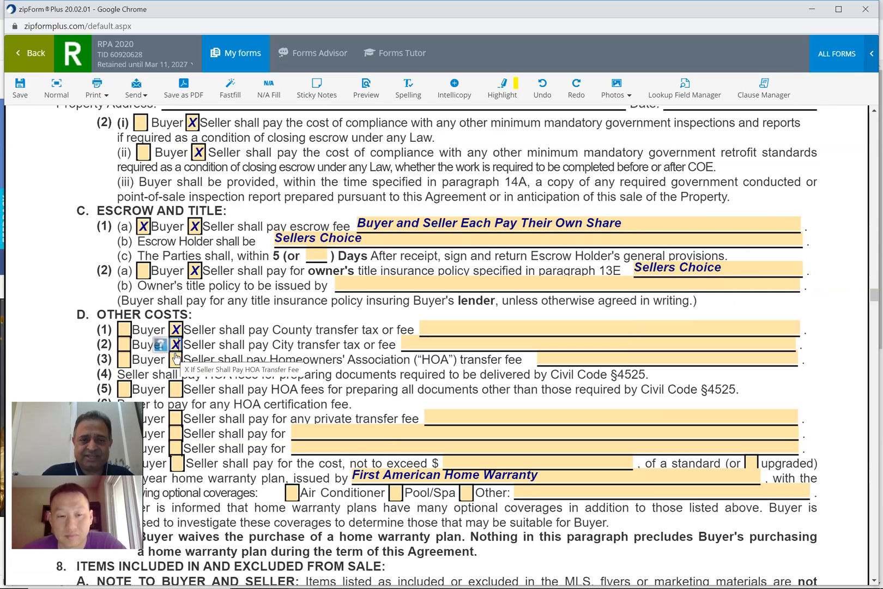
scroll(176, 357, down, 2)
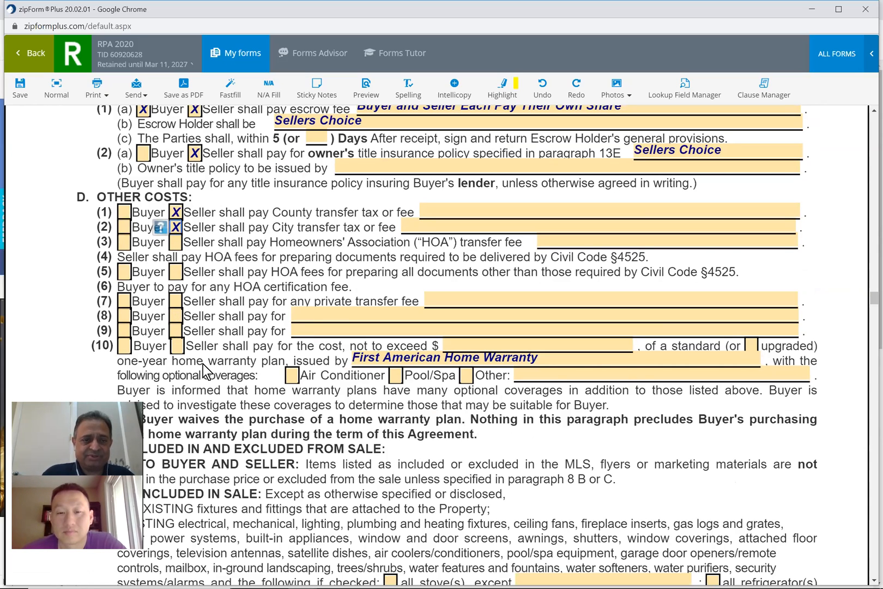
- Mark Seller for the D(10) home warranty, capped at $675.00, with the upgraded option ticked
click(177, 348)
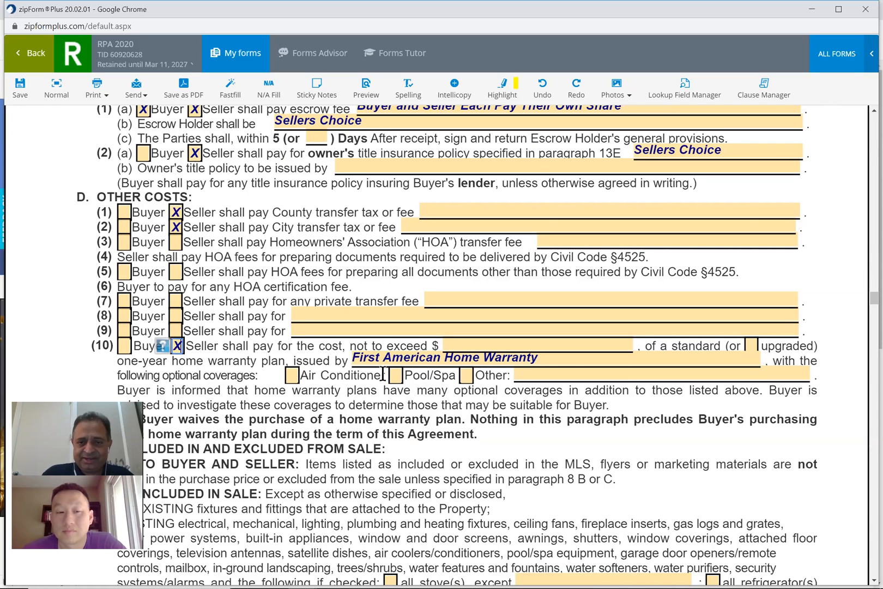
click(543, 346)
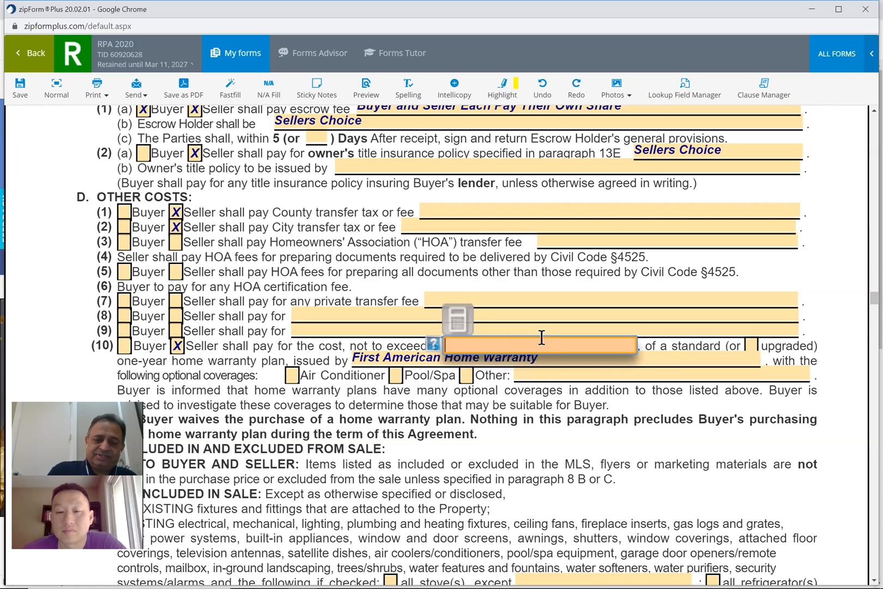
text(675)
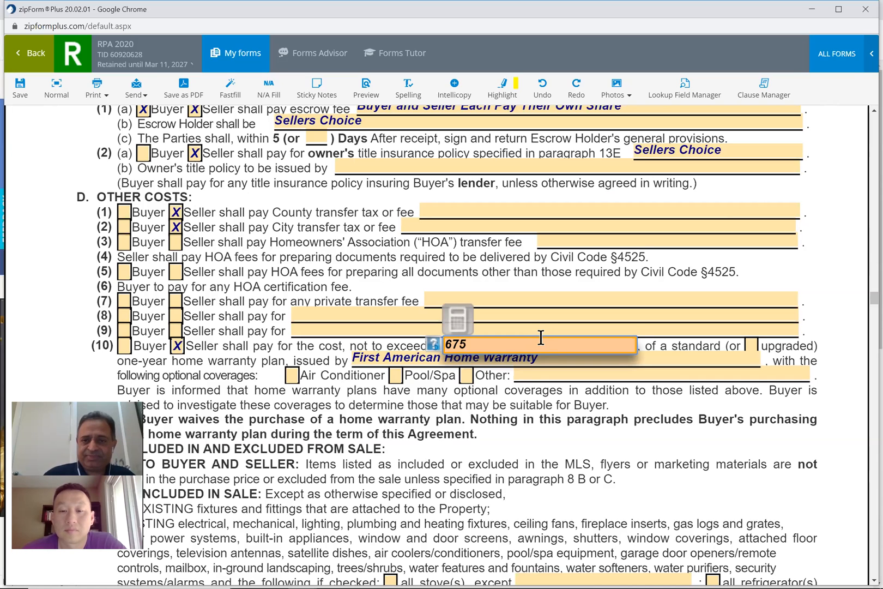
click(827, 288)
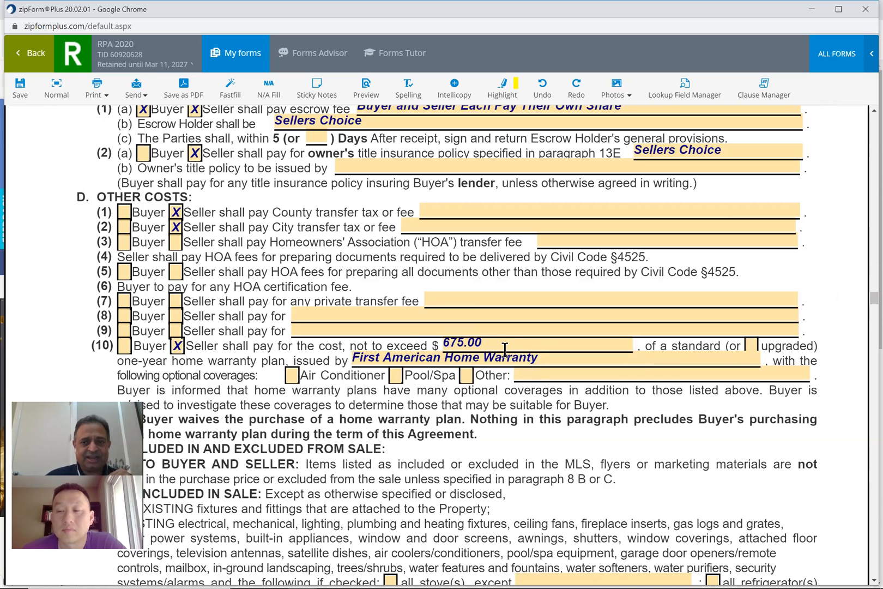
click(752, 346)
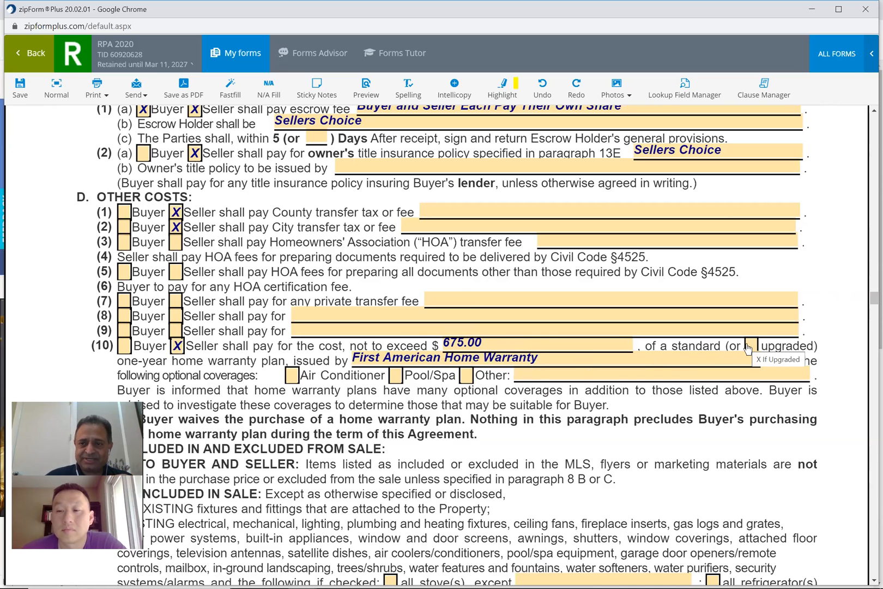
scroll(831, 316, down, 1)
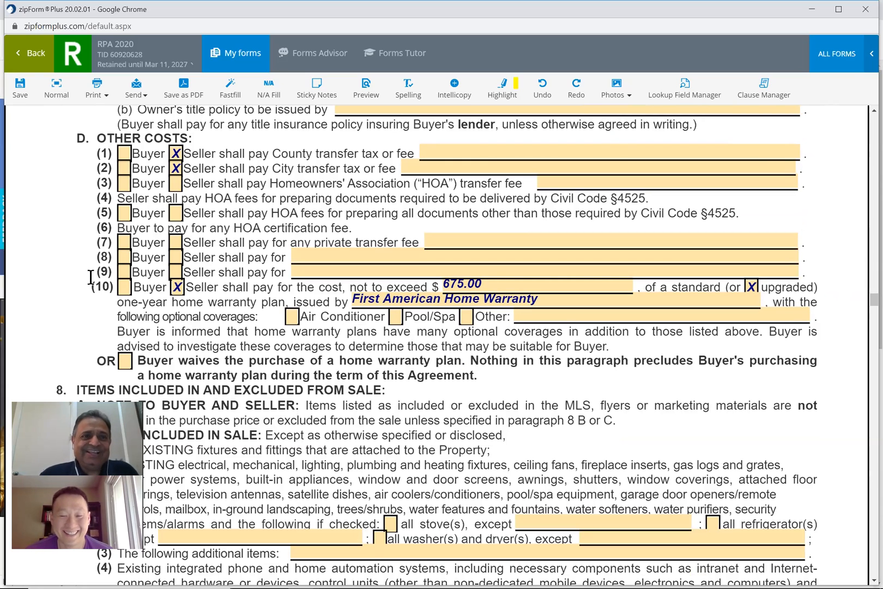
- Save the purchase agreement, go back to the document list and open the Buyer Rep. Agreement
click(22, 87)
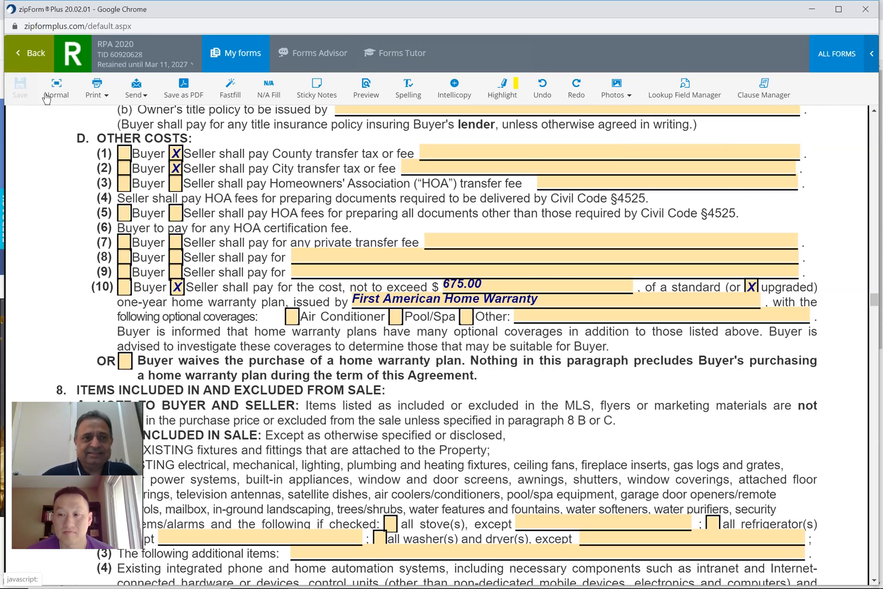
click(24, 66)
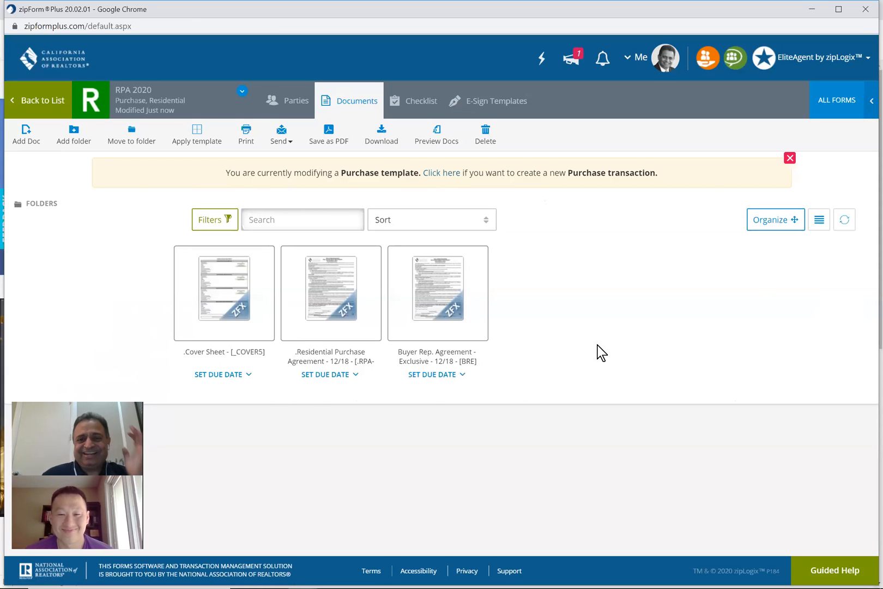
mouse_move(439, 281)
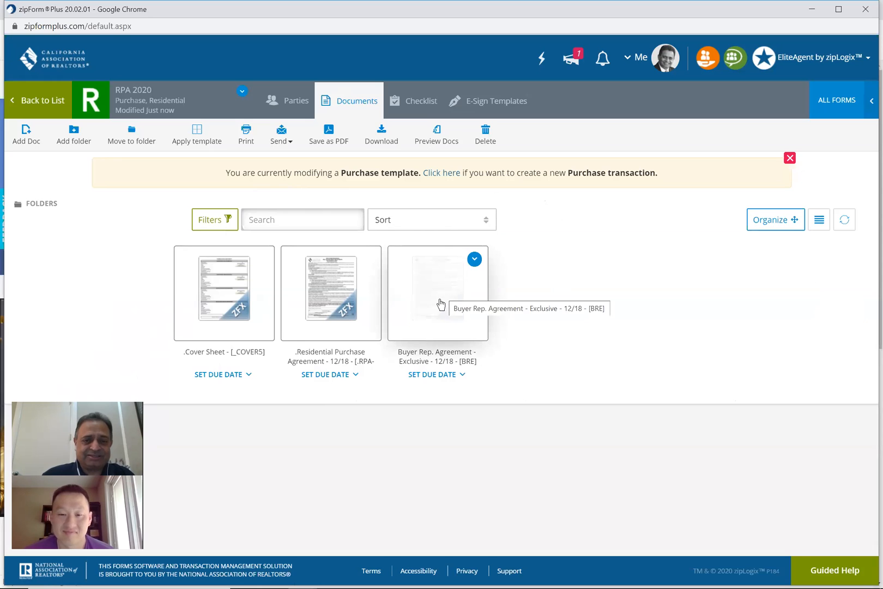
click(441, 304)
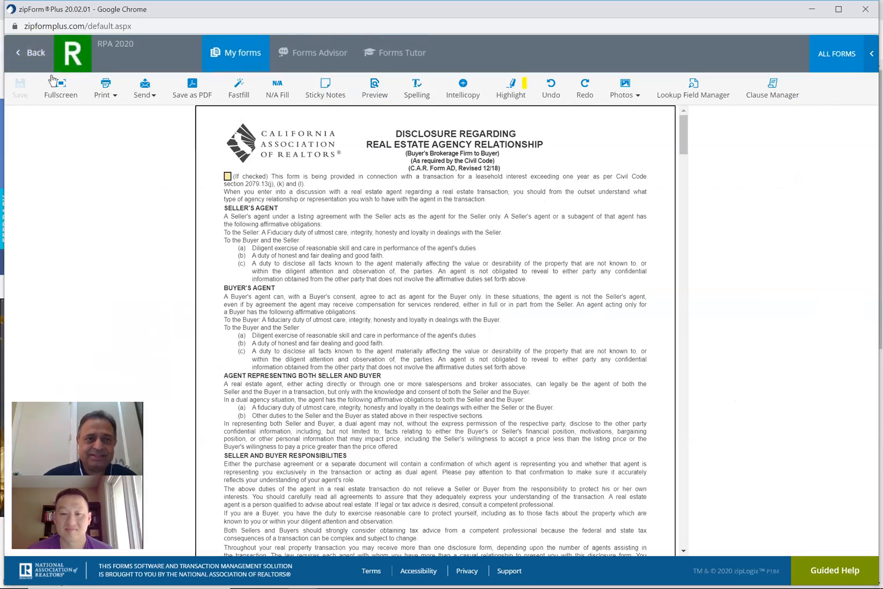
- Expand the Buyer Rep. Agreement to full screen and look at its Buyer field, leaving it empty
click(60, 86)
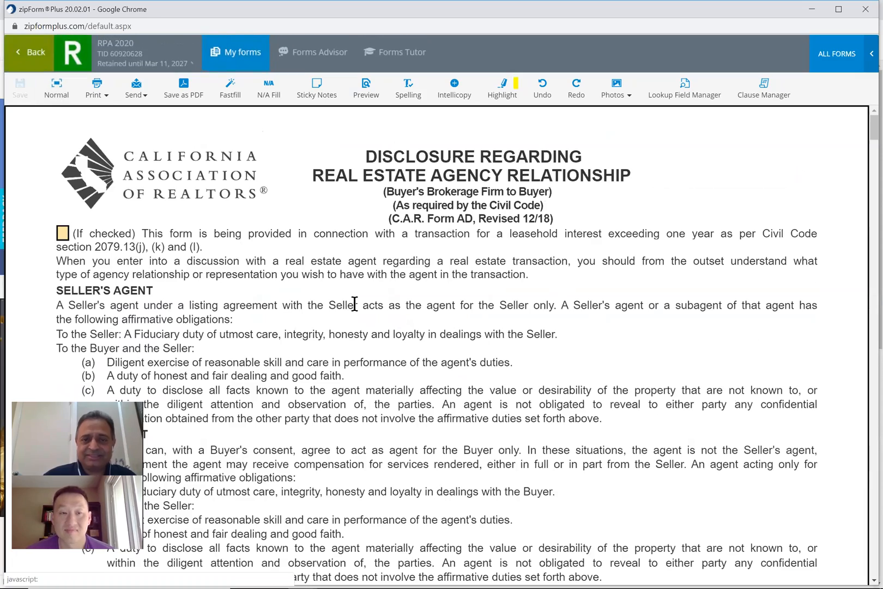
scroll(357, 304, down, 10)
scroll(360, 305, down, 3)
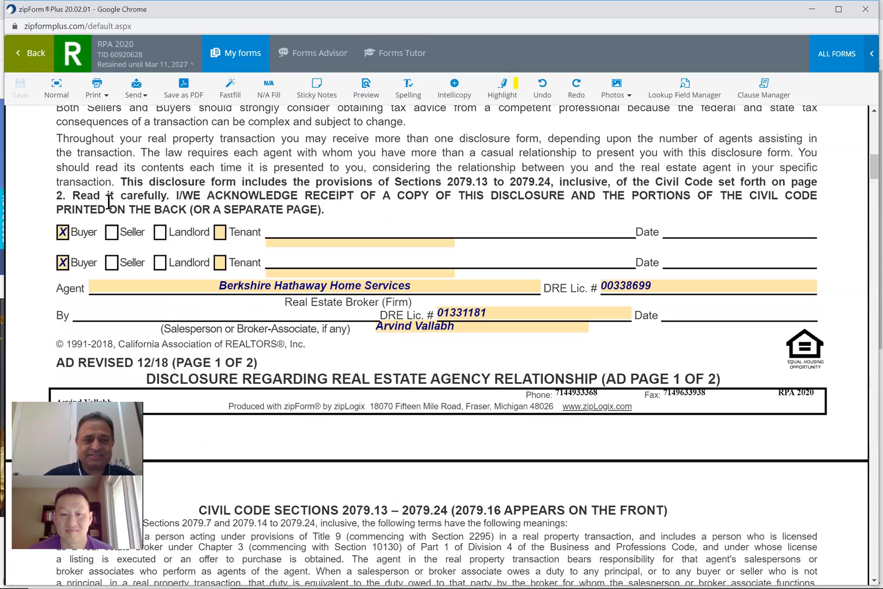
scroll(401, 312, down, 5)
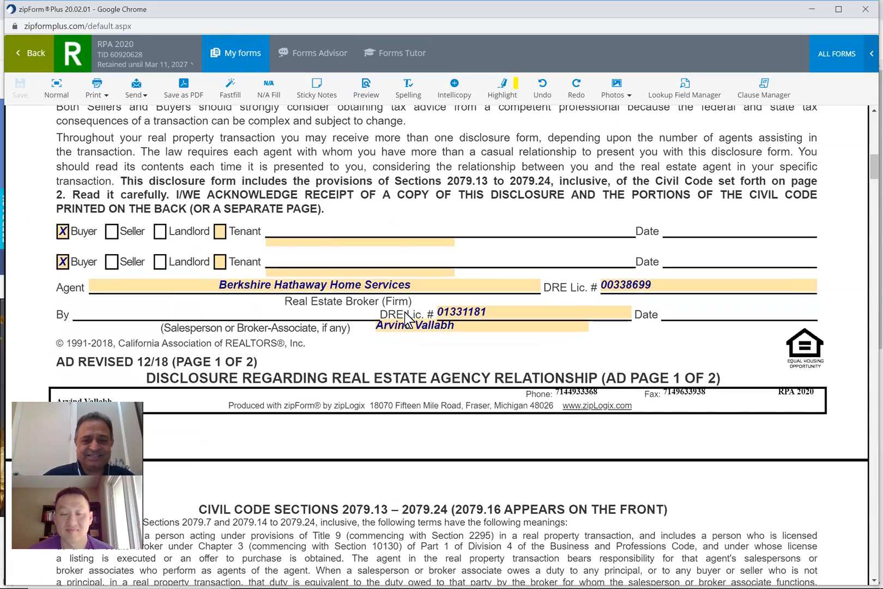
scroll(418, 326, down, 15)
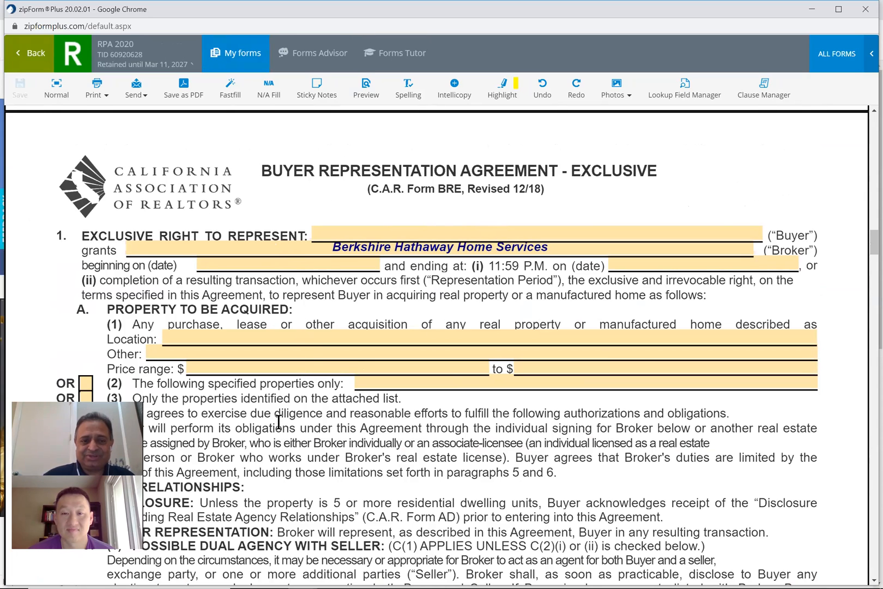
scroll(281, 415, down, 1)
scroll(281, 416, down, 1)
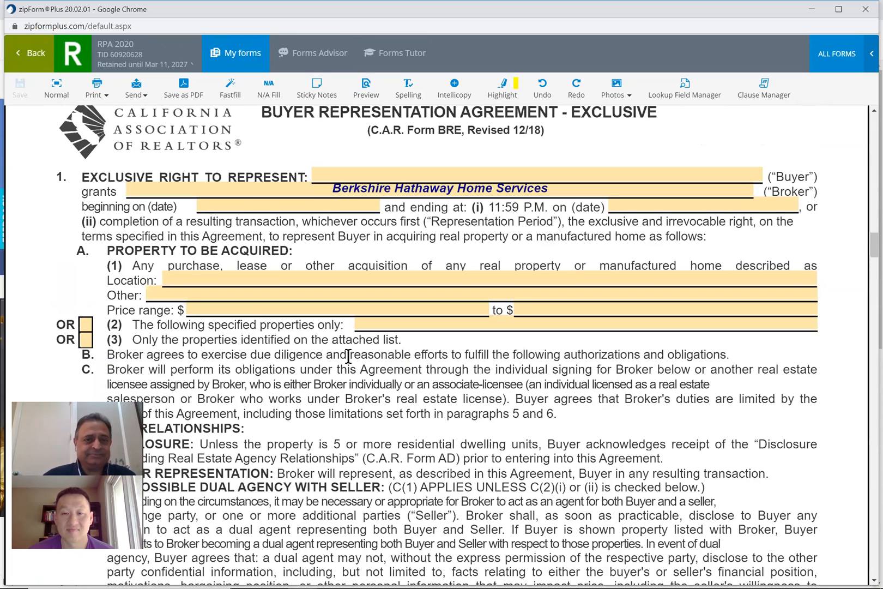
click(419, 173)
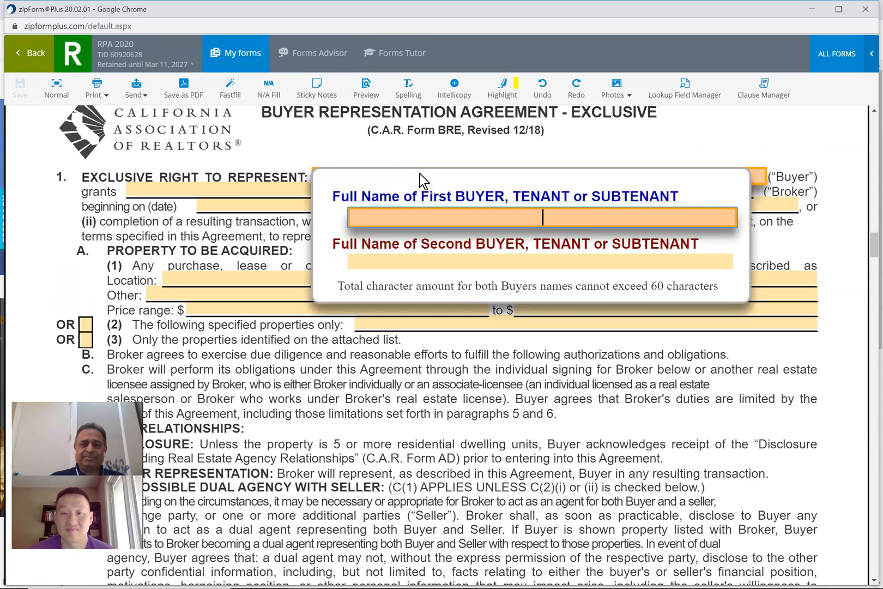
click(672, 150)
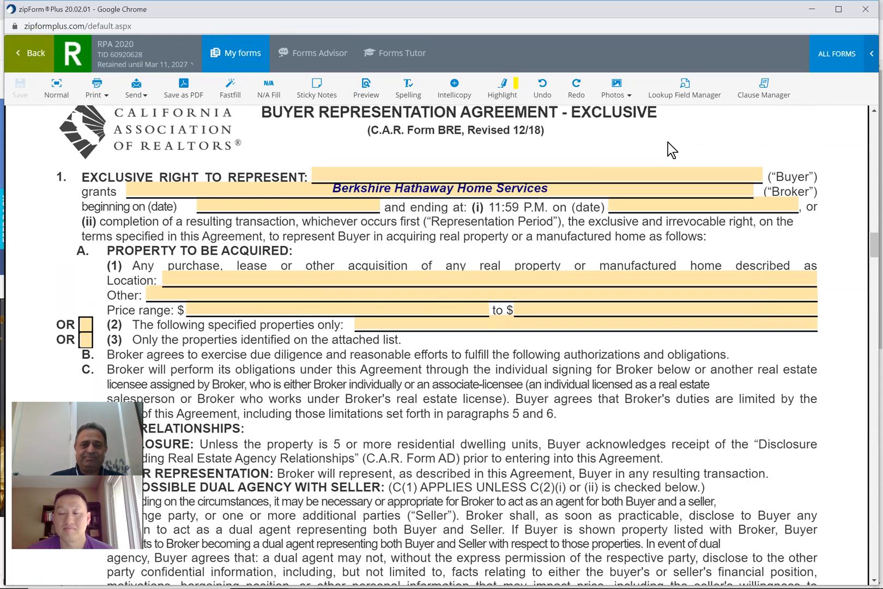
- Inspect the Location and starting price range fields, leaving both blank
click(195, 279)
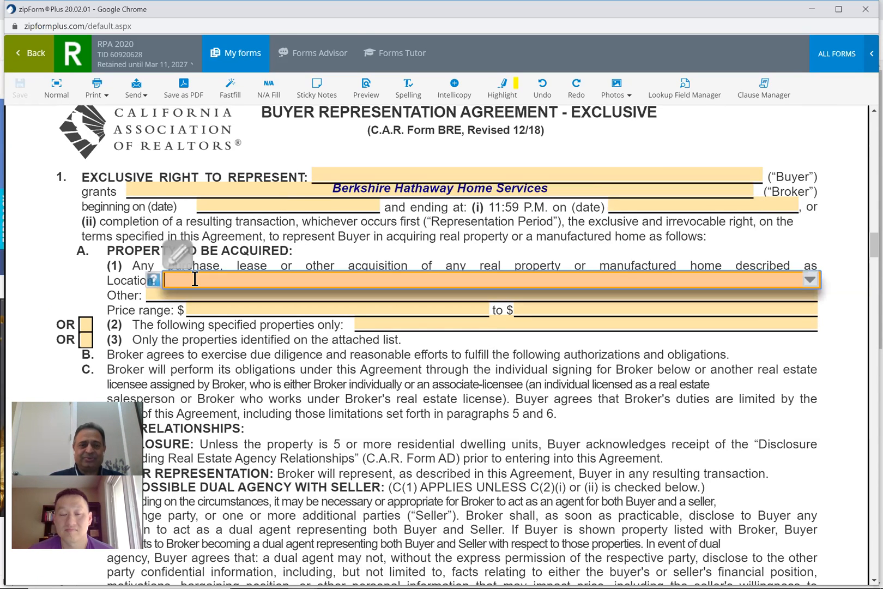
click(810, 280)
click(810, 281)
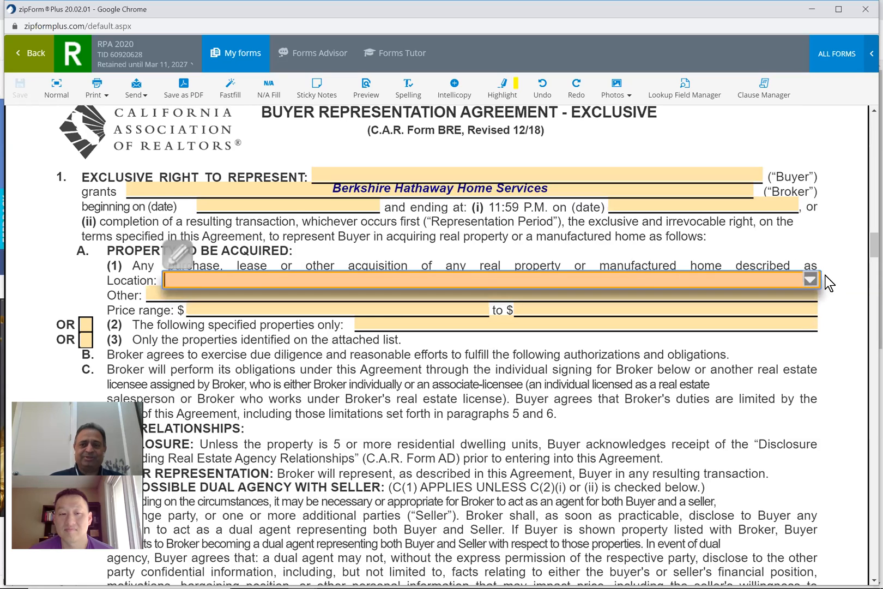
click(835, 258)
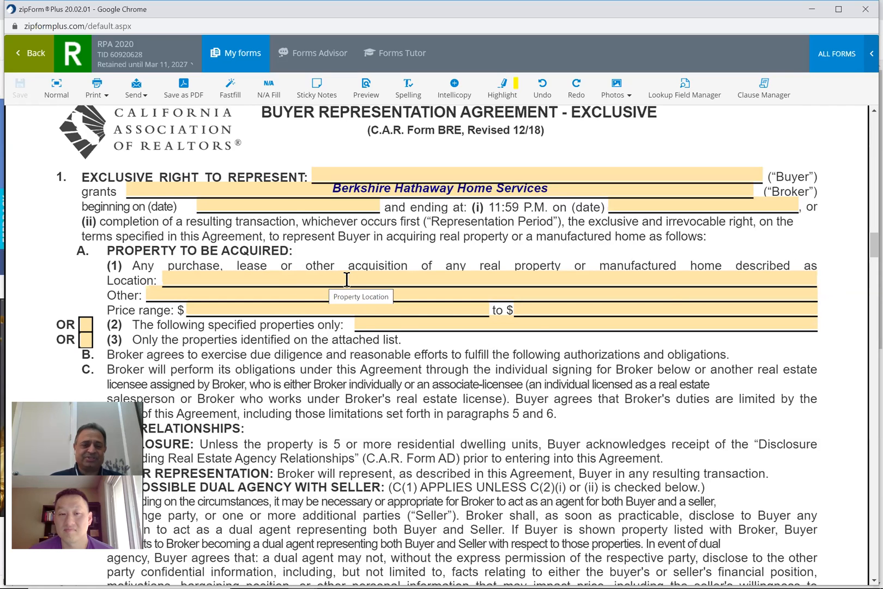
click(309, 278)
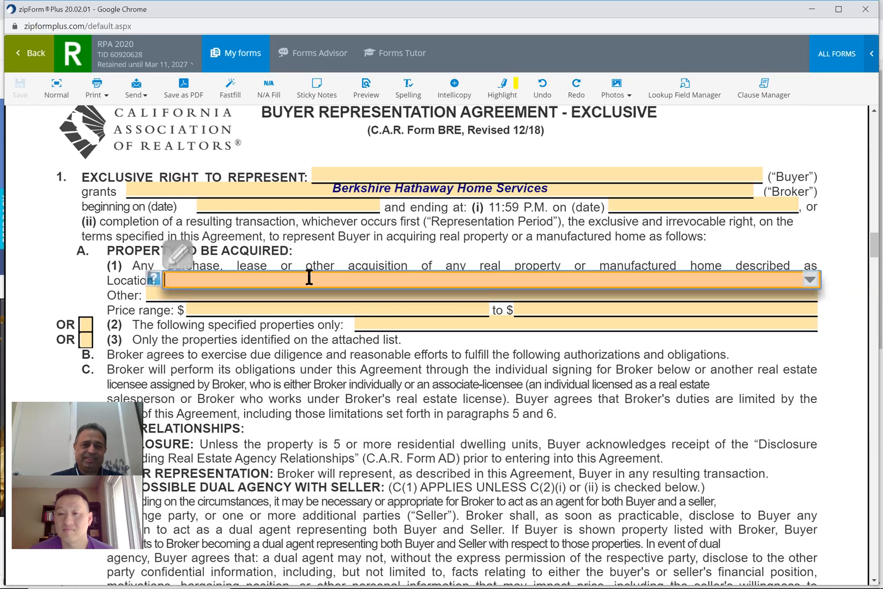
click(825, 246)
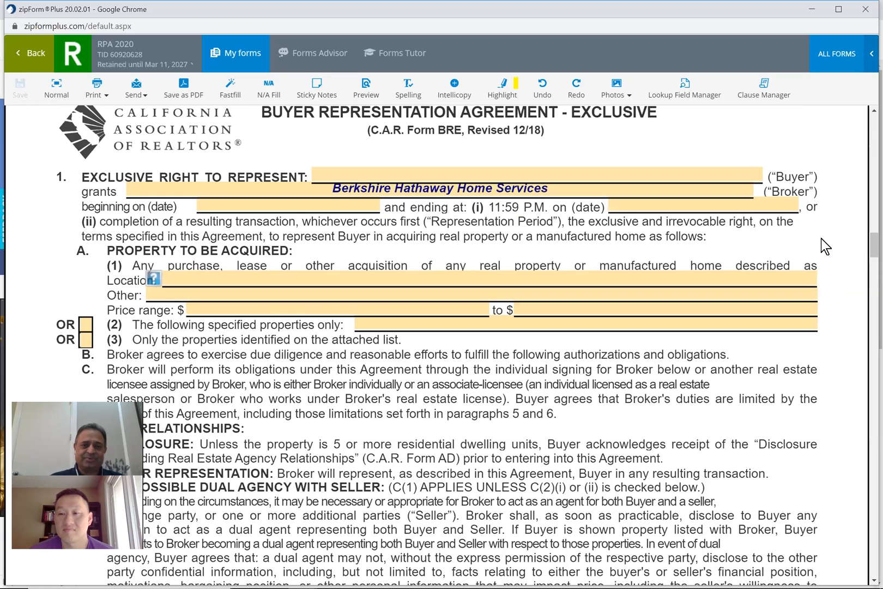
click(200, 309)
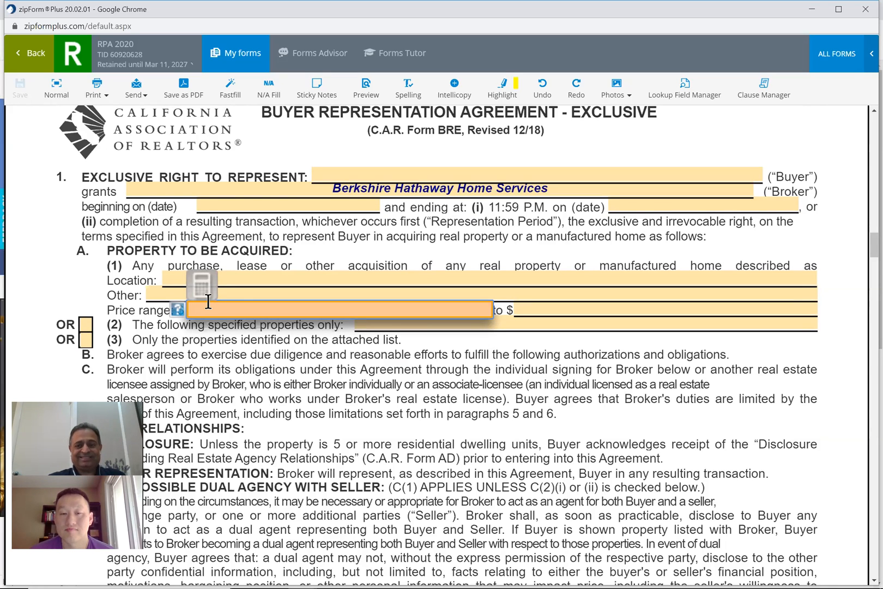
click(848, 284)
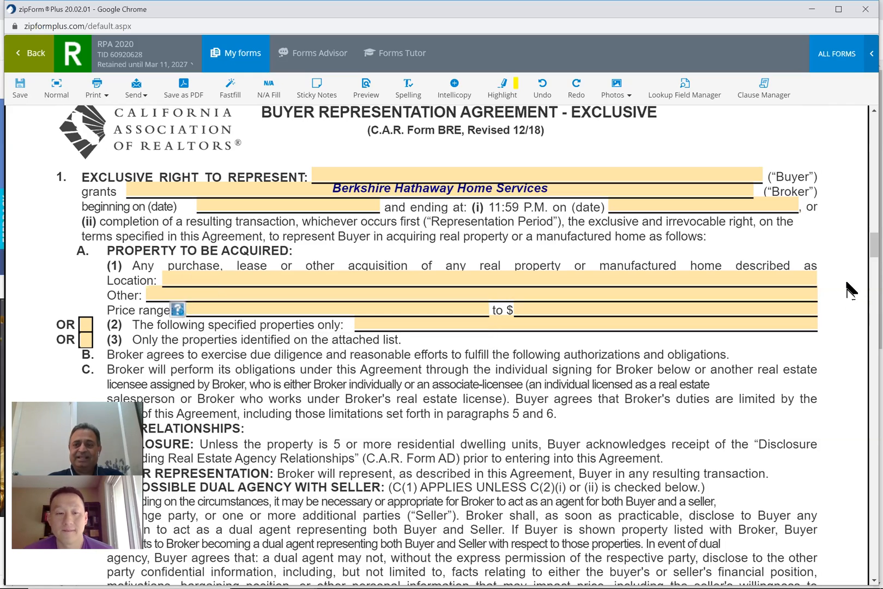
- Return to the RPA 2020 Documents page and open the template's details menu
click(28, 55)
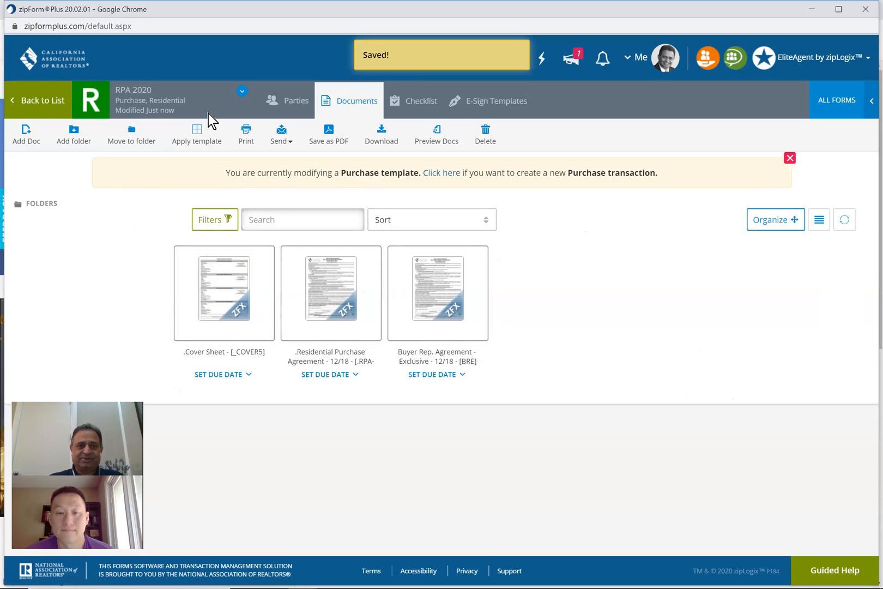
click(139, 85)
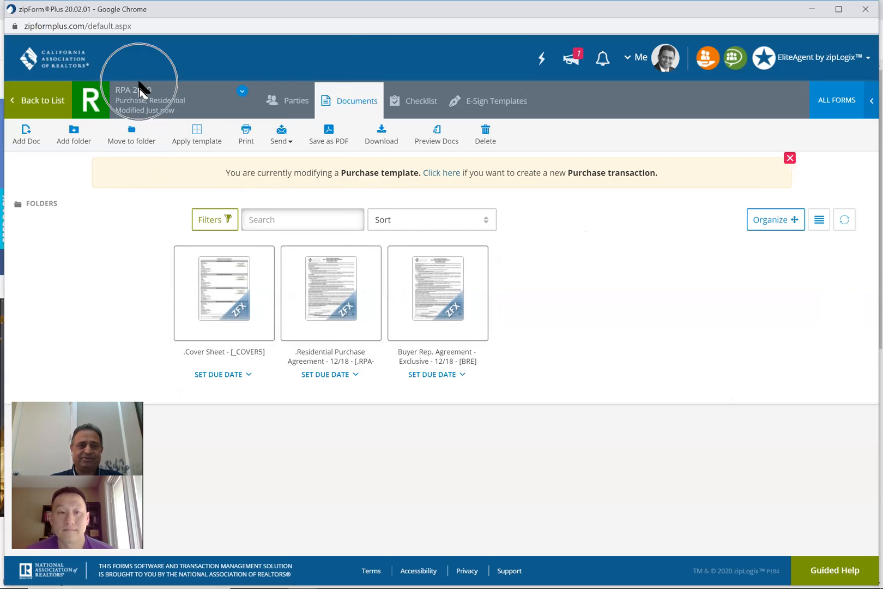
click(242, 92)
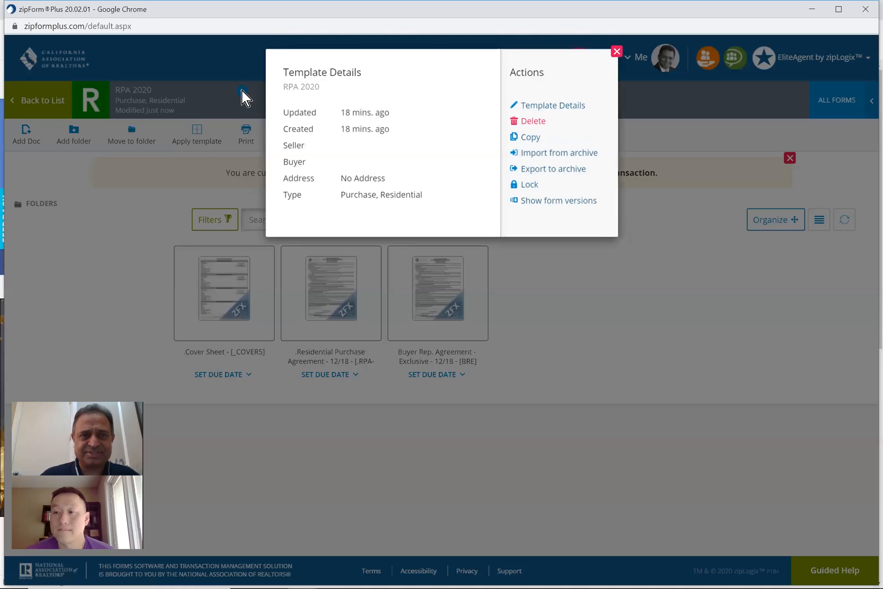
- Rename the template from 'RPA 2020' to 'RPA 2020 Training' and save its details
click(553, 110)
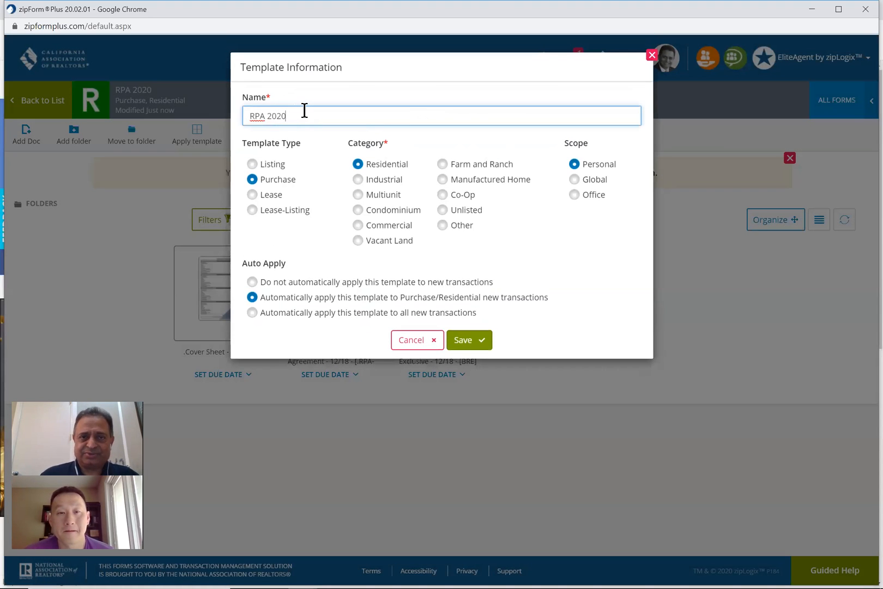
text(Tra)
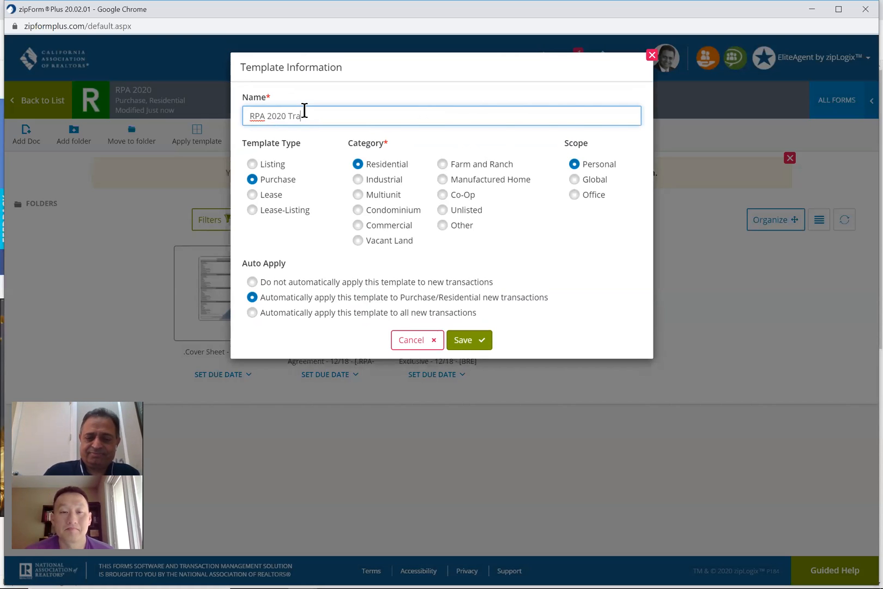
text(ining)
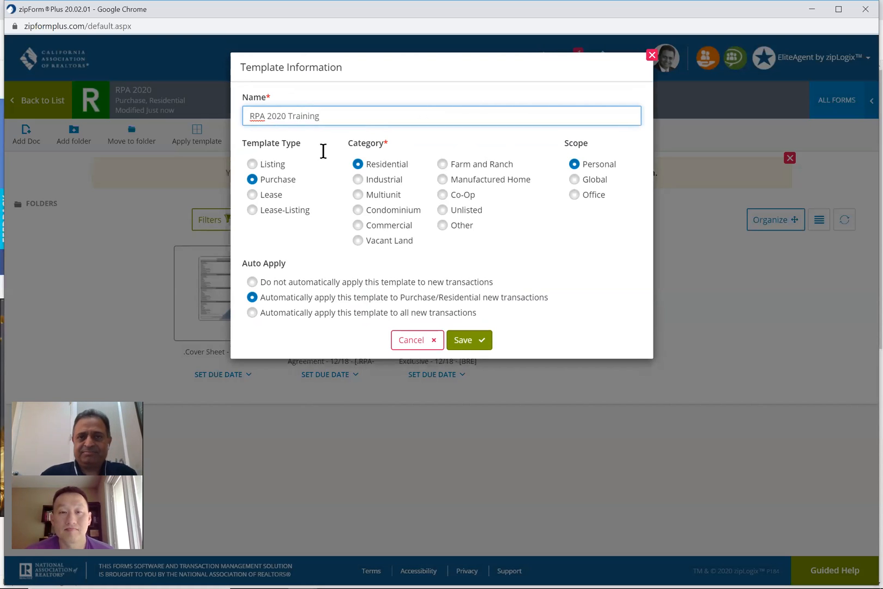
click(582, 315)
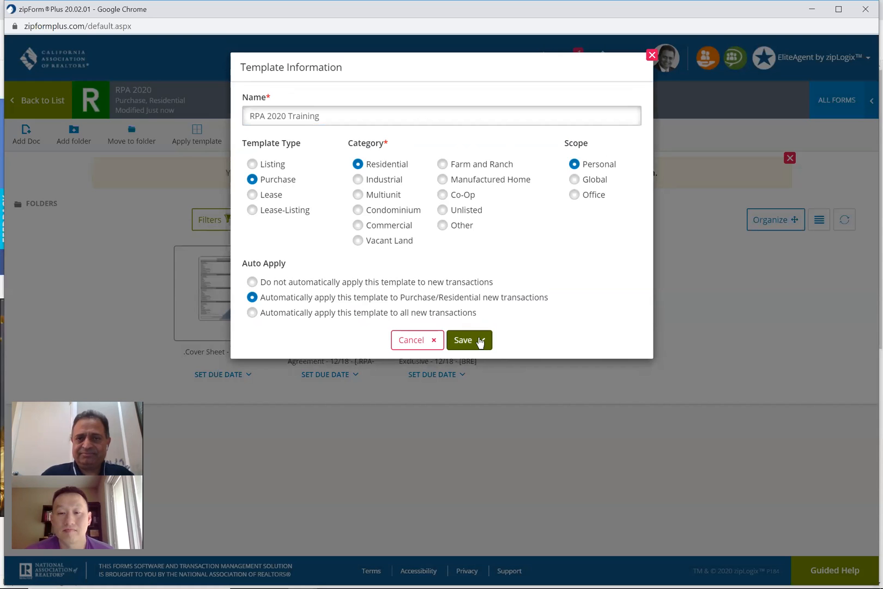
click(478, 338)
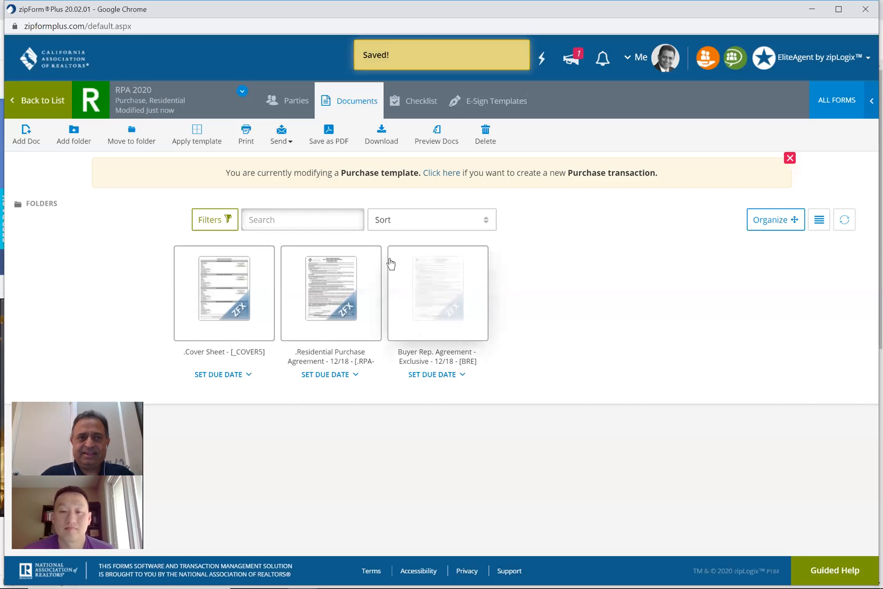
click(175, 89)
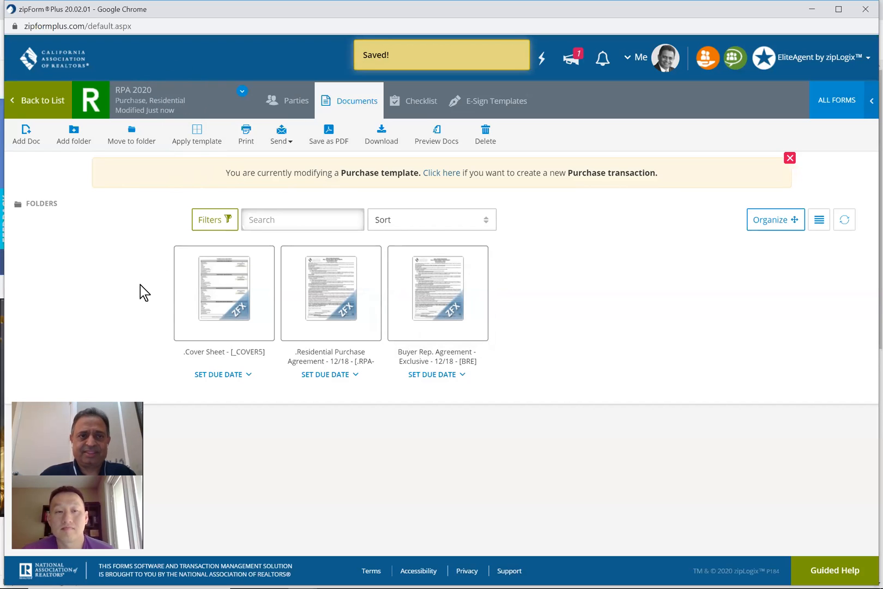
- Confirm the RPA 2020 Training card in the templates list, reset the page zoom, and exit zipForm
click(40, 102)
click(111, 229)
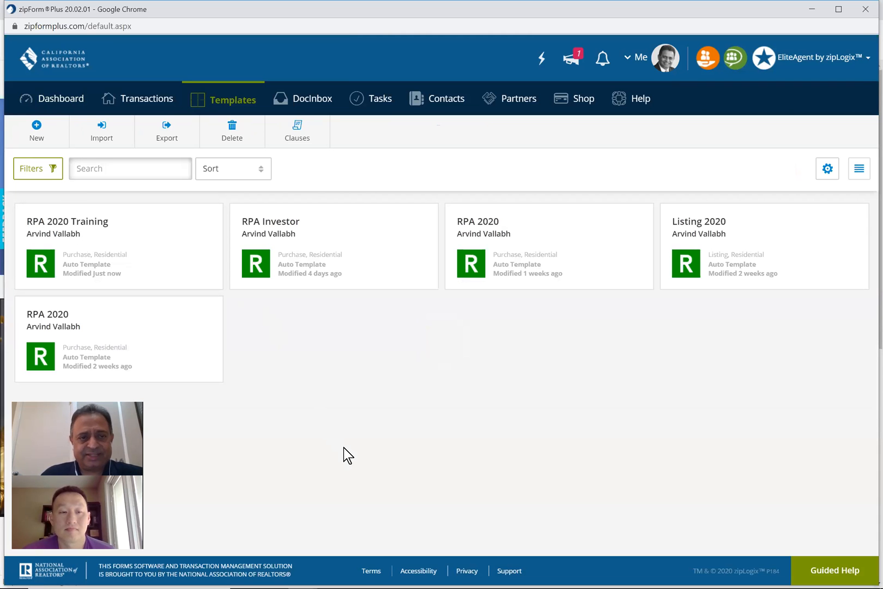
scroll(344, 447, up, 5)
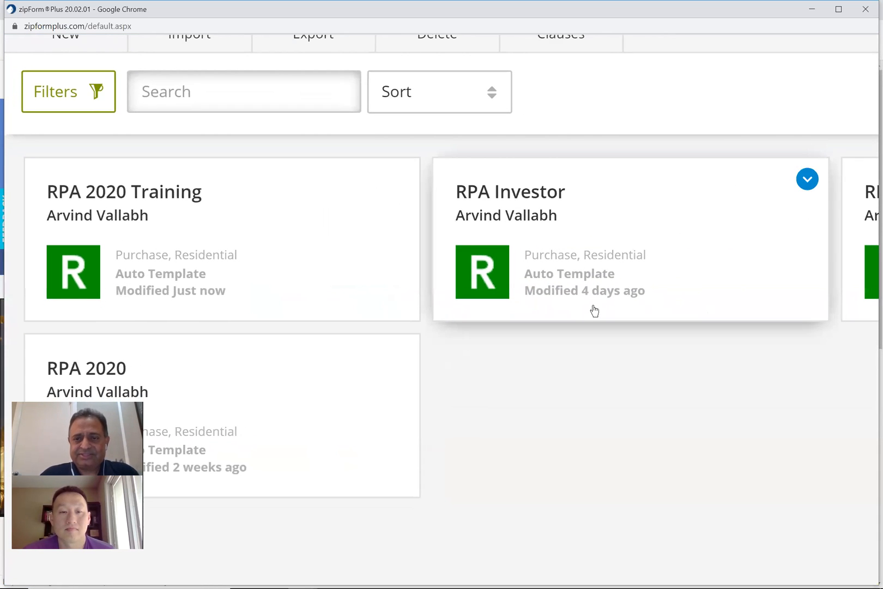
click(593, 309)
click(184, 299)
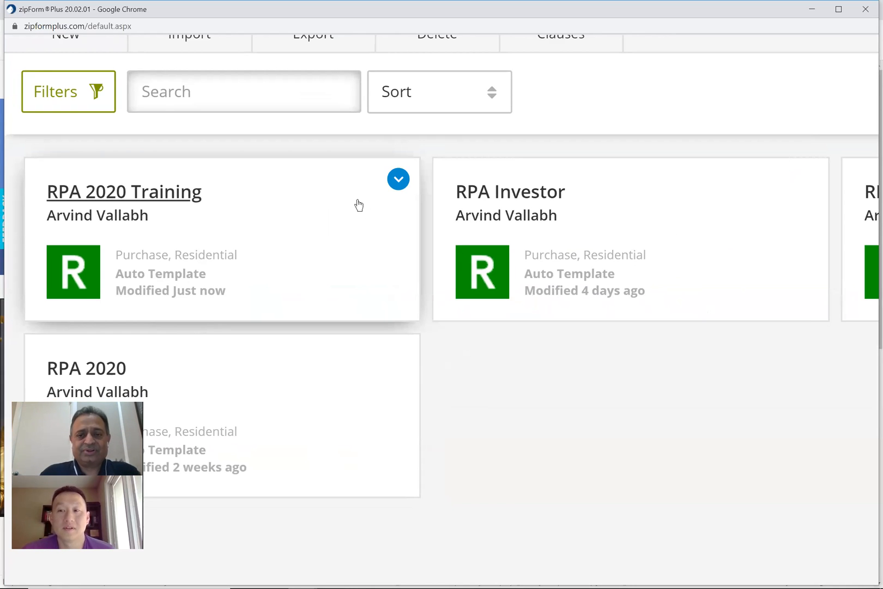
key(ctrl+0)
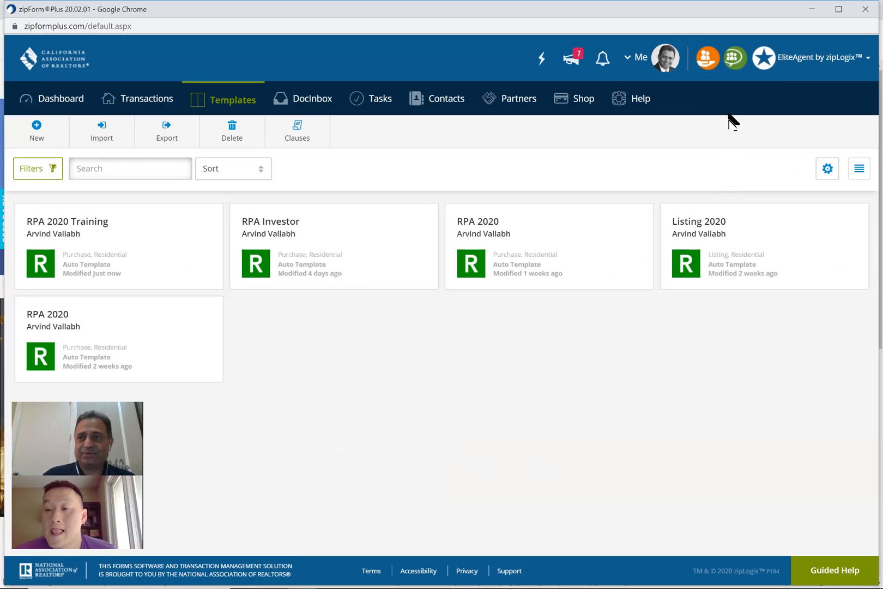
click(813, 11)
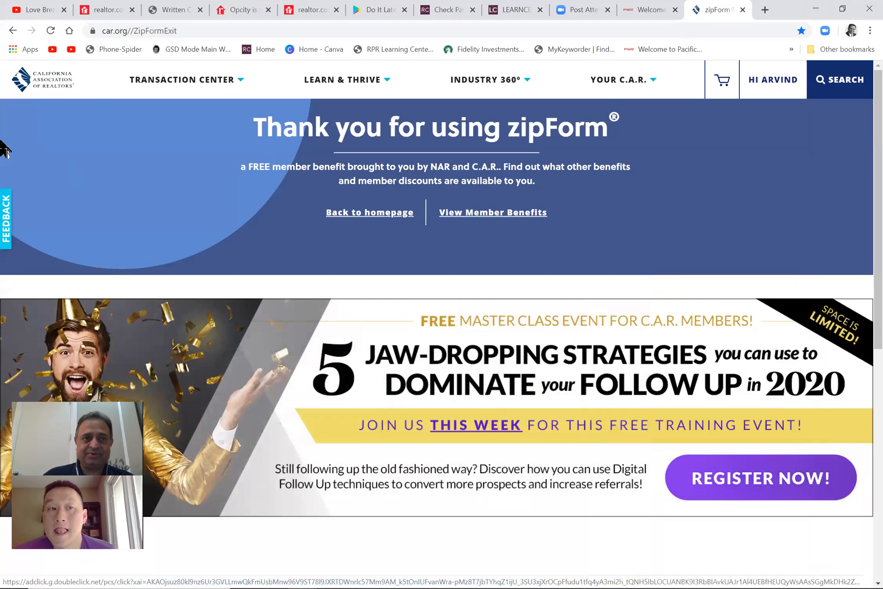
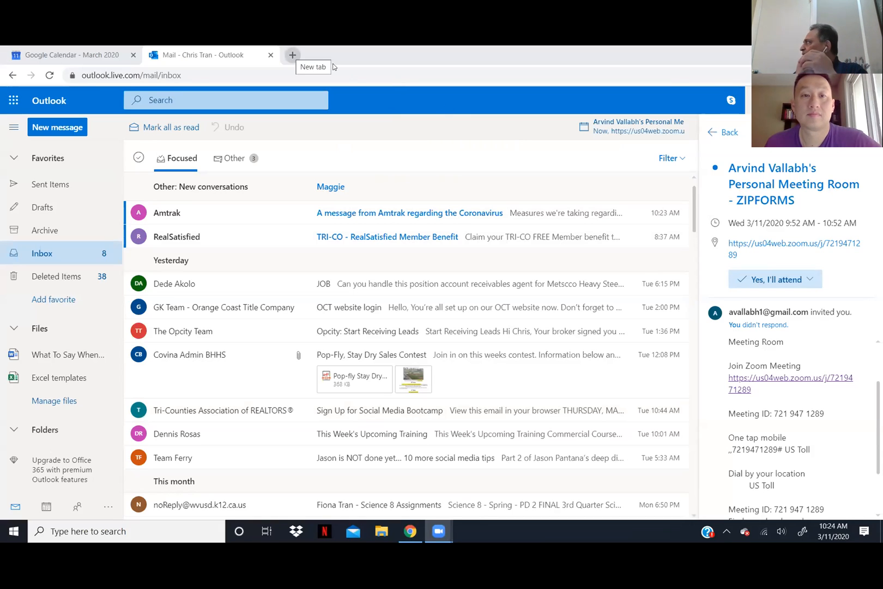
- In a new tab, open the Tri-Counties AOR Dashboard bookmark from Mobile bookmarks > BHHS Covina
click(293, 54)
click(874, 74)
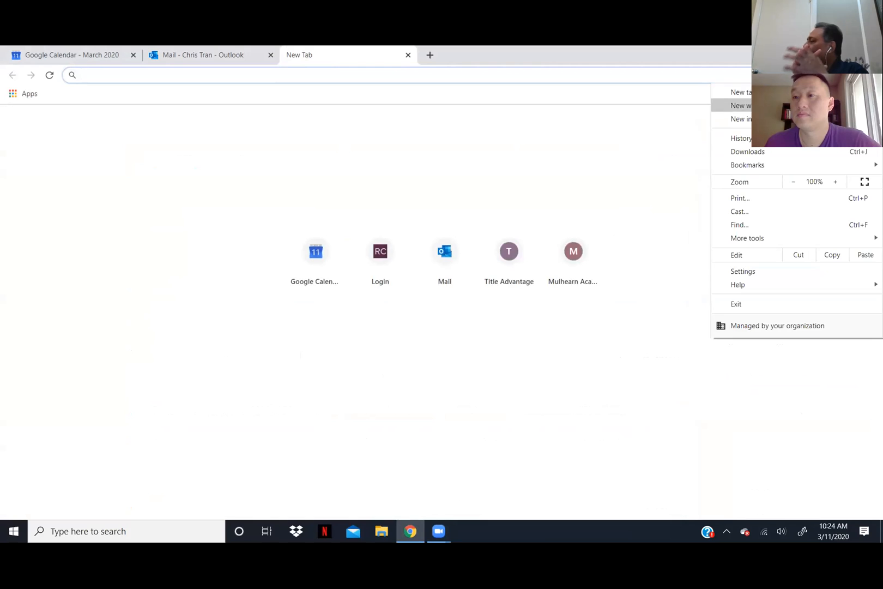
mouse_move(748, 165)
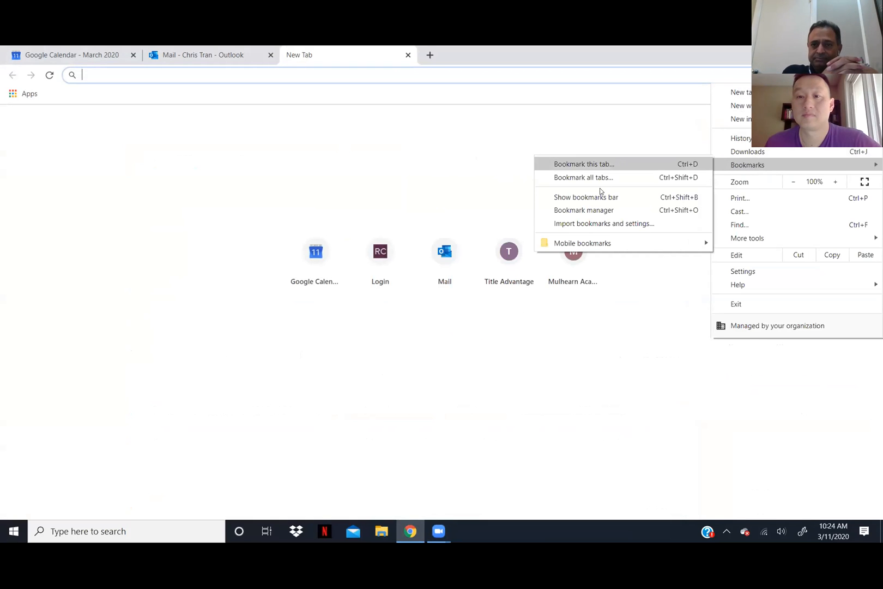
mouse_move(584, 244)
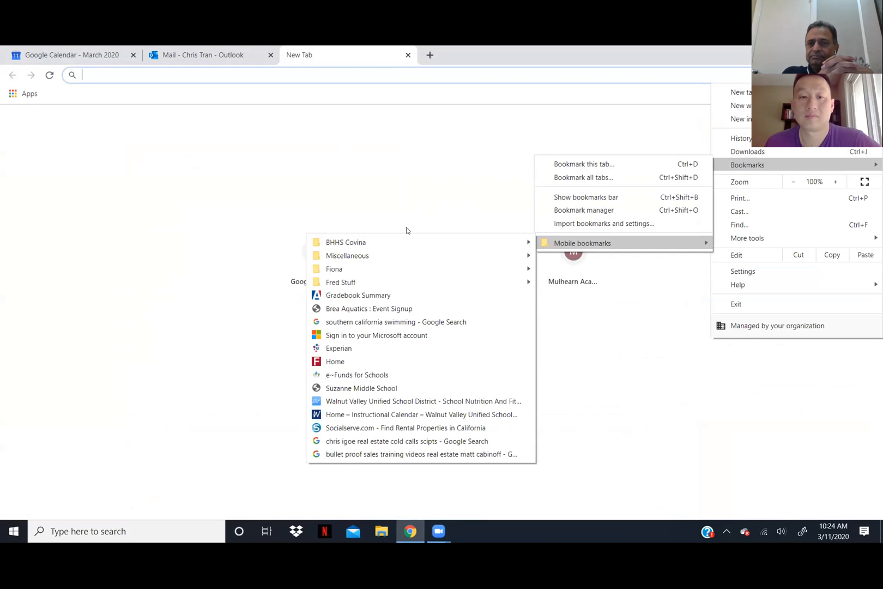
mouse_move(400, 240)
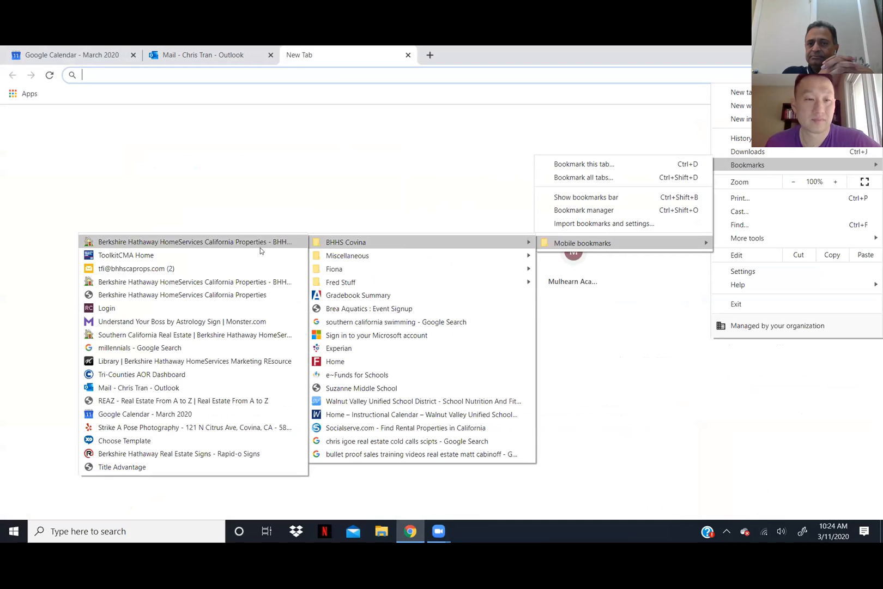
click(140, 374)
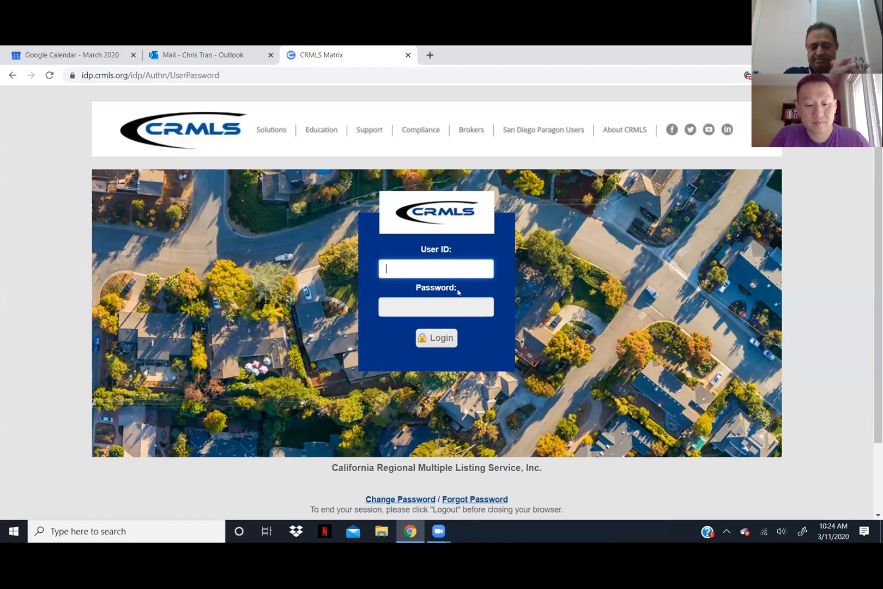
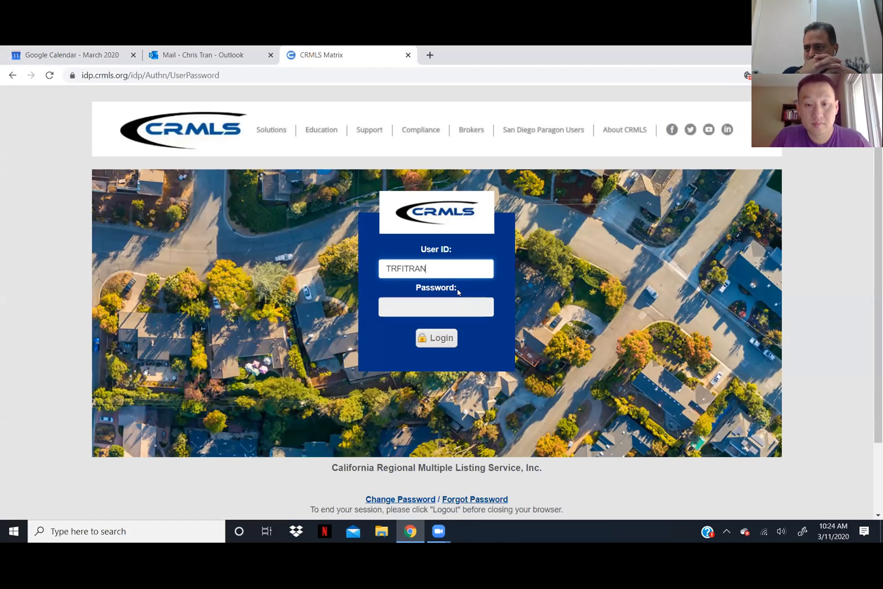
- Enter the member's CRMLS user ID and password and log in
click(424, 308)
text(*)
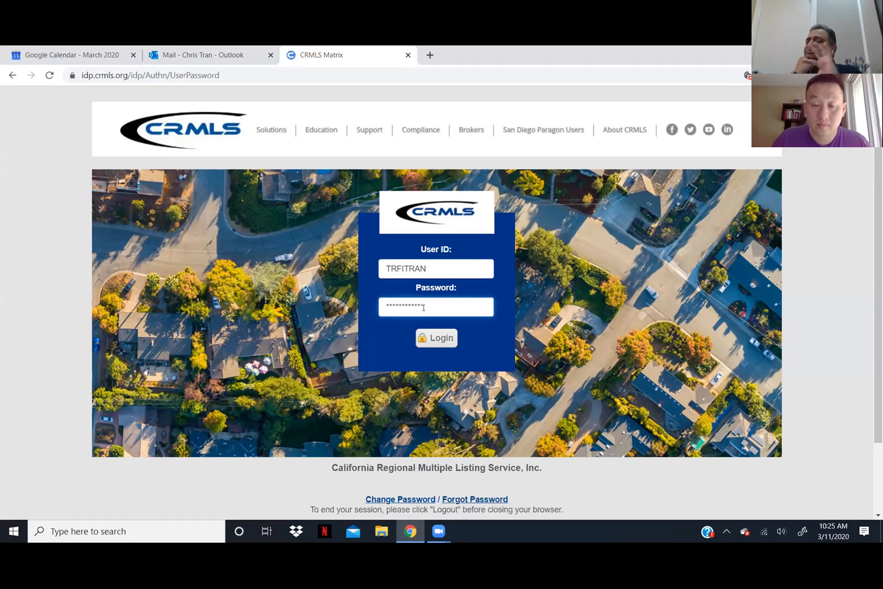
click(449, 338)
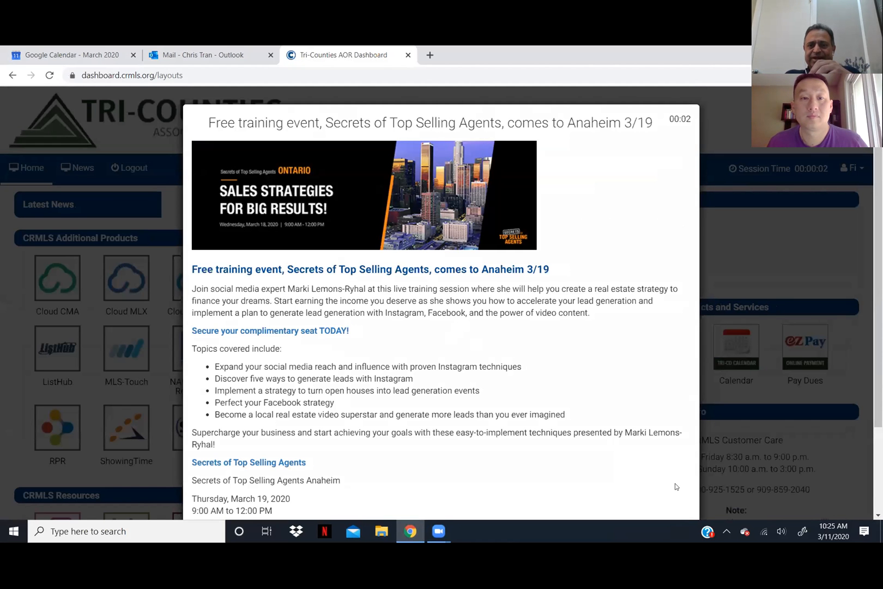
- Save the Anaheim training event for later and close the Ontario training announcement
scroll(662, 449, down, 2)
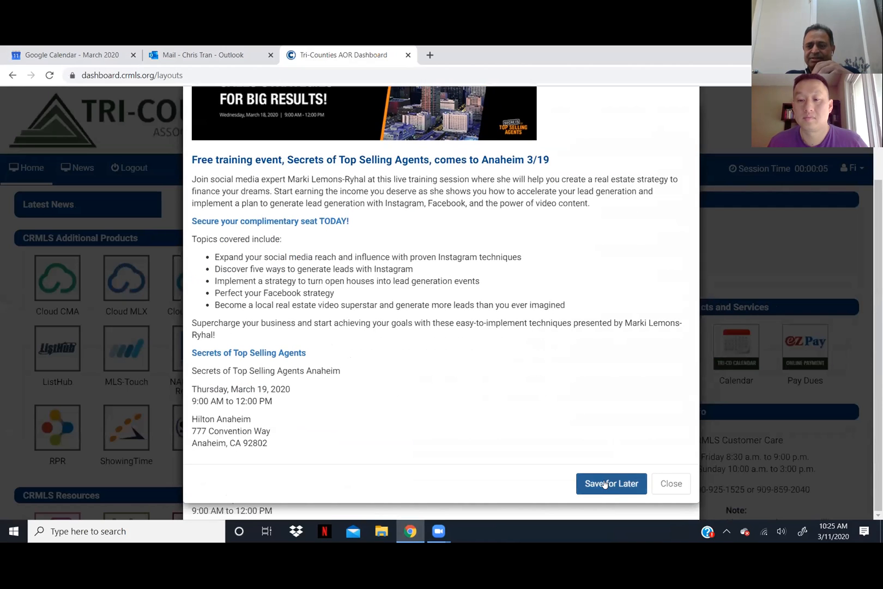
click(602, 485)
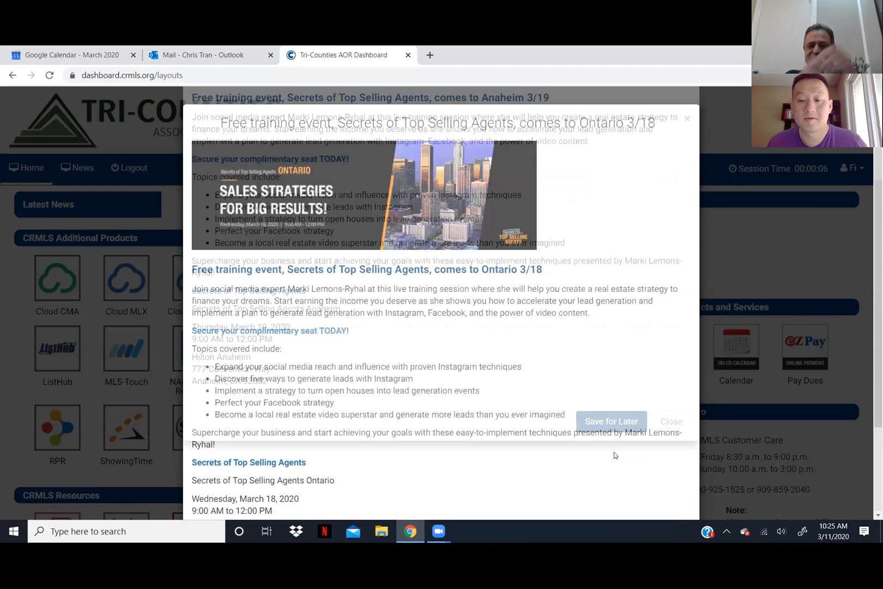
click(687, 119)
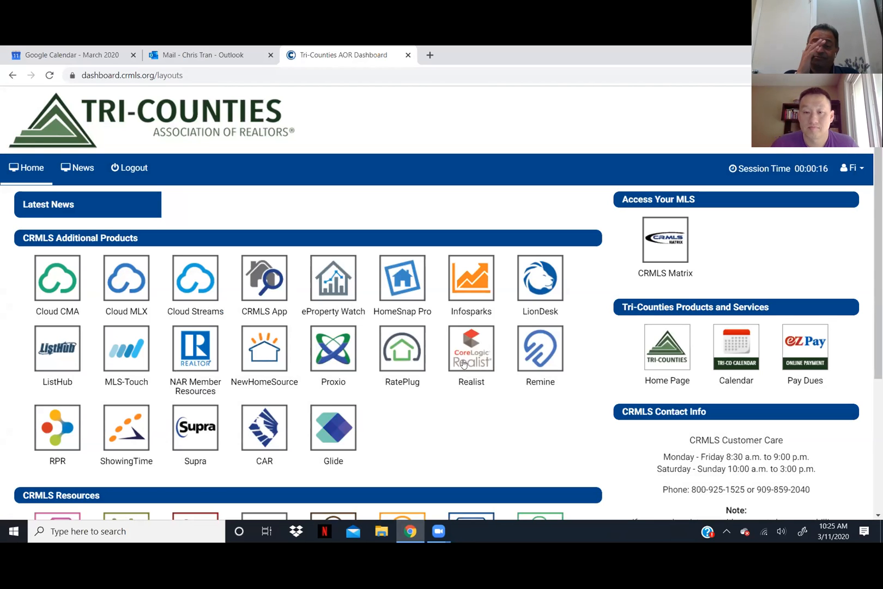
- Scroll the dashboard and open the California Association of Realtors site in a new tab
scroll(433, 421, down, 4)
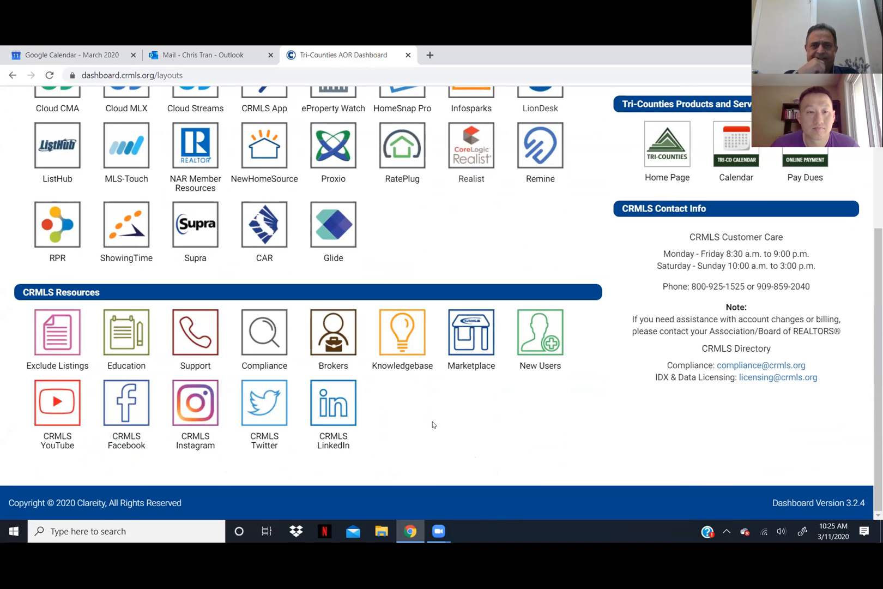
scroll(433, 421, up, 4)
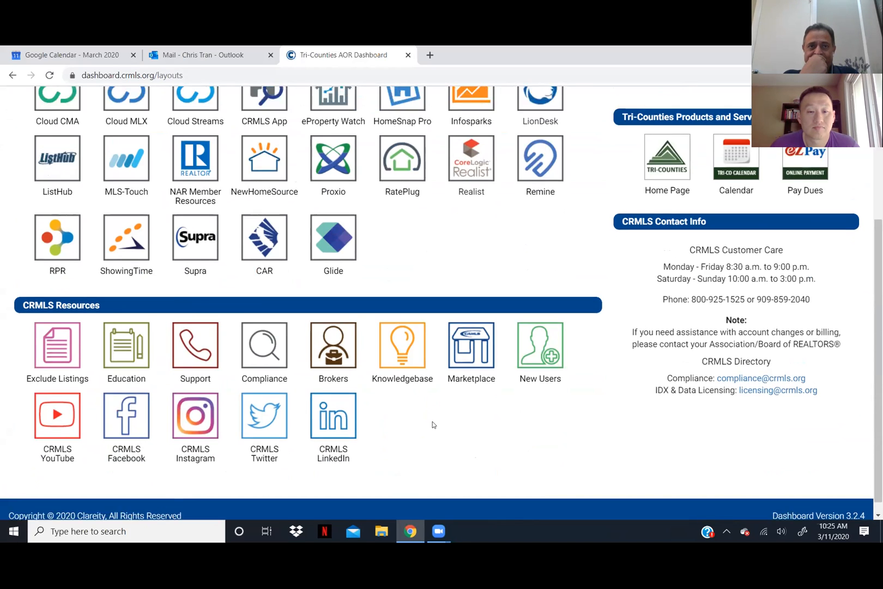
scroll(433, 424, up, 1)
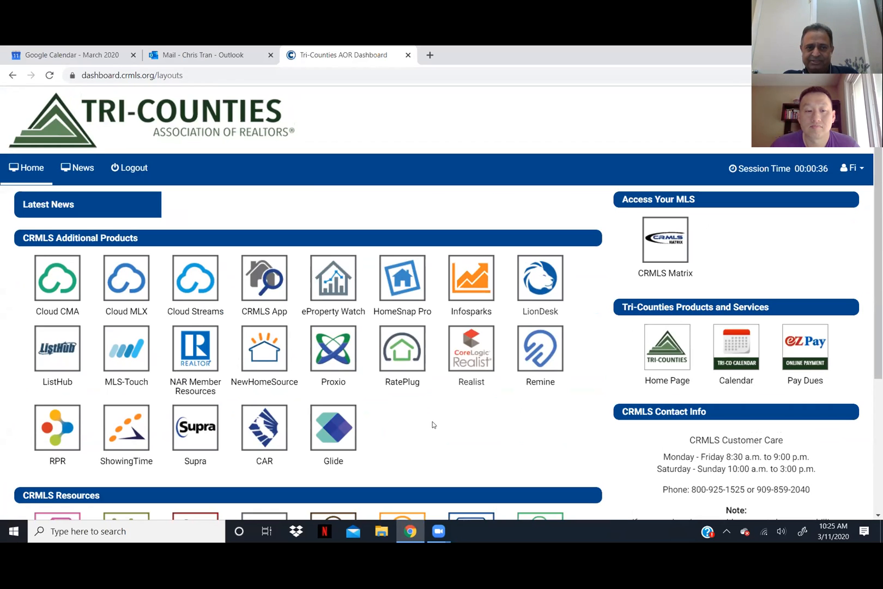
scroll(433, 421, down, 3)
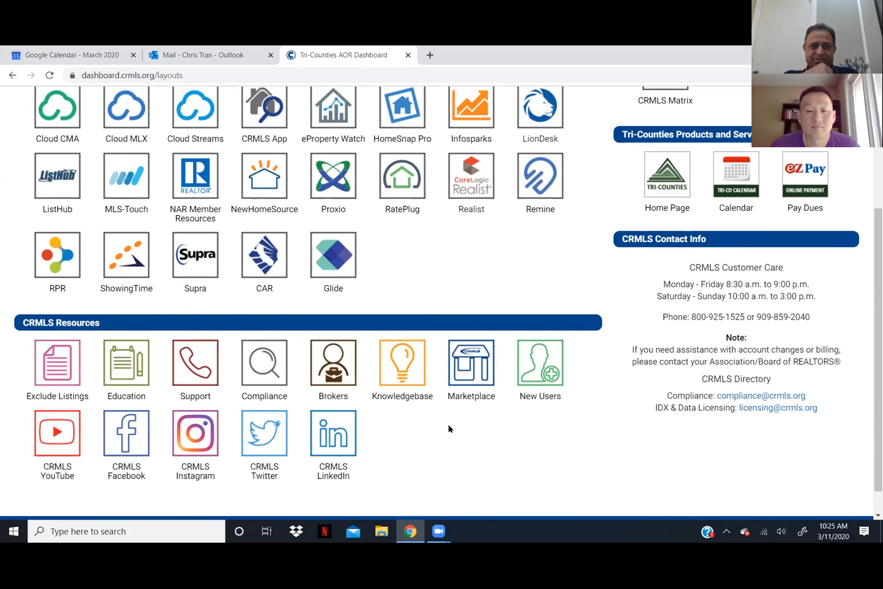
click(264, 257)
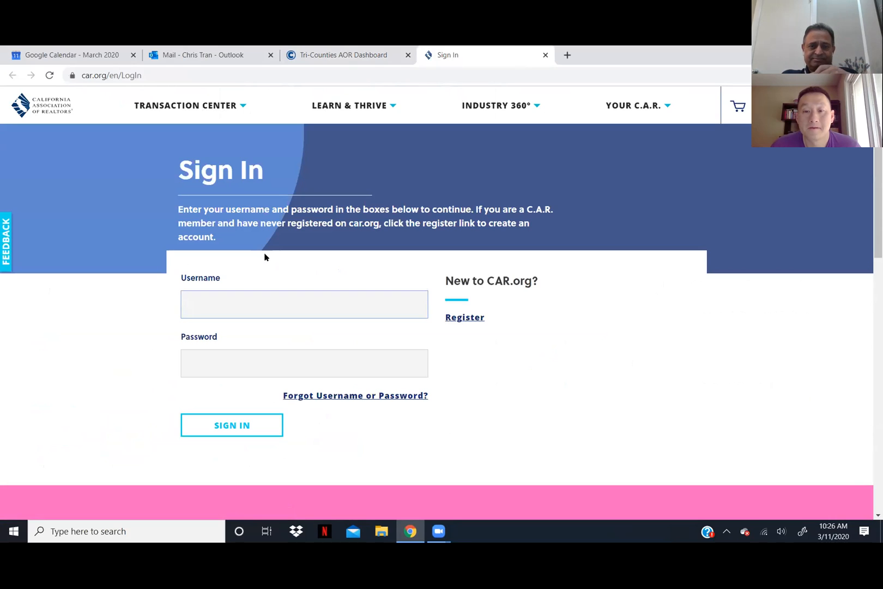
- Start car.org registration and follow the 'Find your NRDS ID' link to a new tab
click(466, 318)
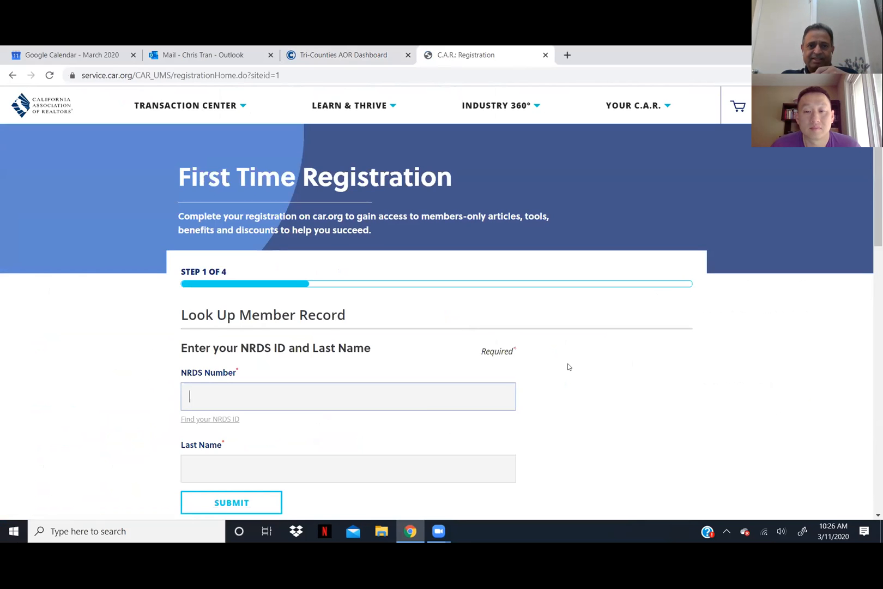
scroll(569, 367, down, 2)
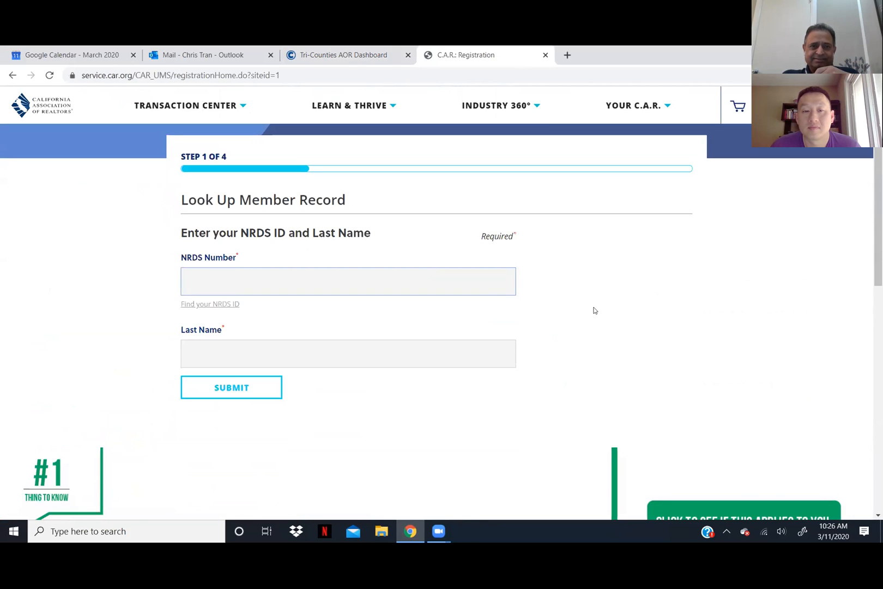
click(228, 304)
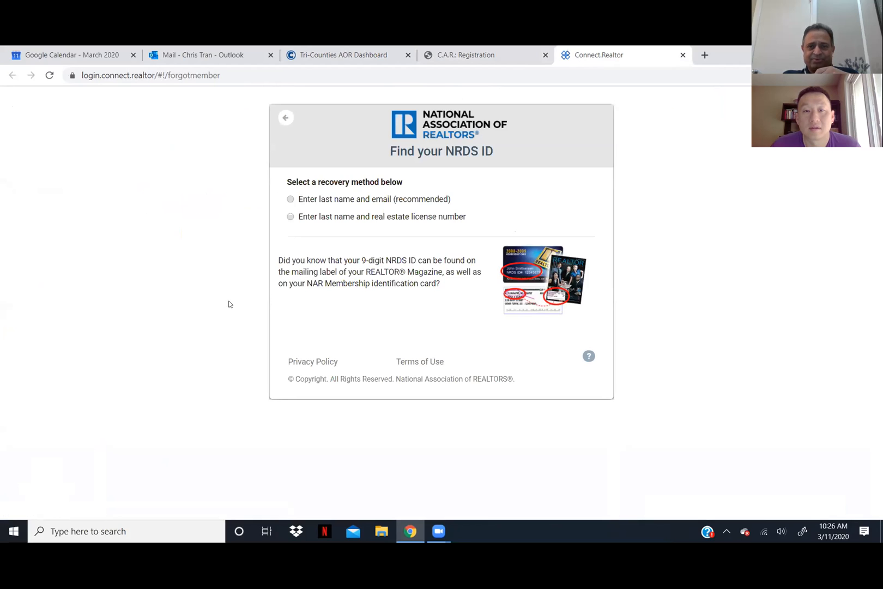
- Try the last-name-and-email recovery method, then back out and reopen the NRDS ID lookup
click(290, 200)
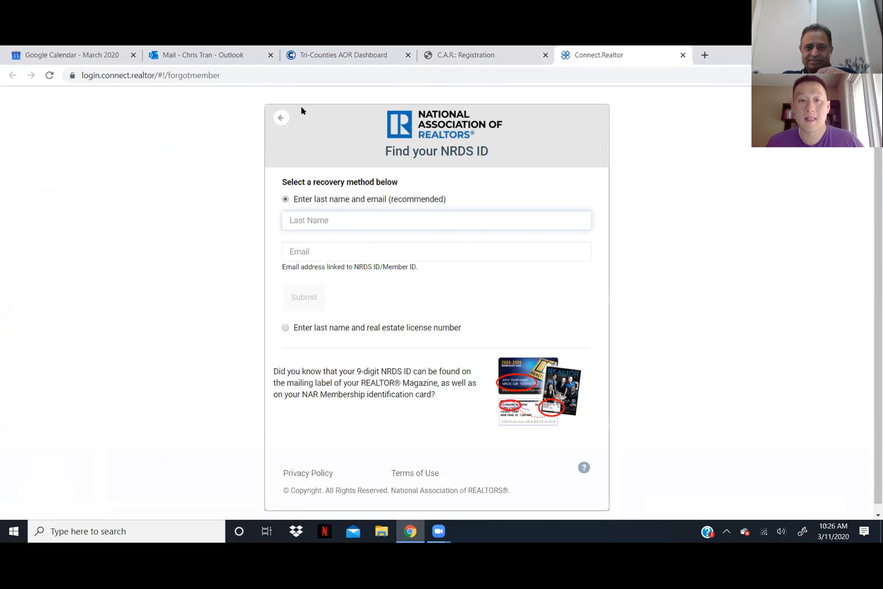
click(278, 119)
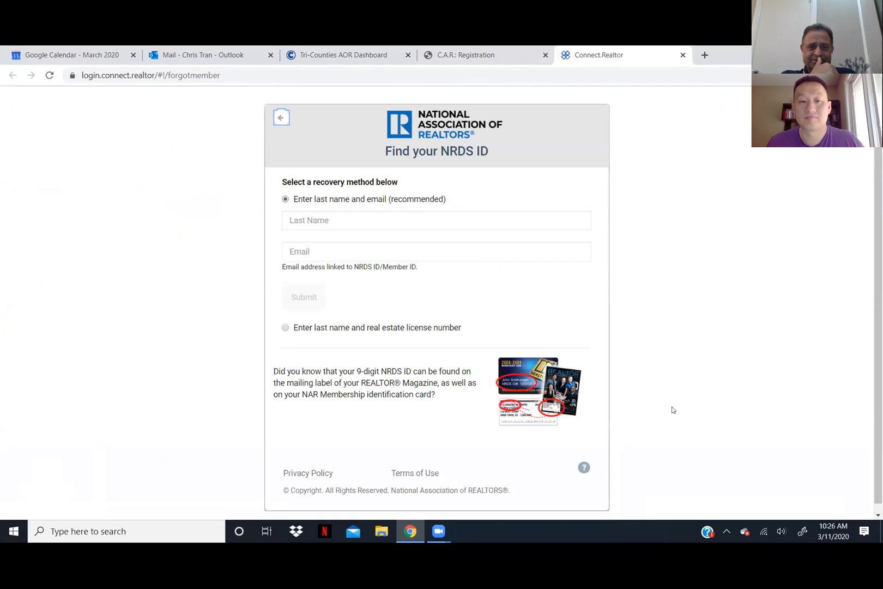
scroll(673, 404, down, 1)
scroll(666, 385, up, 1)
click(649, 140)
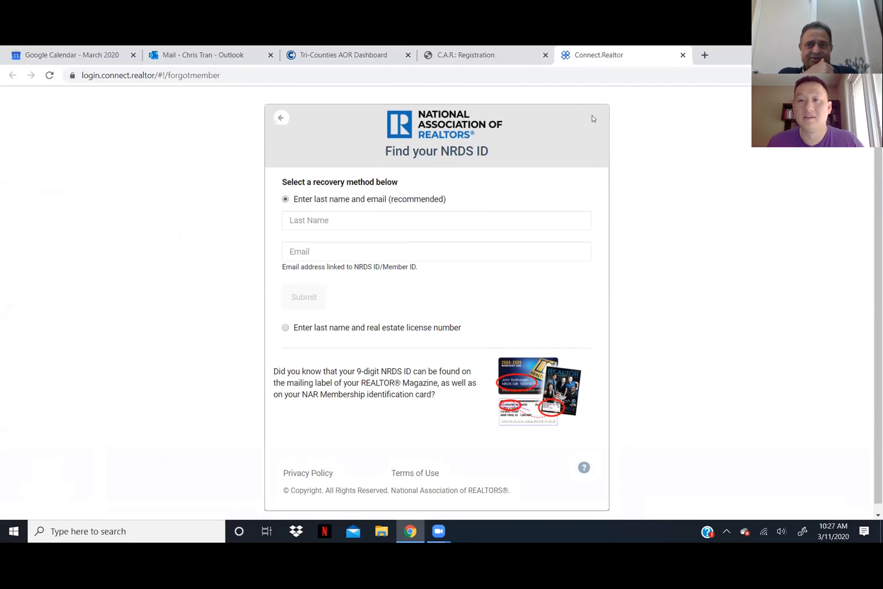
scroll(663, 355, down, 1)
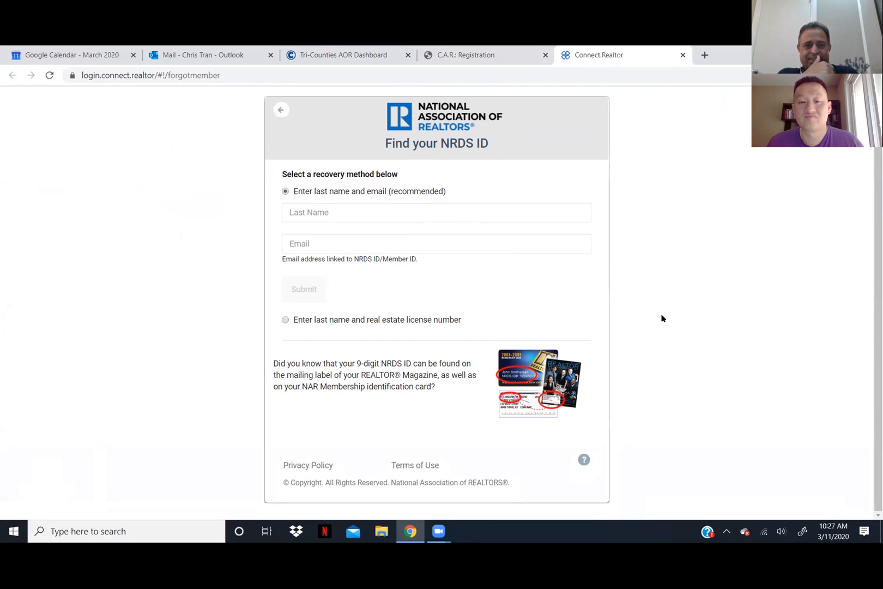
click(683, 55)
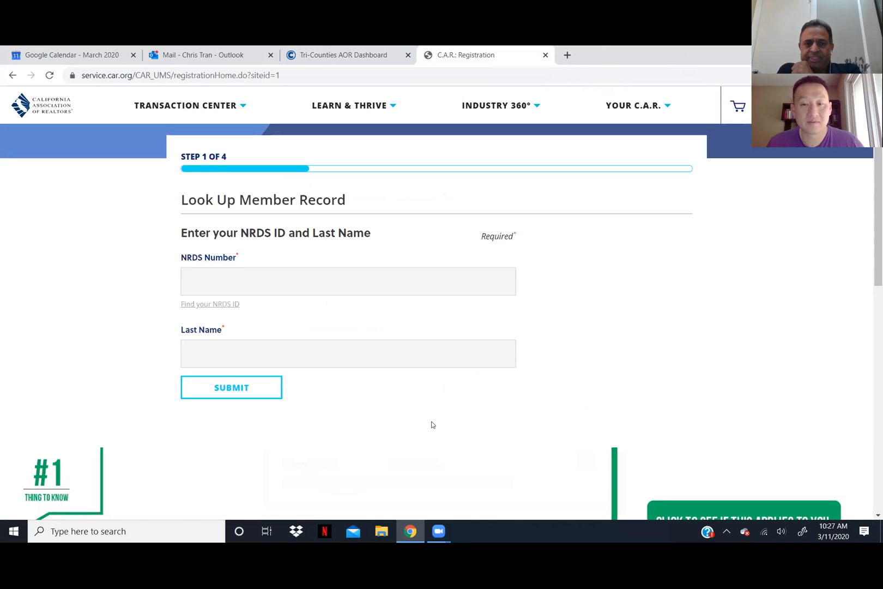
scroll(437, 421, down, 2)
scroll(288, 397, up, 3)
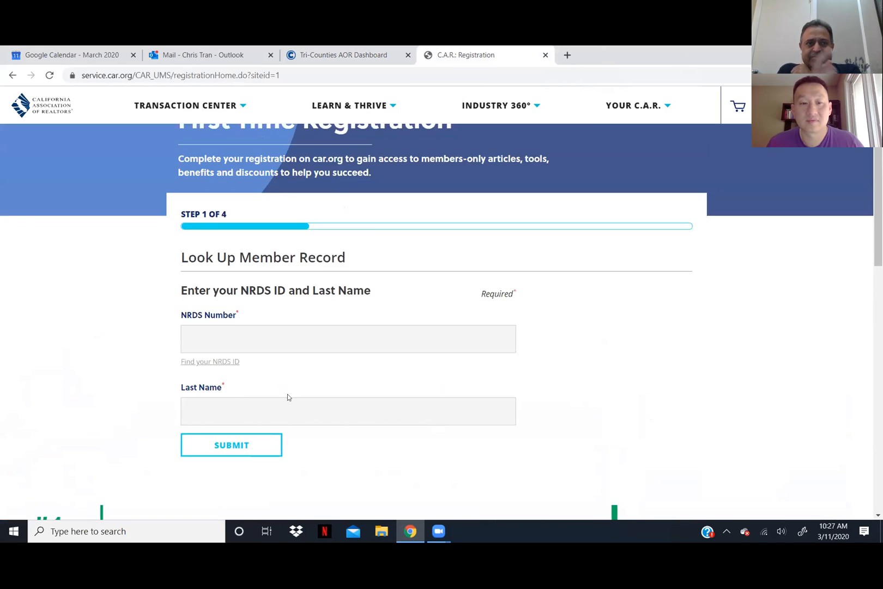
click(221, 363)
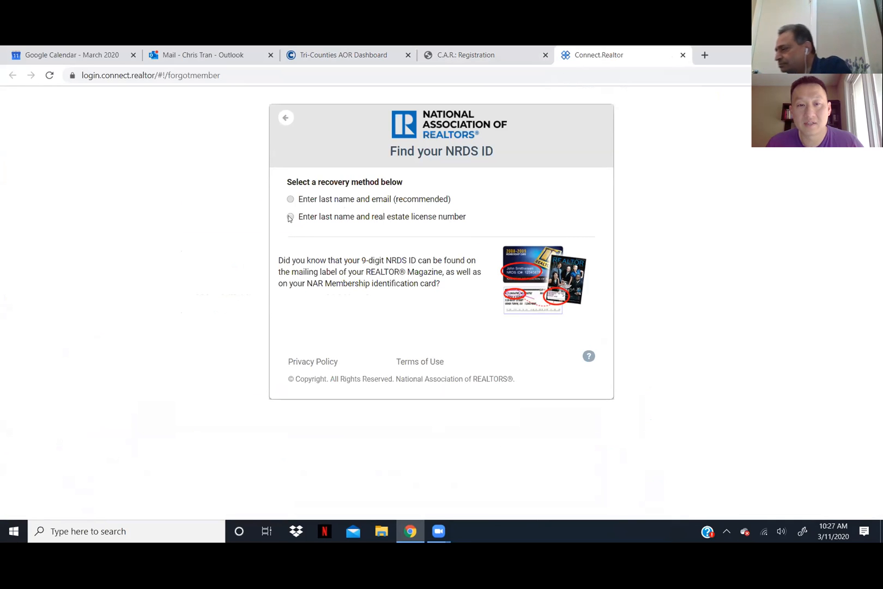
- Choose last name and license number recovery, enter the agent's last name and license number, and submit
click(289, 217)
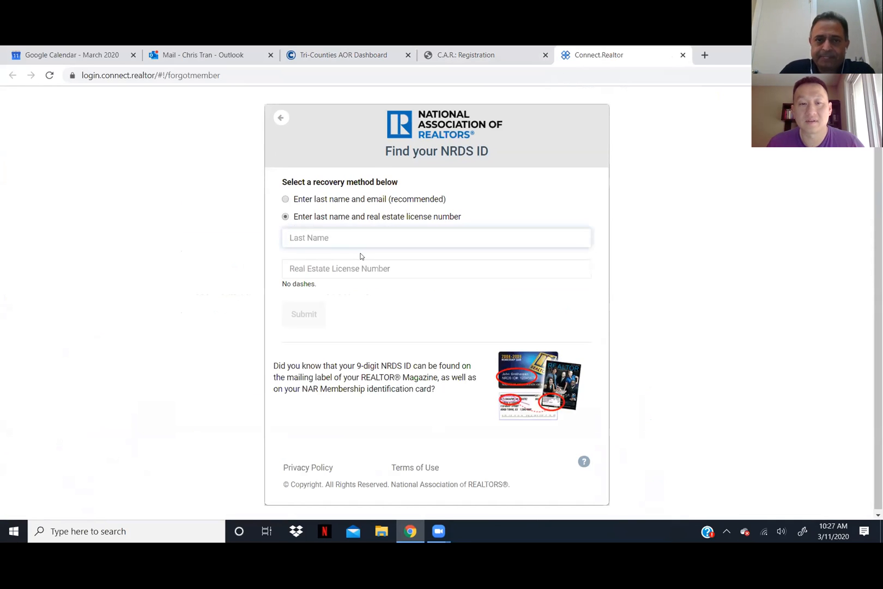
text(Tran)
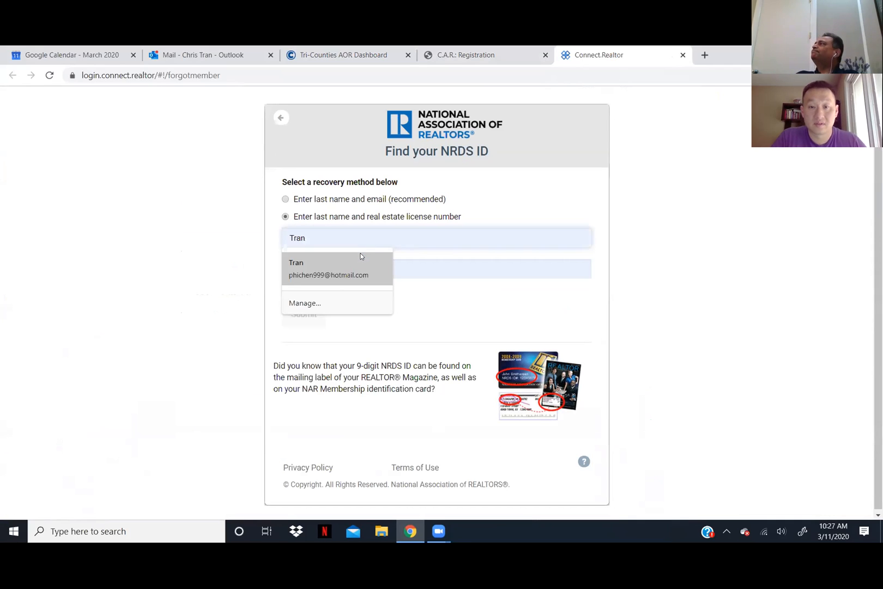
click(237, 270)
click(298, 268)
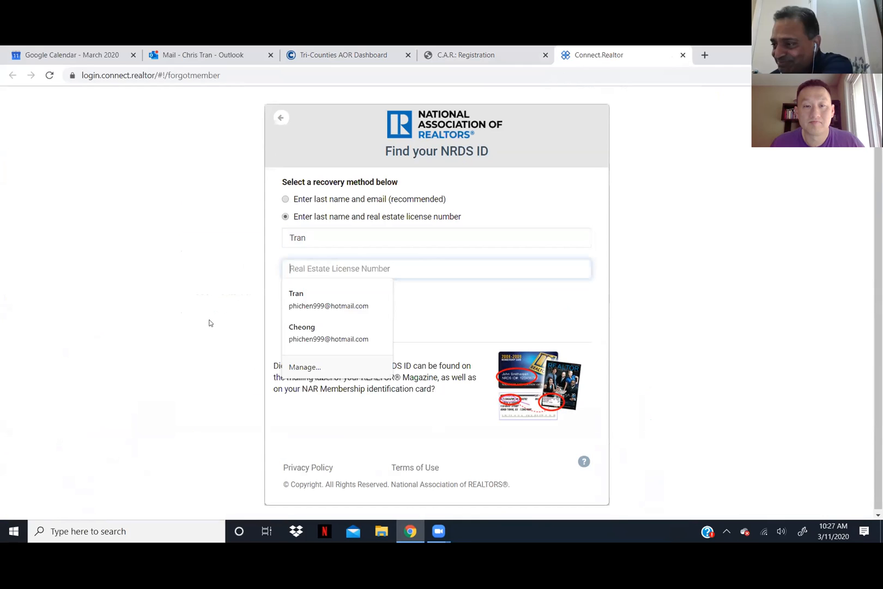
click(166, 331)
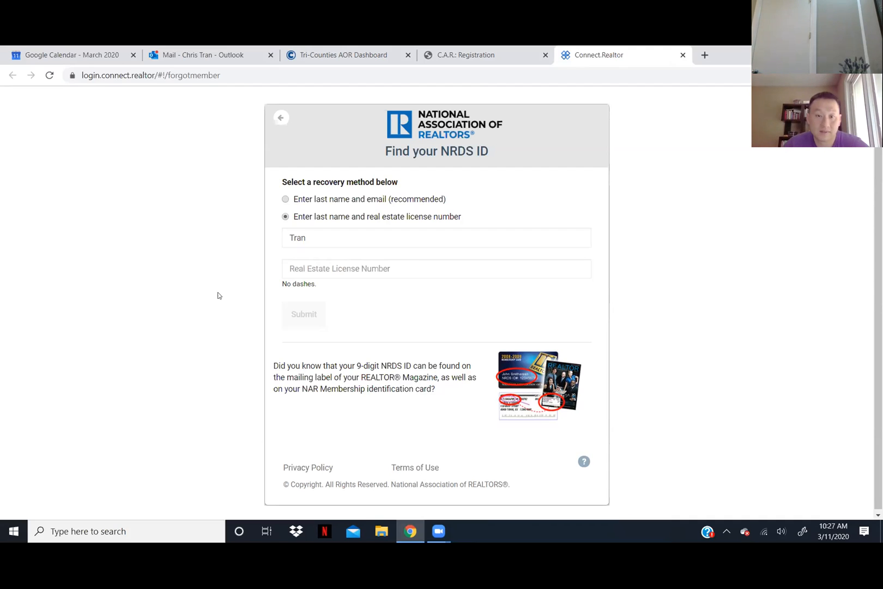
click(299, 263)
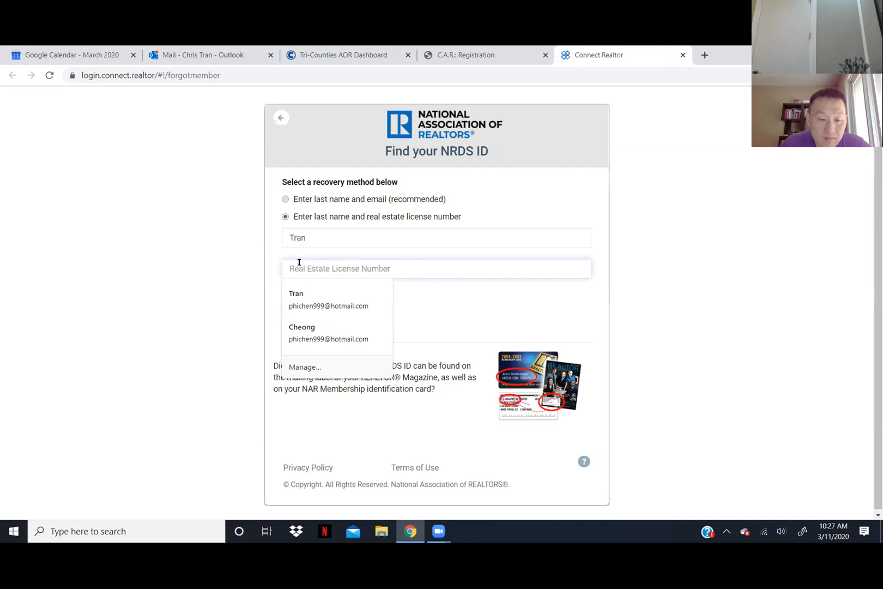
text(02093824)
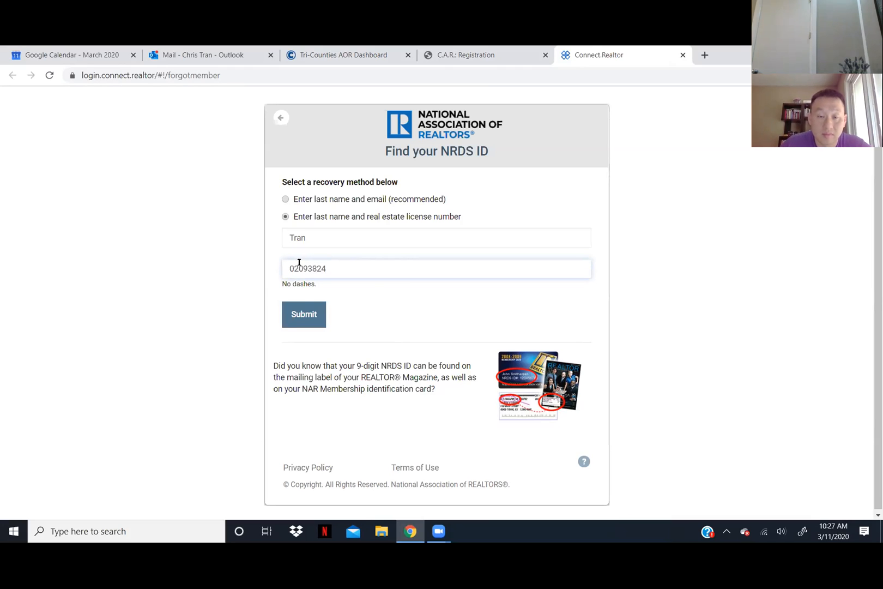
click(303, 315)
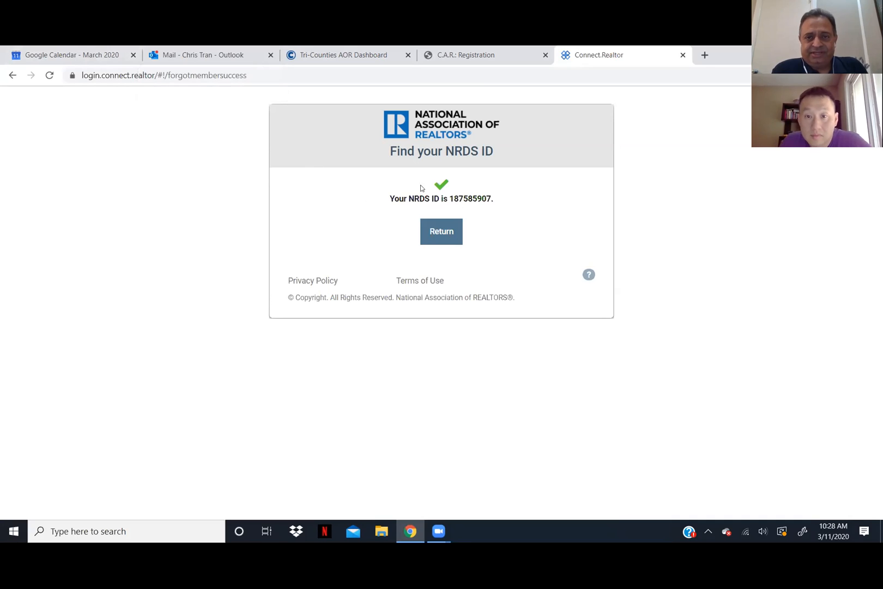
- Copy the returned NRDS ID and close the Connect.Realtor tab
drag(449, 198, 492, 198)
right_click(478, 198)
click(497, 205)
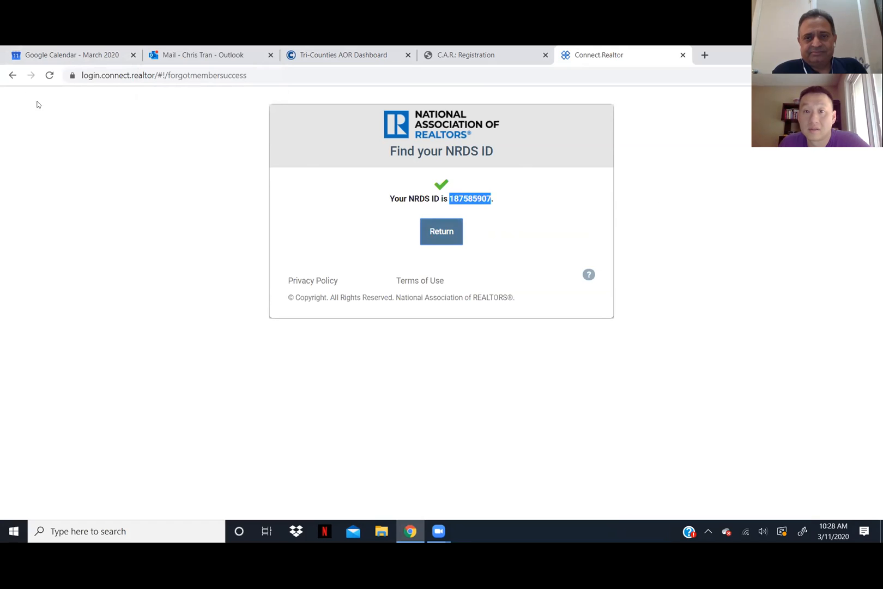
click(12, 75)
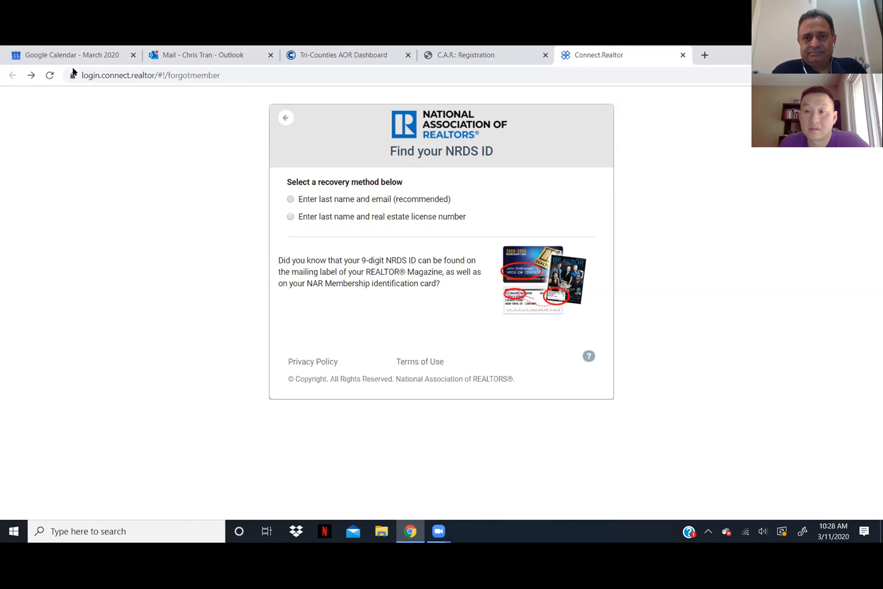
click(683, 55)
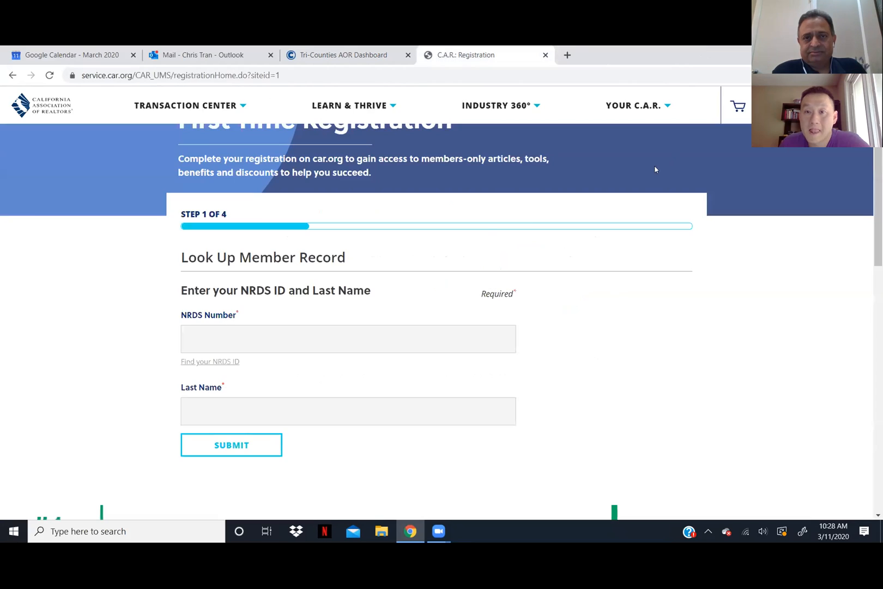
- Paste the NRDS ID, fill the last name from autofill, and submit the member lookup
click(215, 339)
right_click(216, 339)
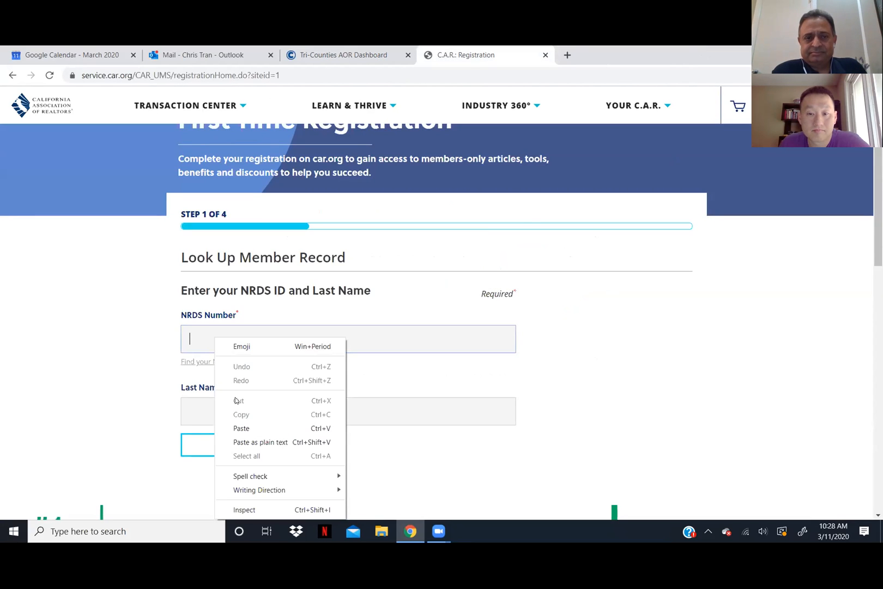
click(241, 428)
click(229, 412)
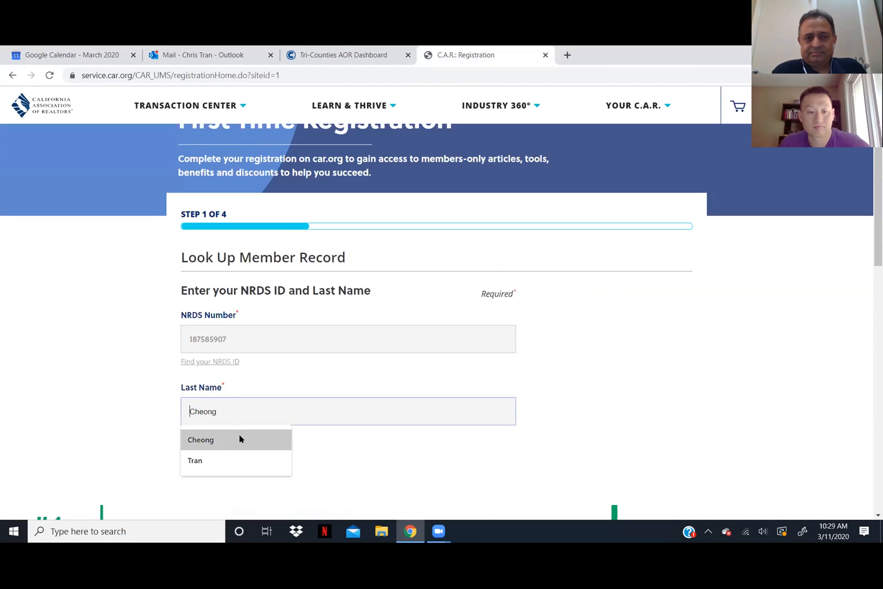
click(213, 461)
click(254, 446)
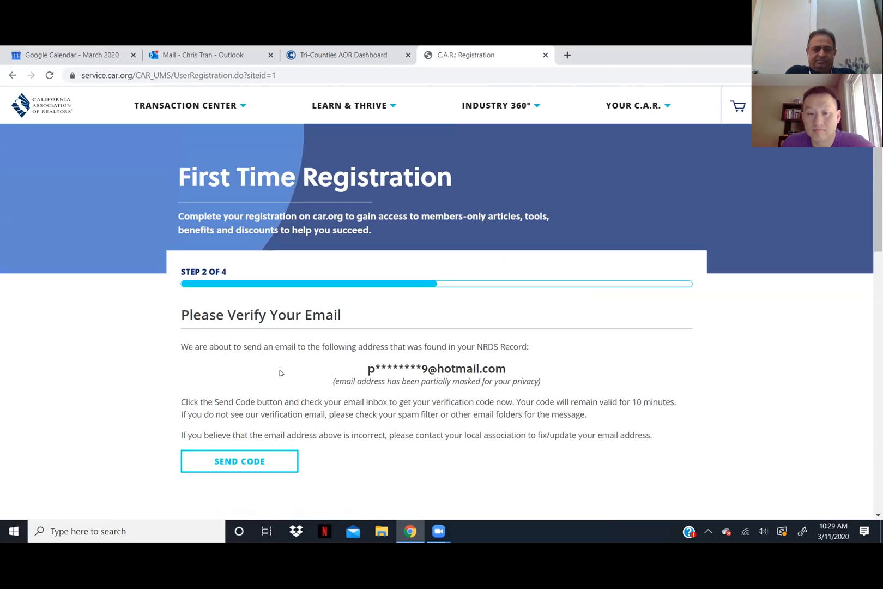
- Send the email verification code and enter the received code to continue
scroll(90, 396, down, 1)
click(240, 404)
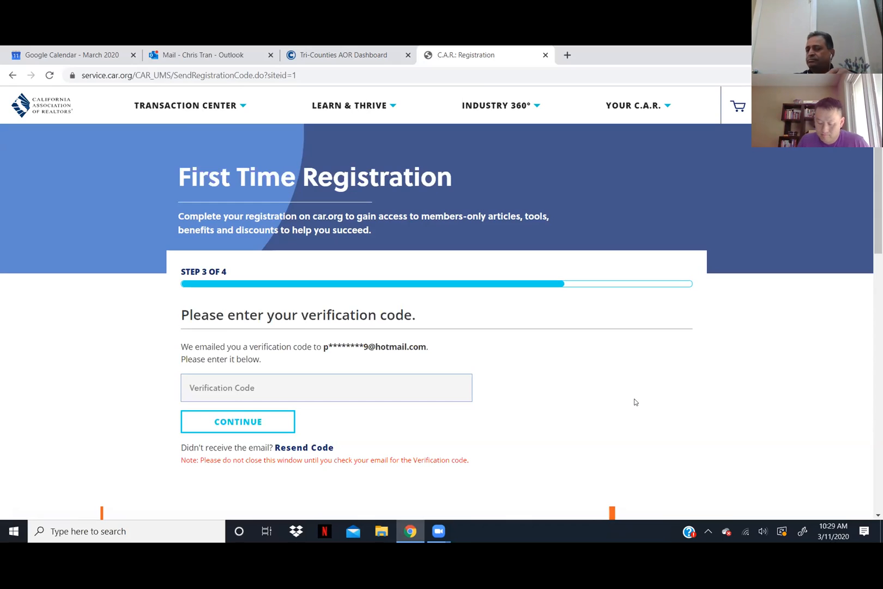
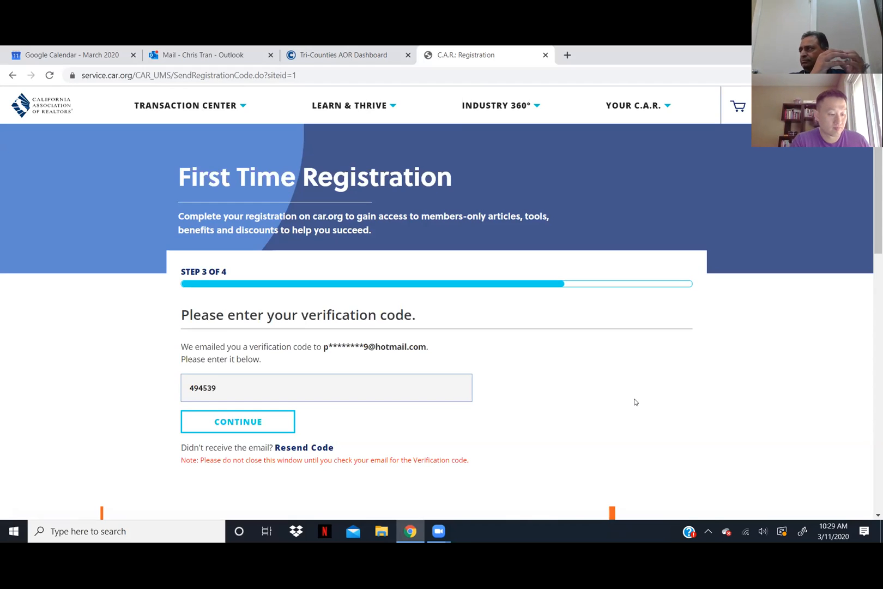
click(289, 420)
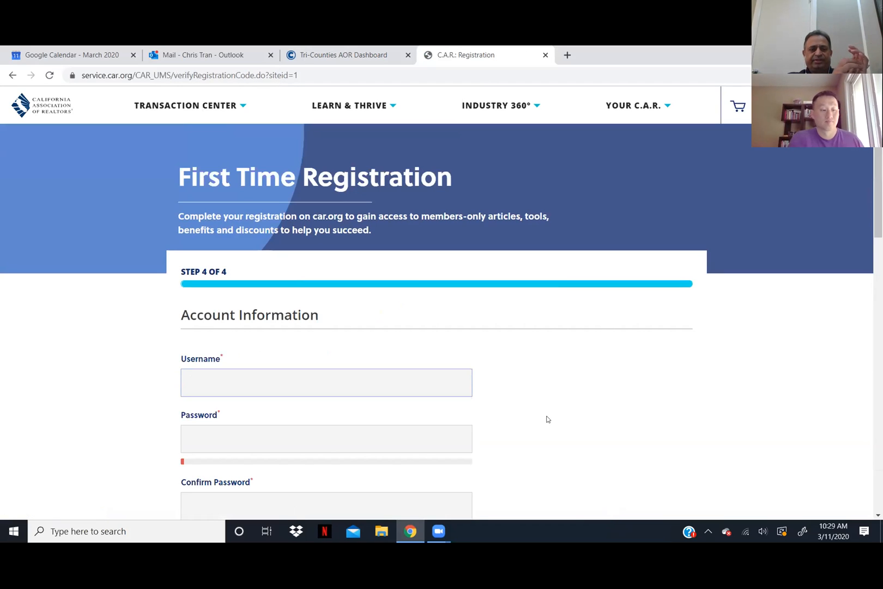
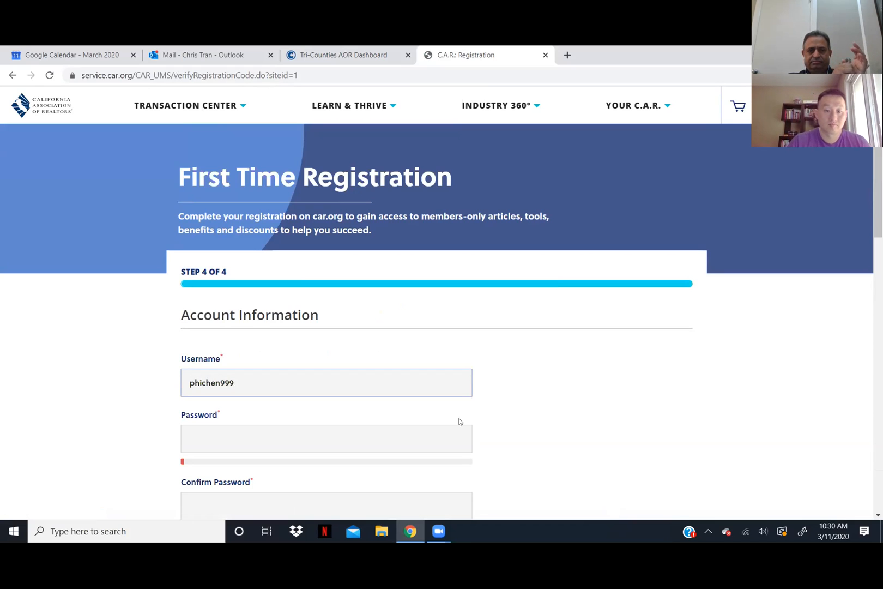
- Enter a username, the password and its confirmation, accept the EULA, and submit
click(347, 439)
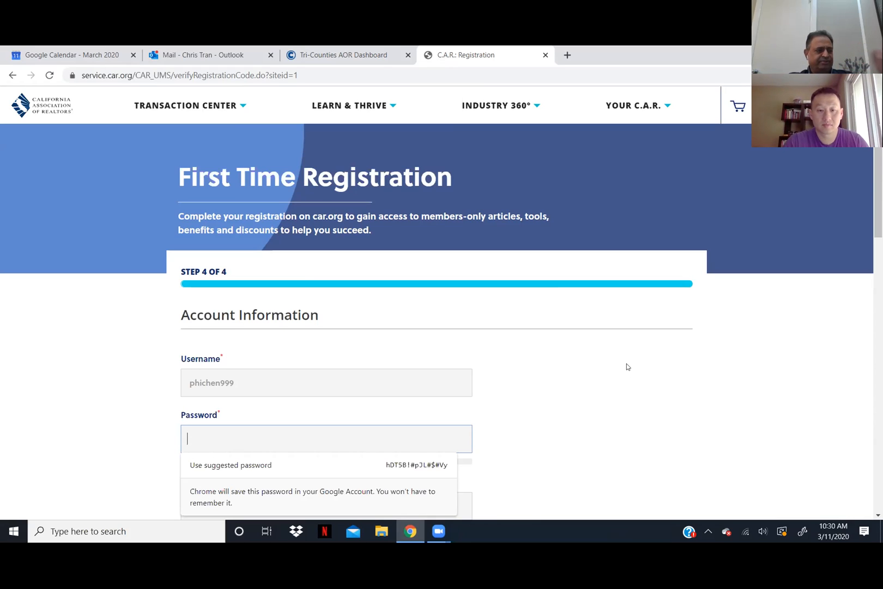
text(••••••••)
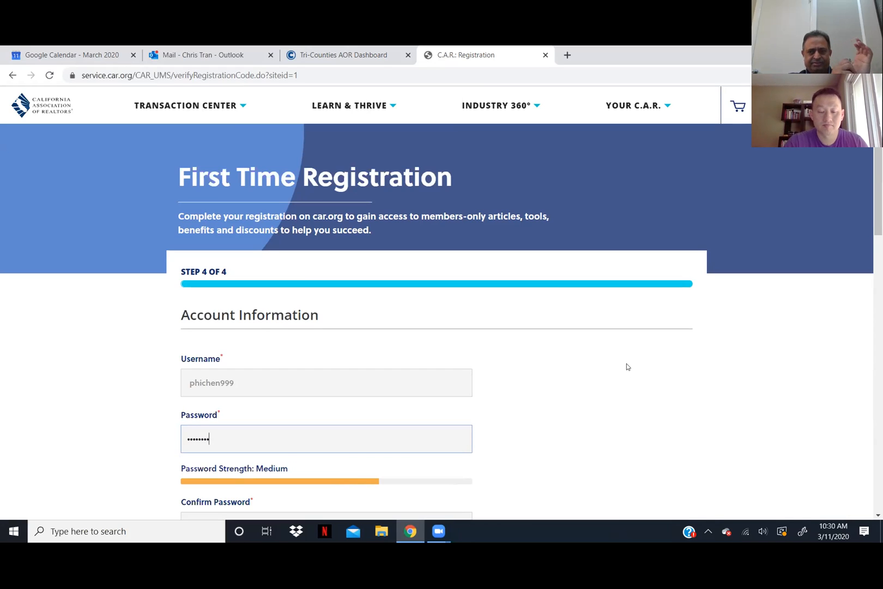
text(•••)
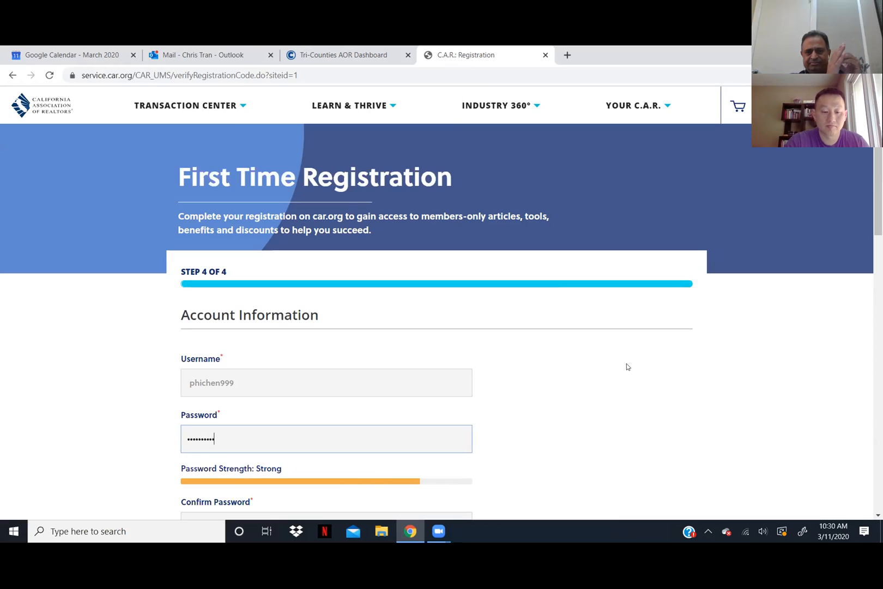
text(•)
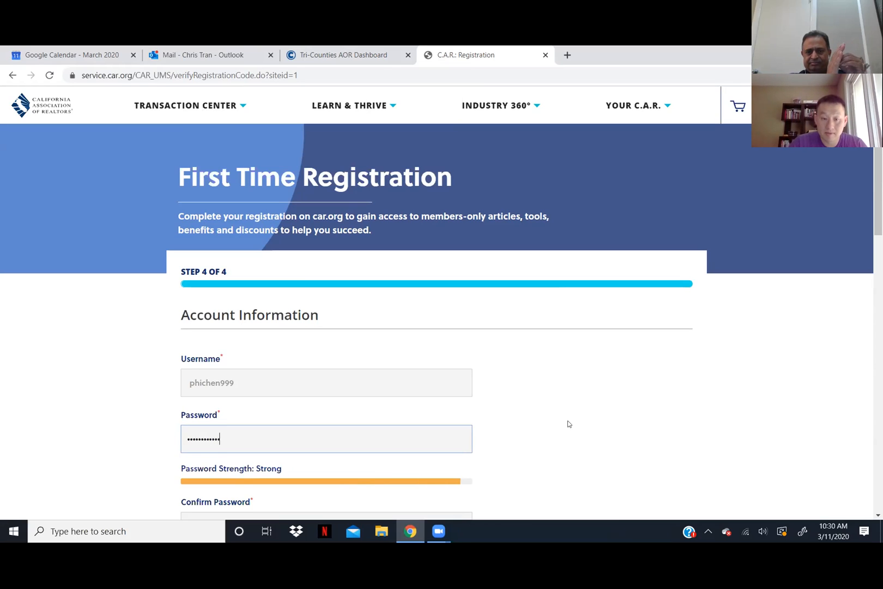
scroll(568, 420, down, 2)
click(333, 409)
text(••••••••••••)
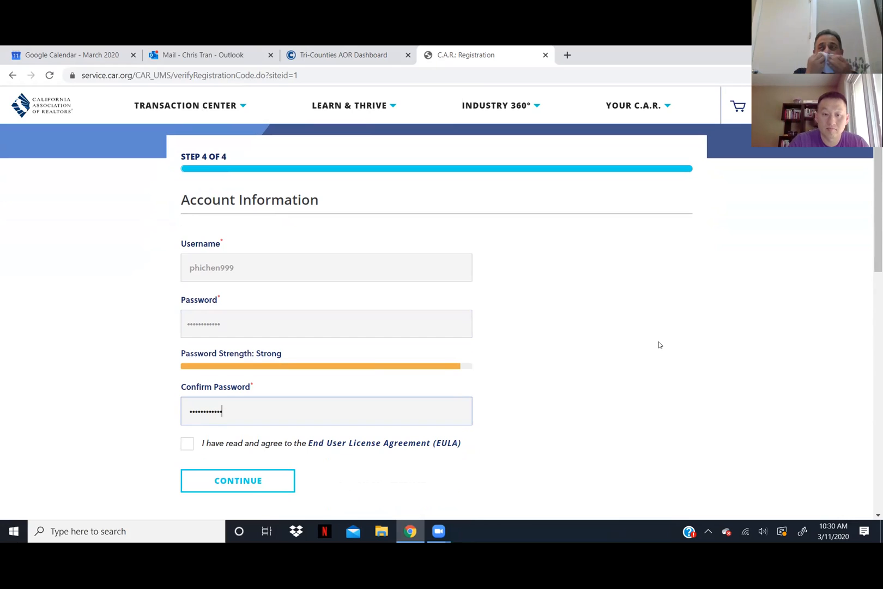
click(187, 445)
click(286, 481)
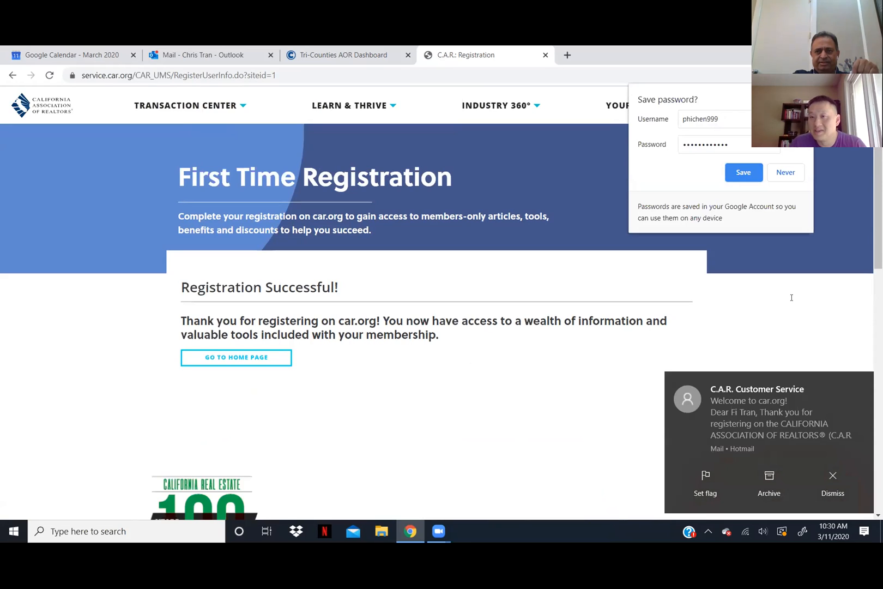
- Save the new login in Chrome and go from the car.org home page to sign-in
click(745, 172)
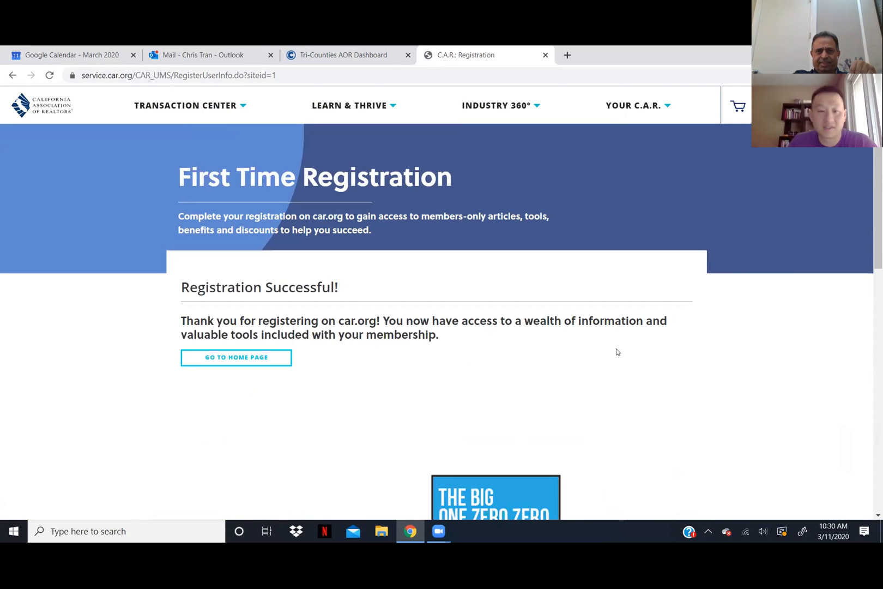
click(255, 356)
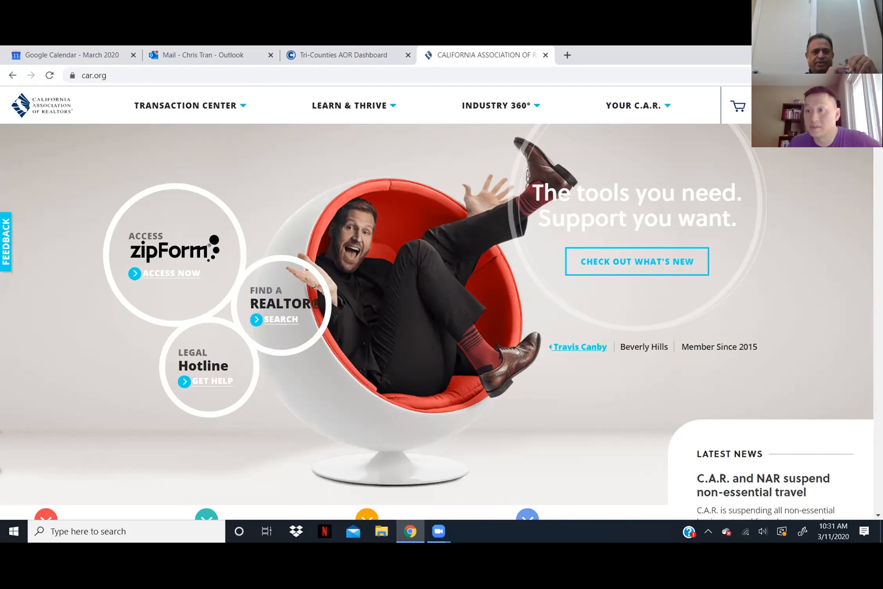
click(785, 105)
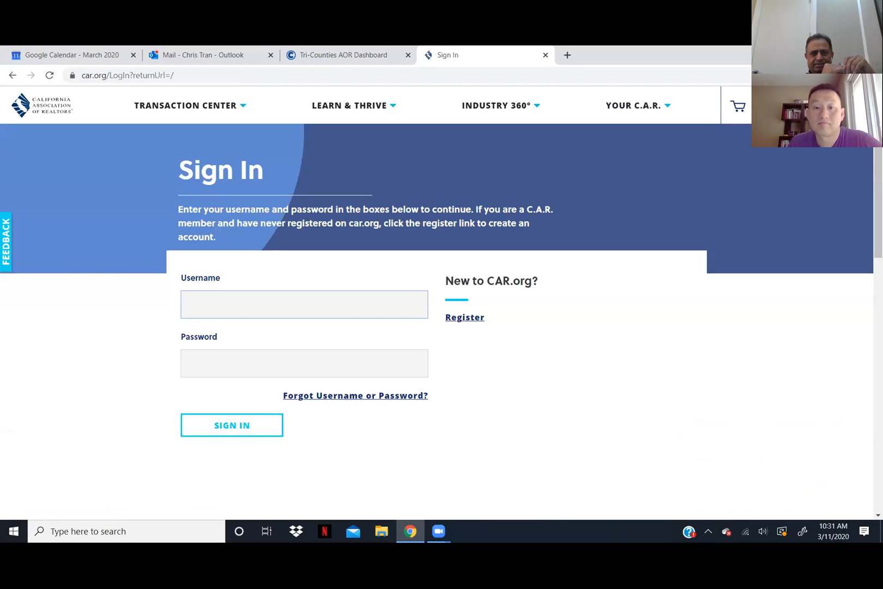
click(12, 75)
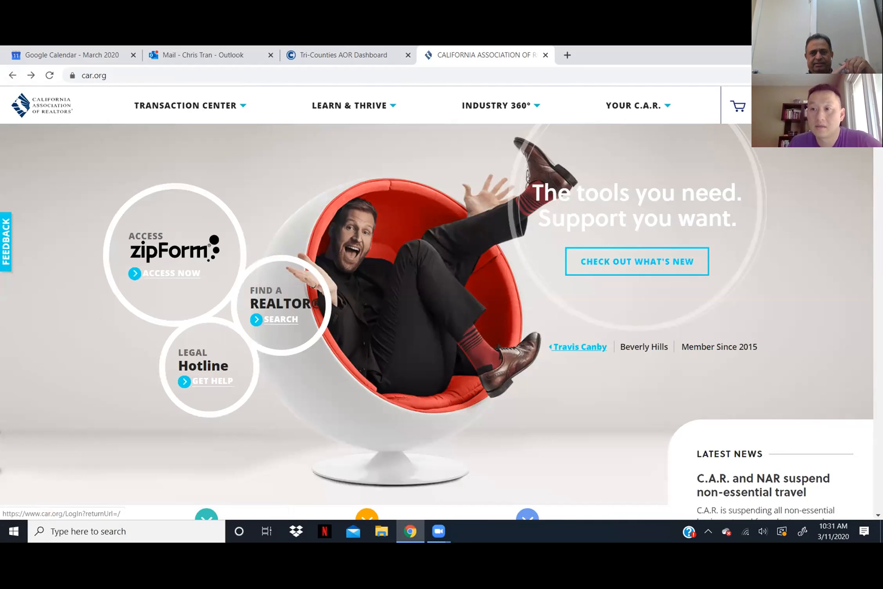
click(790, 106)
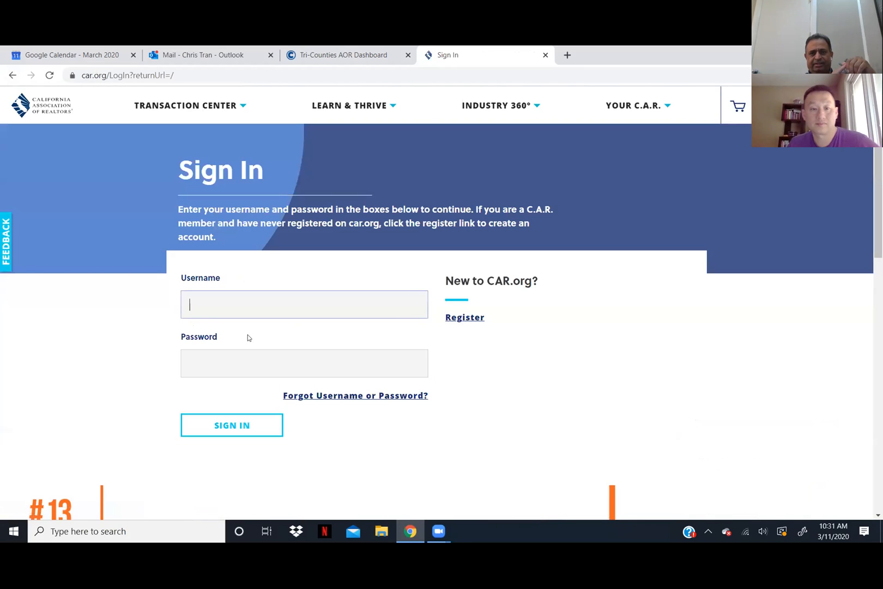
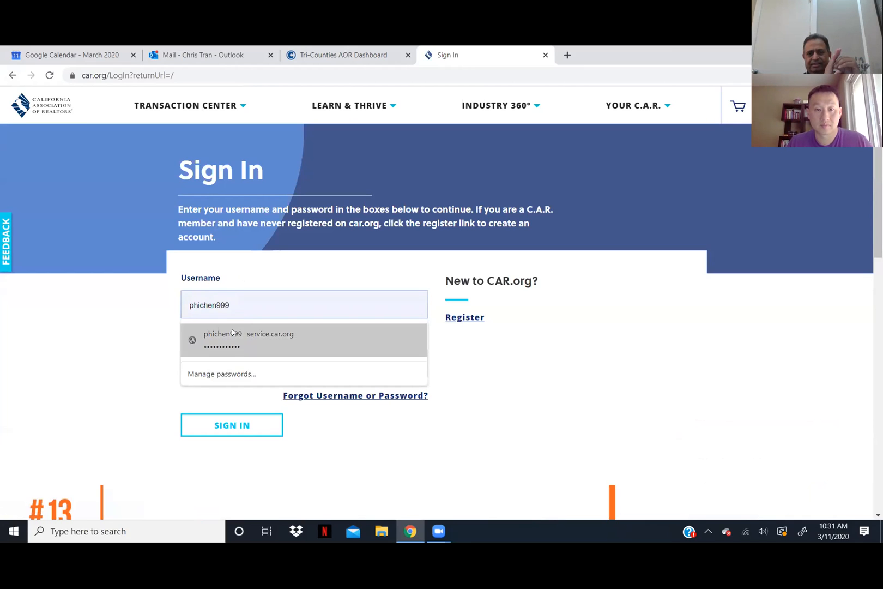
- Sign in to car.org with the saved credentials and continue through the zipForm link
click(232, 334)
click(273, 426)
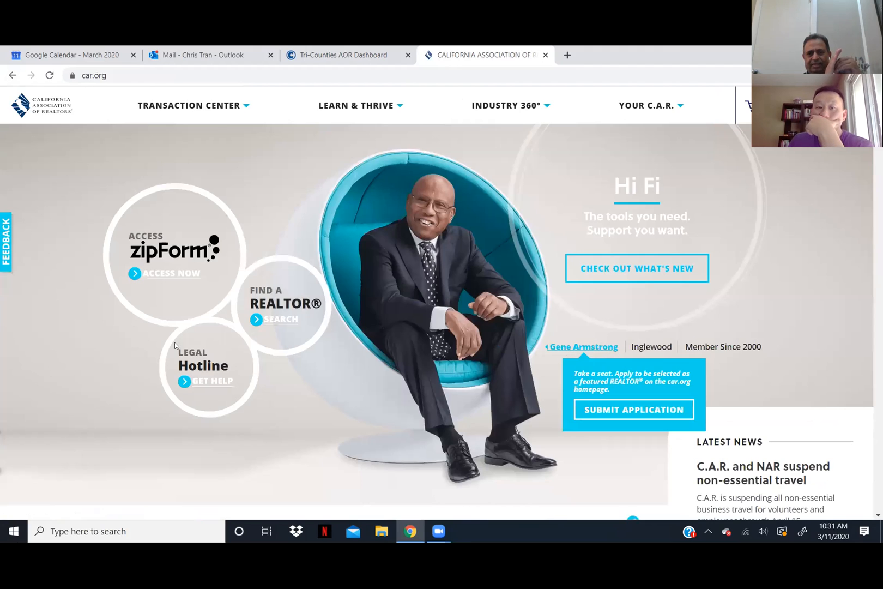
click(175, 258)
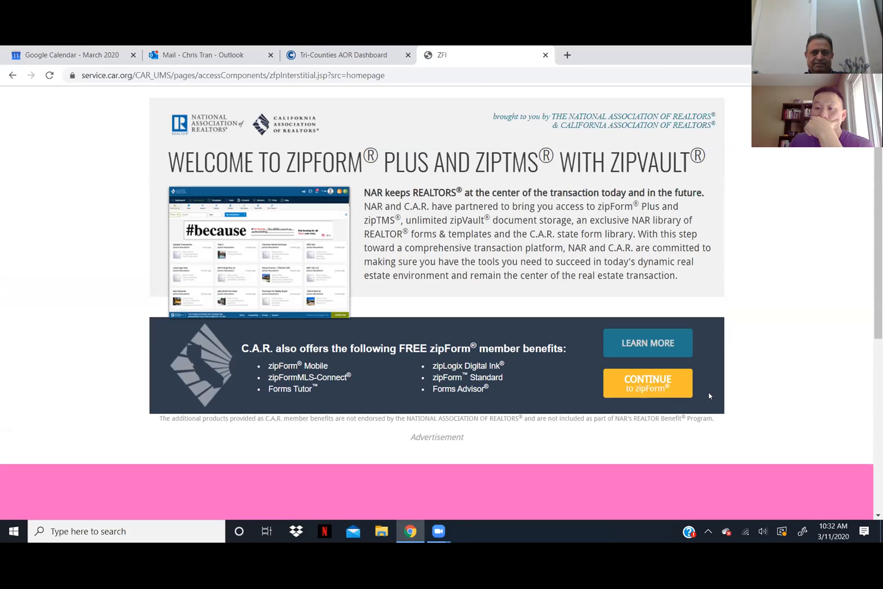
click(649, 383)
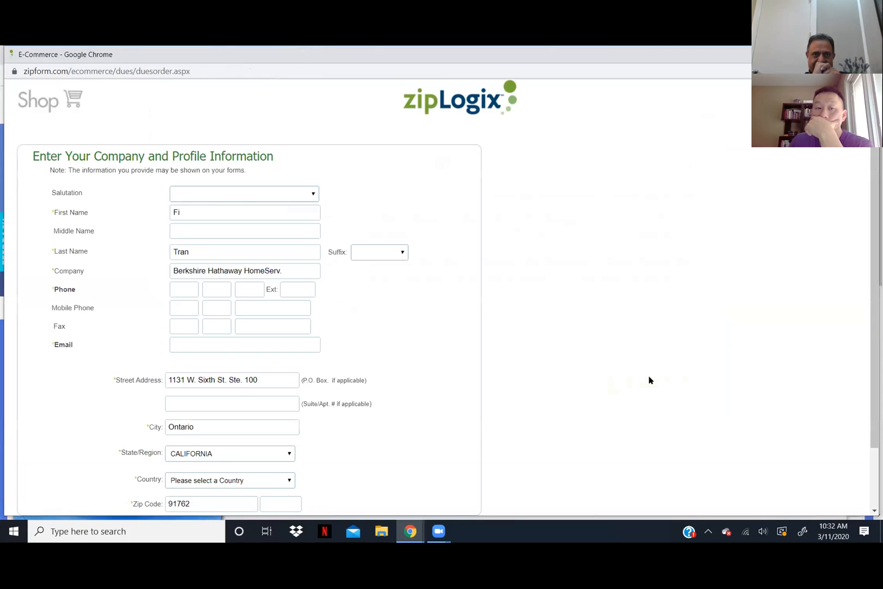
- Correct the first name entry, then autofill phone, e-mail and address from Chrome's saved contact
click(206, 211)
text(Fi )
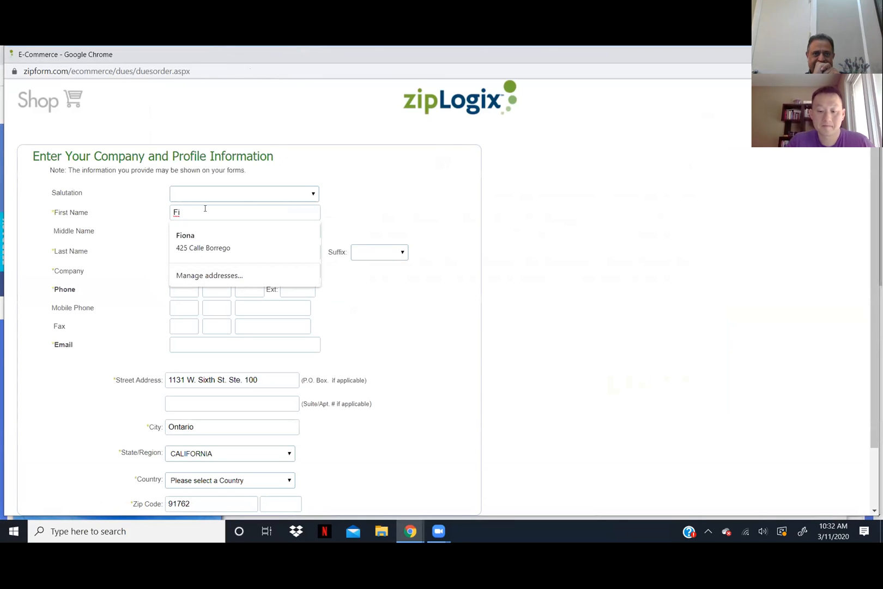
text("Chris)
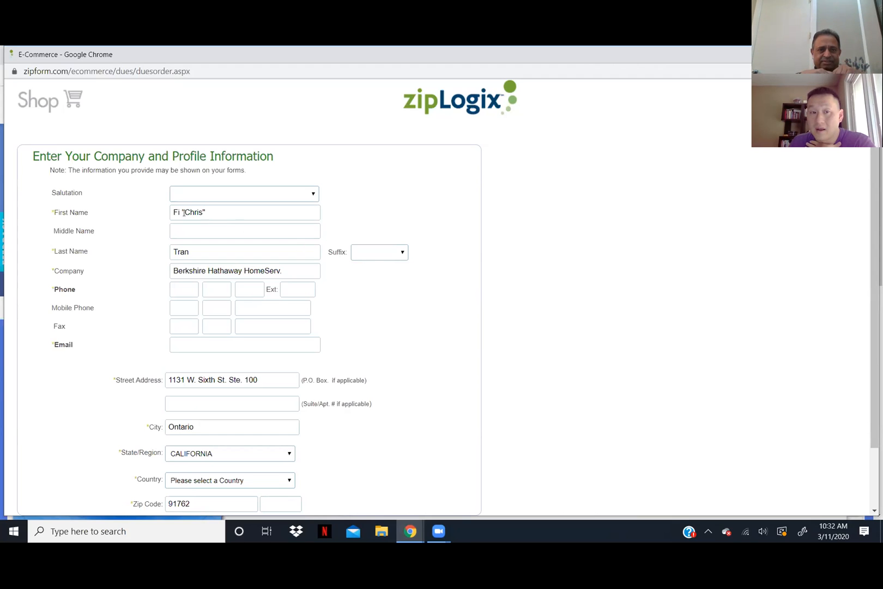
key(BackSpace)
key(BackSpace)
key(BackSpace)
key(BackSpace)
key(BackSpace)
key(BackSpace)
key(BackSpace)
key(BackSpace)
key(BackSpace)
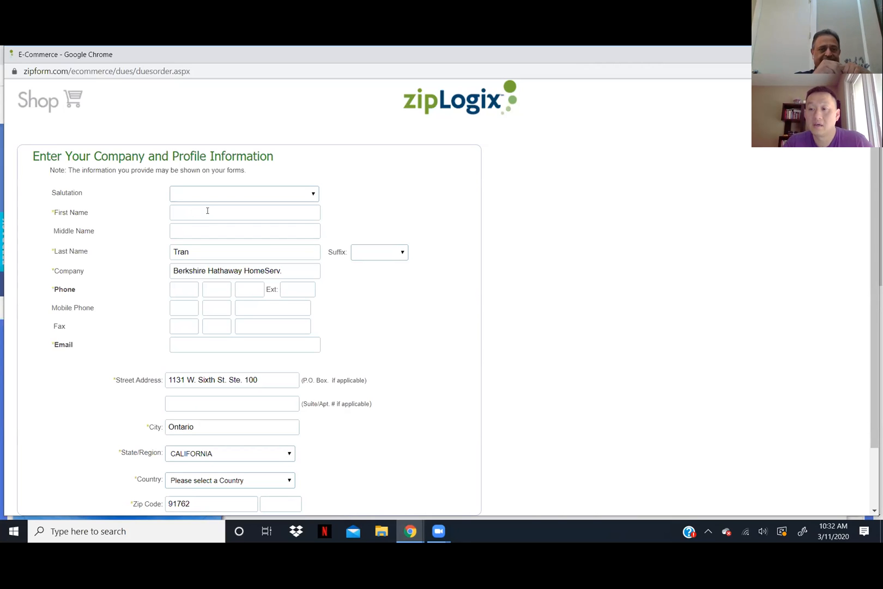
text(Fi)
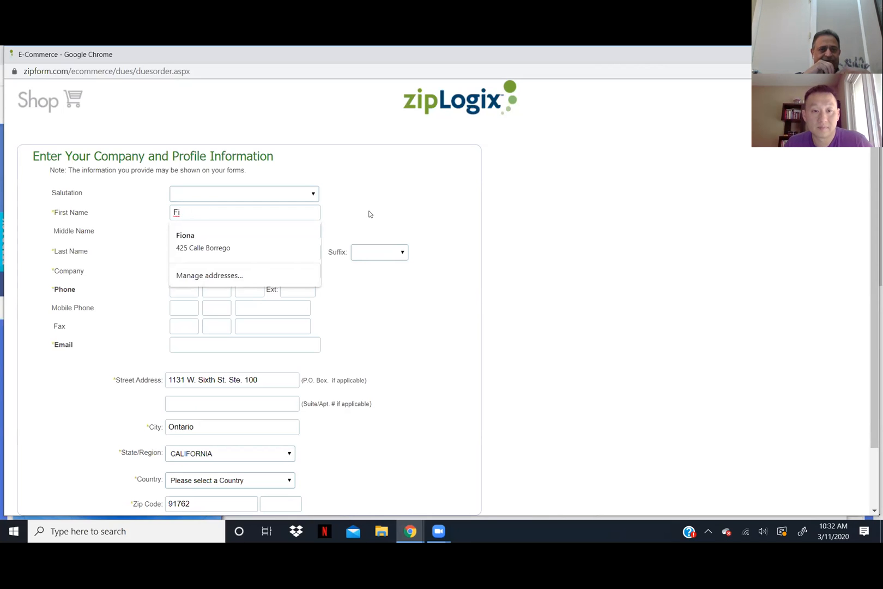
click(366, 221)
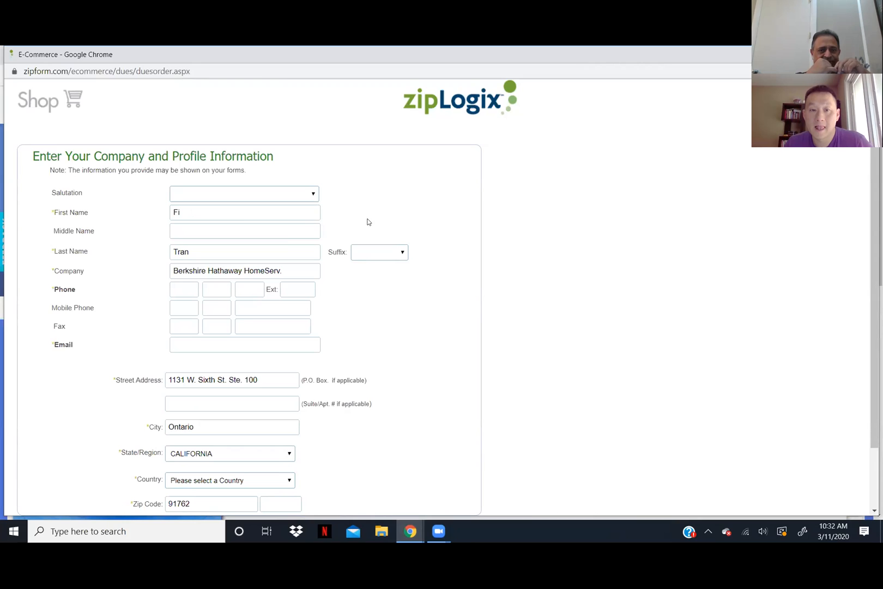
click(185, 292)
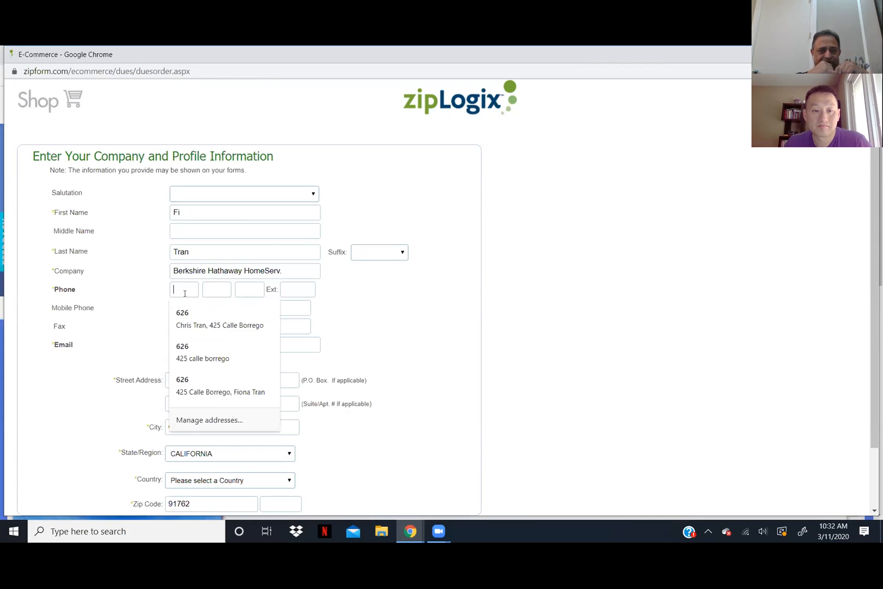
click(182, 312)
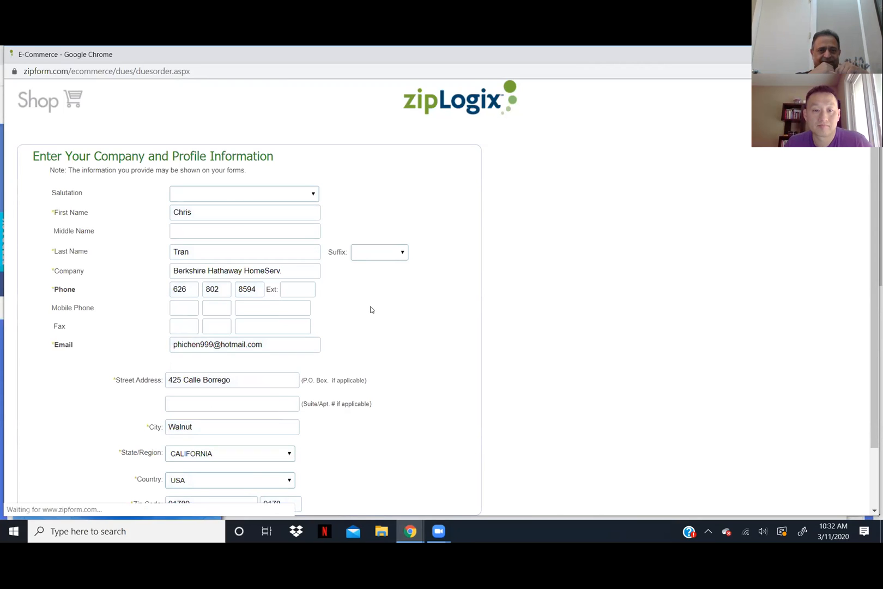
- Erase the Phone boxes and fill the Mobile Phone area code from a saved autofill suggestion
click(195, 287)
key(BackSpace)
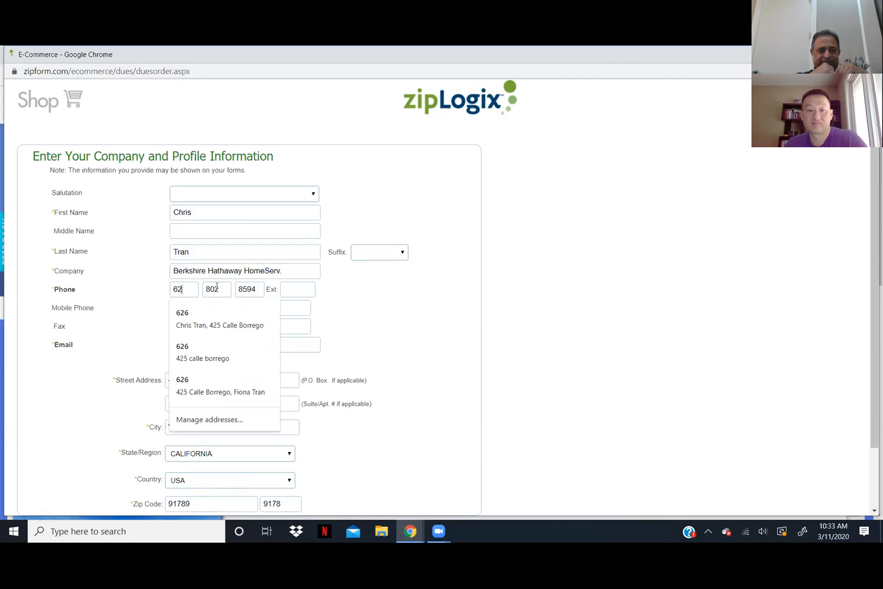
key(BackSpace)
key(BackSpace)
click(217, 288)
key(BackSpace)
key(BackSpace)
key(BackSpace)
click(256, 290)
key(BackSpace)
key(BackSpace)
click(248, 315)
click(175, 307)
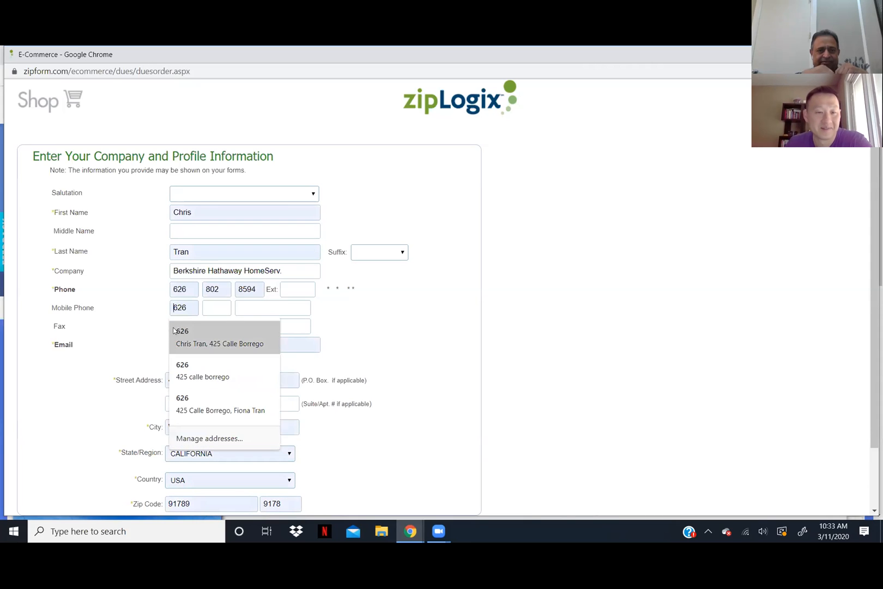
click(175, 331)
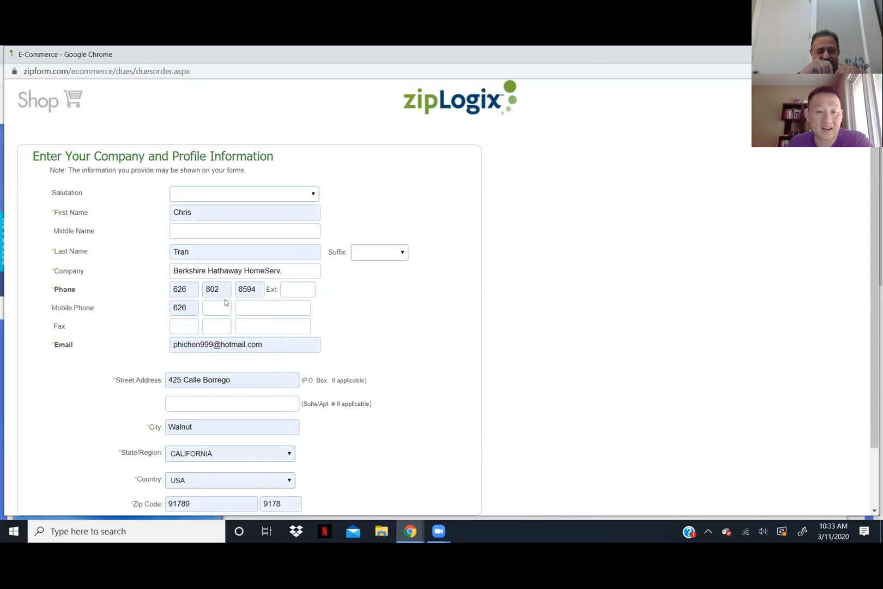
- Clear the area code, middle and last Phone boxes again so Phone is empty
click(196, 289)
key(BackSpace)
key(BackSpace)
key(BackSpace)
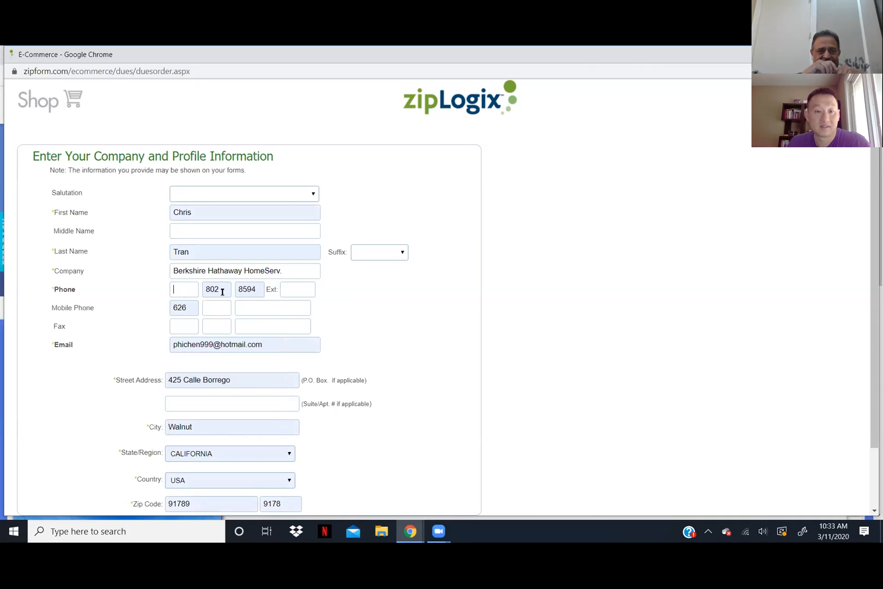
click(221, 290)
key(BackSpace)
key(BackSpace)
key(BackSpace)
click(250, 290)
key(BackSpace)
key(BackSpace)
key(BackSpace)
key(BackSpace)
- Enter the rest of the agent's number into the middle and last Mobile Phone boxes
click(218, 307)
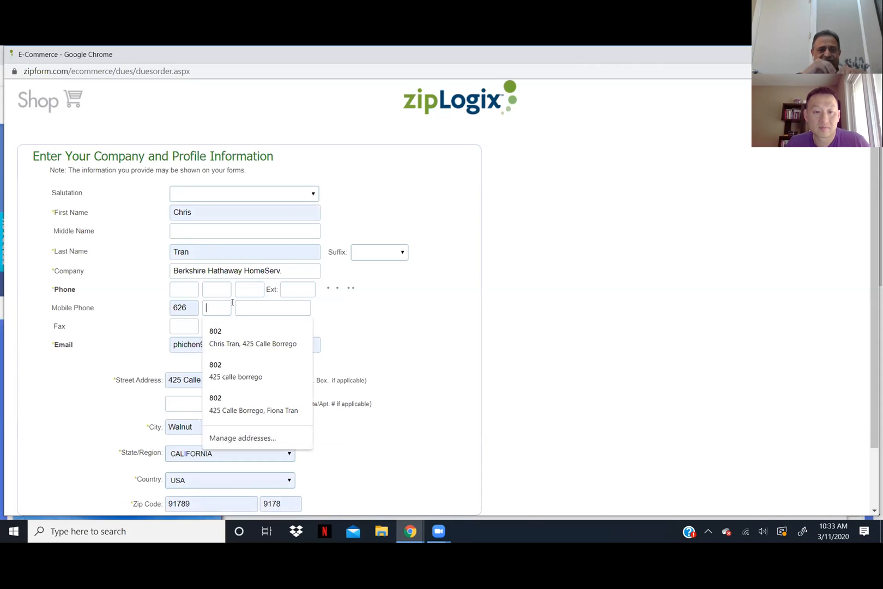
text(802)
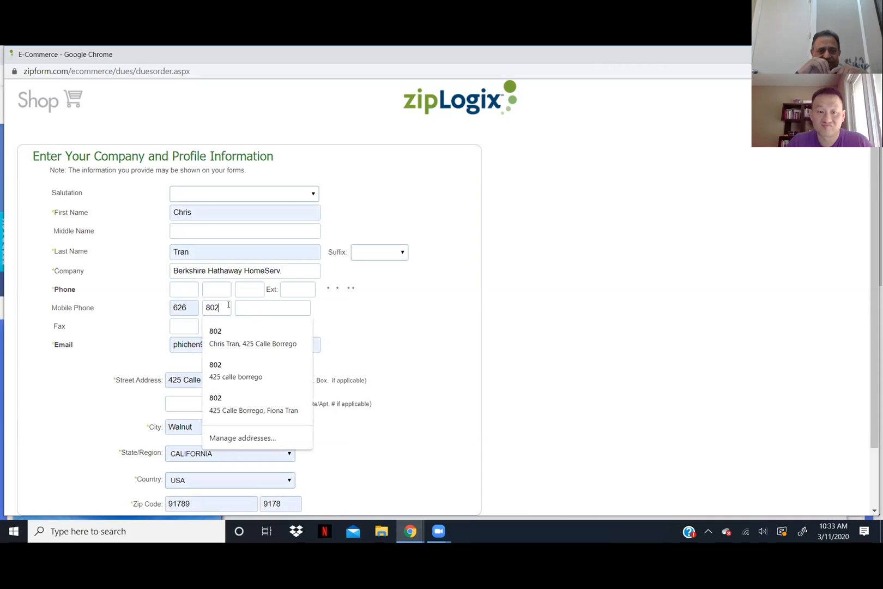
key(Tab)
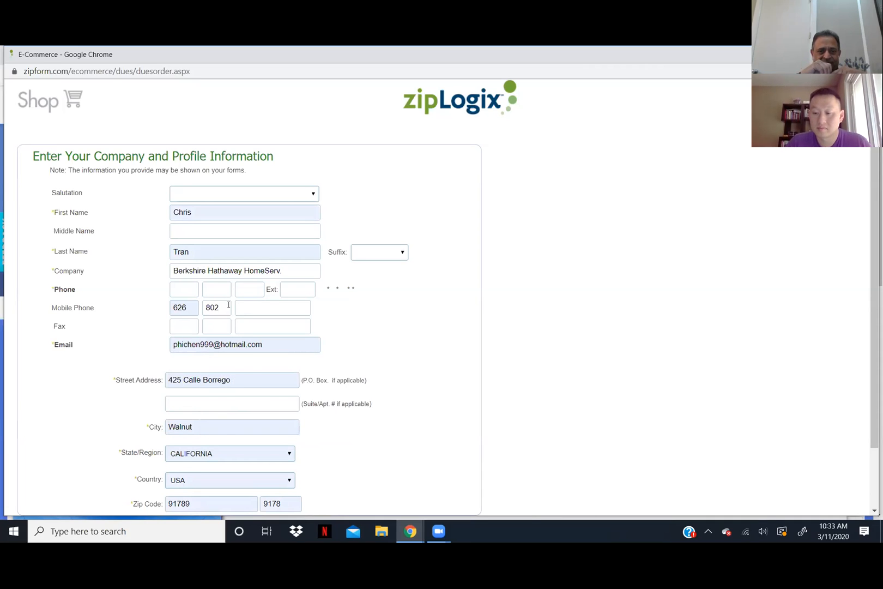
text(8594)
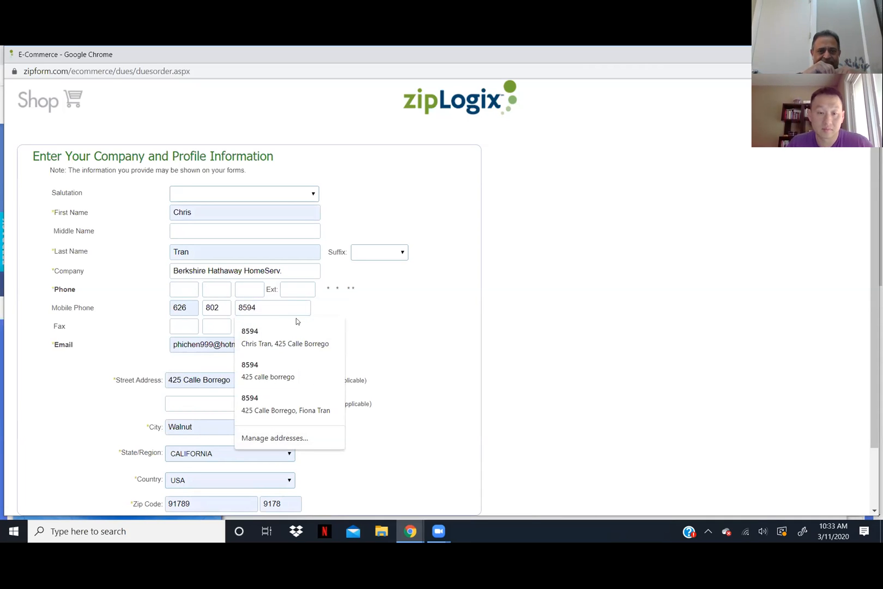
click(410, 322)
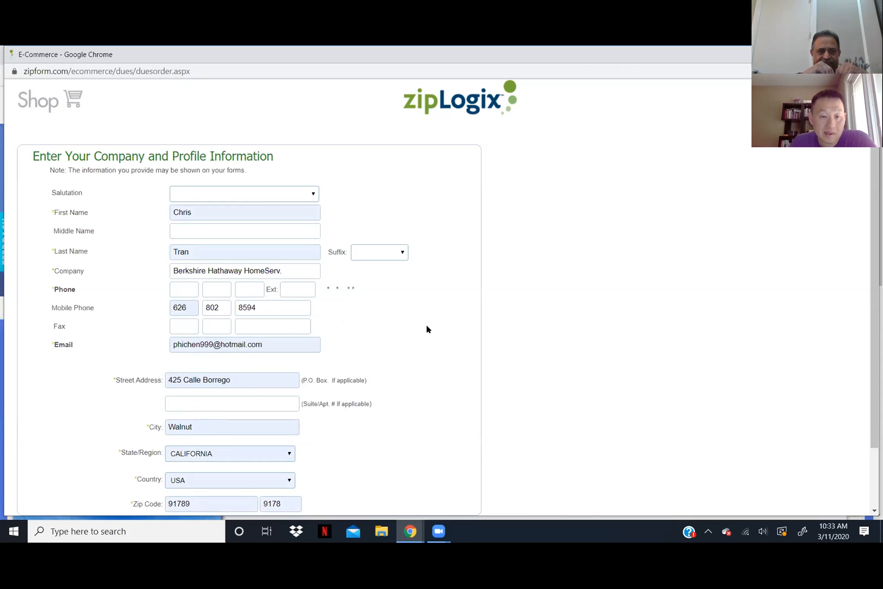
scroll(425, 334, down, 2)
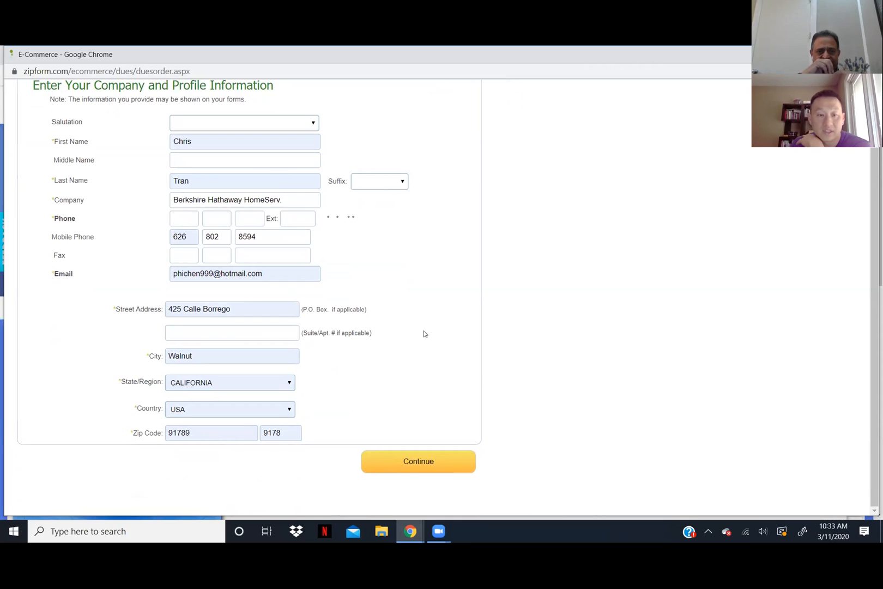
- Replace the street address and city with the agent's office address
click(248, 310)
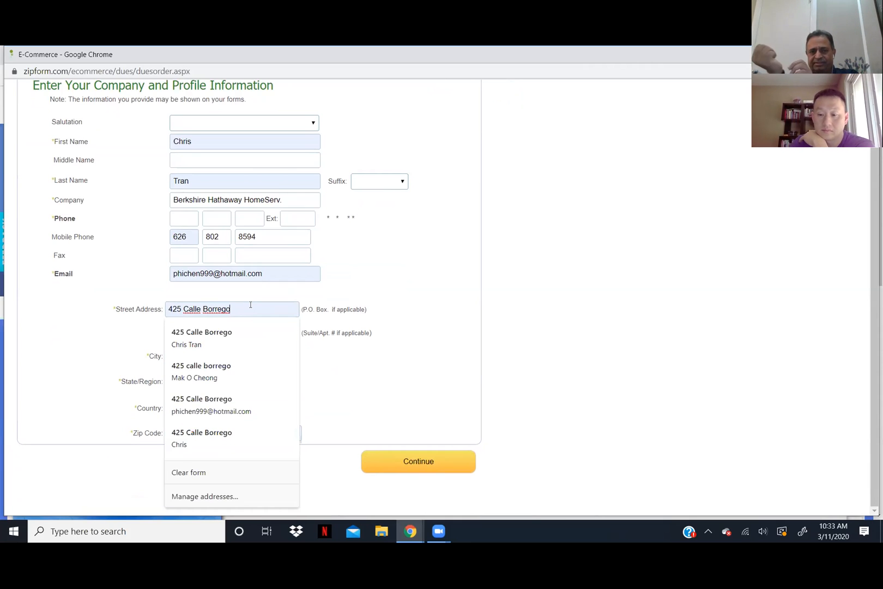
key(BackSpace)
key(BackSpace)
key(BackSpace)
key(BackSpace)
key(BackSpace)
key(BackSpace)
key(BackSpace)
key(BackSpace)
key(BackSpace)
key(BackSpace)
key(BackSpace)
key(BackSpace)
key(BackSpace)
key(BackSpace)
key(BackSpace)
key(BackSpace)
key(BackSpace)
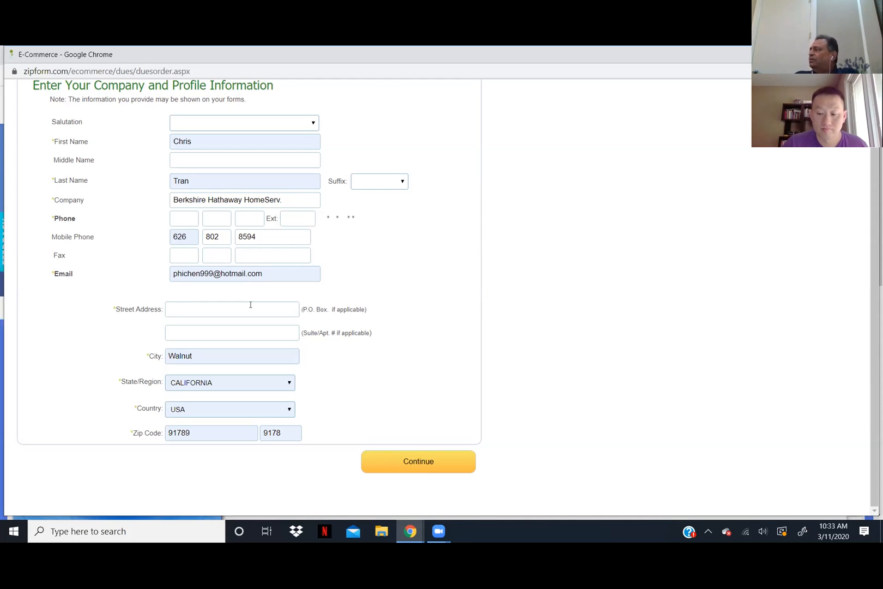
text(1270)
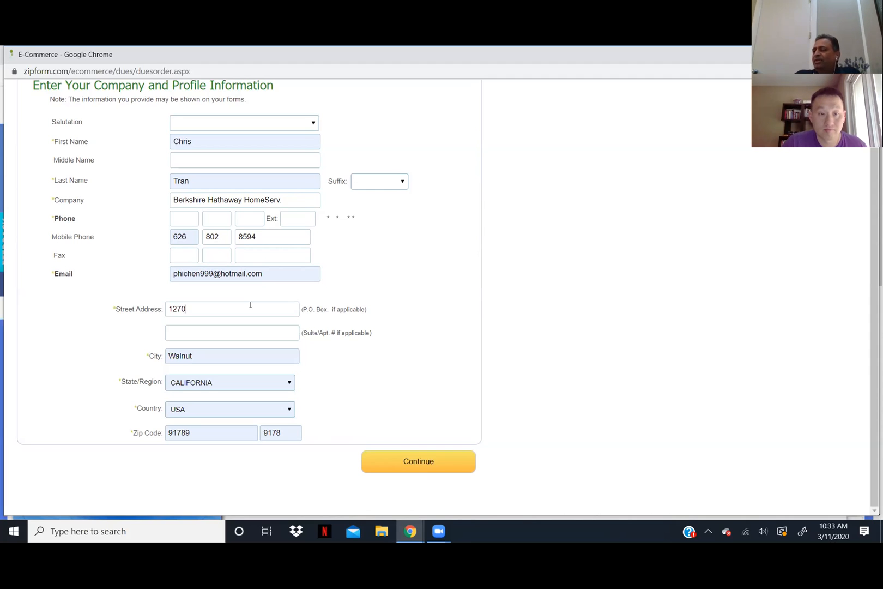
text( E)
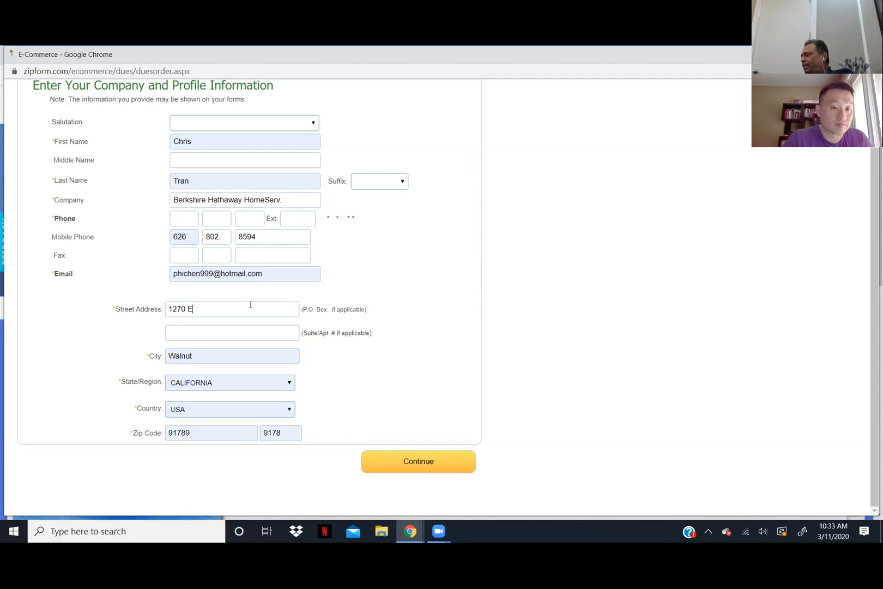
text(, 1)
key(BackSpace)
text(. Garvey s)
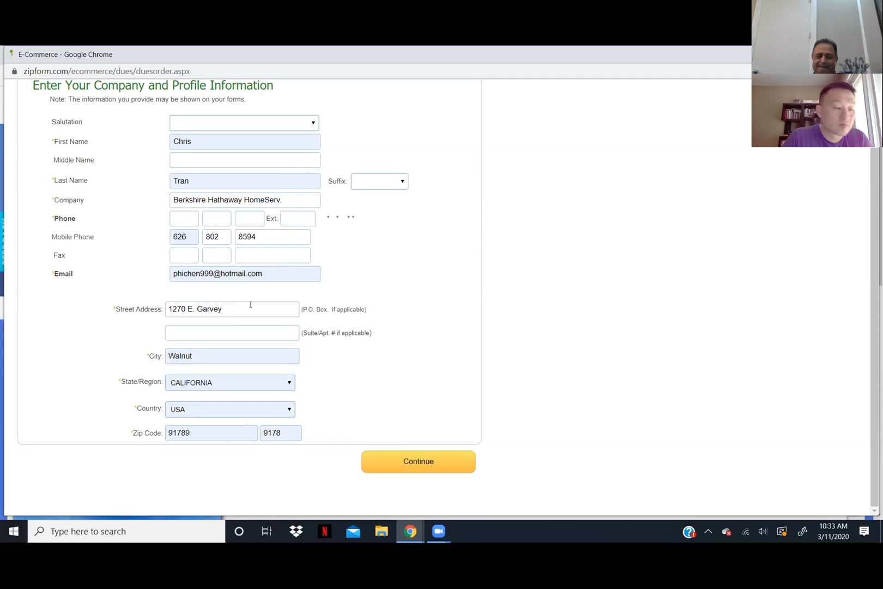
text(s)
text(S)
text(t., )
text(100)
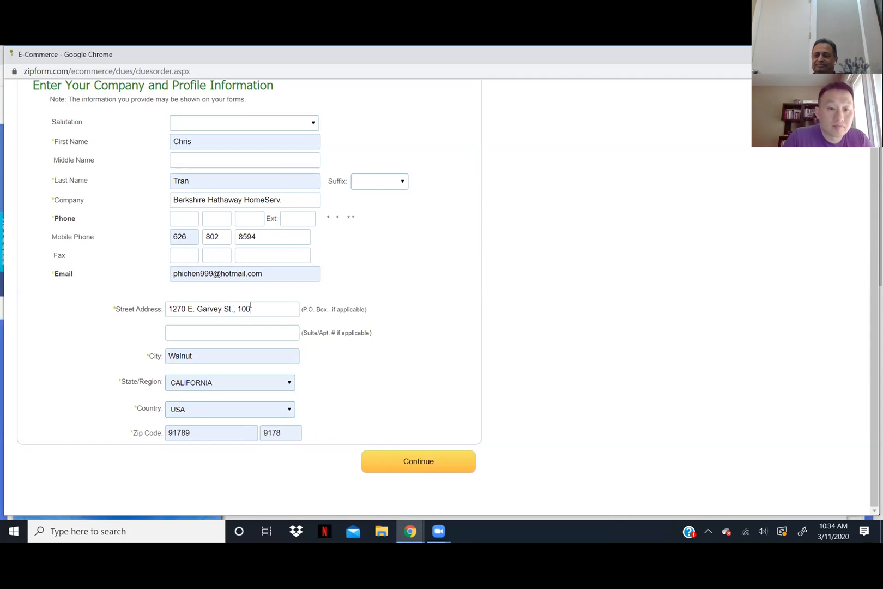
click(202, 356)
key(BackSpace)
key(BackSpace)
key(BackSpace)
key(BackSpace)
key(BackSpace)
key(BackSpace)
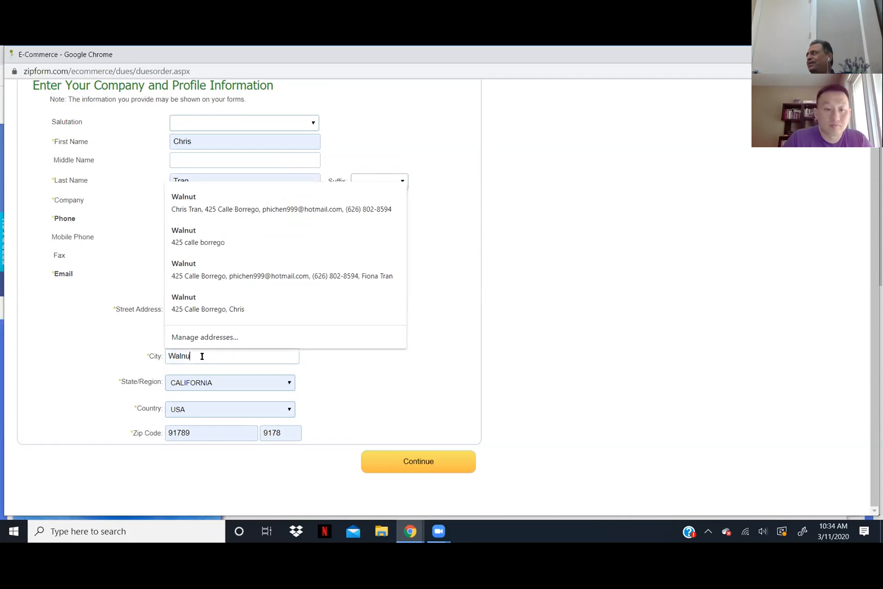
text(Covina)
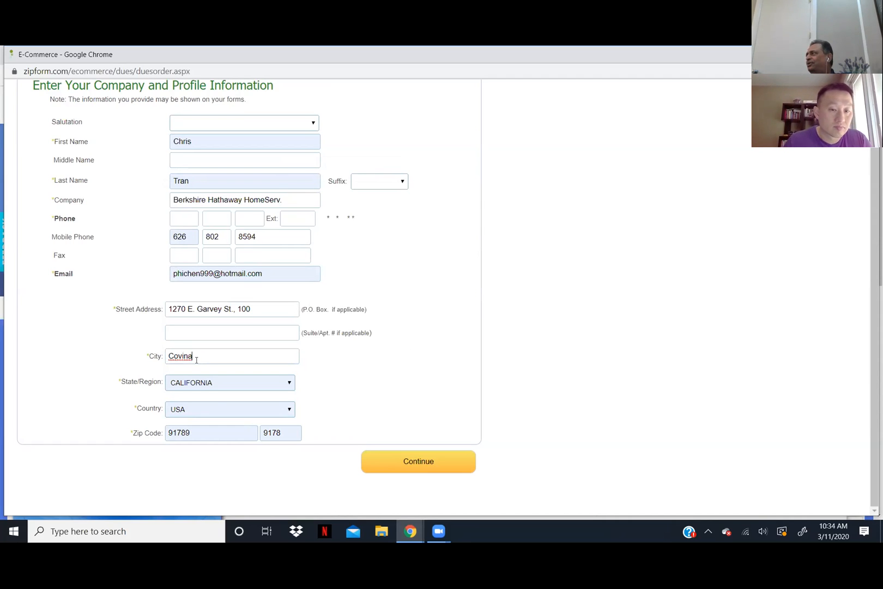
- Correct the ZIP code, empty the ZIP+4 extension box, and submit the profile
click(196, 431)
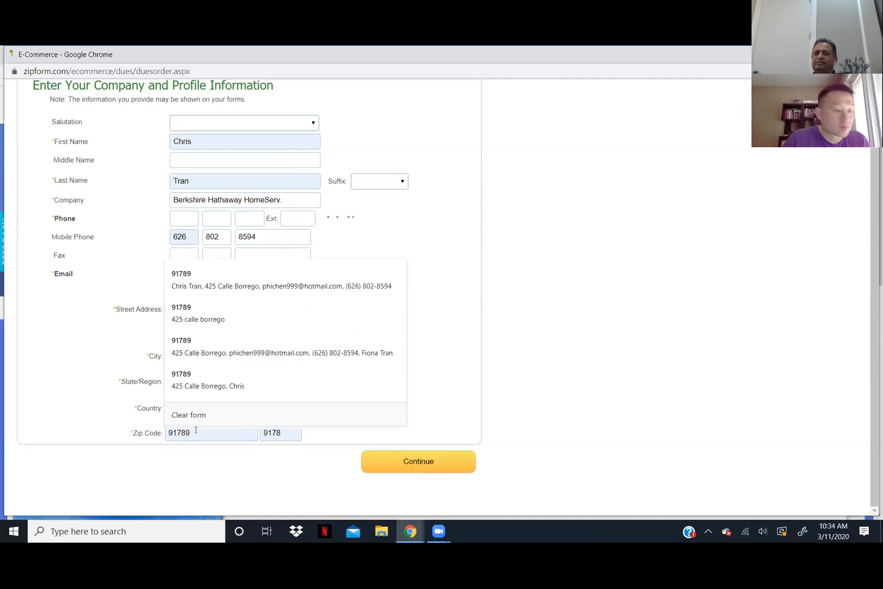
key(BackSpace)
key(BackSpace)
key(BackSpace)
key(BackSpace)
key(BackSpace)
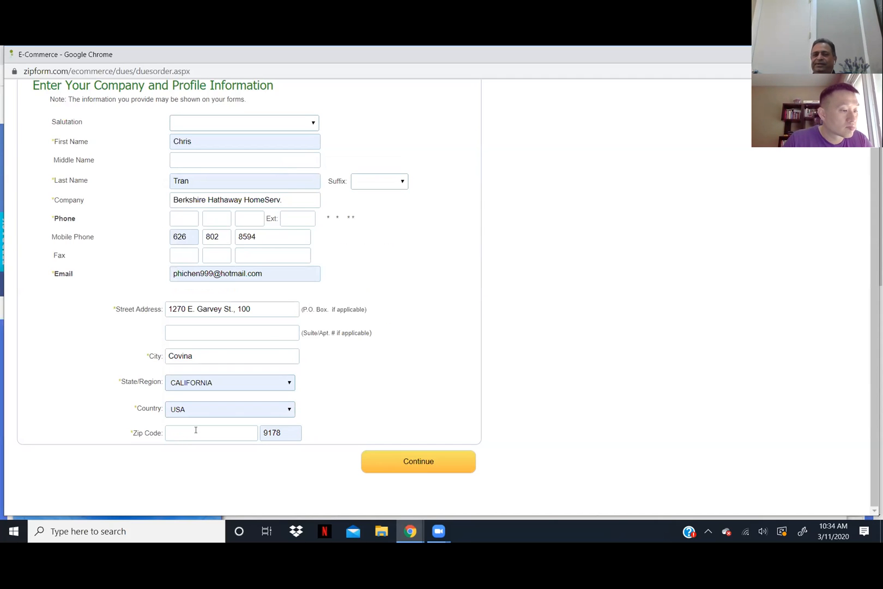
text(97)
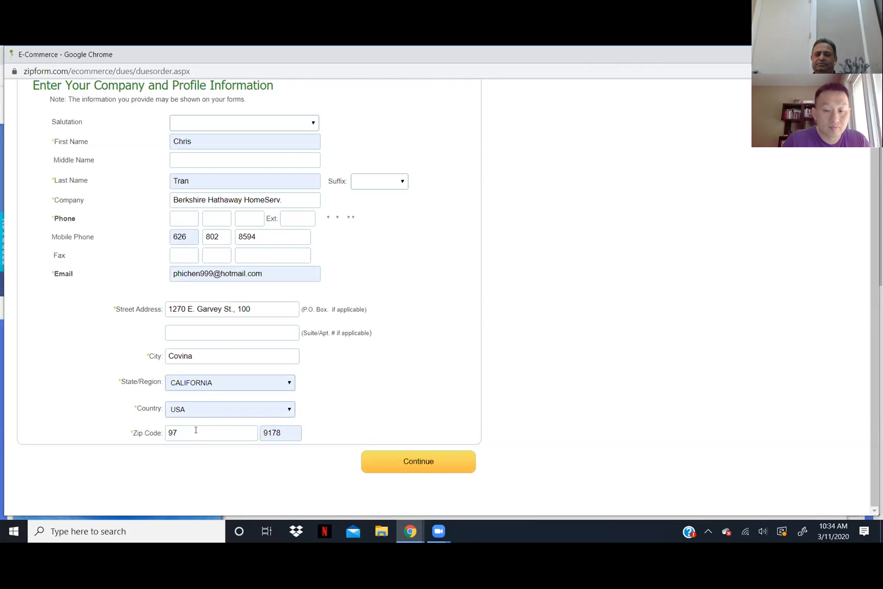
key(BackSpace)
text(1)
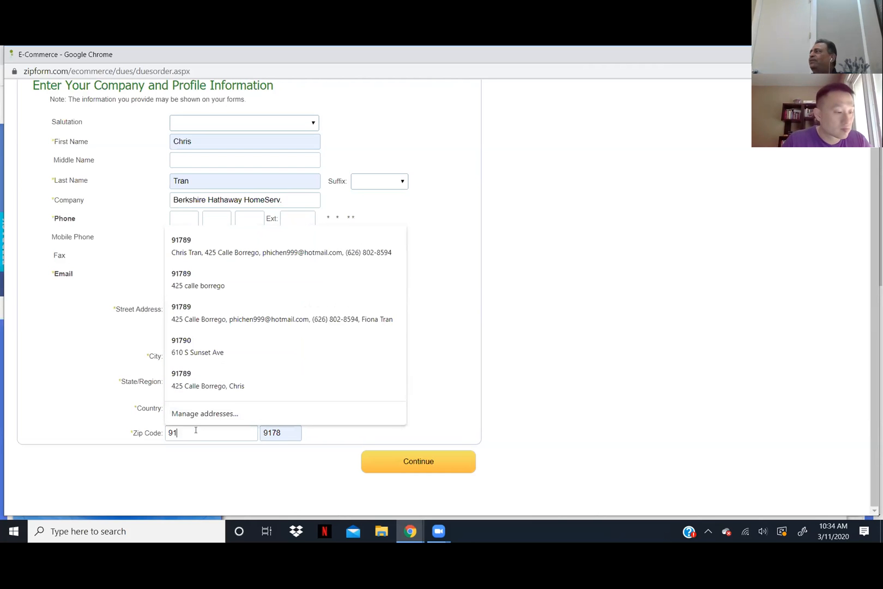
text(724)
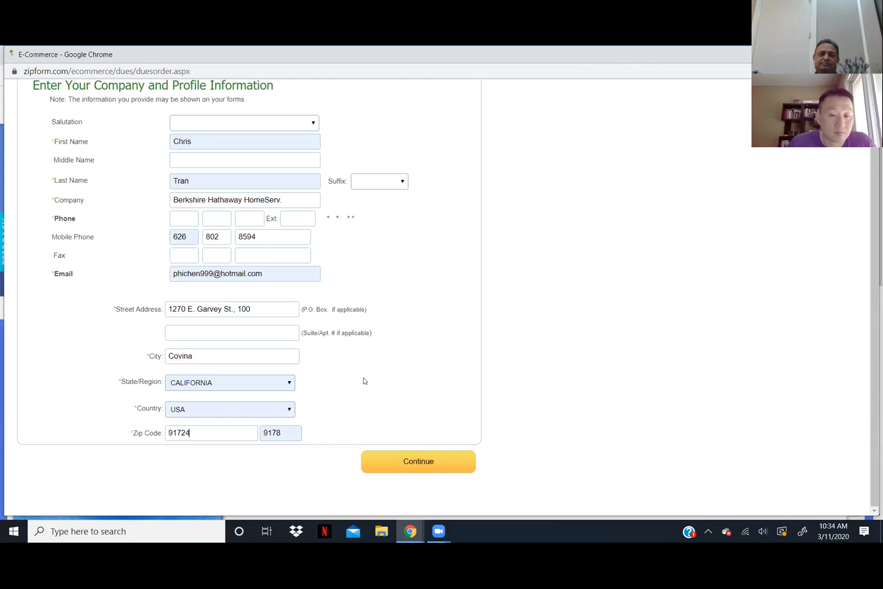
click(288, 432)
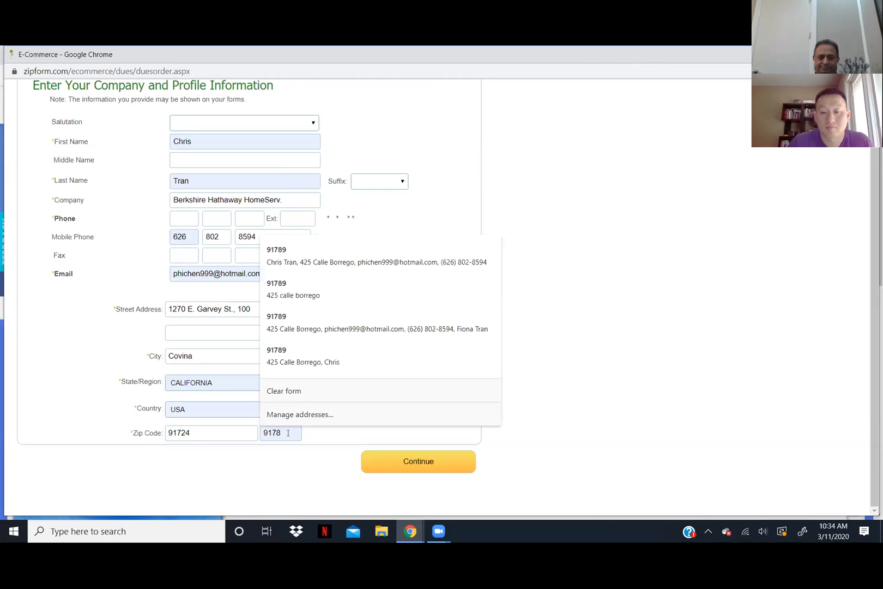
key(BackSpace)
key(BackSpace)
key(BackSpace)
key(BackSpace)
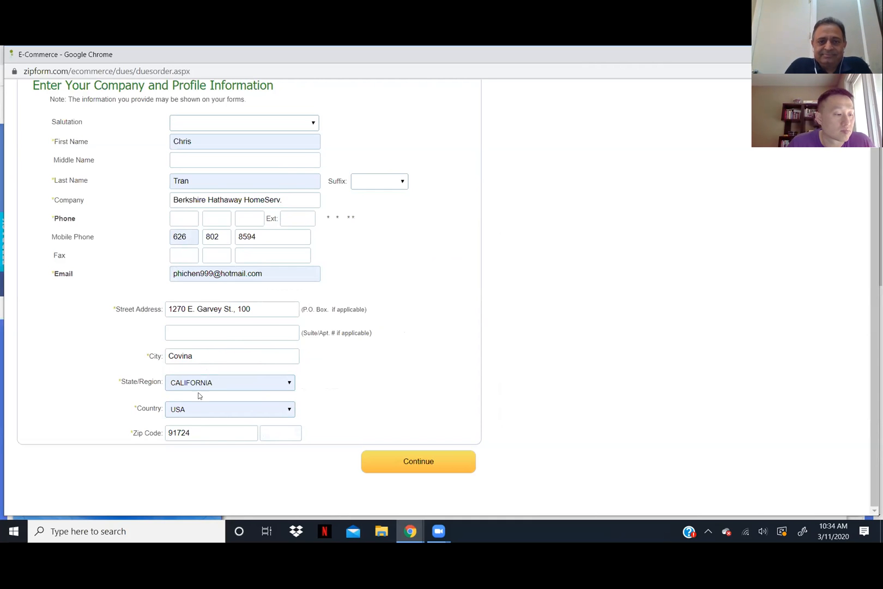
click(414, 463)
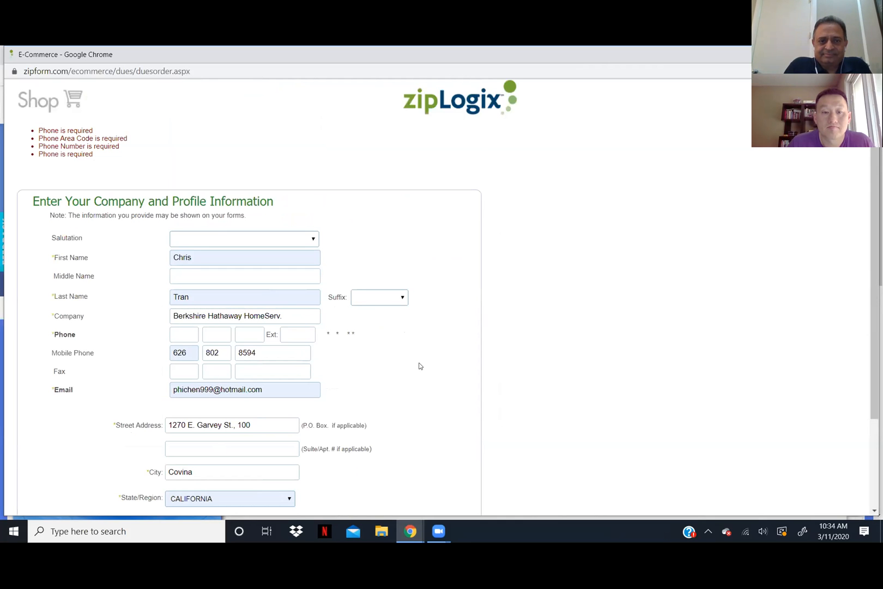
- Fill the required Phone field from the first saved autofill suggestion and resubmit the profile
scroll(420, 366, down, 3)
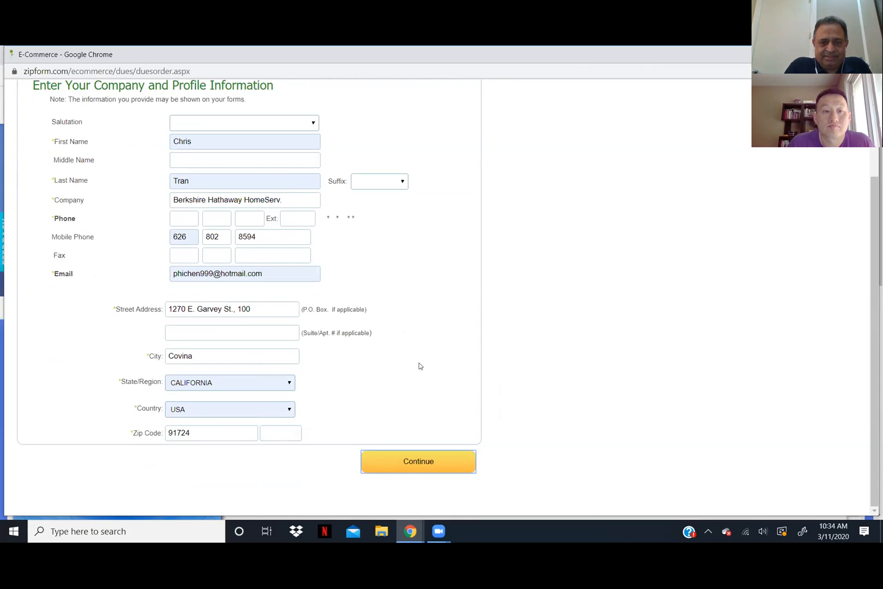
scroll(420, 365, up, 3)
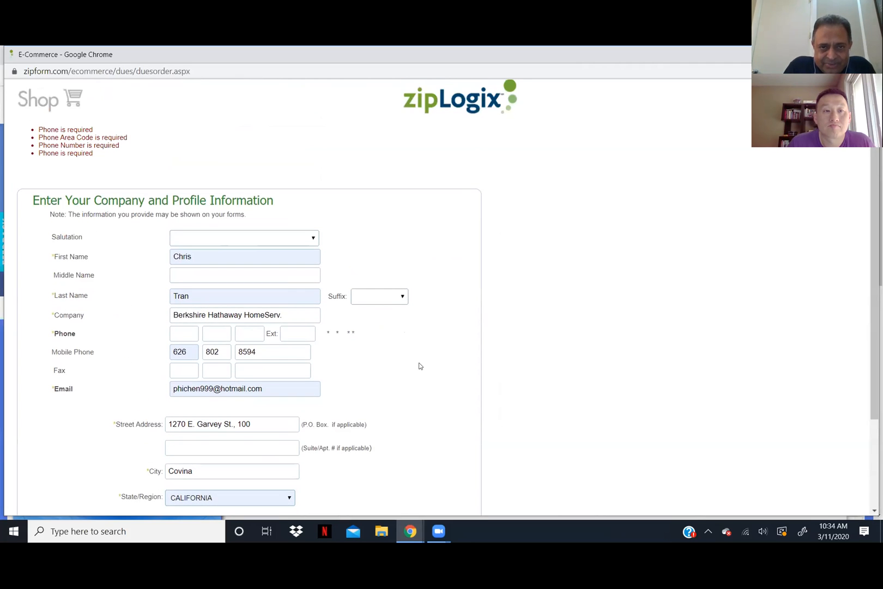
scroll(420, 366, down, 3)
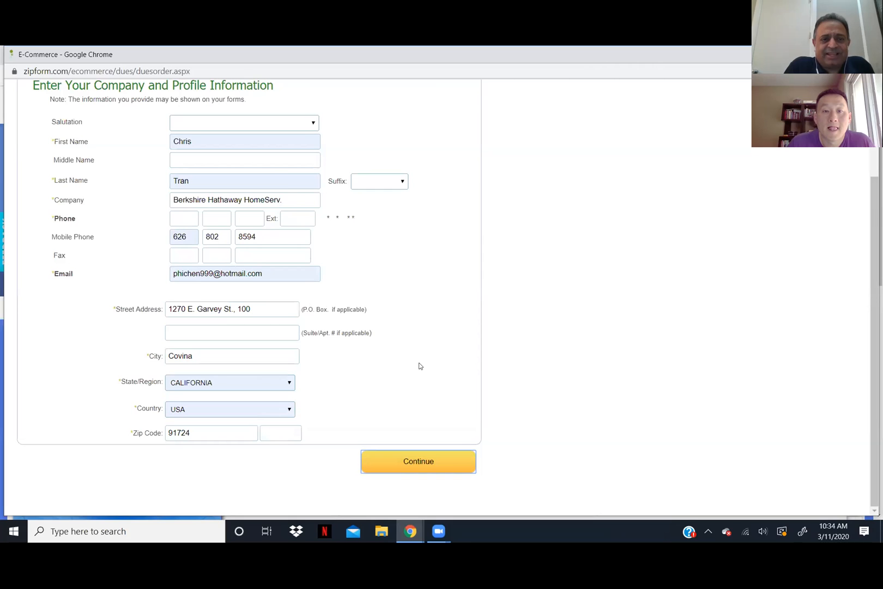
click(192, 219)
click(183, 241)
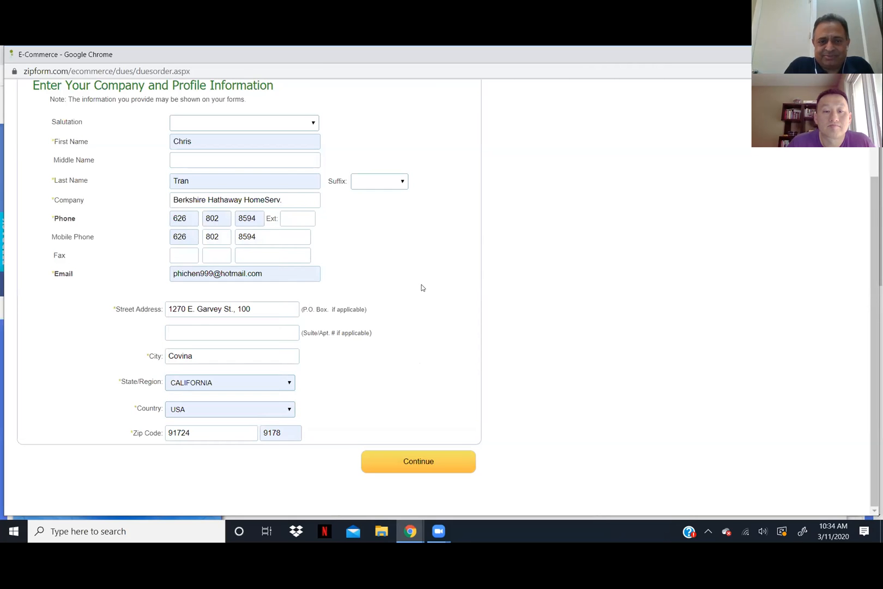
click(412, 461)
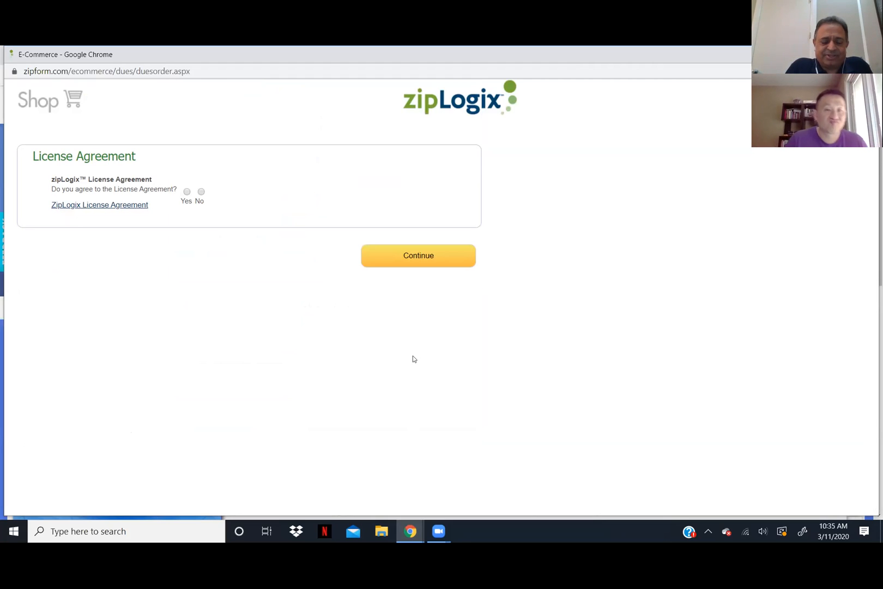
- Agree to the License Agreement, continue, and open the account (re)validated email from Mail
click(187, 192)
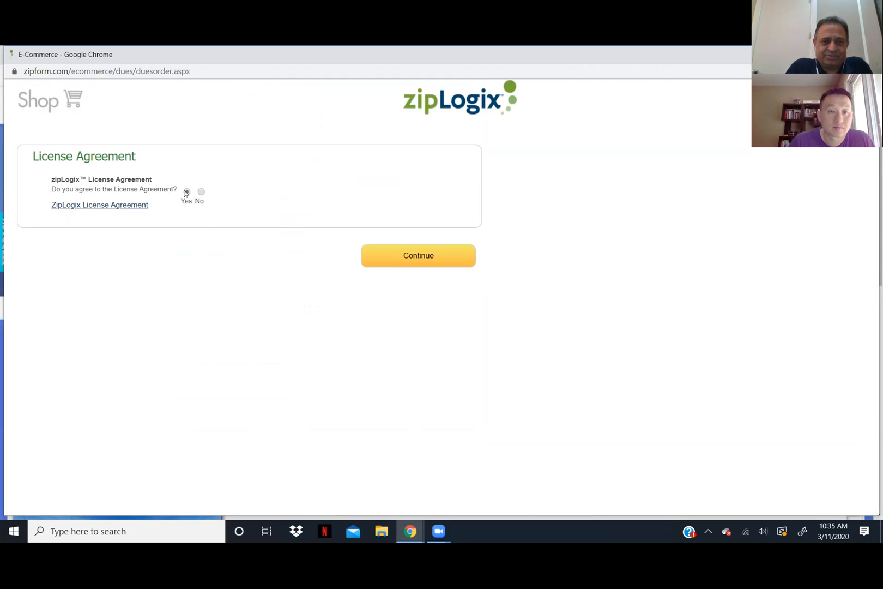
click(385, 258)
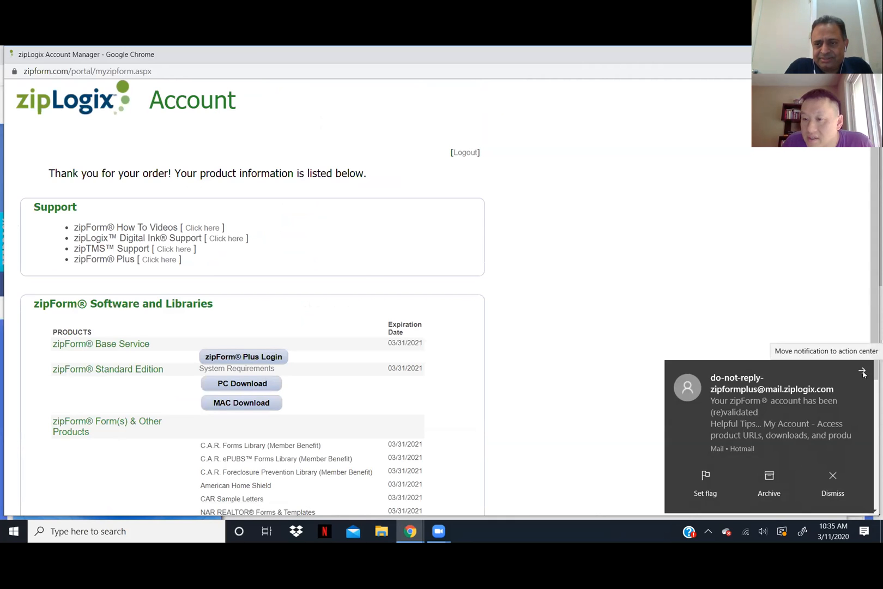
click(760, 419)
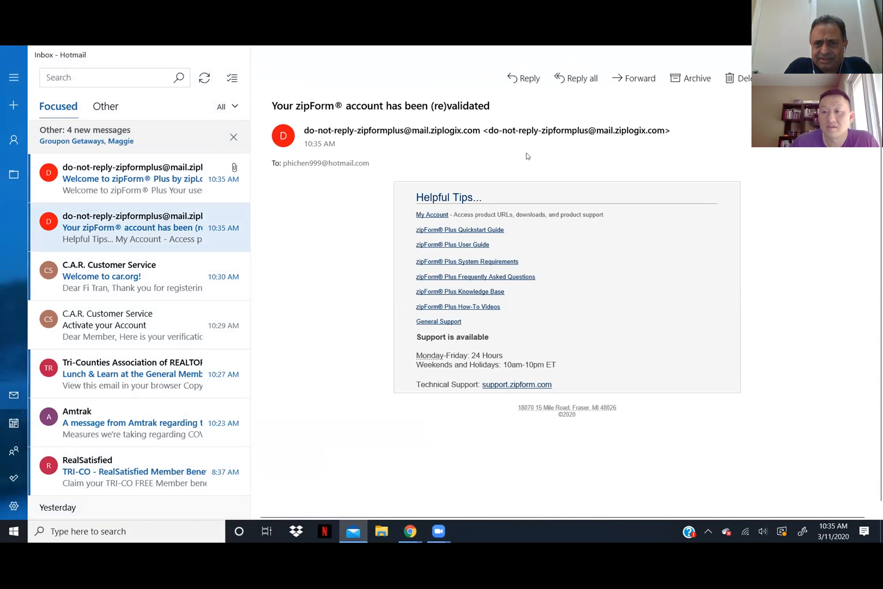
- Read through the Welcome to zipForm Plus email, then close Mail
click(136, 179)
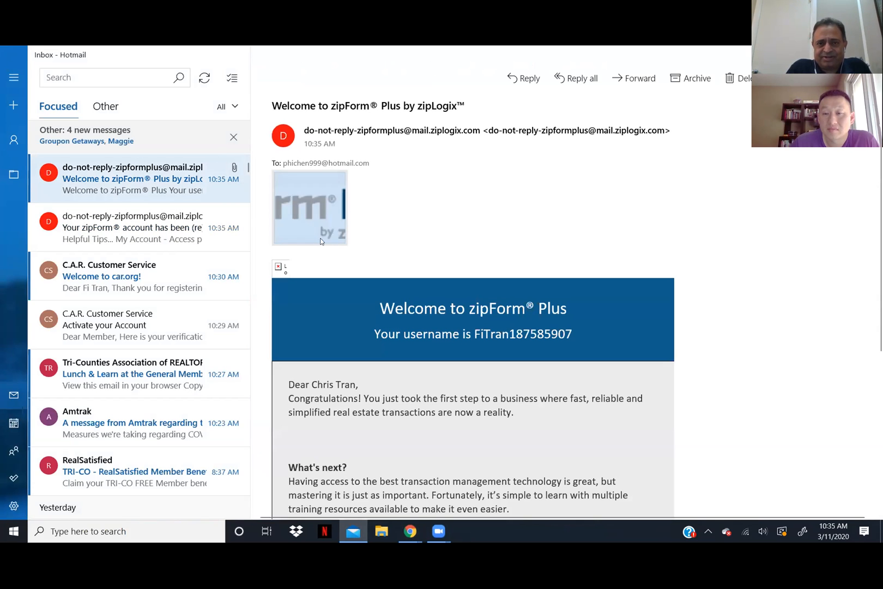
scroll(524, 352, down, 2)
scroll(524, 352, down, 1)
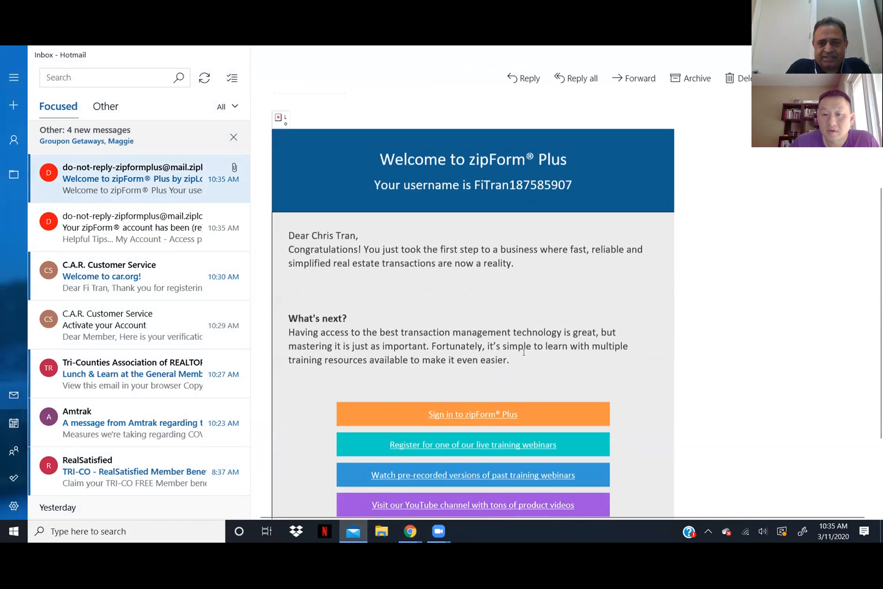
scroll(524, 352, down, 2)
scroll(524, 352, up, 5)
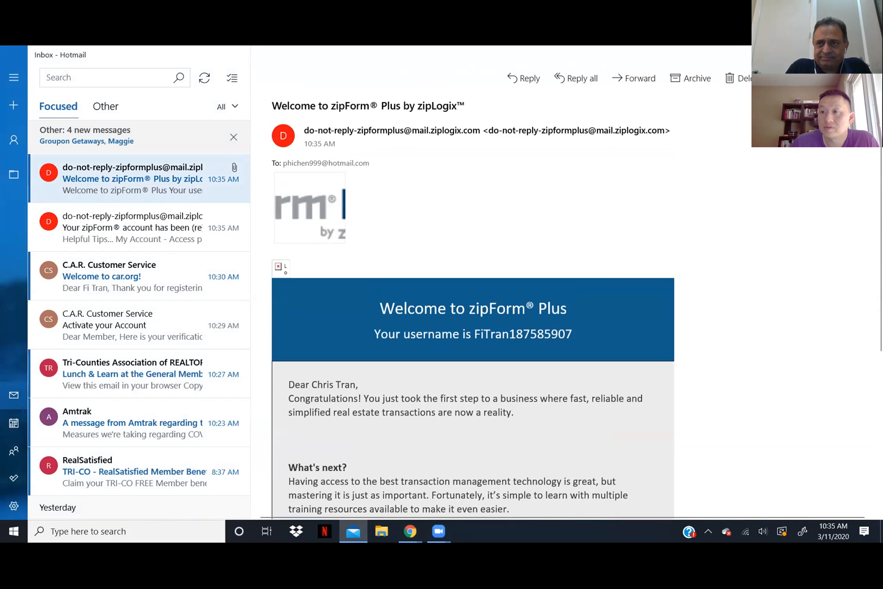
click(871, 55)
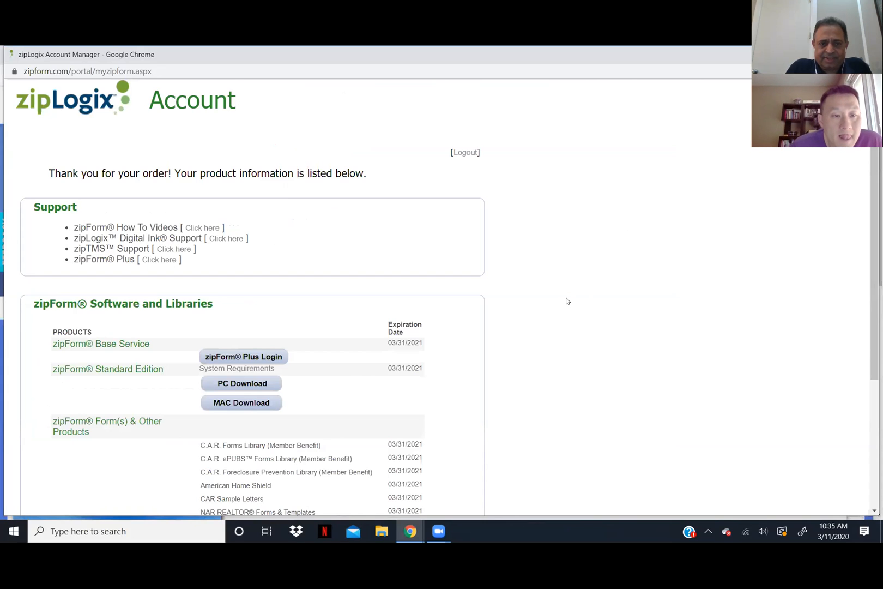
- Launch zipForm from the Software and Libraries section of the zipLogix account page
scroll(567, 301, down, 2)
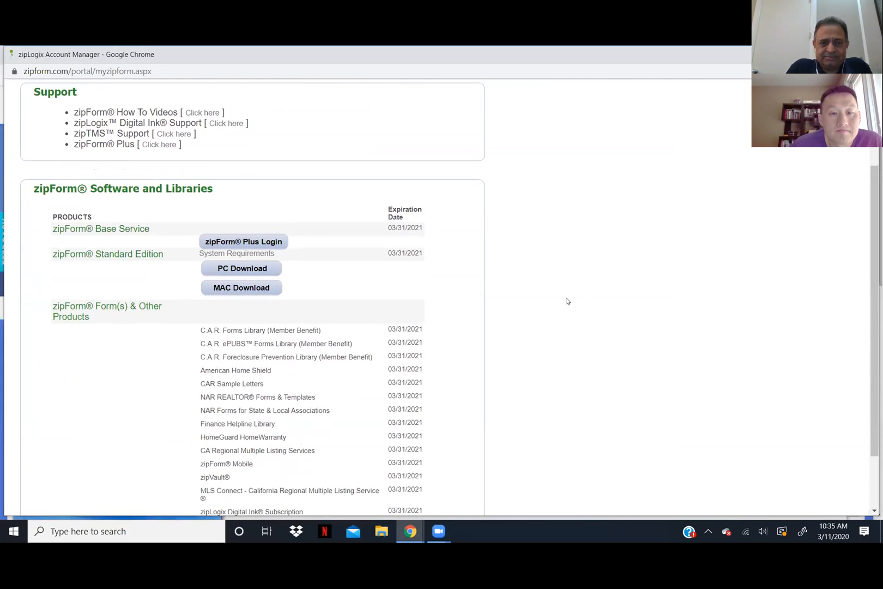
scroll(567, 301, up, 2)
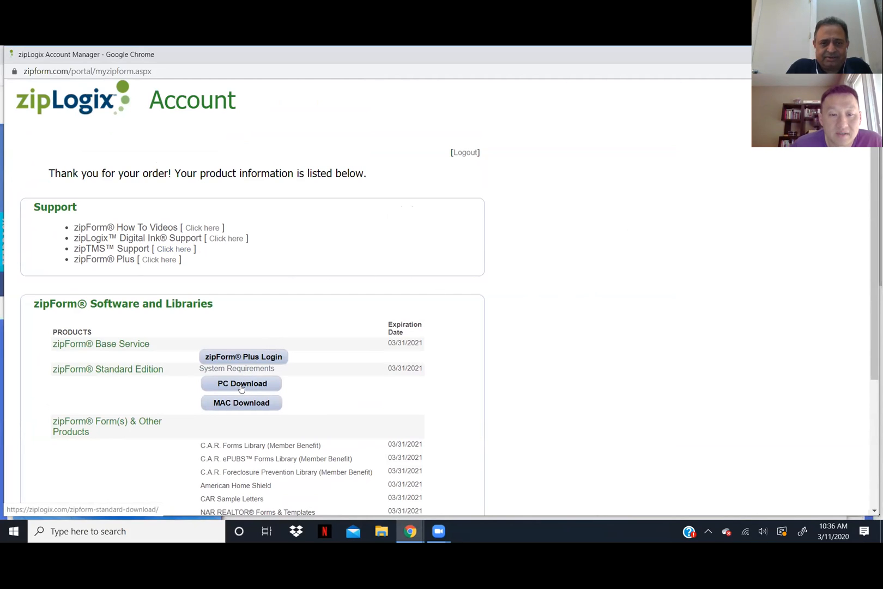
click(256, 355)
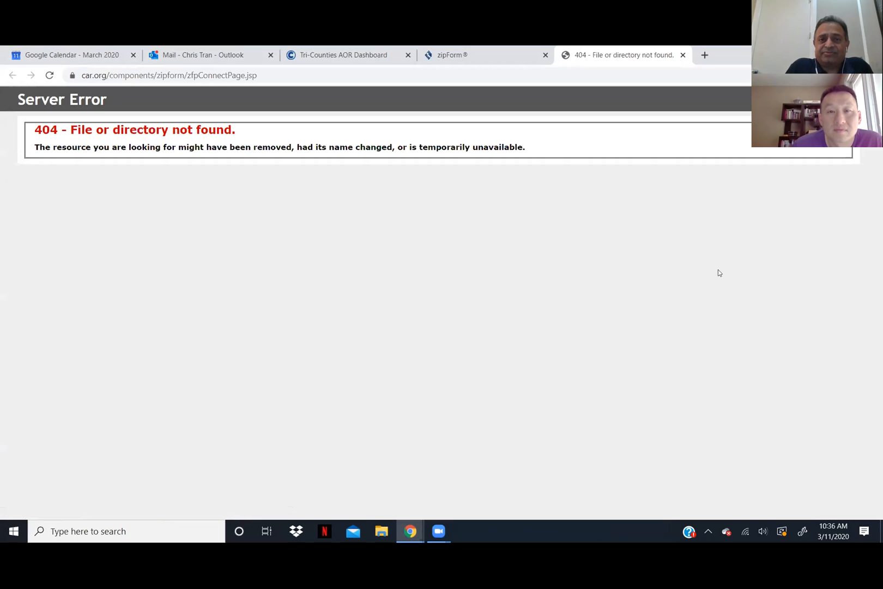
- Close the 404 tab and enter zipForm Plus through the C.A.R. homepage's ACCESS NOW link
click(682, 55)
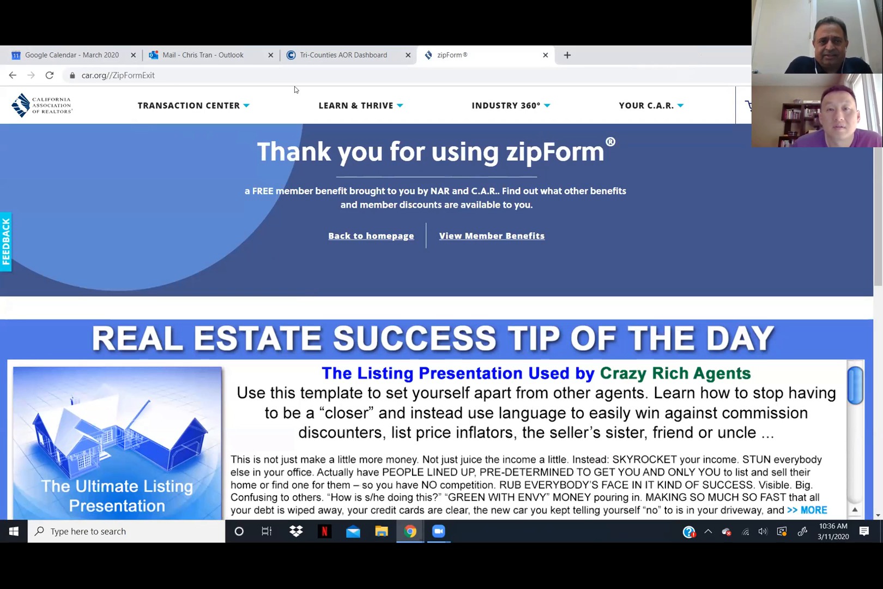
click(44, 107)
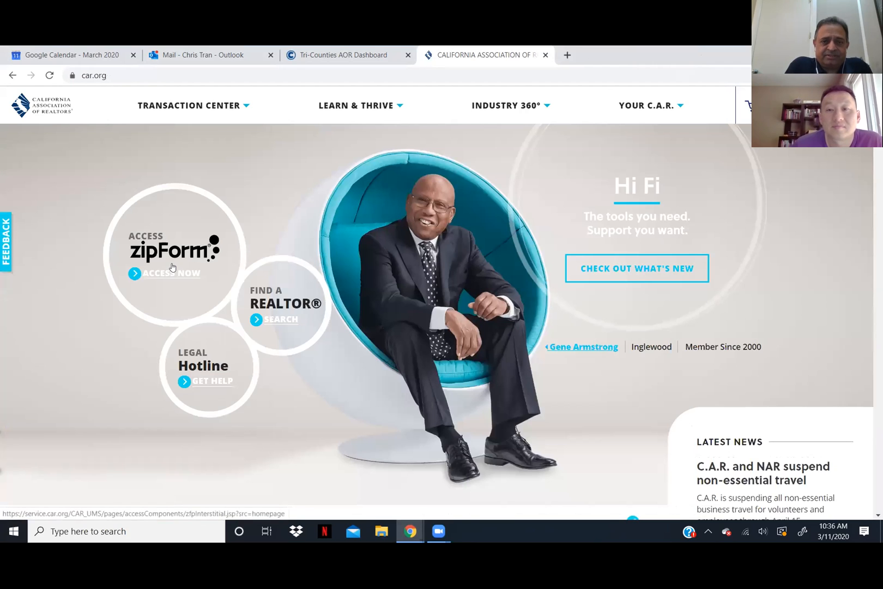
click(172, 267)
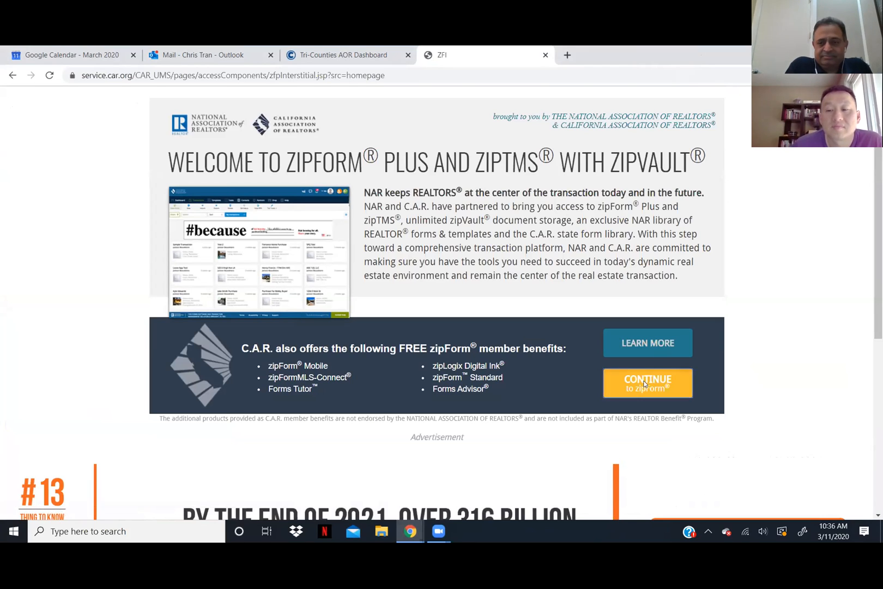
click(644, 384)
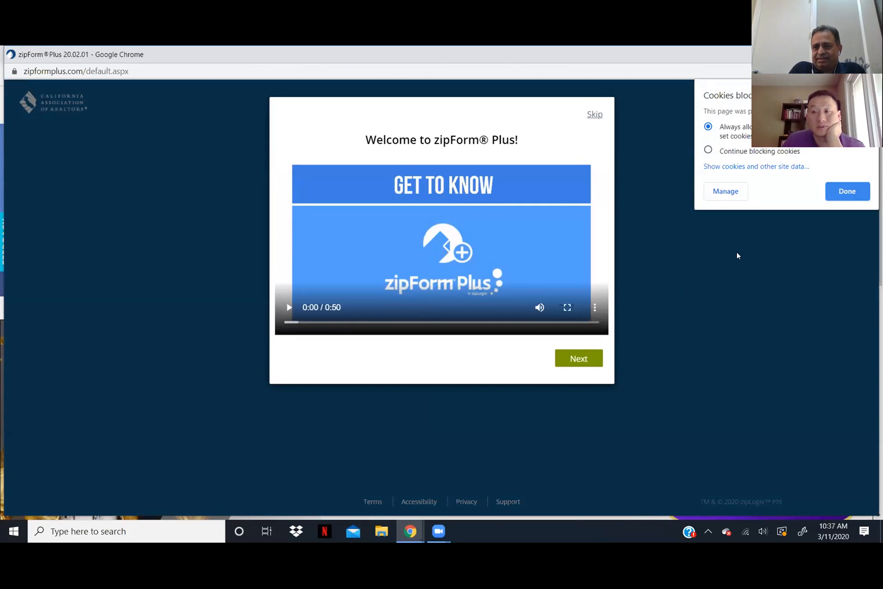
- Dismiss the cookies notice, skip the welcome video, and close the Marketplace announcement
click(847, 191)
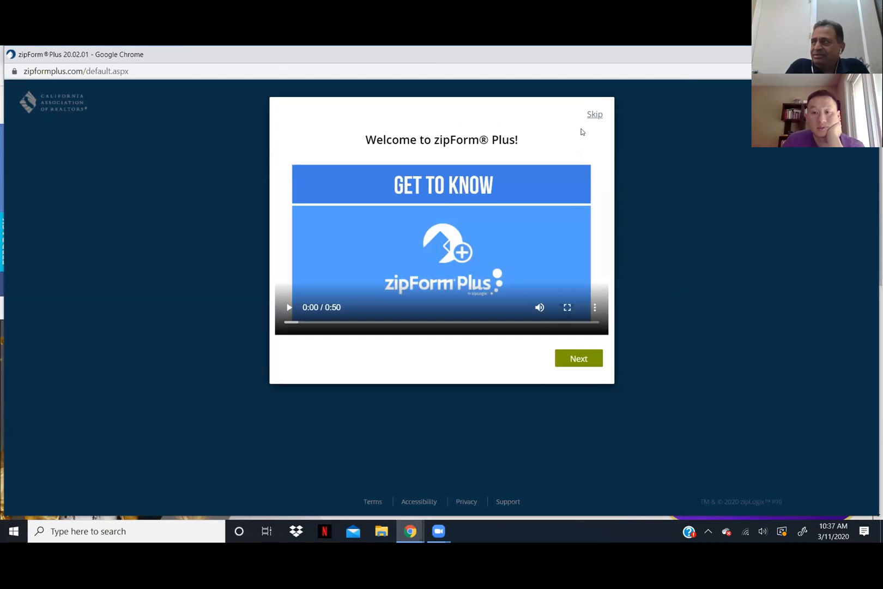
click(593, 115)
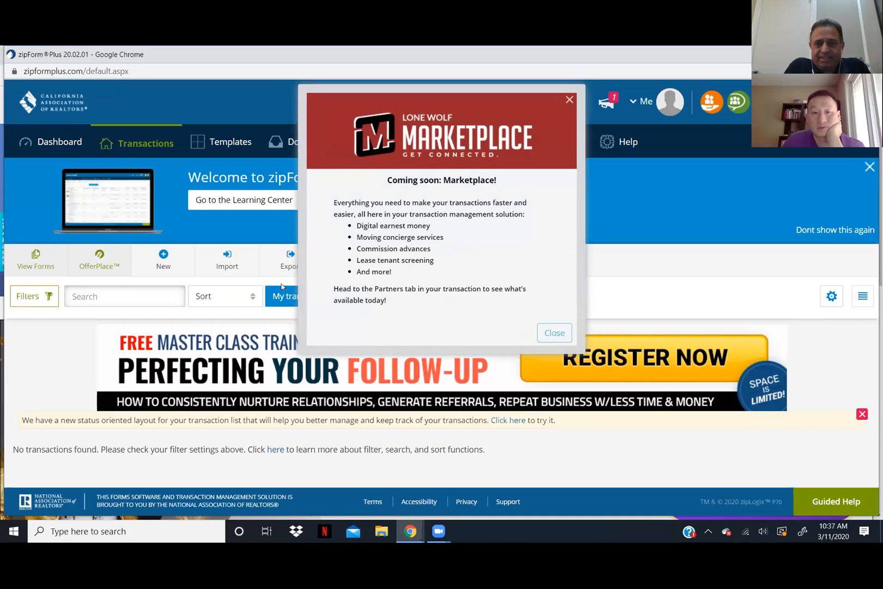
click(569, 100)
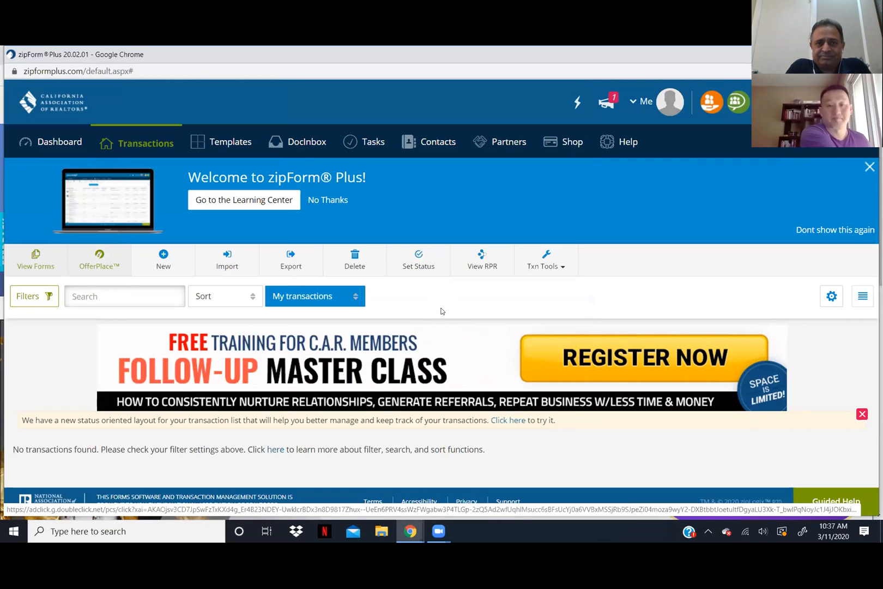
- Create a Residential purchase template 'RPA 2020' auto-applied to new Purchase/Residential transactions
click(254, 151)
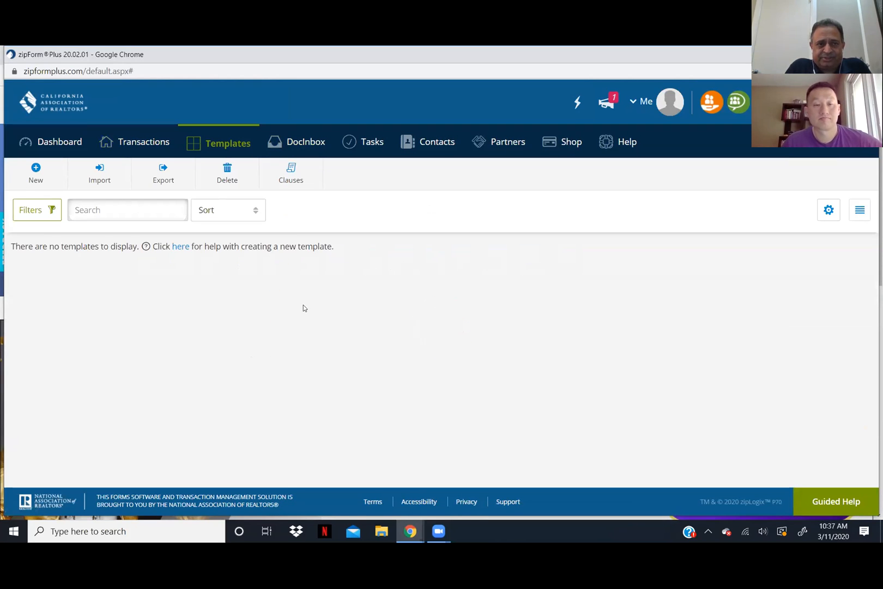
click(46, 176)
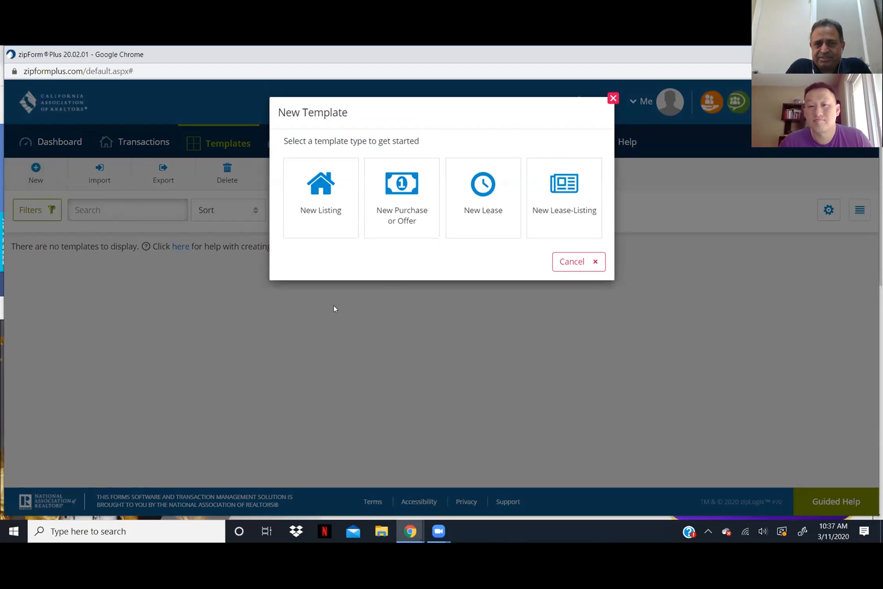
click(414, 205)
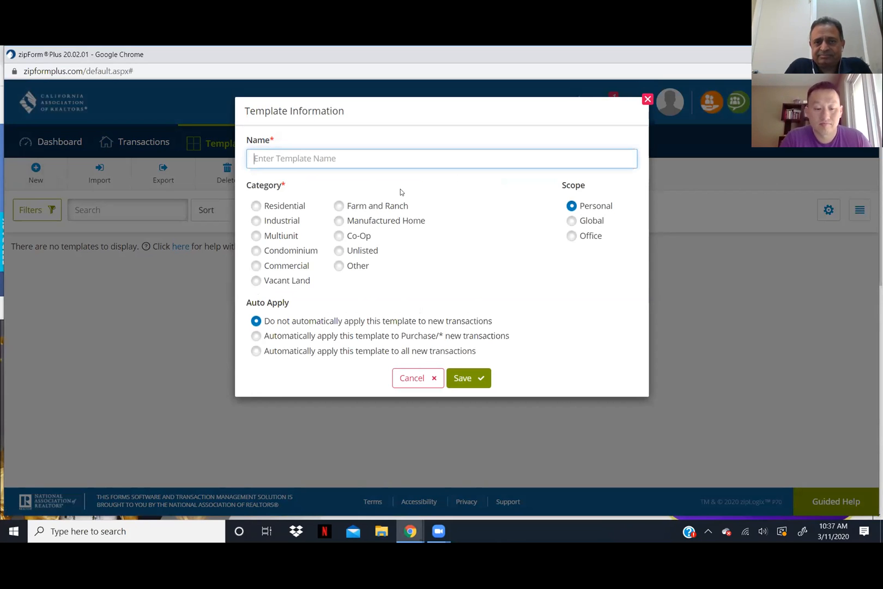
text(RPA 2020)
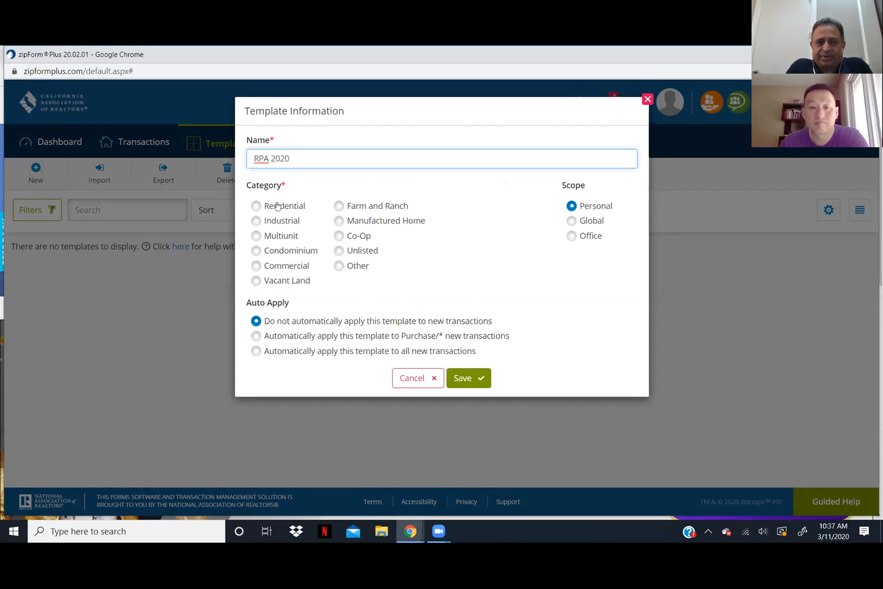
click(259, 208)
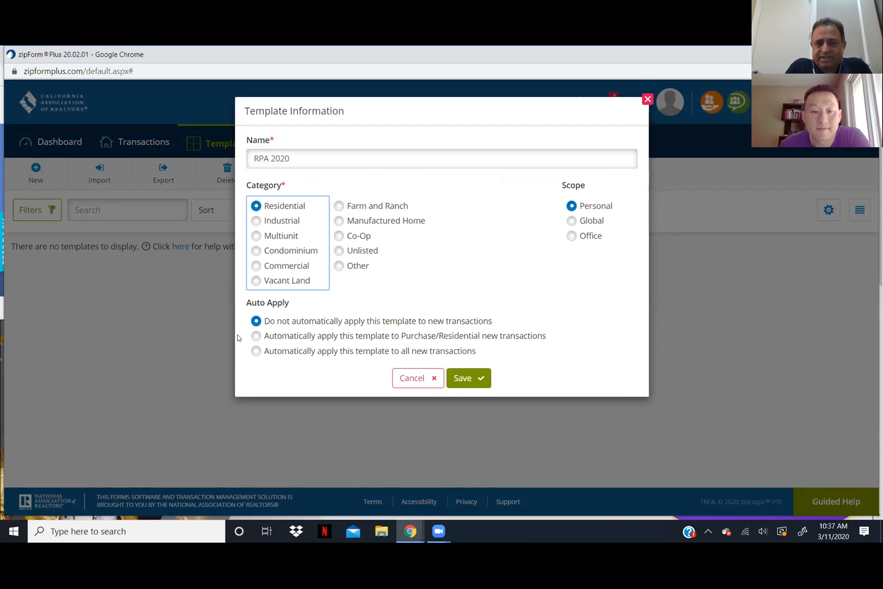
click(259, 336)
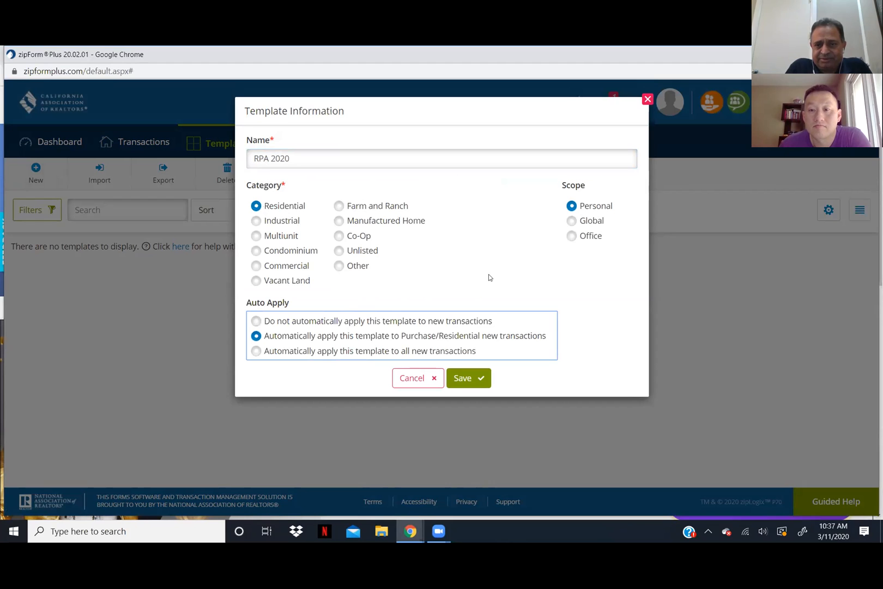
click(463, 378)
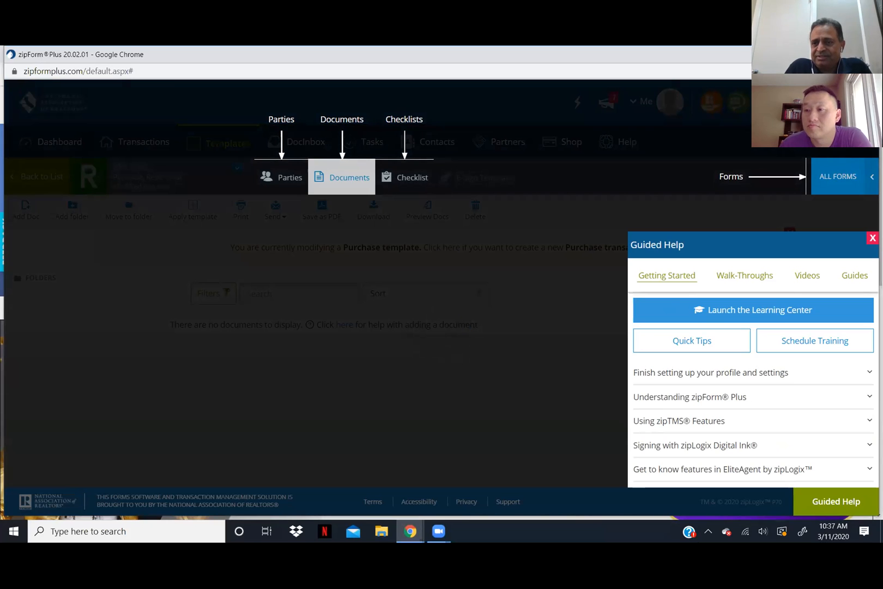
- Close the Guided Help panel and its tutorial overlay on the RPA 2020 Documents page
click(186, 157)
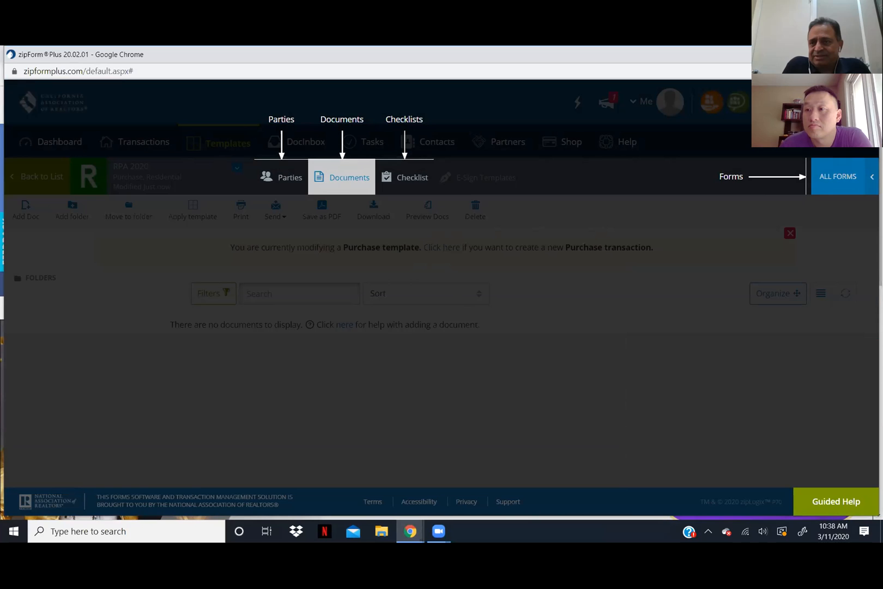
click(419, 384)
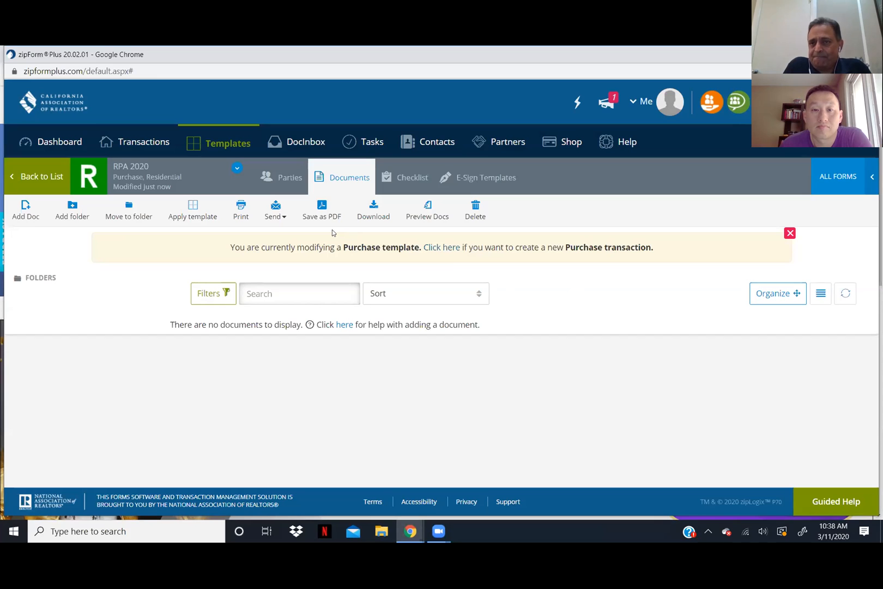
- Add the Residential Purchase Agreement and Buyer Rep. Agreement - Exclusive from the Form Library, then open the Cover Sheet
click(830, 181)
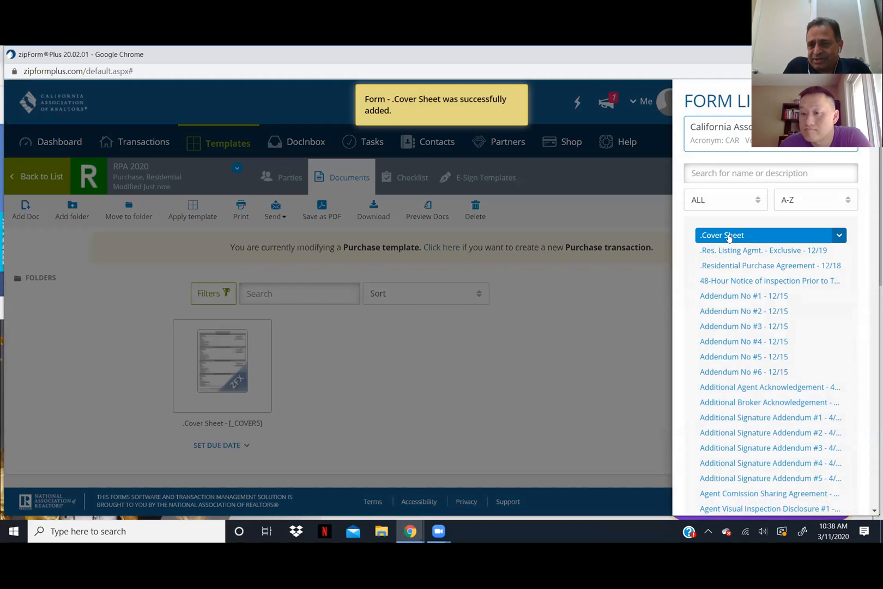
click(735, 266)
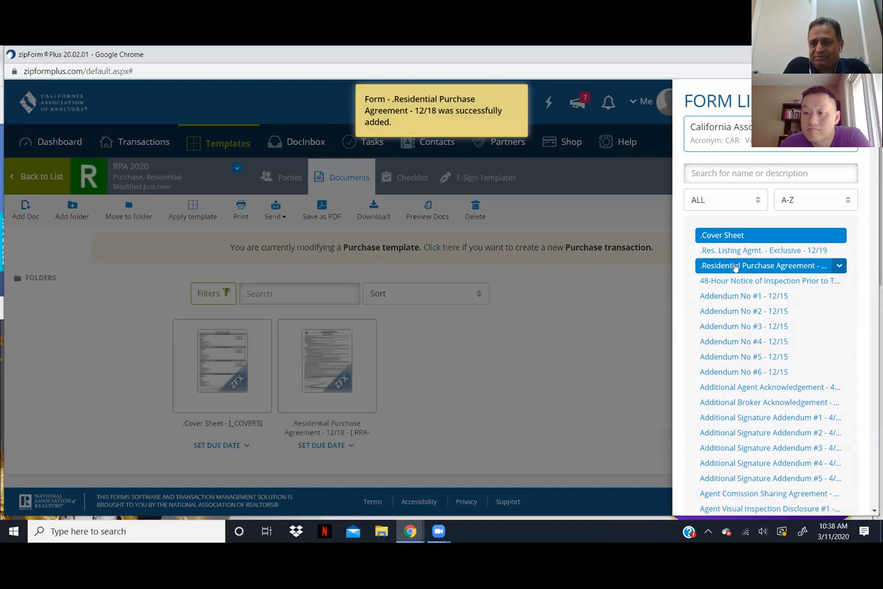
scroll(747, 355, down, 8)
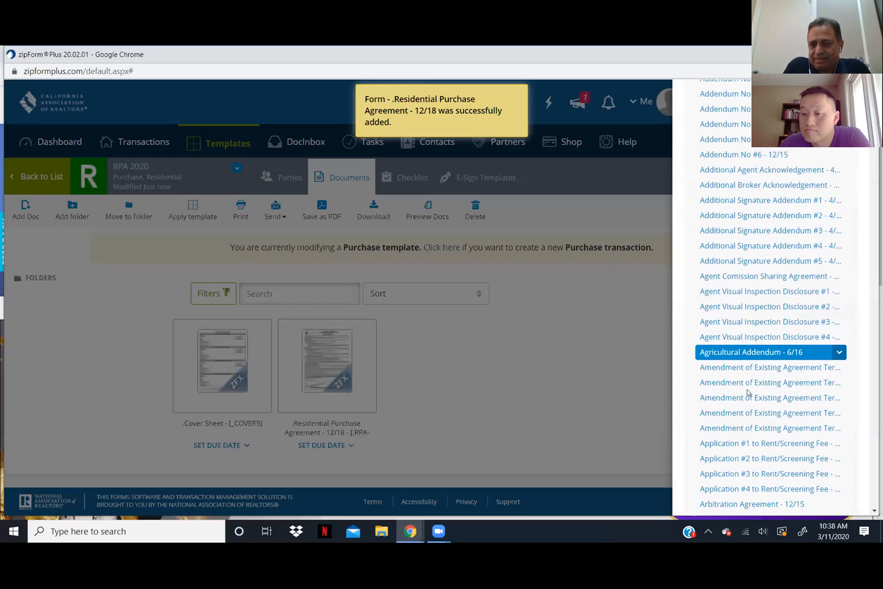
scroll(747, 392, down, 6)
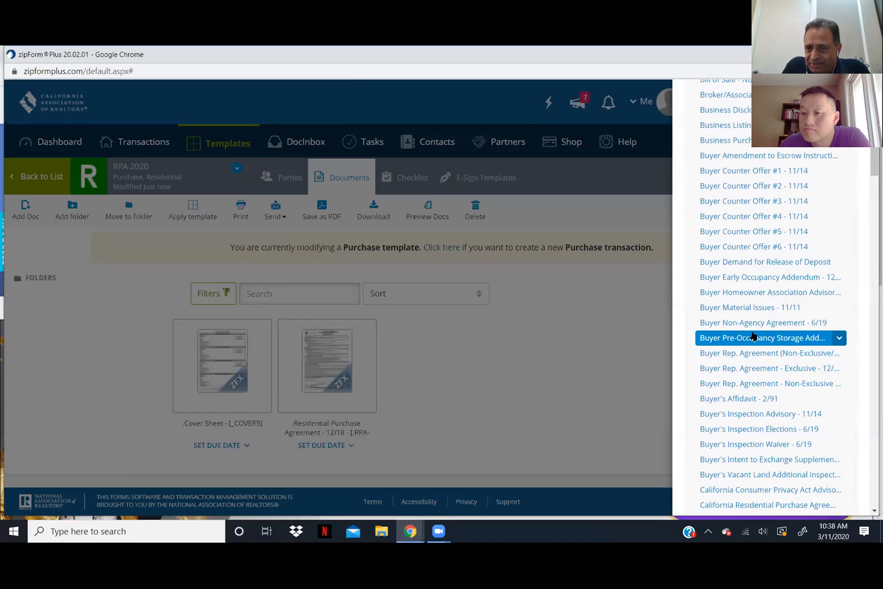
scroll(753, 336, down, 2)
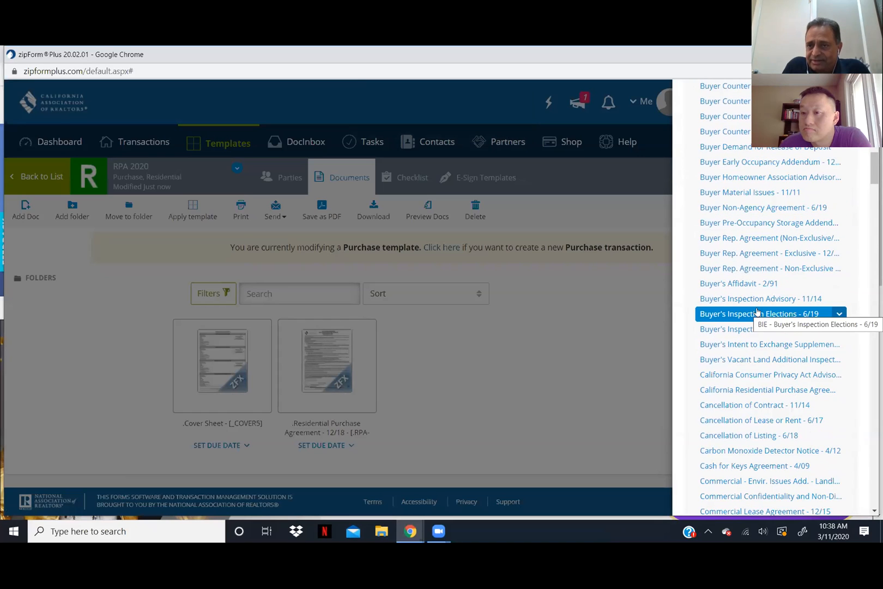
click(756, 254)
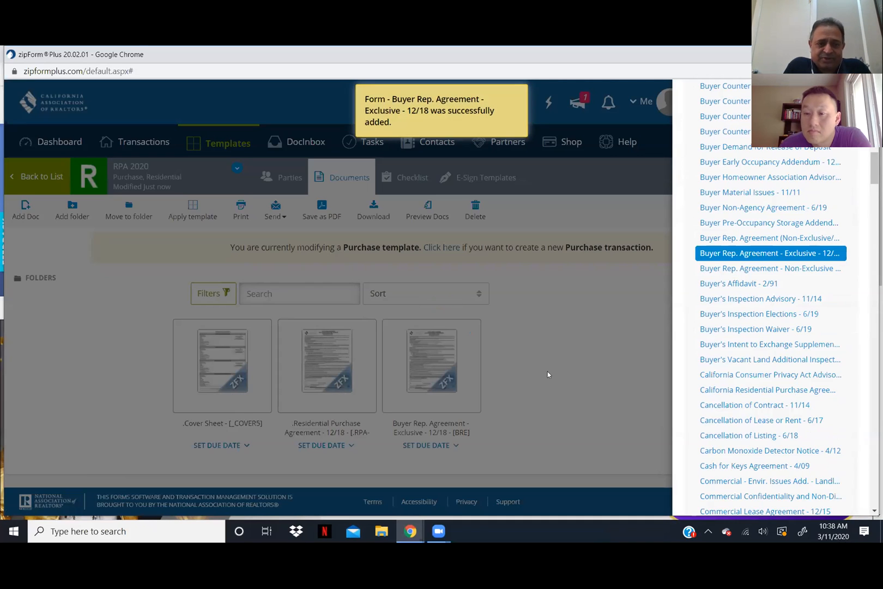
click(576, 323)
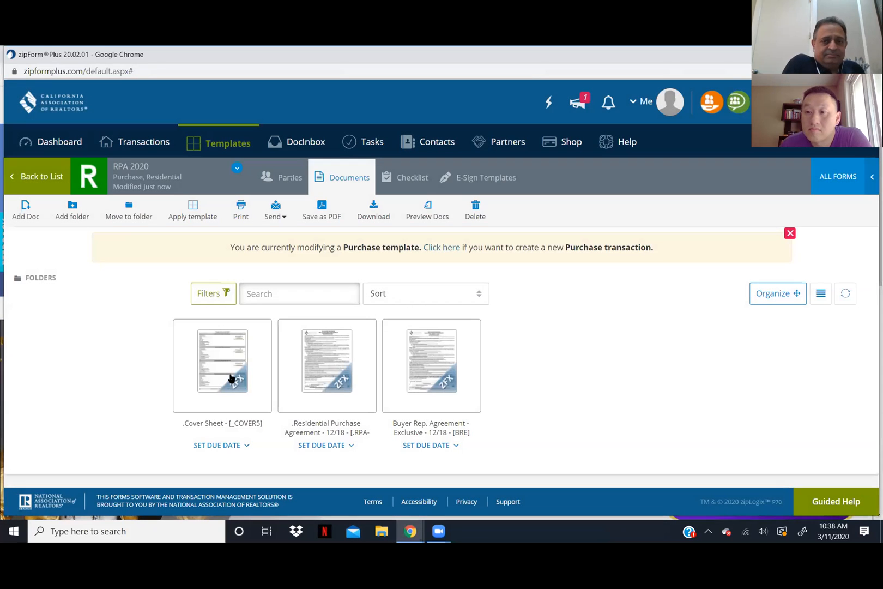
click(231, 378)
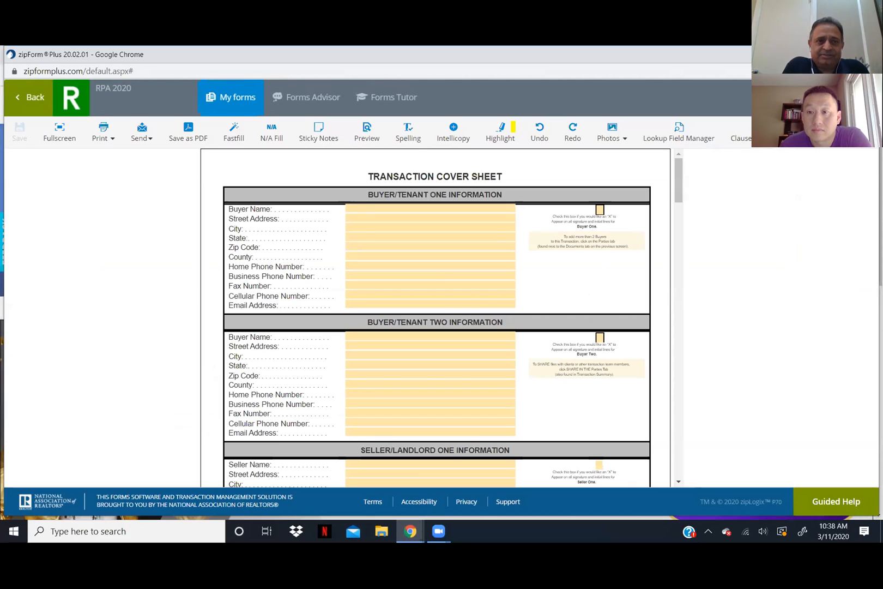
- Show the cover sheet fullscreen and tick Buyer One and Buyer Two to X their signature lines
click(840, 54)
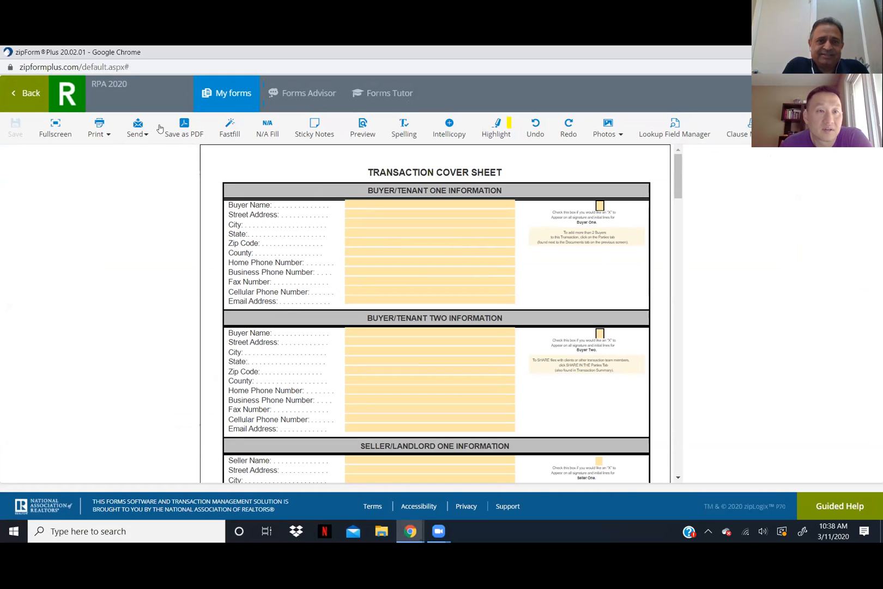
click(56, 125)
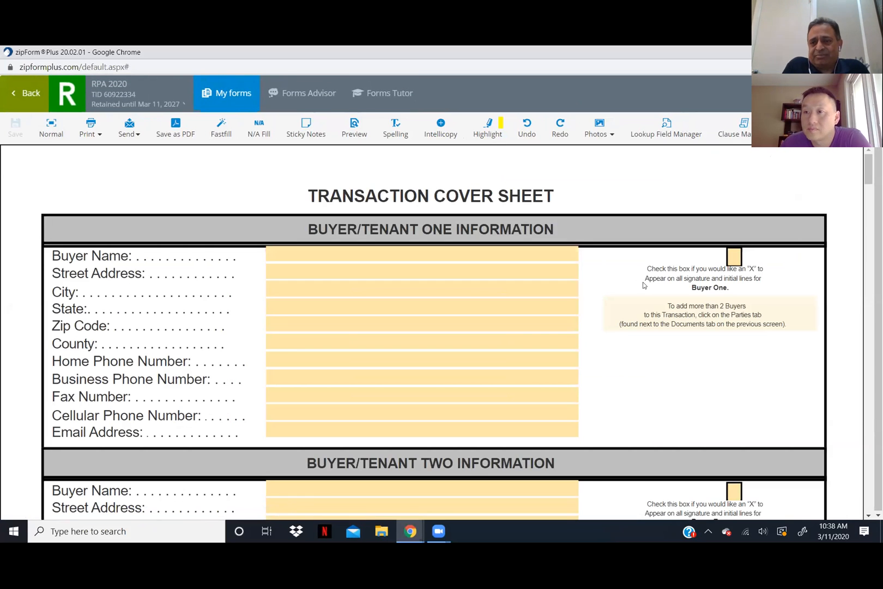
click(735, 258)
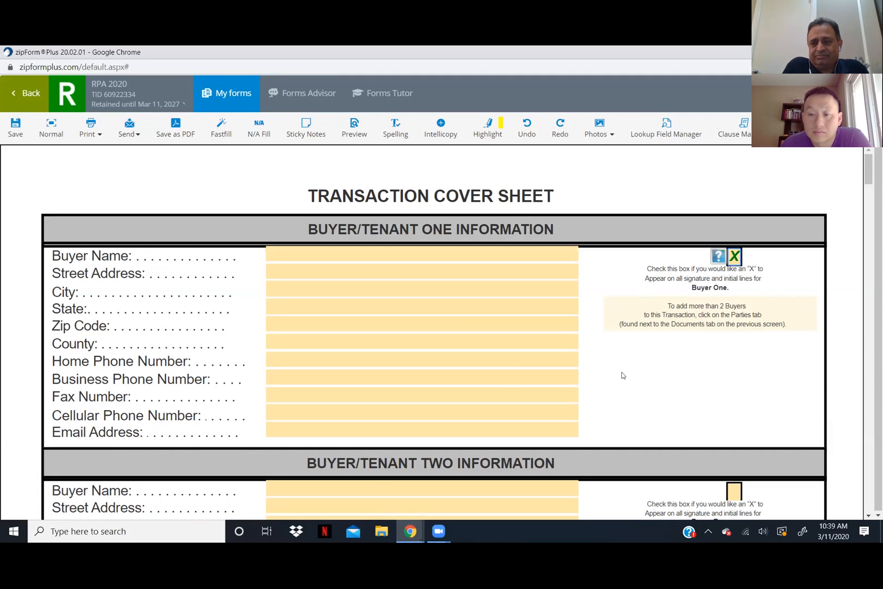
scroll(623, 375, down, 2)
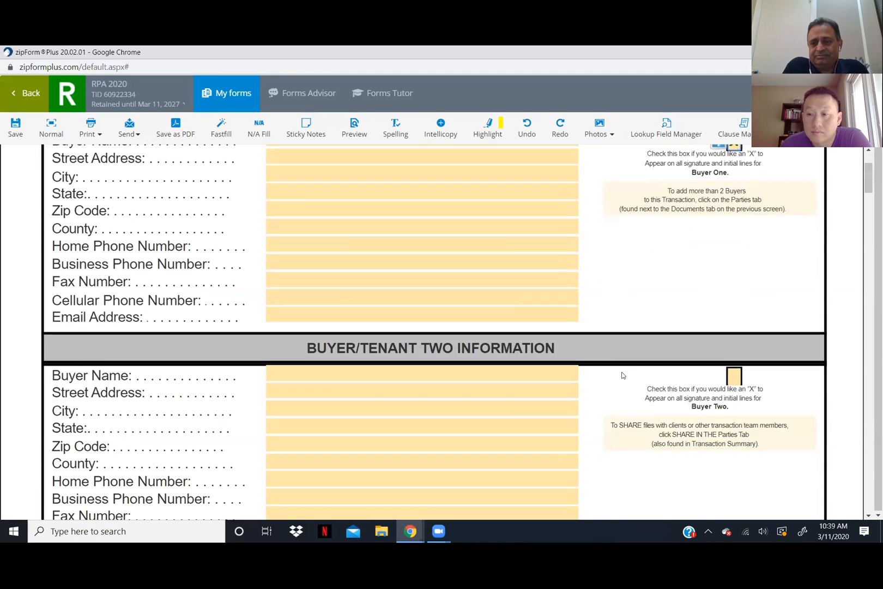
click(734, 376)
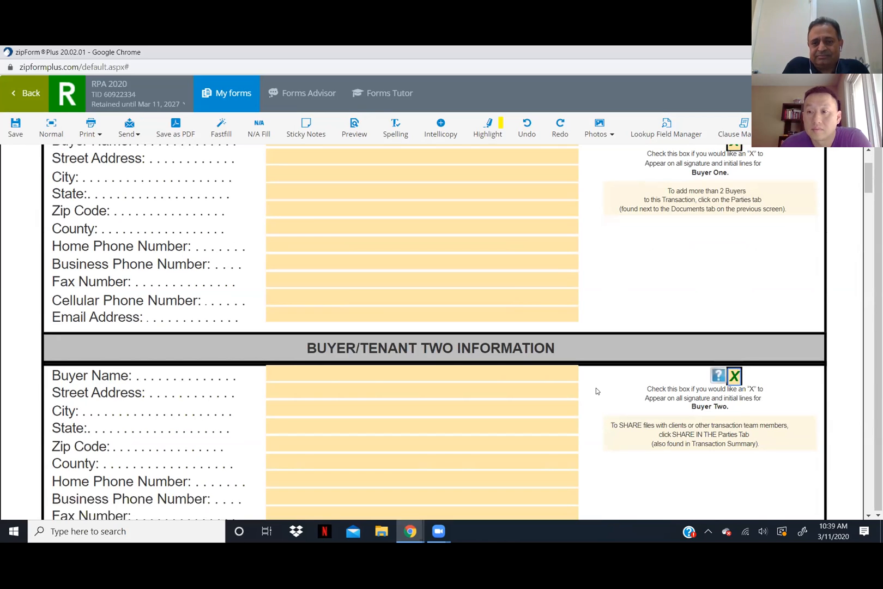
scroll(597, 387, down, 12)
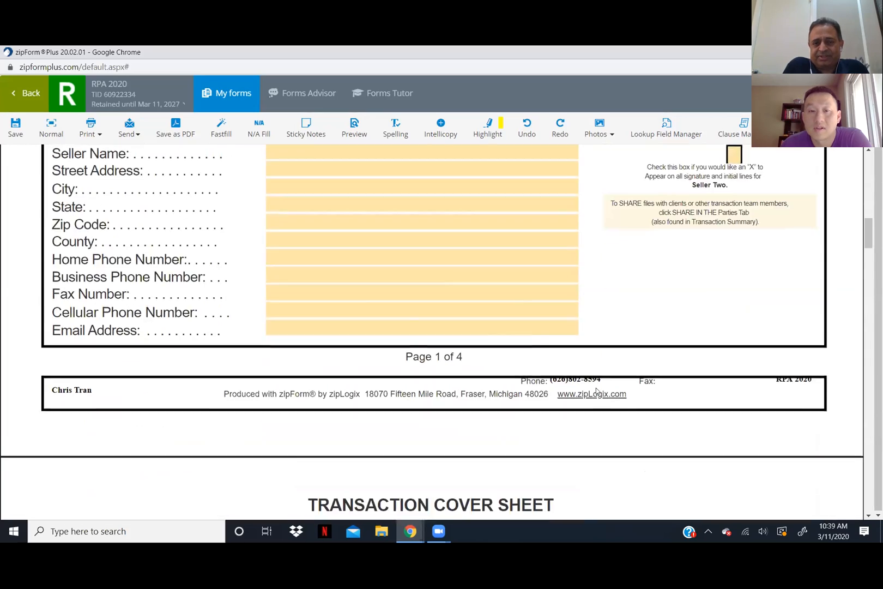
scroll(597, 388, down, 10)
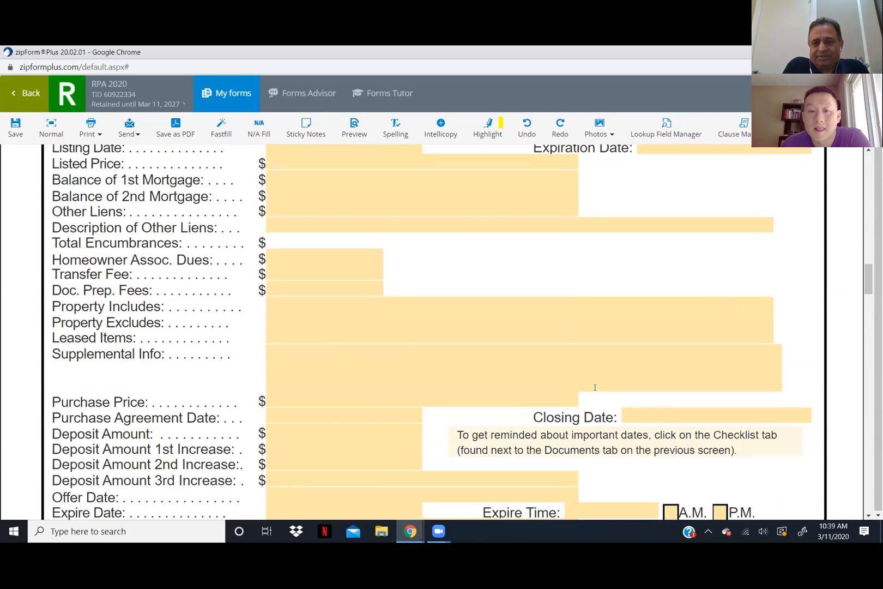
scroll(595, 388, down, 10)
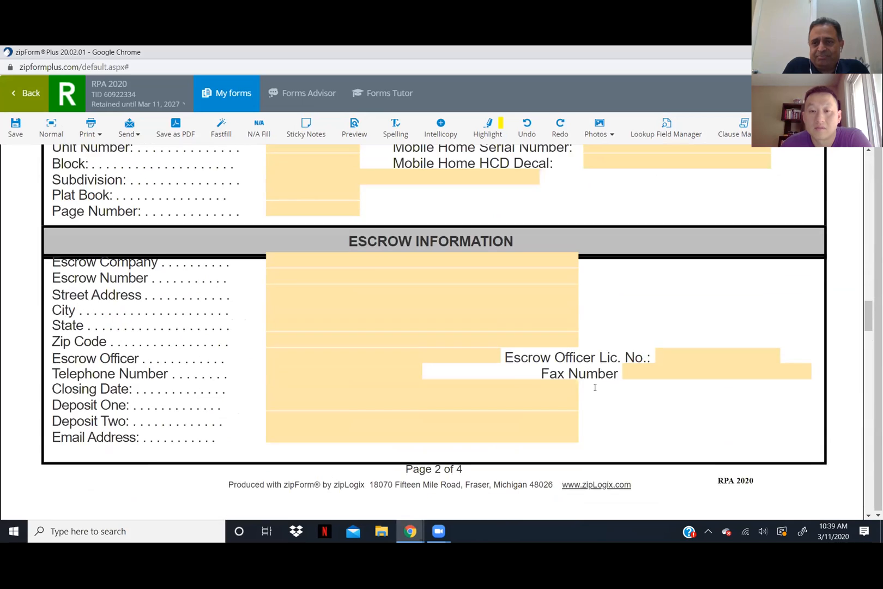
scroll(596, 388, up, 10)
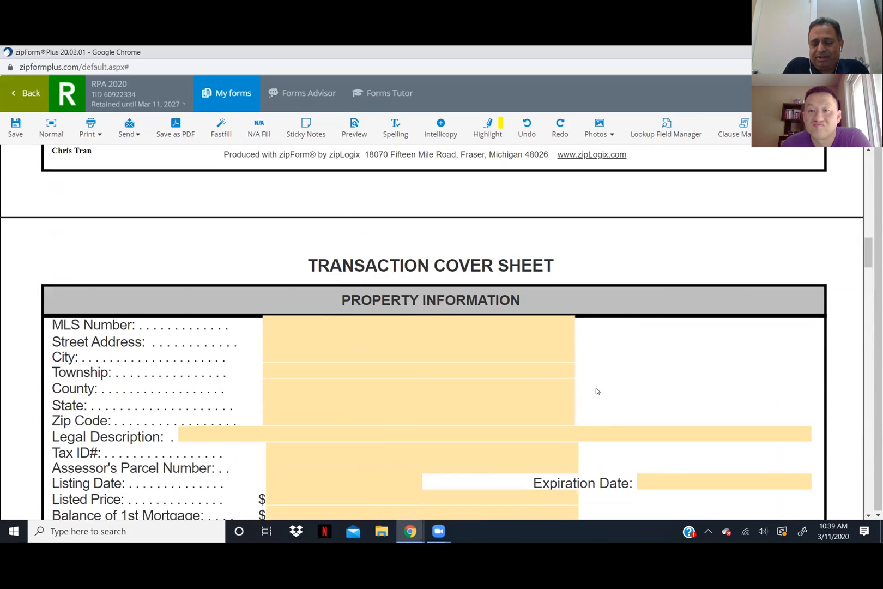
scroll(597, 387, down, 2)
scroll(596, 389, down, 6)
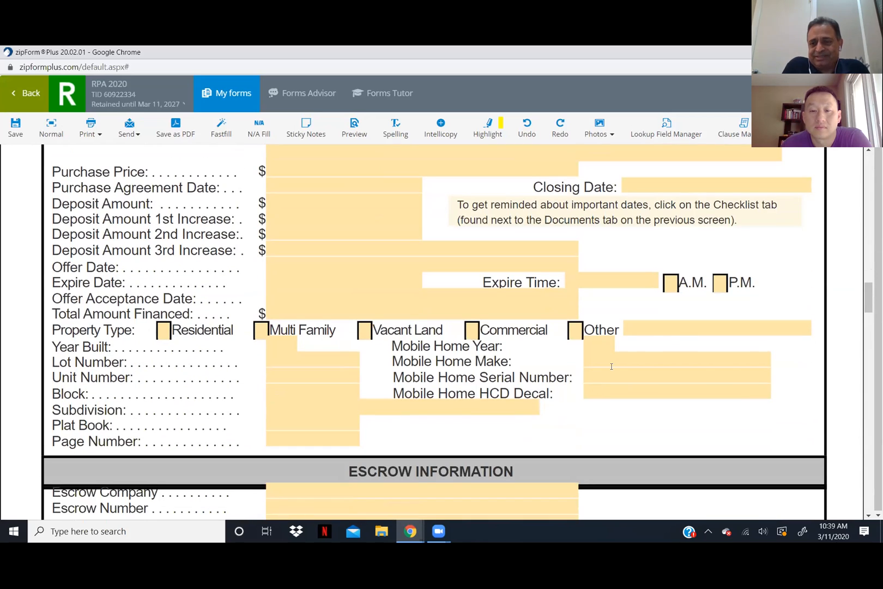
- Set the offer Expire Time to 10:00 P.M
click(719, 283)
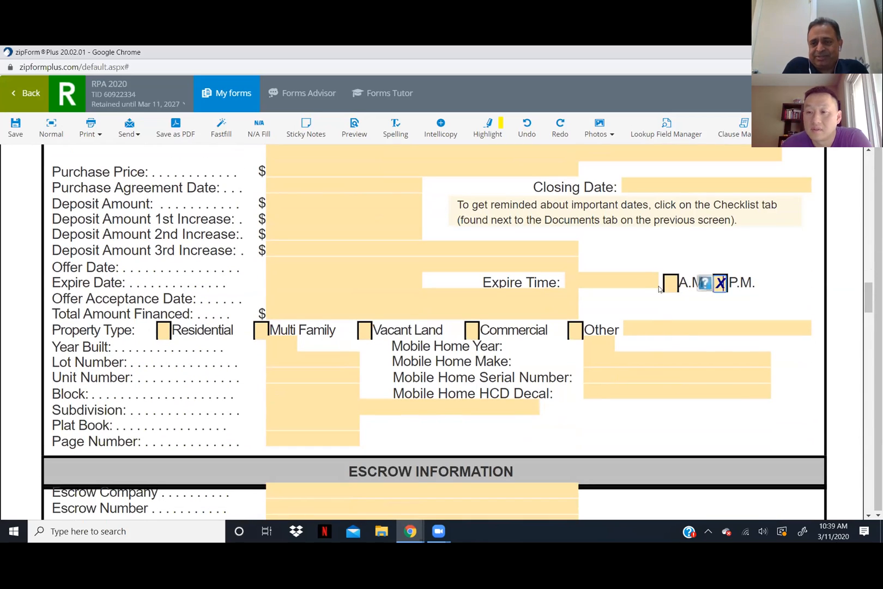
click(641, 282)
text(10)
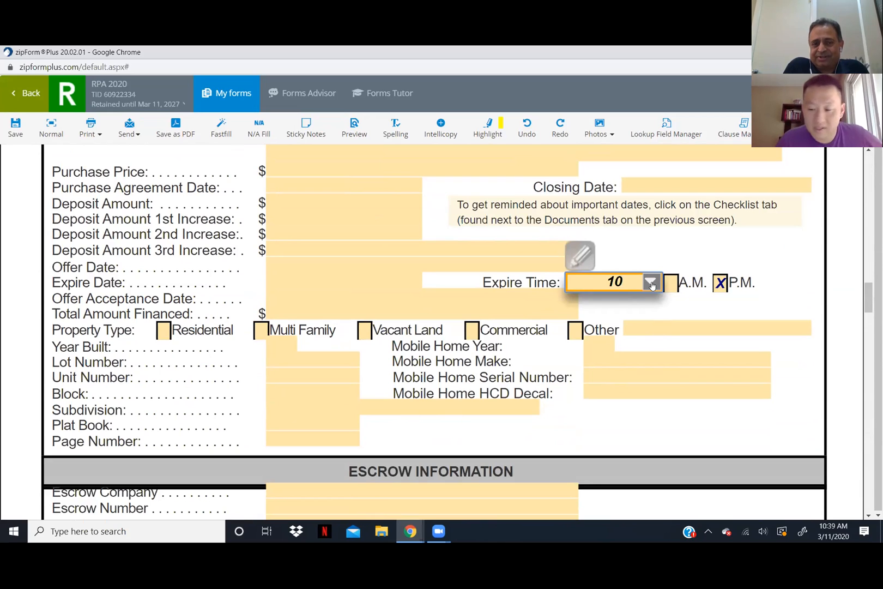
text(:)
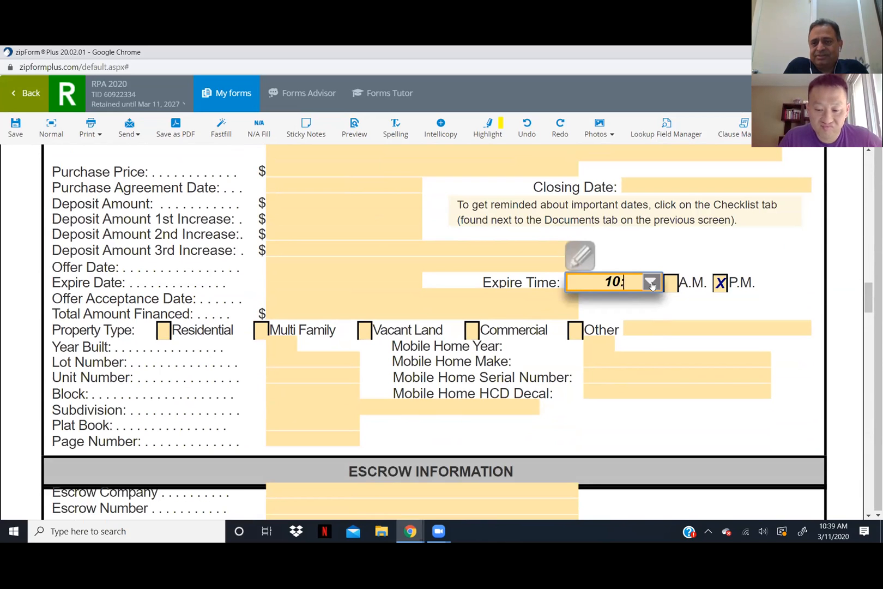
text(00)
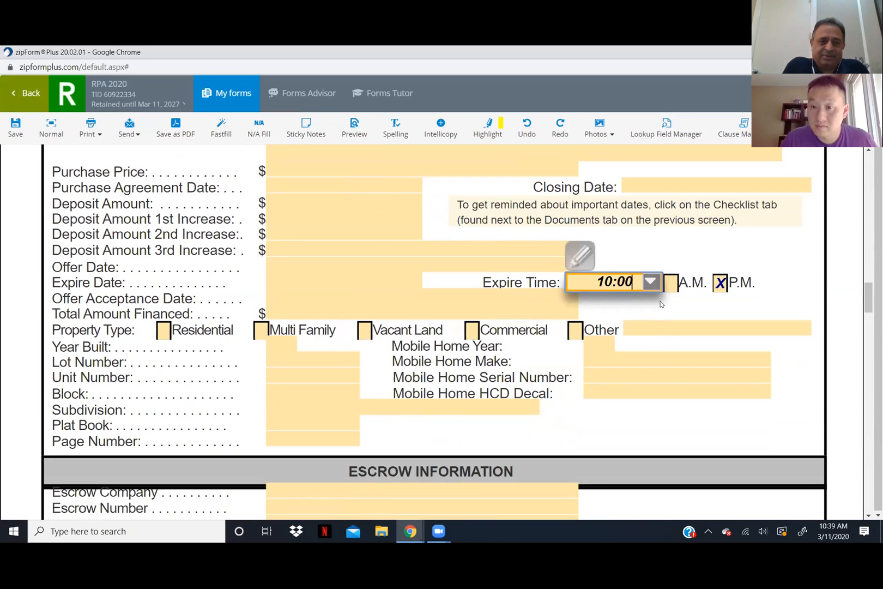
click(663, 306)
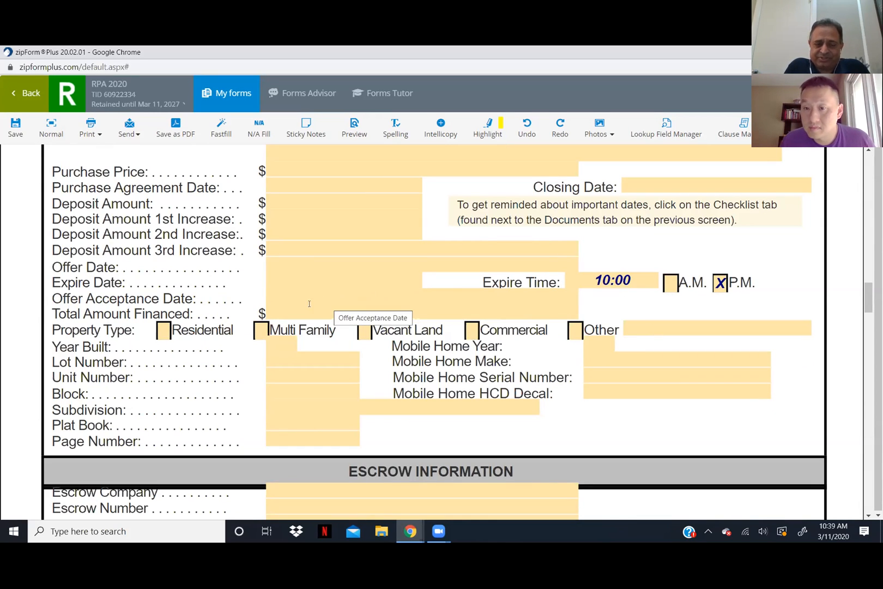
- Check Residential as the property type and scroll down to Buyer's Broker Information
click(163, 330)
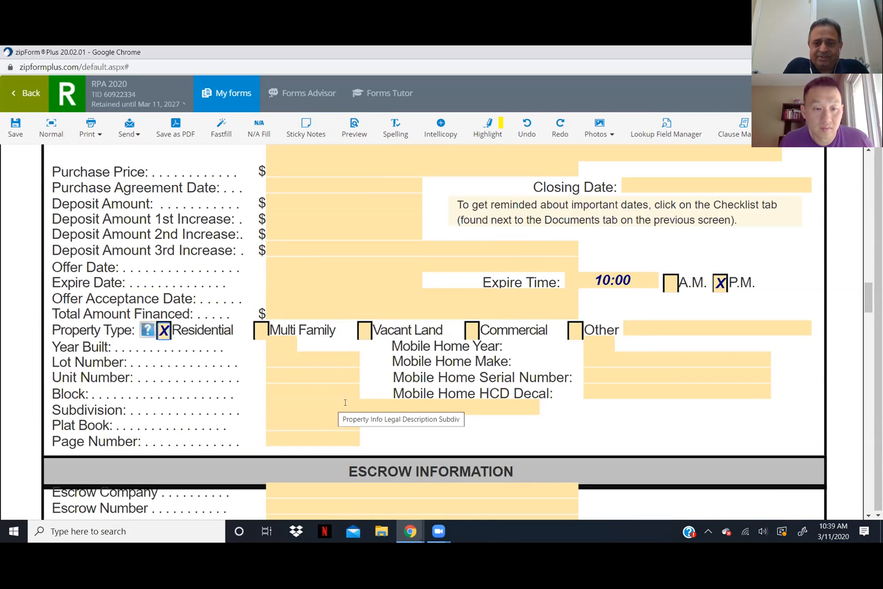
scroll(464, 424, down, 4)
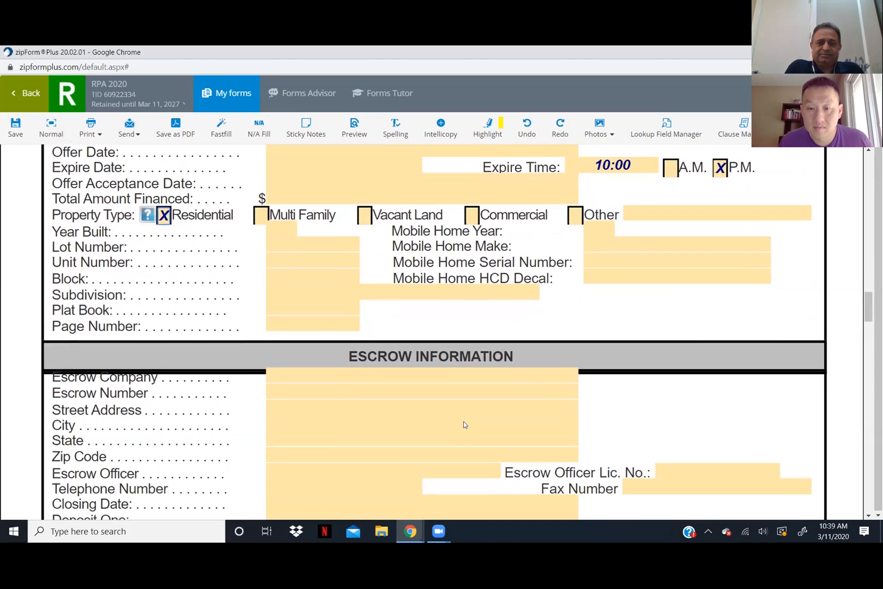
scroll(464, 424, down, 1)
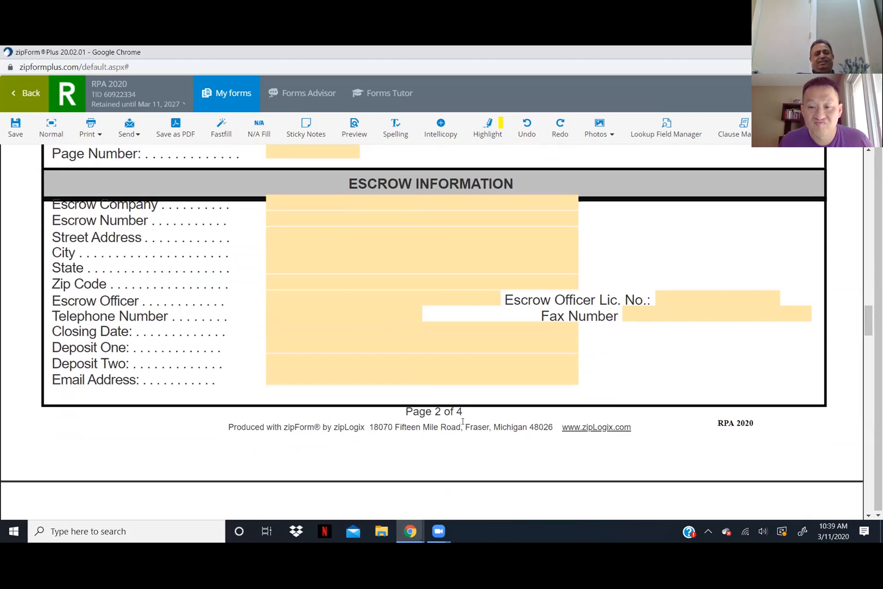
scroll(463, 422, down, 4)
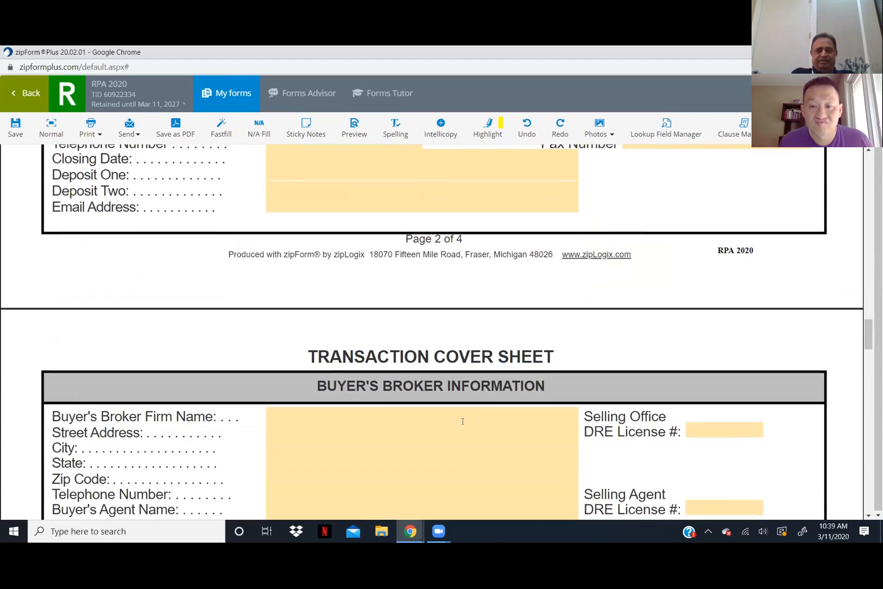
scroll(463, 421, down, 1)
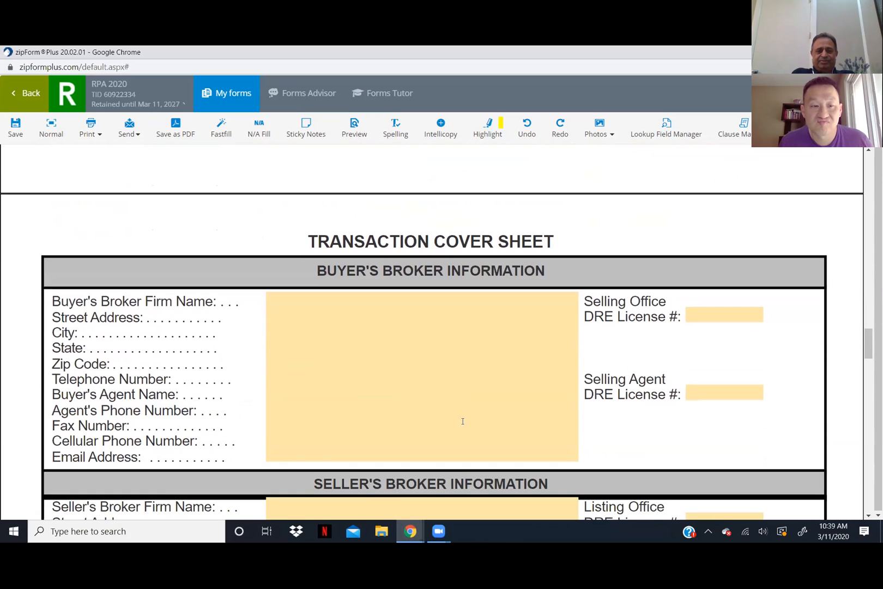
- Type 'Berkshire Hathaway HomeService CA Prop' as the Buyer's Broker Firm Name, correcting typos
click(324, 303)
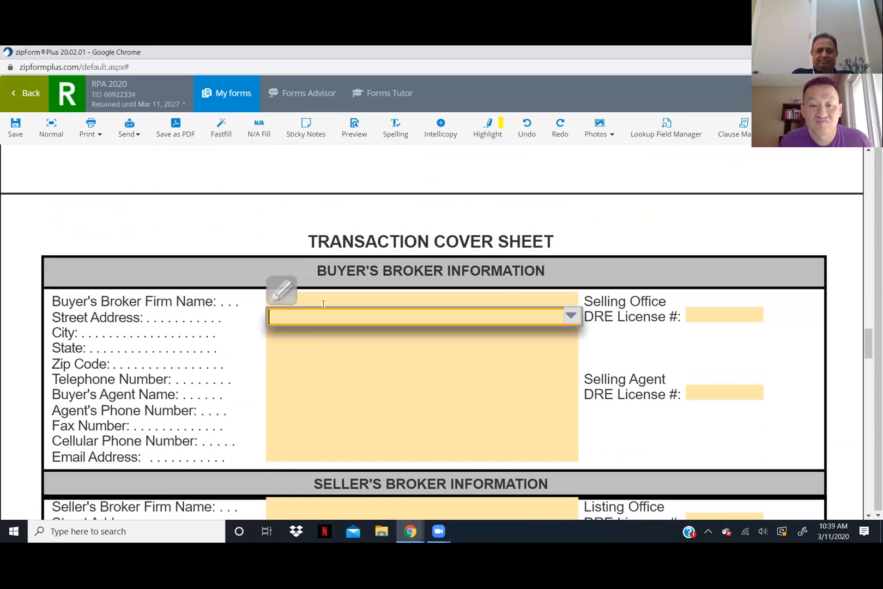
click(494, 303)
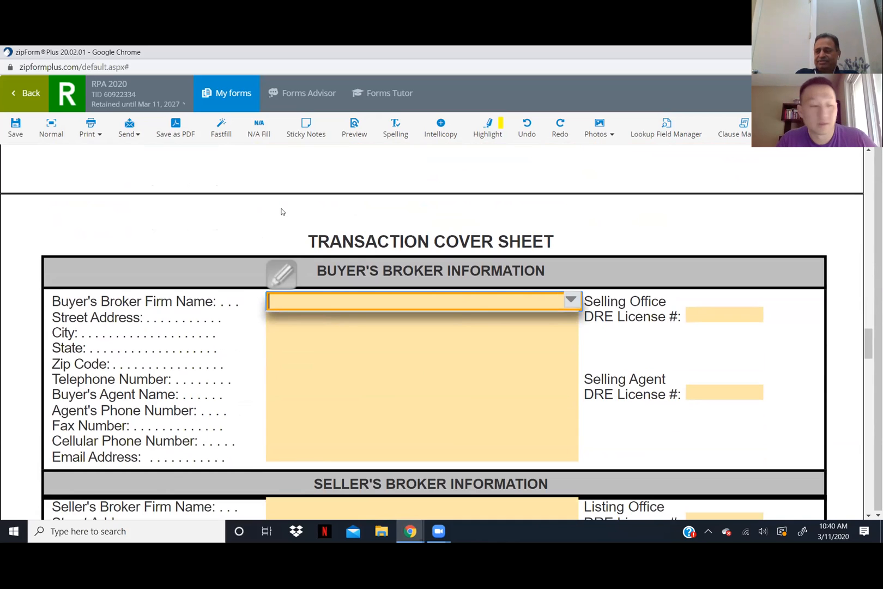
text(Berksi)
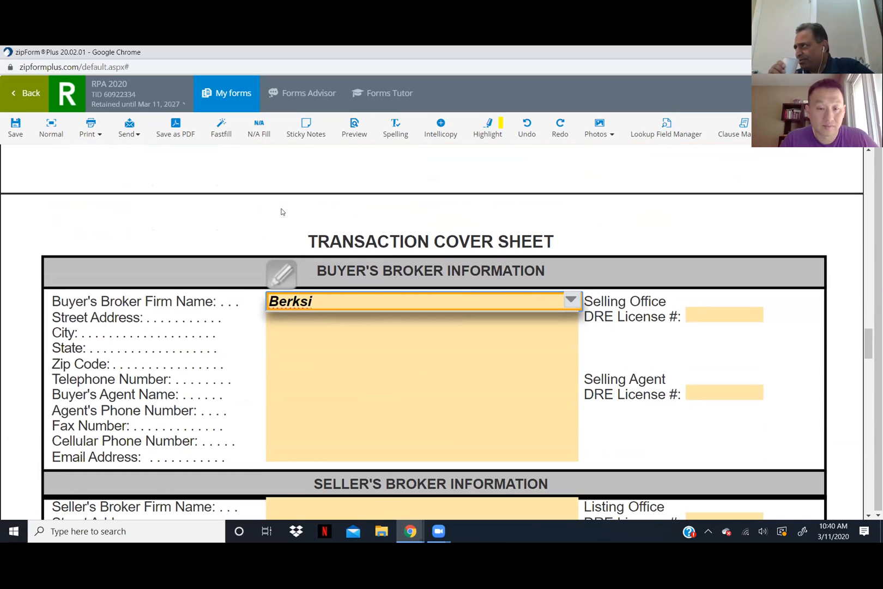
key(BackSpace)
text(hire)
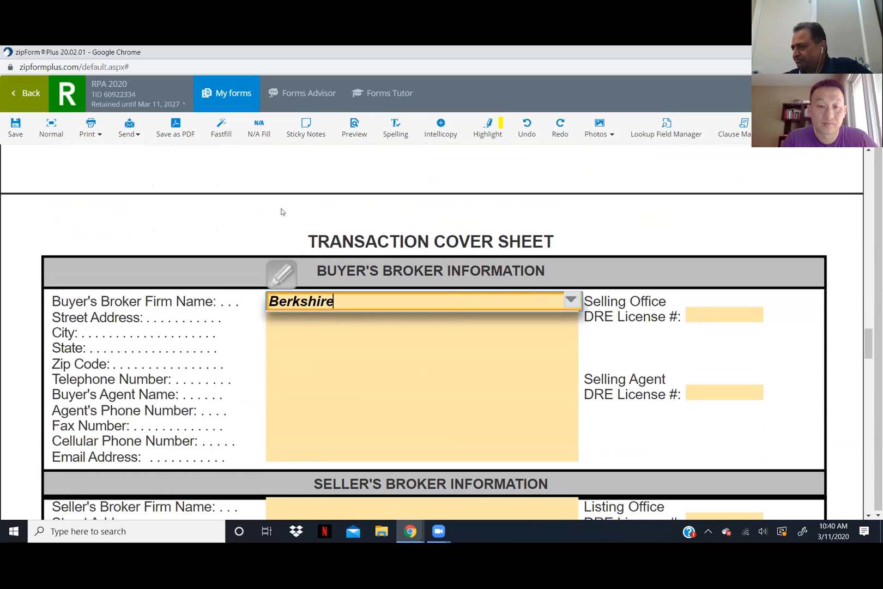
text( Hat)
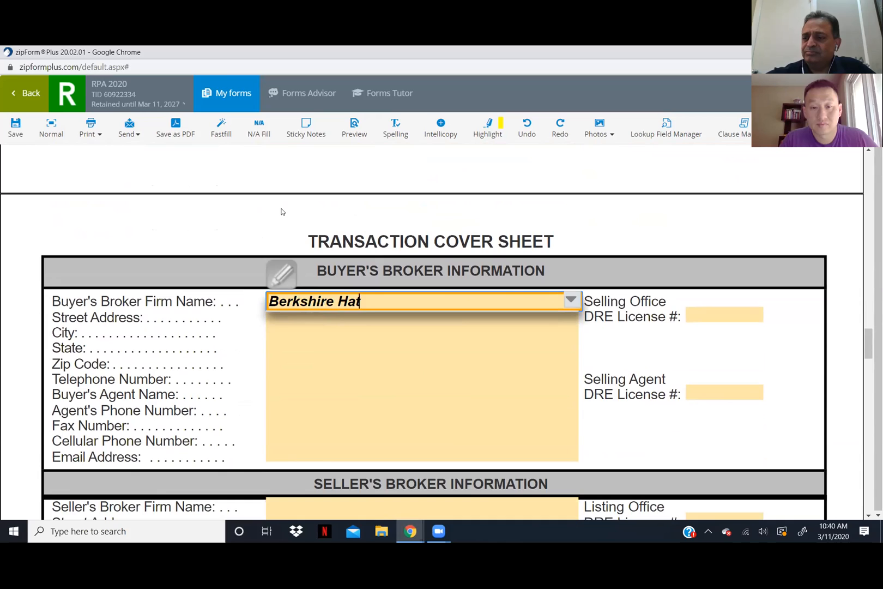
text(hawy Hom)
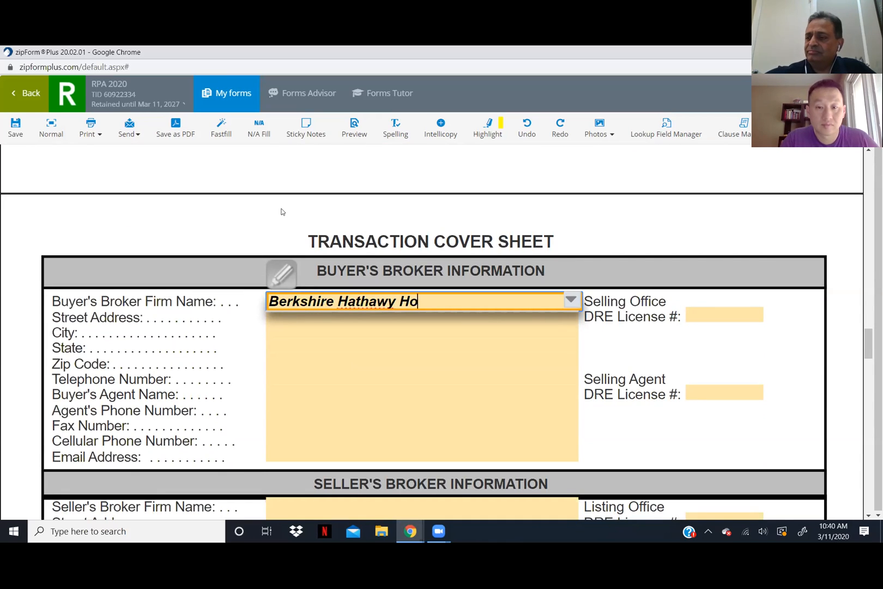
key(BackSpace)
key(BackSpace)
key(BackSpace)
key(BackSpace)
key(BackSpace)
key(BackSpace)
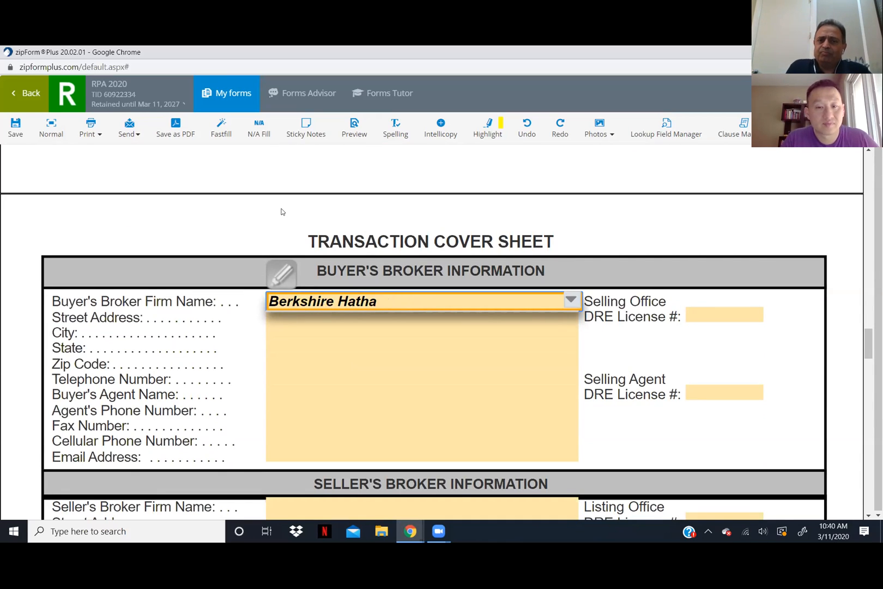
text(way )
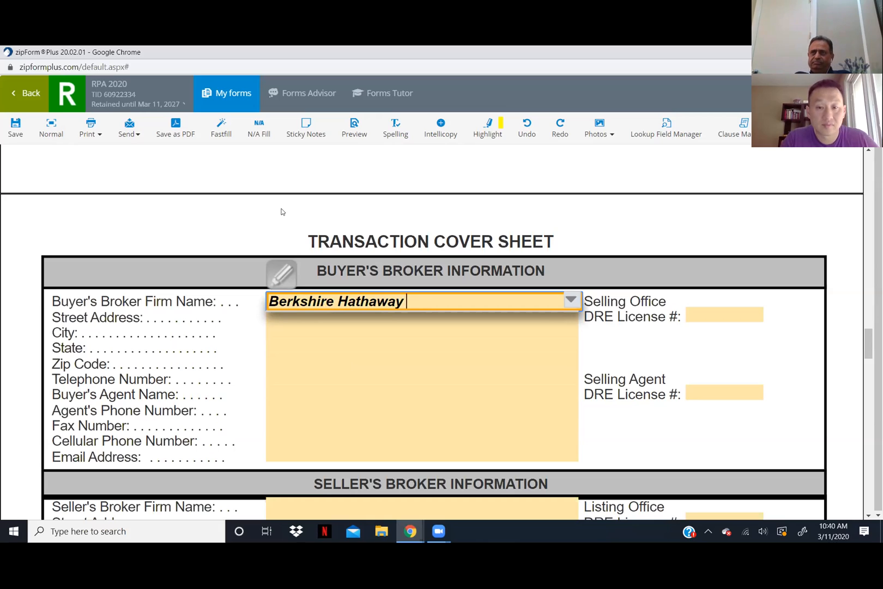
text(Home)
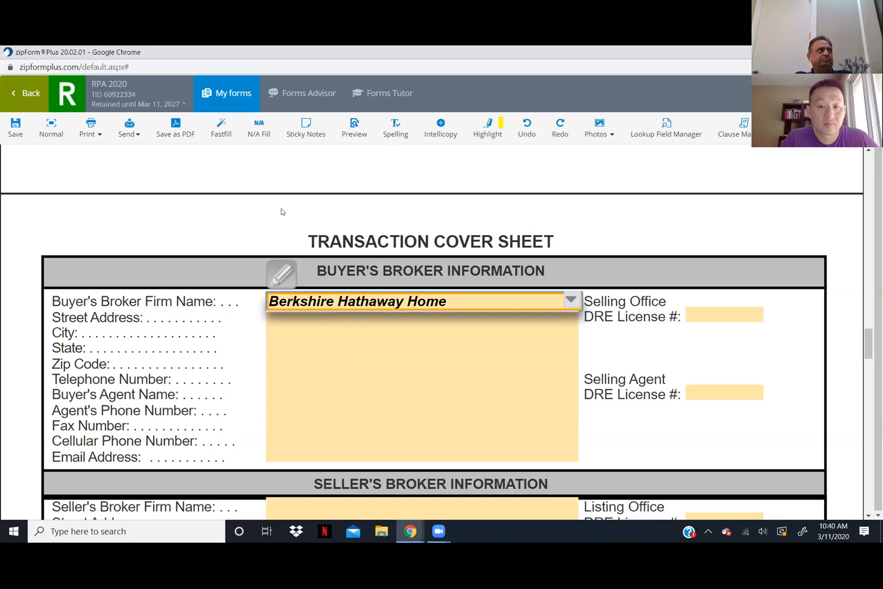
text(Service)
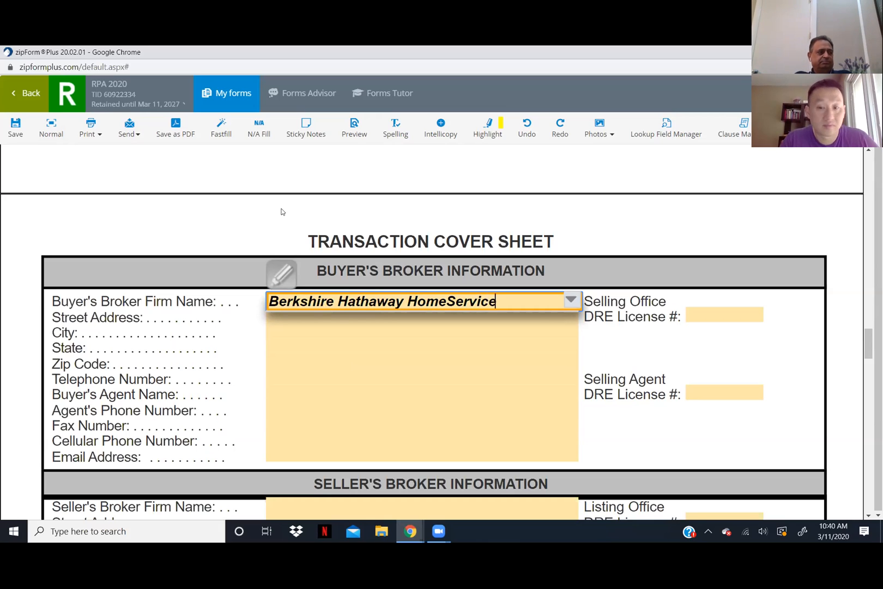
text(s)
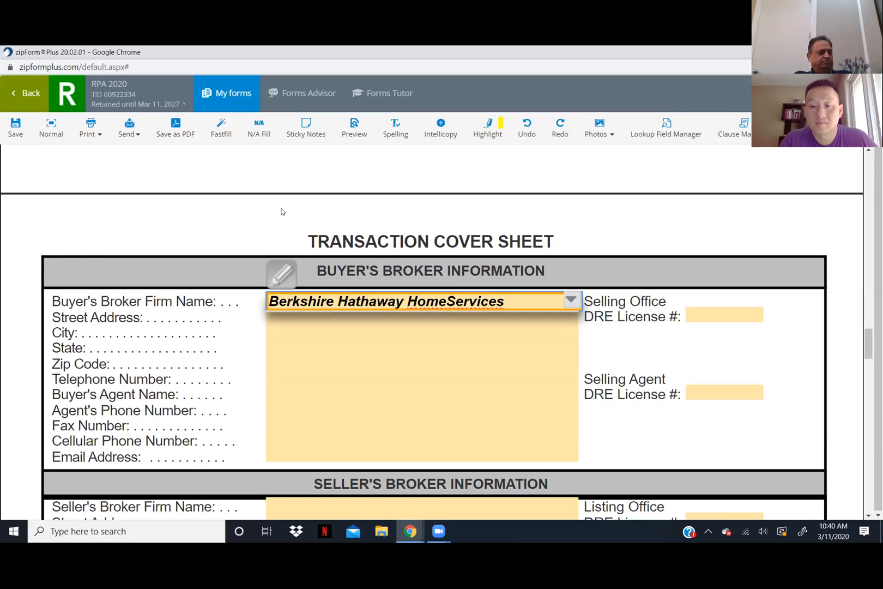
key(BackSpace)
key(BackSpace)
text(CA)
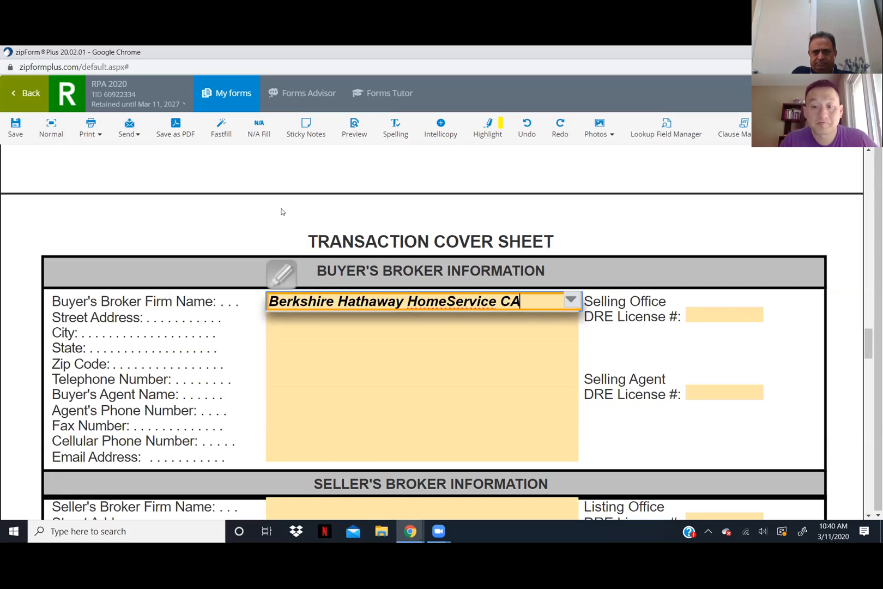
text( Prop)
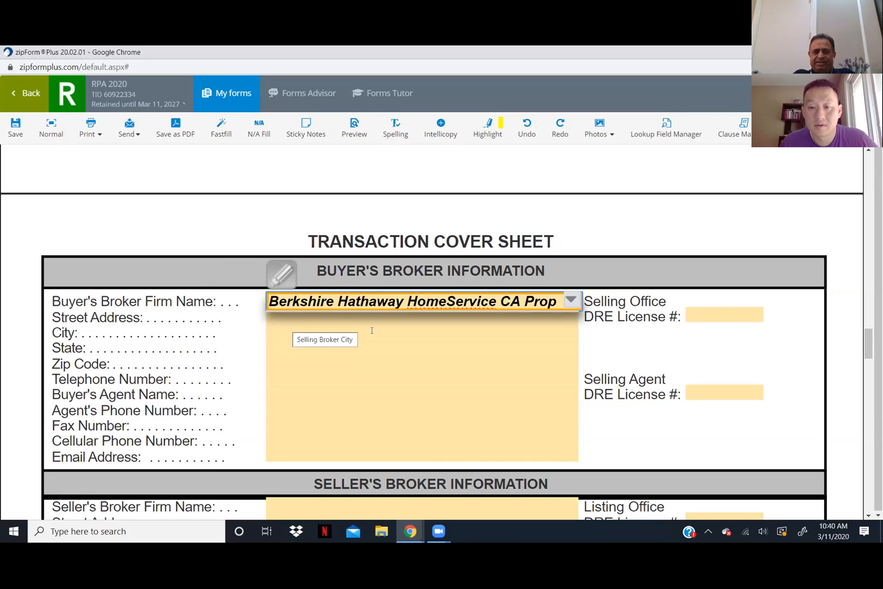
key(Tab)
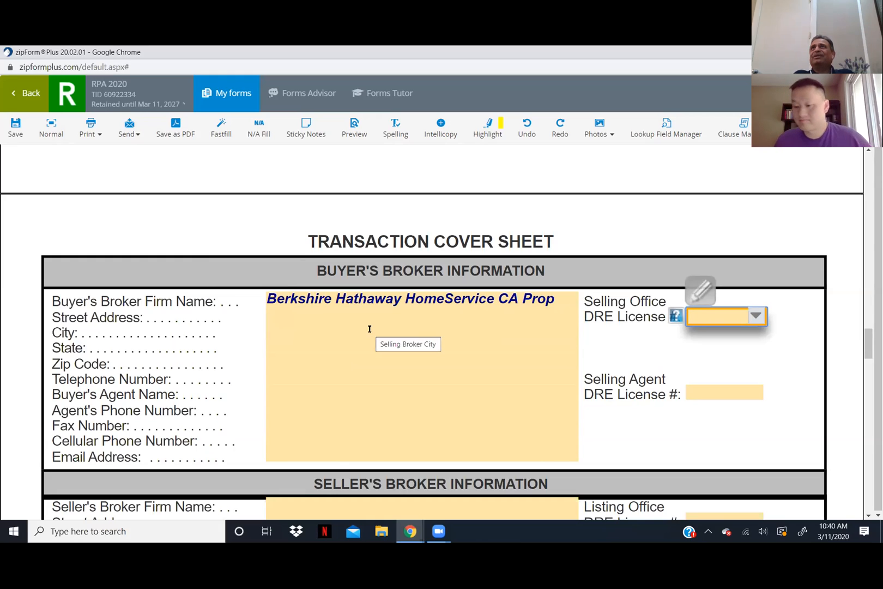
- Enter the corrected Selling Office DRE License number after clearing the wrong one
text(020938)
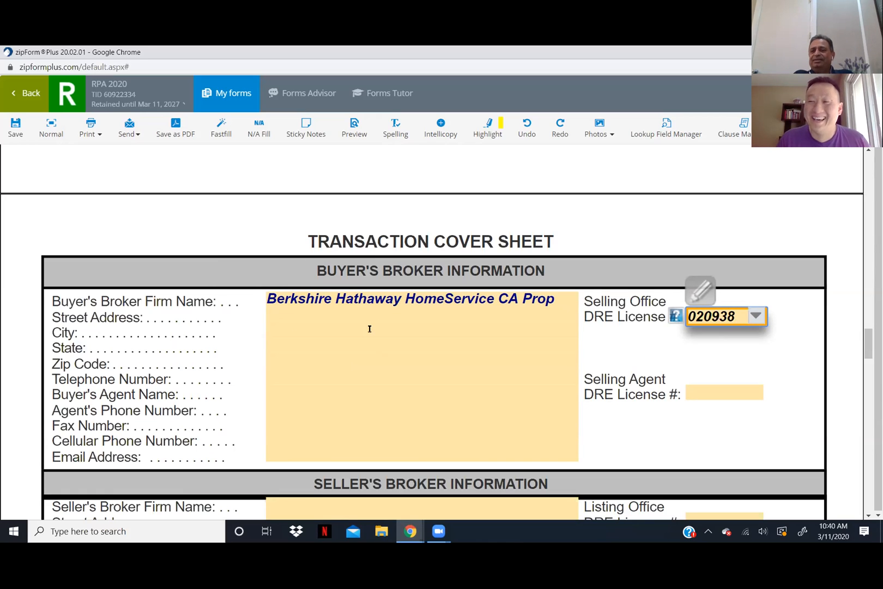
key(BackSpace)
key(BackSpace)
key(BackSpace)
key(BackSpace)
key(BackSpace)
key(BackSpace)
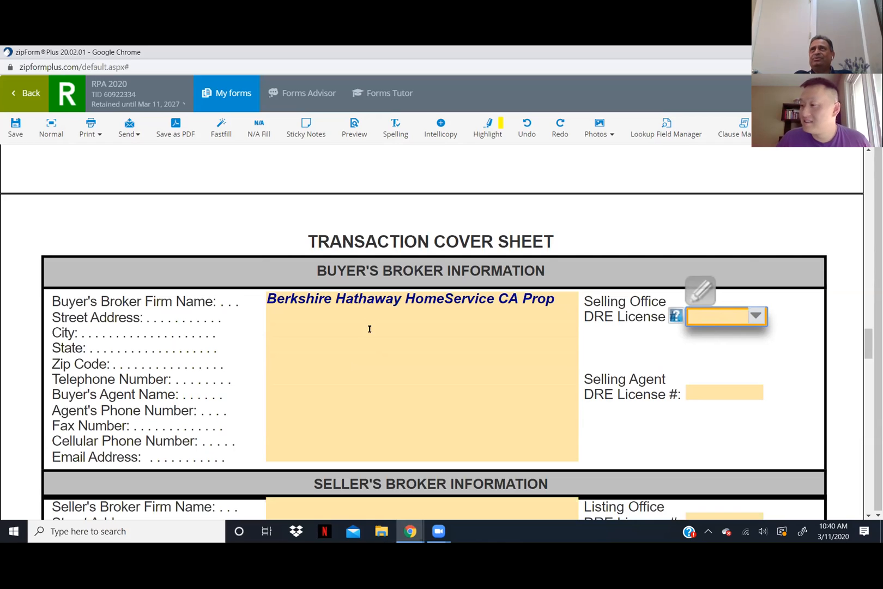
text(00)
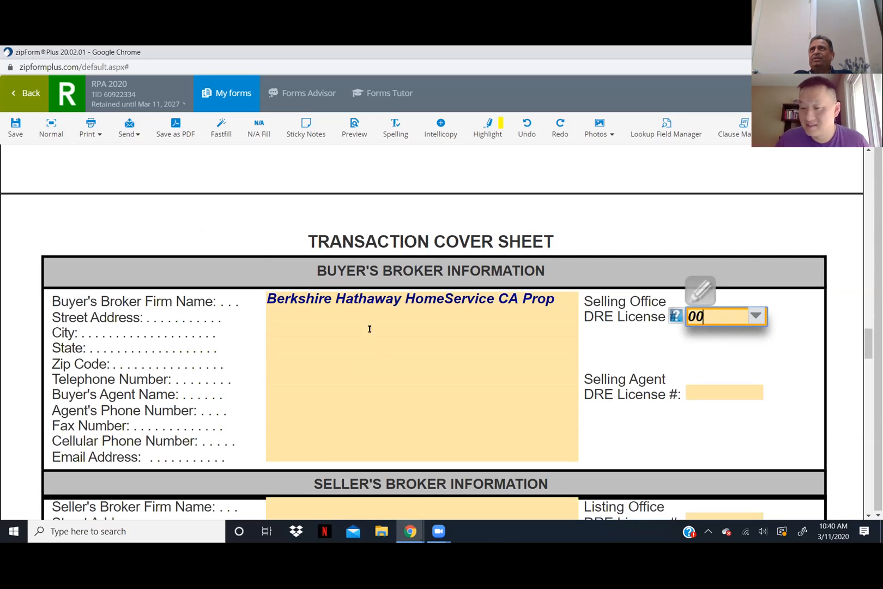
text(33)
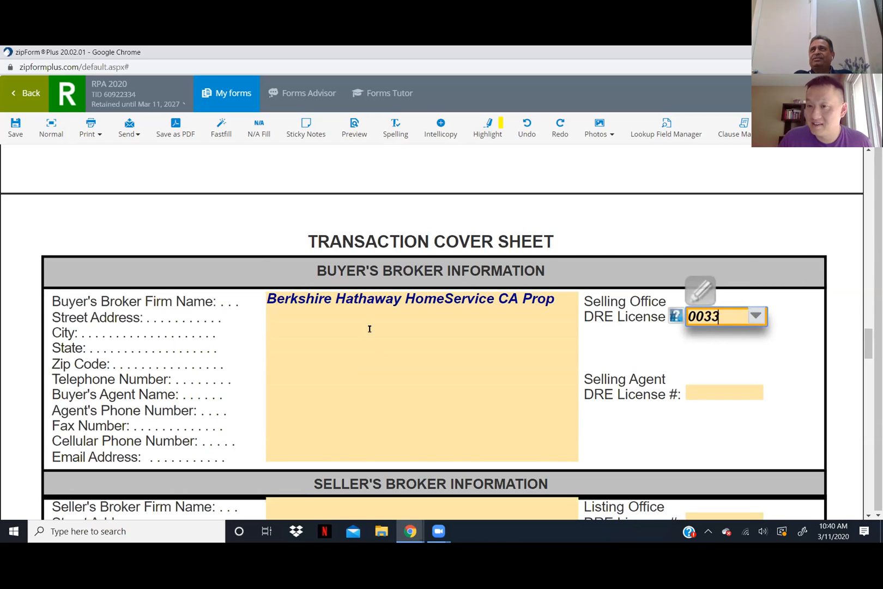
text(86)
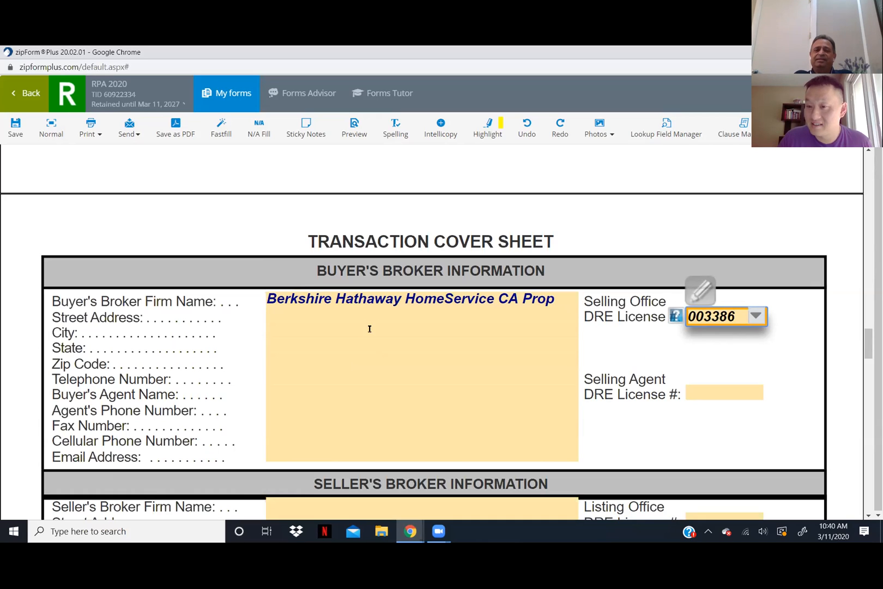
text(99)
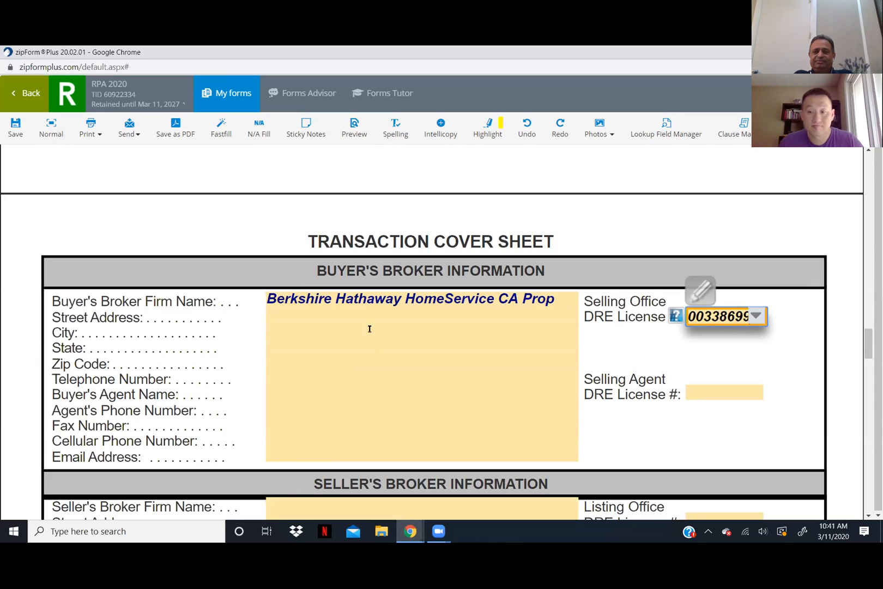
click(370, 328)
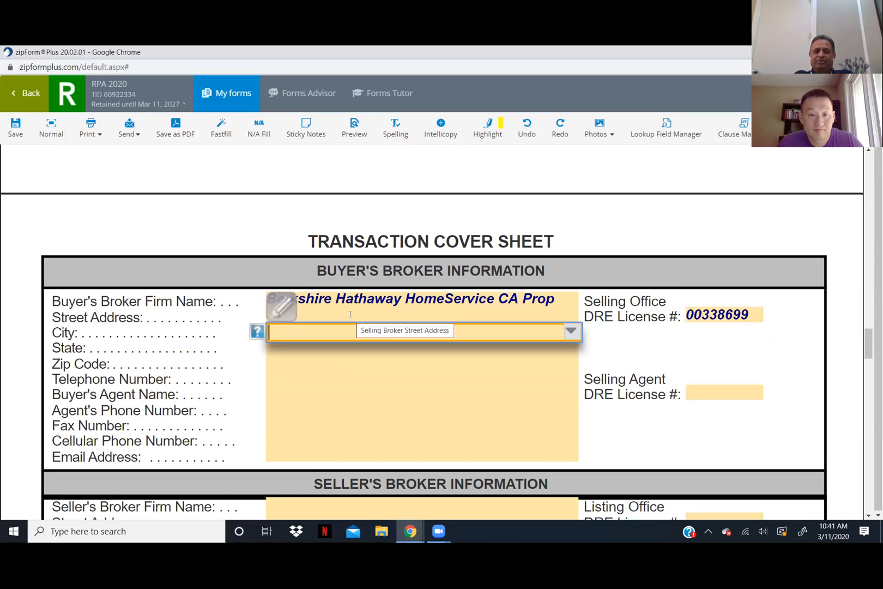
- Enter the buyer's broker street address from the suggested match and append suite 100
click(350, 315)
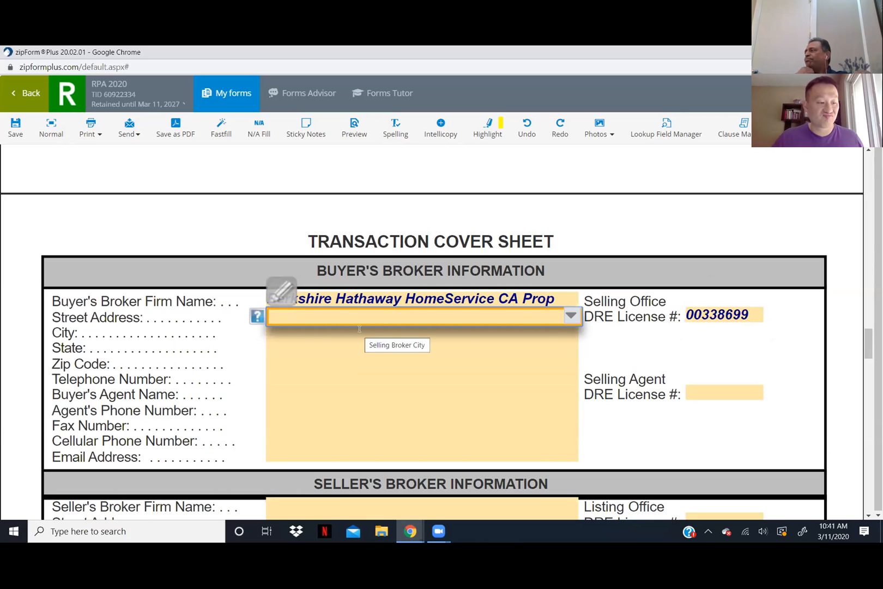
text(1270 )
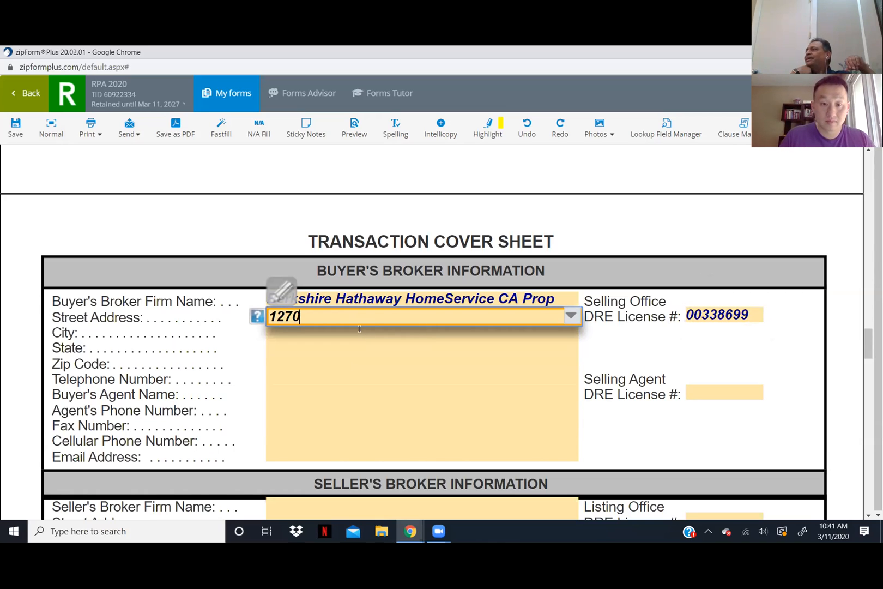
text(E. G)
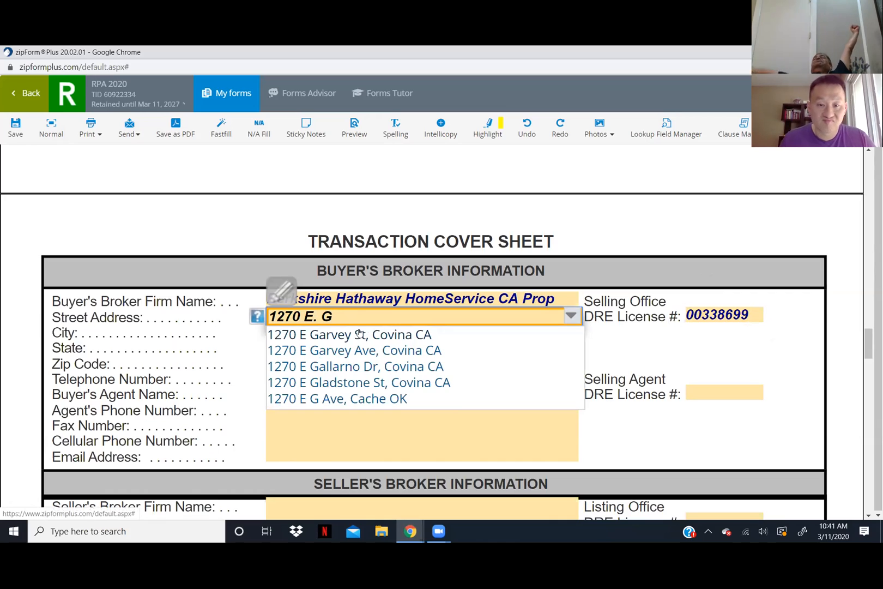
key(Escape)
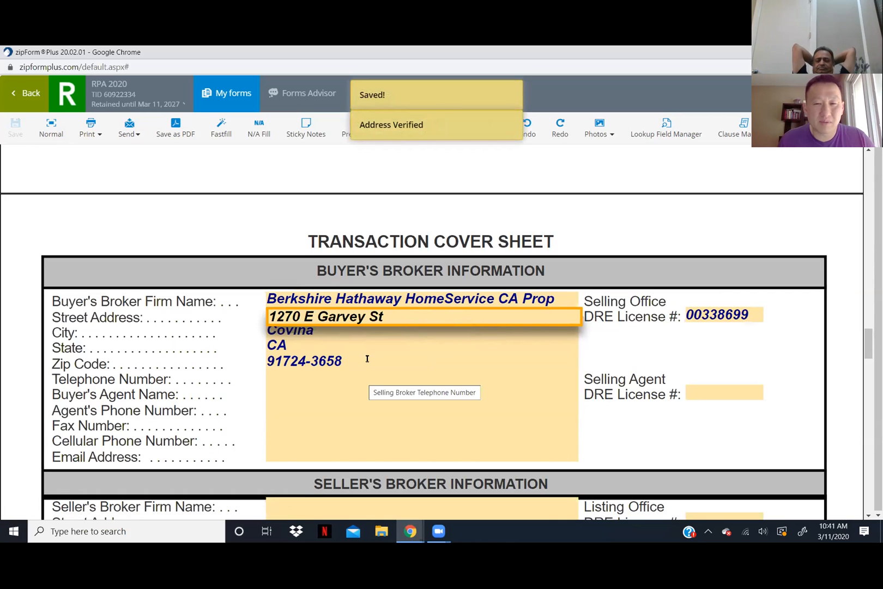
click(391, 316)
text(., 100)
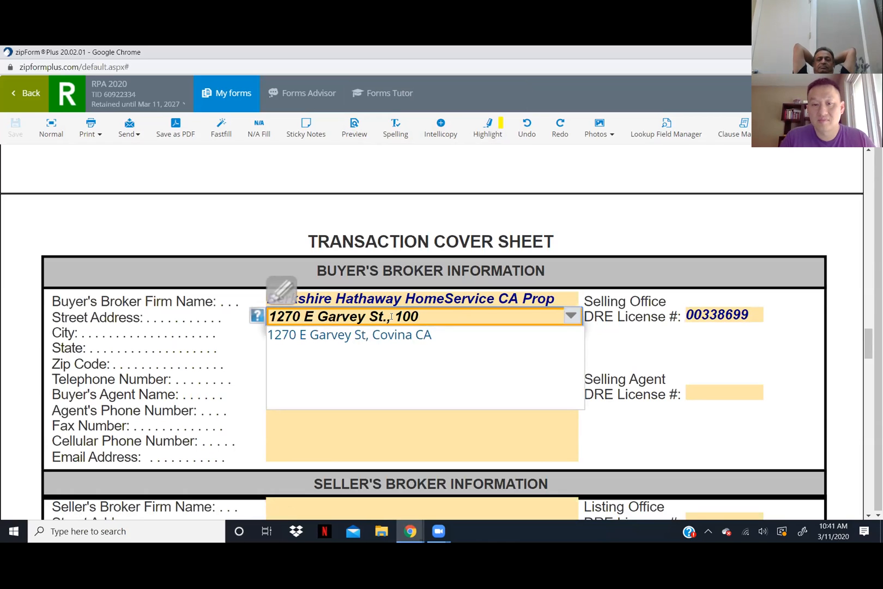
click(636, 345)
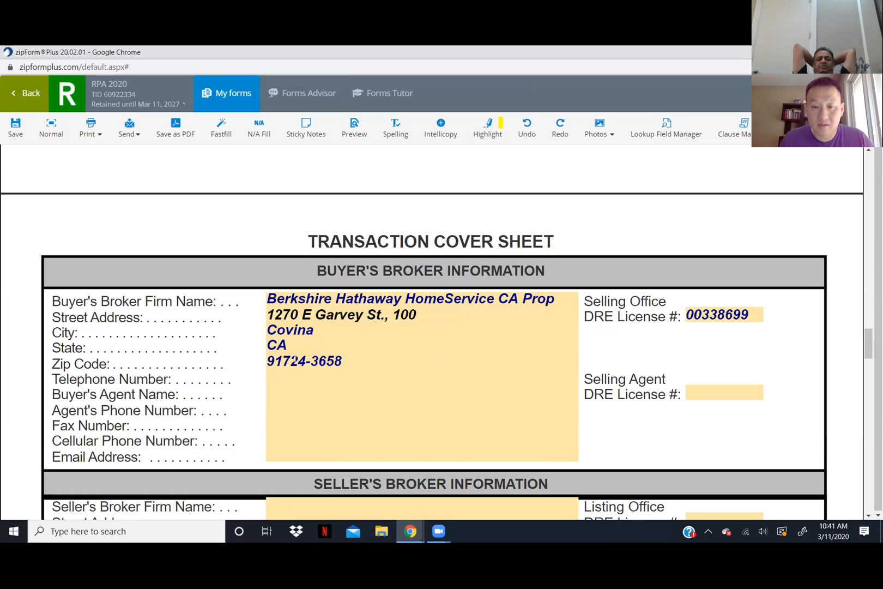
- Fill in the buyer's agent name and the Selling Agent DRE License number
key(Tab)
key(Tab)
key(Tab)
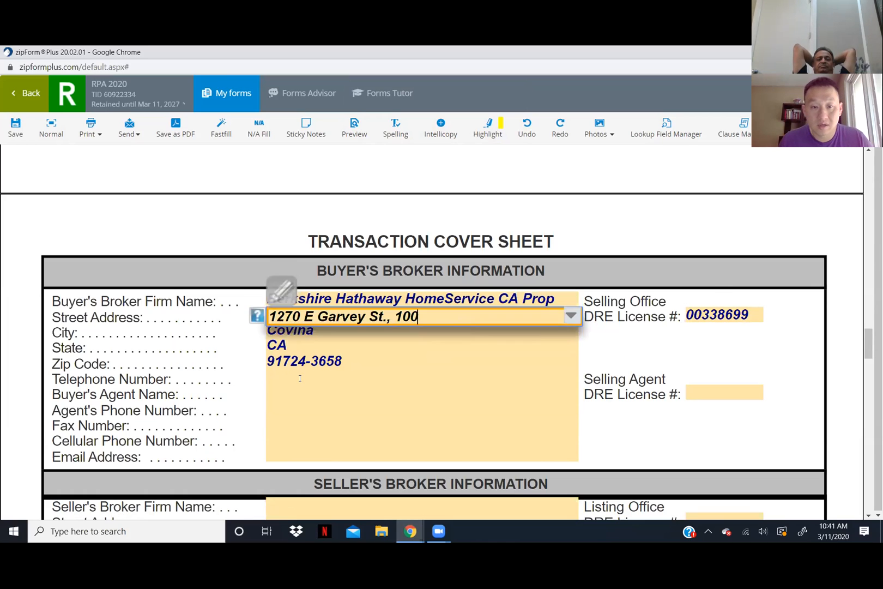
key(Tab)
key(Tab)
key(Tab)
key(Tab)
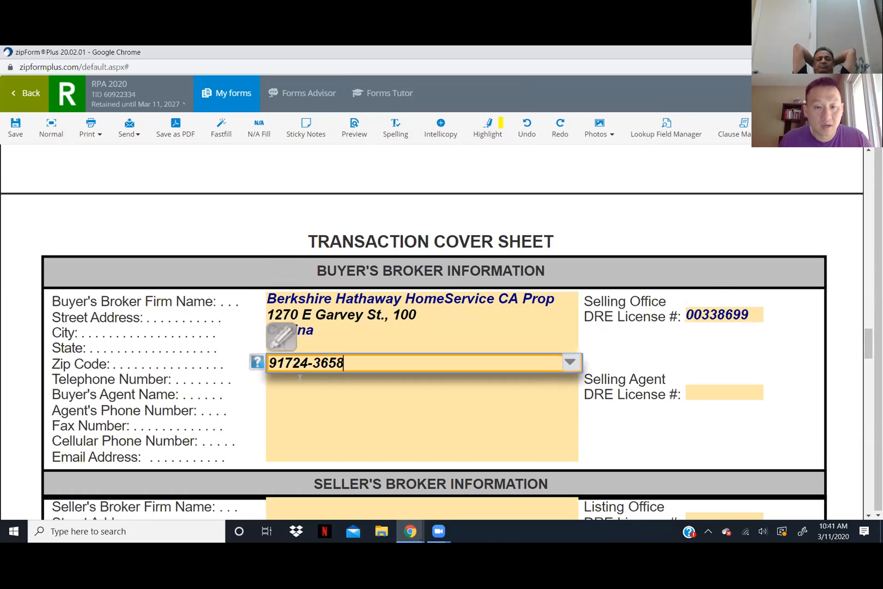
key(Tab)
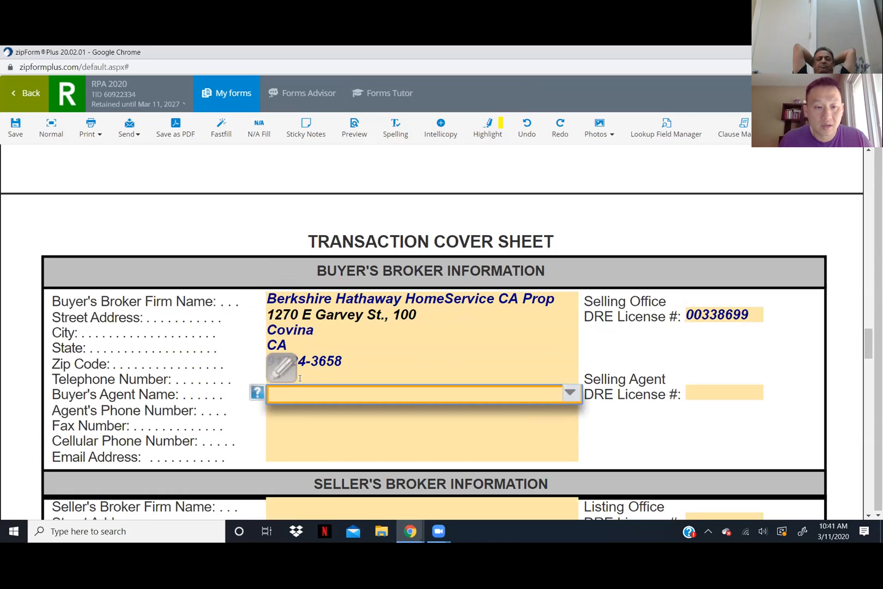
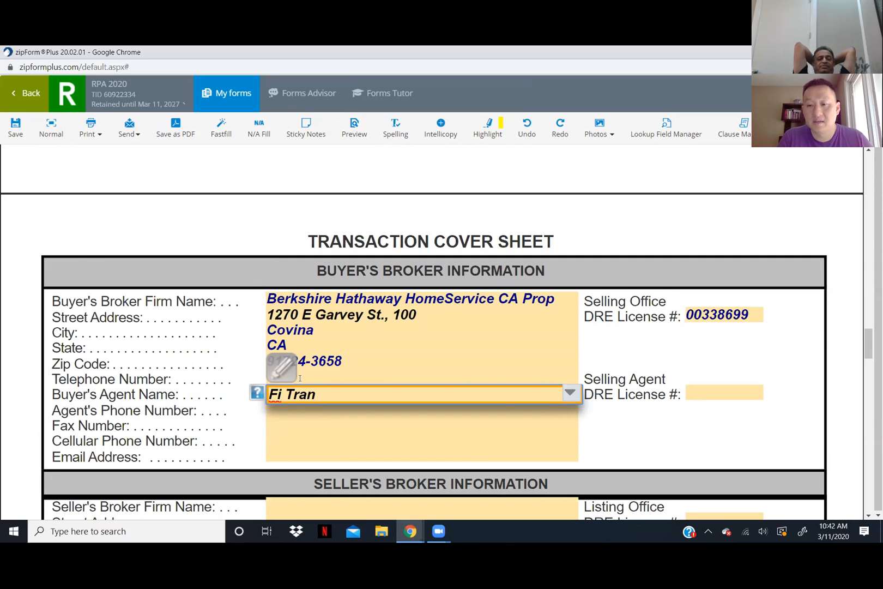
key(Tab)
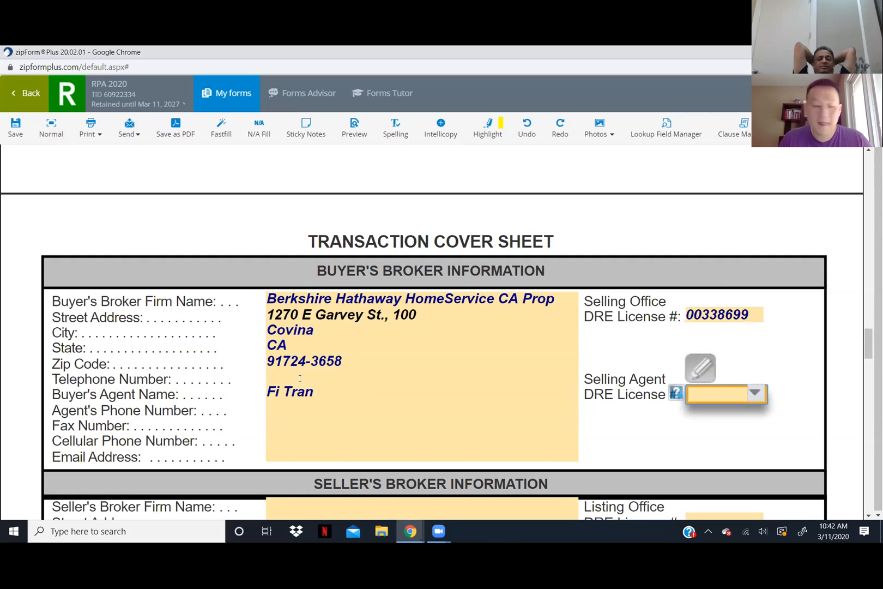
text(0209)
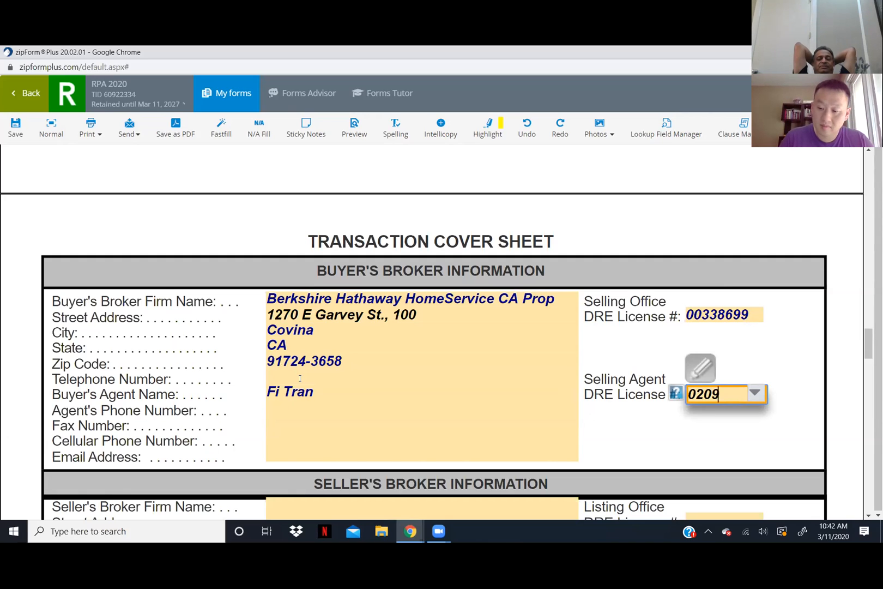
text(3824)
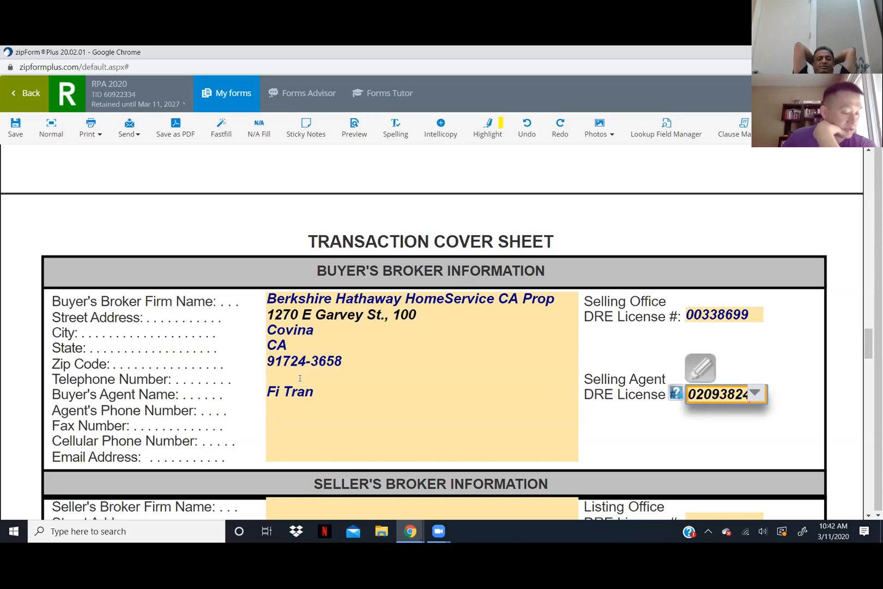
key(Tab)
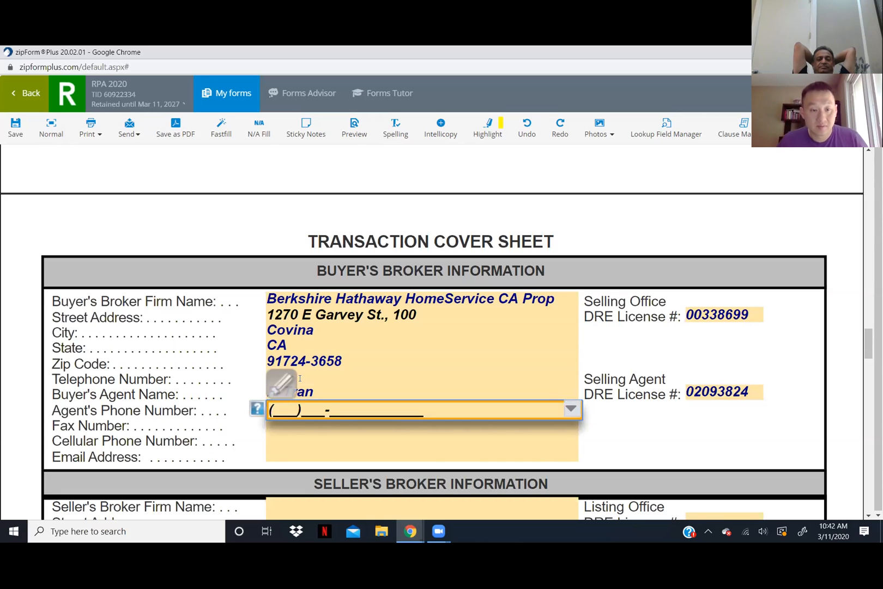
- Enter the buyer's agent cellular phone number and email address
key(Tab)
key(Tab)
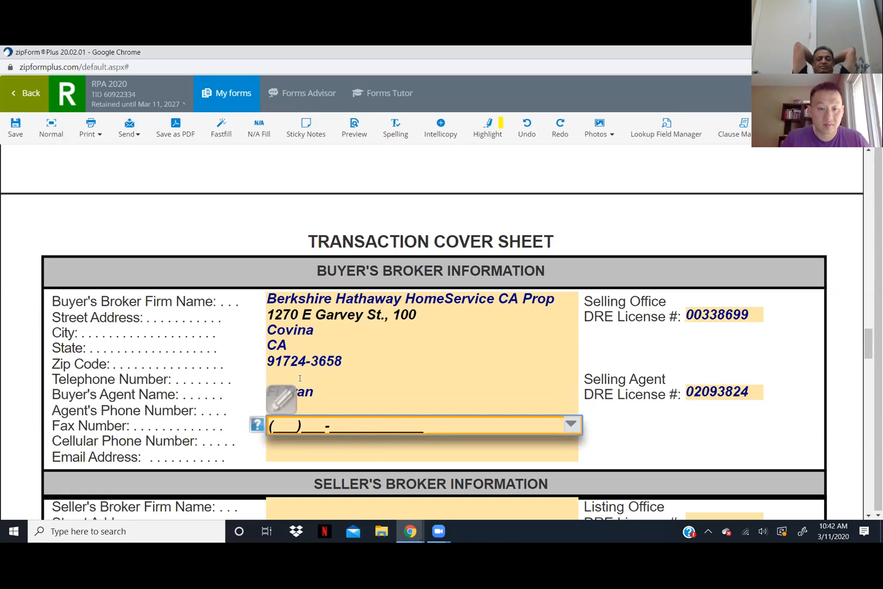
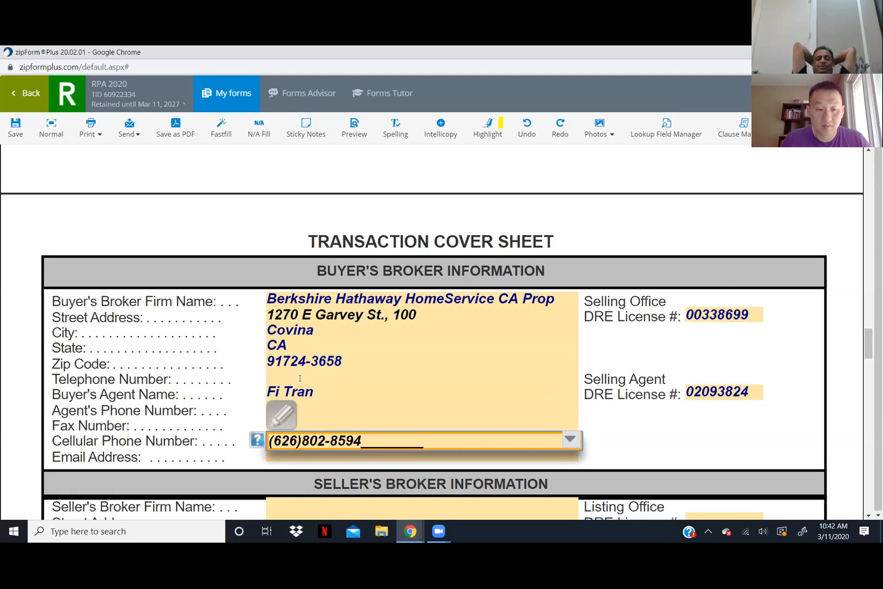
key(Tab)
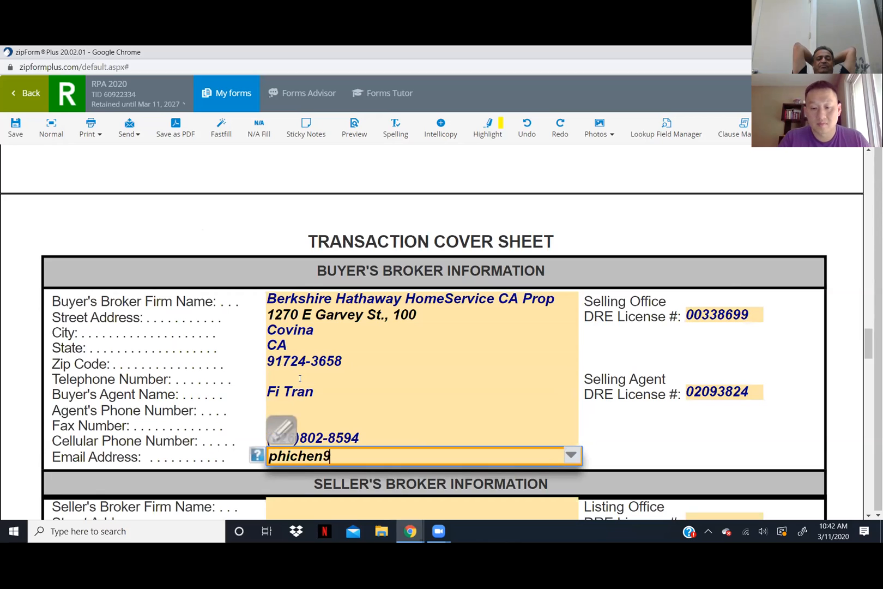
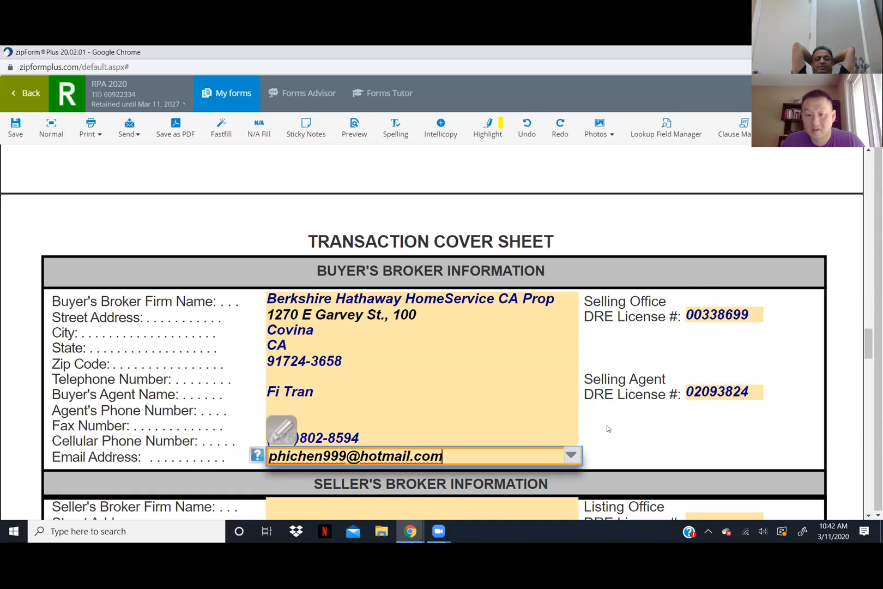
key(Tab)
scroll(606, 426, down, 5)
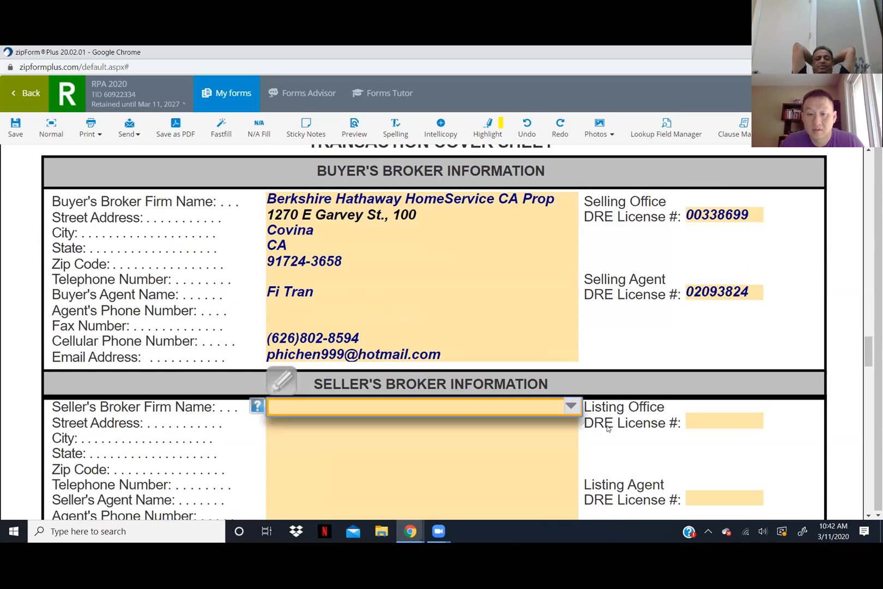
- Choose *MyNHD **Best Value** as the Disclosure Company under Disclosure Information
scroll(606, 426, down, 3)
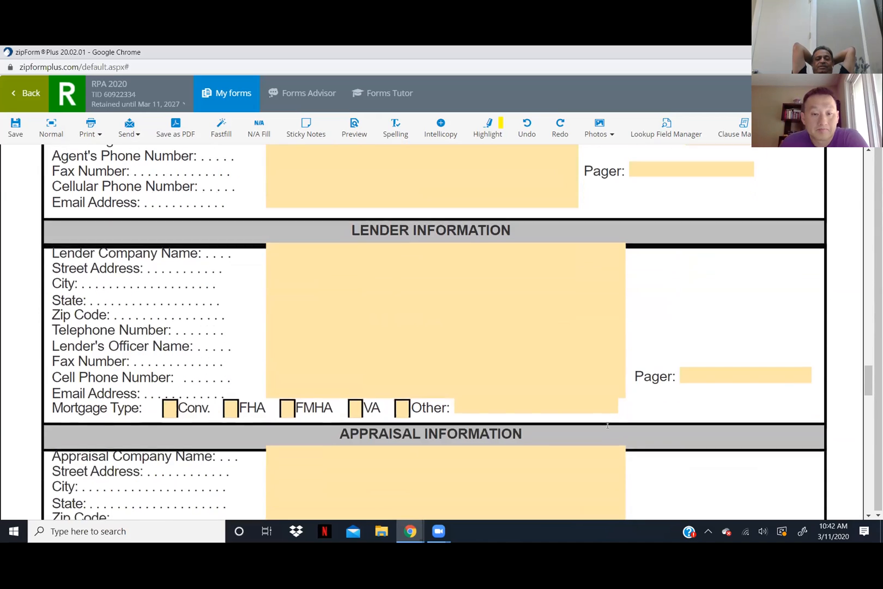
scroll(607, 429, down, 1)
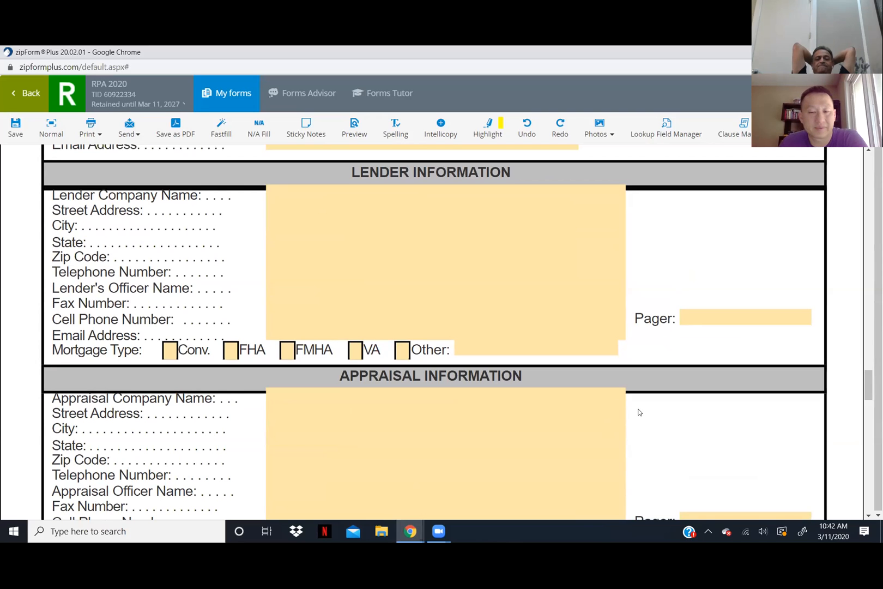
scroll(659, 431, down, 1)
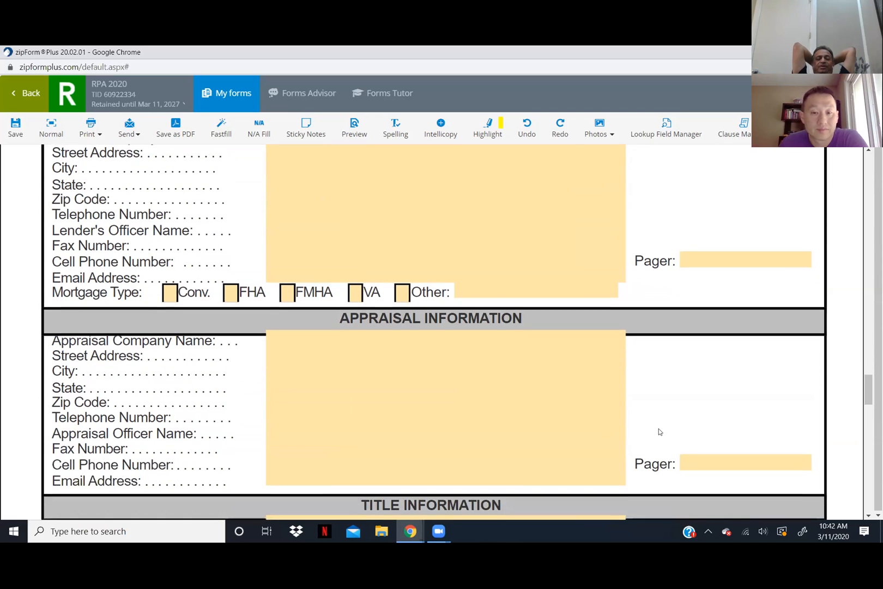
scroll(658, 432, down, 6)
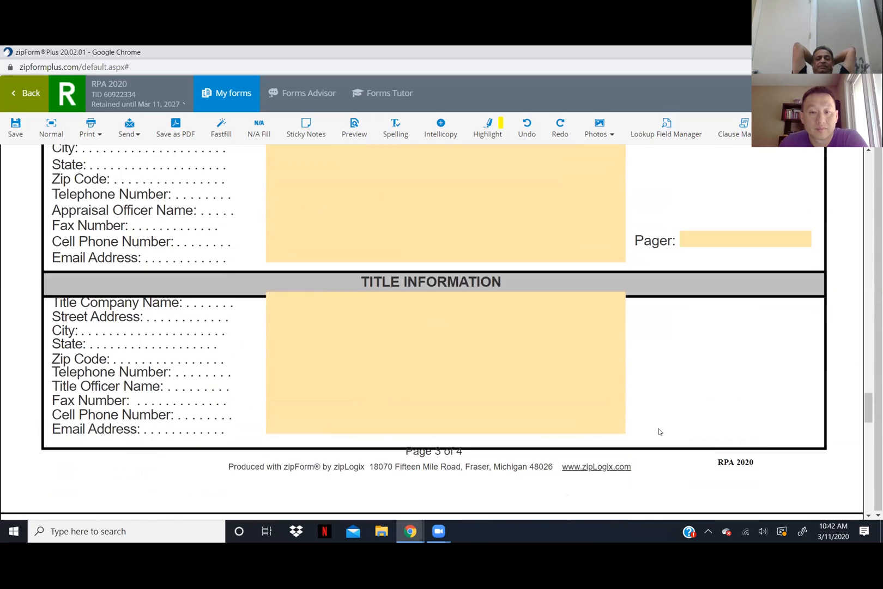
scroll(659, 432, down, 5)
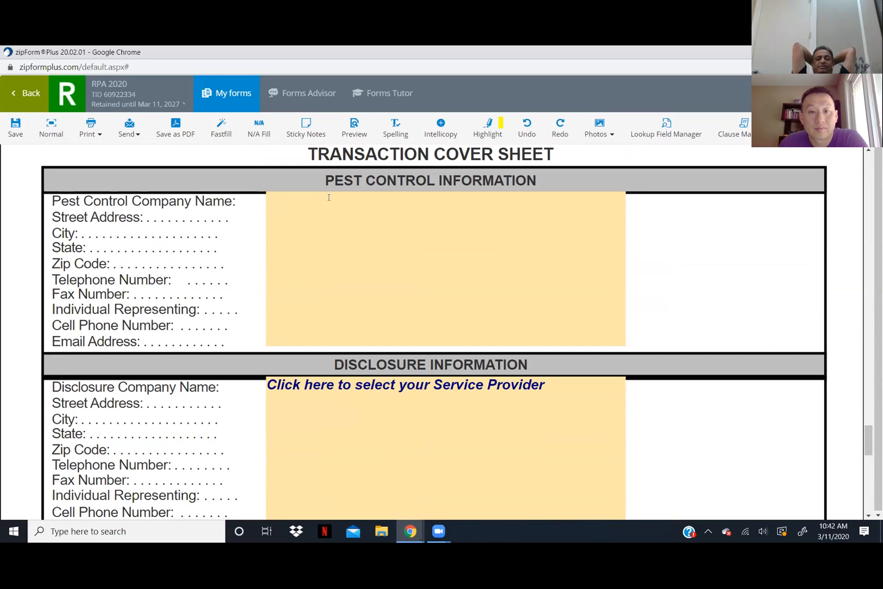
click(299, 386)
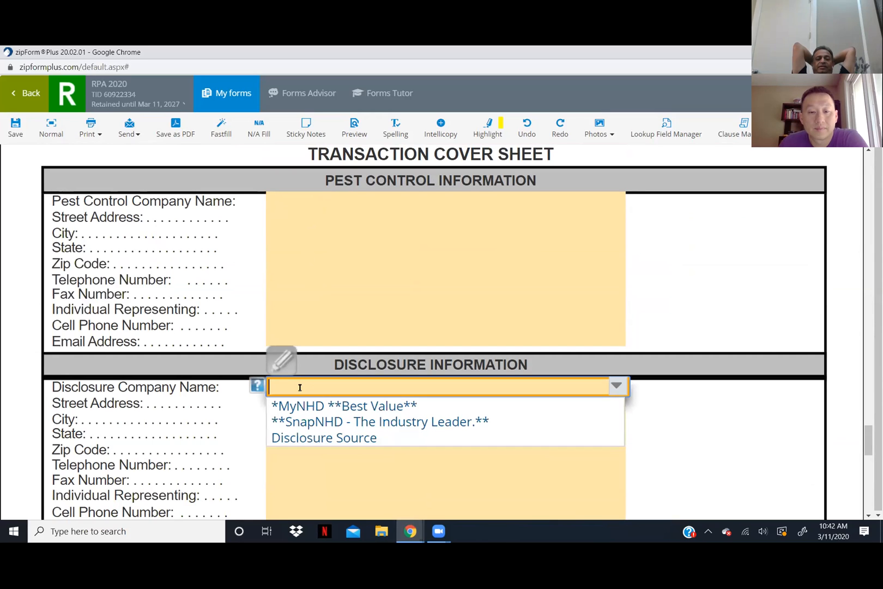
click(299, 406)
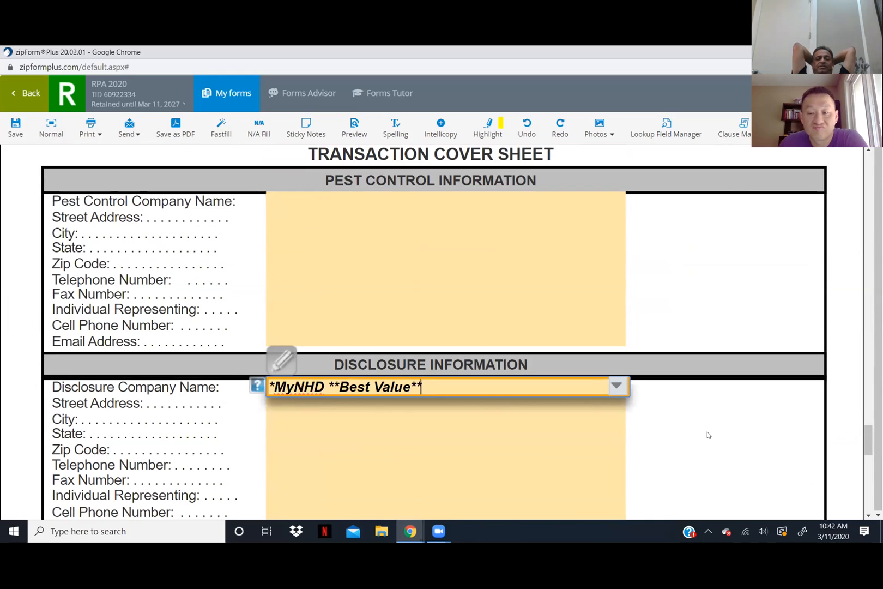
scroll(707, 436, down, 2)
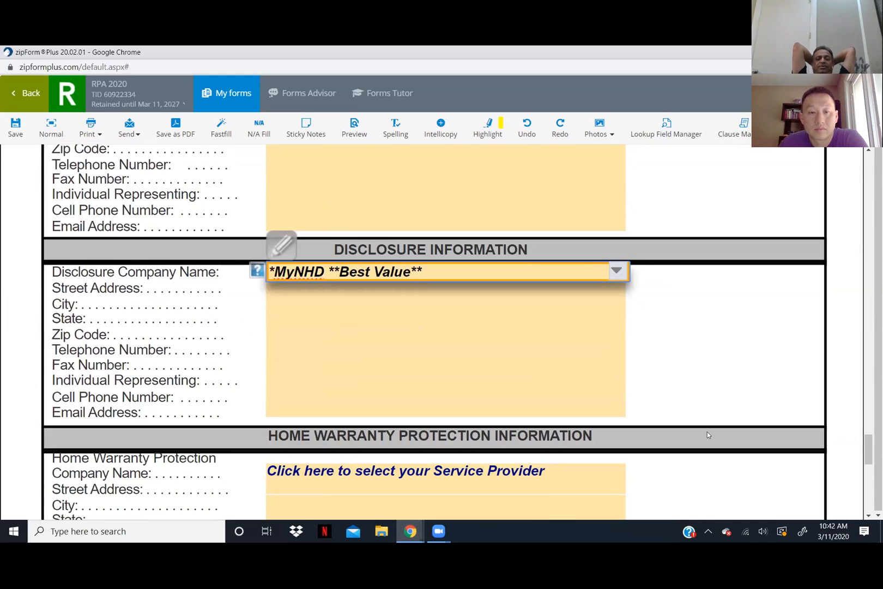
scroll(707, 435, down, 1)
scroll(708, 435, down, 1)
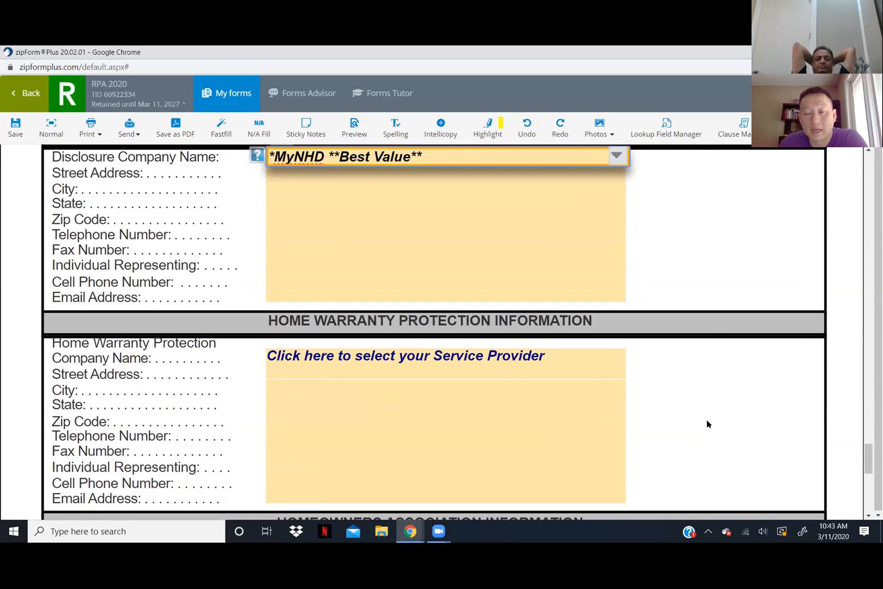
- Choose Old Republic Home Protection as the home warranty company, save, and return to Documents
click(499, 356)
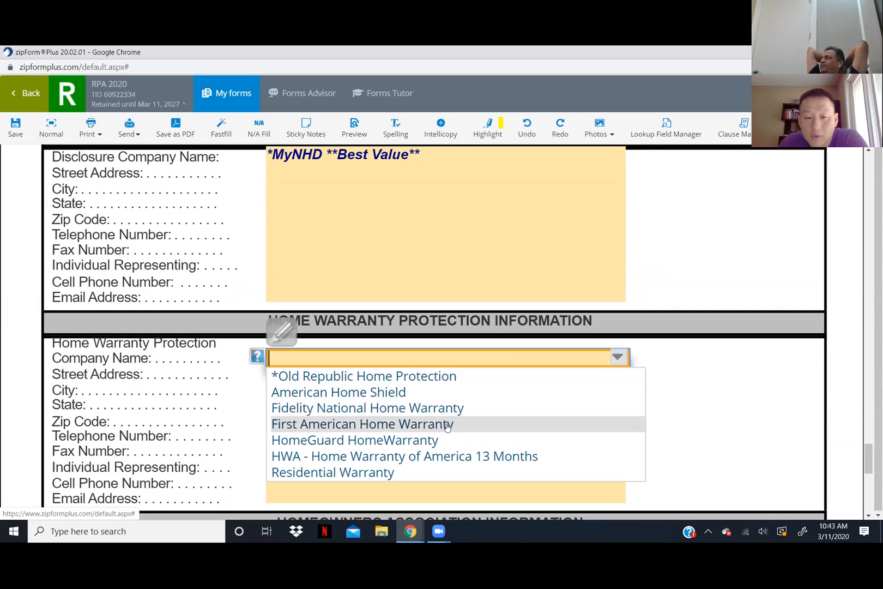
click(446, 377)
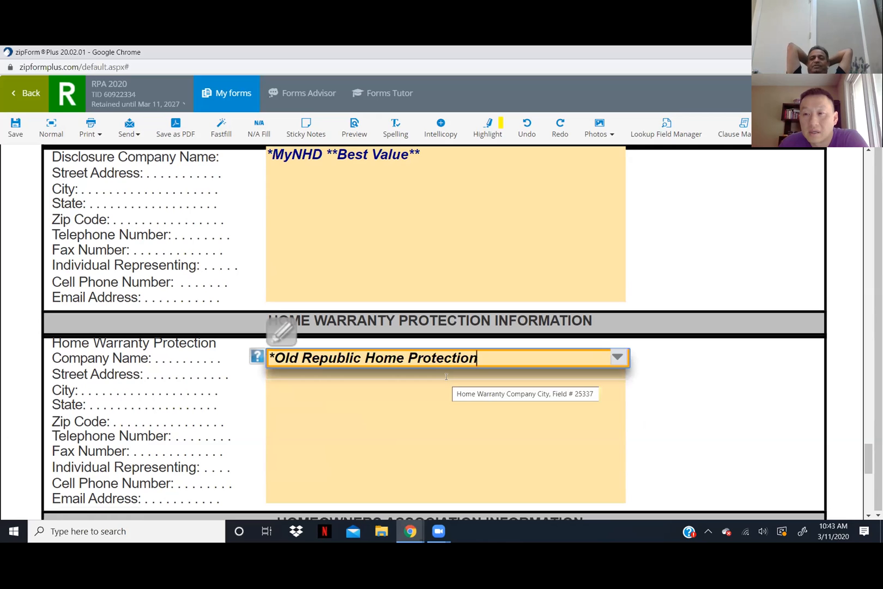
scroll(749, 418, down, 2)
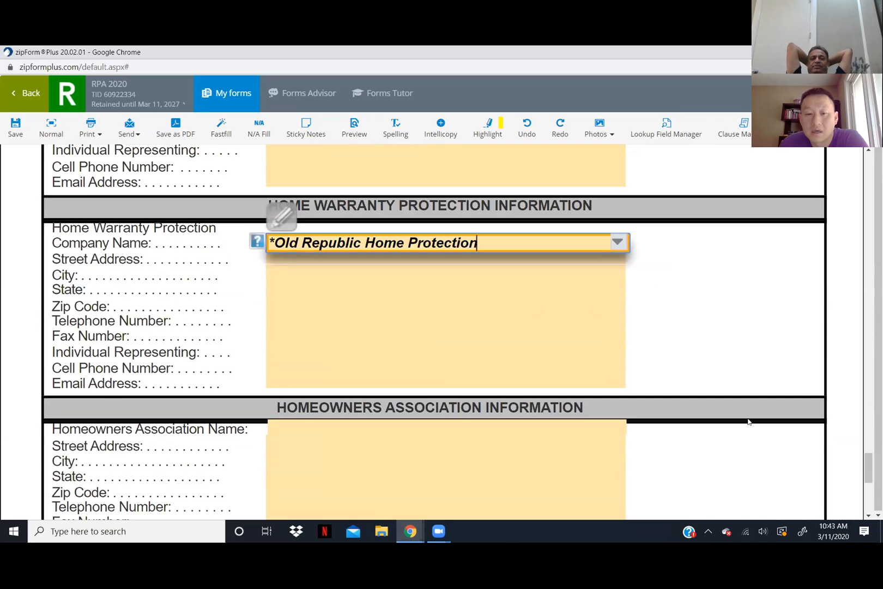
scroll(749, 421, down, 2)
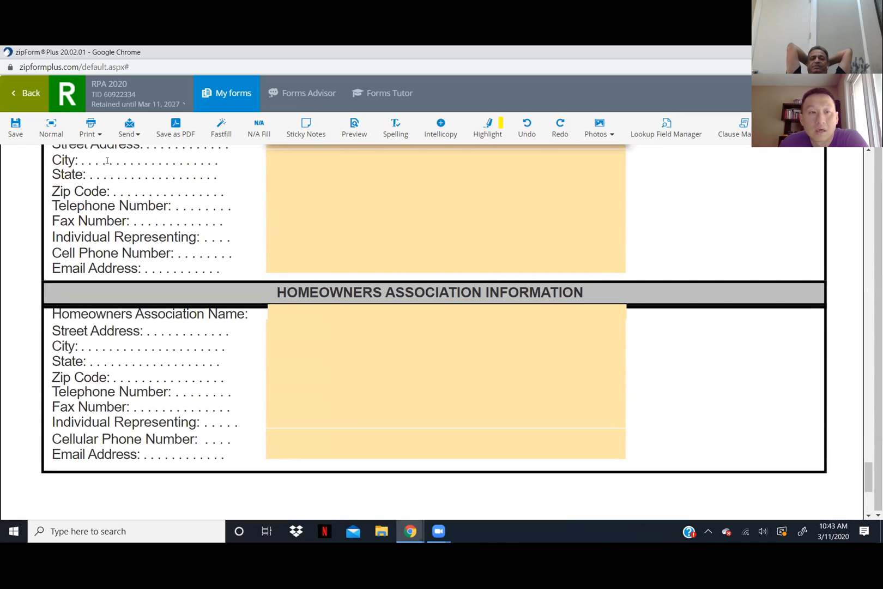
click(16, 124)
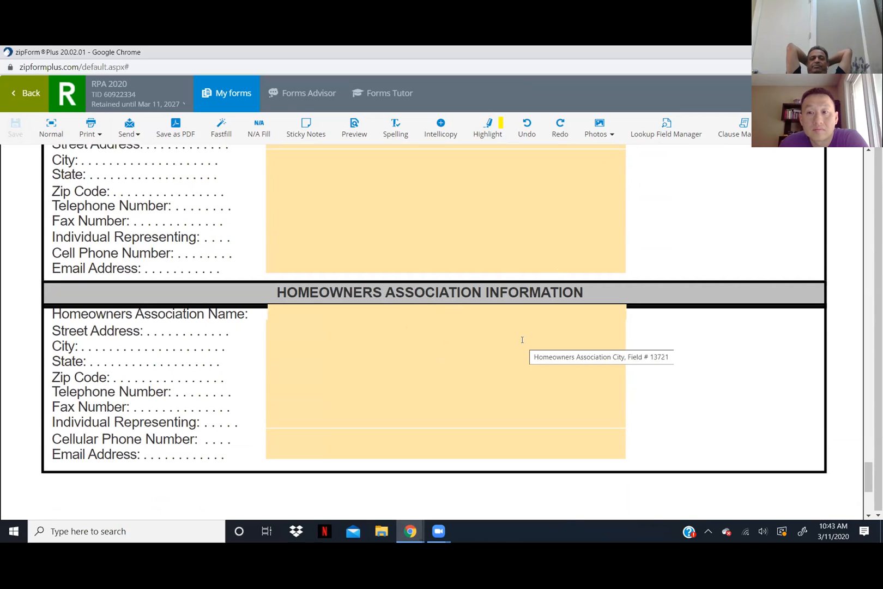
click(23, 94)
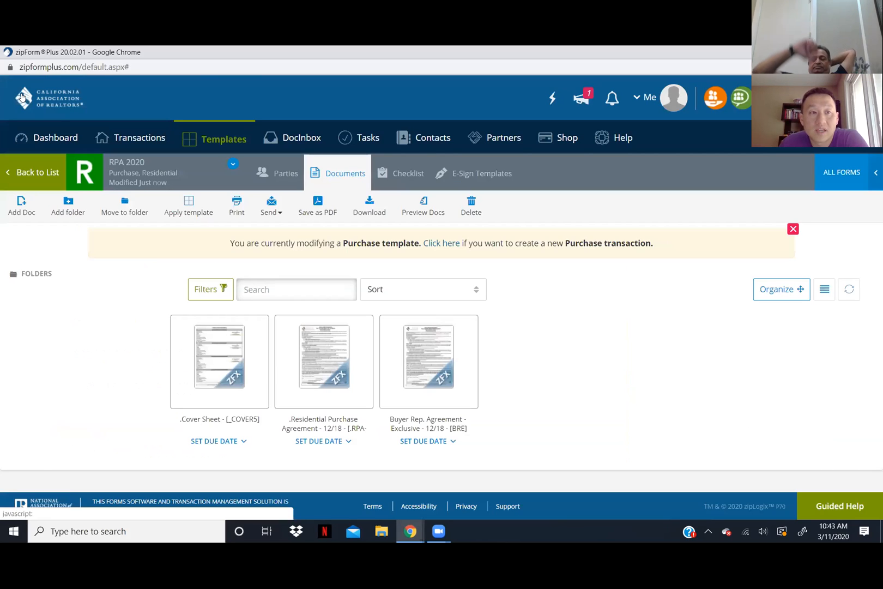
- Open the Residential Purchase Agreement fullscreen and check Buyer on both agency disclosure acknowledgement lines
click(323, 370)
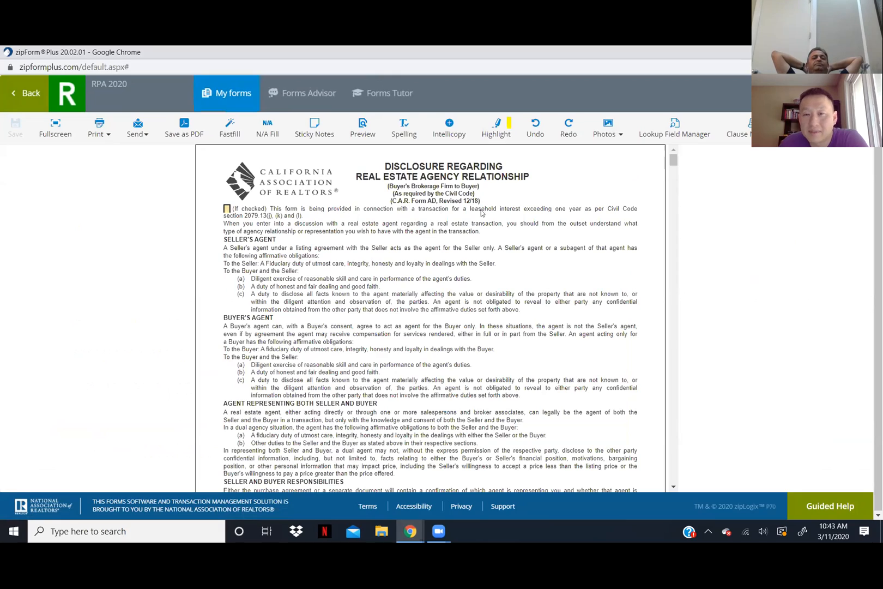
scroll(482, 213, down, 6)
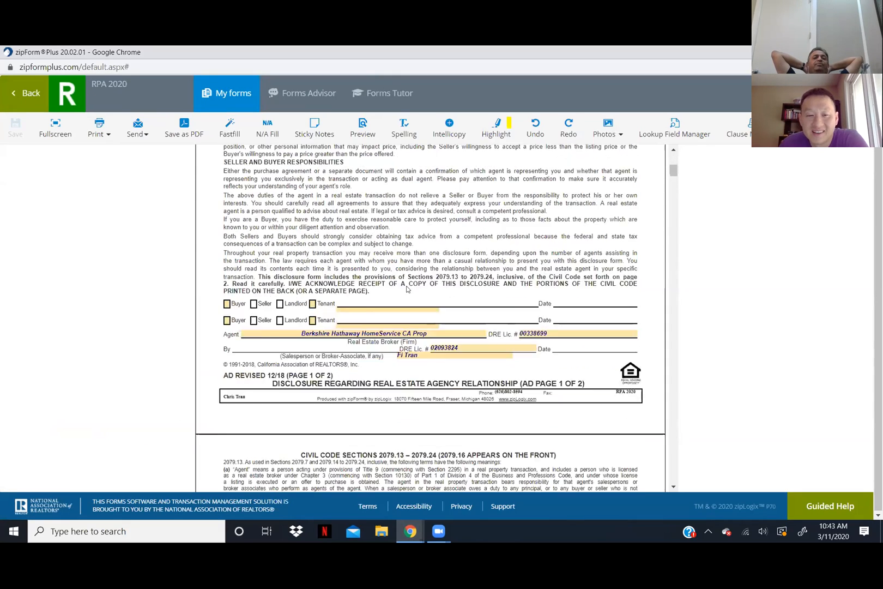
click(56, 126)
scroll(314, 288, down, 3)
scroll(313, 288, down, 13)
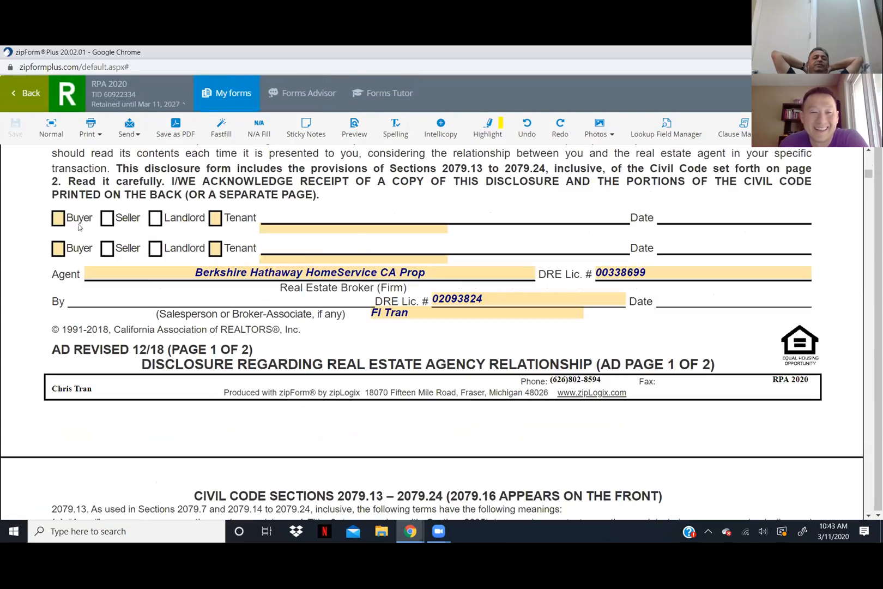
click(58, 218)
click(58, 248)
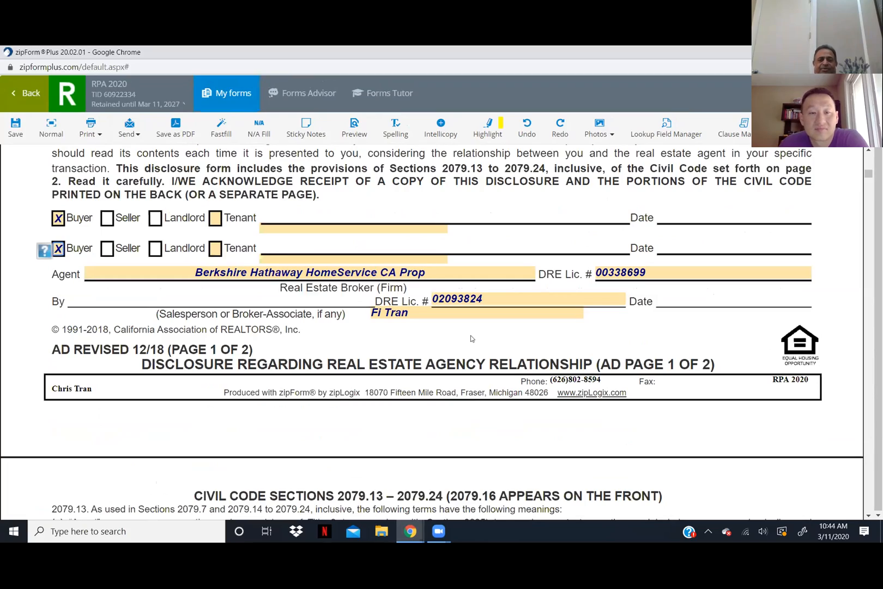
scroll(472, 338, down, 12)
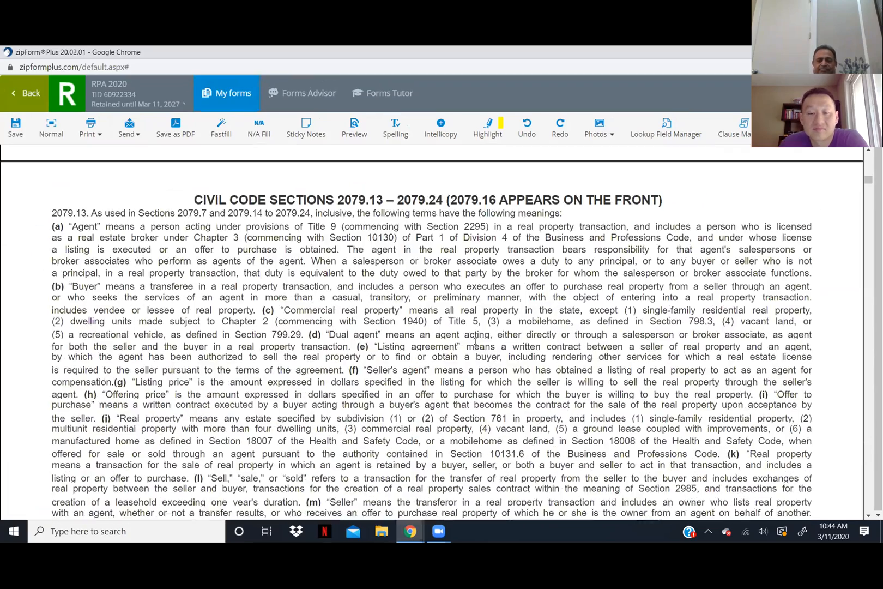
- In paragraph 1D, set close of escrow to 30 Days After Acceptance and check that option
scroll(475, 340, down, 15)
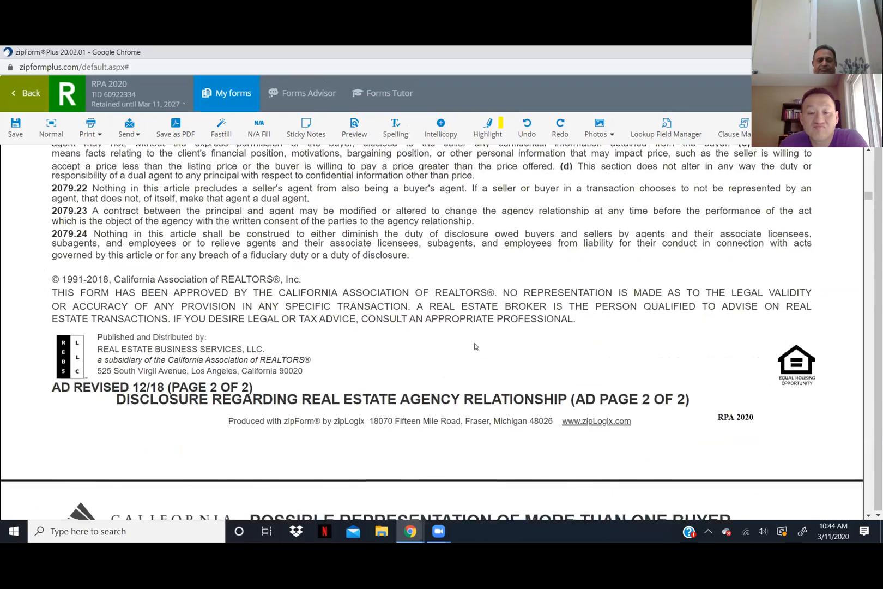
scroll(475, 347, down, 12)
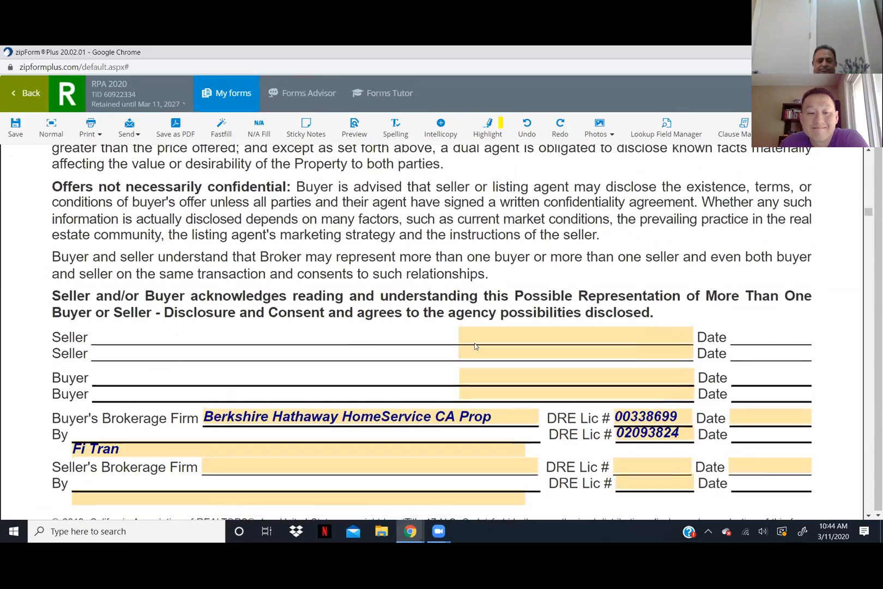
scroll(475, 346, down, 12)
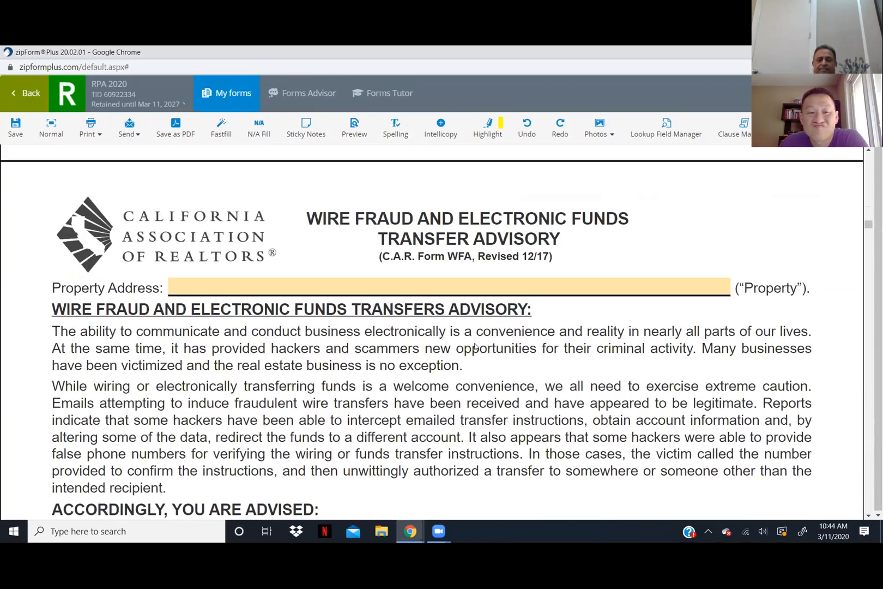
scroll(475, 347, down, 12)
scroll(476, 347, down, 12)
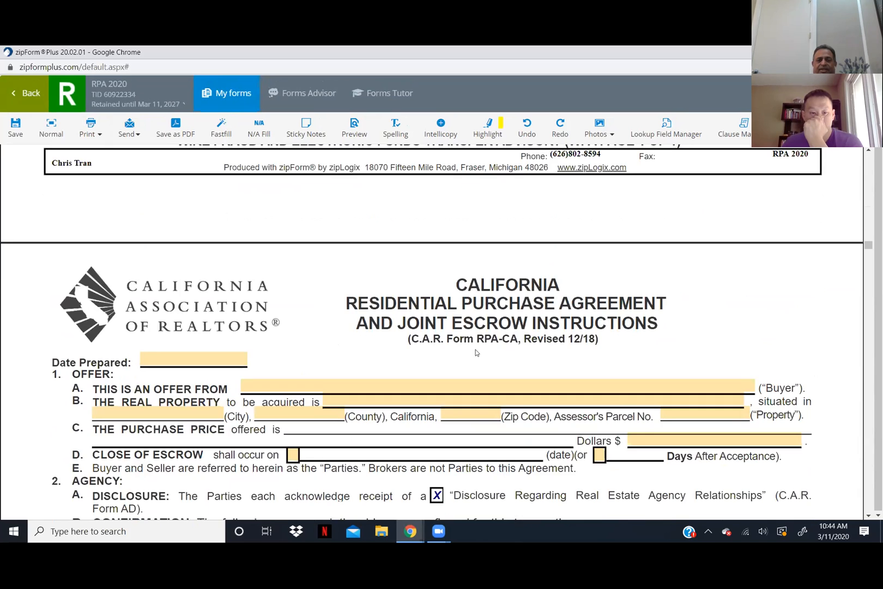
scroll(476, 352, down, 3)
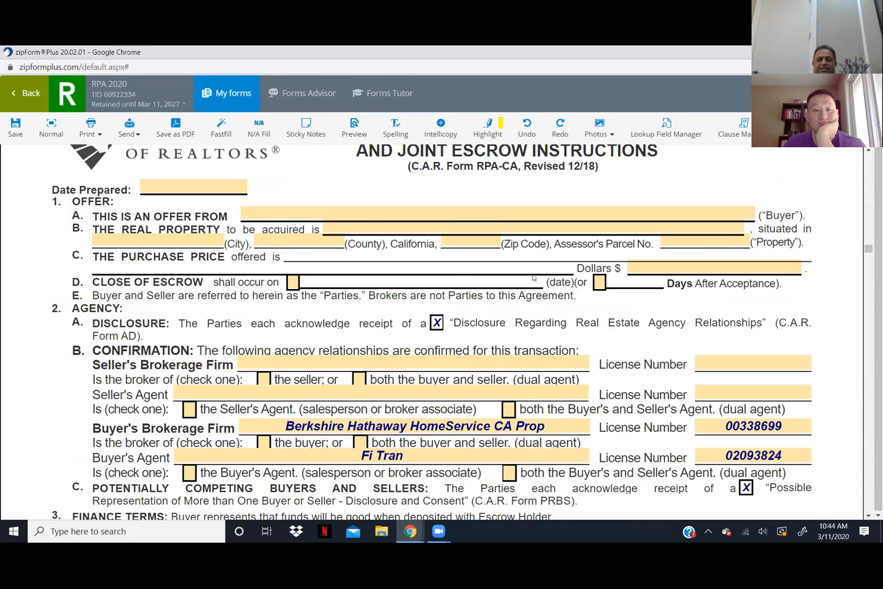
click(599, 281)
text(30)
click(636, 343)
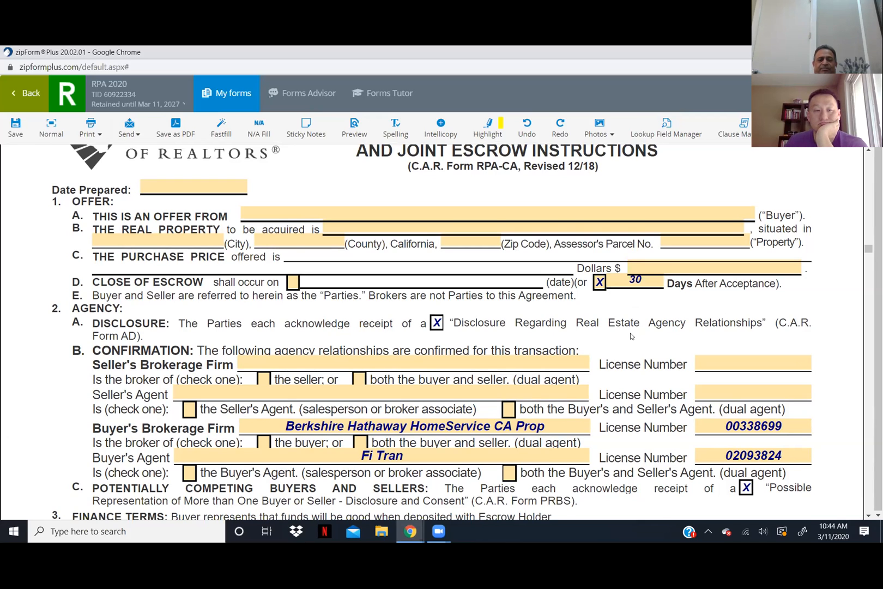
scroll(631, 336, down, 1)
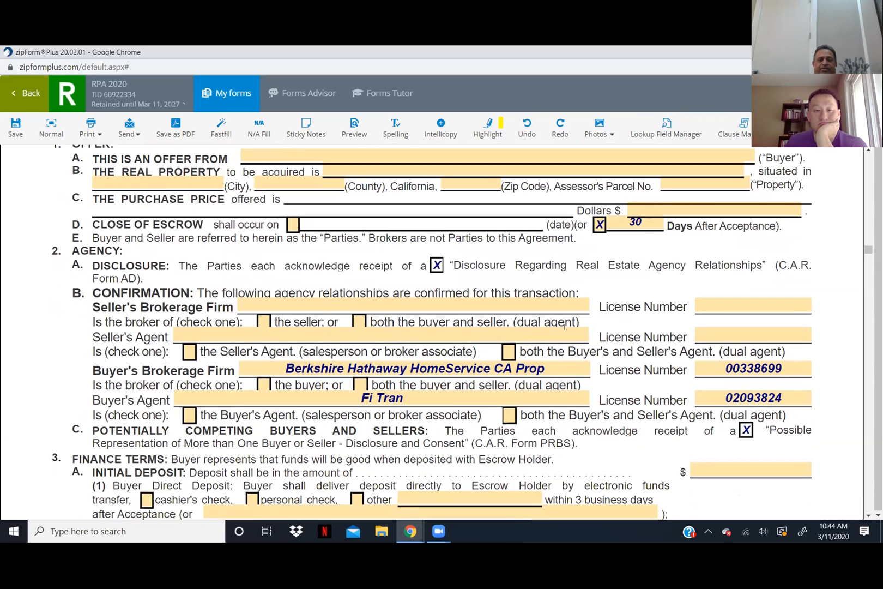
- In paragraph 2B, check 'the buyer' under Buyer's Brokerage Firm
click(263, 385)
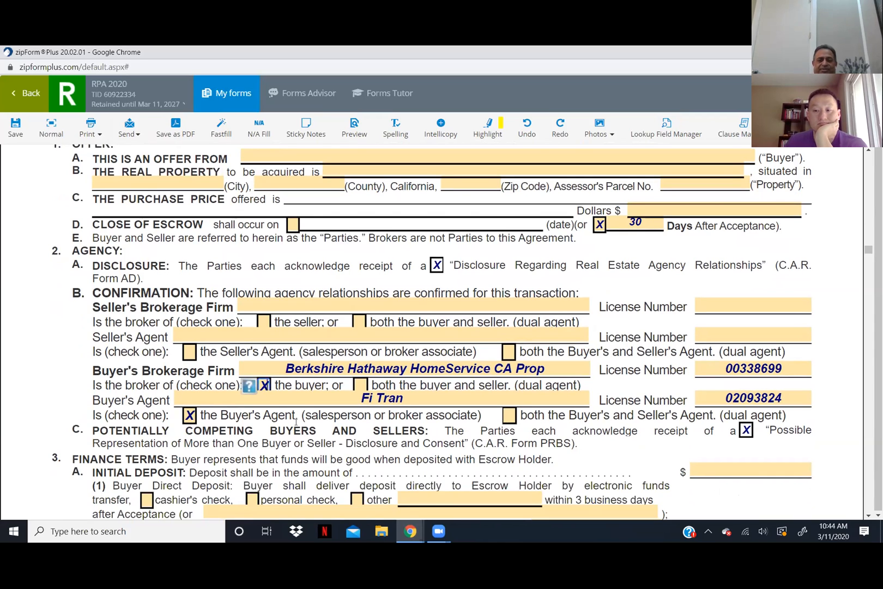
scroll(296, 422, down, 1)
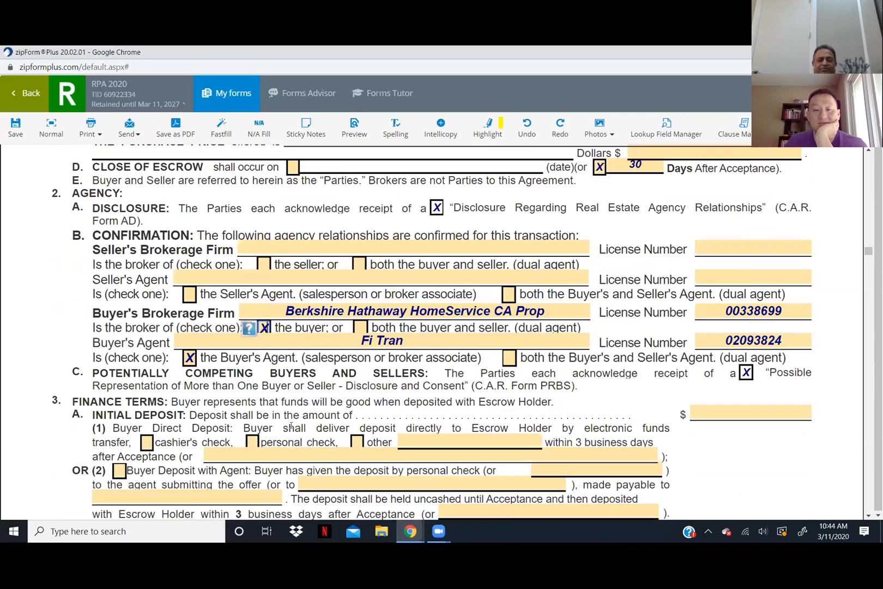
scroll(292, 426, down, 6)
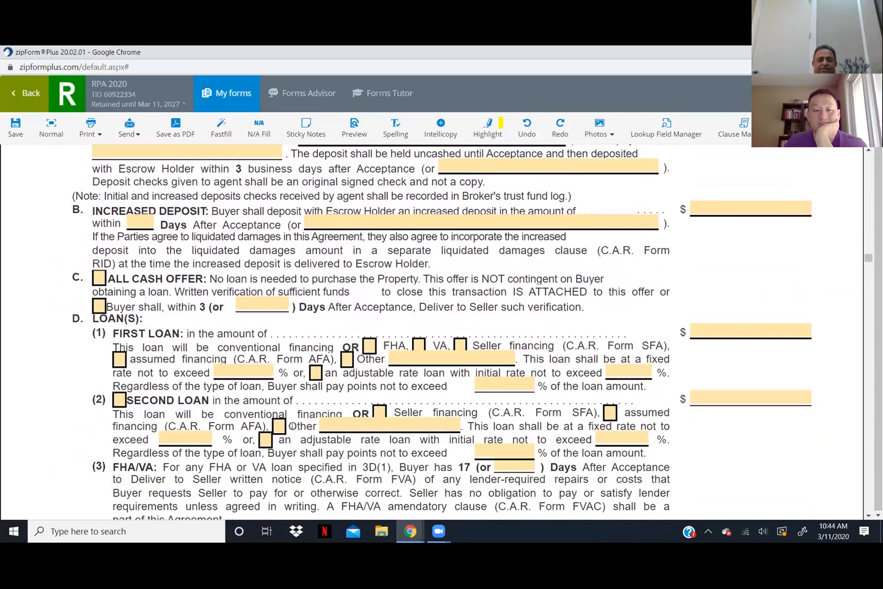
scroll(291, 425, down, 1)
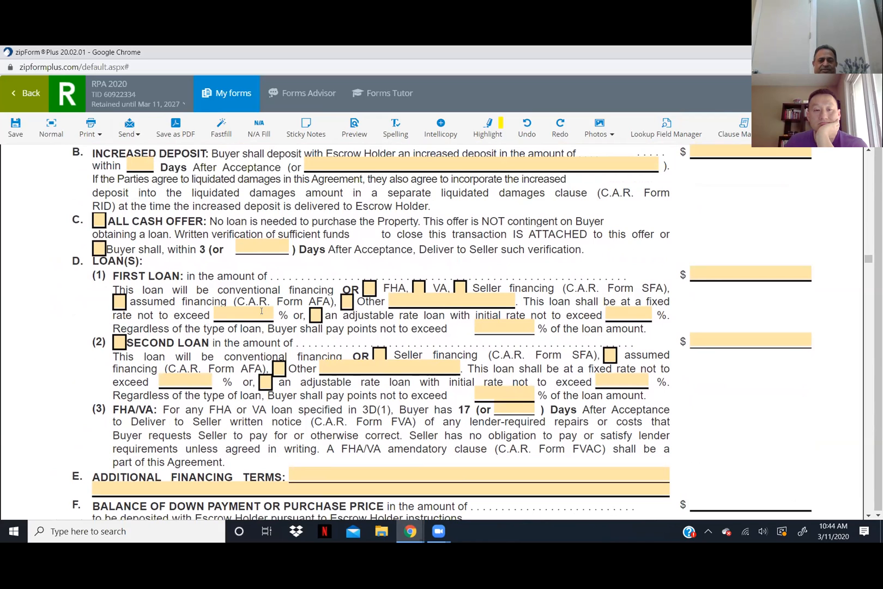
- In 3D(1), cap the first loan at a 5.000% fixed rate and 1.000% points
click(262, 311)
text(5)
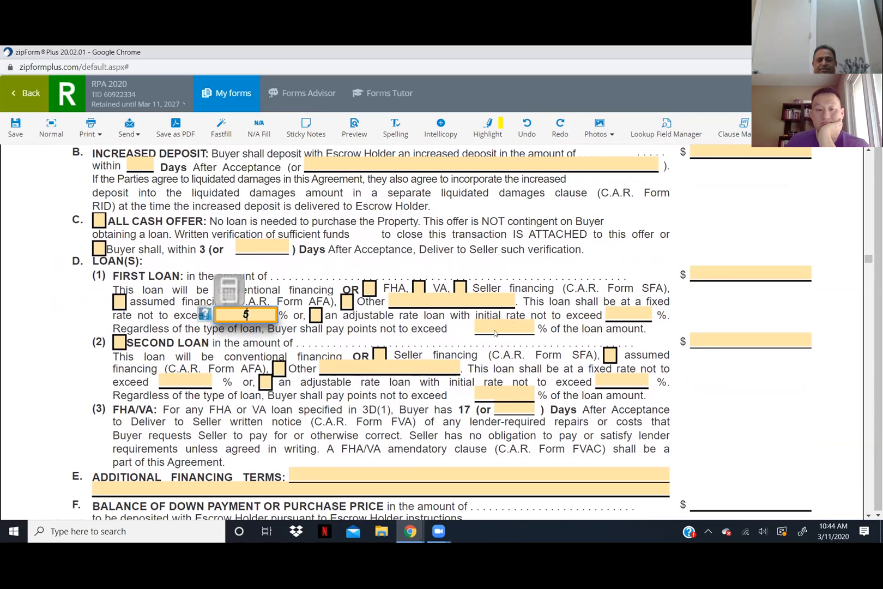
click(499, 329)
text(1)
key(Tab)
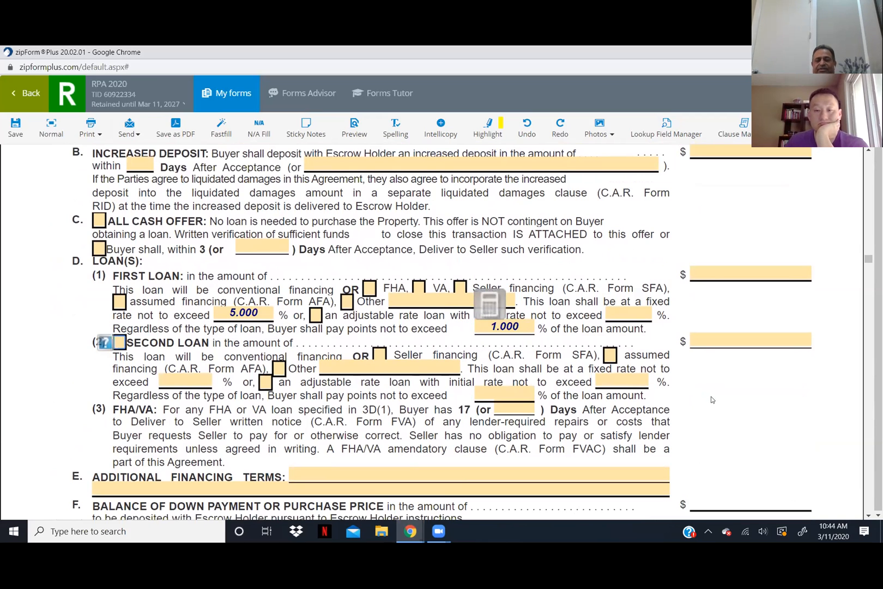
scroll(710, 396, down, 1)
scroll(680, 403, down, 2)
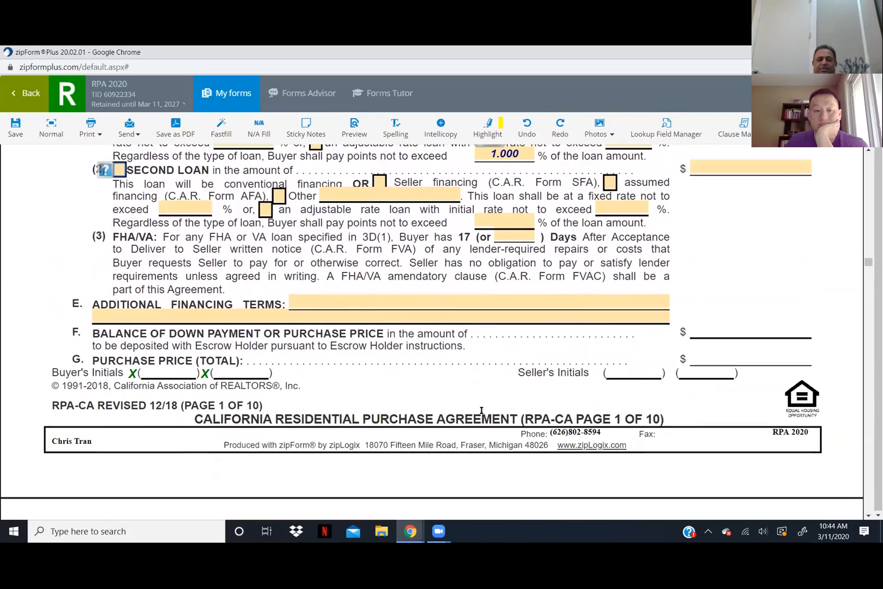
scroll(482, 411, down, 5)
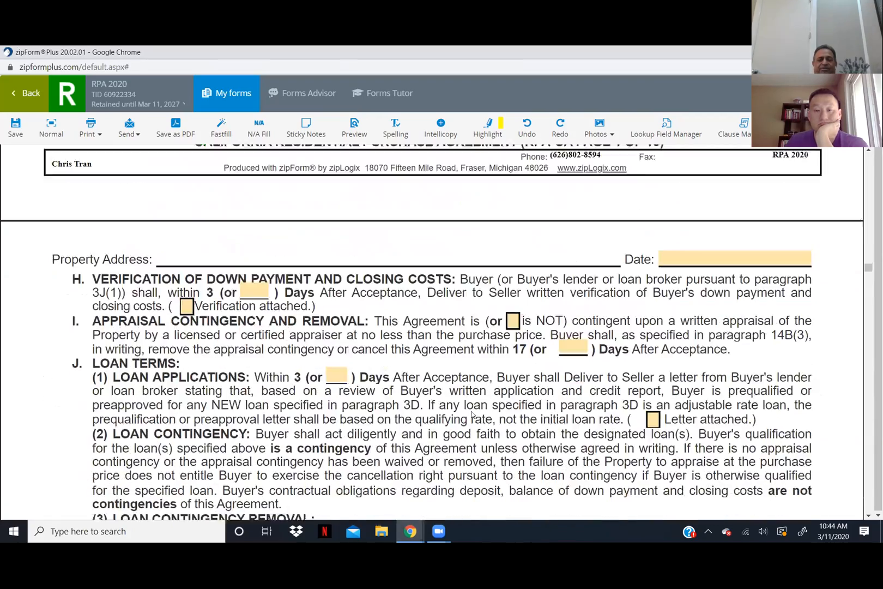
scroll(473, 415, down, 2)
scroll(473, 415, down, 12)
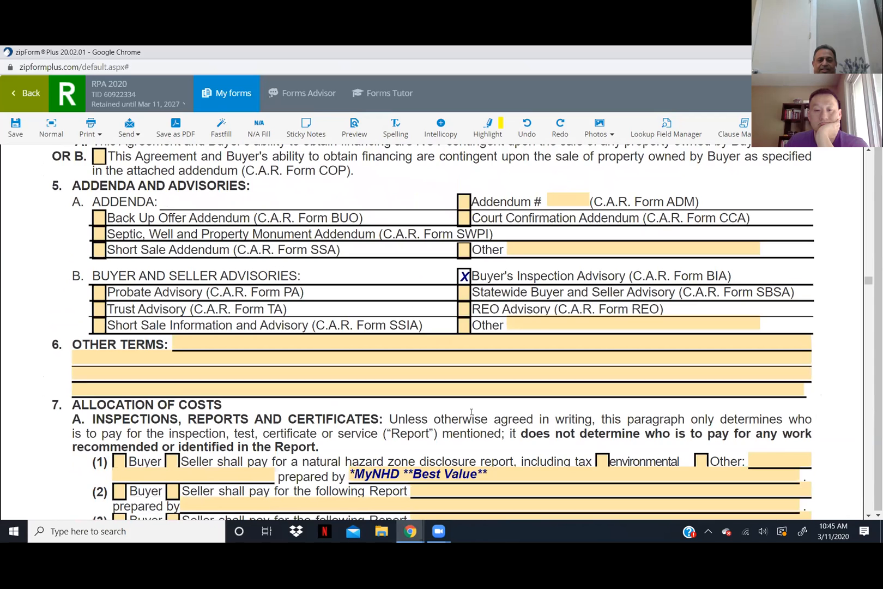
- Make the Seller pay for report 7A(2) and the 7A(1) natural hazard report, including environmental
scroll(471, 411, down, 1)
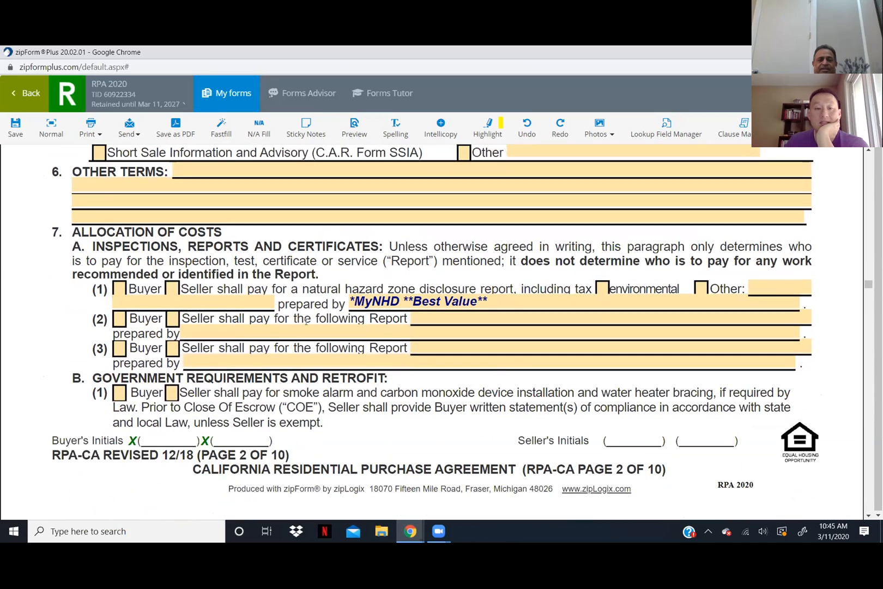
click(172, 288)
click(173, 319)
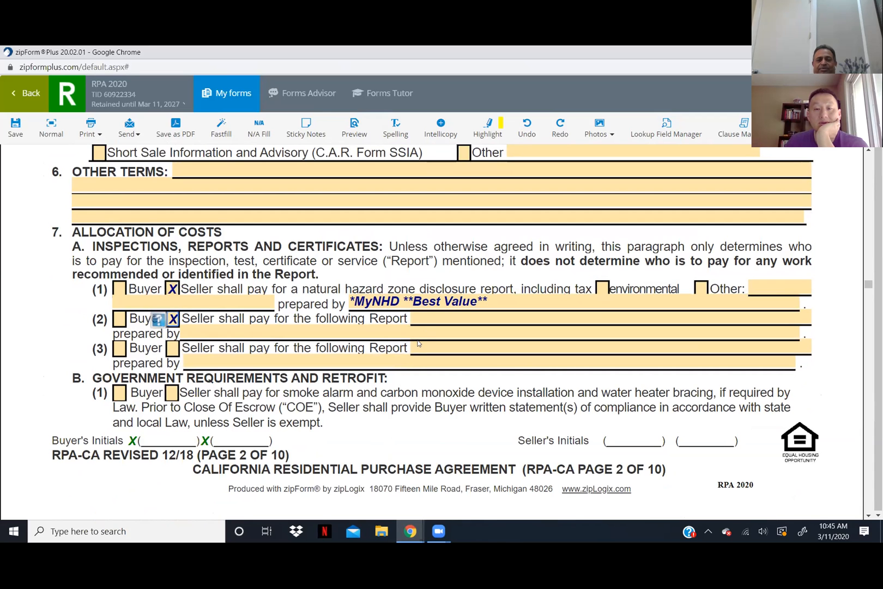
scroll(329, 352, up, 15)
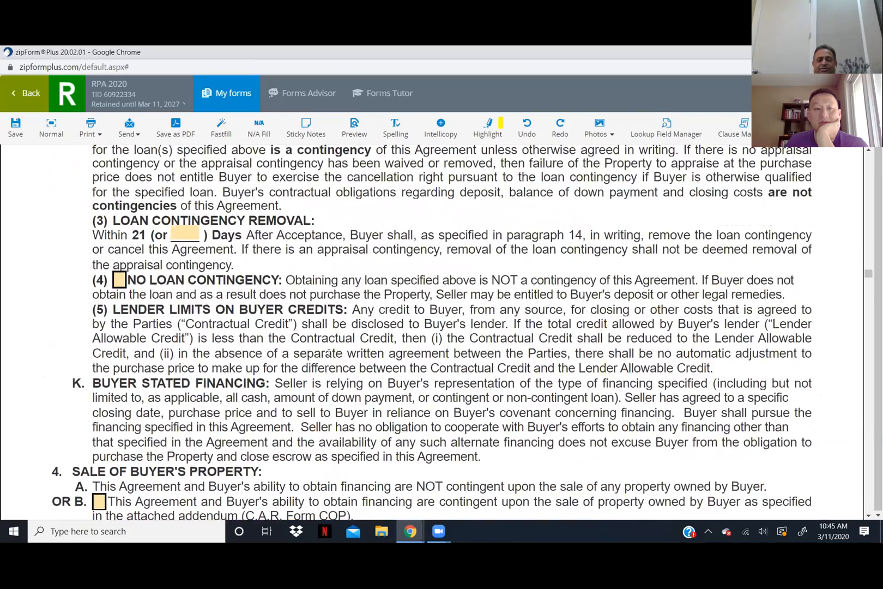
scroll(325, 360, down, 15)
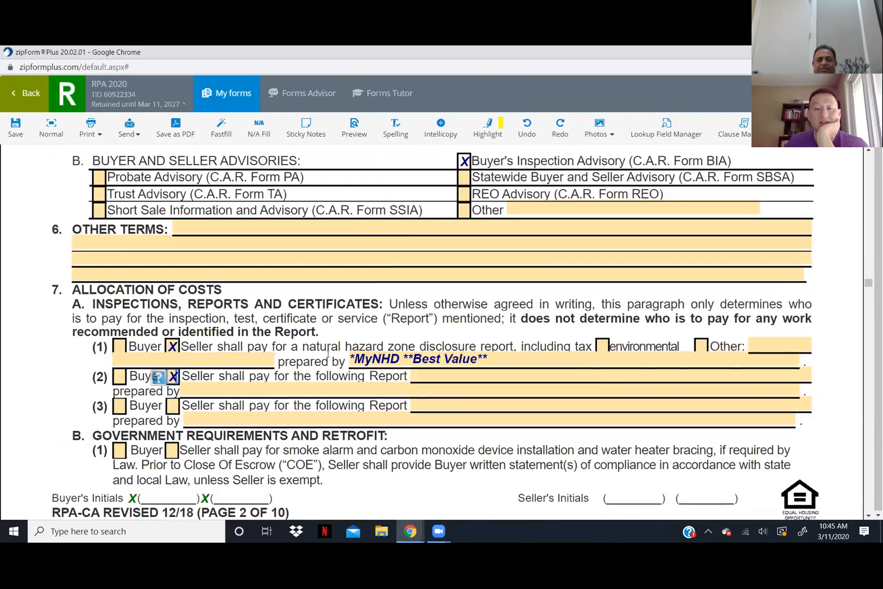
scroll(328, 353, down, 1)
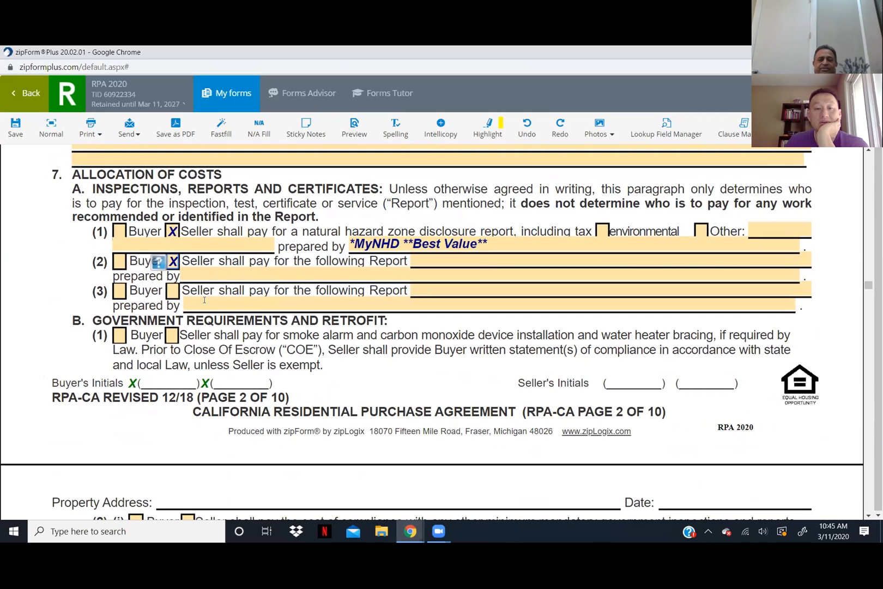
click(603, 229)
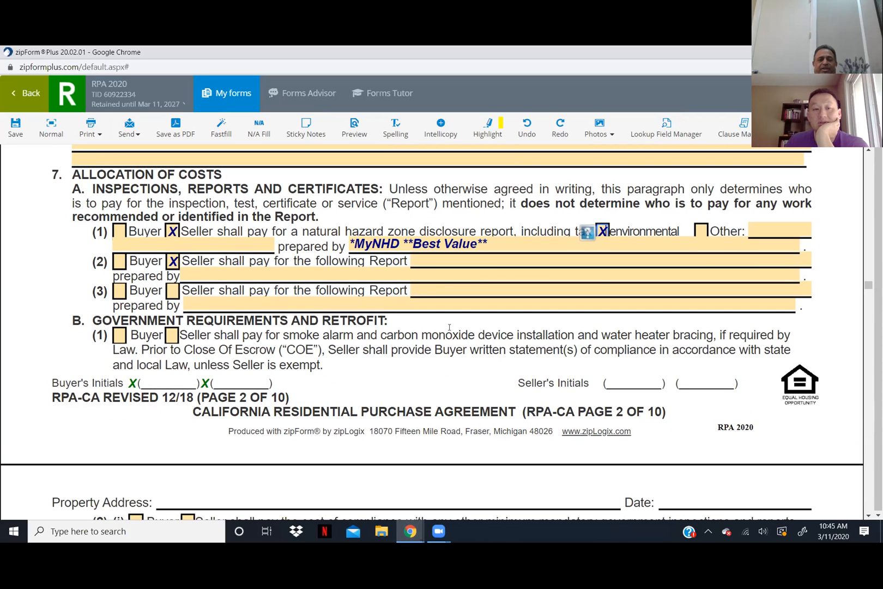
click(496, 256)
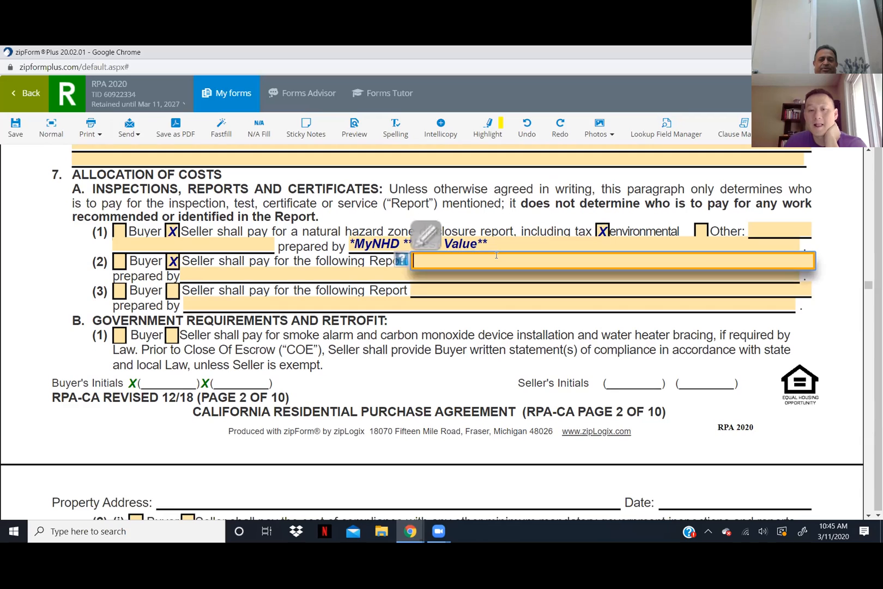
- Name report (2) 'Termite Report Provided By License and Bonded Contractor' and have Seller pay smoke alarms
text(Termite)
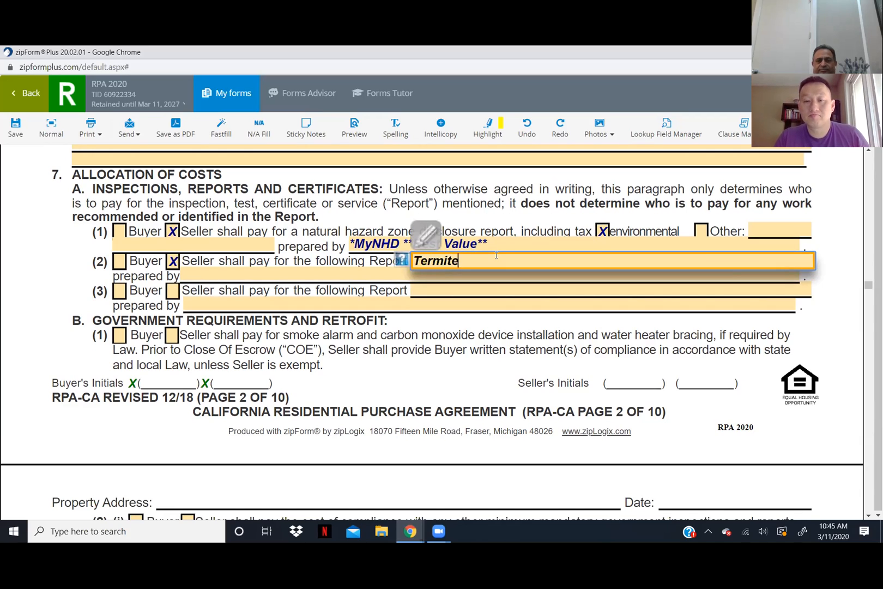
text( Repr)
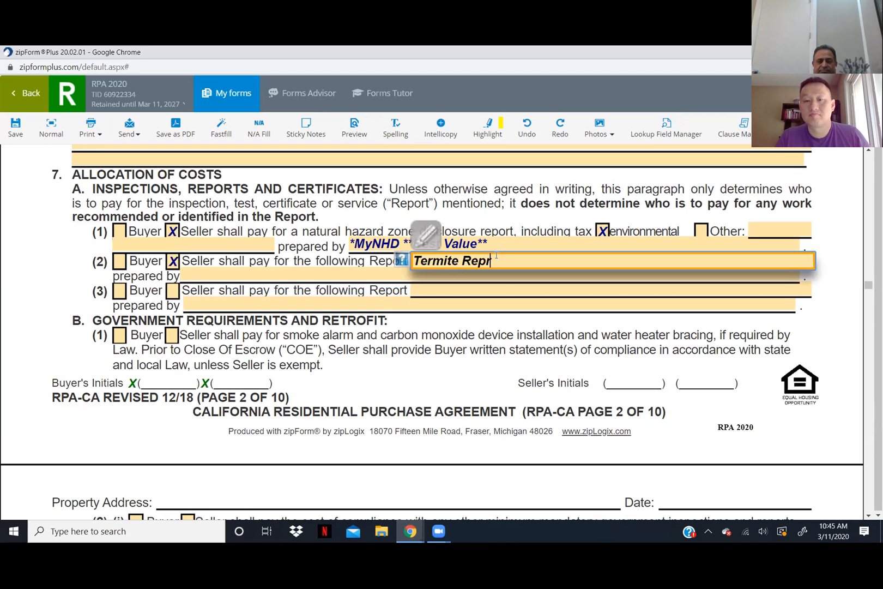
key(BackSpace)
text(ort)
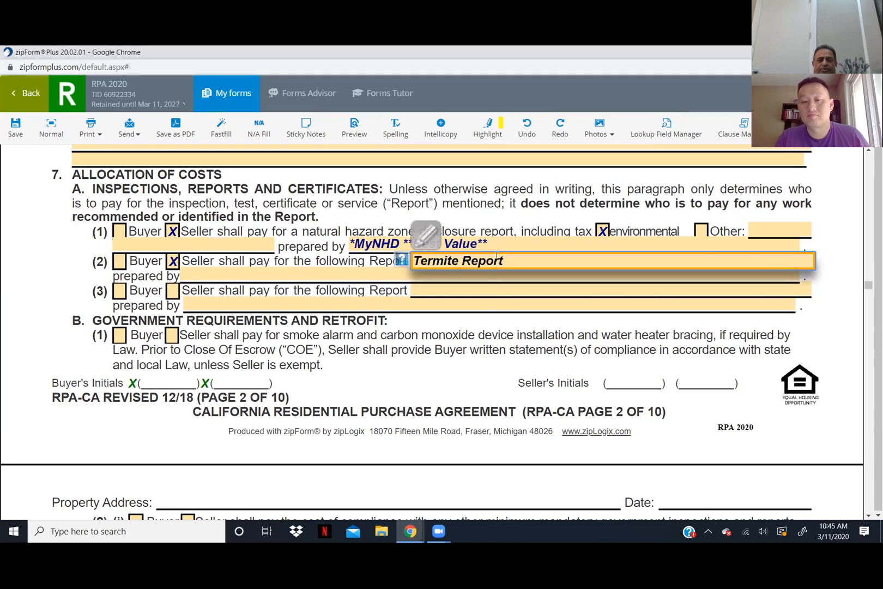
text( p)
text(Po)
key(BackSpace)
text(ro)
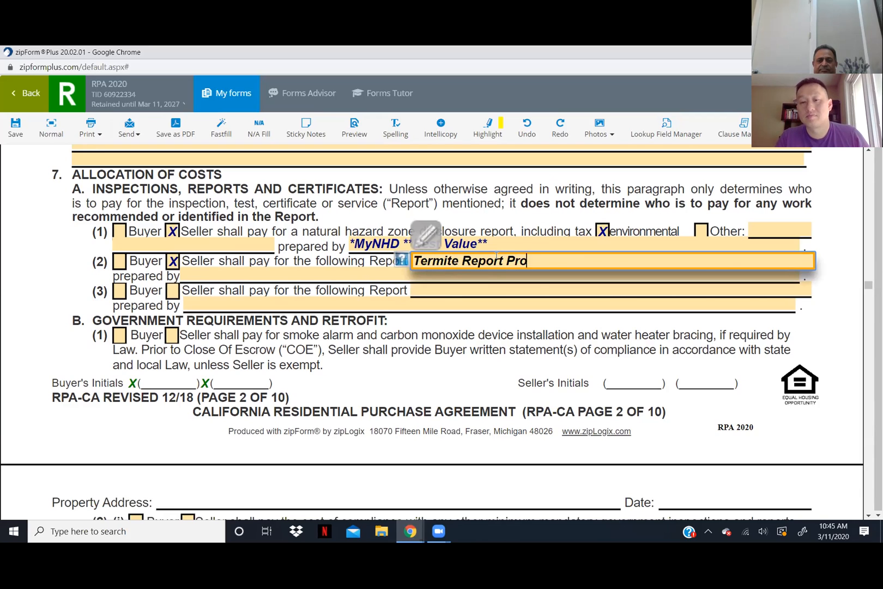
text(vided By)
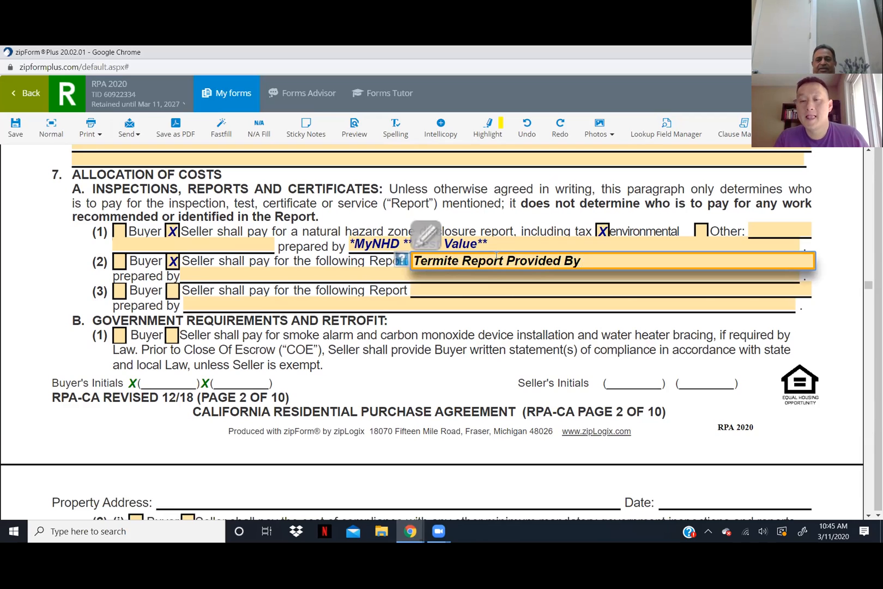
text( Licen)
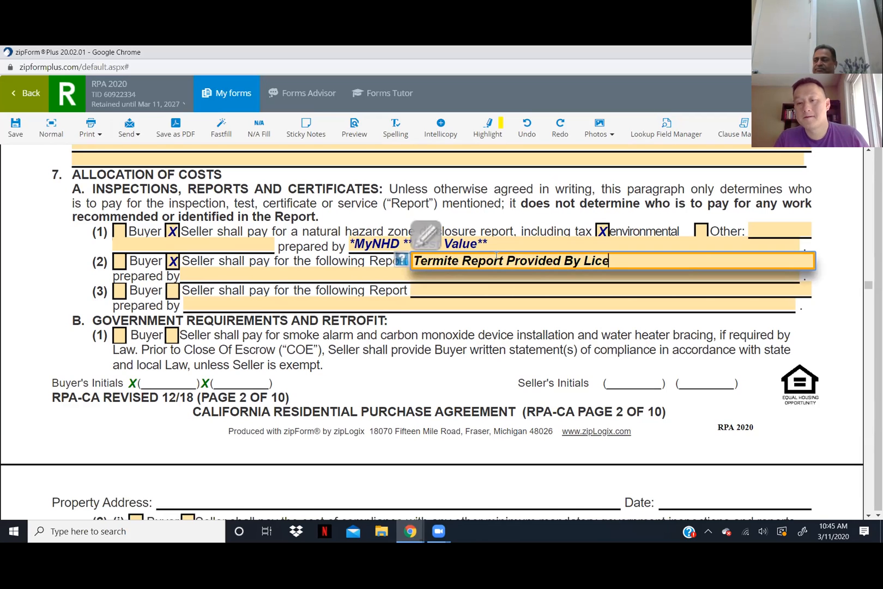
text(an)
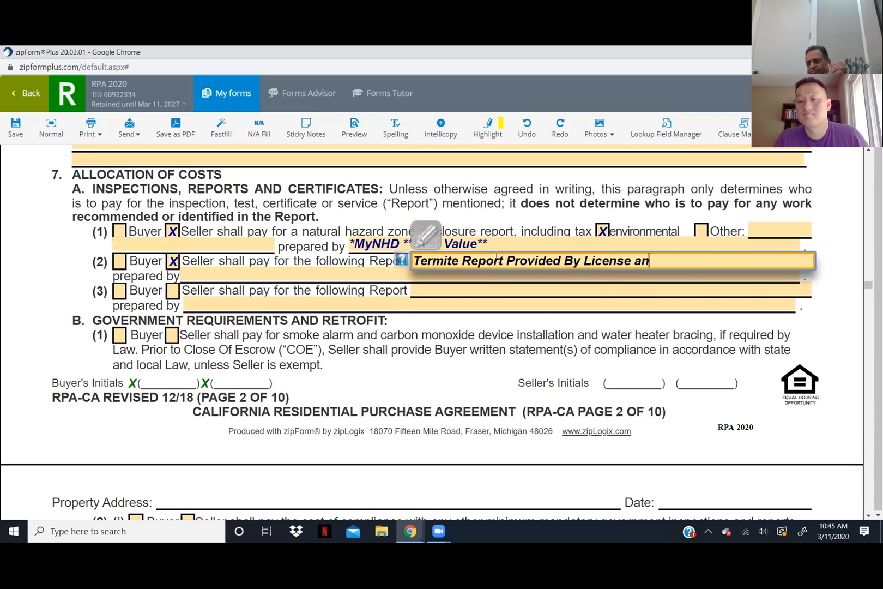
text(d Bonded)
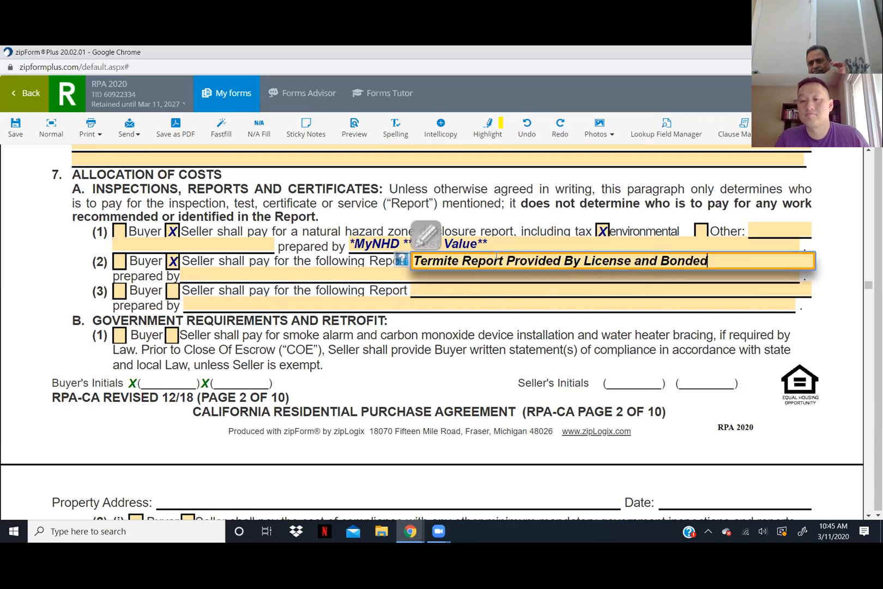
text( Contractor)
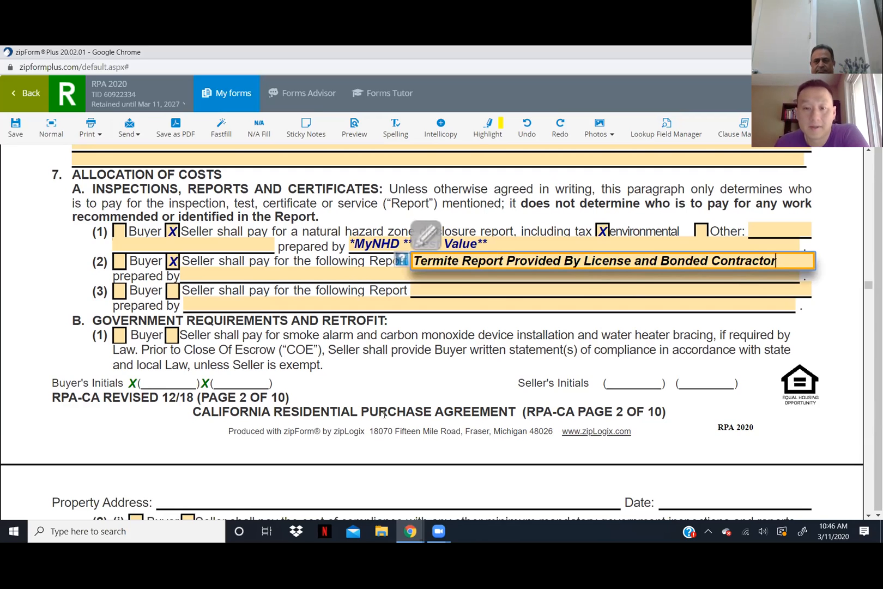
click(829, 329)
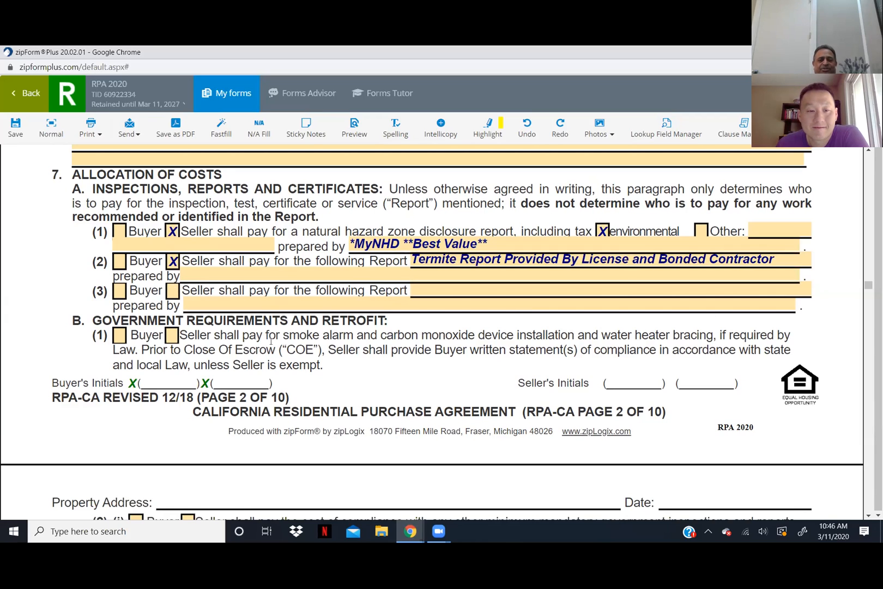
click(172, 337)
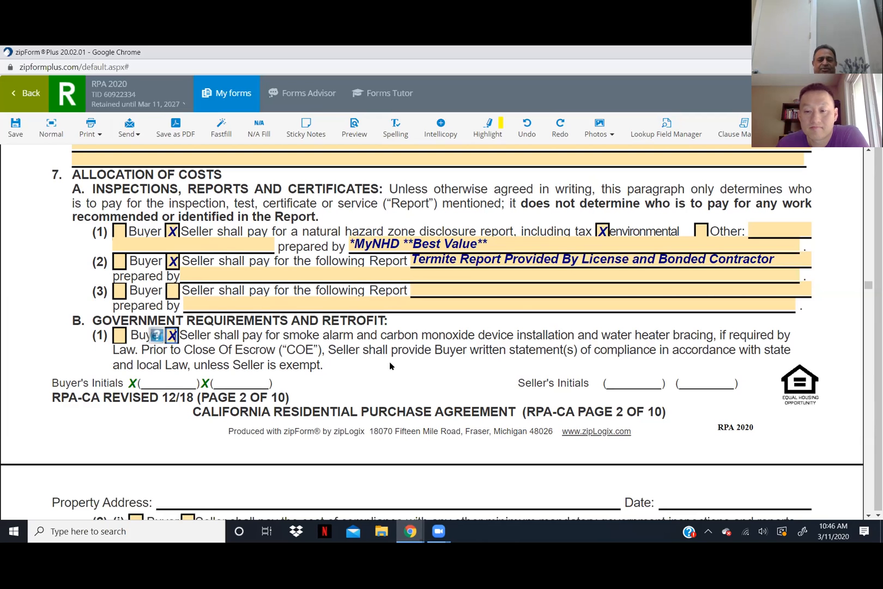
- Have the Seller pay government inspection and retrofit standards compliance costs
scroll(394, 366, down, 4)
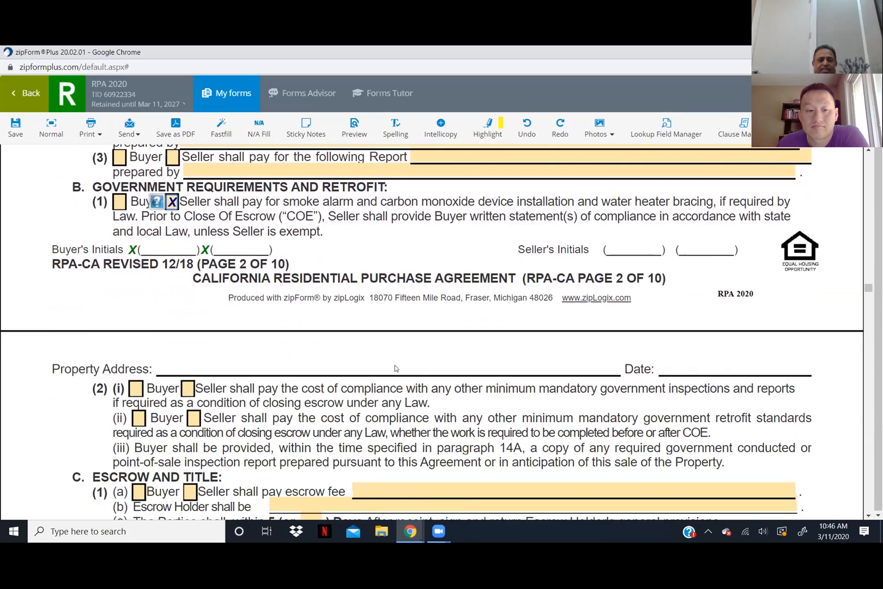
scroll(394, 366, down, 1)
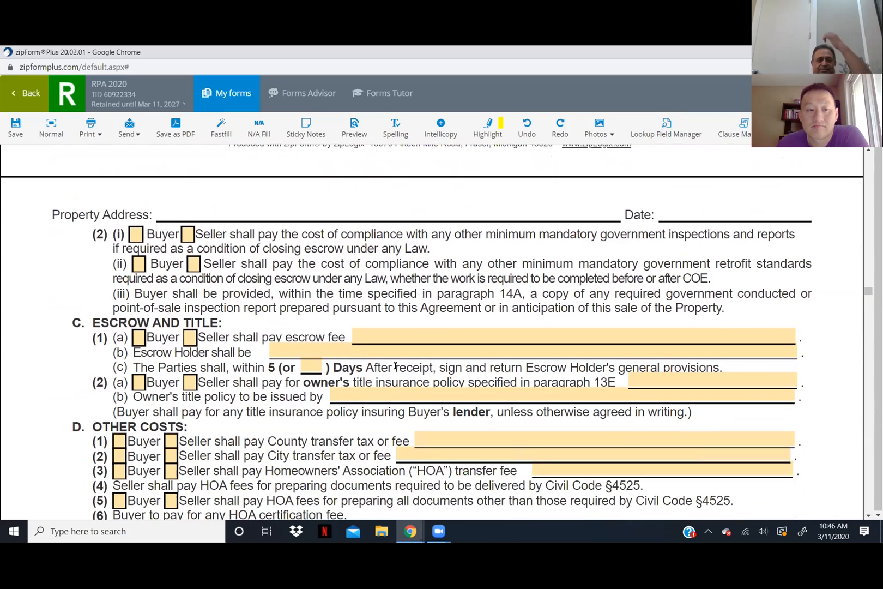
scroll(396, 367, up, 1)
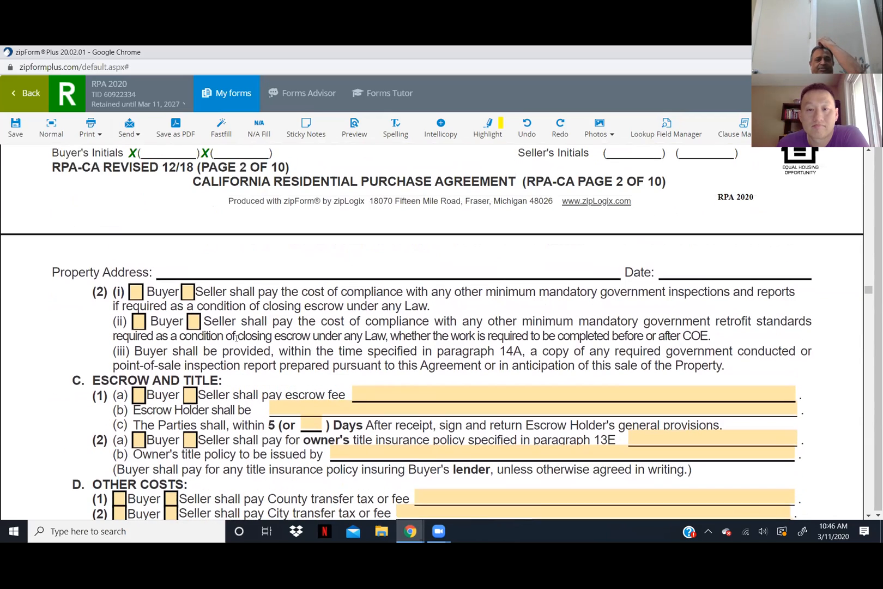
click(187, 292)
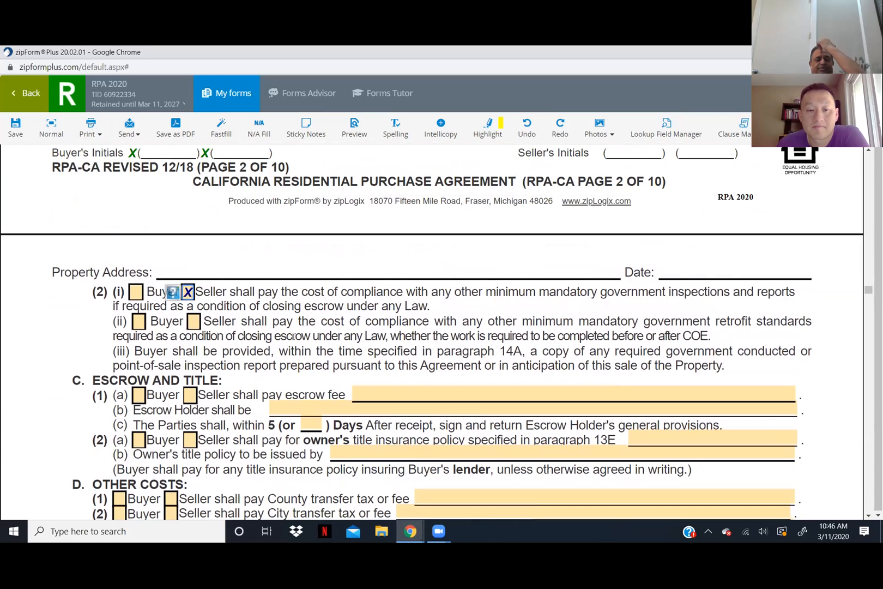
click(194, 321)
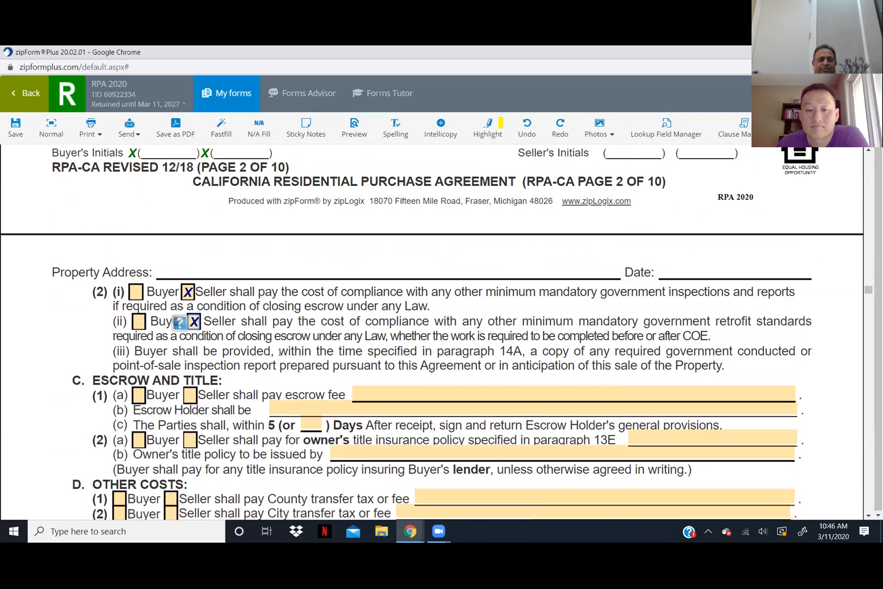
- Check both Buyer and Seller for the C(1)(a) escrow fee
scroll(280, 353, down, 1)
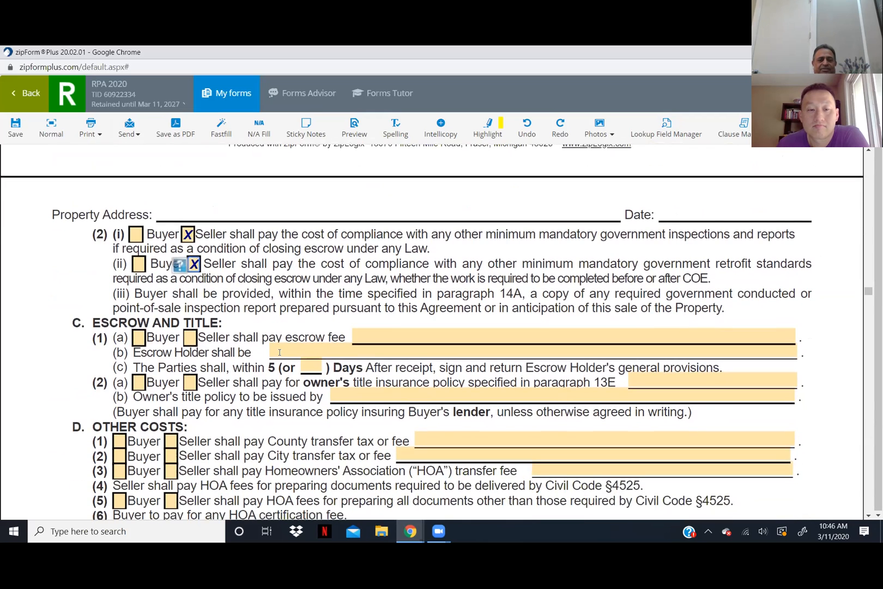
scroll(280, 352, down, 1)
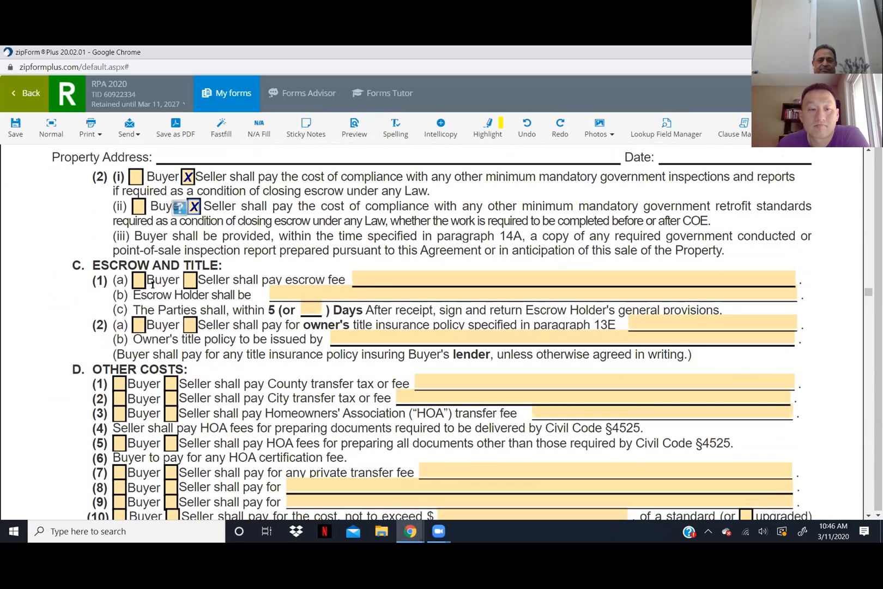
click(139, 280)
click(190, 280)
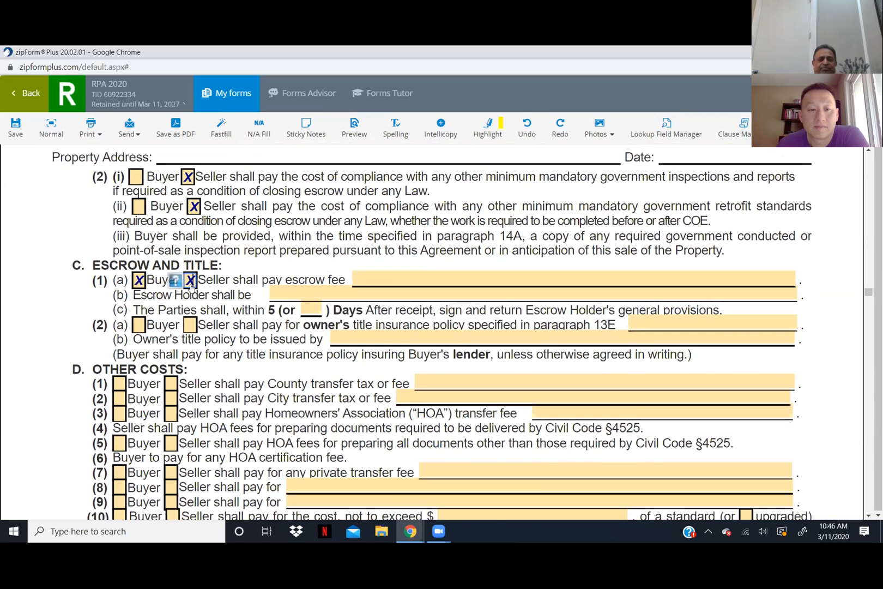
click(380, 275)
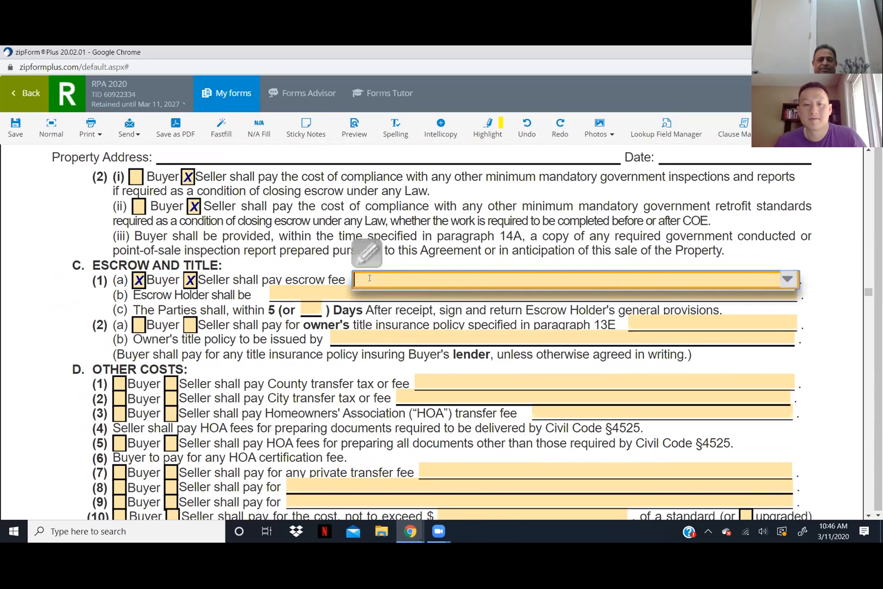
- Enter 'Buyer and Seller shall pay their own share' in the C(1)(a) escrow fee field
text(Buyer and Seller)
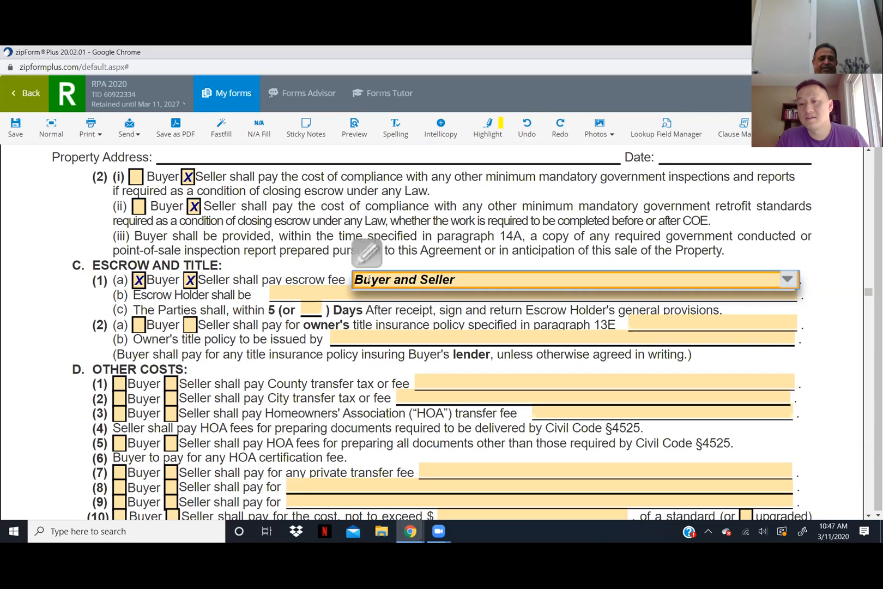
text(sh)
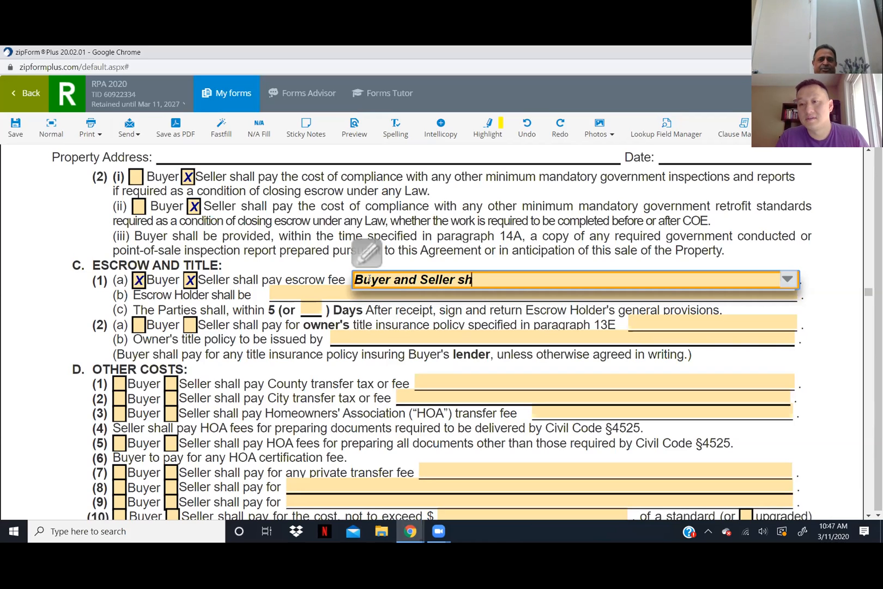
key(BackSpace)
text(a)
key(BackSpace)
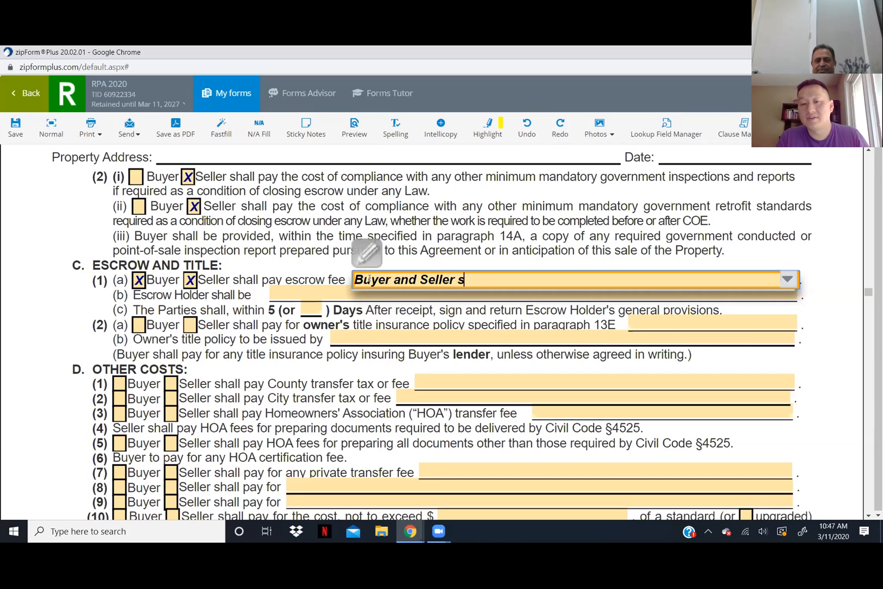
text(ha)
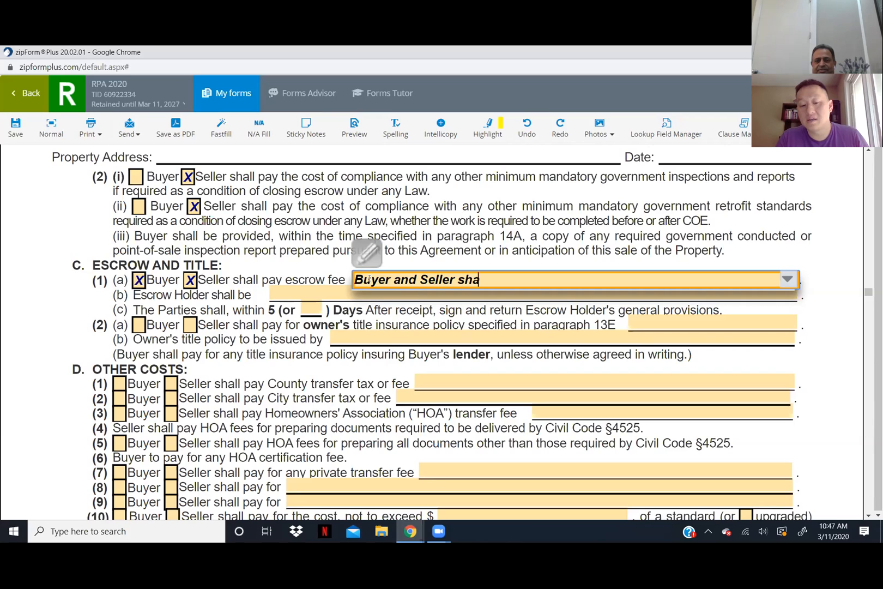
text(ll pay th)
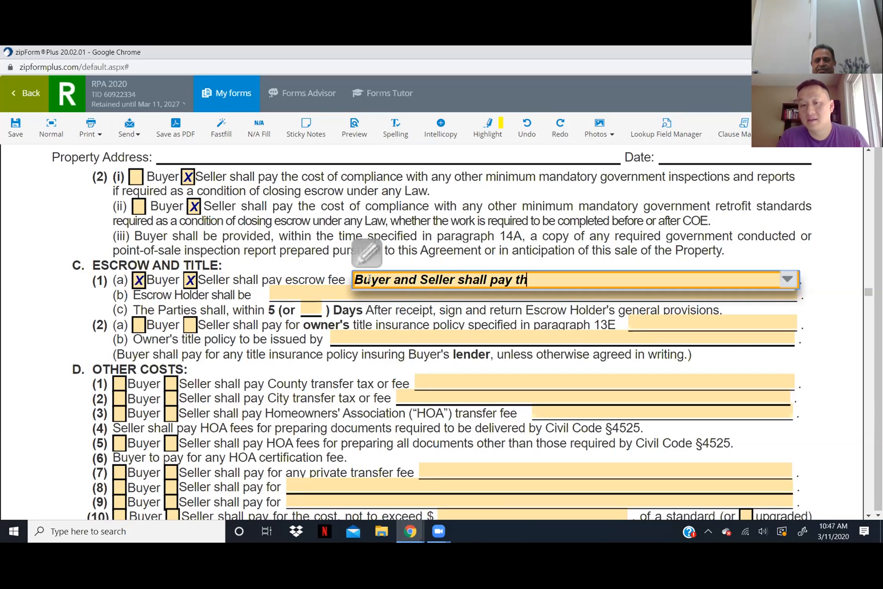
text(eir own share)
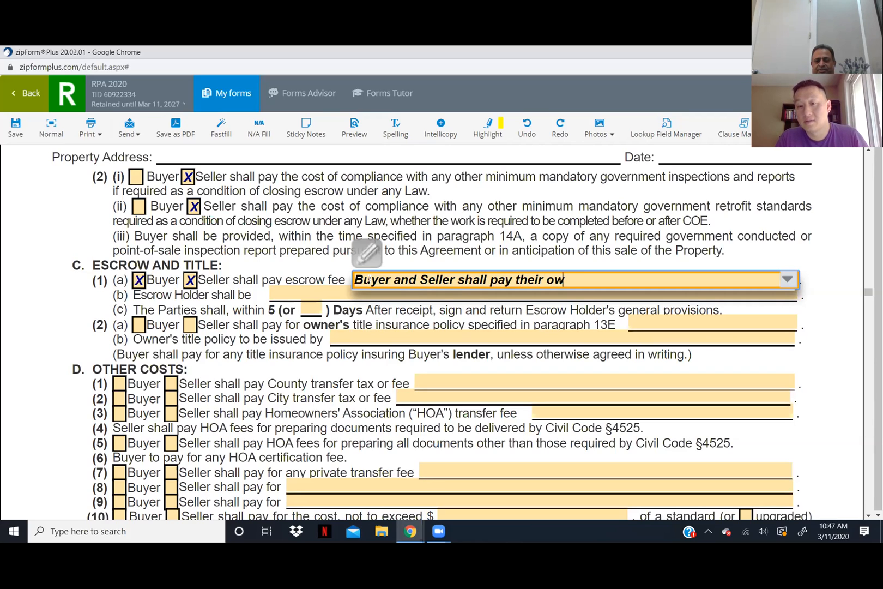
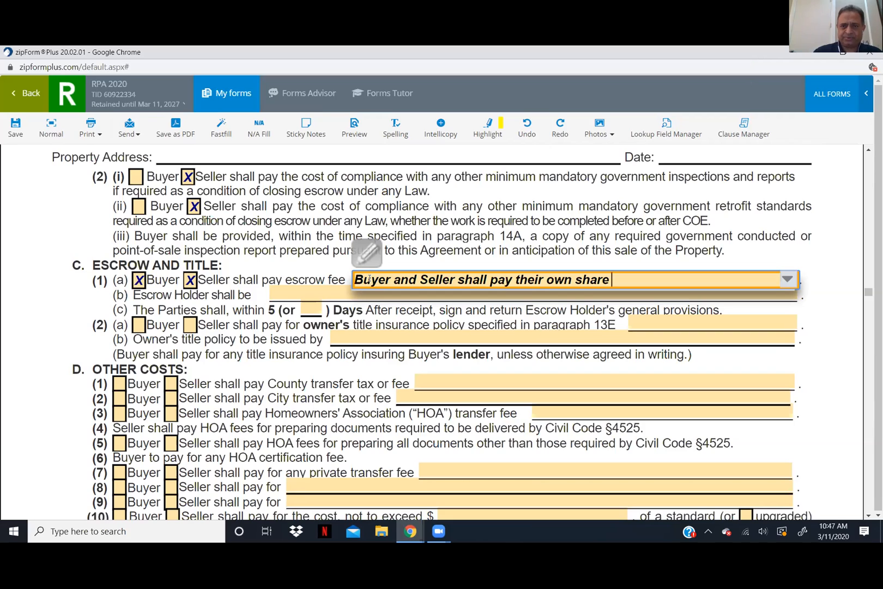
- Trim the escrow fee text back to 'Buyer and Seller' and append 'each pay their own share'
key(BackSpace)
key(BackSpace)
key(BackSpace)
key(BackSpace)
key(BackSpace)
key(BackSpace)
key(BackSpace)
key(BackSpace)
key(BackSpace)
key(BackSpace)
key(BackSpace)
key(BackSpace)
key(BackSpace)
key(BackSpace)
key(BackSpace)
key(BackSpace)
key(BackSpace)
key(BackSpace)
key(BackSpace)
key(BackSpace)
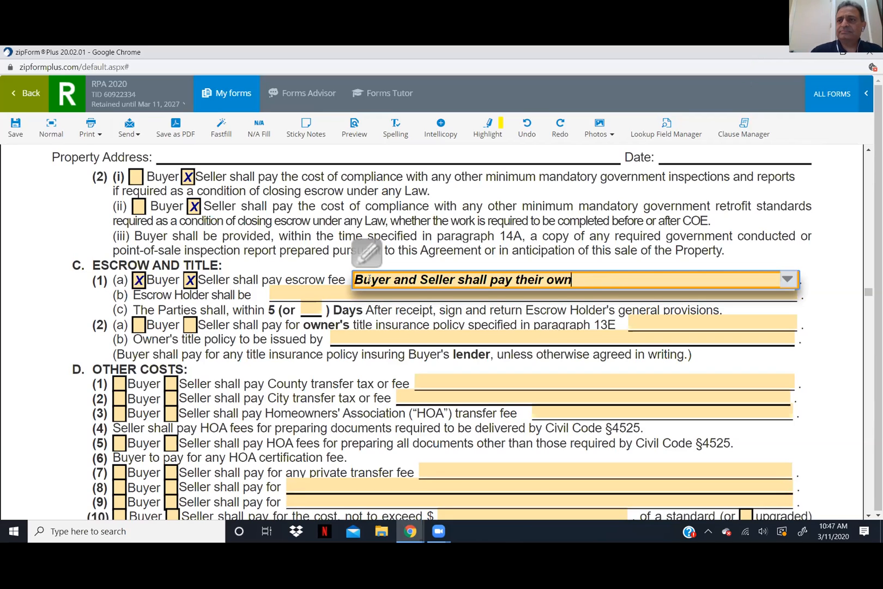
key(BackSpace)
key(BackSpace)
key(BackSpace)
key(BackSpace)
key(BackSpace)
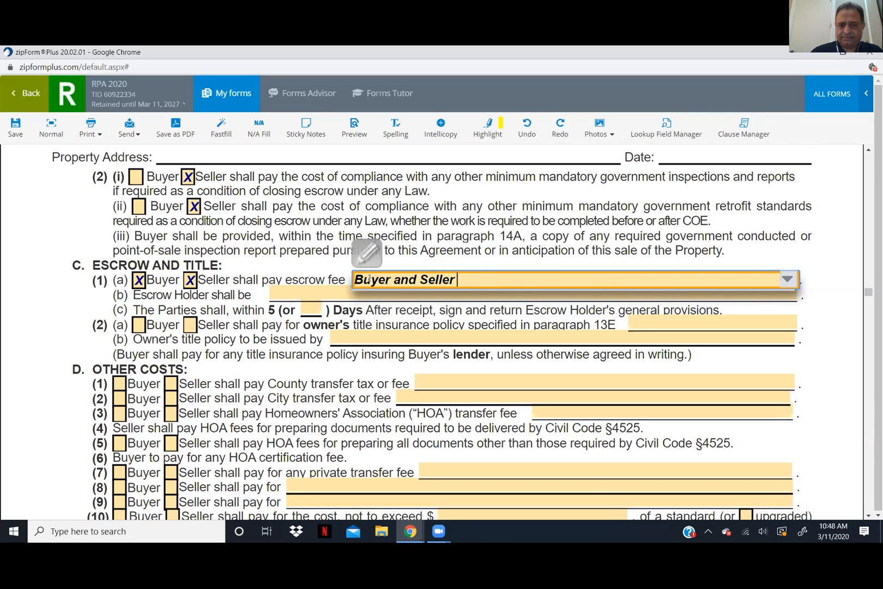
text(each pay their own share)
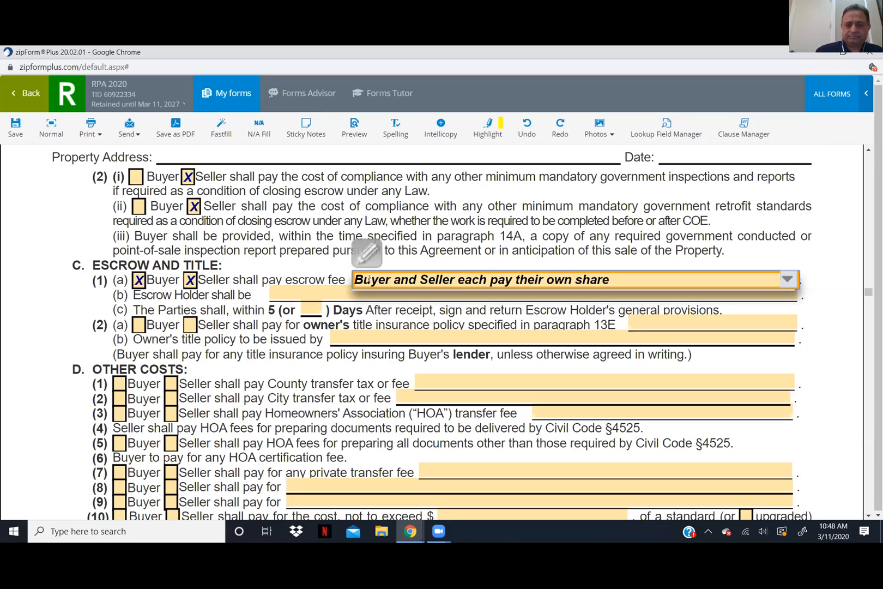
click(833, 304)
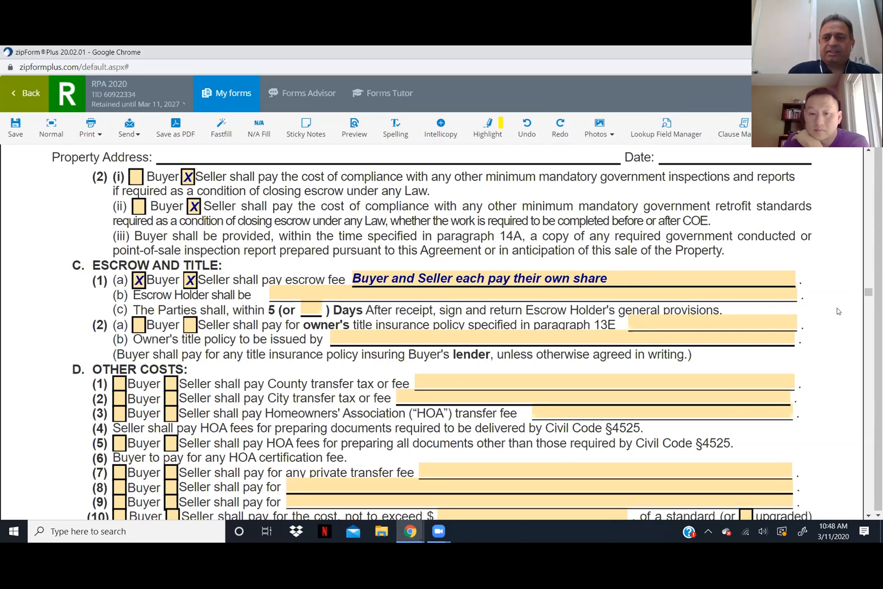
scroll(838, 311, down, 1)
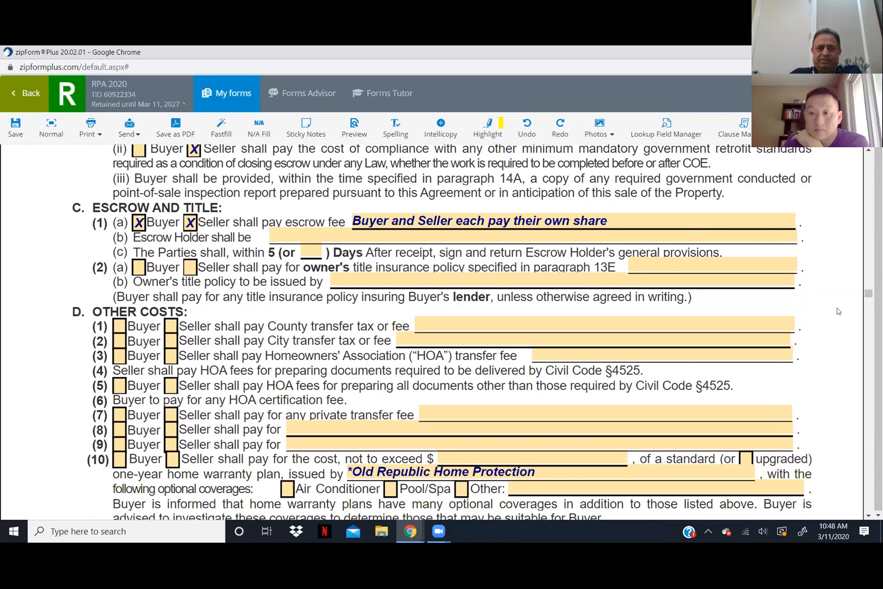
scroll(839, 311, down, 1)
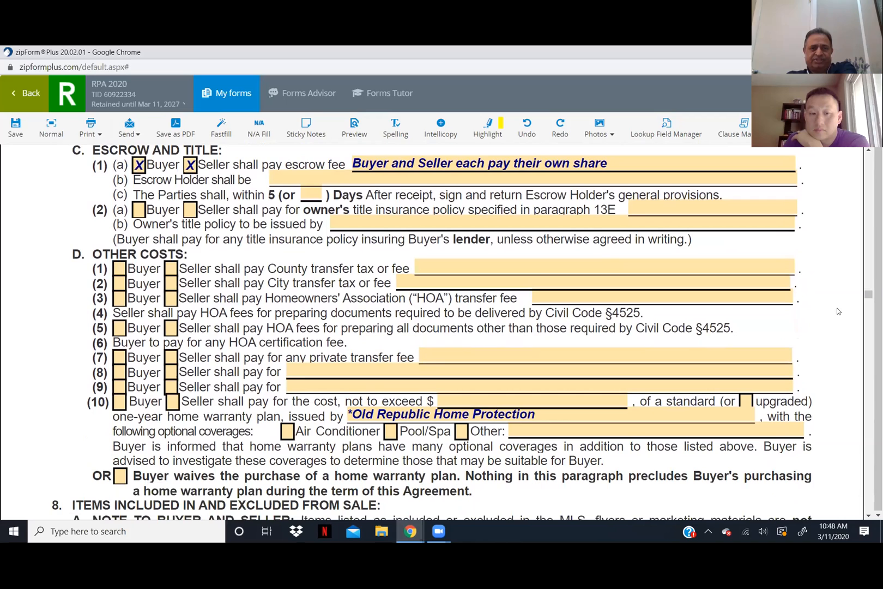
scroll(839, 310, up, 2)
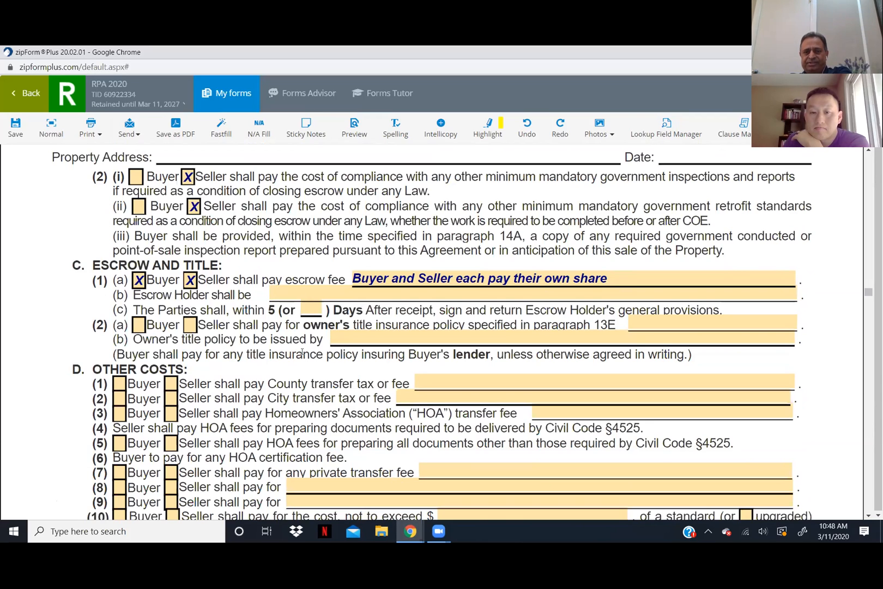
- Capitalize 'Each', 'Pay' and 'Their' in the escrow fee wording
click(461, 278)
key(BackSpace)
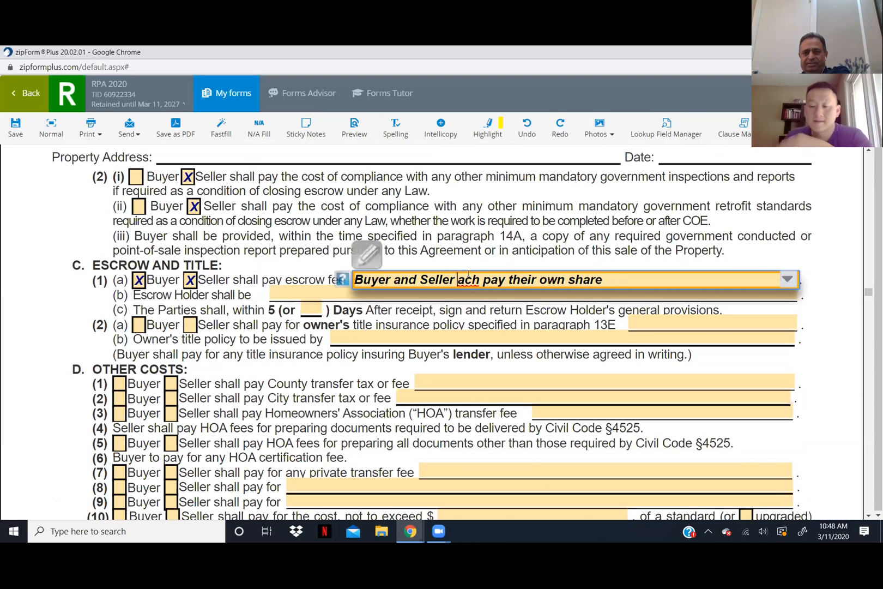
text(E)
click(493, 280)
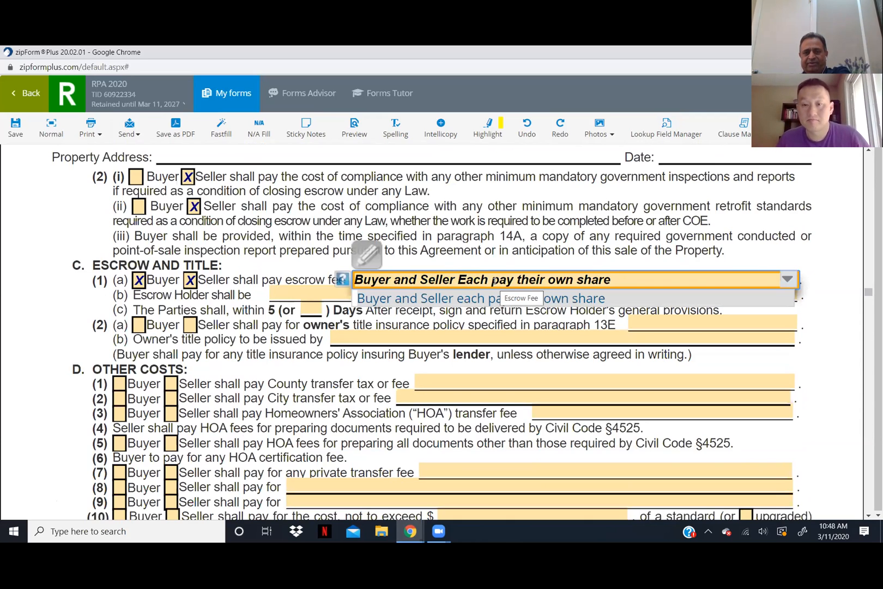
key(Delete)
text(P)
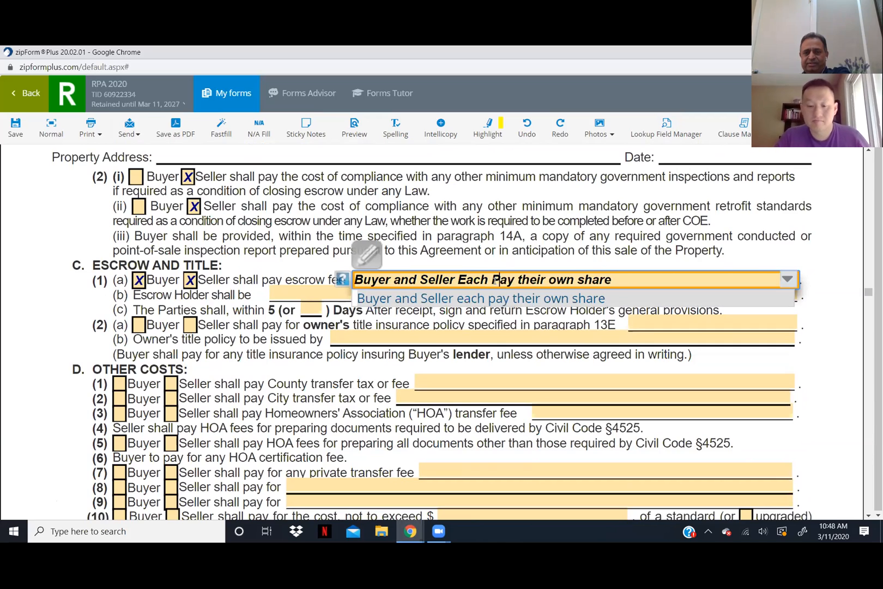
key(Right)
key(Right)
key(Right)
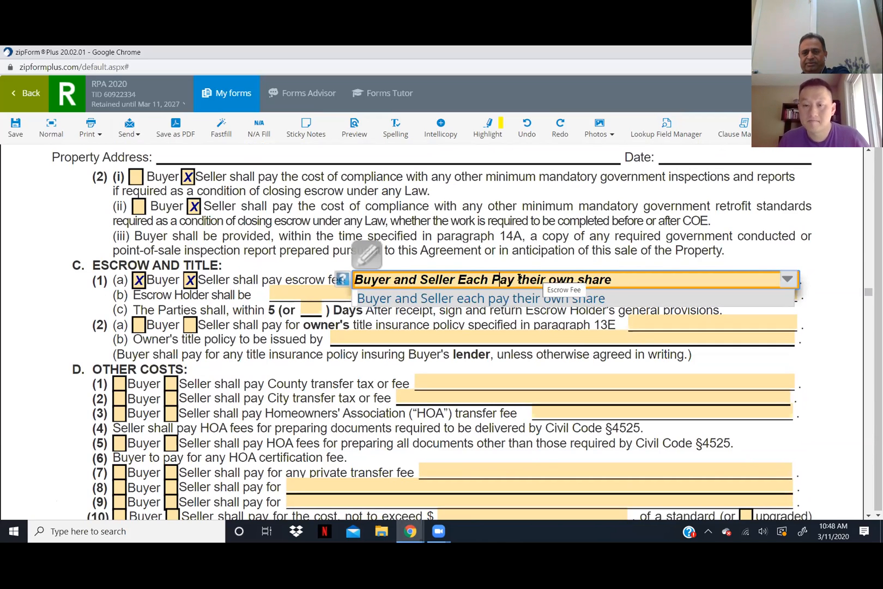
key(Delete)
text(T)
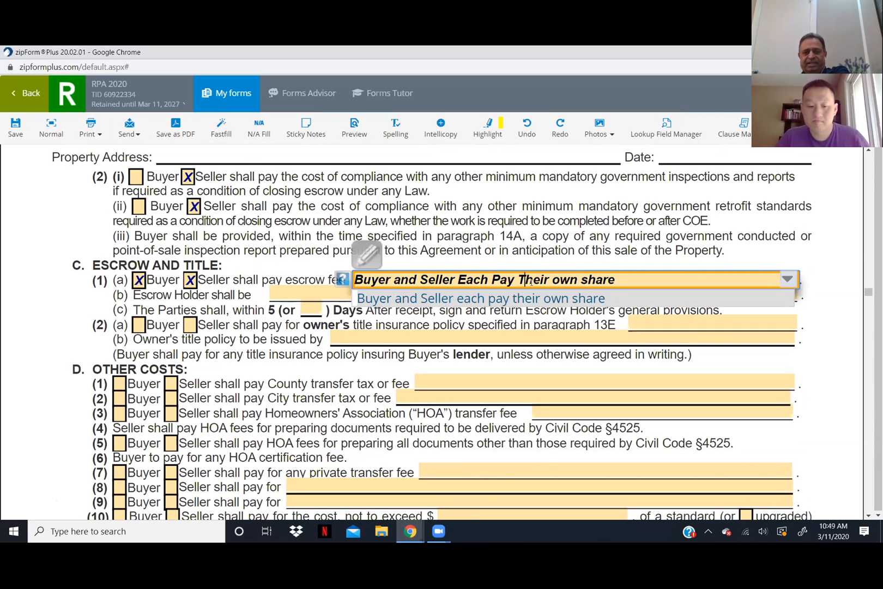
- Capitalize 'Own' and 'Share' and commit the escrow fee wording
key(Delete)
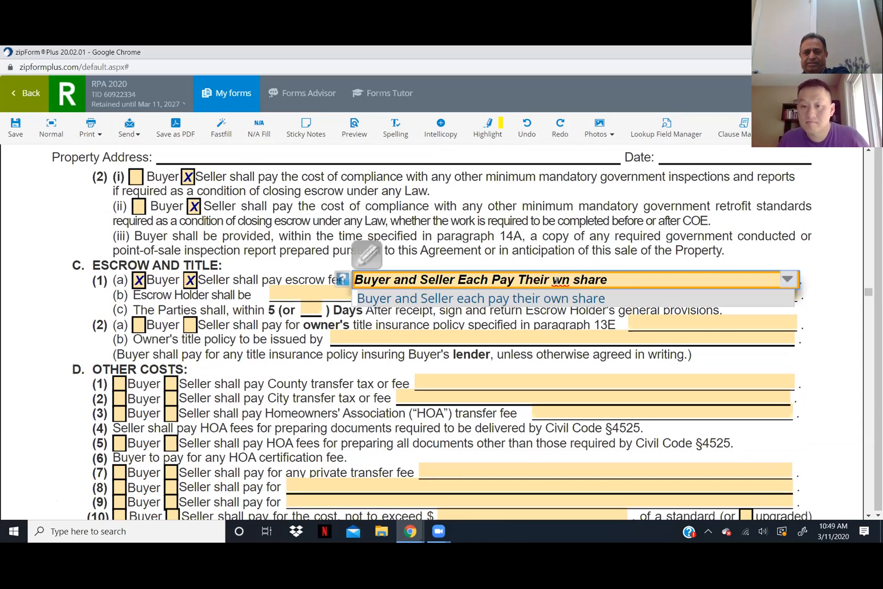
text(O)
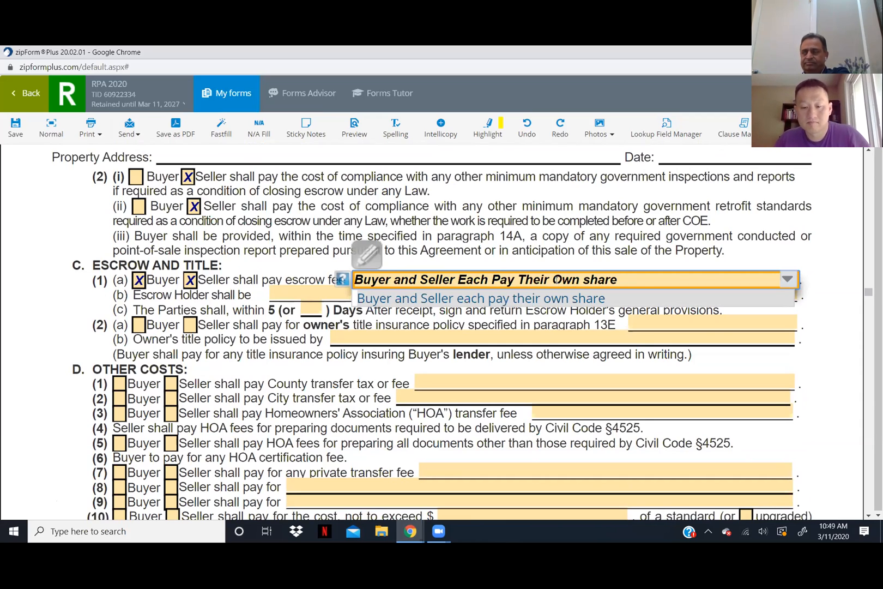
click(592, 279)
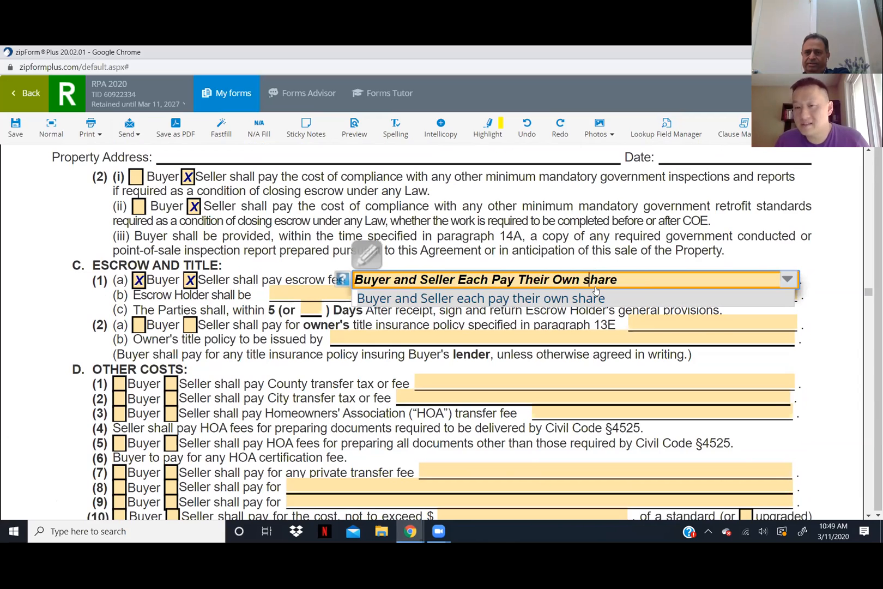
key(BackSpace)
text(S)
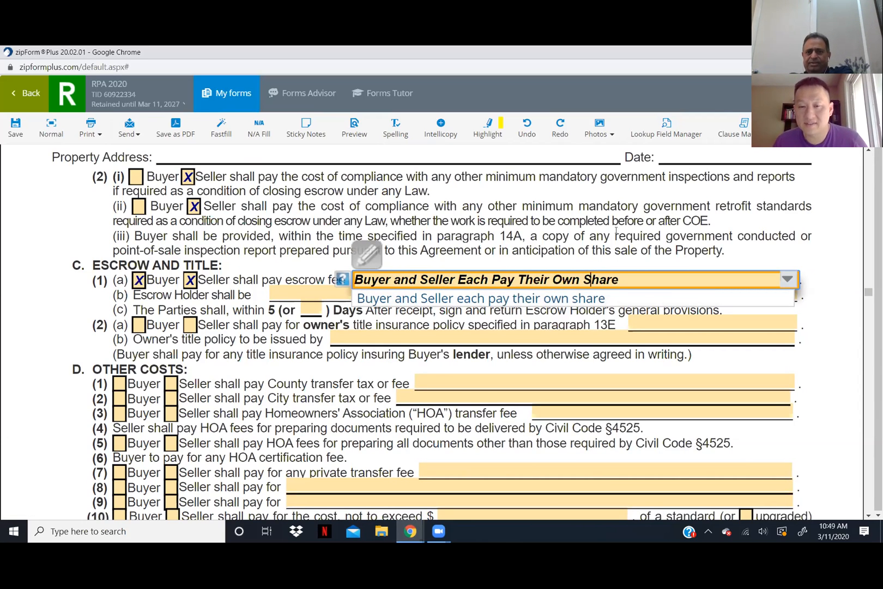
click(762, 255)
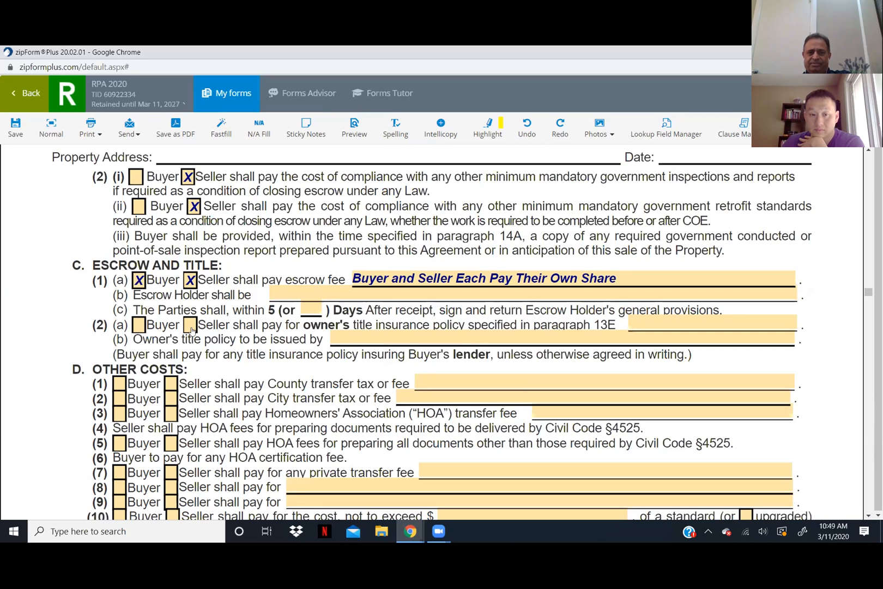
click(273, 293)
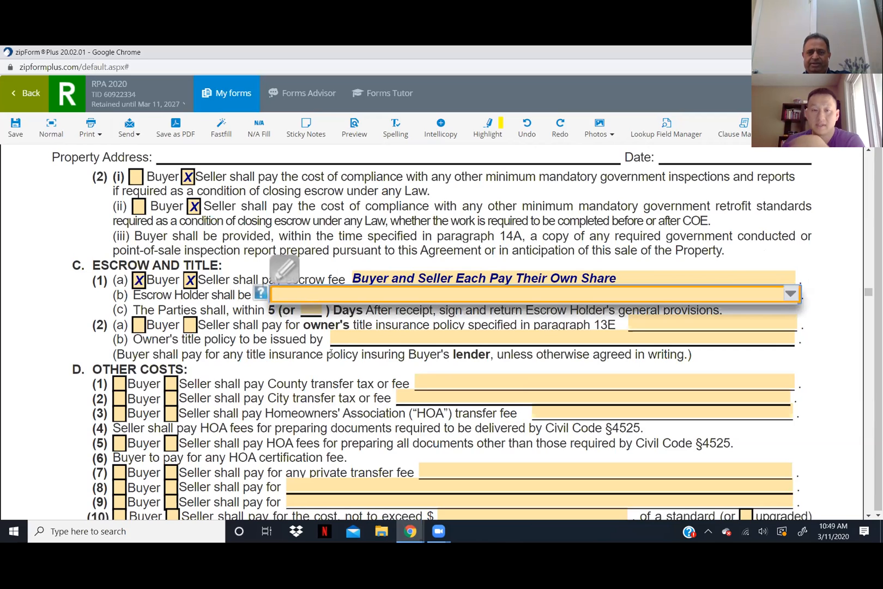
- Enter Seller's Choice as escrow holder; have Seller pay the owner's title policy from Seller's Choice
text(Sell)
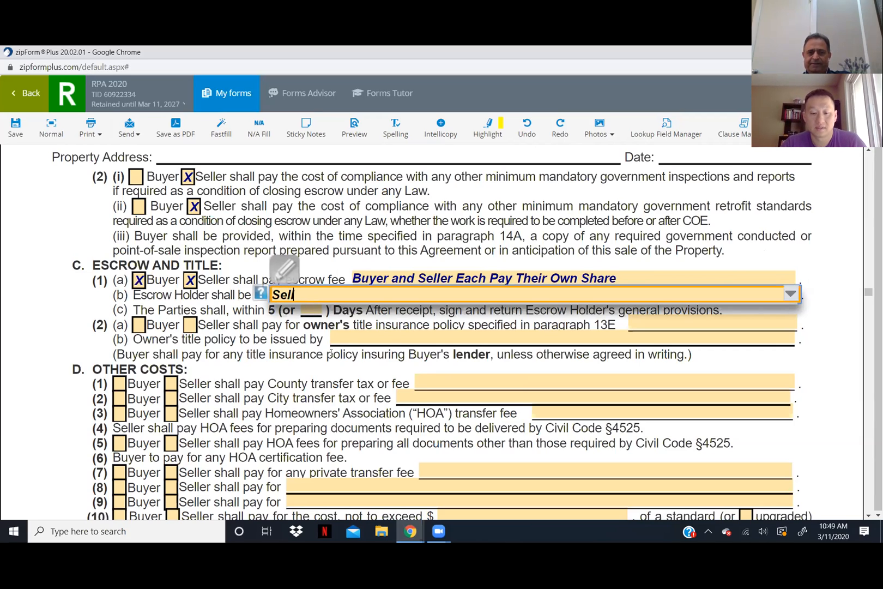
text(er's Choice)
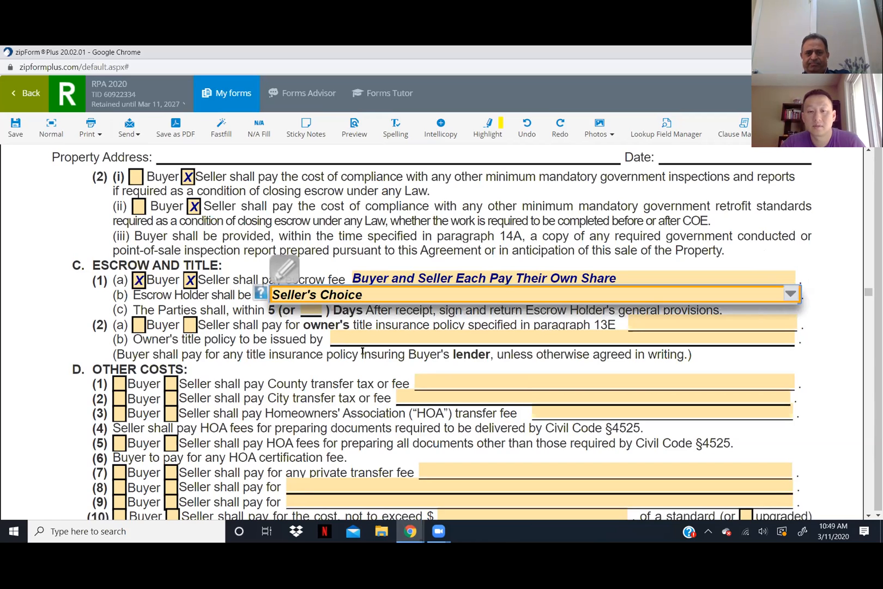
click(819, 340)
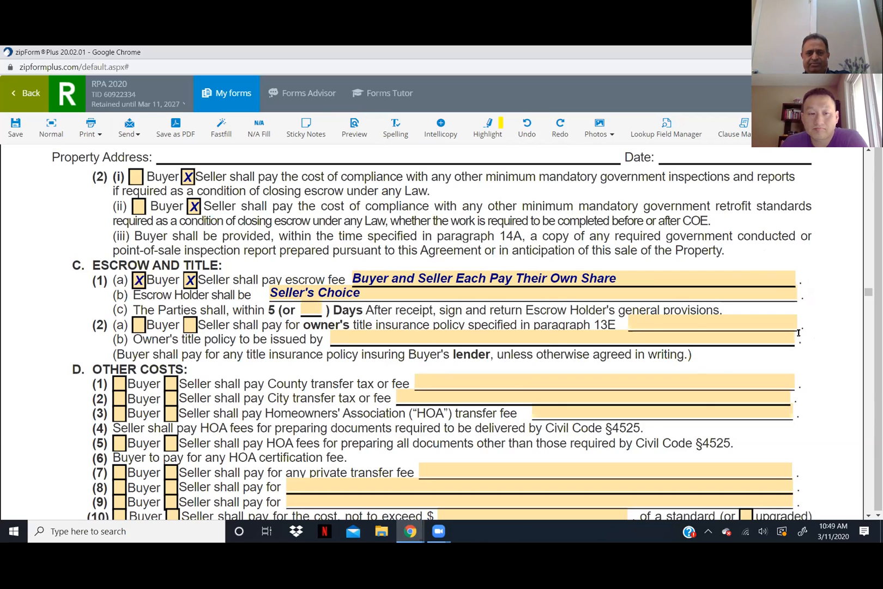
click(188, 326)
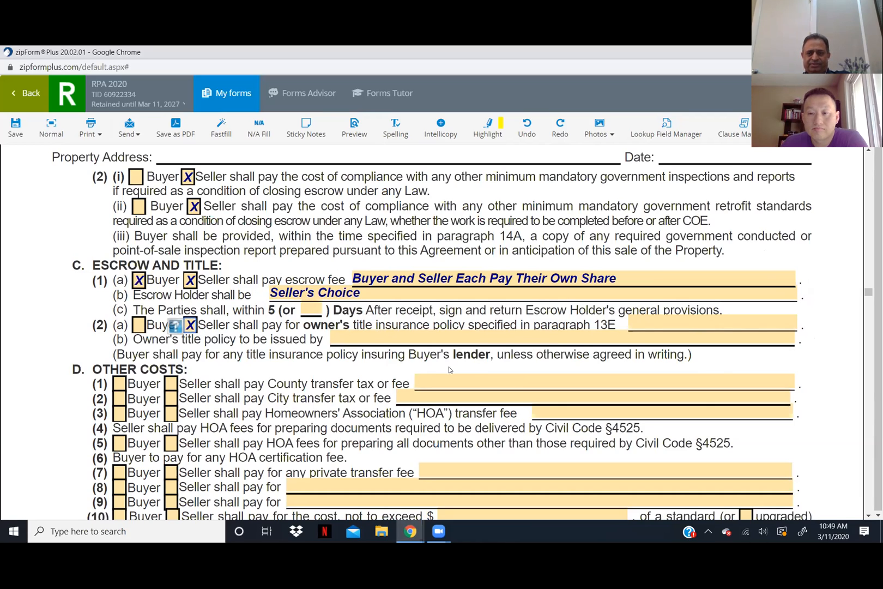
click(663, 322)
text(Seller's)
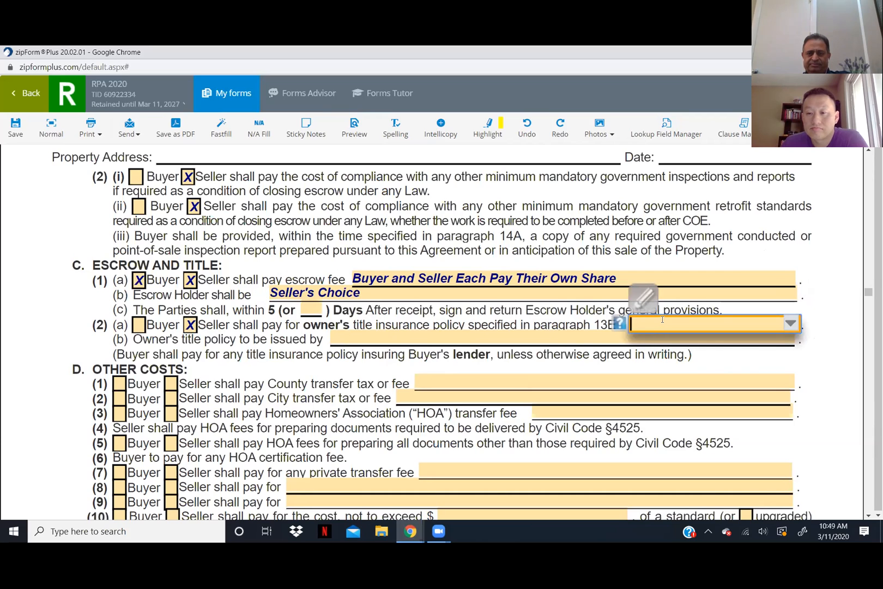
text( Choice)
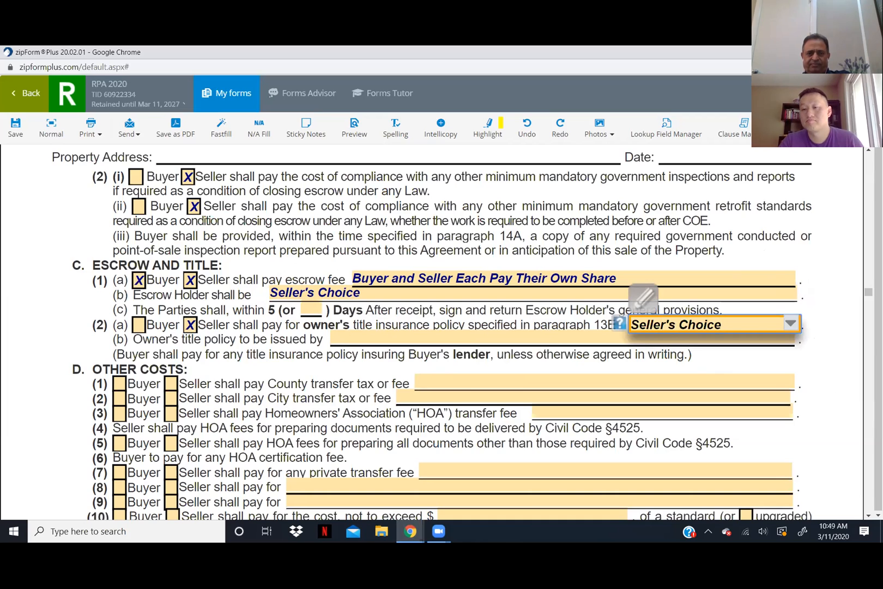
click(836, 373)
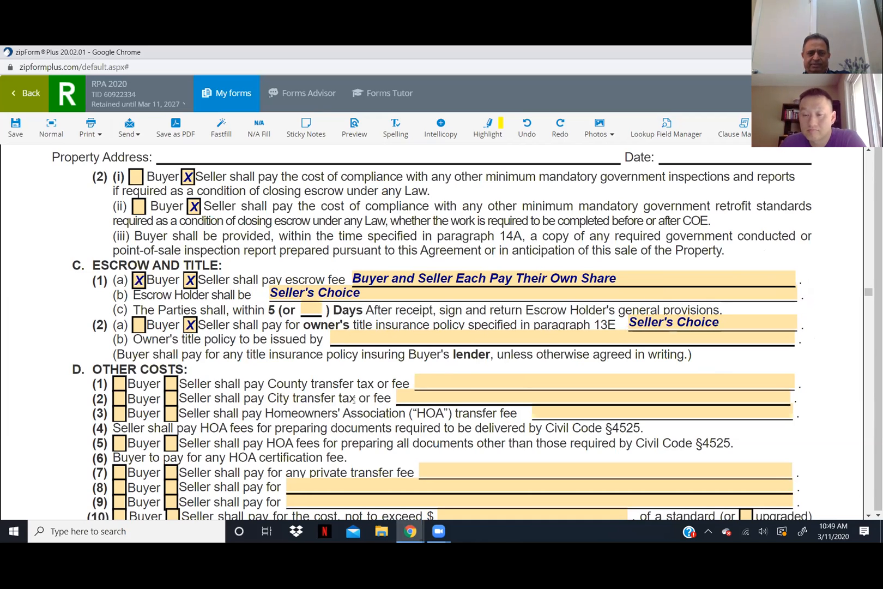
- Have the Seller pay the county and city transfer taxes
scroll(296, 410, down, 1)
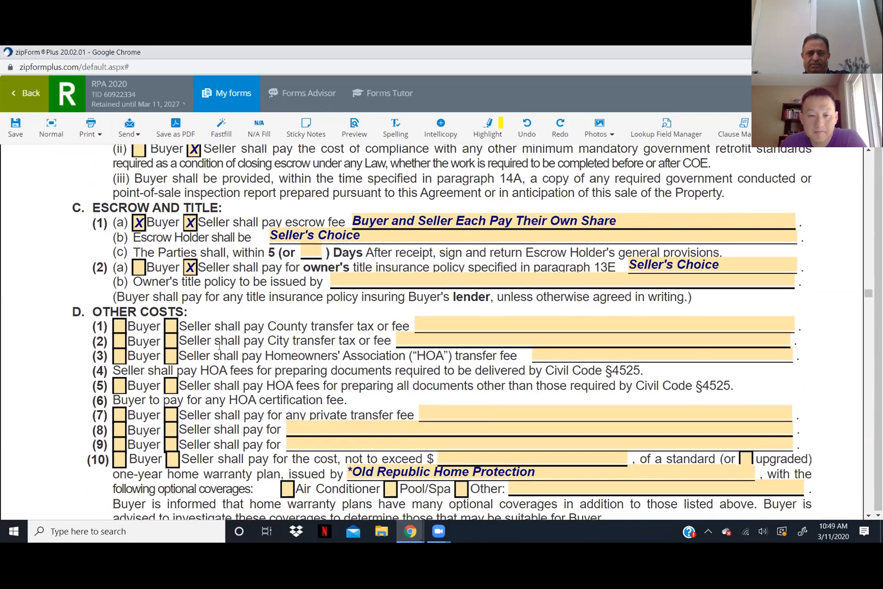
click(171, 326)
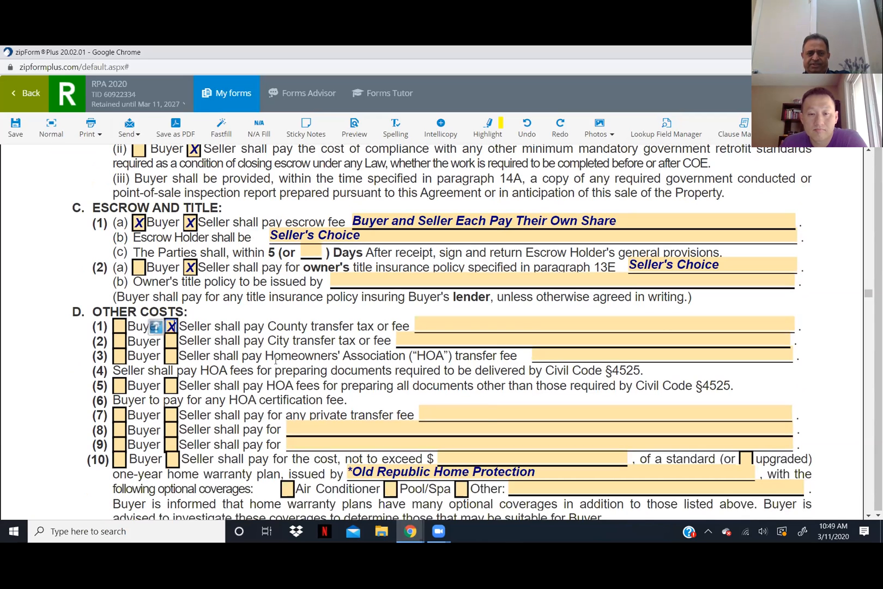
click(171, 341)
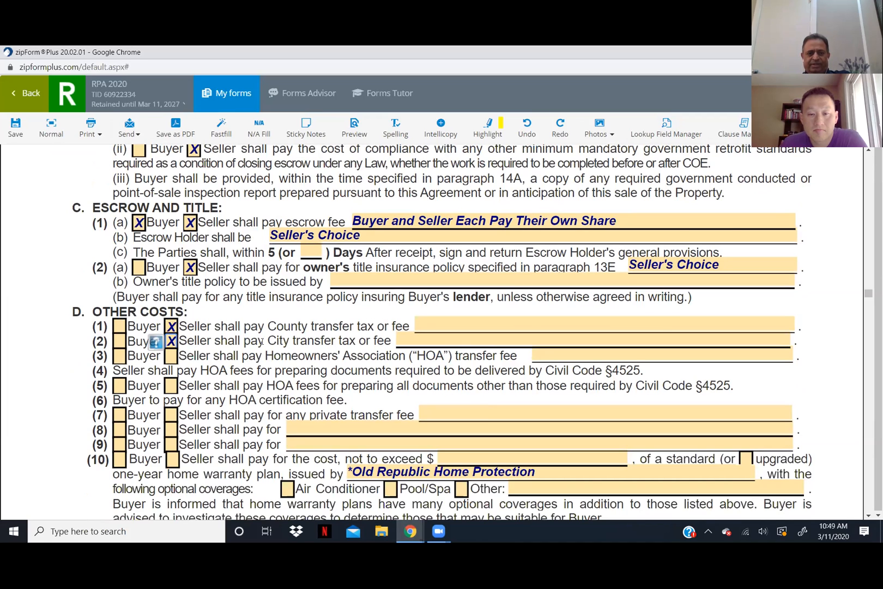
- Check Seller for the D(10) home warranty, cap it at $675.00 instead of 800, and mark it upgraded
scroll(229, 372, down, 1)
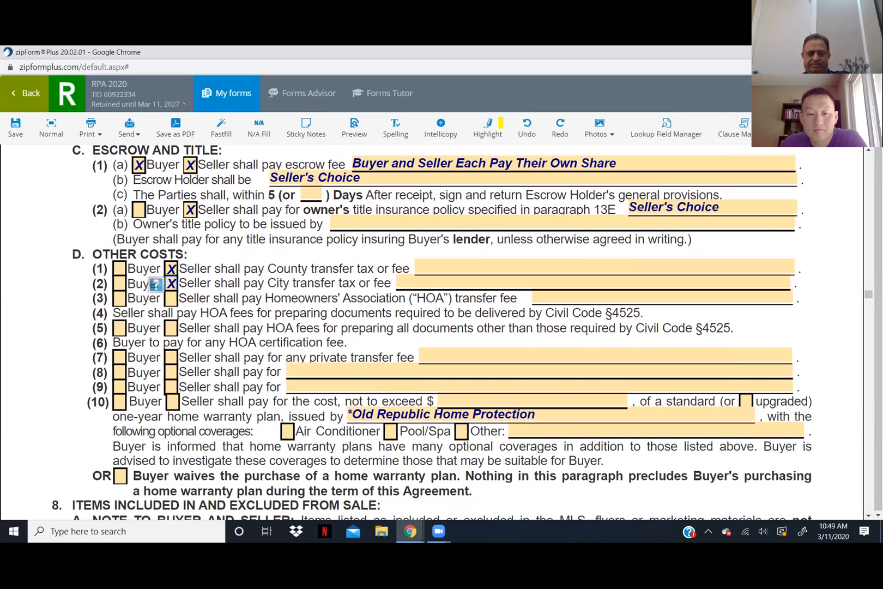
click(176, 405)
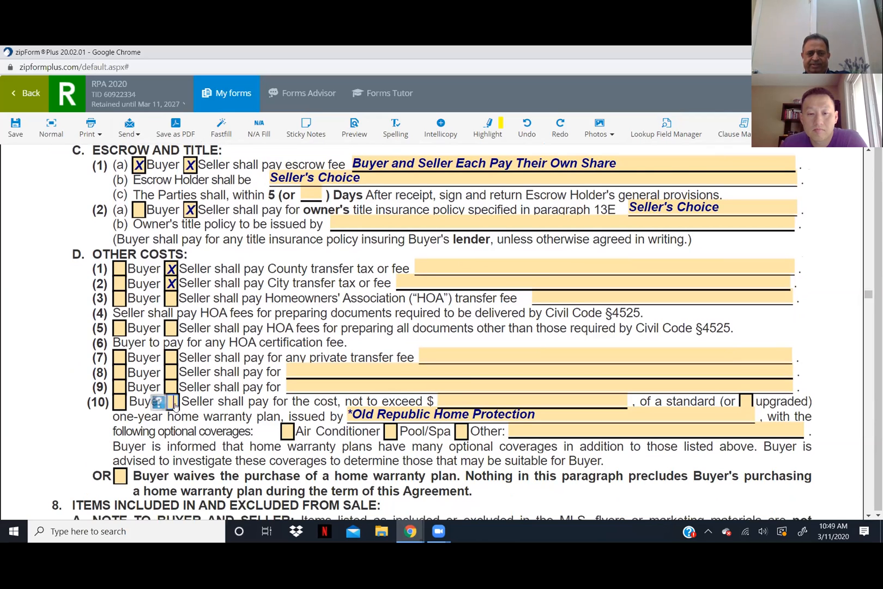
click(567, 399)
text(800)
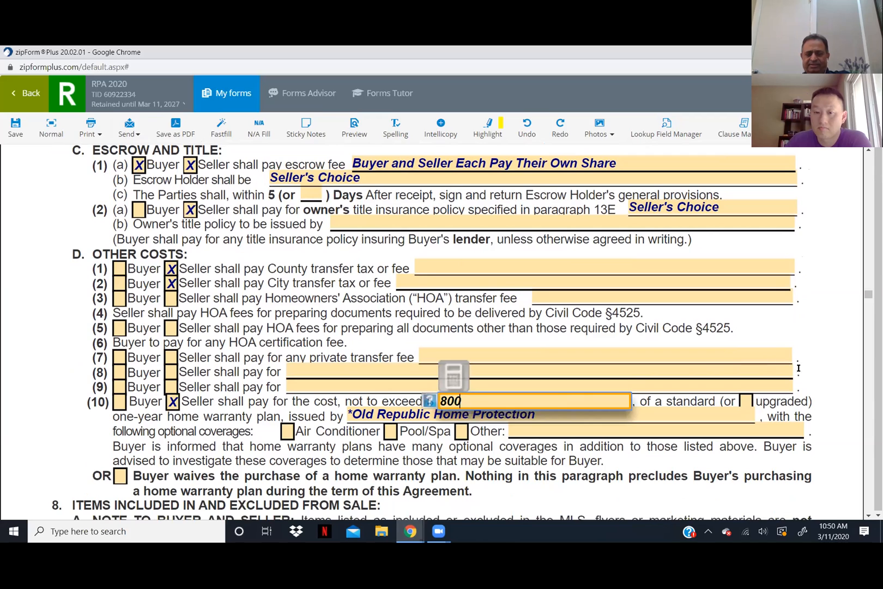
click(851, 370)
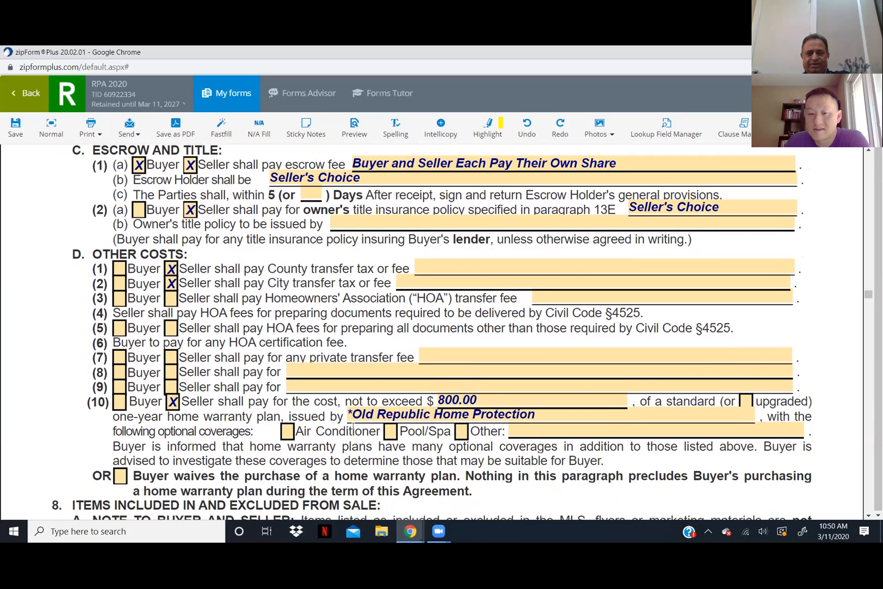
click(490, 397)
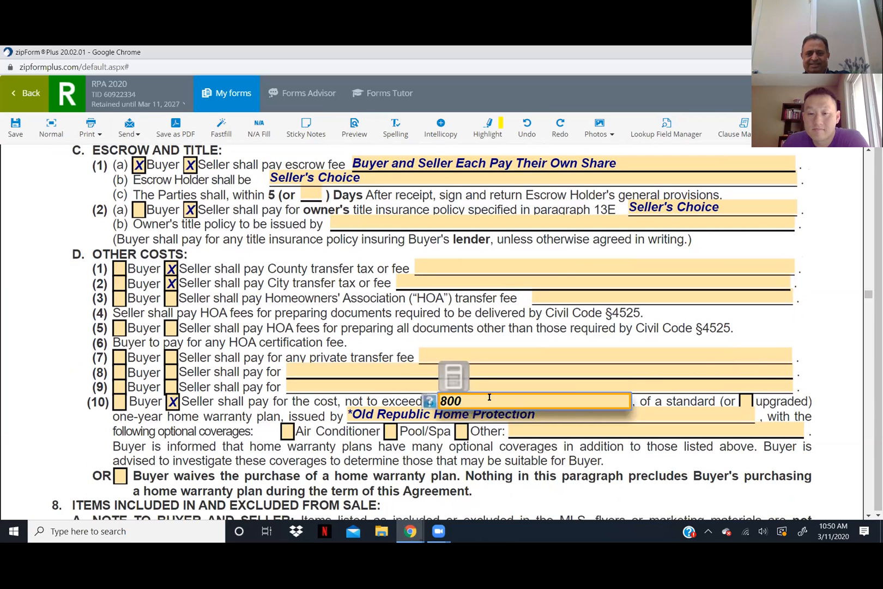
key(BackSpace)
key(BackSpace)
key(BackSpace)
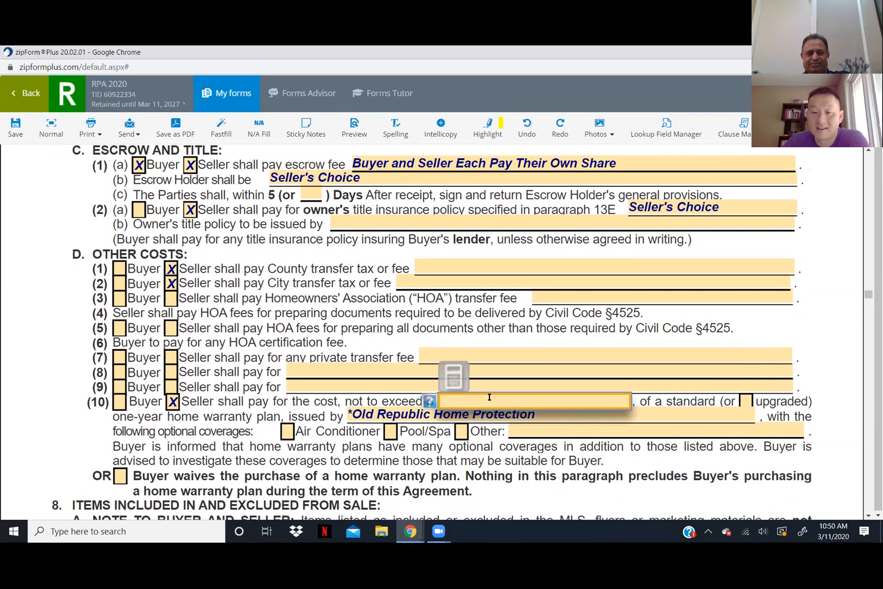
text(675)
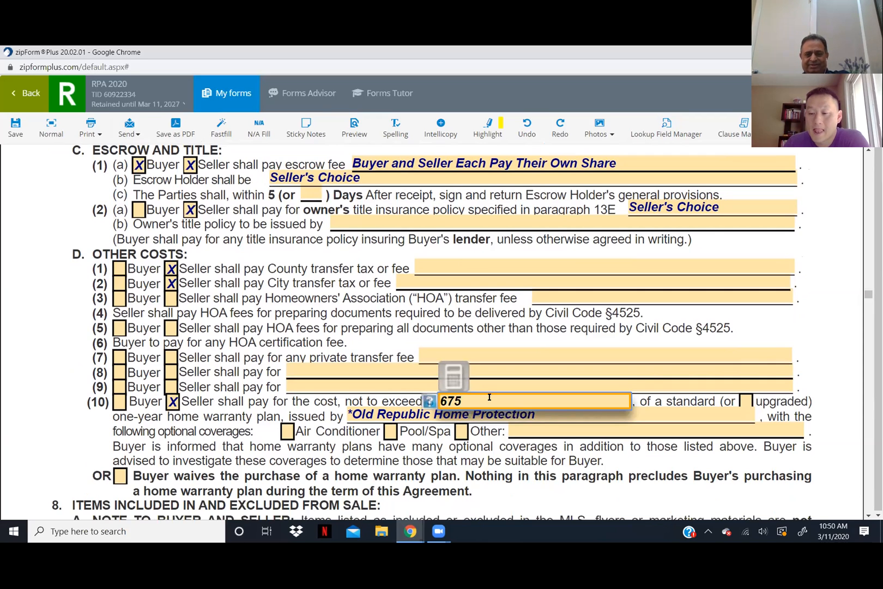
key(Tab)
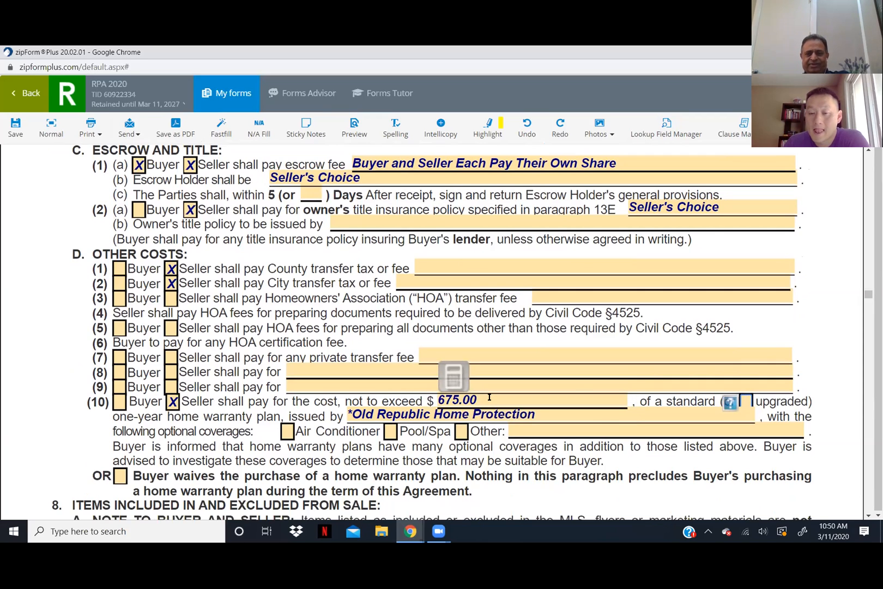
click(747, 402)
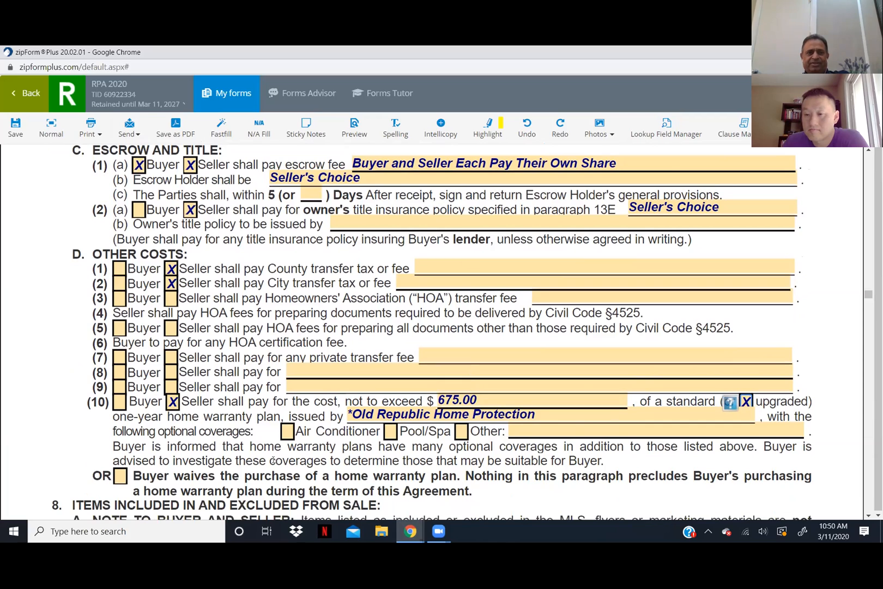
scroll(273, 459, down, 3)
- Review section 8 and save the RPA 2020 purchase agreement
scroll(273, 459, down, 1)
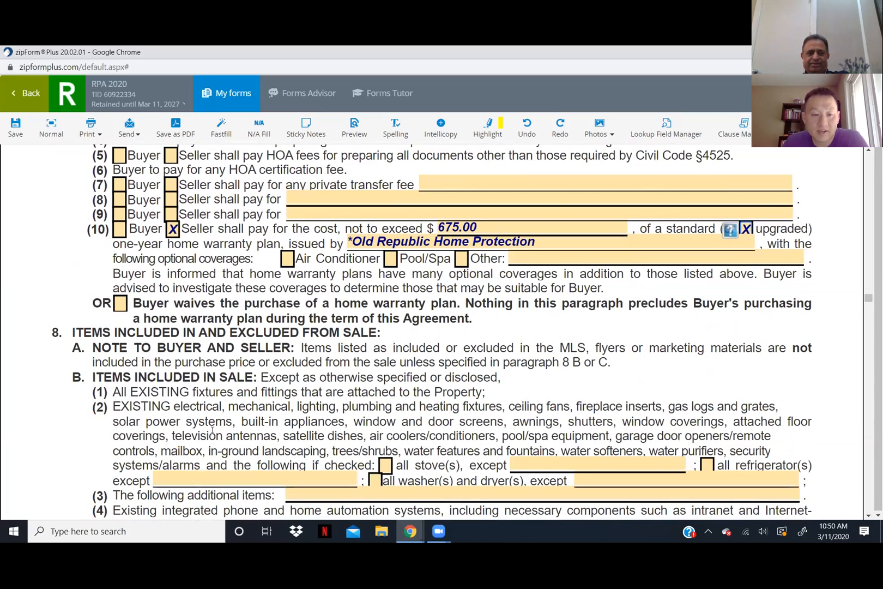
scroll(212, 431, down, 1)
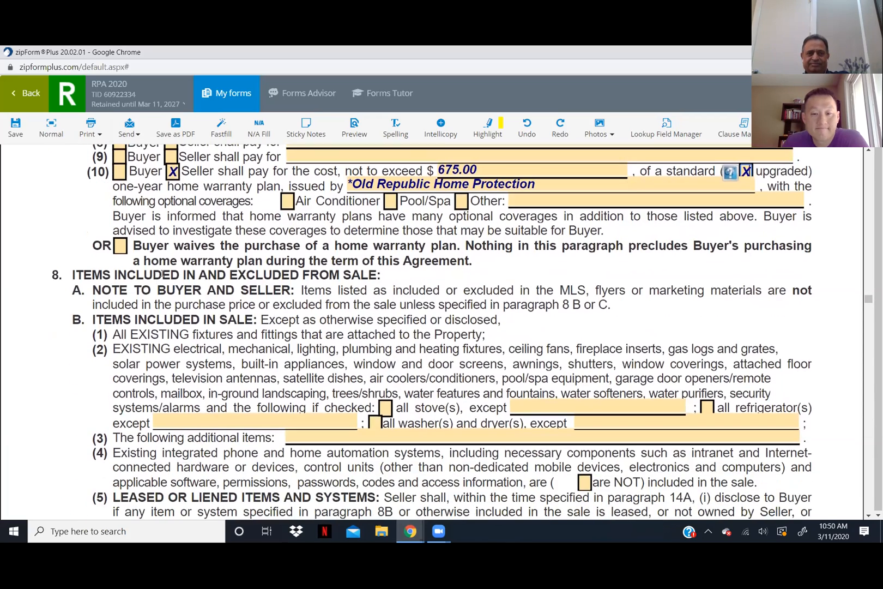
click(15, 127)
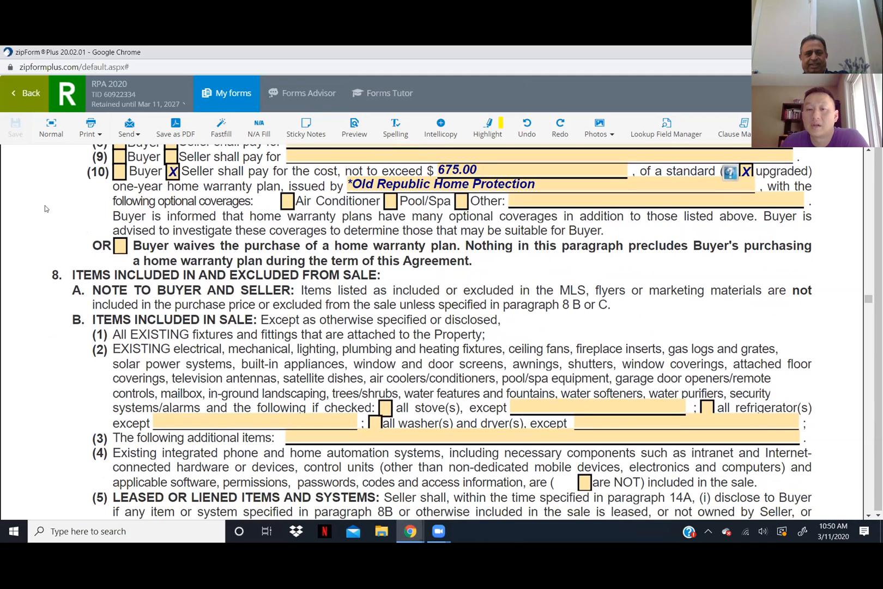
scroll(45, 208, up, 2)
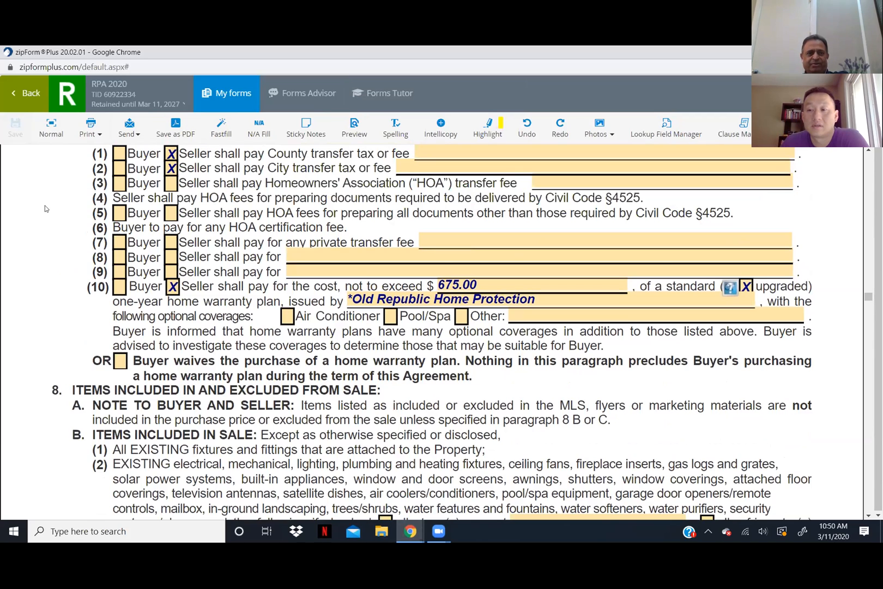
- Leave the form editor and switch to the Transactions list
click(27, 96)
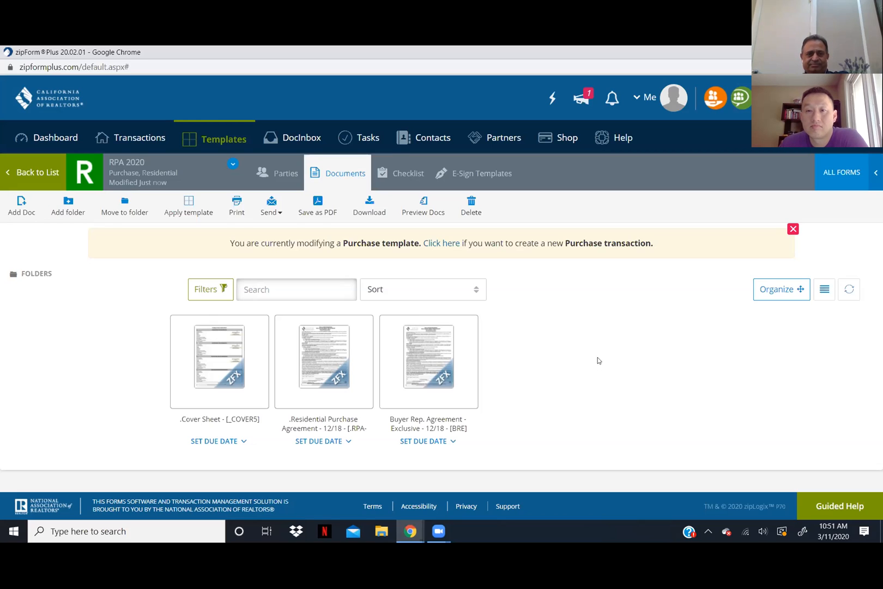
click(139, 141)
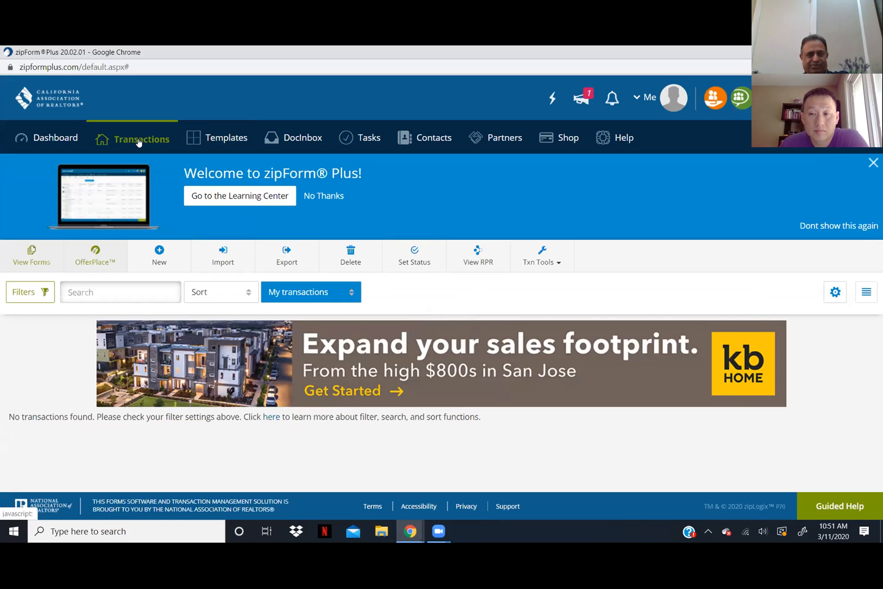
- Start a new transaction, then cancel the New Transaction dialog
click(158, 256)
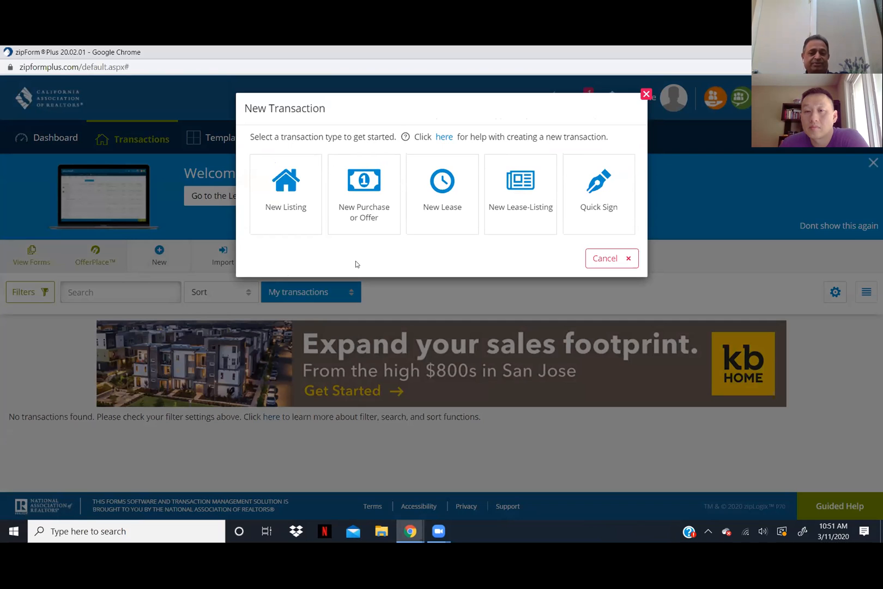
click(605, 258)
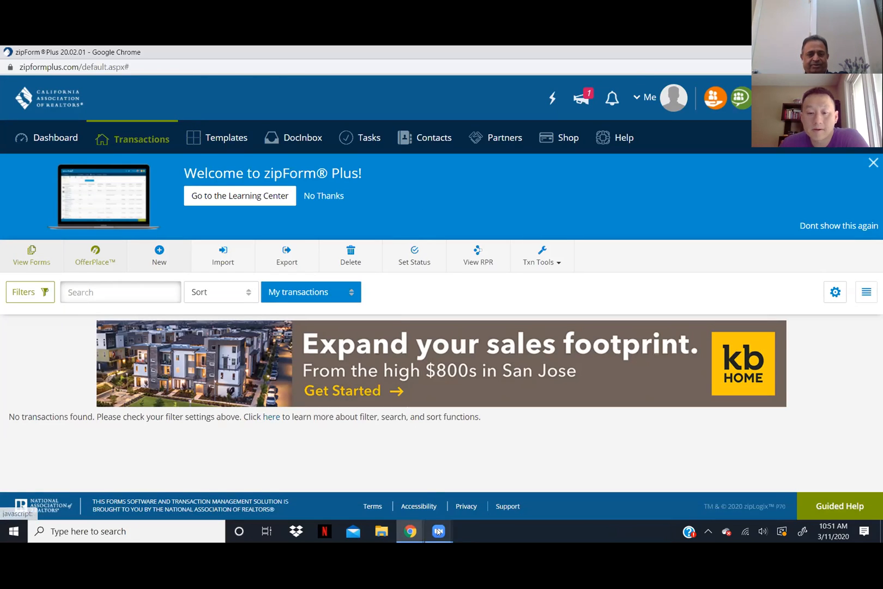
mouse_move(407, 537)
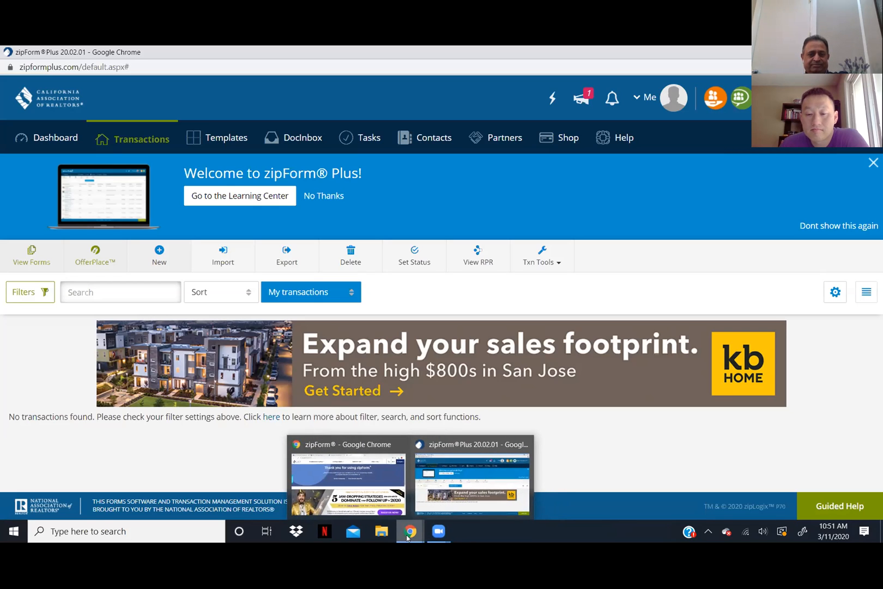
- Switch to the Tri-Counties AOR Dashboard Chrome tab and launch CRMLS Matrix
click(351, 477)
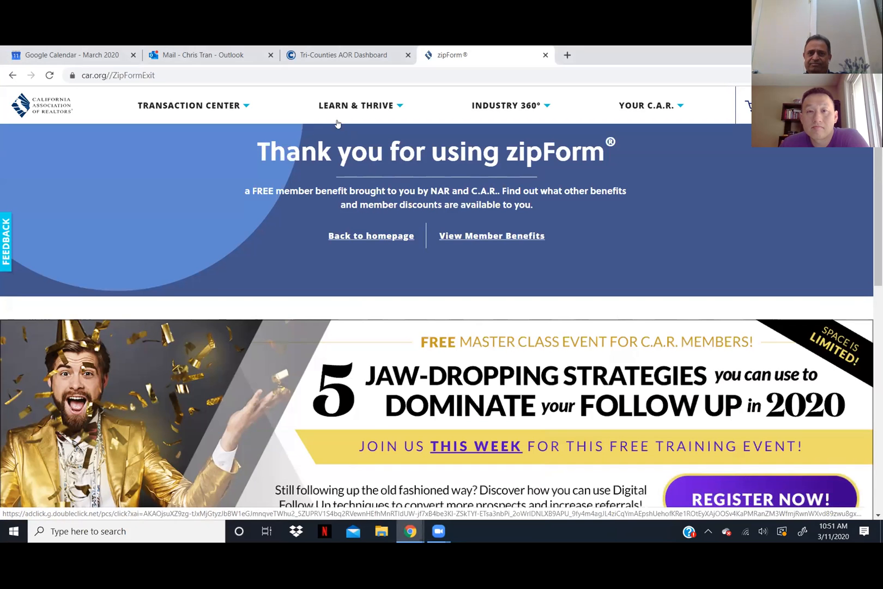
click(341, 54)
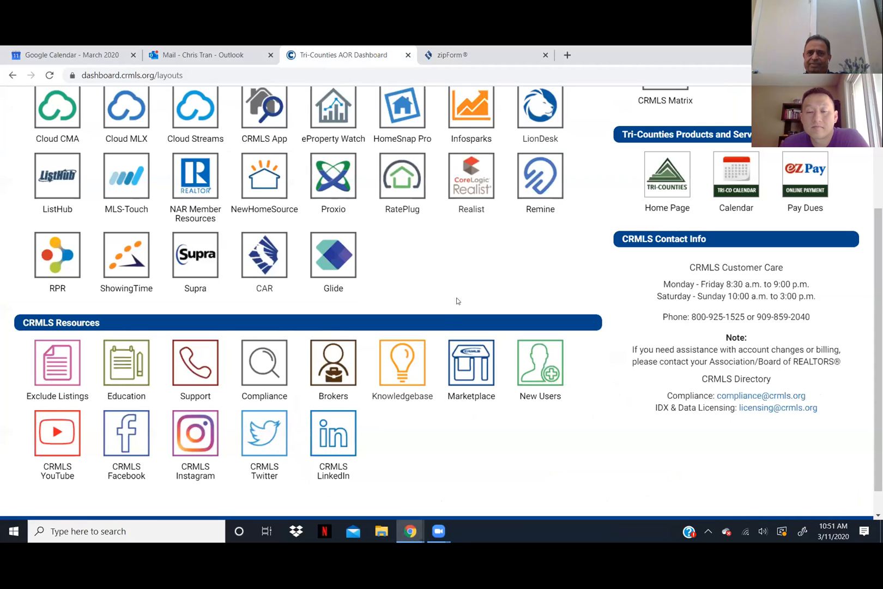
scroll(457, 299, up, 3)
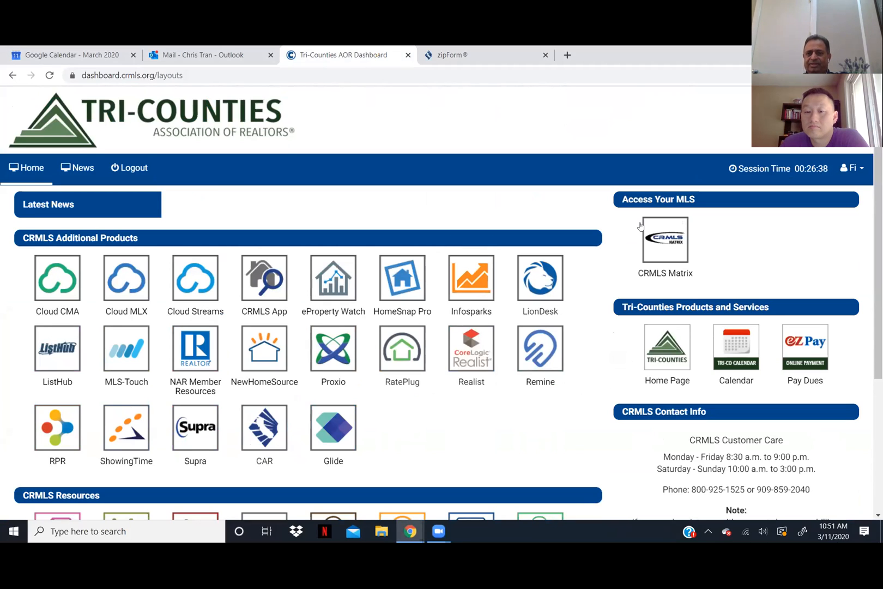
click(663, 249)
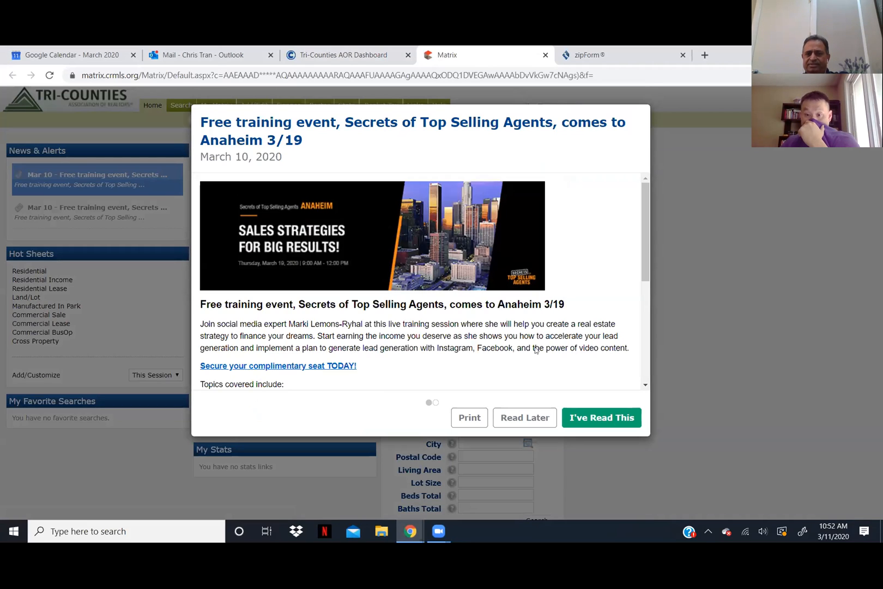
- Dismiss the Anaheim and Ontario training notices and open Market Watch New Listings
click(599, 419)
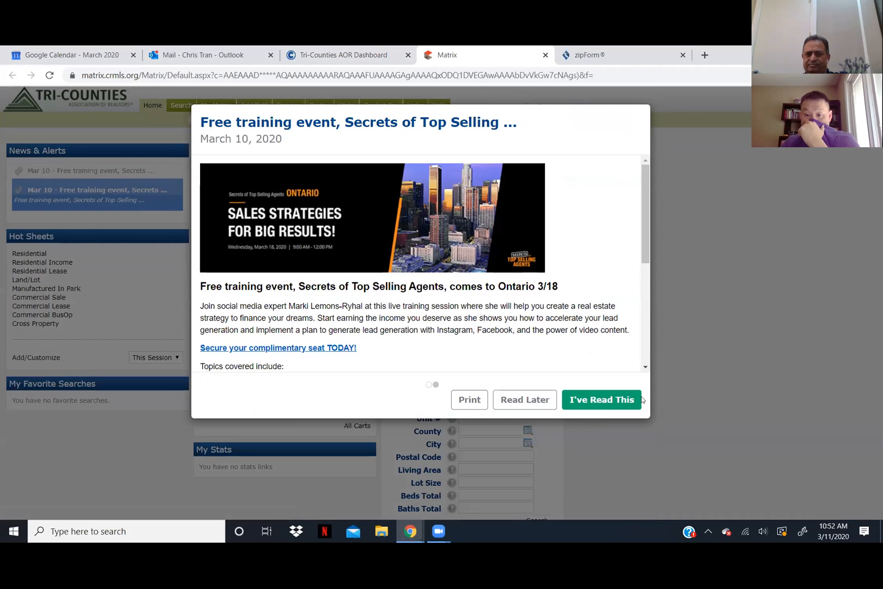
click(603, 401)
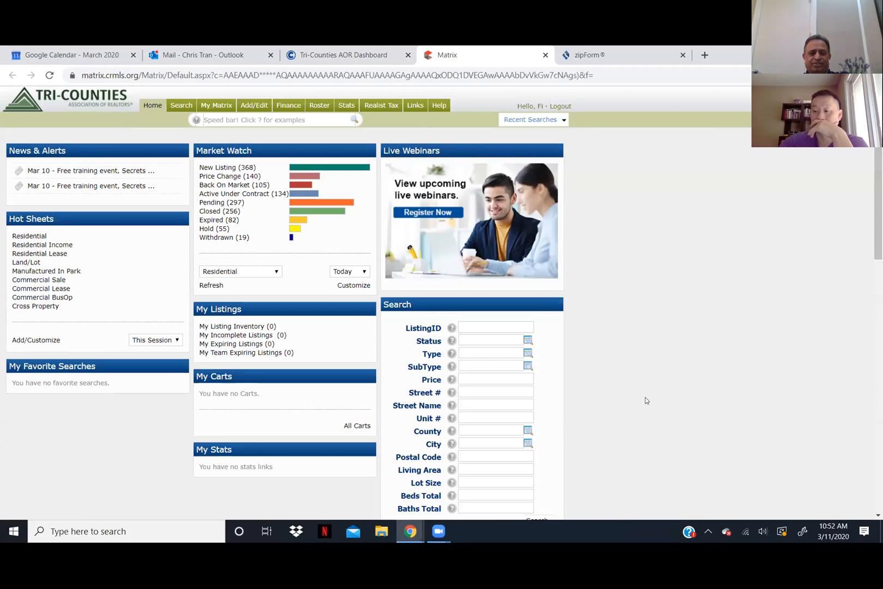
click(229, 167)
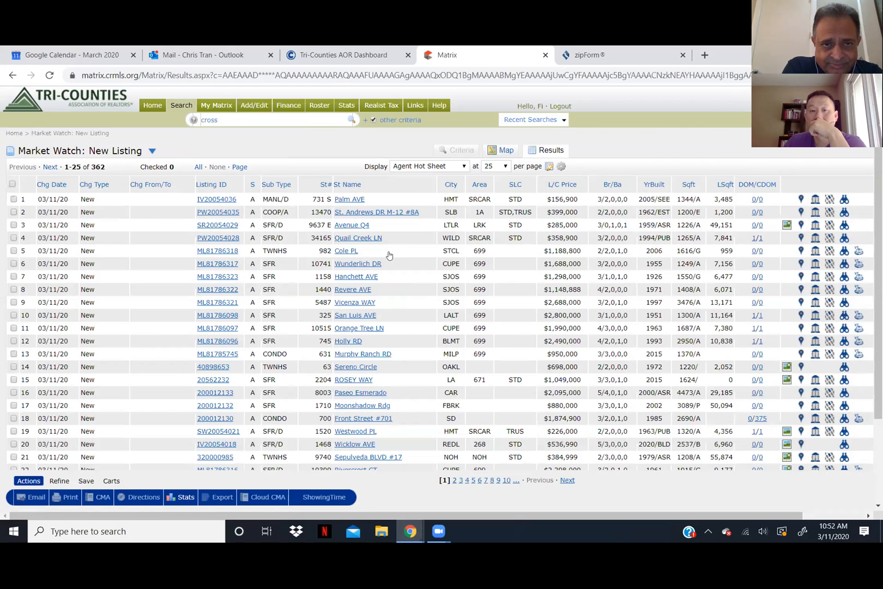
- Open the St. Andrews listing details, then move on to the Littlerock listing
click(220, 213)
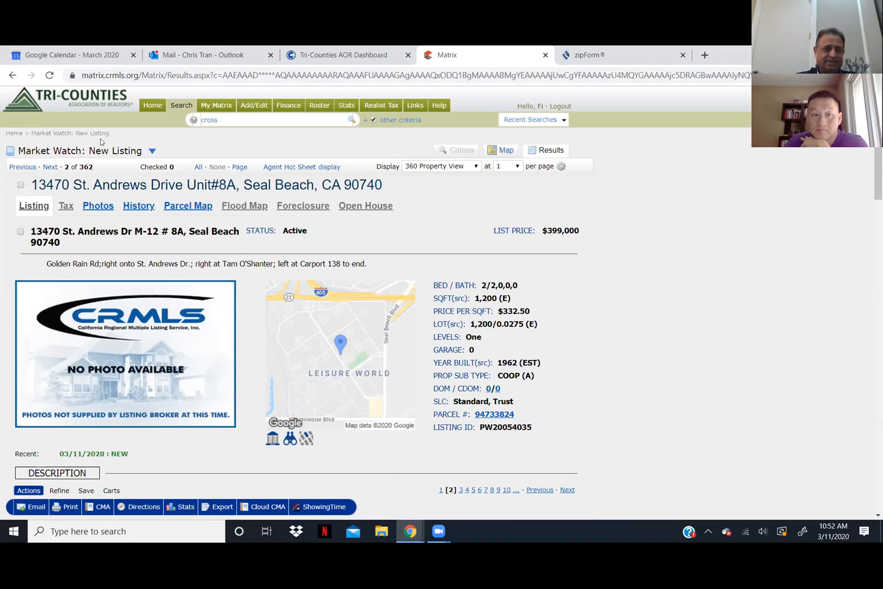
click(49, 167)
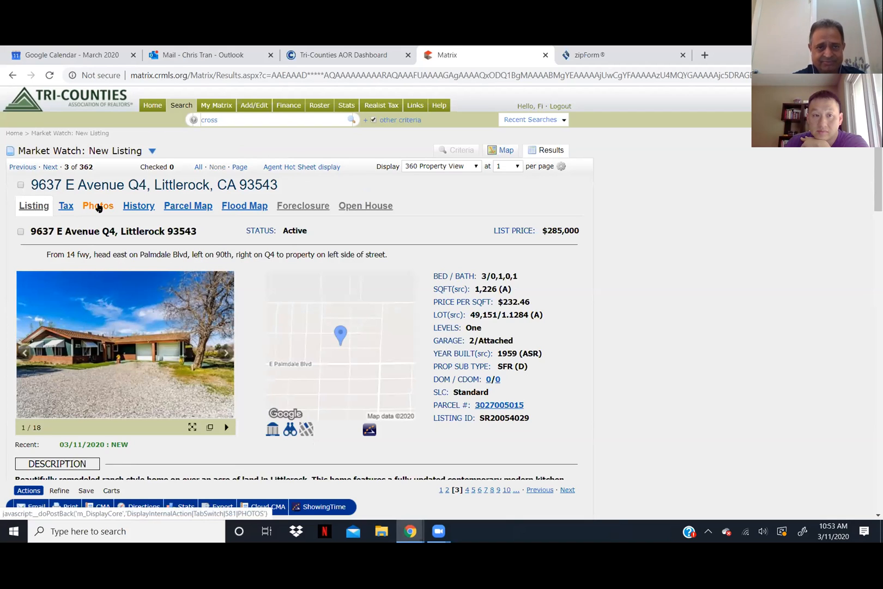
click(20, 232)
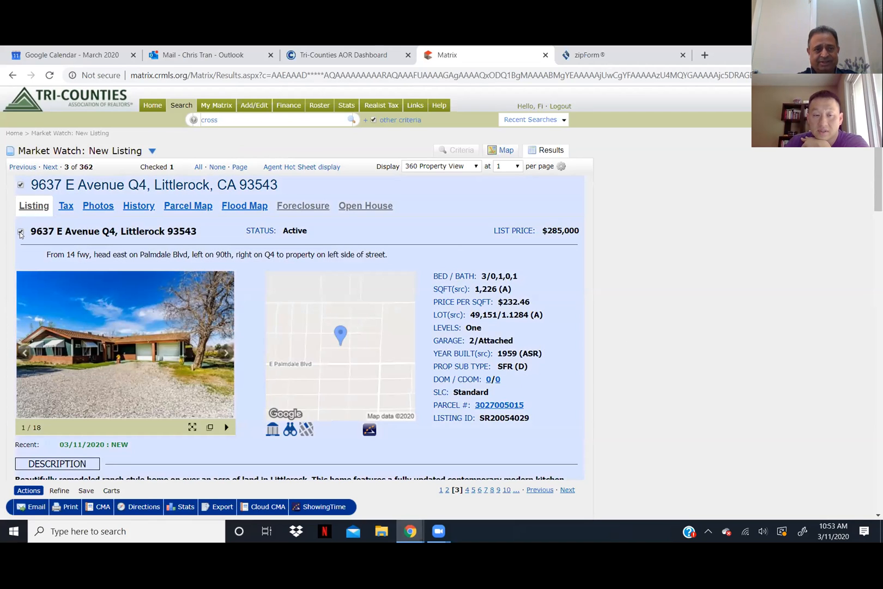
click(20, 232)
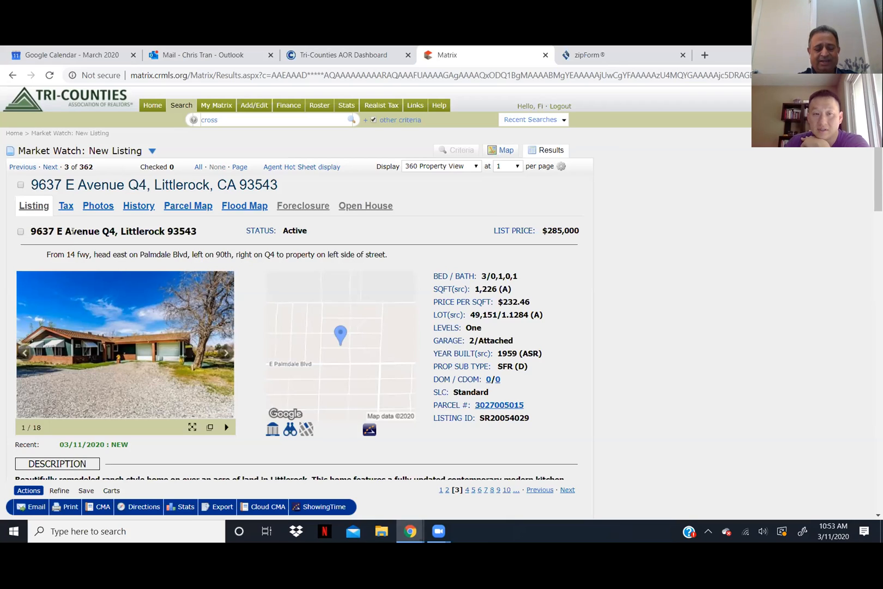
drag(30, 232, 151, 231)
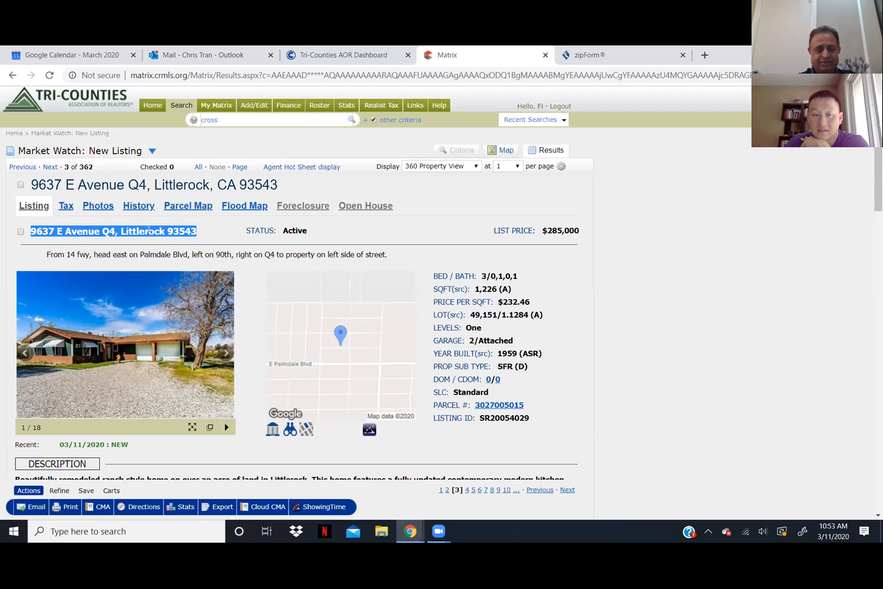
right_click(148, 230)
click(171, 239)
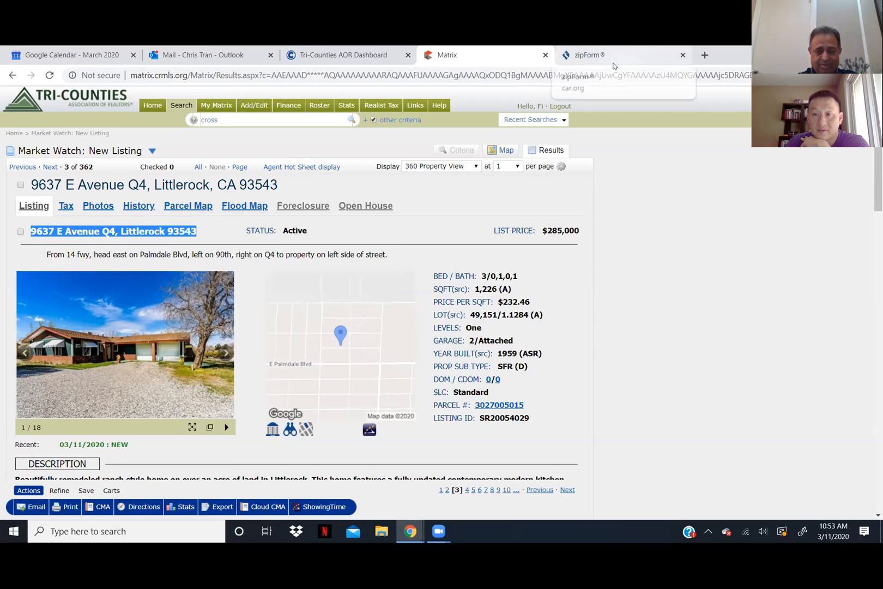
scroll(436, 358, down, 2)
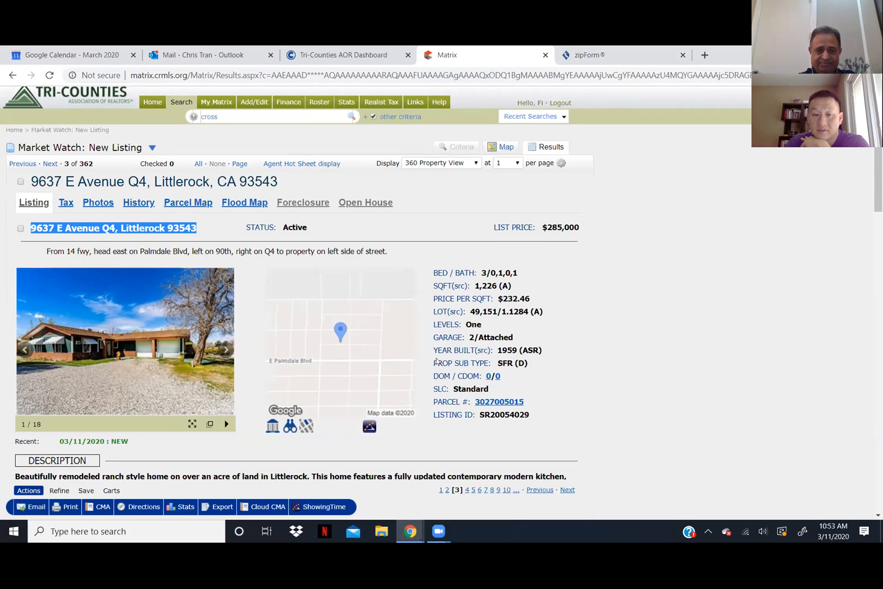
scroll(436, 358, up, 1)
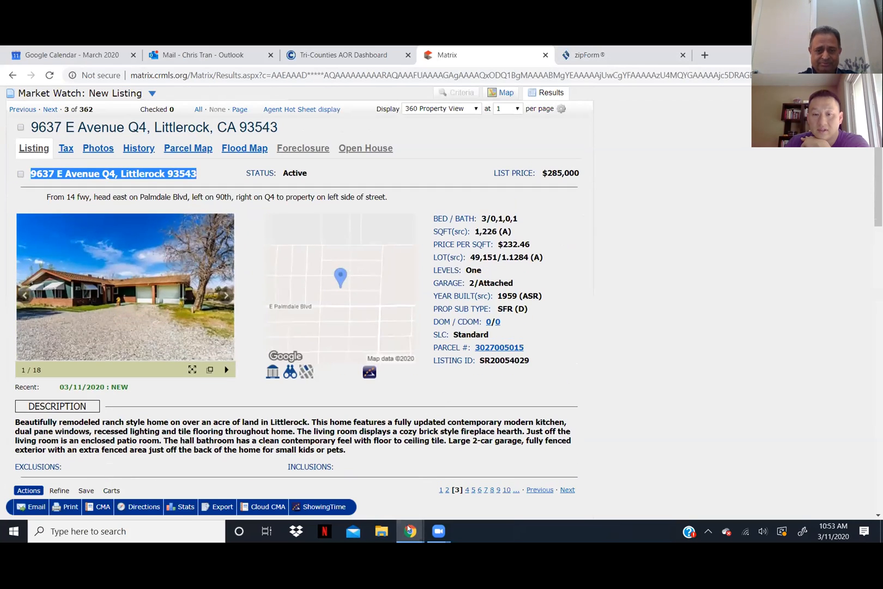
mouse_move(407, 540)
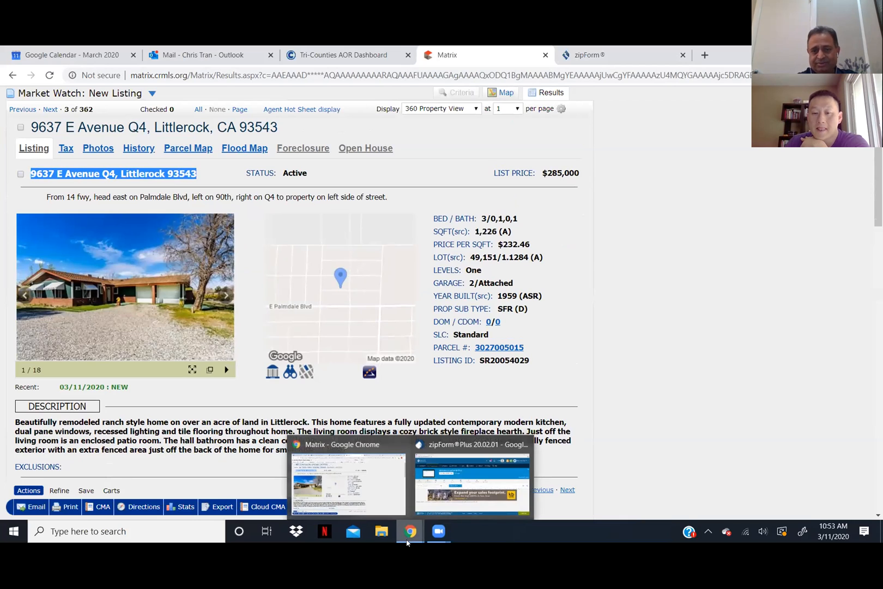
- Create a new purchase or offer transaction named with the pasted Littlerock address
click(481, 470)
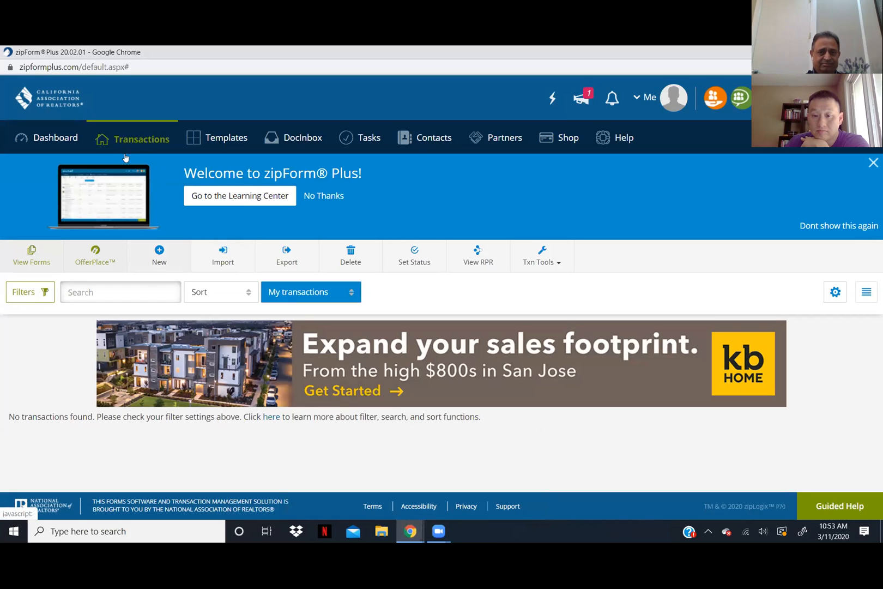
click(159, 262)
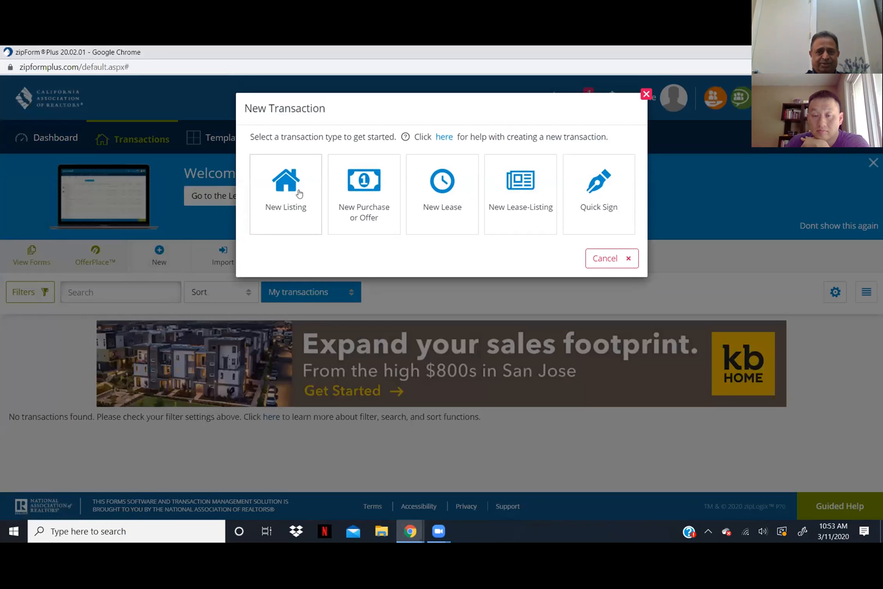
click(361, 191)
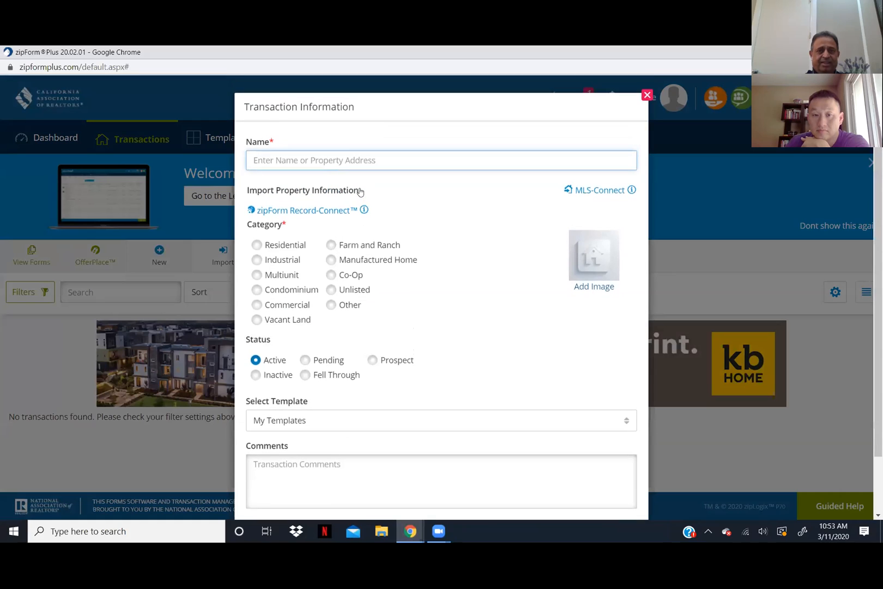
right_click(256, 161)
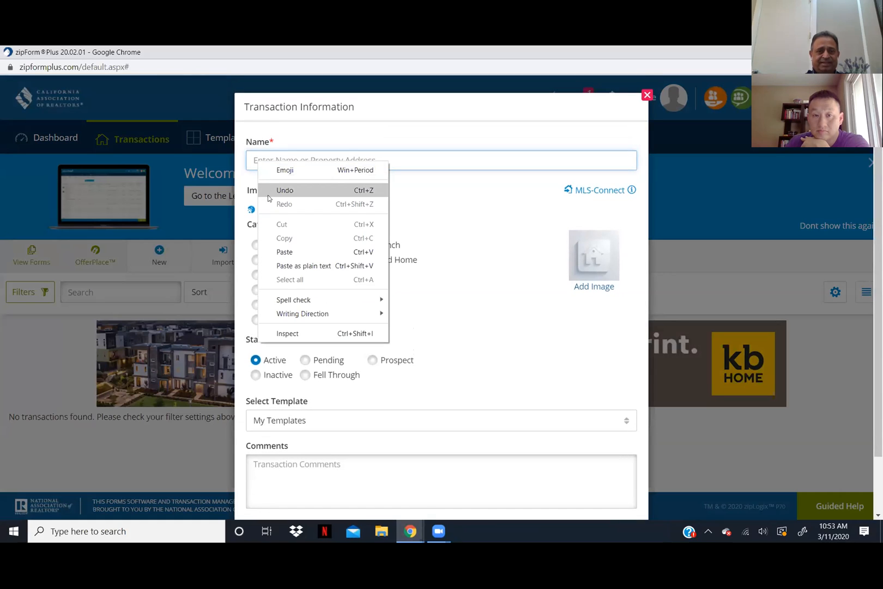
click(283, 252)
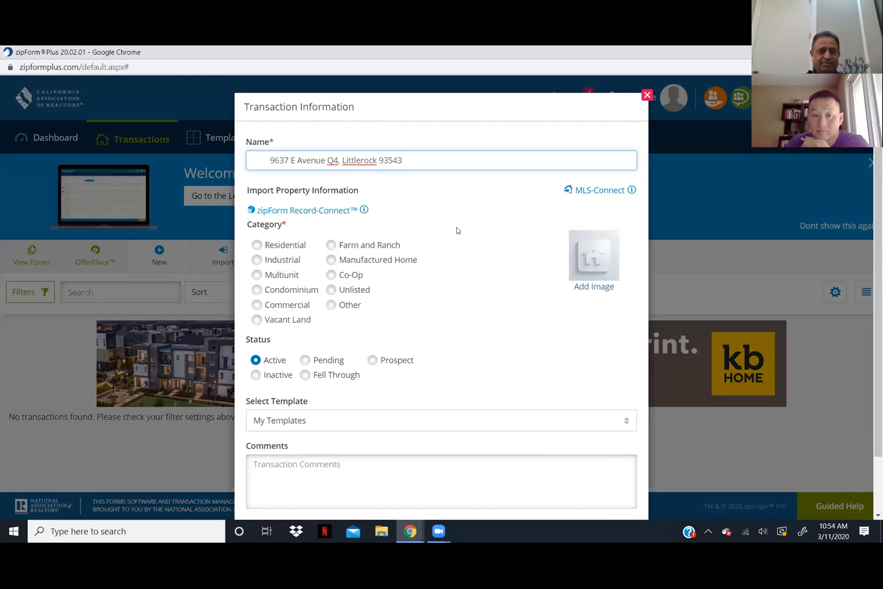
click(457, 230)
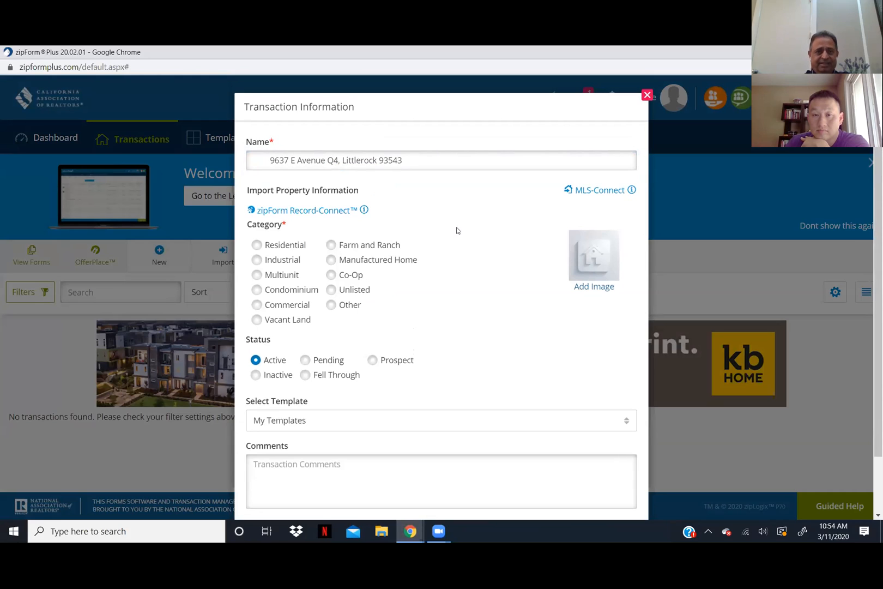
click(270, 159)
key(BackSpace)
key(BackSpace)
key(BackSpace)
key(BackSpace)
key(BackSpace)
key(BackSpace)
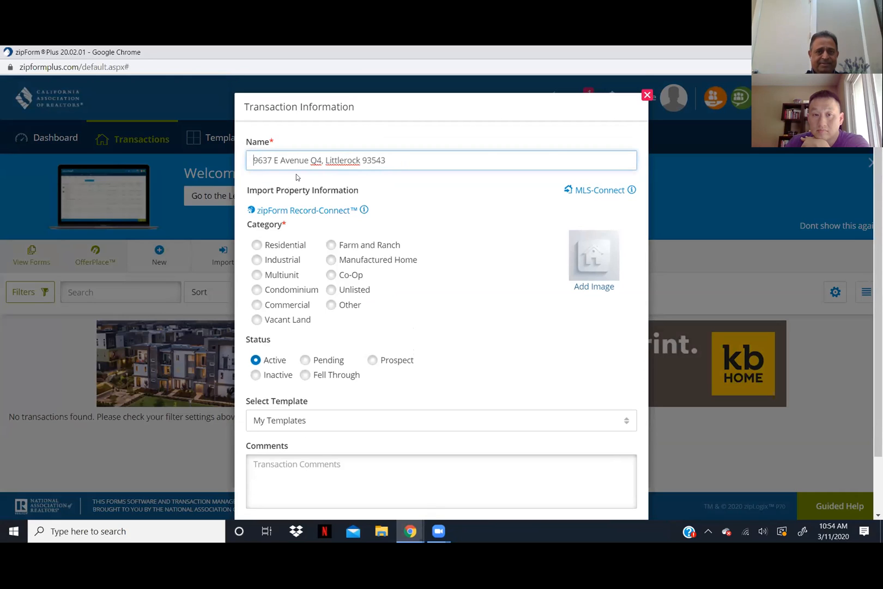
click(404, 204)
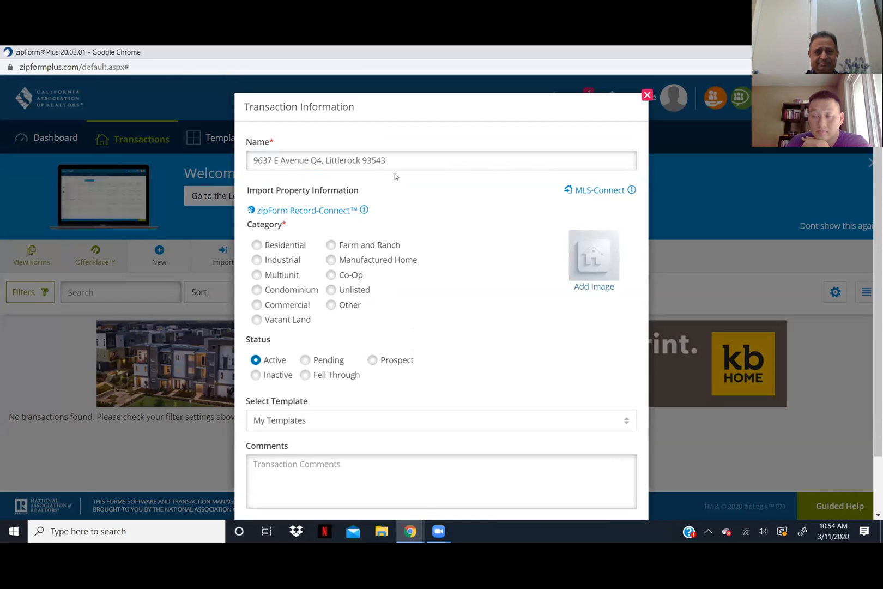
click(388, 160)
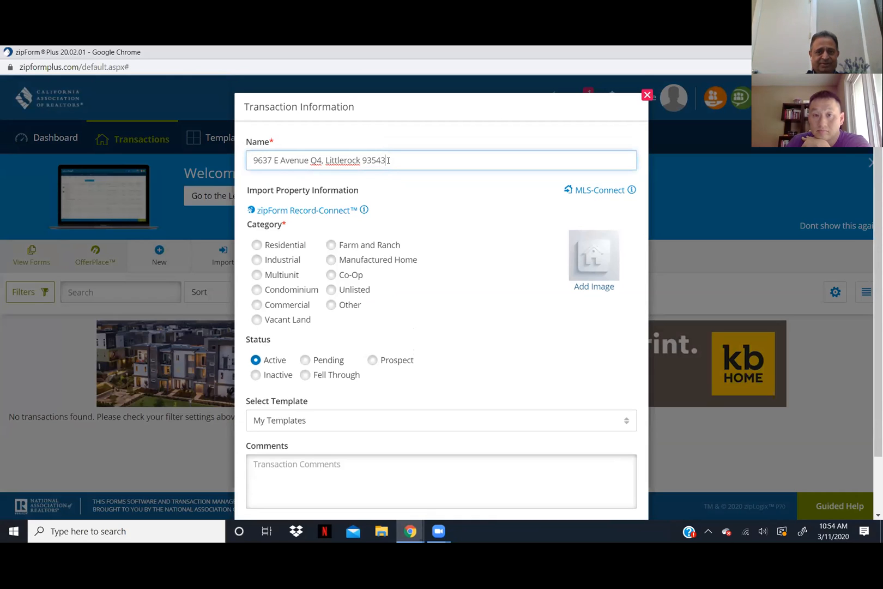
key(BackSpace)
key(BackSpace)
key(BackSpace)
key(BackSpace)
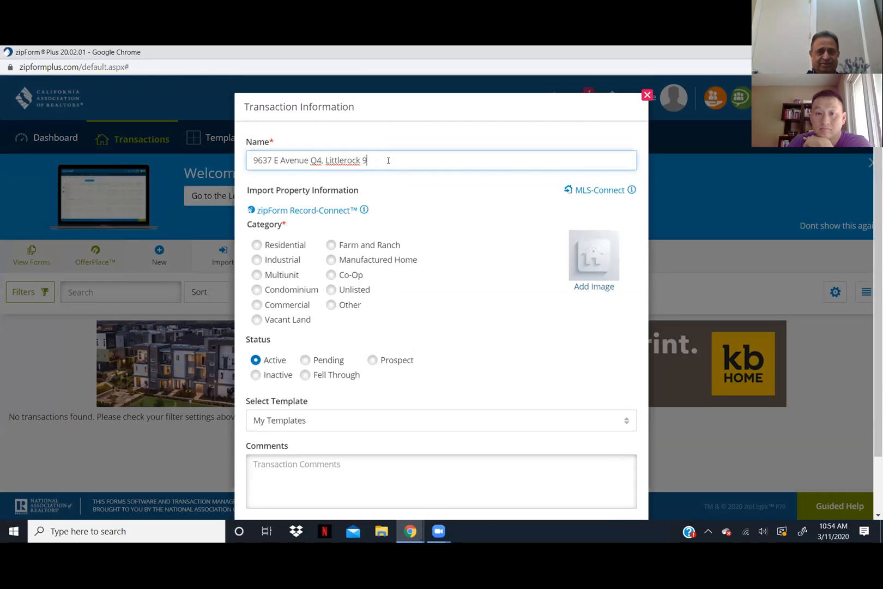
key(BackSpace)
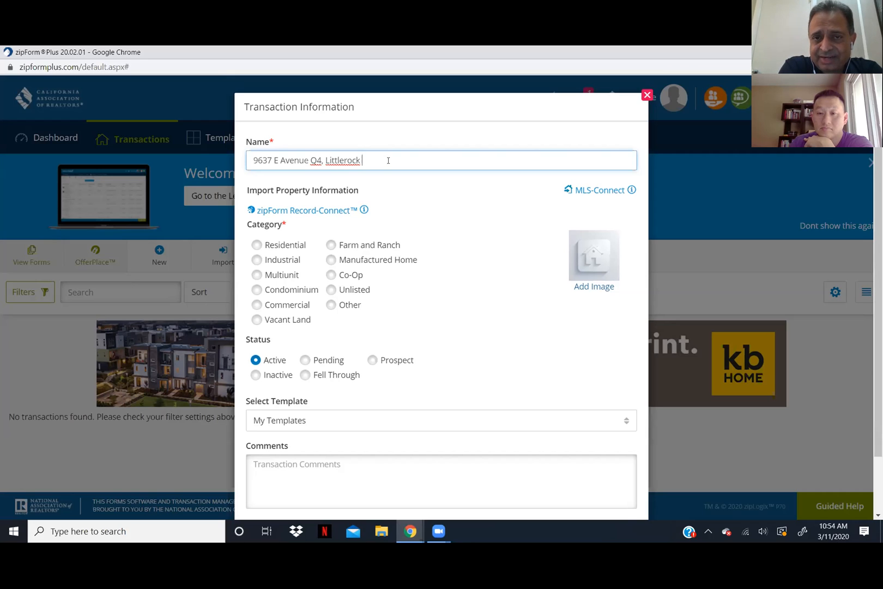
- Start the MLS-Connect listing import and go back to the Matrix listing page
click(600, 192)
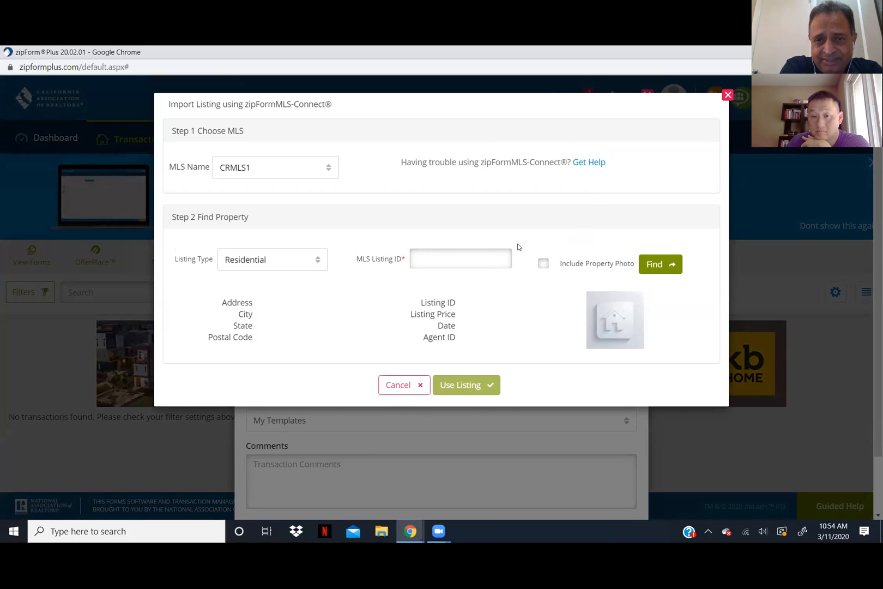
click(421, 256)
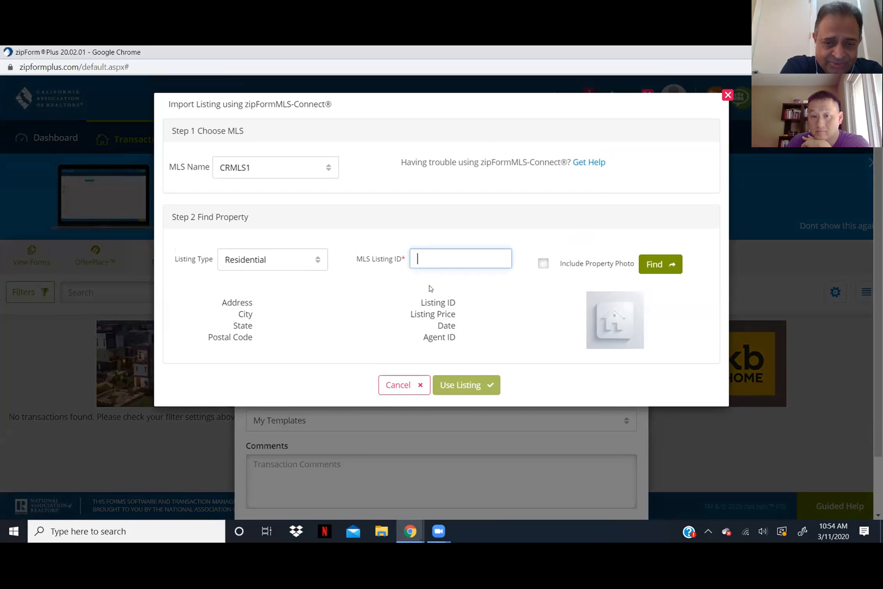
mouse_move(414, 531)
click(381, 492)
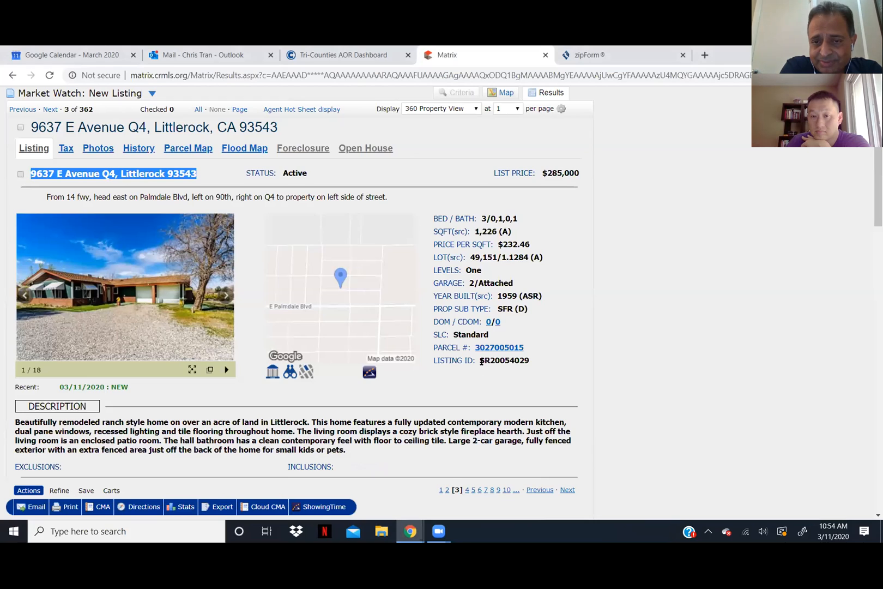
- Copy listing ID SR20054029 from the Matrix listing and return to zipForm Plus
drag(482, 361, 522, 361)
right_click(522, 361)
click(539, 373)
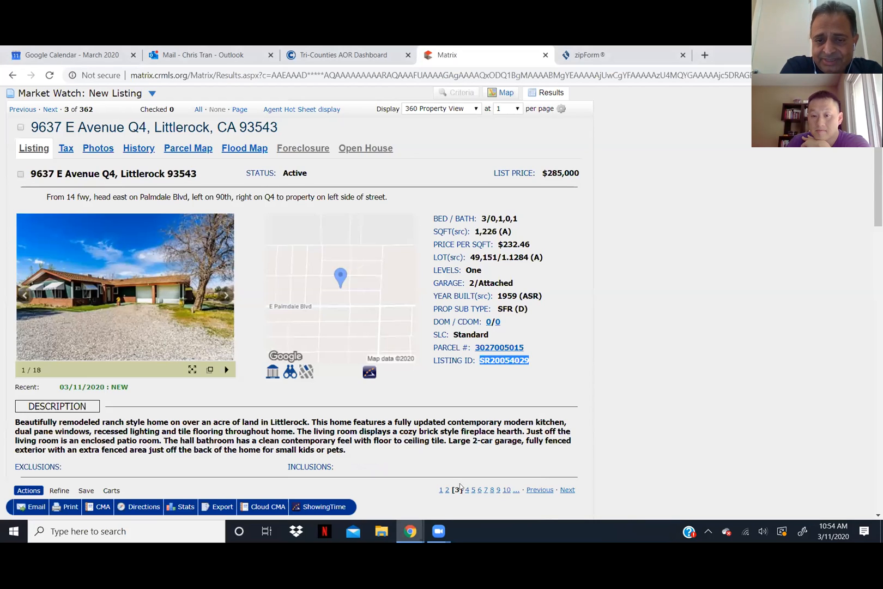
mouse_move(416, 539)
click(473, 480)
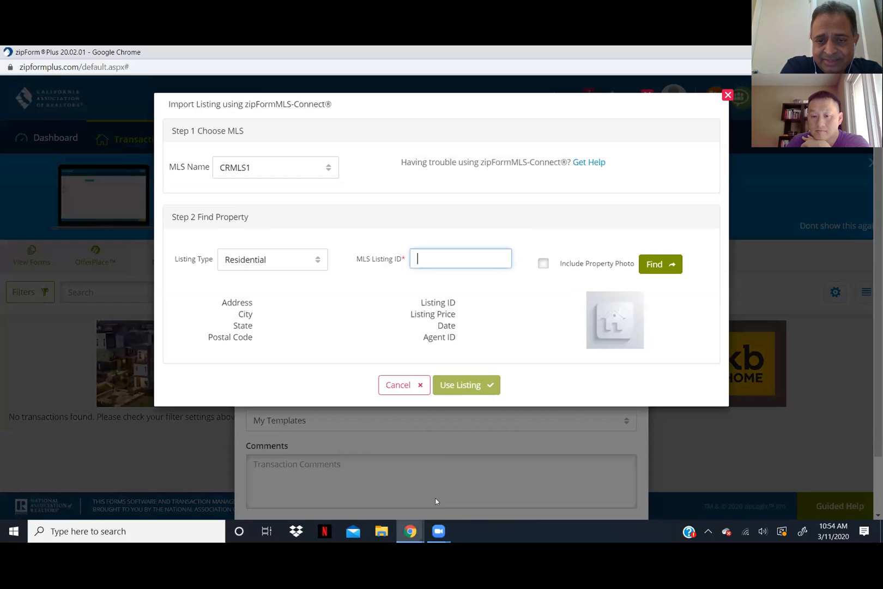
- Paste SR20054029 as the MLS listing ID, include the property photo, and find it
right_click(423, 261)
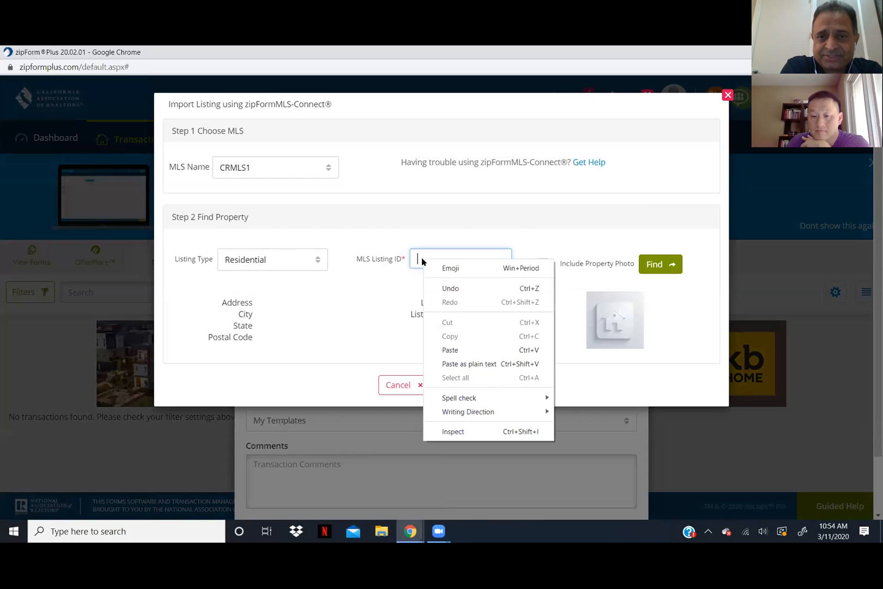
click(450, 350)
click(502, 337)
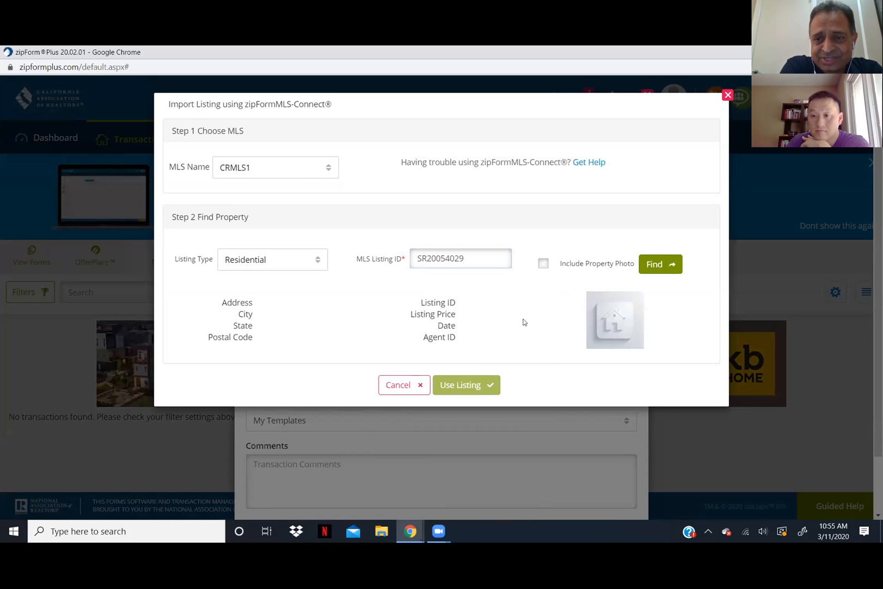
click(543, 264)
click(659, 263)
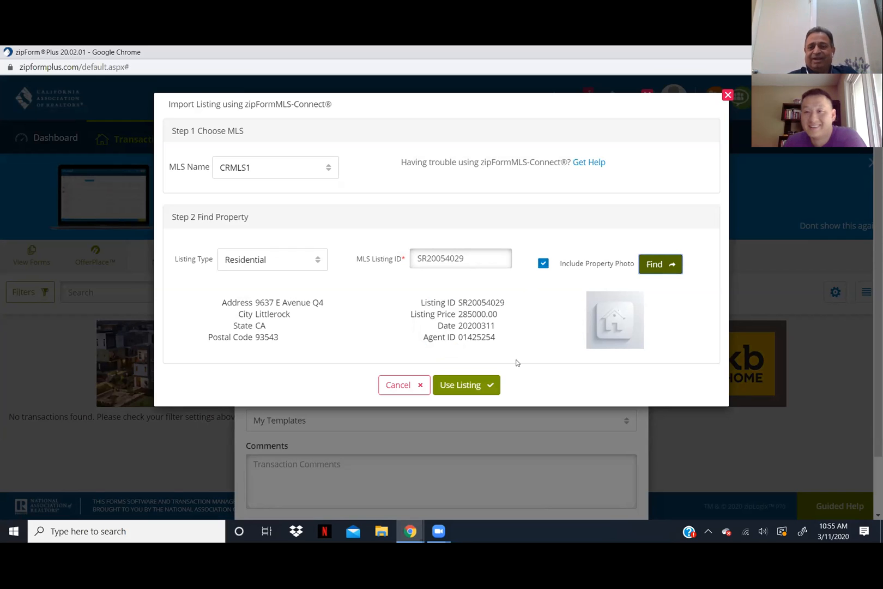
- Use the found listing with Residential category and the Personal - RPA 2020 template
click(468, 386)
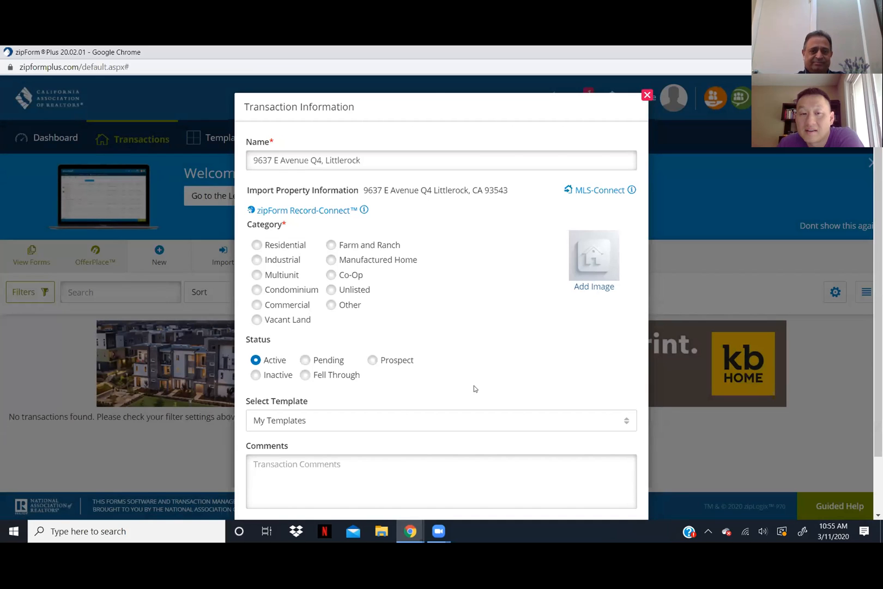
click(256, 245)
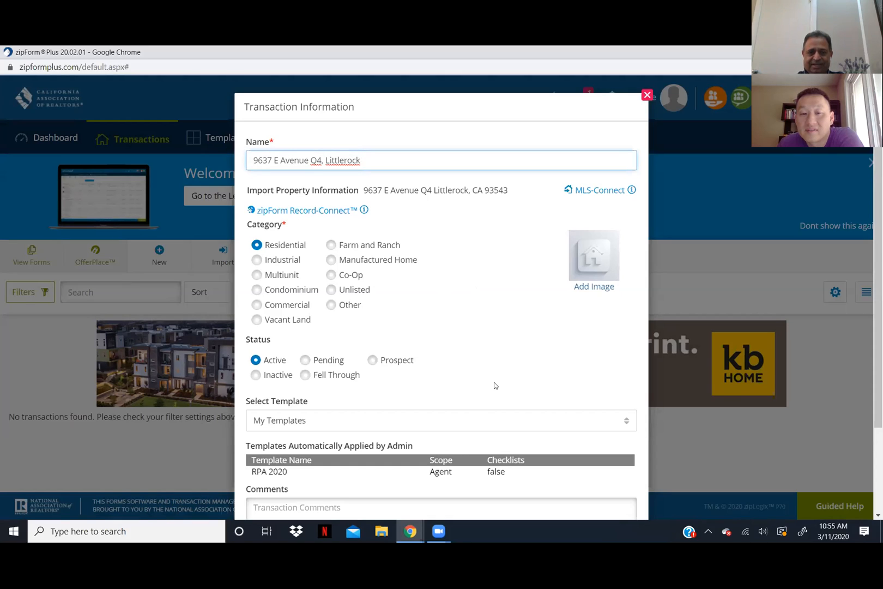
click(323, 420)
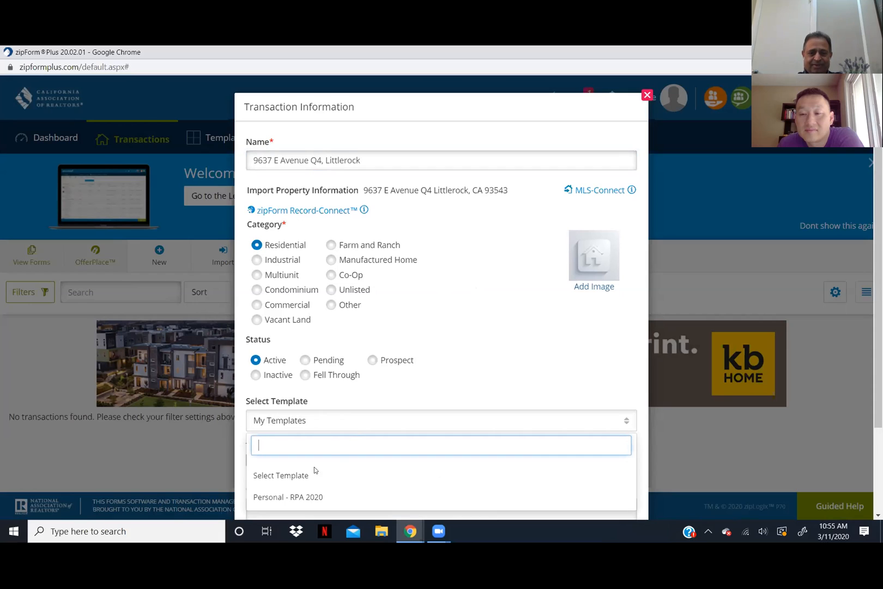
click(300, 497)
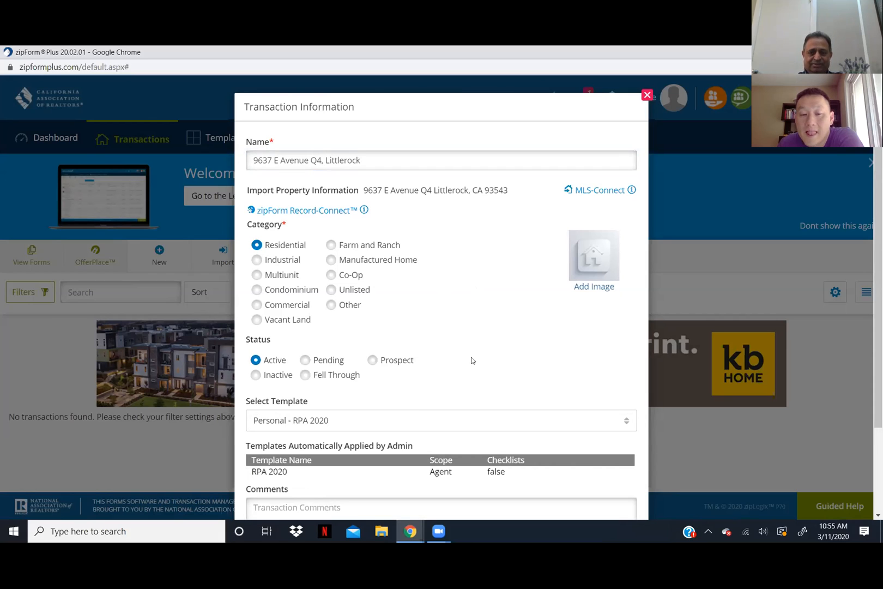
scroll(473, 361, down, 2)
scroll(470, 363, down, 2)
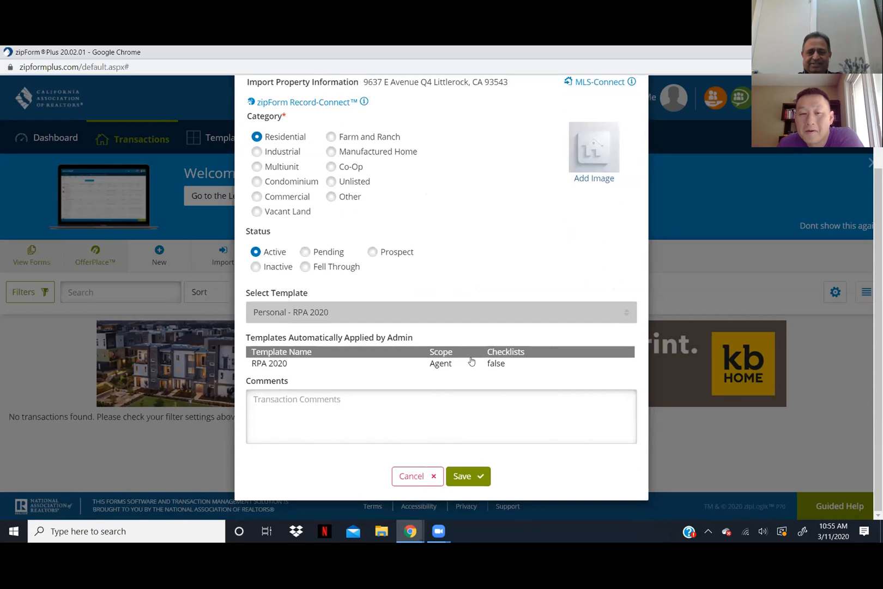
scroll(523, 404, up, 2)
scroll(489, 345, down, 2)
click(460, 474)
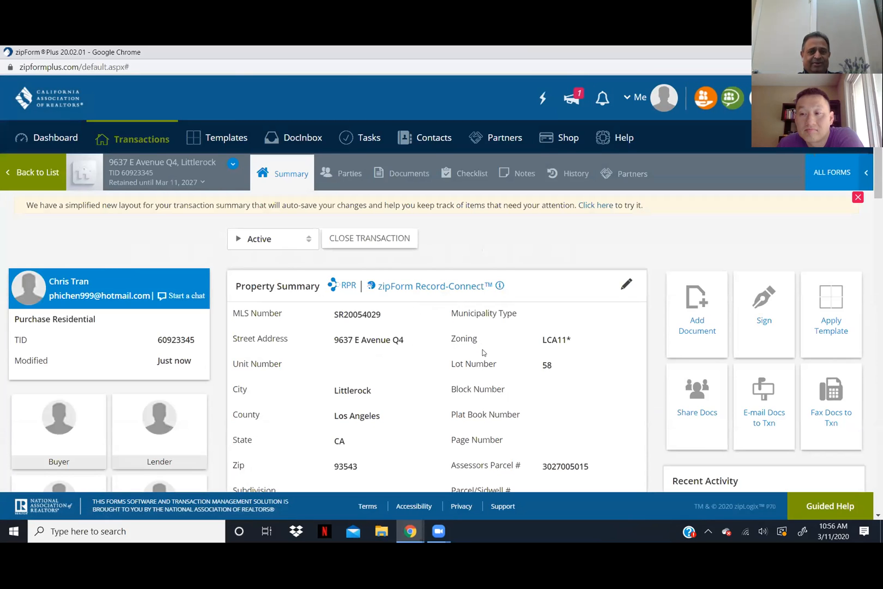
click(410, 175)
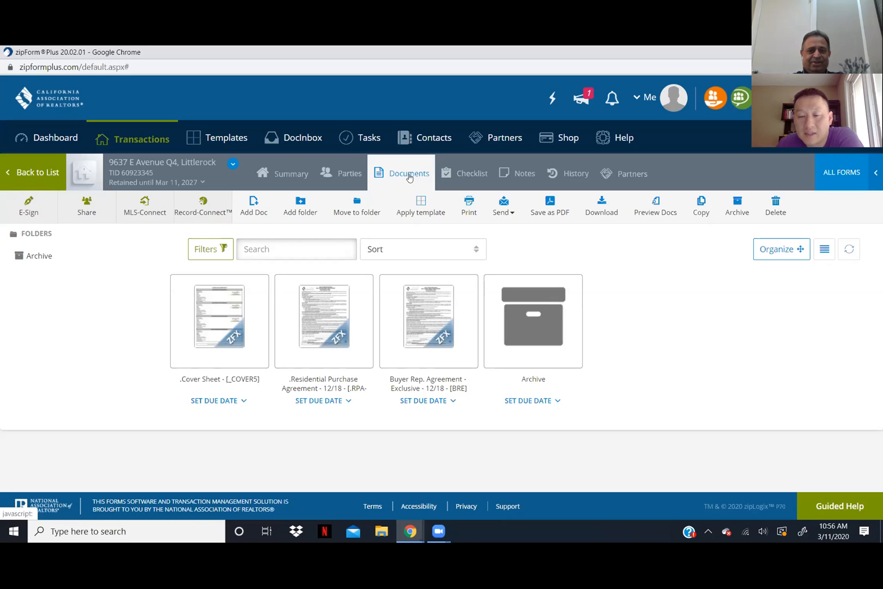
- Review the Cover Sheet, Purchase Agreement and Buyer Rep. Agreement in the transaction
mouse_move(491, 324)
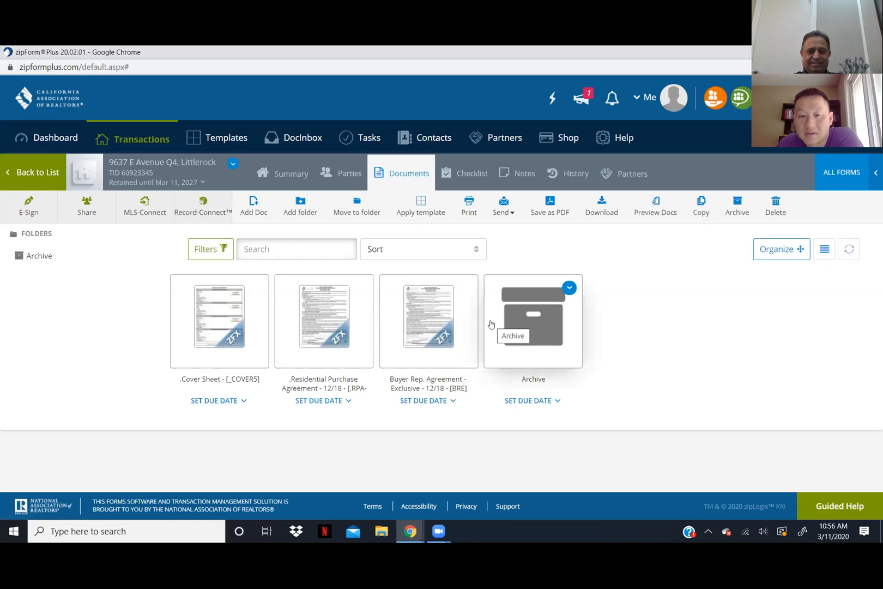
click(256, 319)
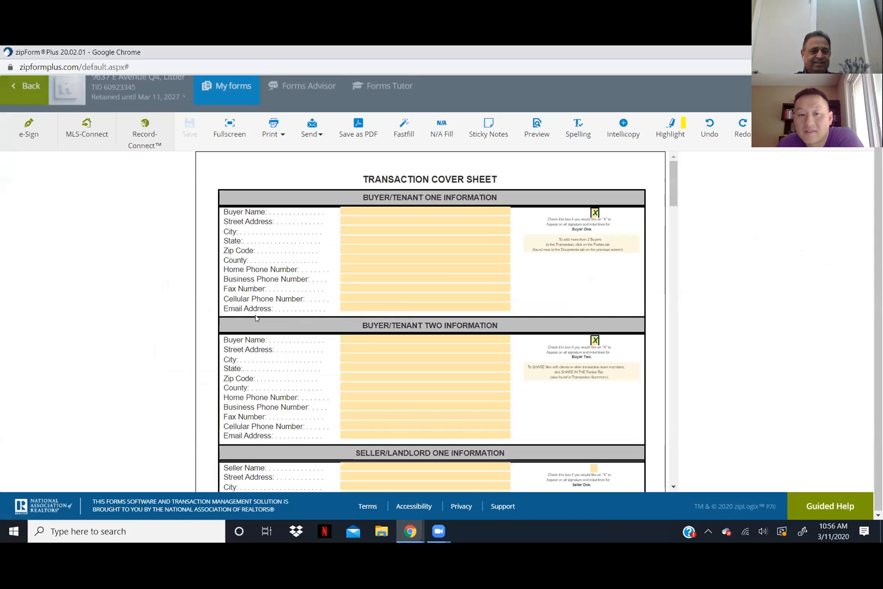
scroll(485, 288, down, 10)
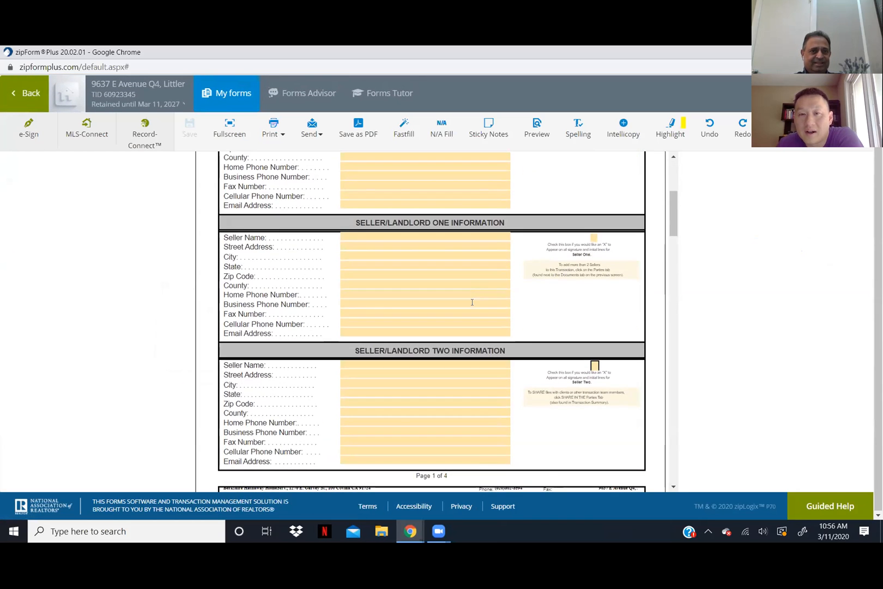
scroll(472, 303, down, 2)
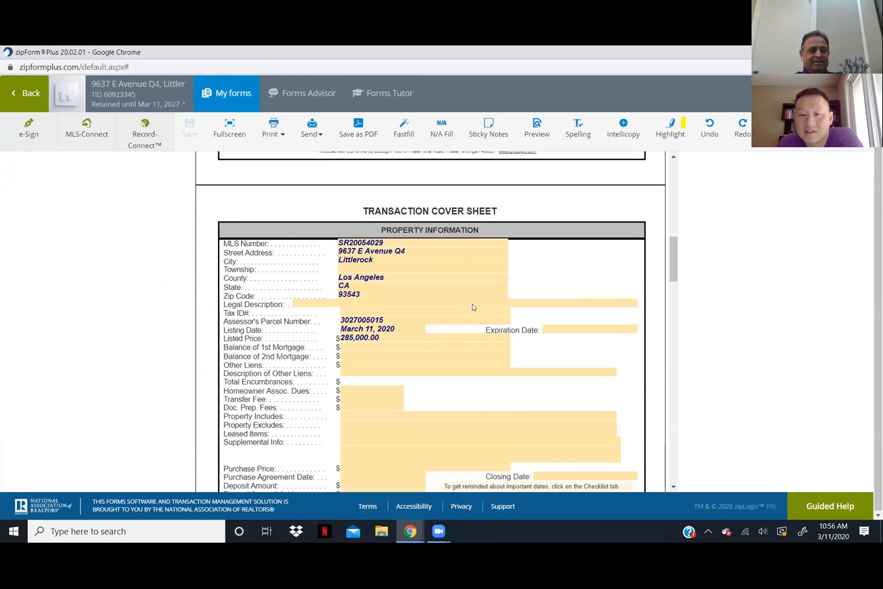
scroll(473, 304, down, 2)
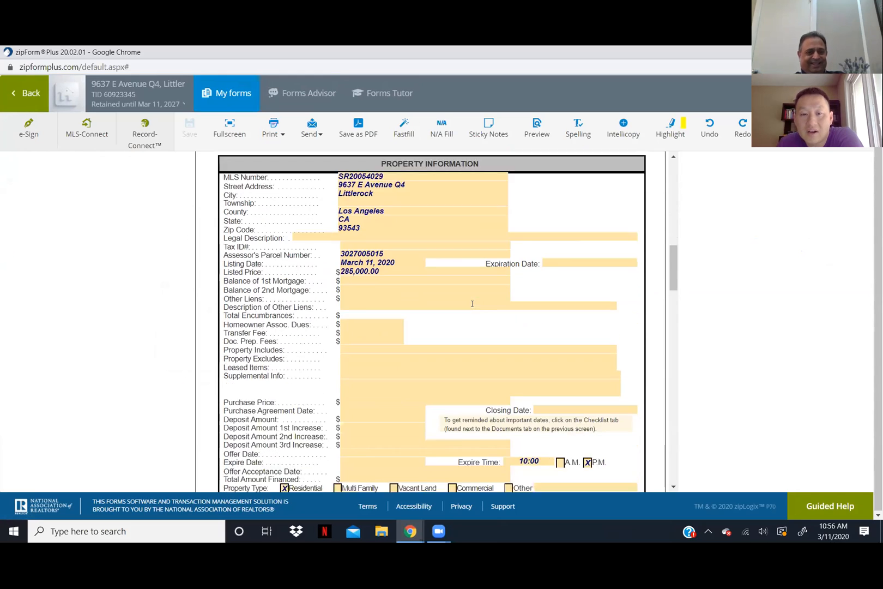
scroll(472, 304, up, 2)
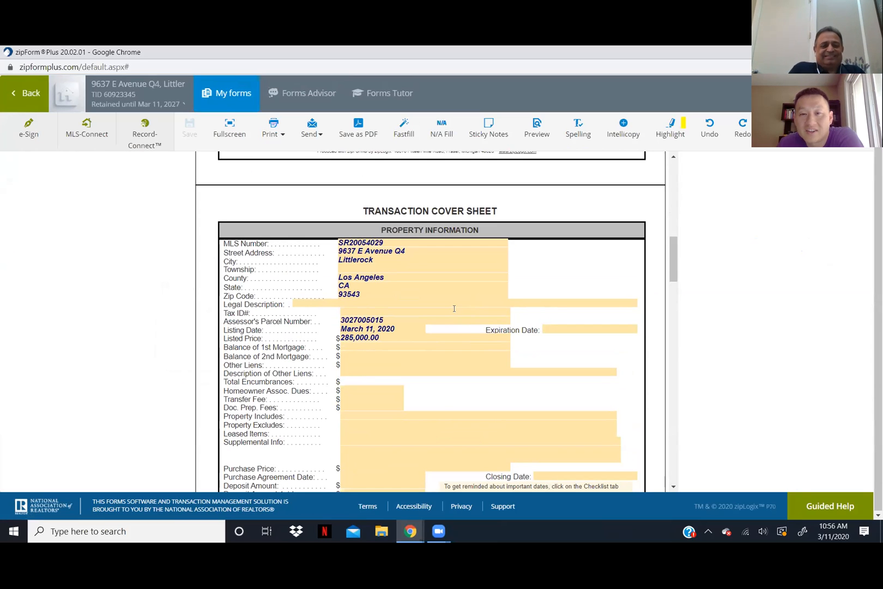
scroll(450, 399, up, 1)
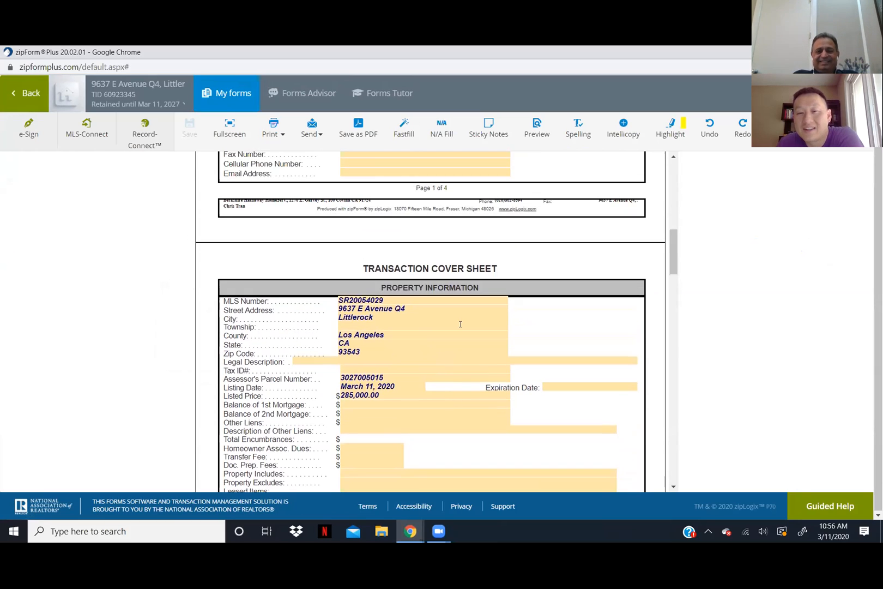
scroll(460, 320, down, 1)
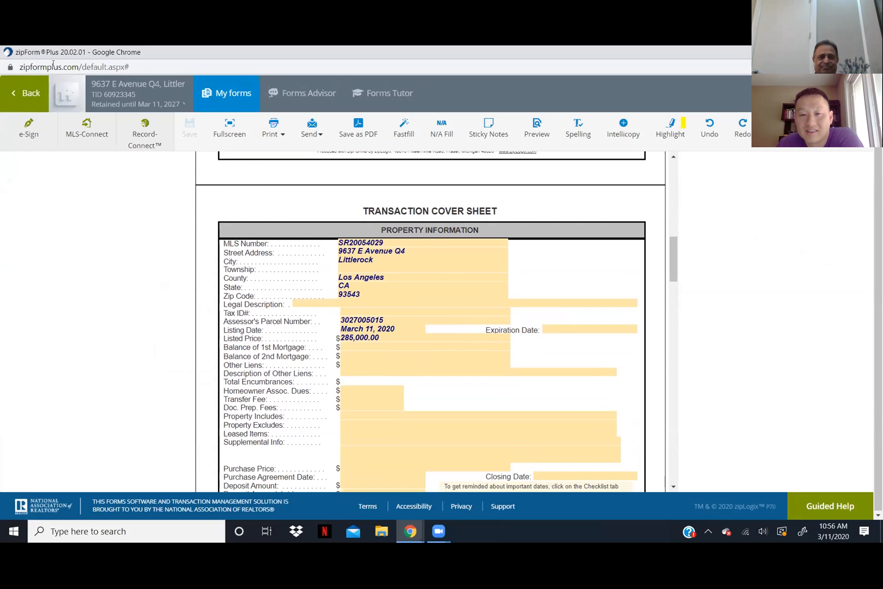
click(25, 93)
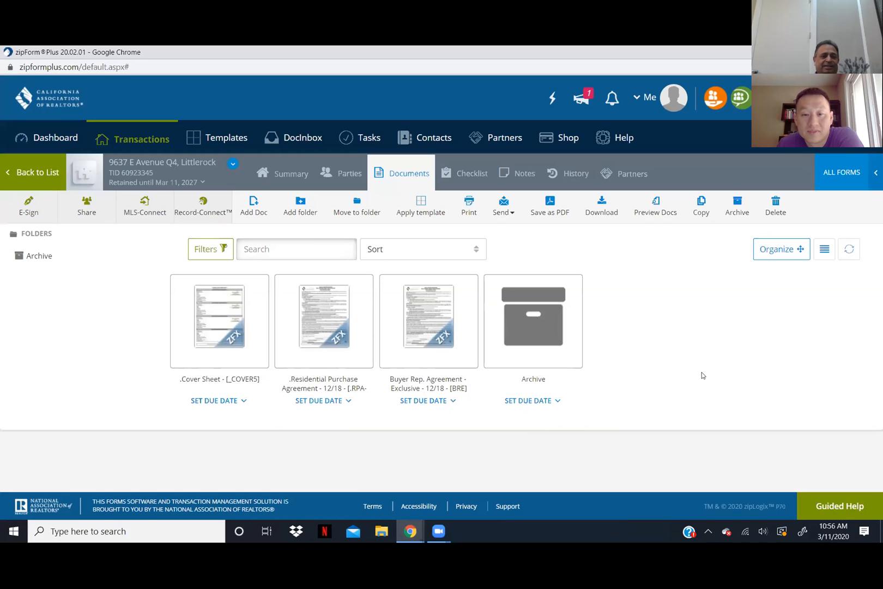
click(30, 174)
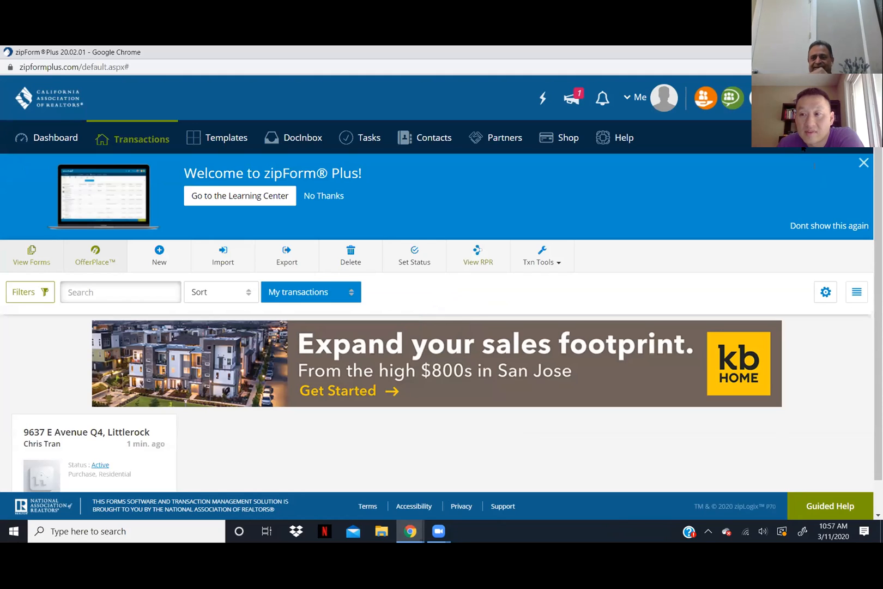
click(863, 162)
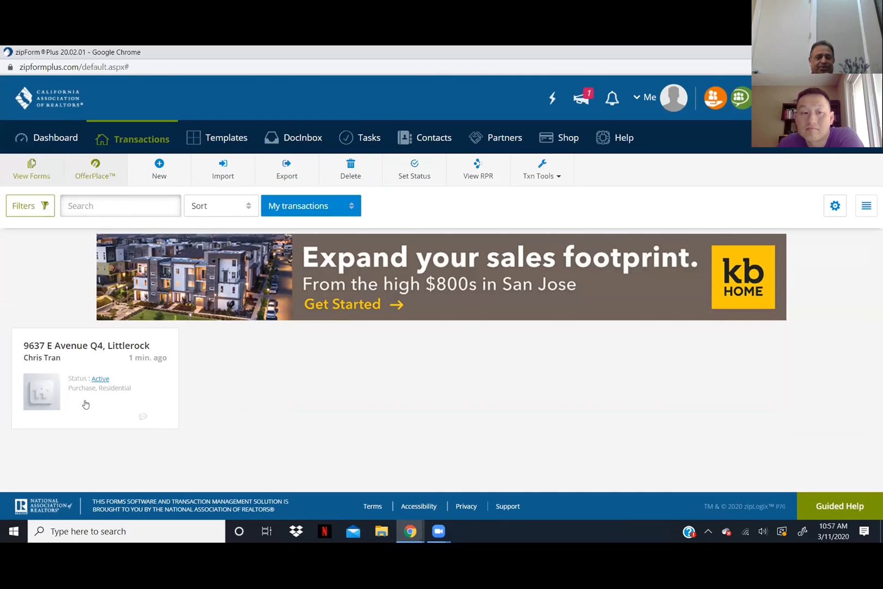
mouse_move(86, 404)
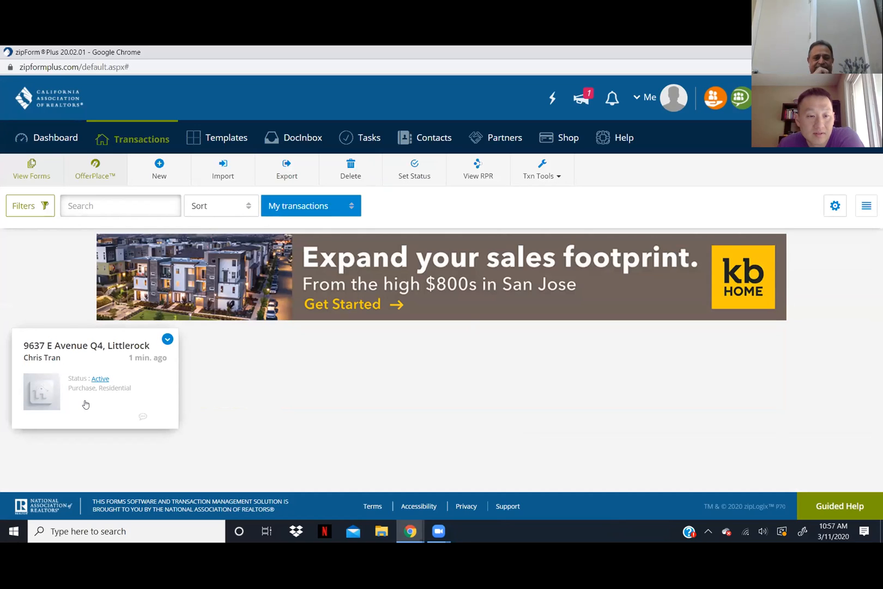
click(84, 401)
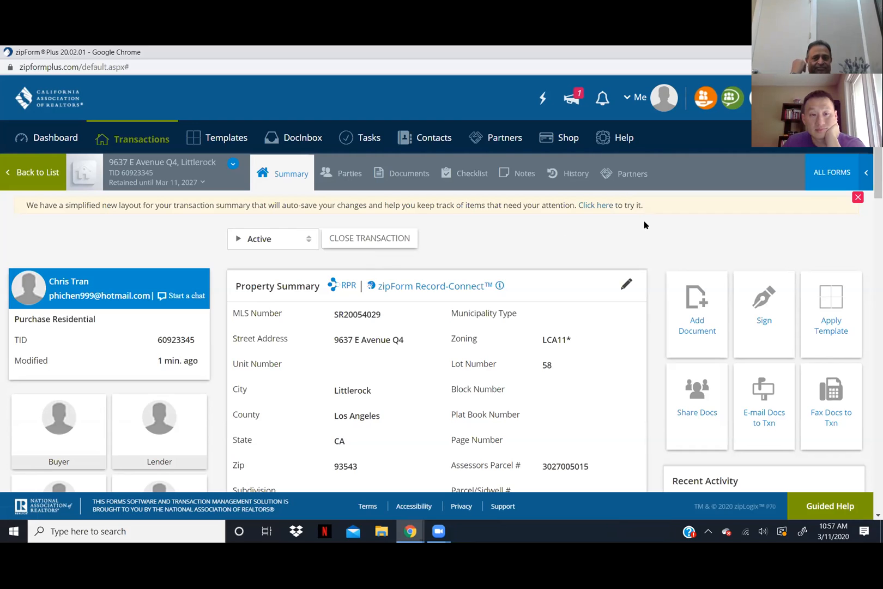
click(593, 205)
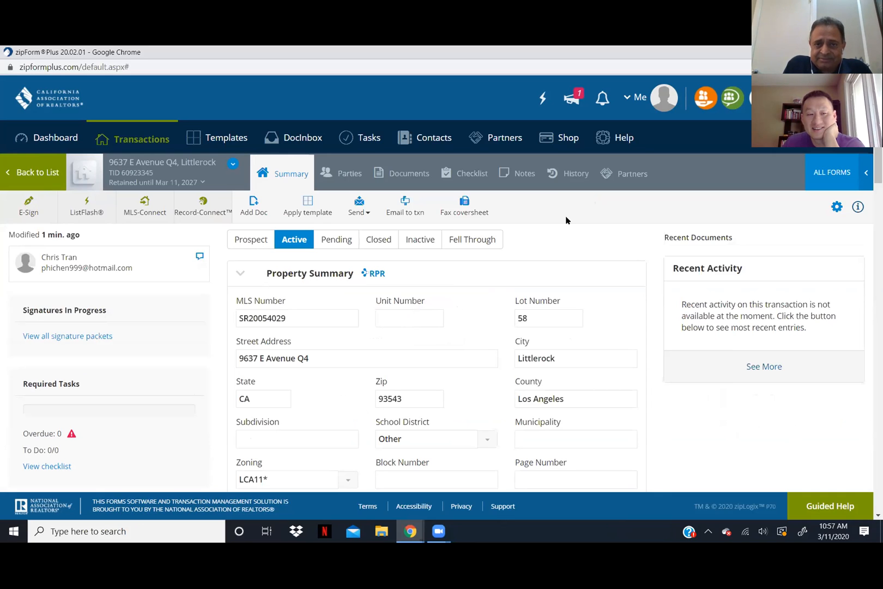
- Scroll the new-layout summary down to the blank Listing Side Commission Summary fields
scroll(566, 219, down, 1)
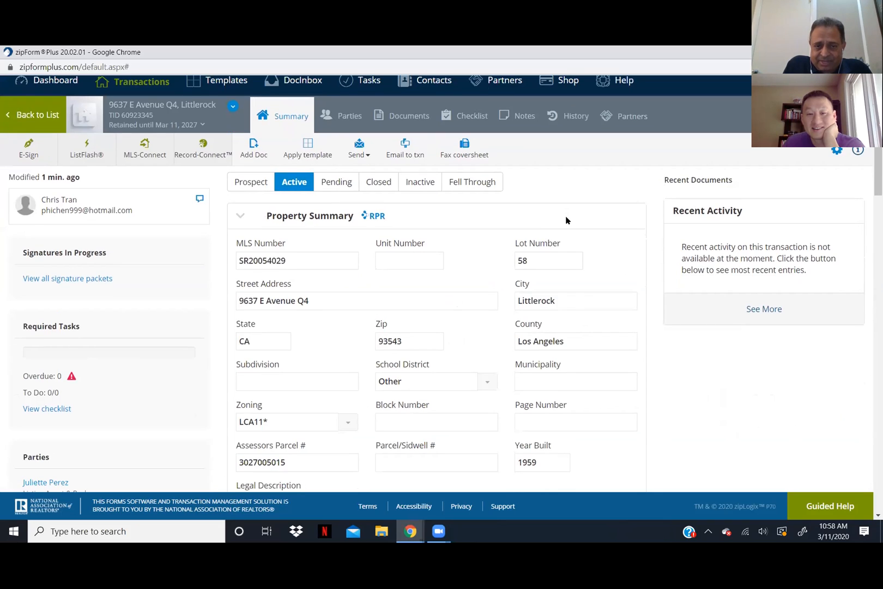
scroll(566, 220, down, 5)
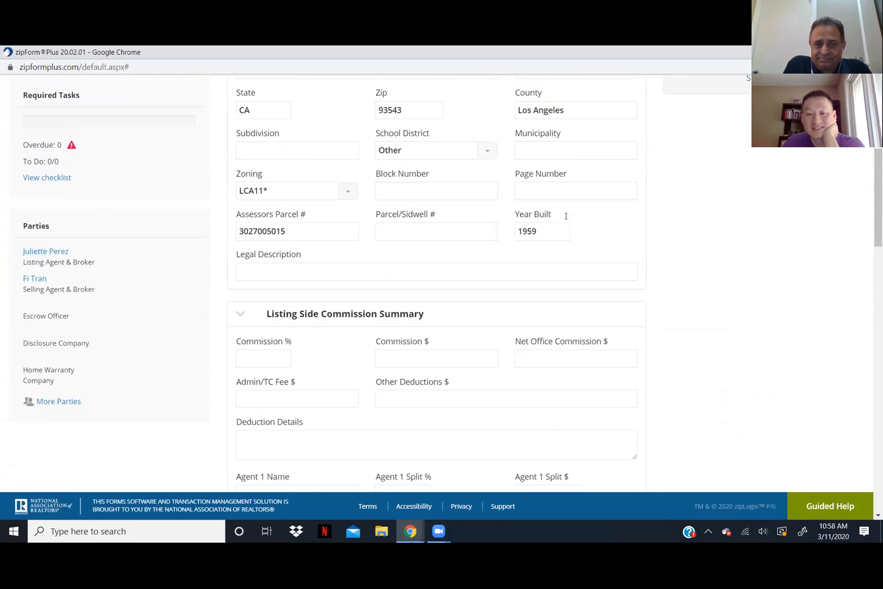
scroll(566, 219, down, 3)
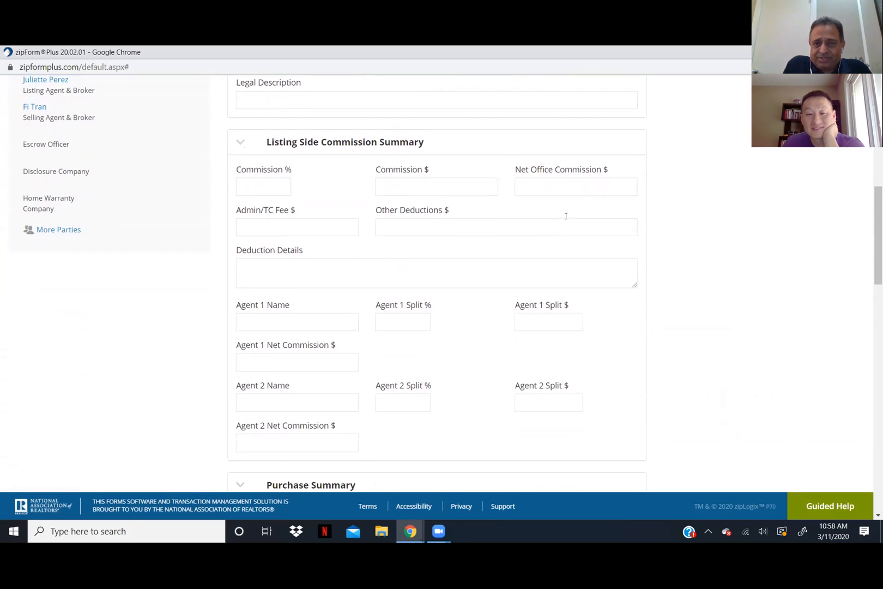
scroll(567, 216, up, 1)
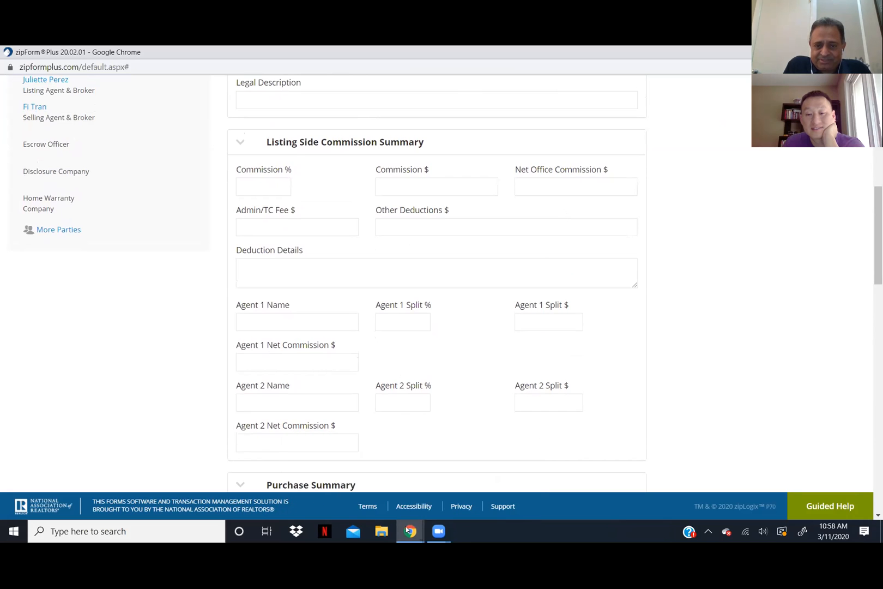
mouse_move(406, 526)
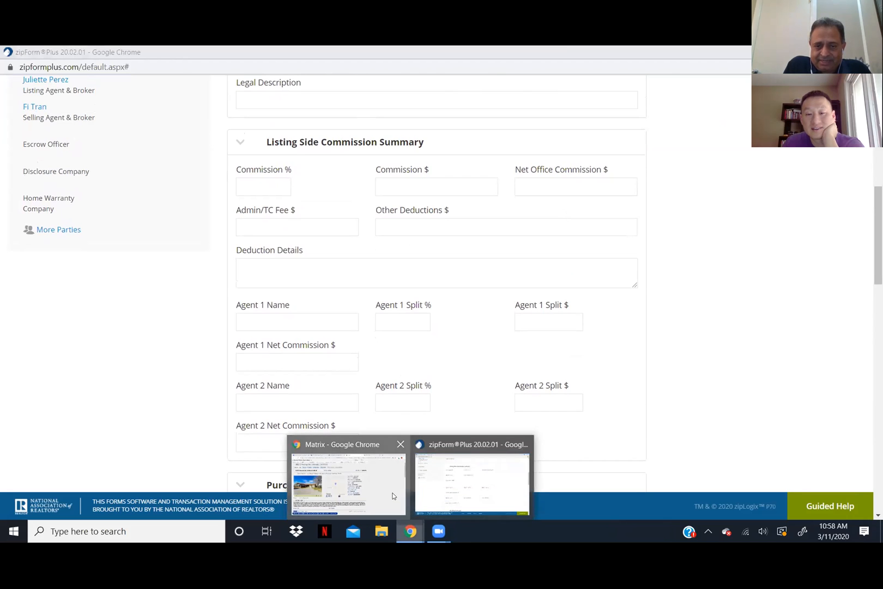
click(393, 494)
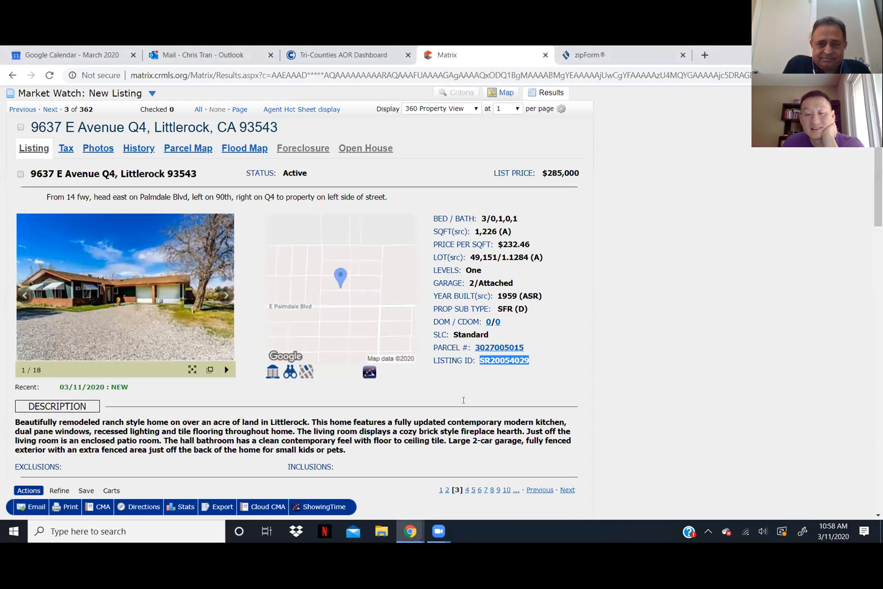
scroll(464, 400, down, 10)
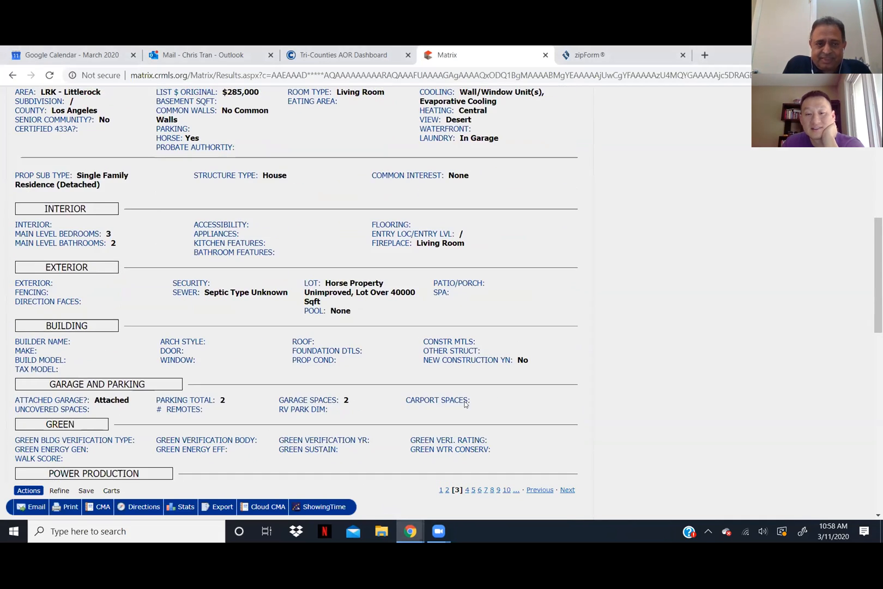
scroll(465, 403, down, 8)
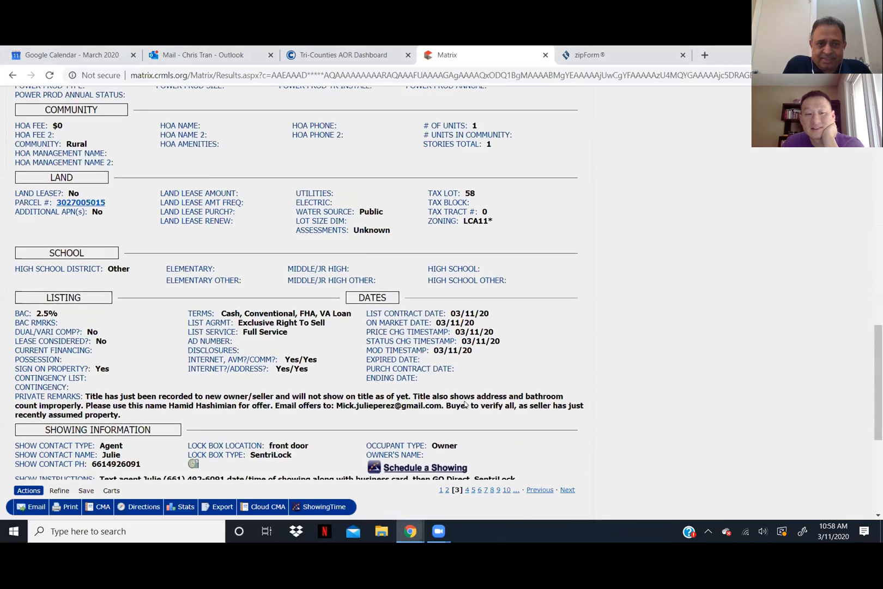
scroll(465, 404, down, 3)
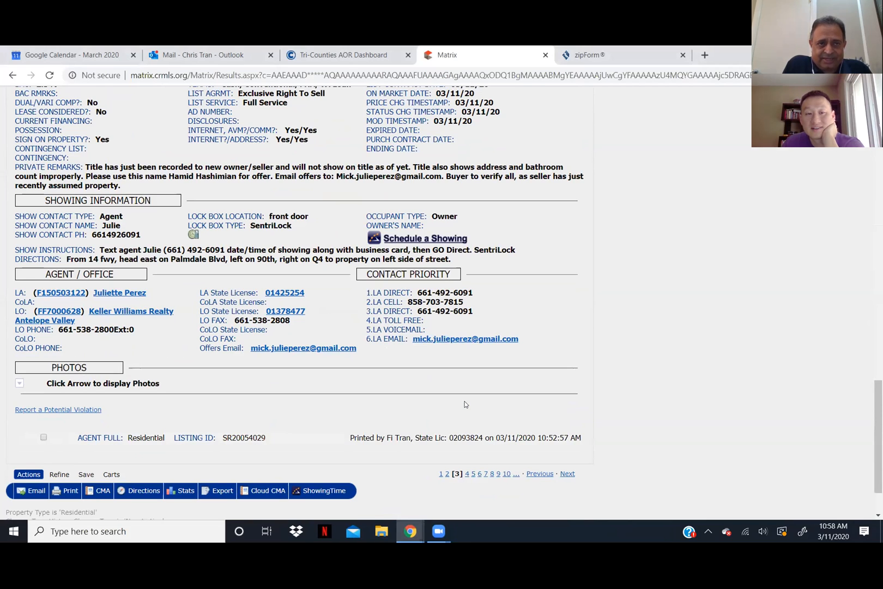
scroll(465, 404, up, 3)
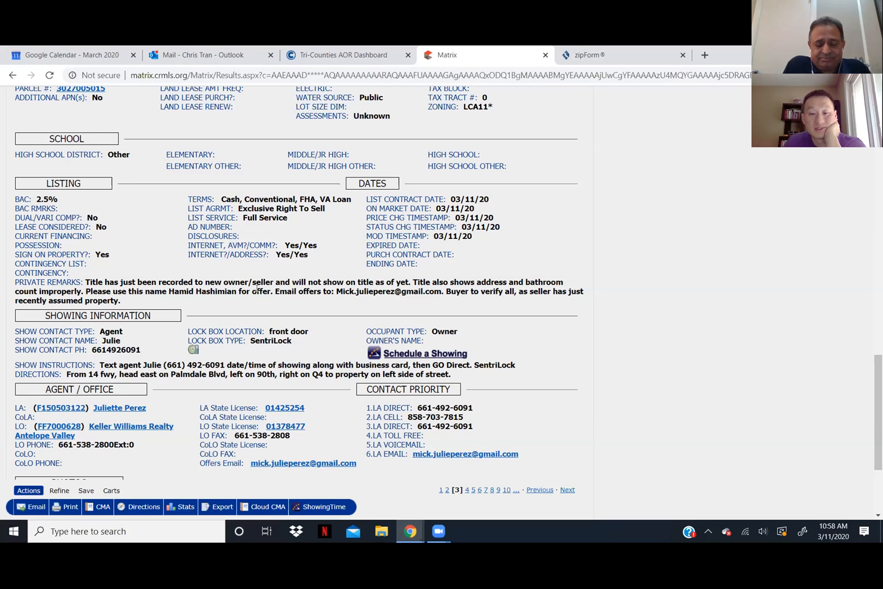
mouse_move(415, 539)
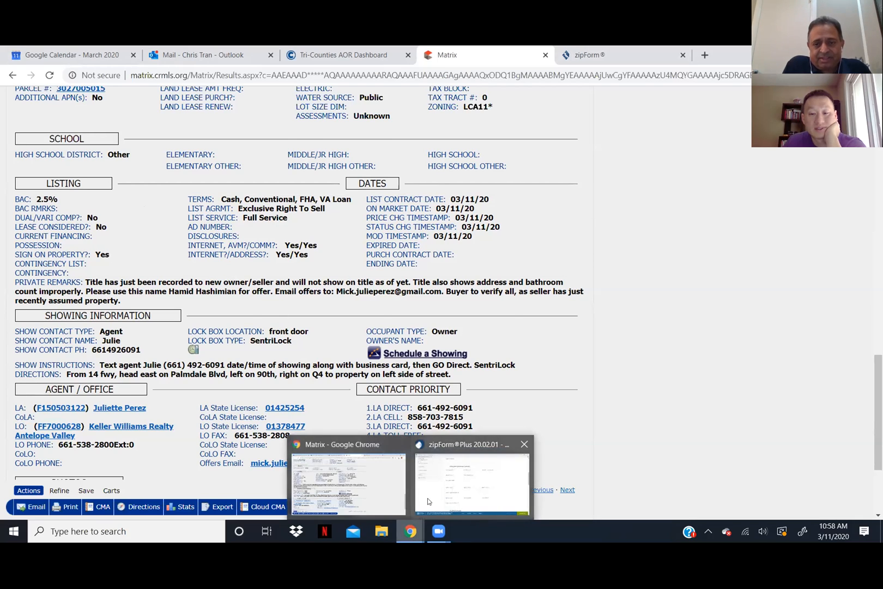
click(431, 500)
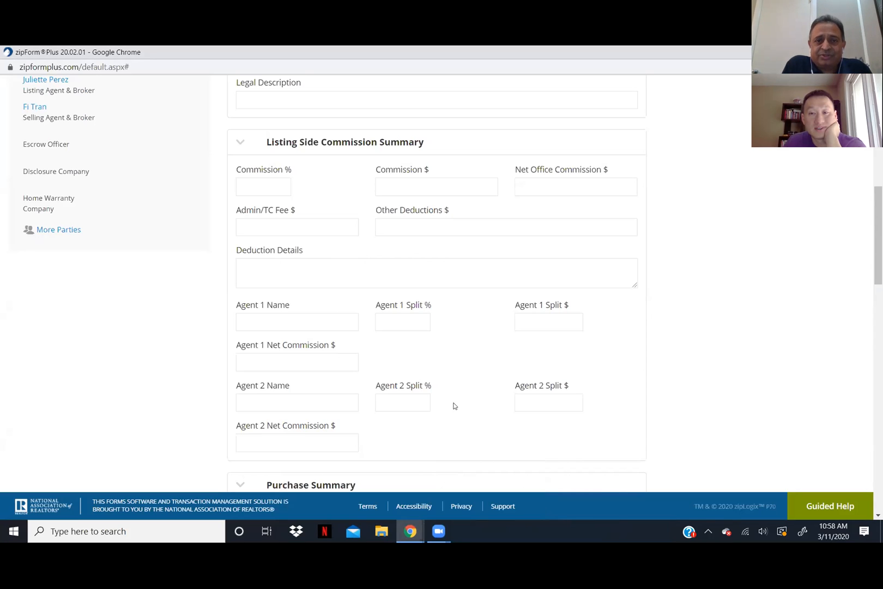
click(281, 183)
text(2.5)
click(309, 182)
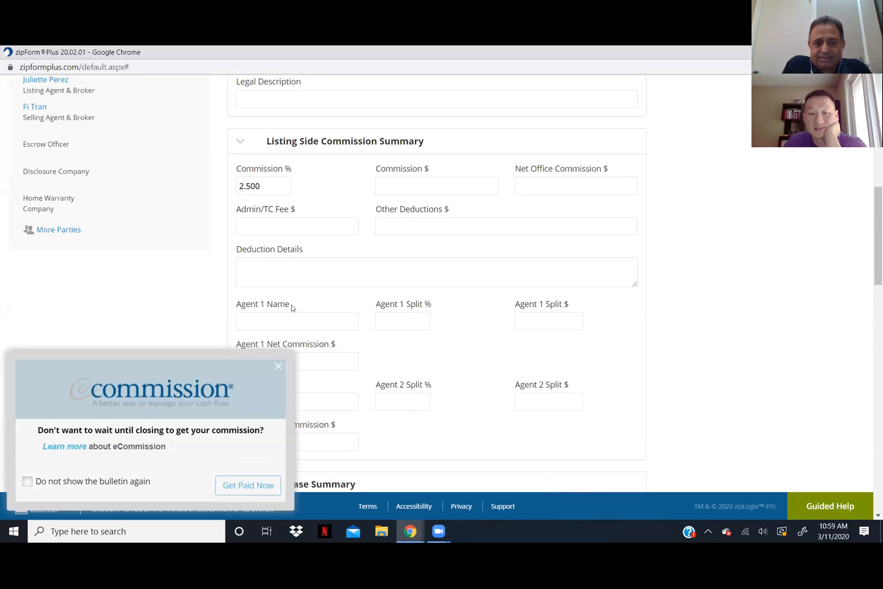
click(275, 369)
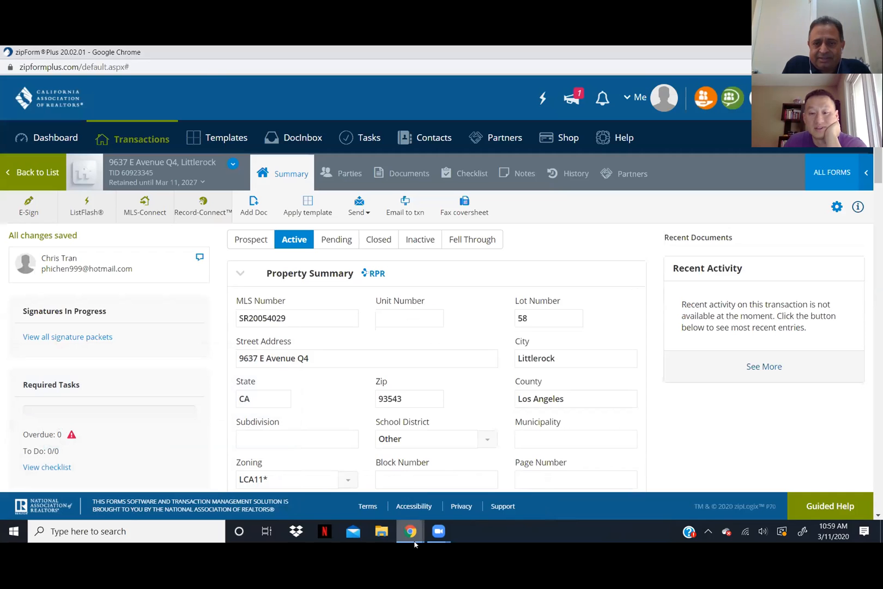
mouse_move(414, 542)
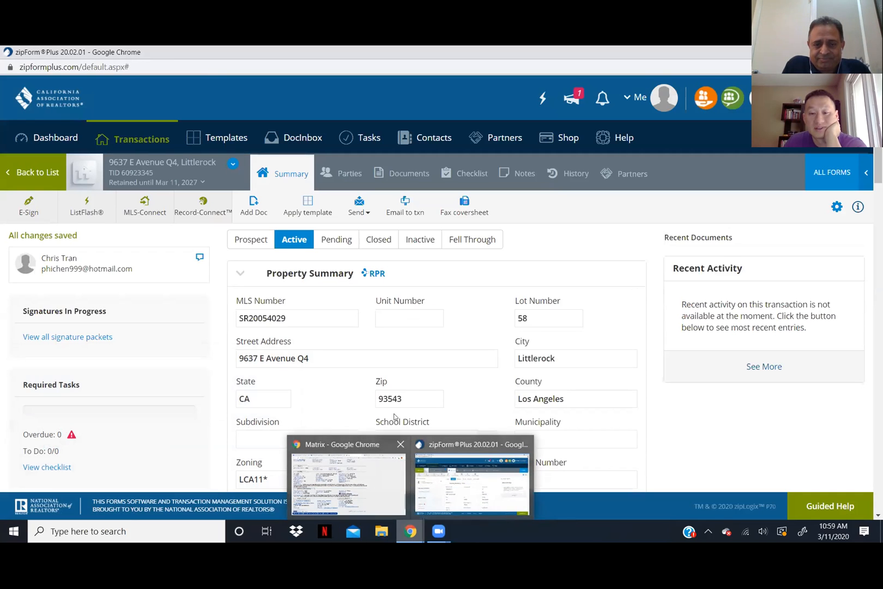
scroll(404, 301, down, 10)
scroll(405, 309, up, 1)
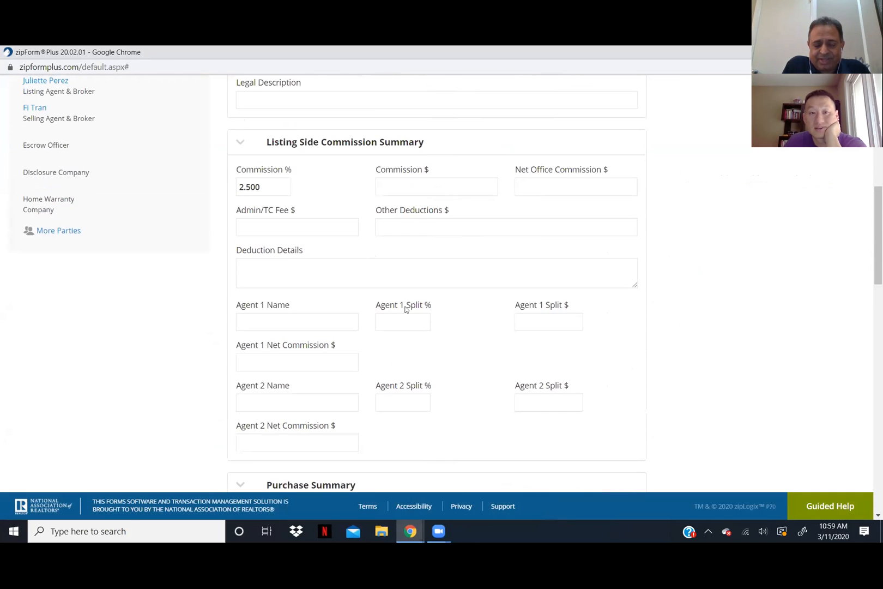
scroll(404, 310, down, 4)
scroll(402, 314, up, 7)
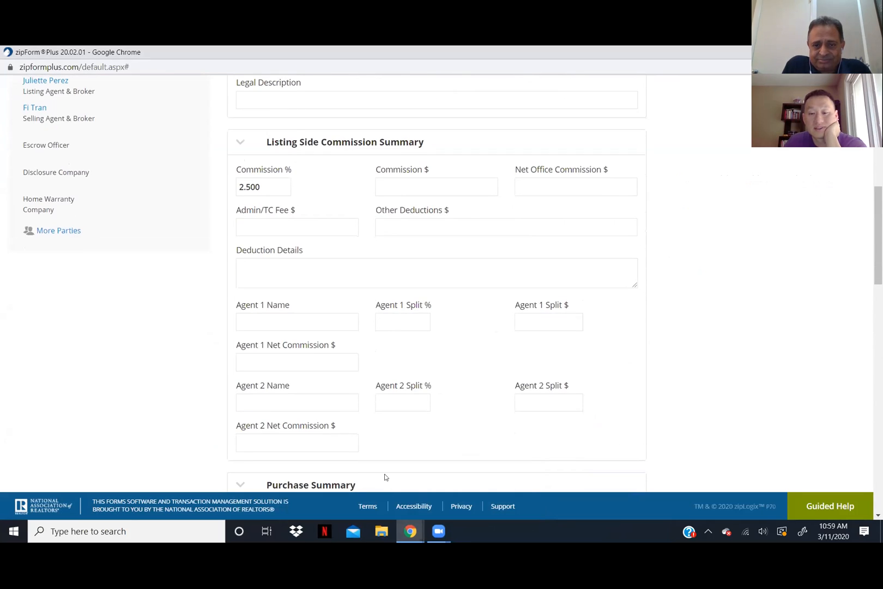
mouse_move(409, 529)
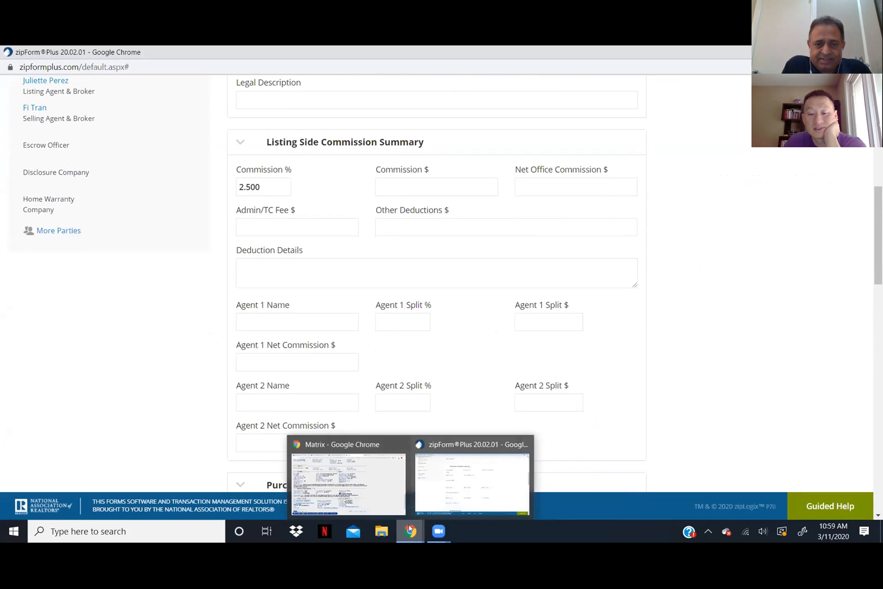
- Check the $285,000 list price at the top of the Littlerock listing in Matrix
click(394, 487)
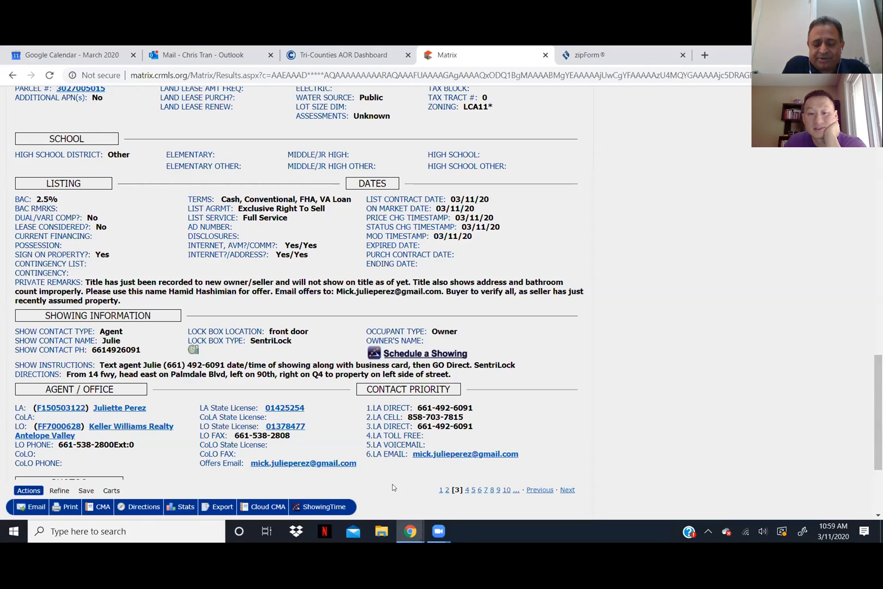
scroll(393, 487, up, 15)
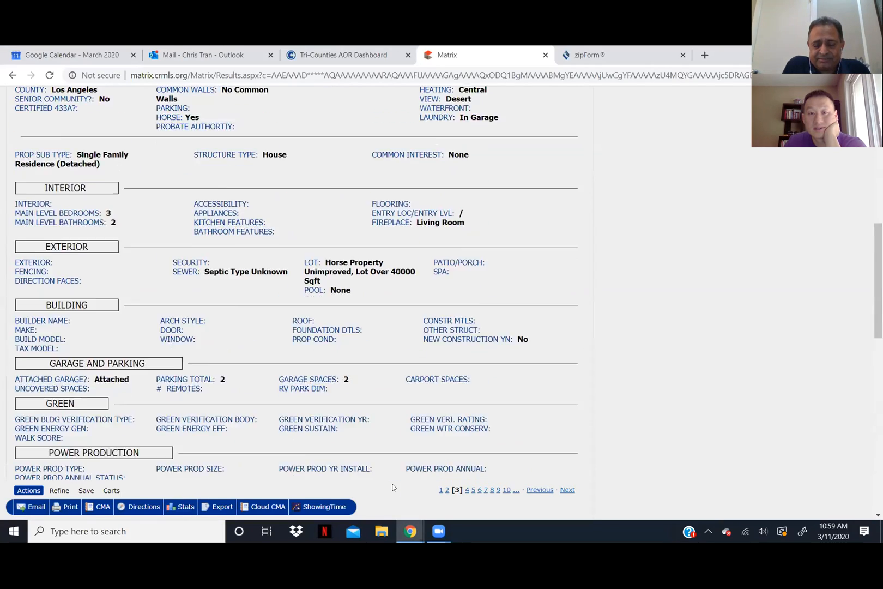
scroll(394, 487, up, 3)
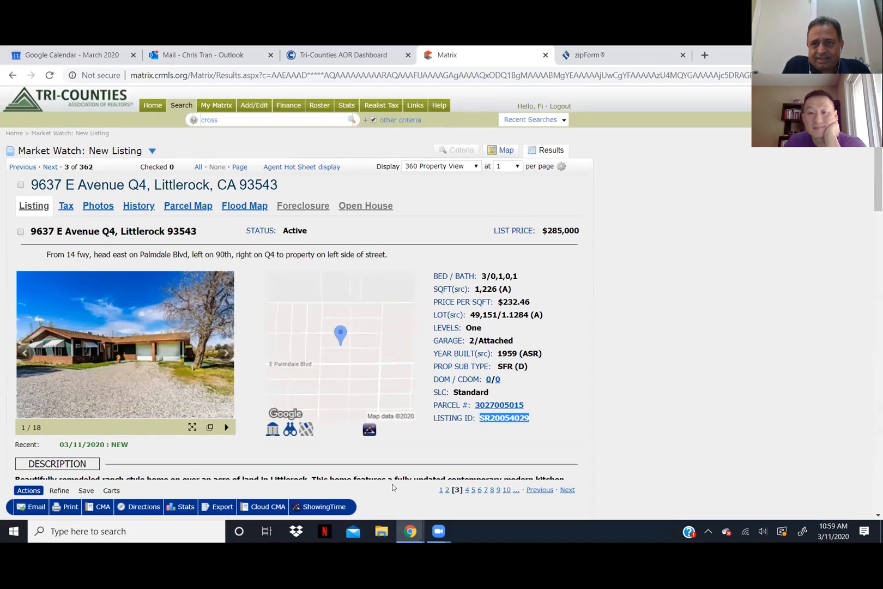
drag(542, 230, 581, 231)
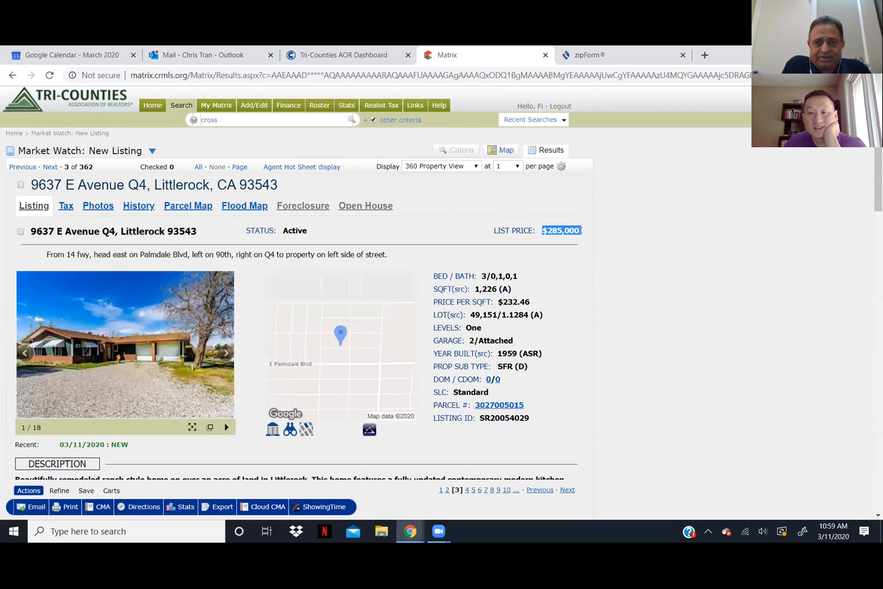
click(629, 247)
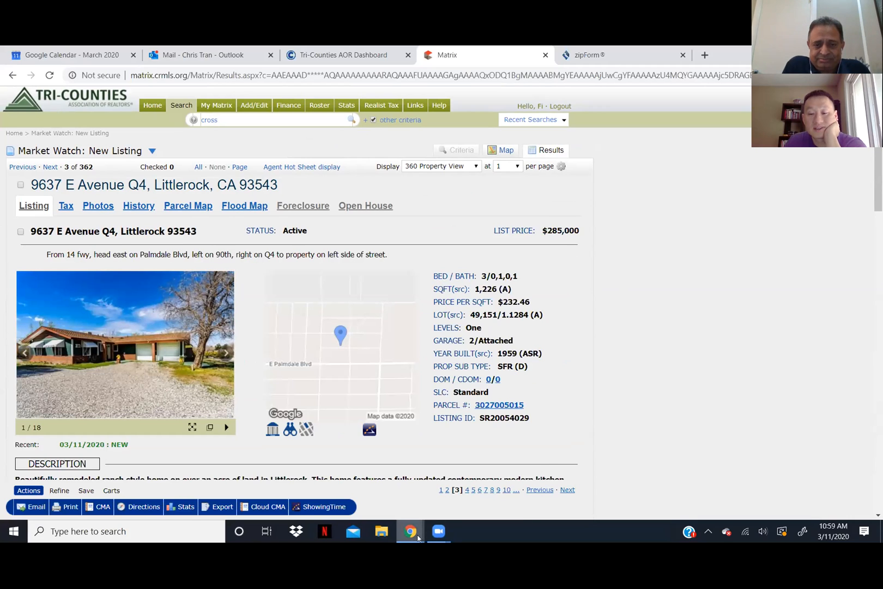
- Return to the zipForm Littlerock transaction summary and look over its Property Summary
mouse_move(411, 531)
click(434, 499)
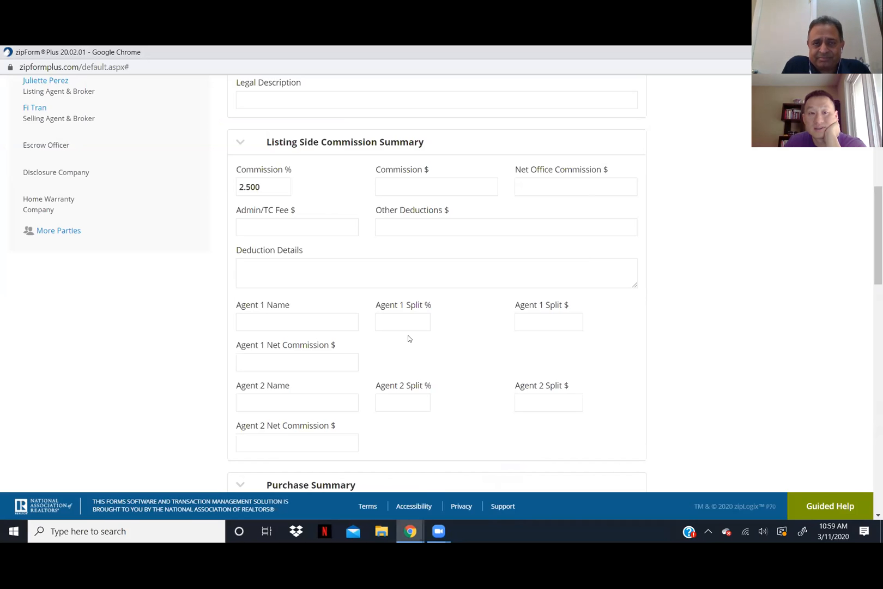
scroll(408, 338, up, 12)
scroll(408, 339, down, 3)
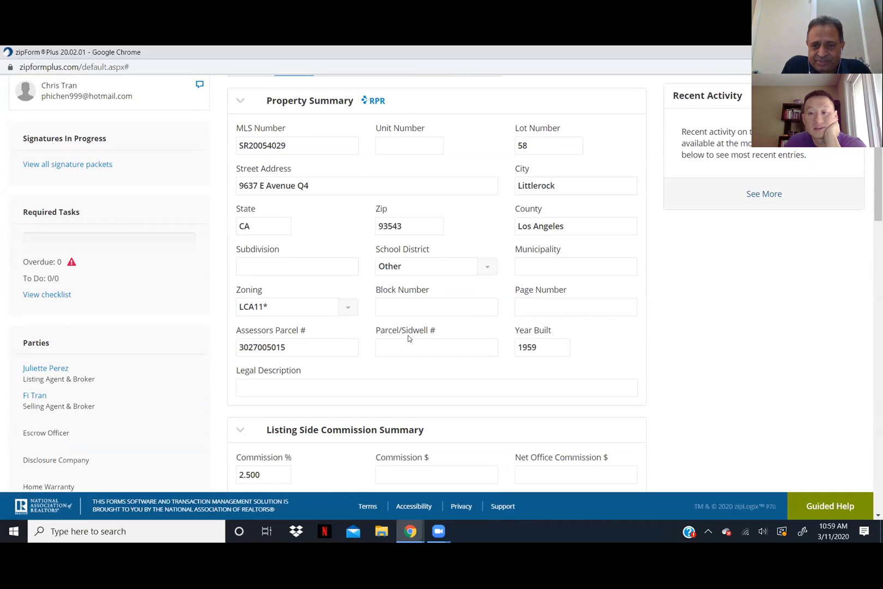
scroll(409, 339, up, 1)
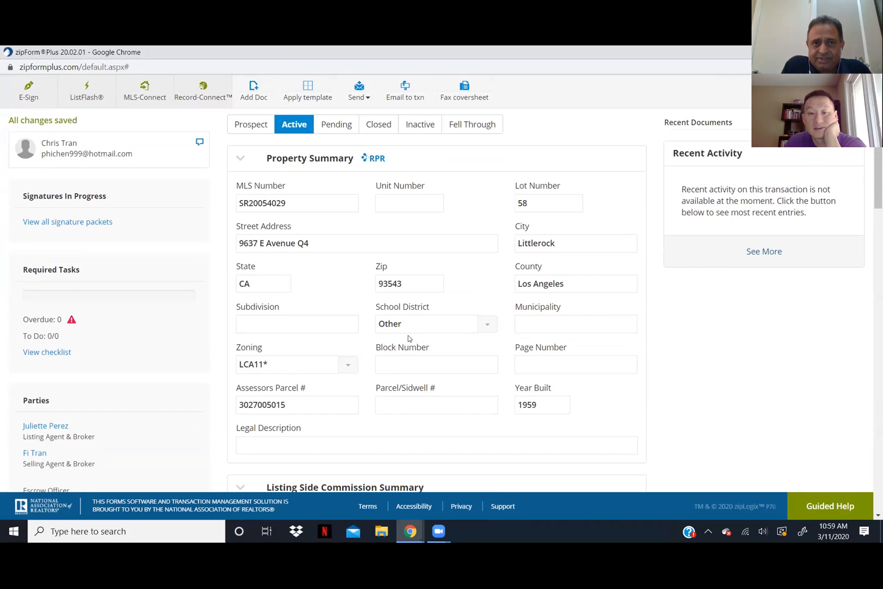
scroll(408, 339, down, 2)
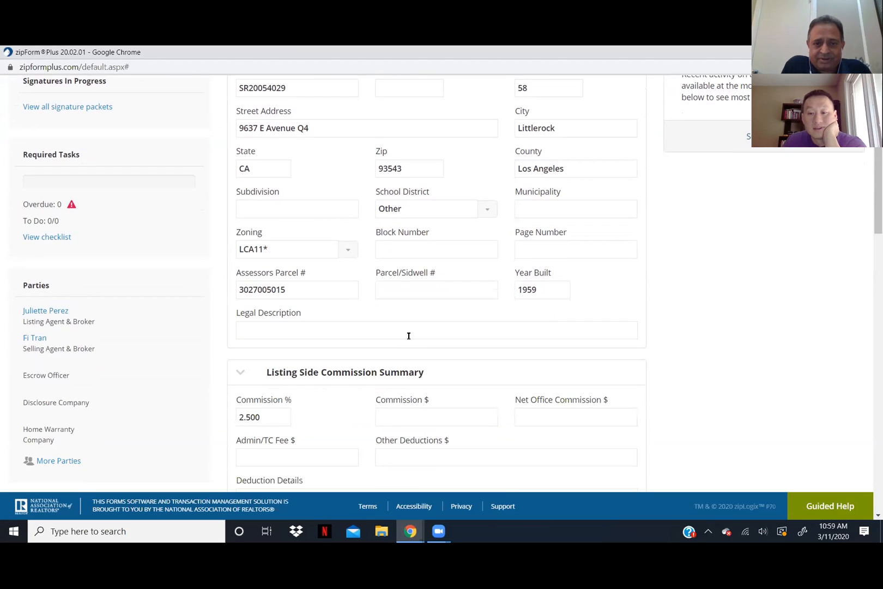
- Enter 285,000 as the Purchase Price and confirm the listing side Commission $ shows 7,125.00
scroll(408, 339, down, 2)
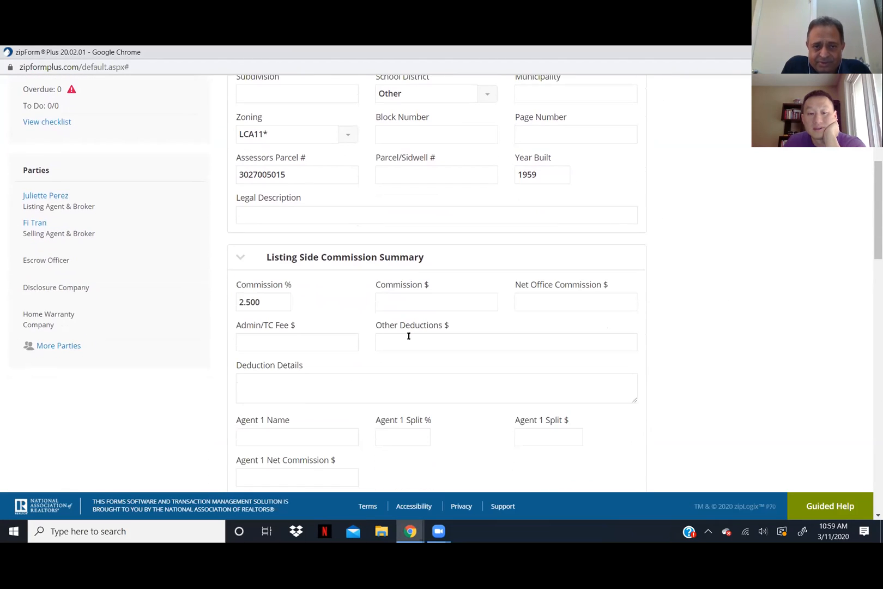
scroll(408, 336, down, 3)
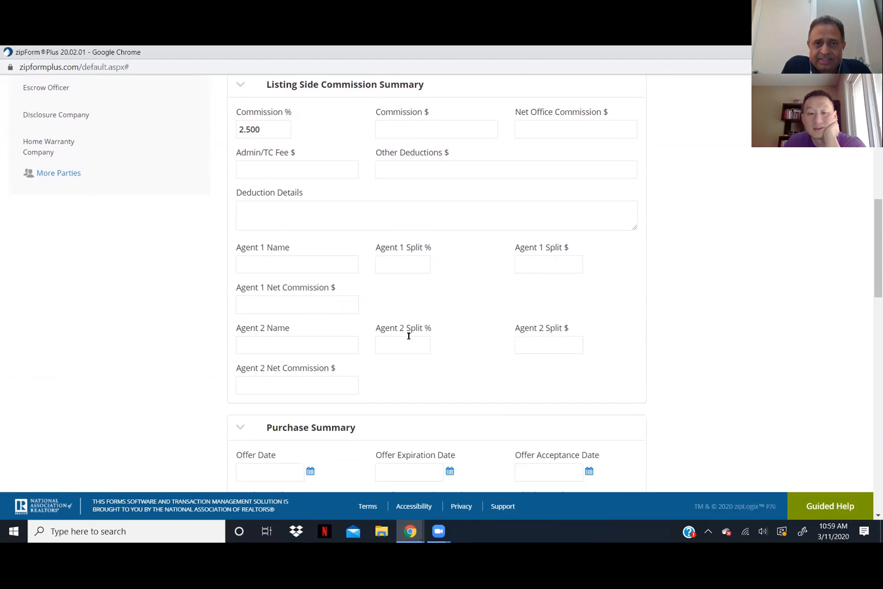
scroll(408, 336, down, 1)
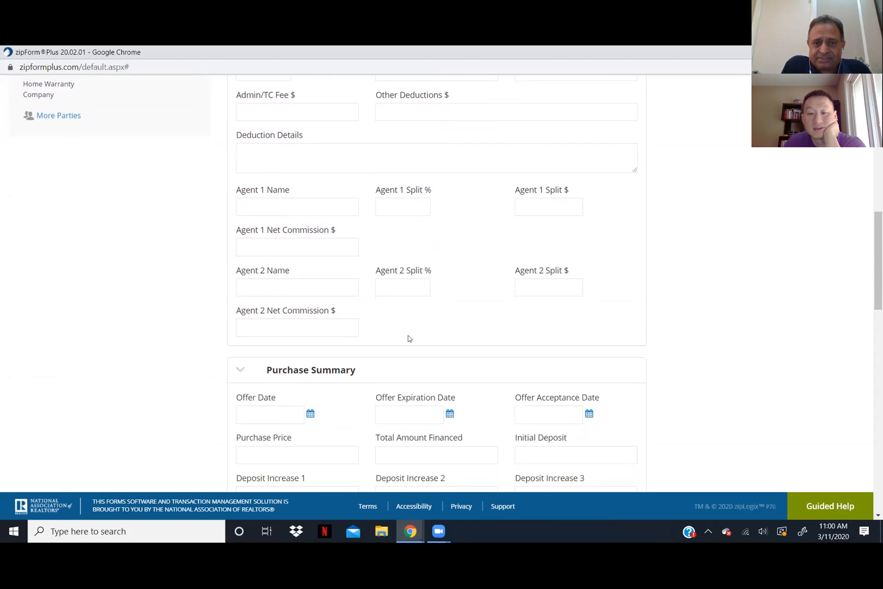
scroll(406, 341, down, 1)
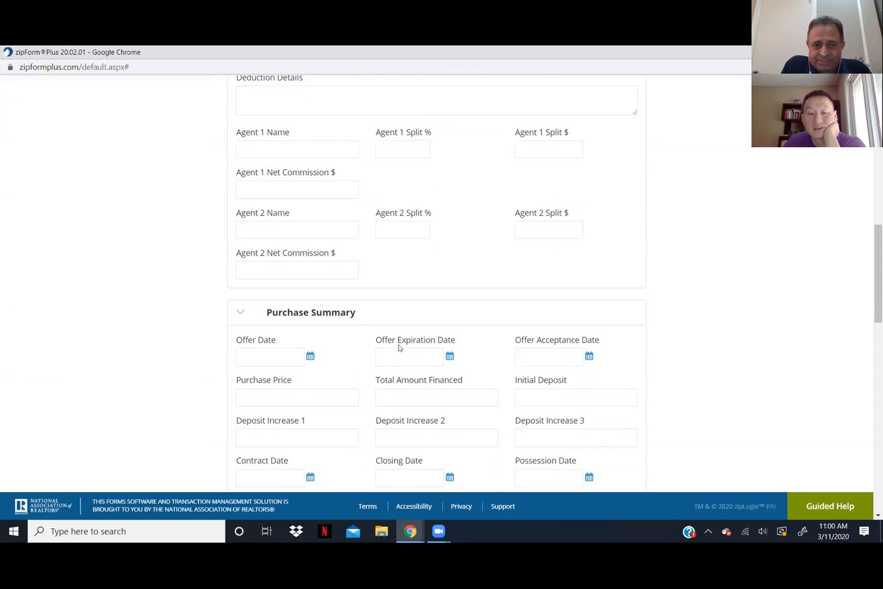
click(288, 398)
text(285,000)
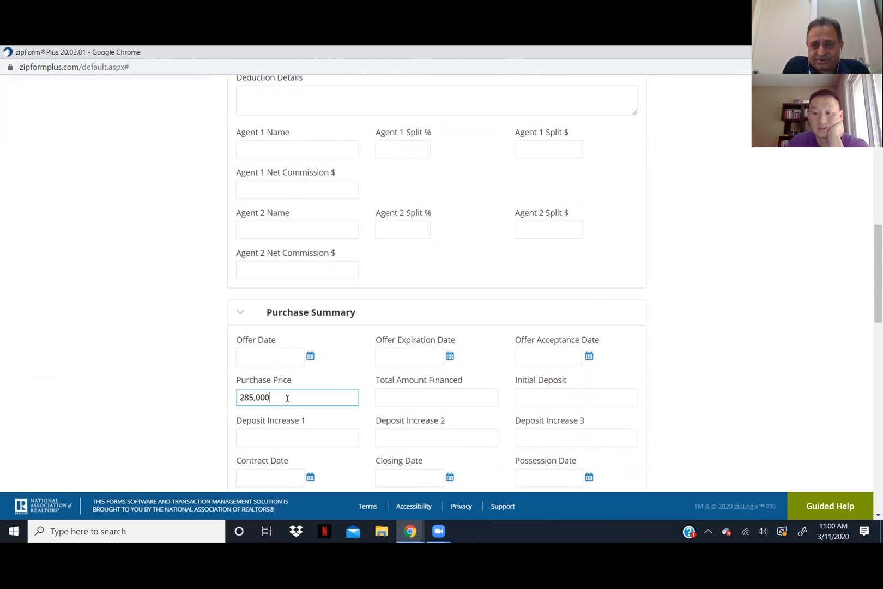
key(BackSpace)
key(BackSpace)
key(BackSpace)
key(BackSpace)
text(000)
click(162, 355)
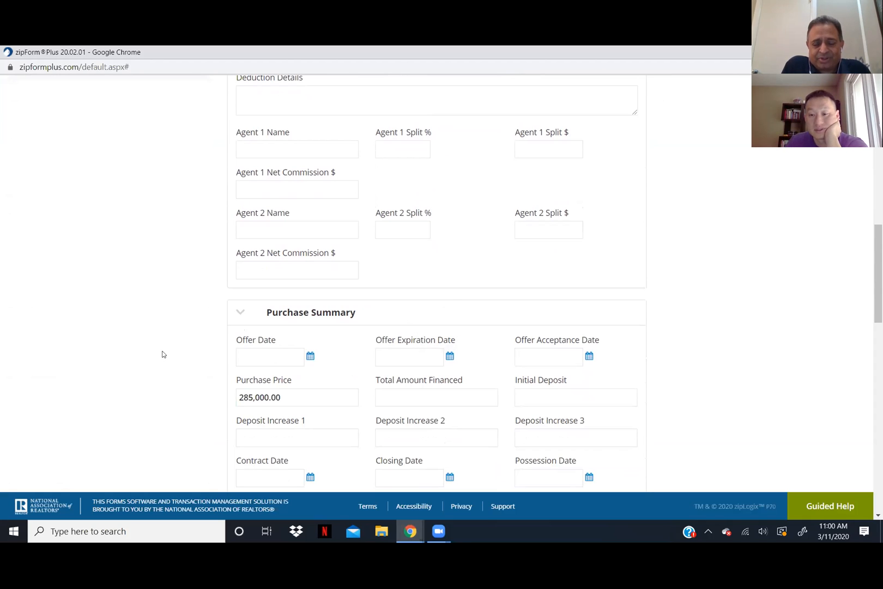
scroll(449, 341, up, 2)
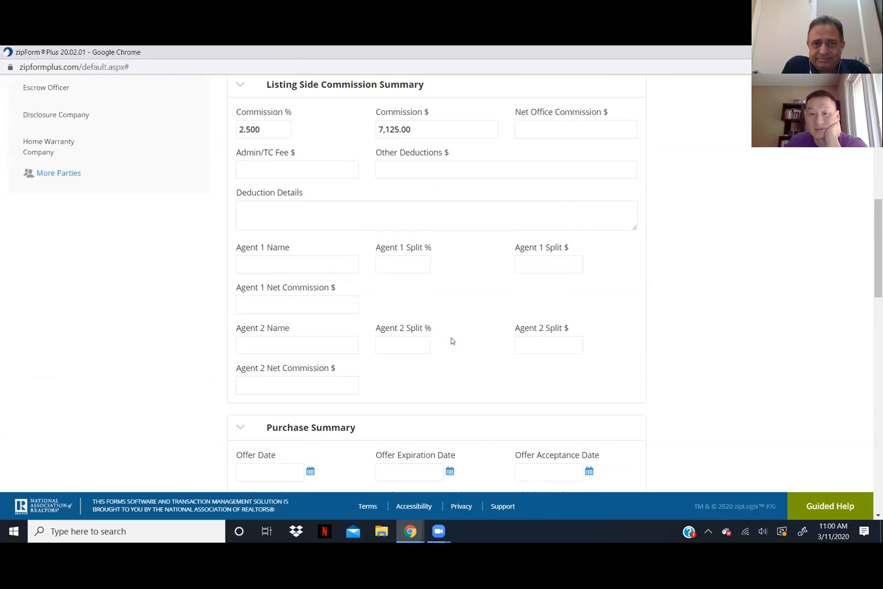
scroll(452, 341, up, 1)
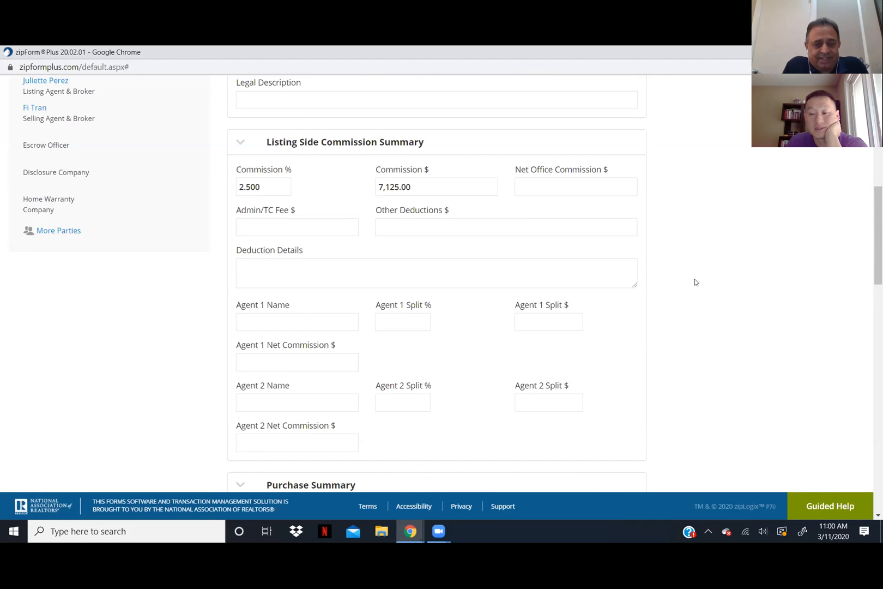
scroll(695, 284, down, 4)
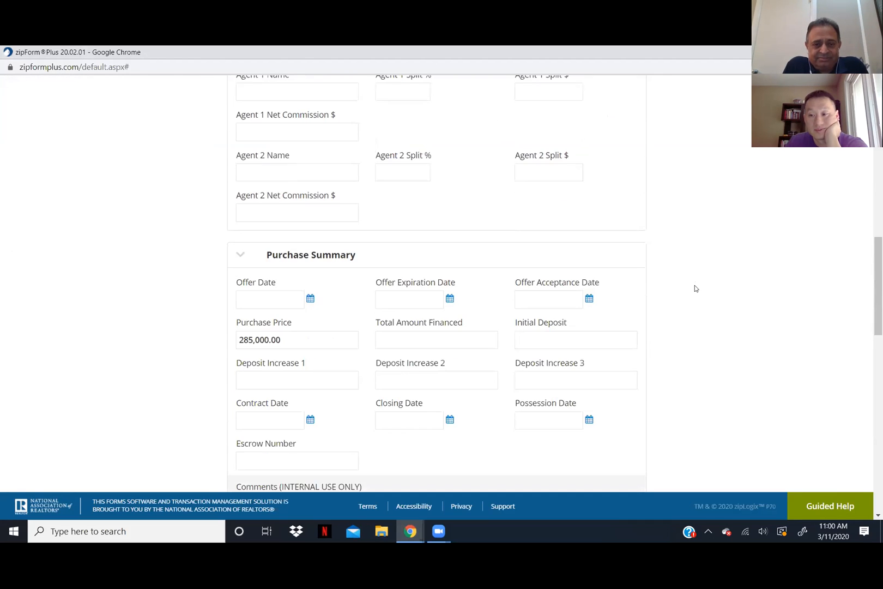
scroll(695, 286, down, 2)
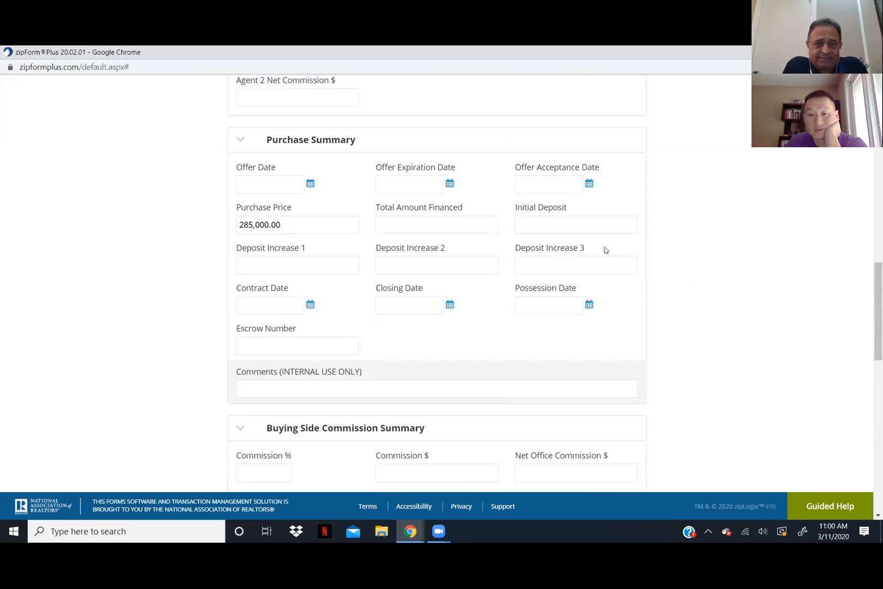
- Set the offer date to 03/11/2020 and the total amount financed to 200,000.00
click(310, 185)
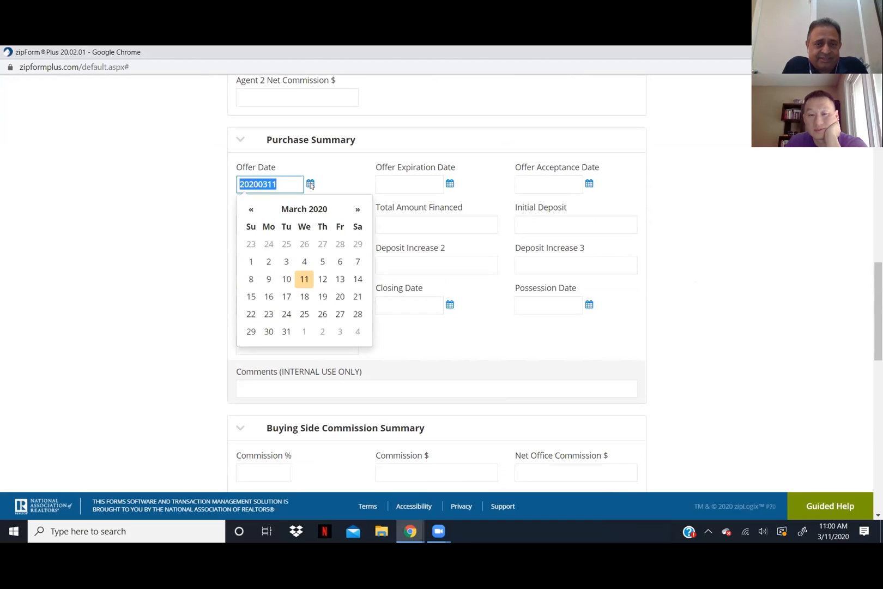
click(303, 278)
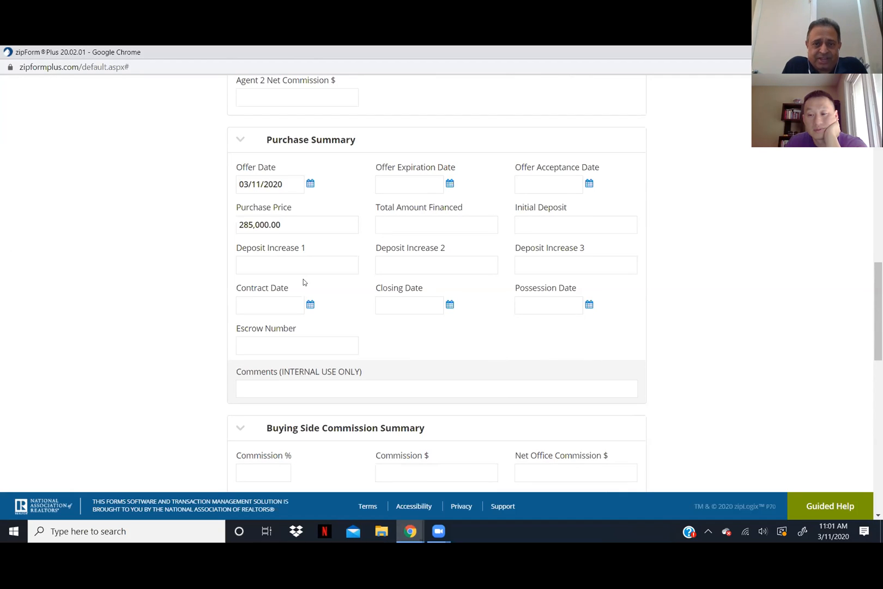
click(461, 221)
text(200000)
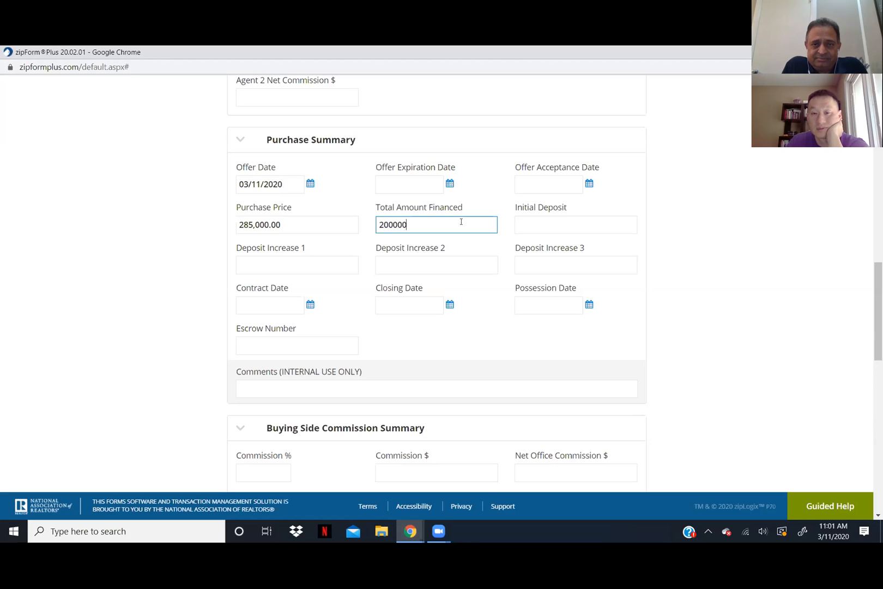
click(483, 201)
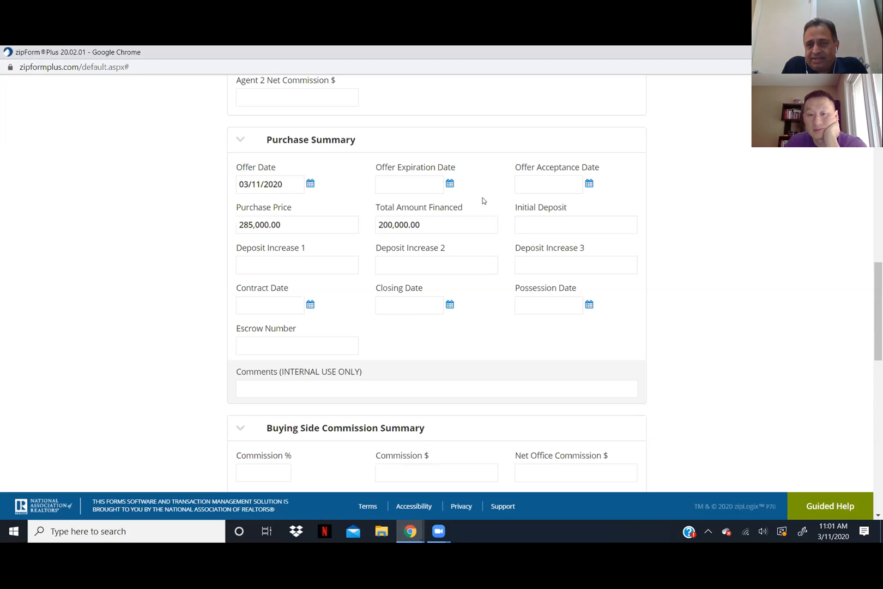
- Replace the initial deposit with 8550 so it reads 8,550.00
click(536, 224)
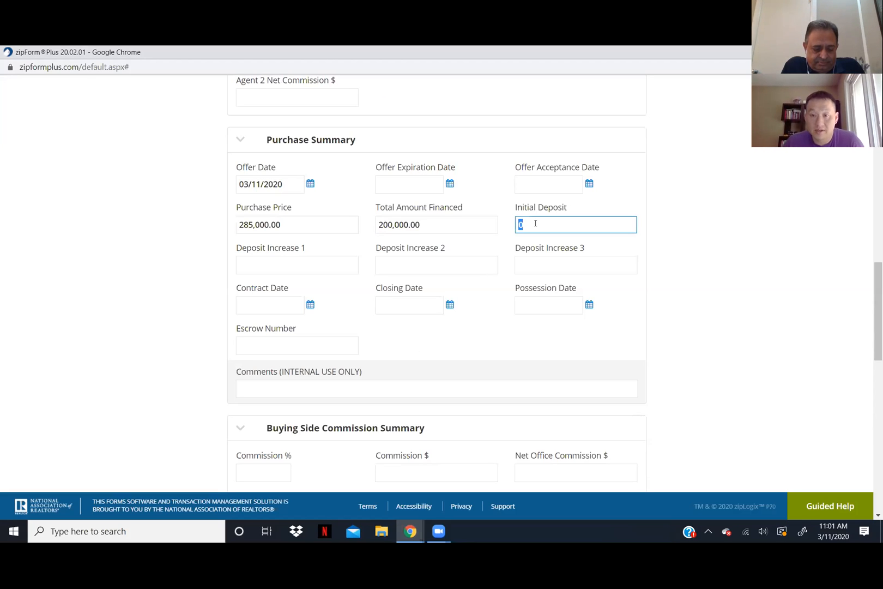
text(8550)
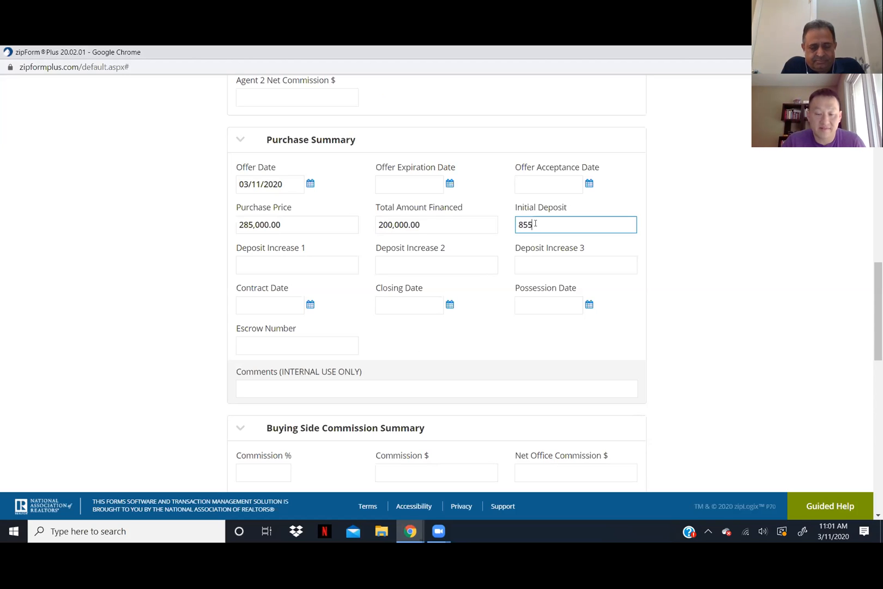
click(711, 219)
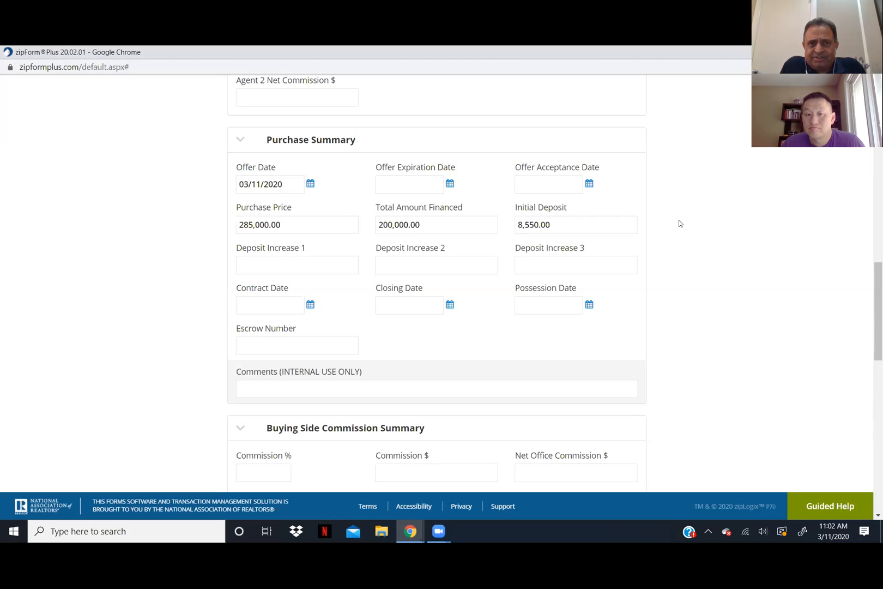
- Enter 2.5 in the buying side Commission %, giving a 7,125.00 commission amount
scroll(680, 224, down, 1)
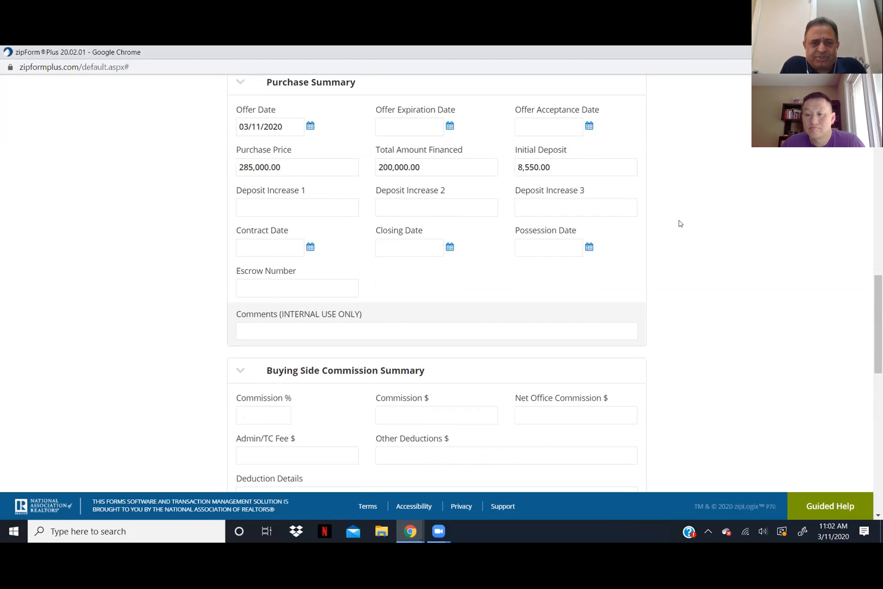
click(275, 417)
text(2.5)
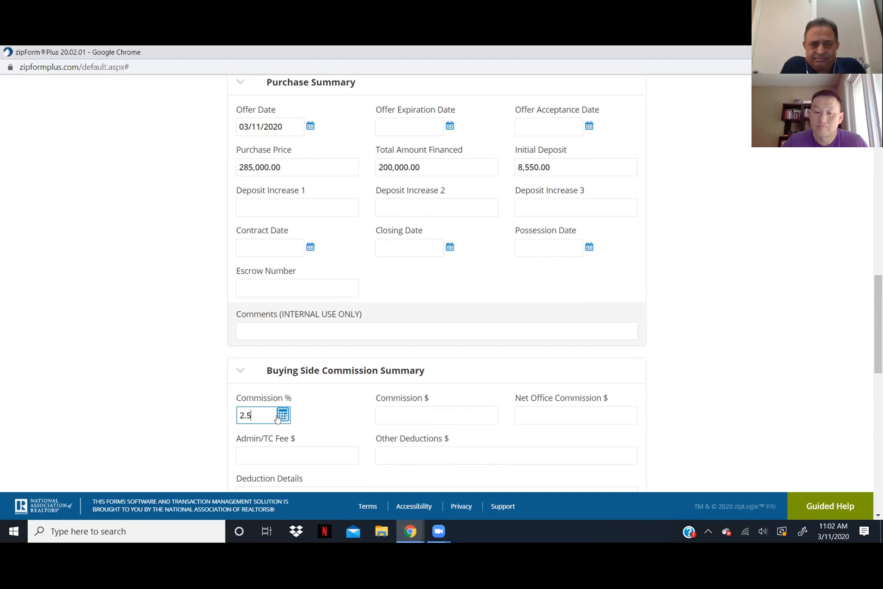
click(679, 251)
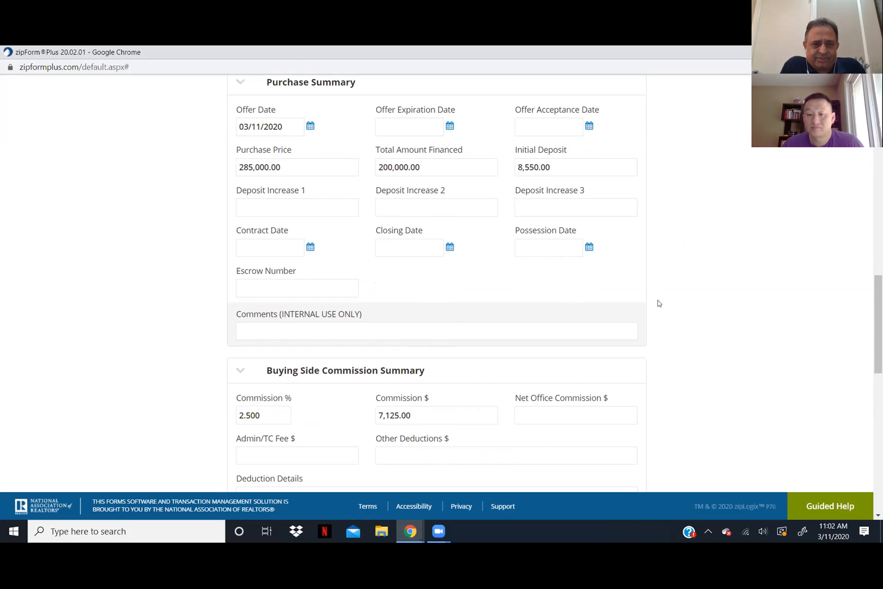
scroll(666, 304, down, 2)
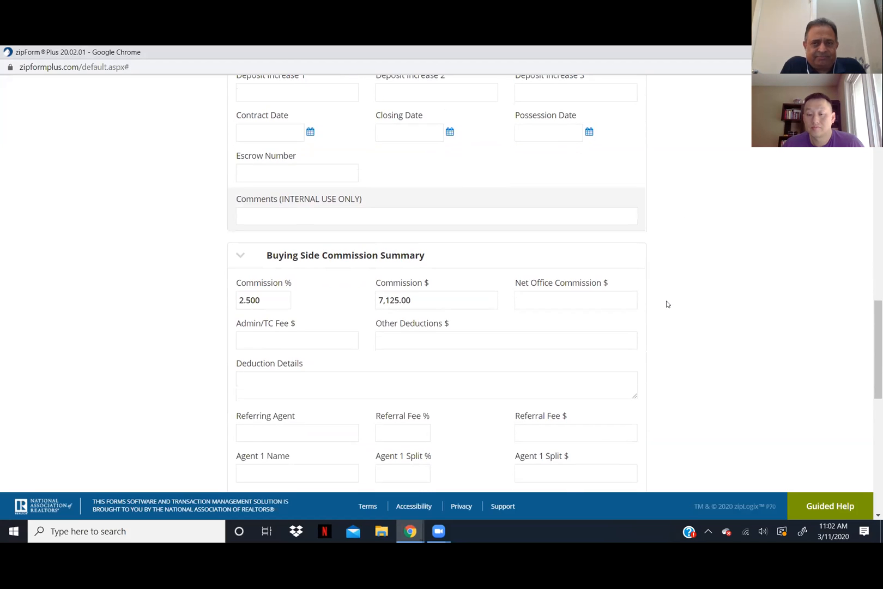
scroll(667, 303, up, 10)
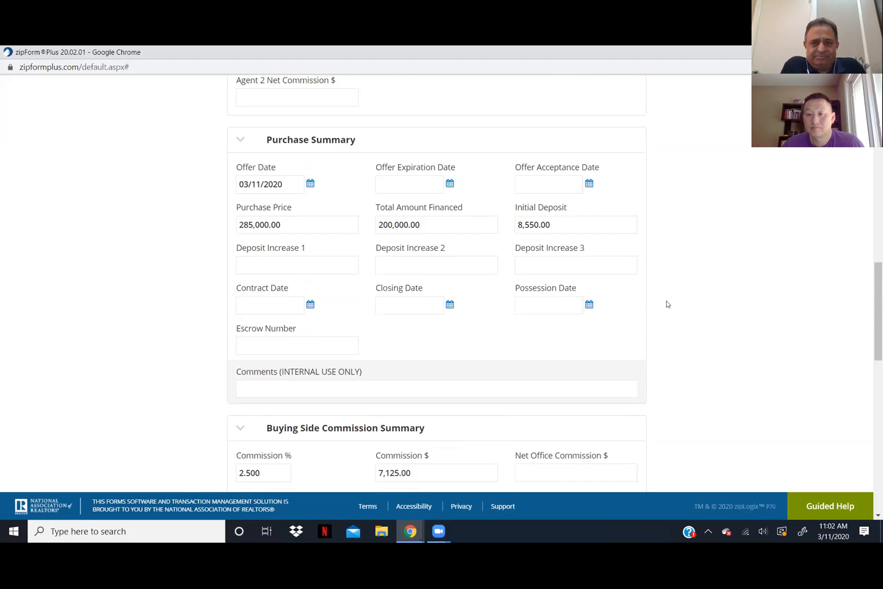
scroll(668, 303, up, 6)
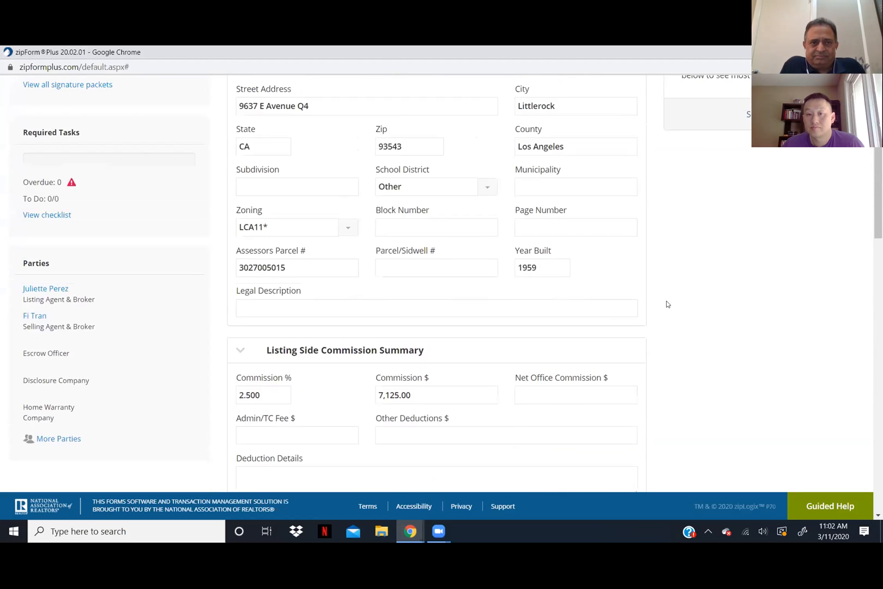
scroll(663, 309, down, 1)
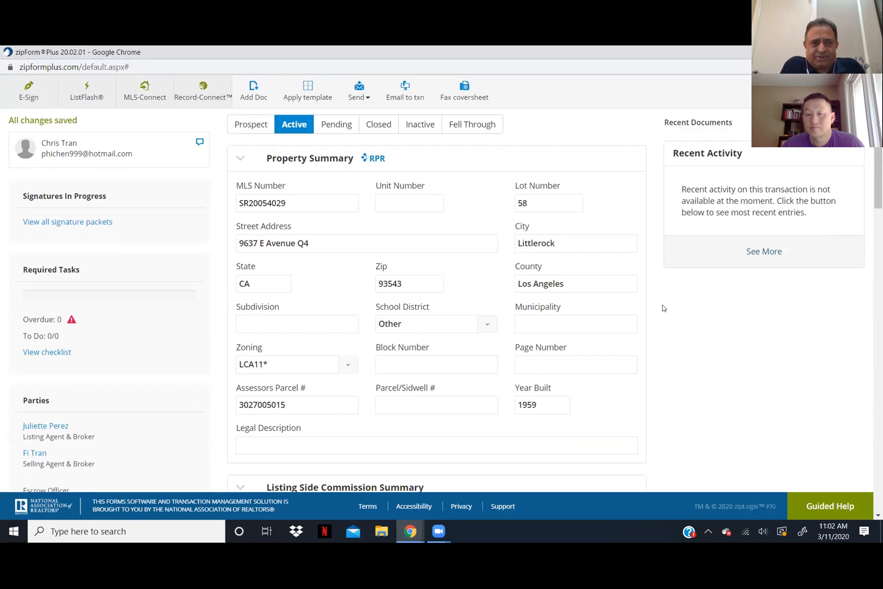
scroll(663, 308, up, 2)
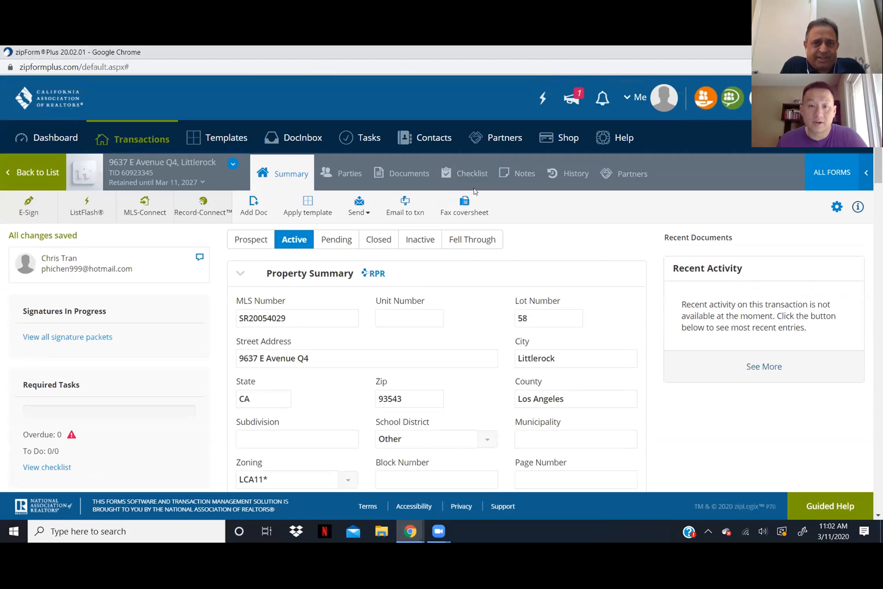
- Go to the transaction's Parties page and open a blank Transaction Party form for Buyer One
click(349, 177)
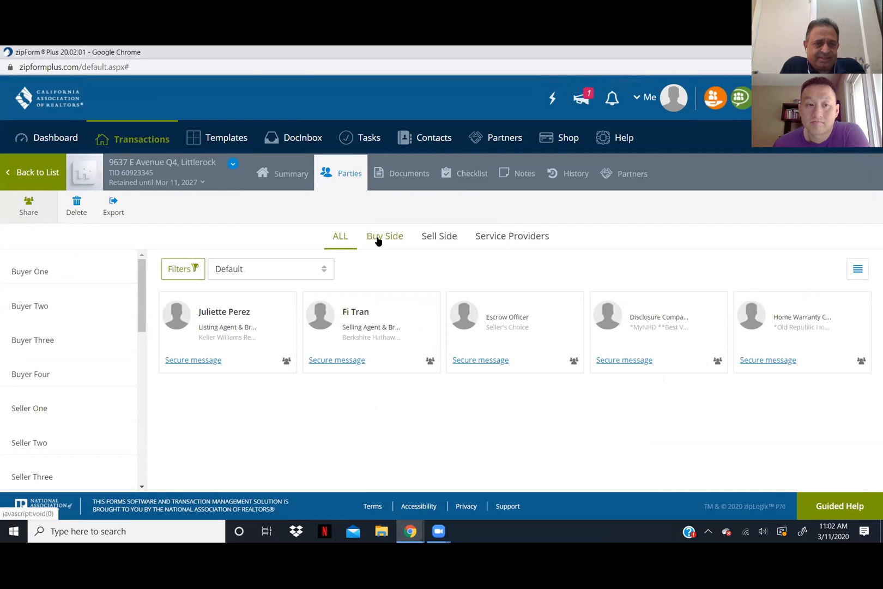
click(66, 274)
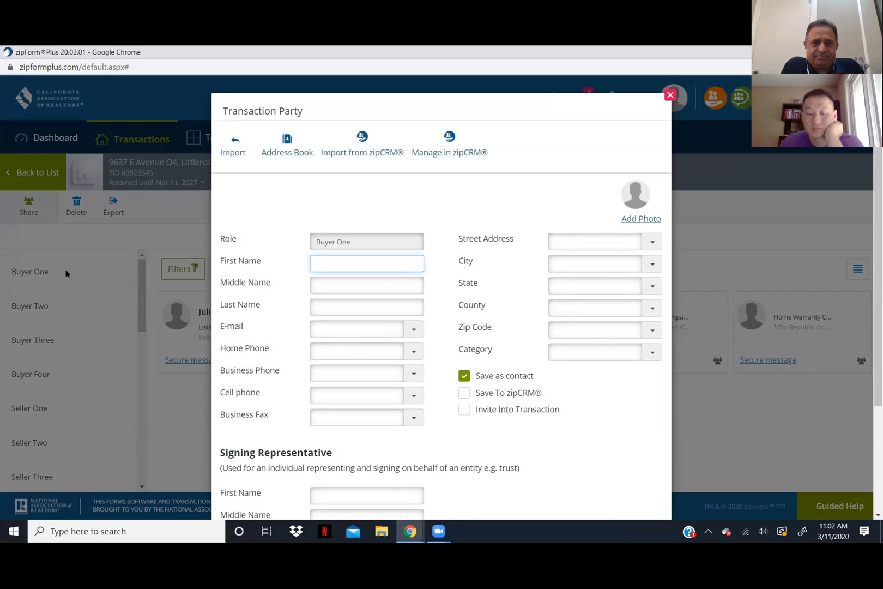
- Enter the buyer's first and last name, correcting the last name
text(Big)
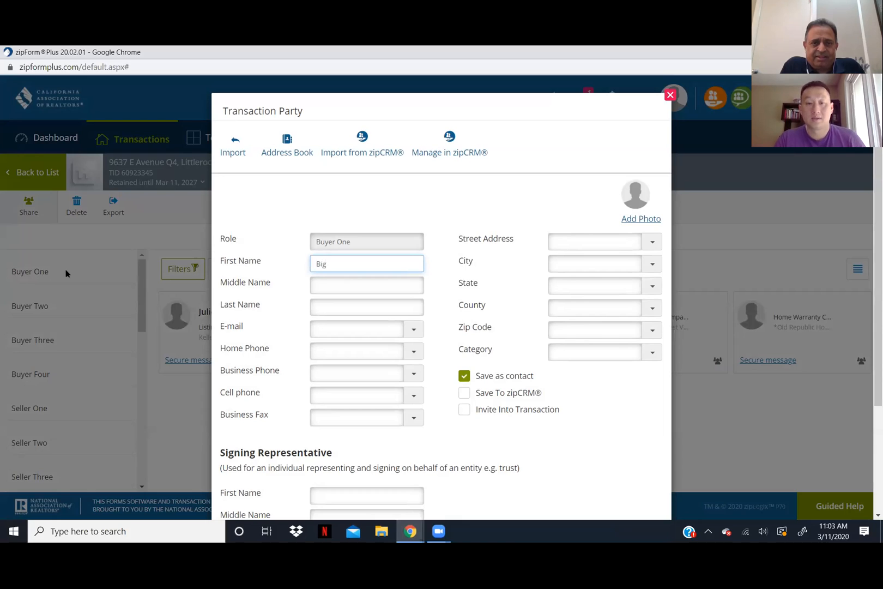
key(Tab)
key(Tab)
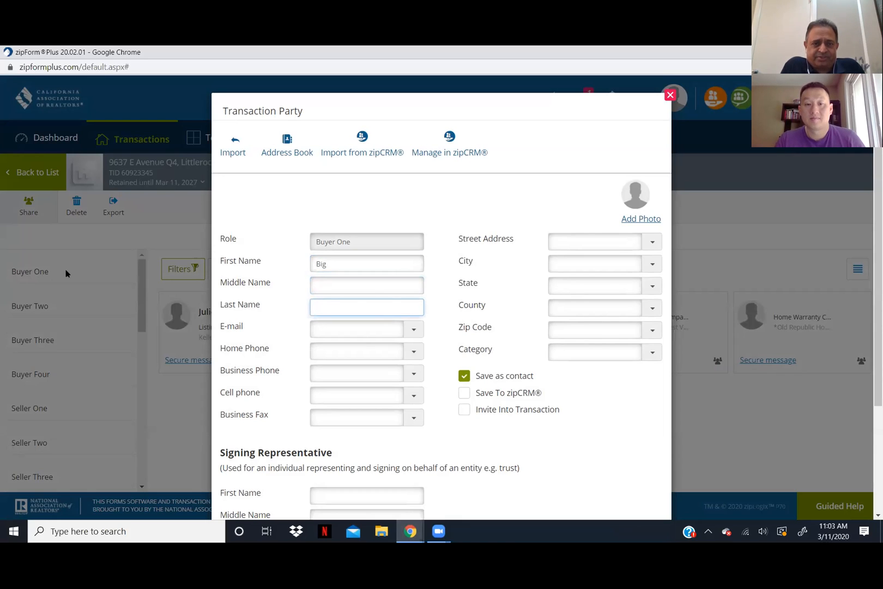
text(Bu)
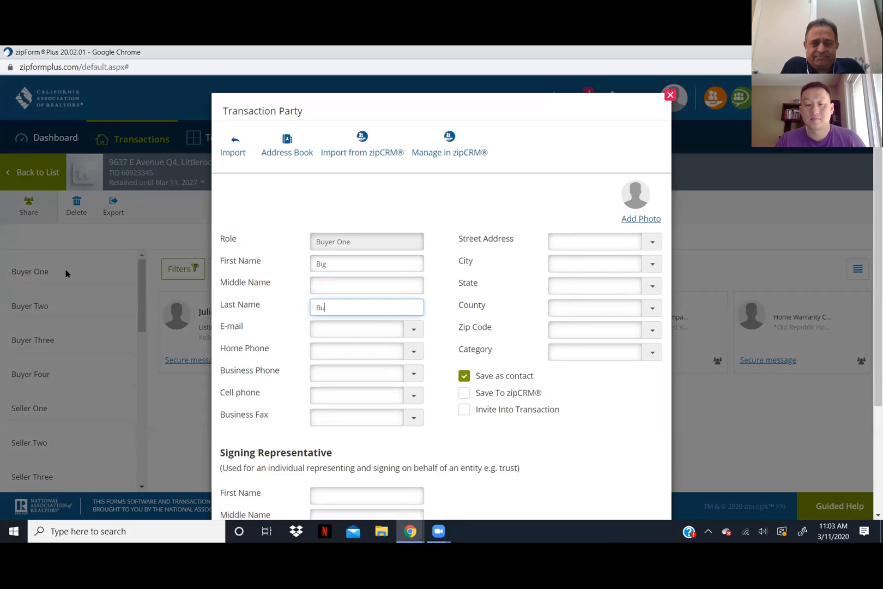
text(ck)
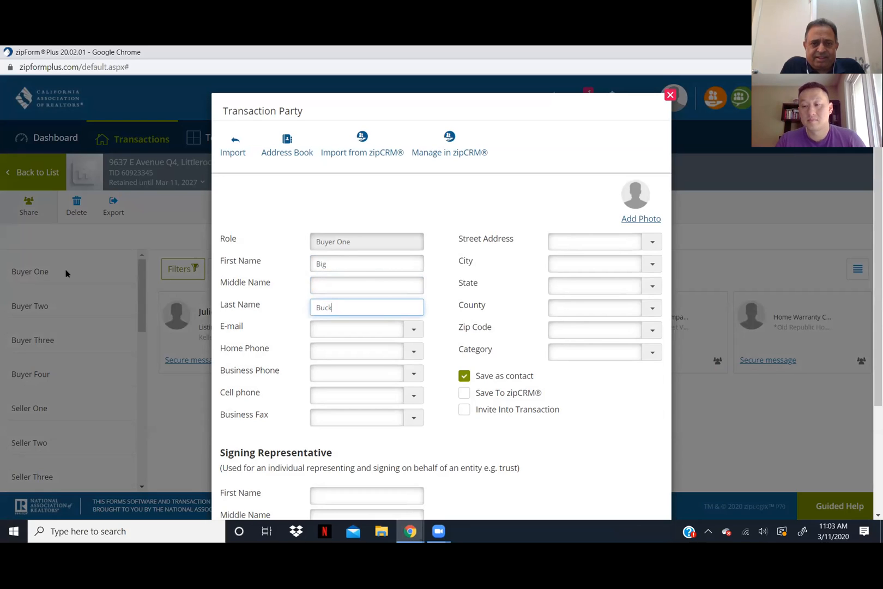
key(Tab)
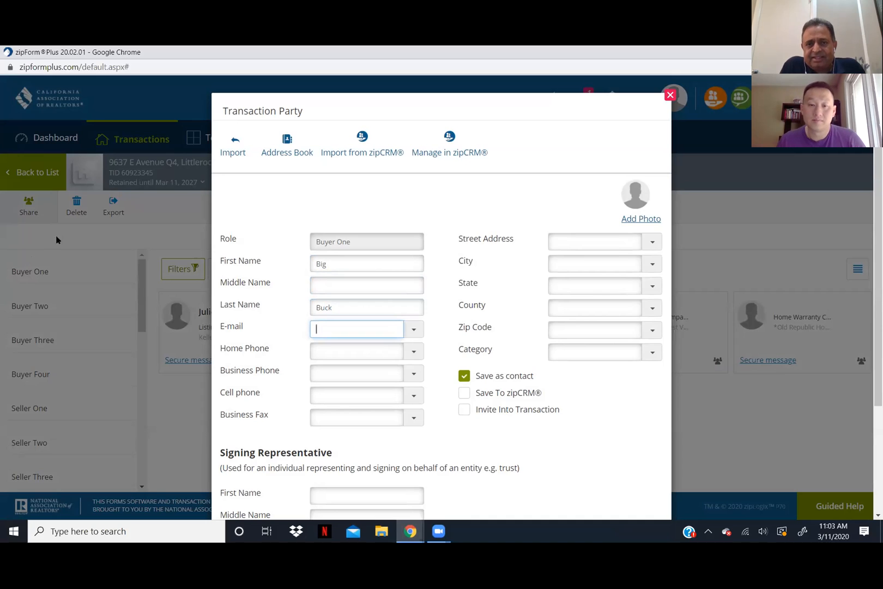
click(347, 305)
text(s)
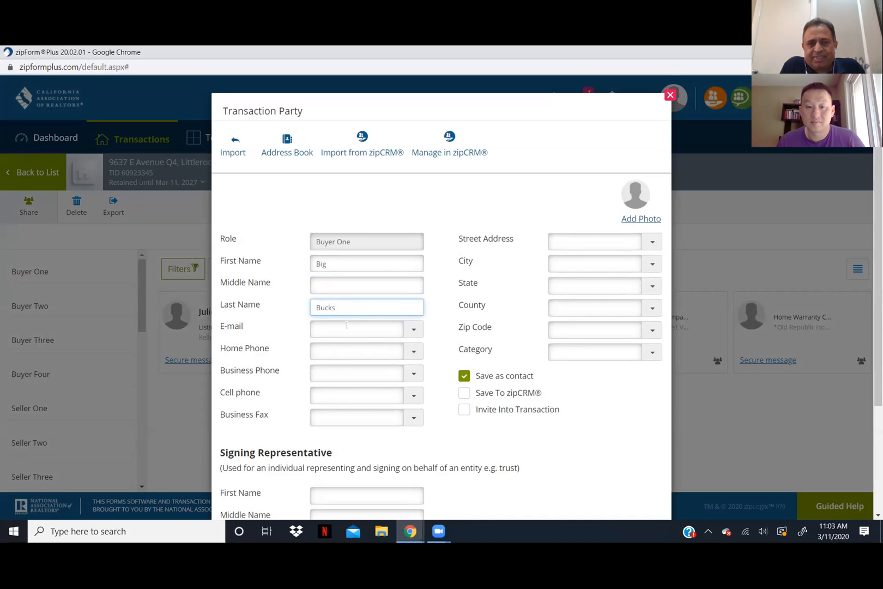
- Autofill the buyer's e-mail, home phone and Walnut, CA address from a saved contact and save
click(346, 330)
click(436, 306)
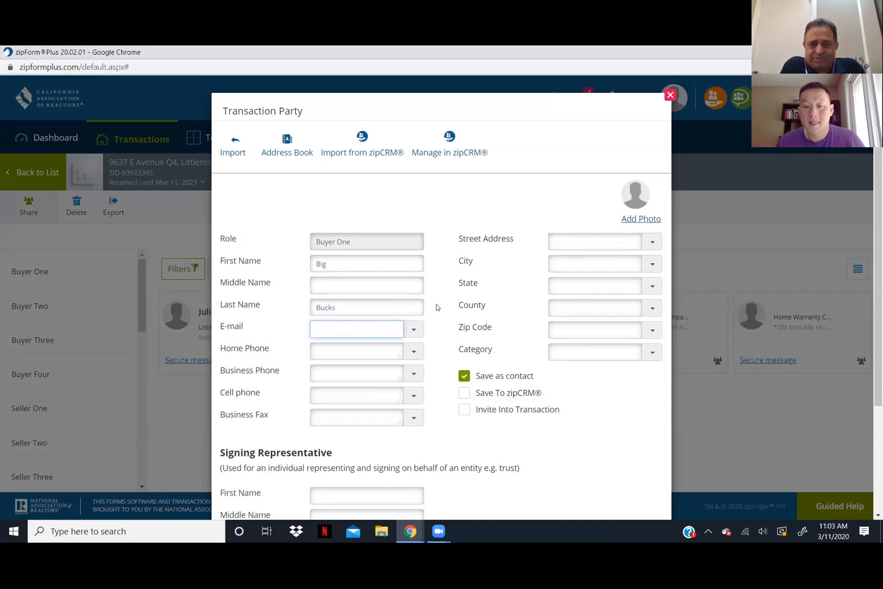
click(339, 326)
click(337, 349)
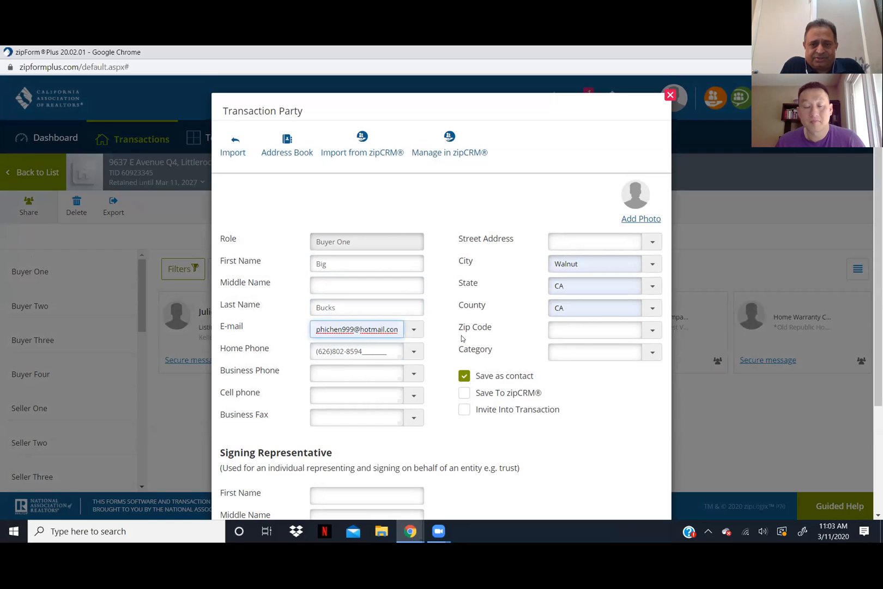
scroll(441, 363, down, 3)
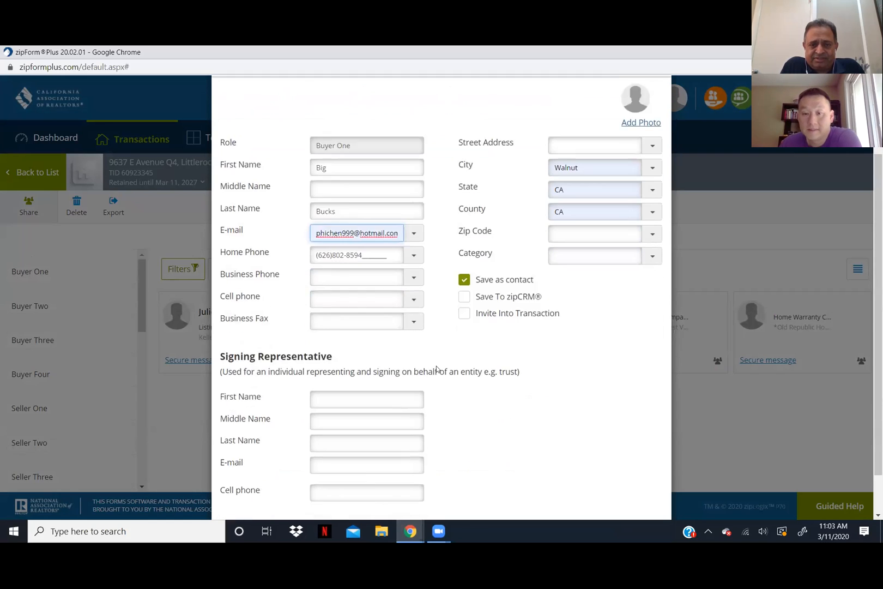
click(438, 482)
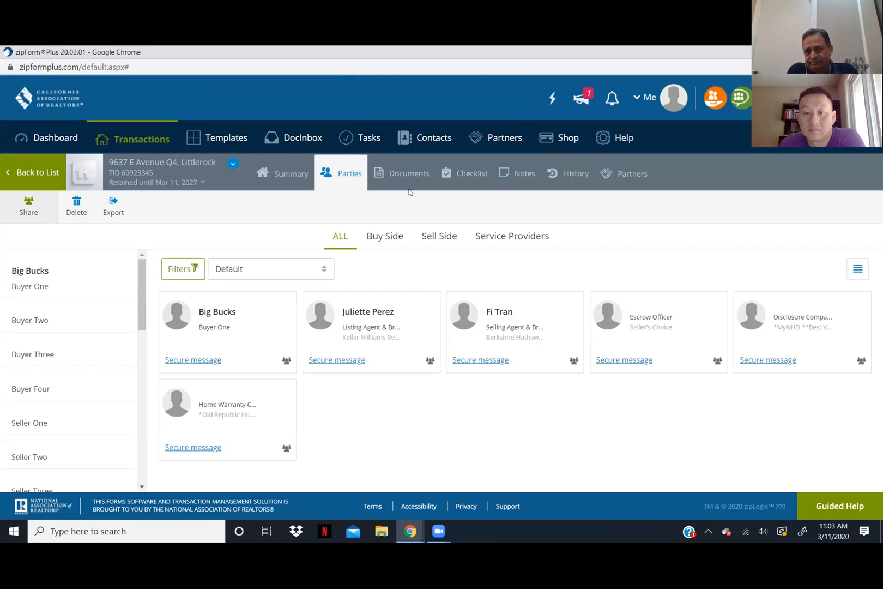
click(404, 173)
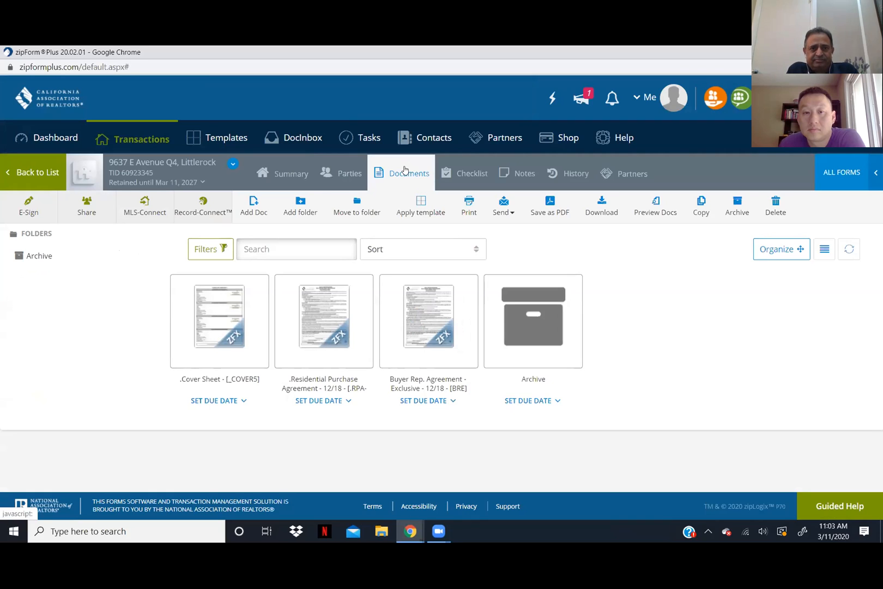
click(251, 310)
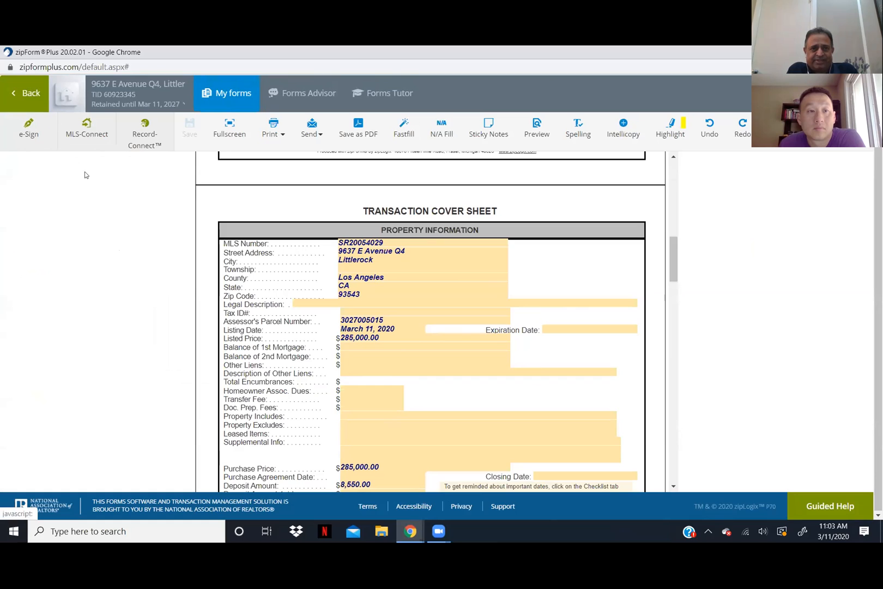
click(233, 132)
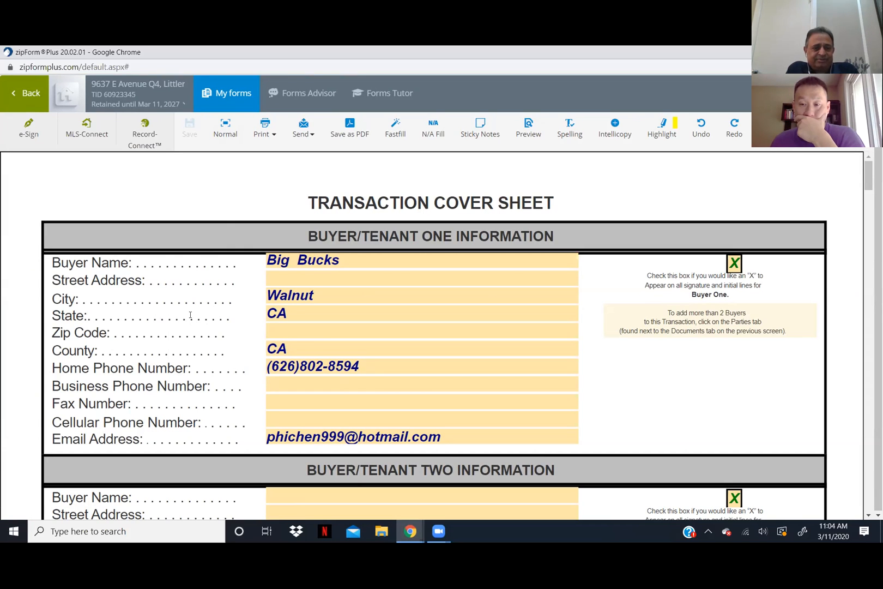
scroll(190, 315, down, 8)
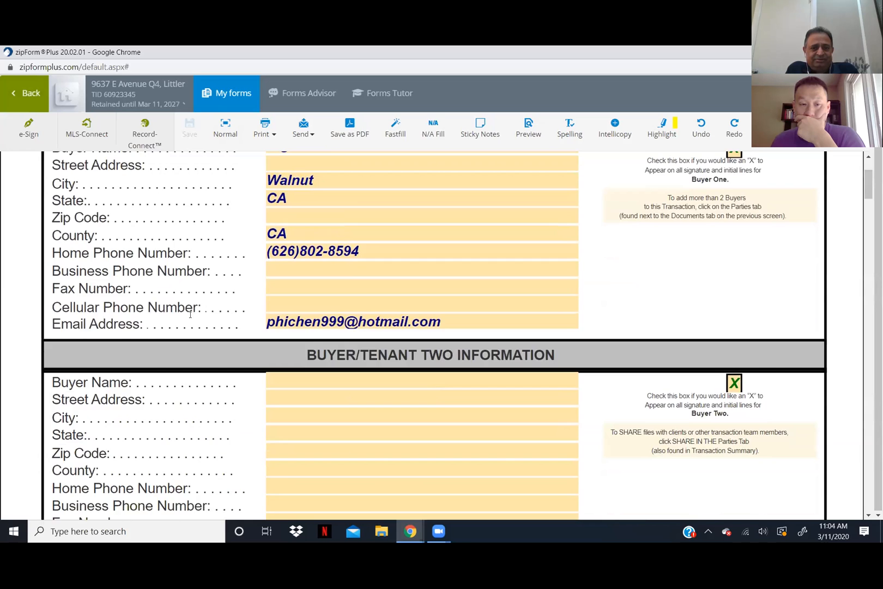
scroll(190, 314, down, 10)
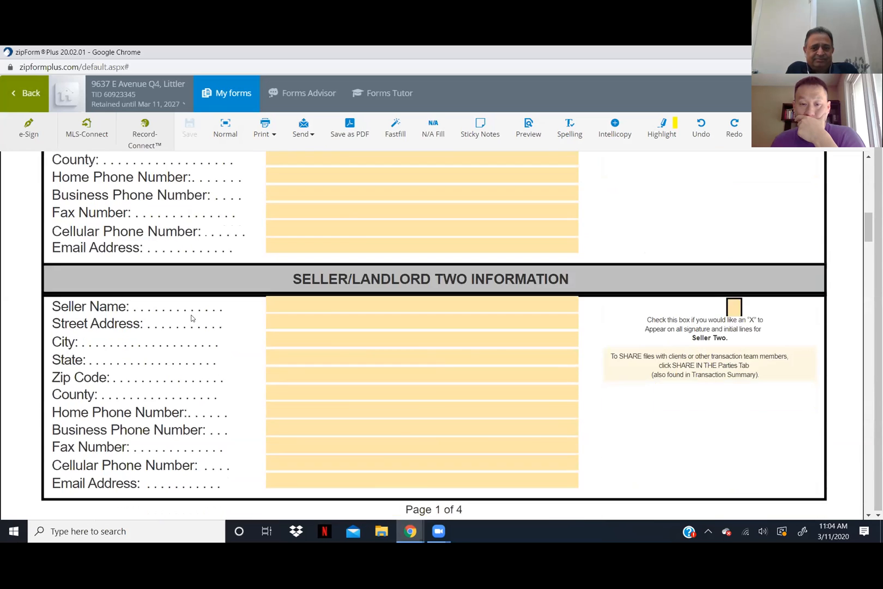
scroll(192, 318, down, 3)
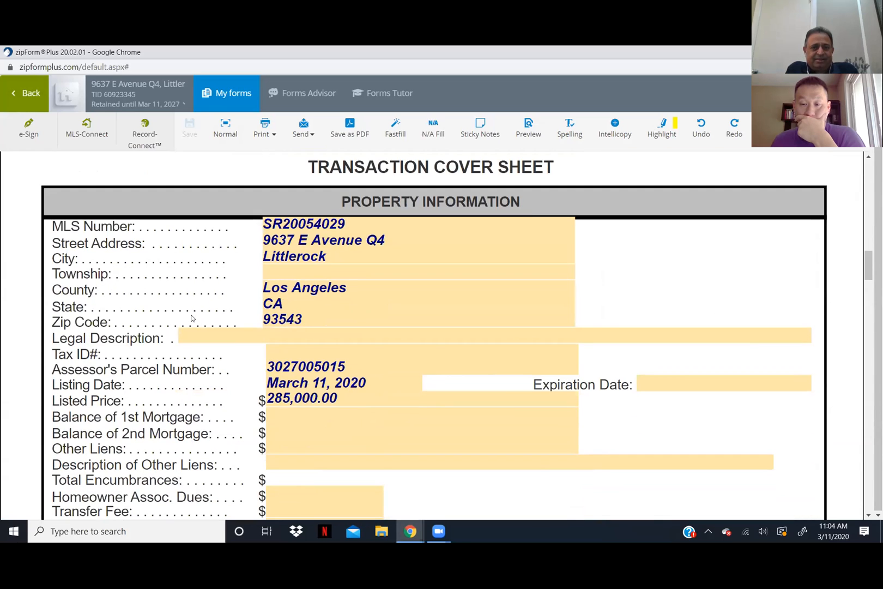
scroll(191, 319, down, 5)
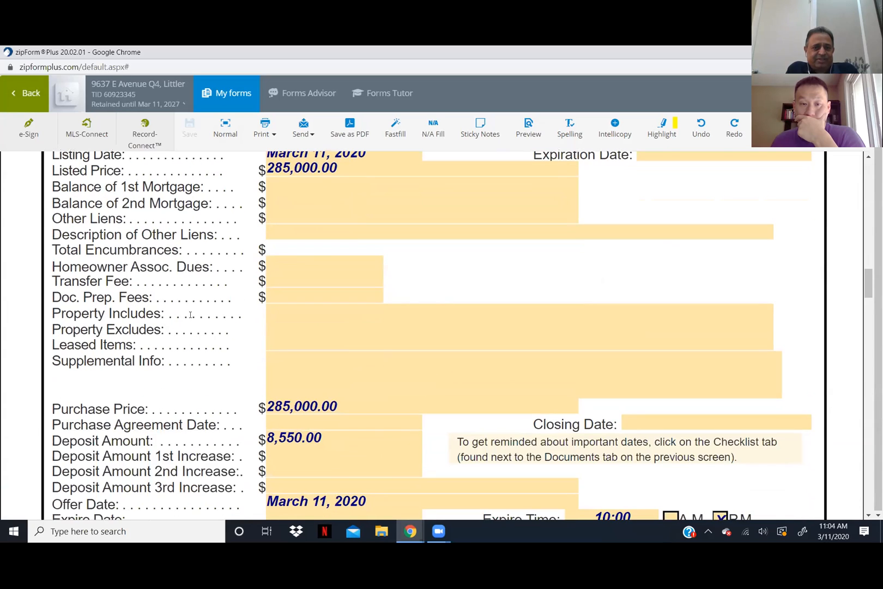
scroll(190, 315, down, 2)
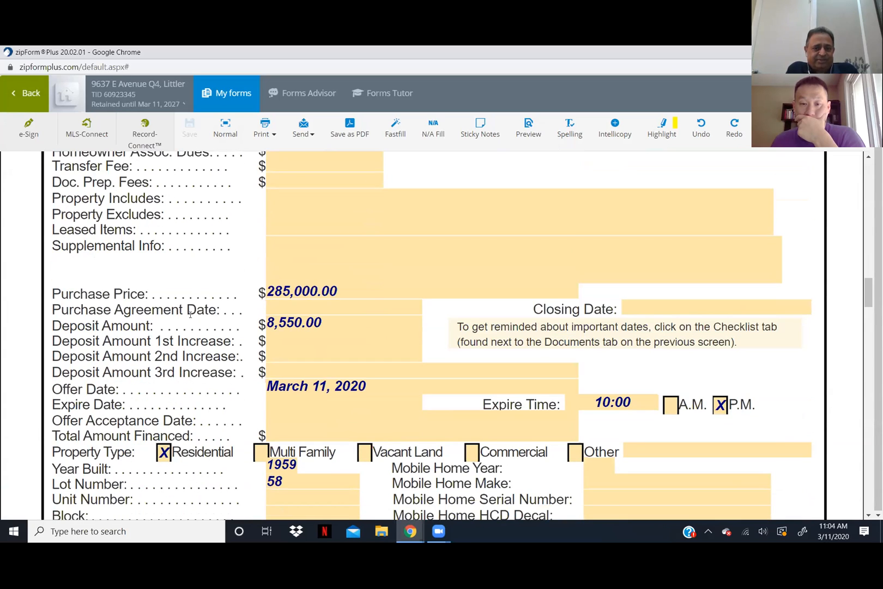
scroll(190, 315, down, 9)
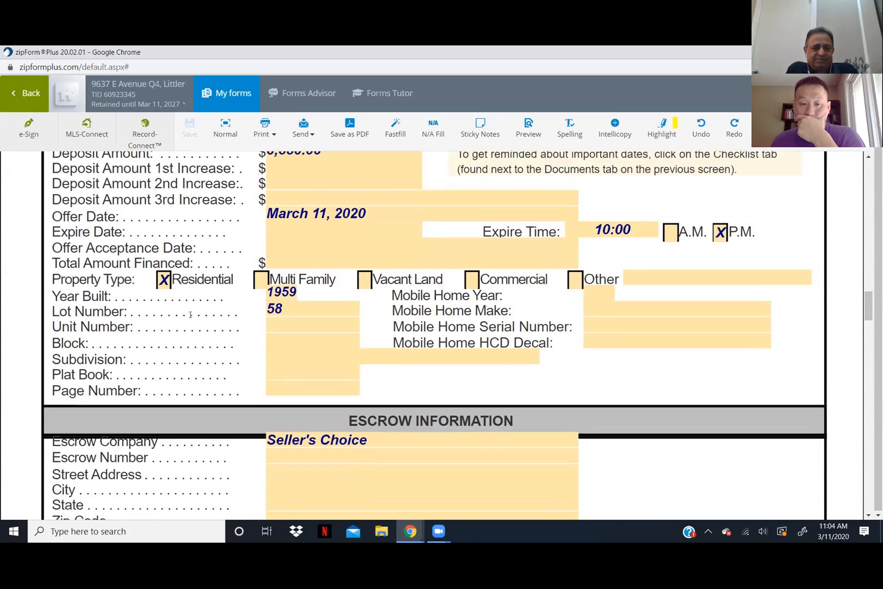
scroll(190, 315, down, 5)
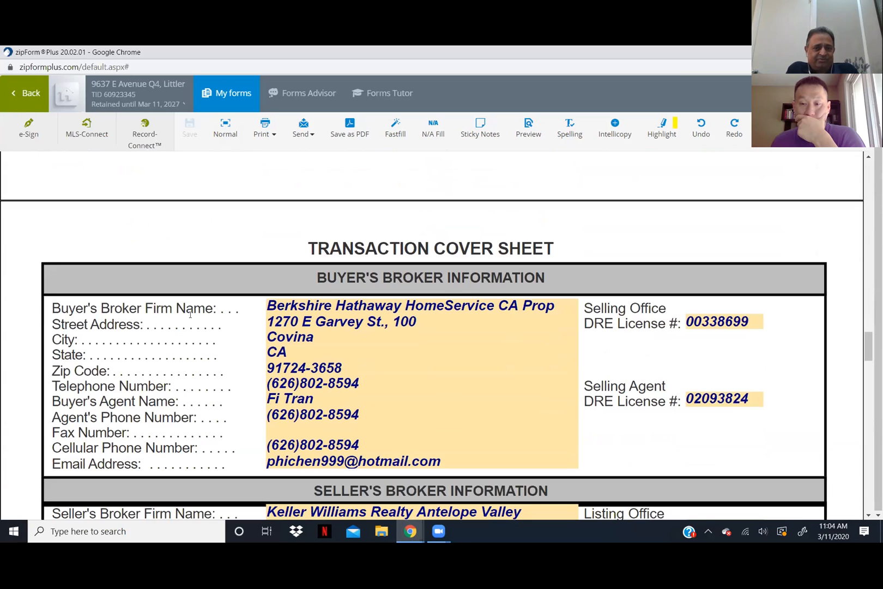
scroll(190, 314, down, 2)
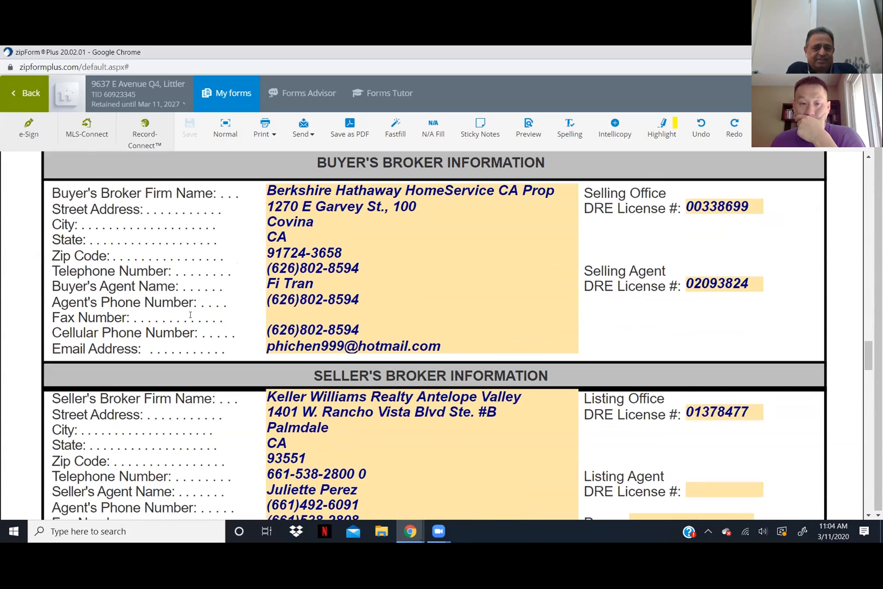
scroll(190, 314, down, 2)
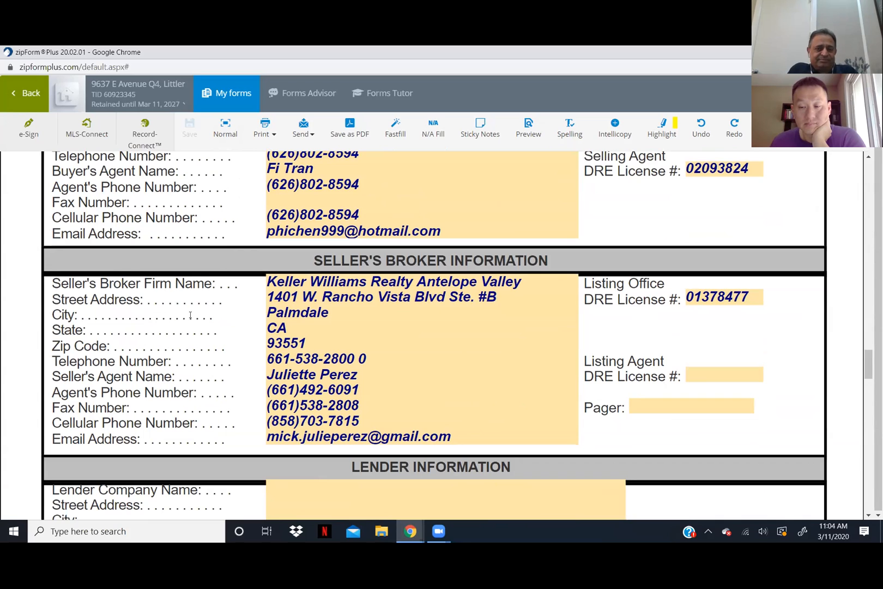
scroll(191, 316, down, 1)
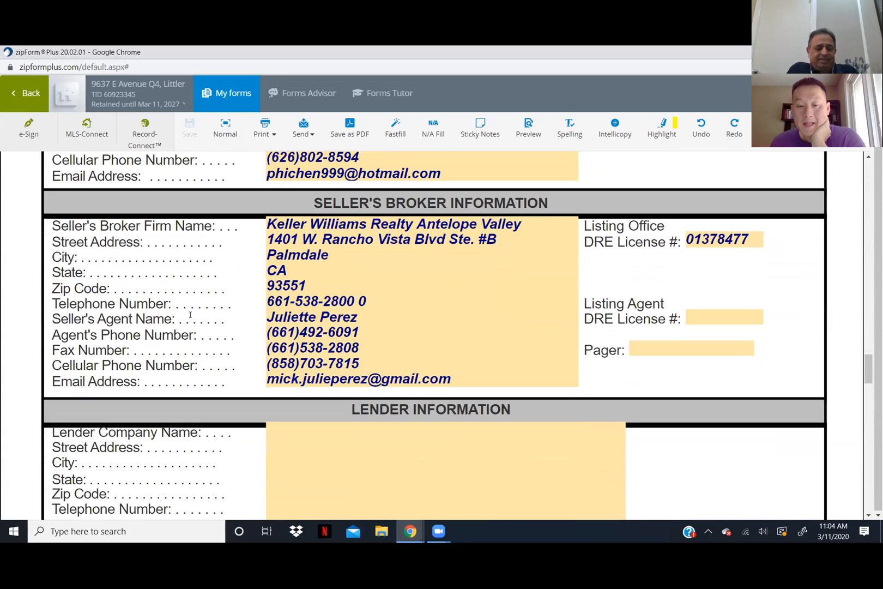
scroll(190, 315, down, 1)
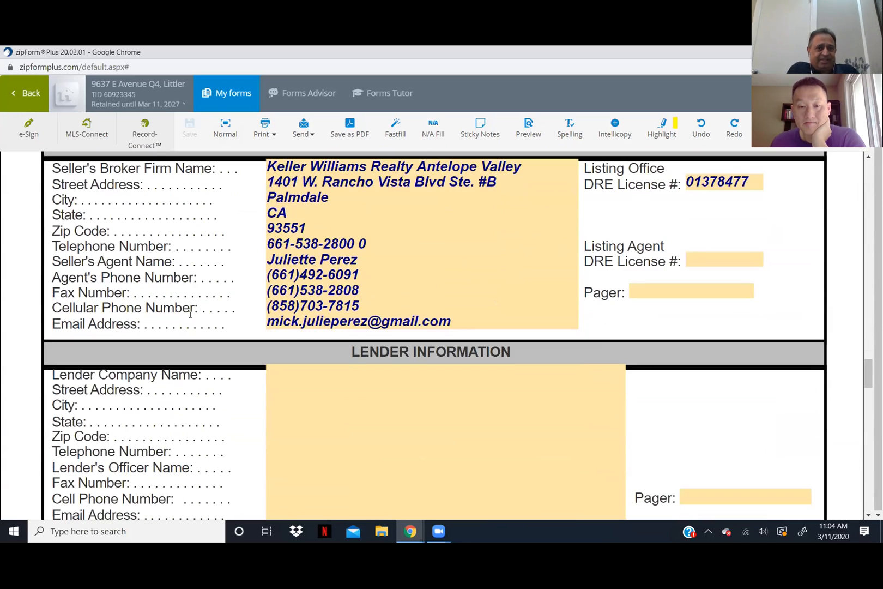
scroll(190, 315, down, 4)
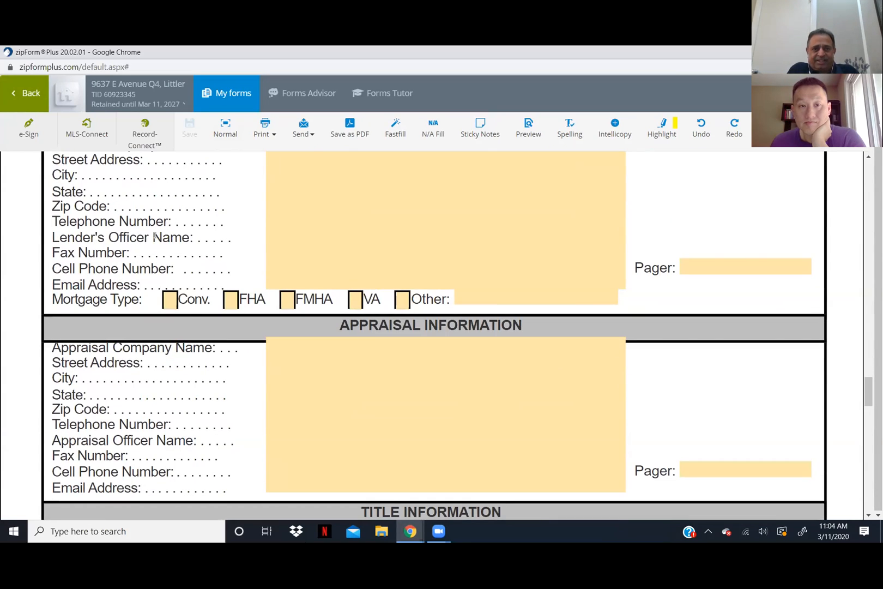
scroll(161, 223, up, 3)
scroll(156, 237, up, 15)
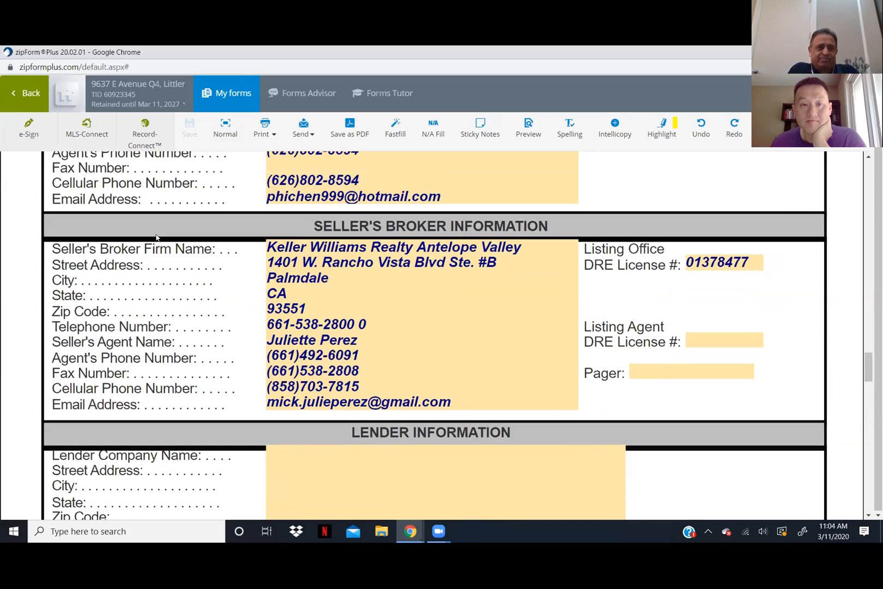
- Return to the documents list and open the Residential Purchase Agreement package full width
click(33, 103)
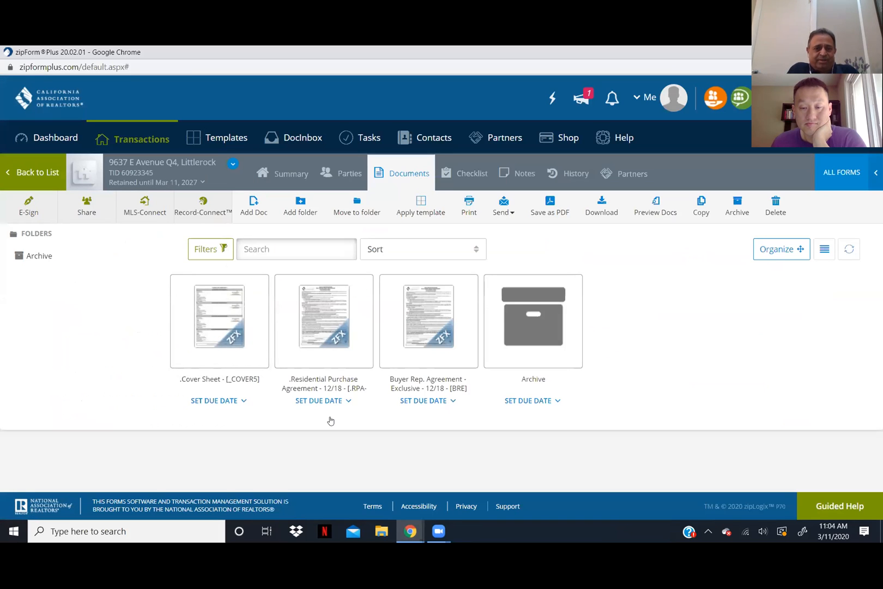
click(324, 322)
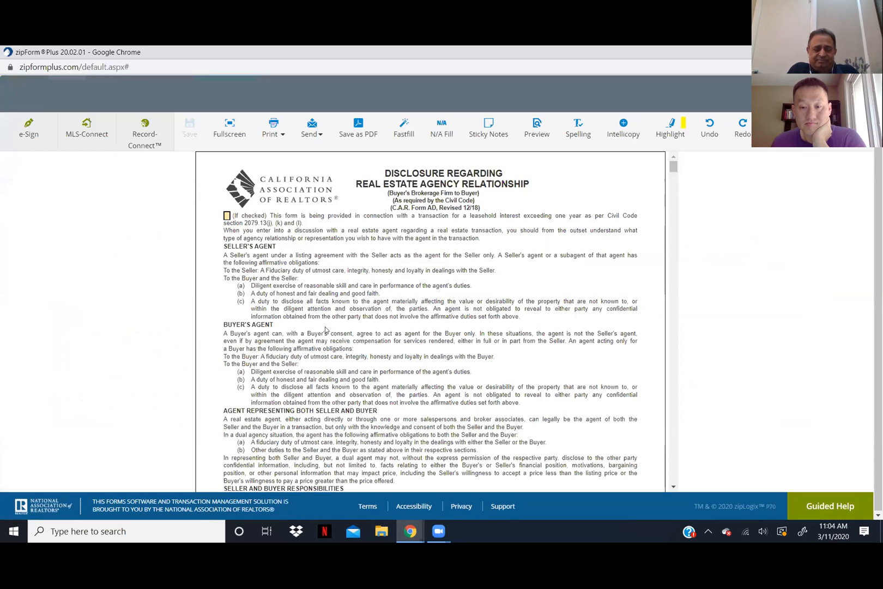
scroll(440, 324, down, 3)
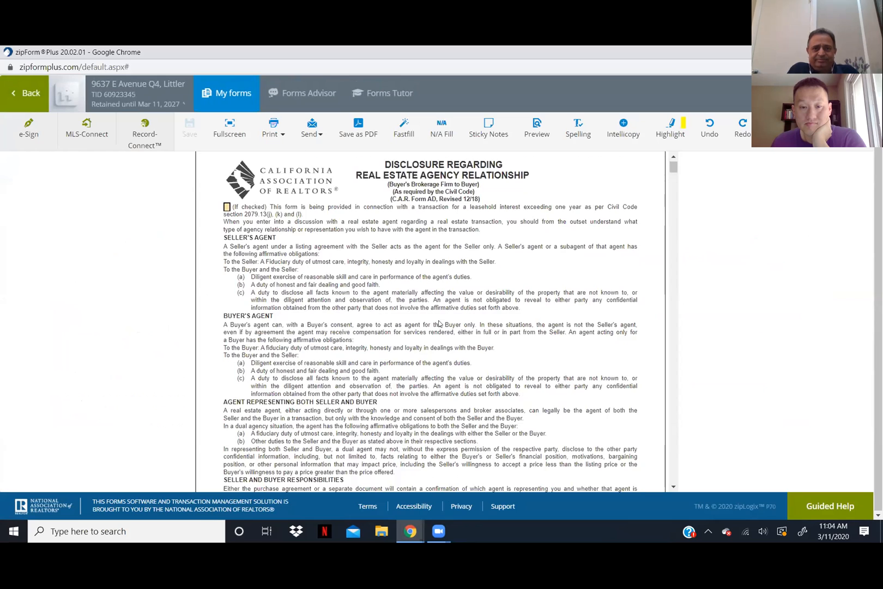
scroll(440, 324, down, 2)
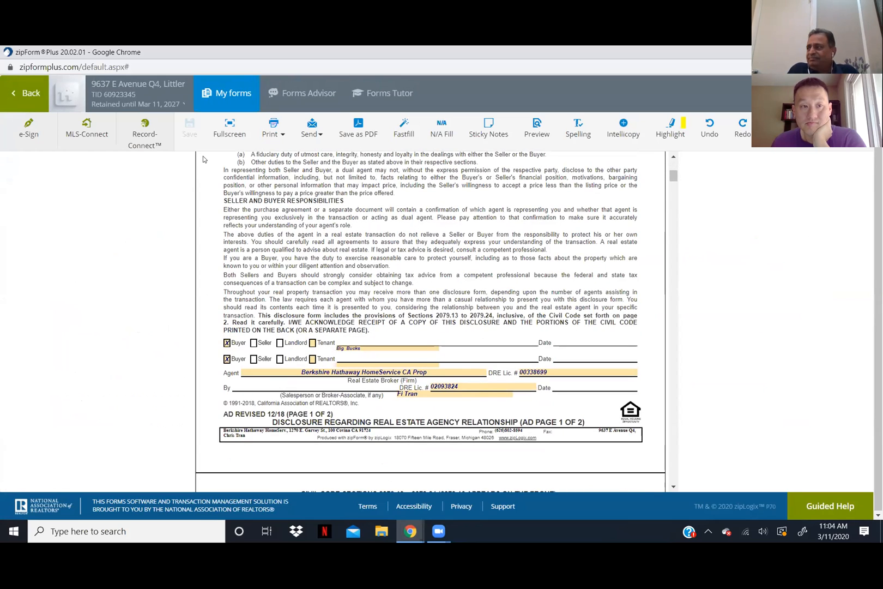
click(230, 128)
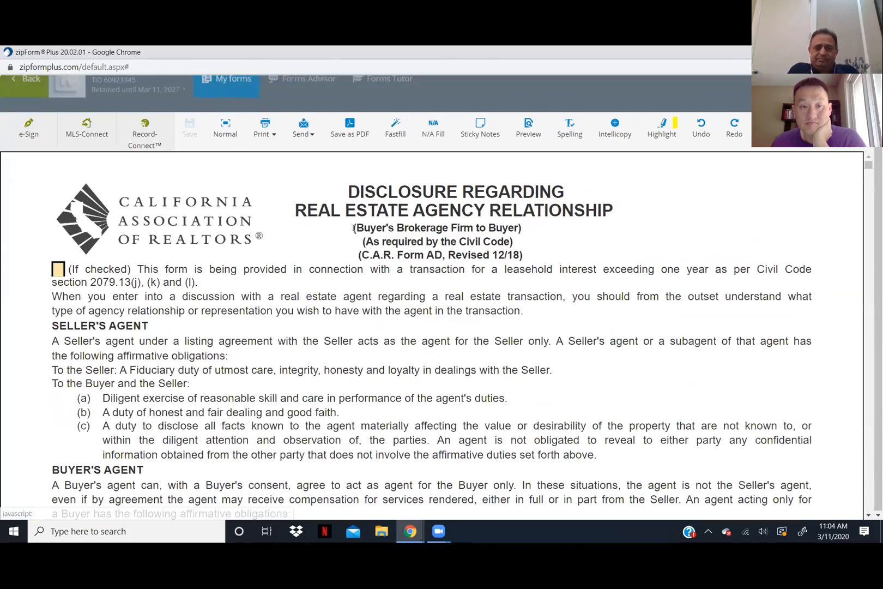
- Scroll past the AD, PRBS and Wire Fraud Advisory pages to the purchase agreement
scroll(315, 245, down, 4)
scroll(315, 295, down, 15)
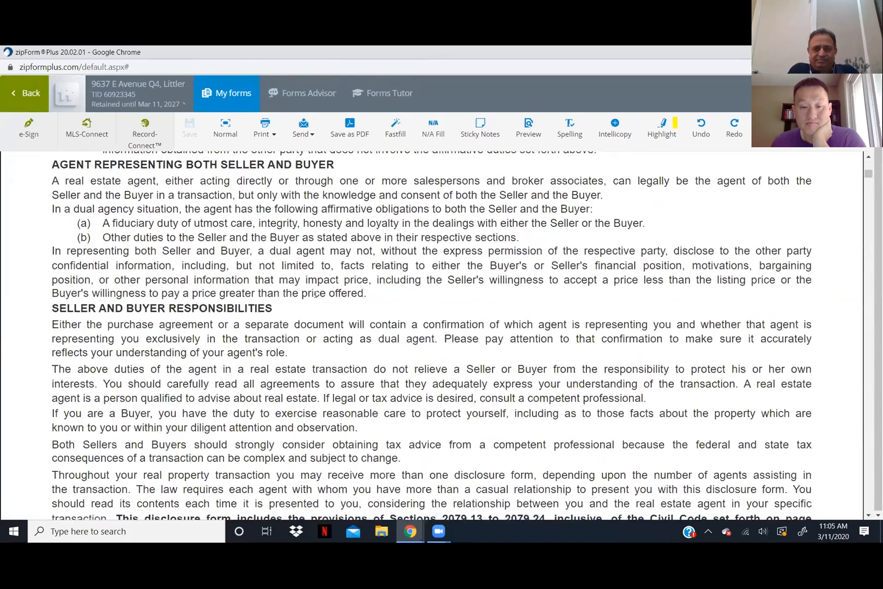
scroll(314, 296, down, 12)
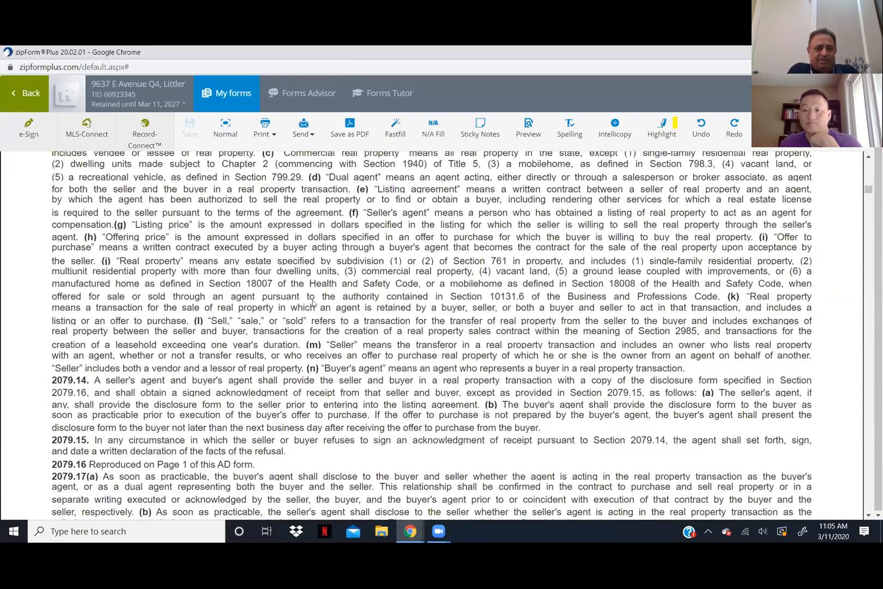
scroll(314, 300, down, 9)
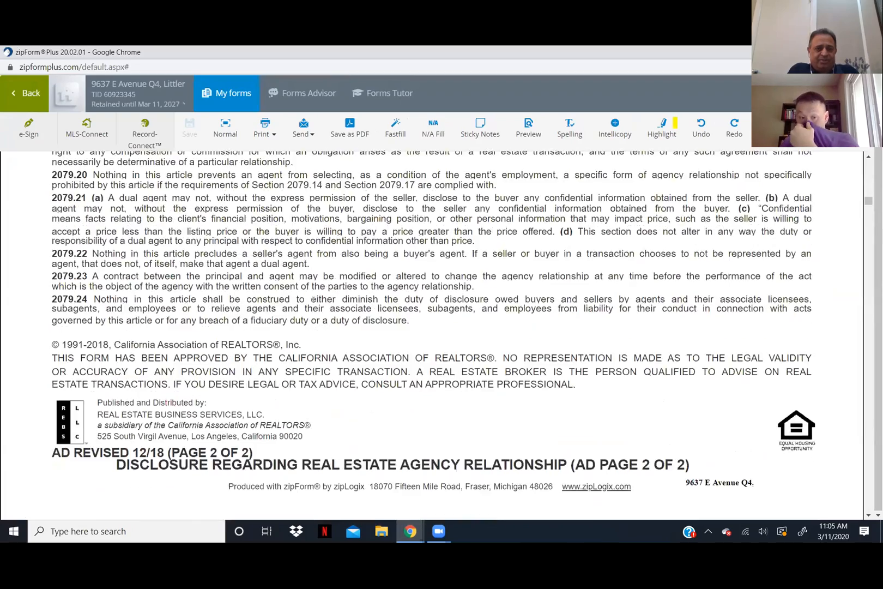
scroll(314, 301, down, 9)
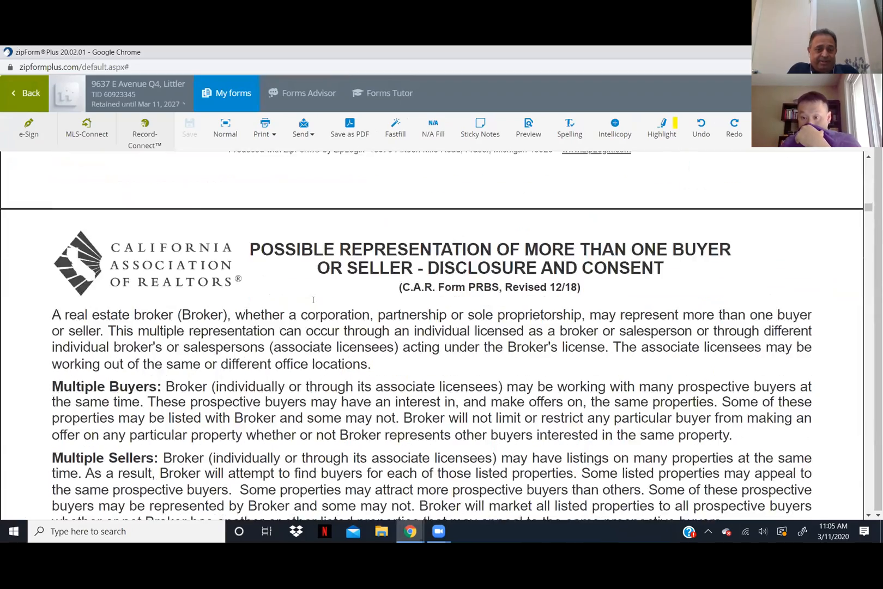
scroll(313, 299, down, 9)
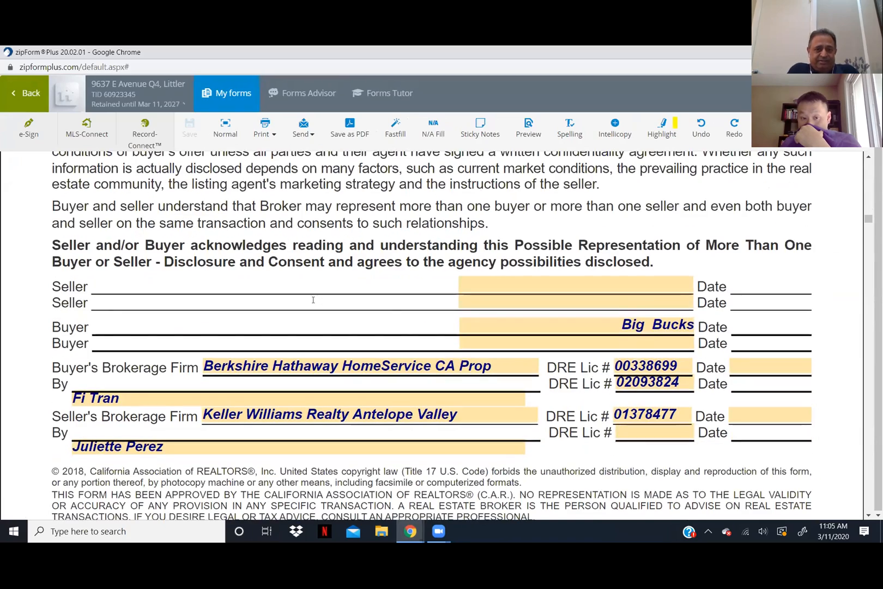
scroll(314, 300, down, 3)
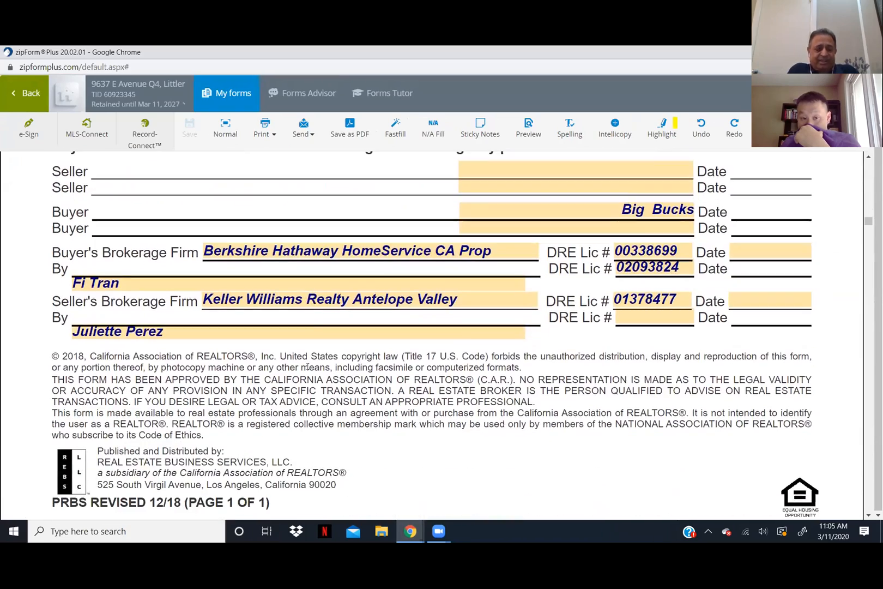
scroll(308, 367, down, 6)
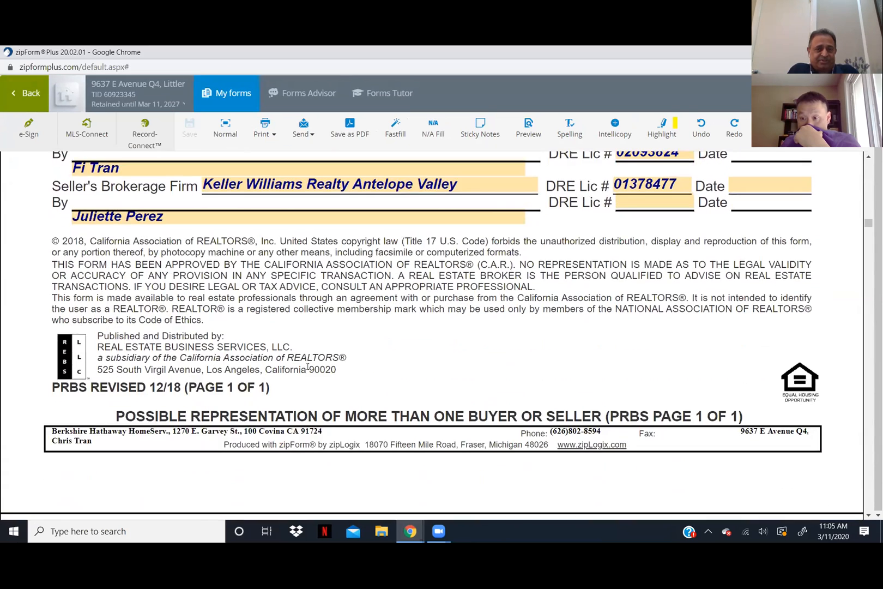
scroll(308, 367, down, 2)
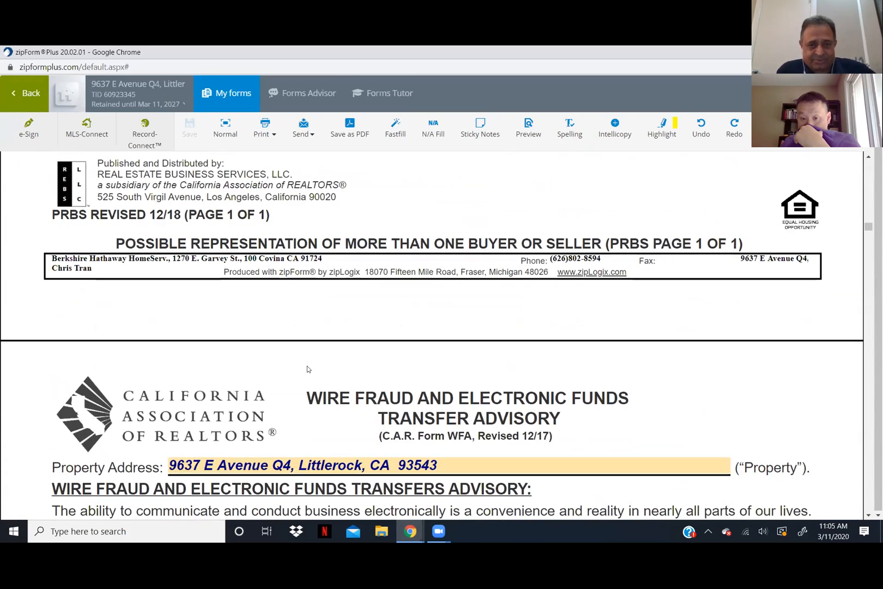
scroll(307, 365, down, 1)
scroll(307, 366, down, 4)
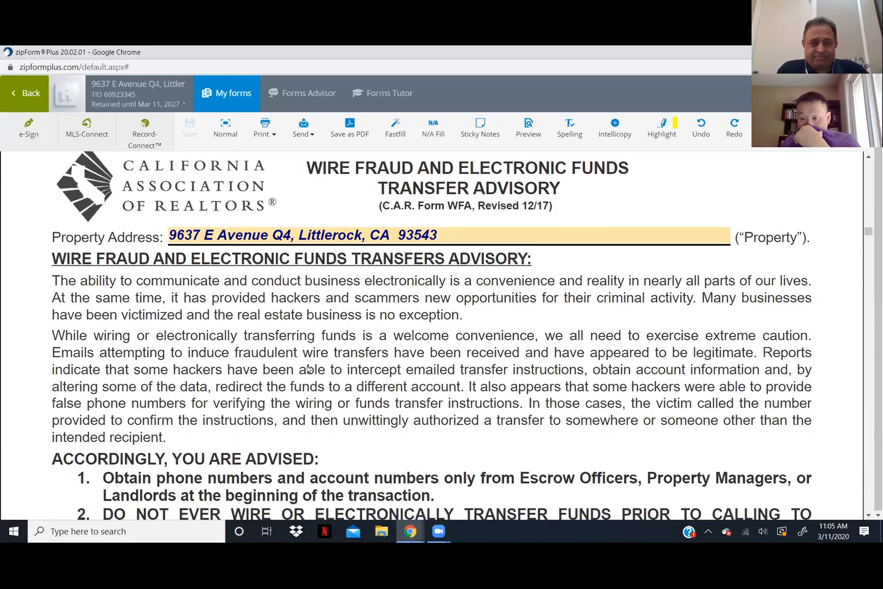
scroll(308, 366, down, 2)
scroll(307, 366, down, 2)
scroll(308, 366, up, 2)
scroll(307, 366, down, 5)
scroll(308, 366, down, 7)
scroll(308, 367, down, 3)
scroll(307, 366, down, 7)
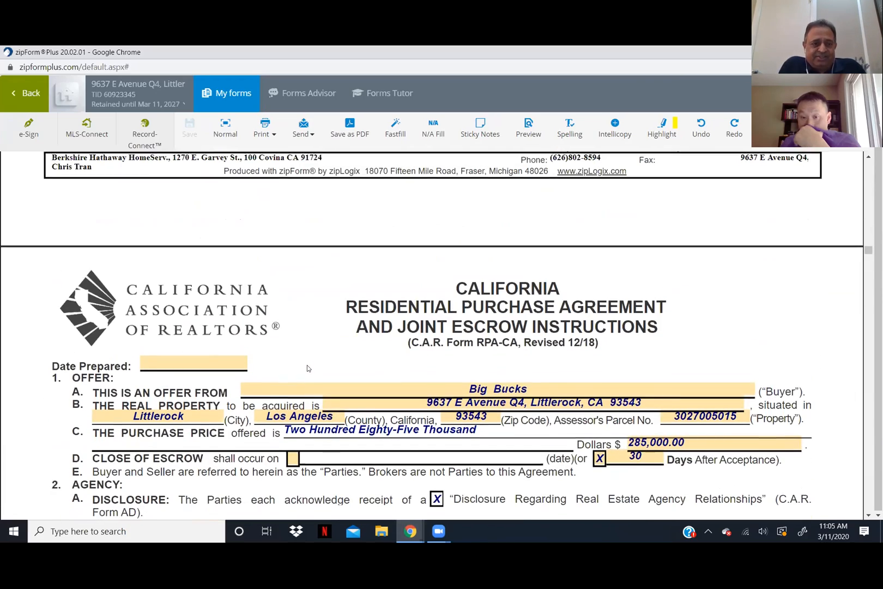
scroll(307, 367, down, 3)
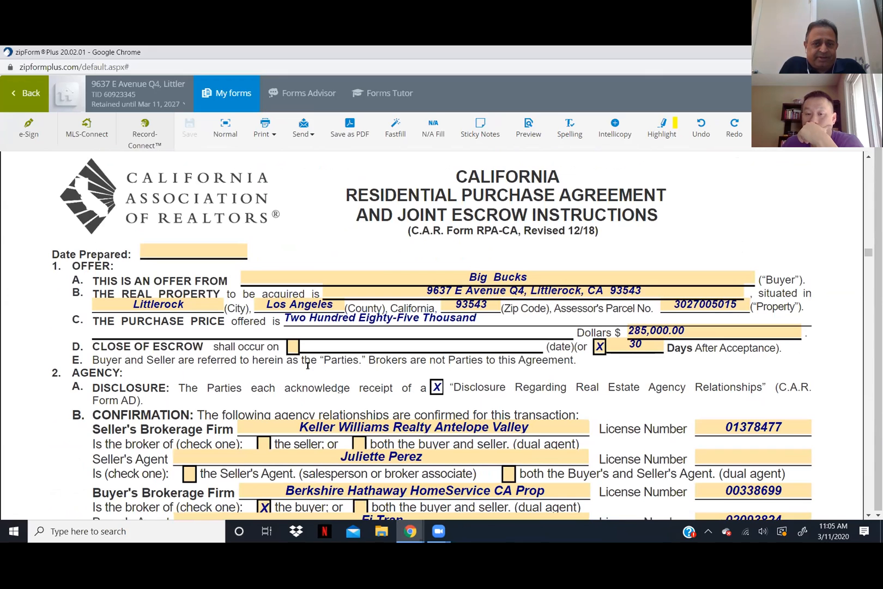
scroll(307, 366, down, 1)
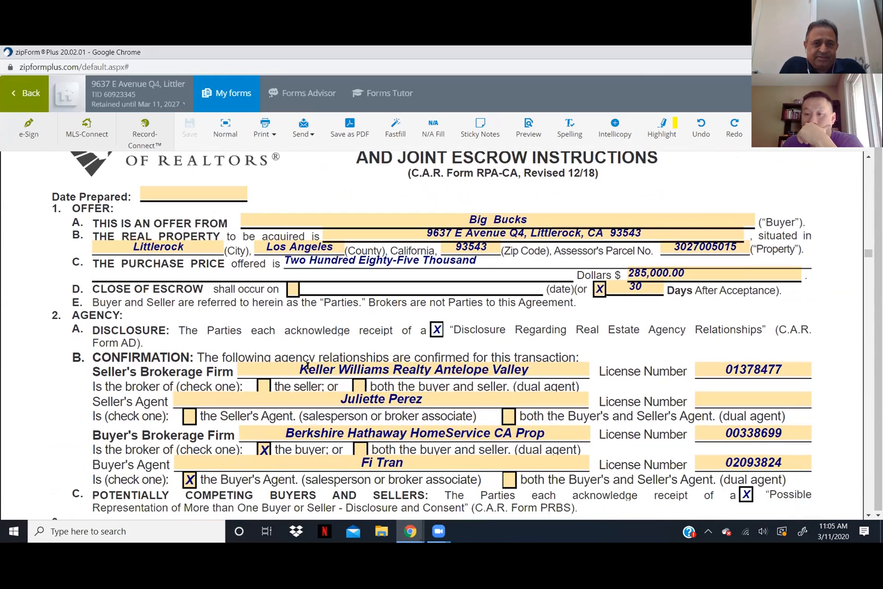
scroll(307, 366, up, 3)
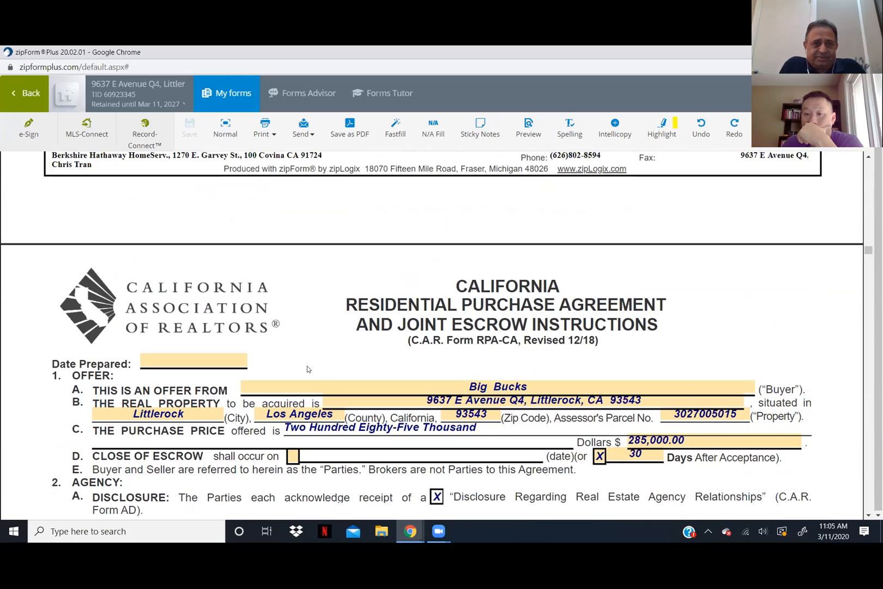
click(164, 364)
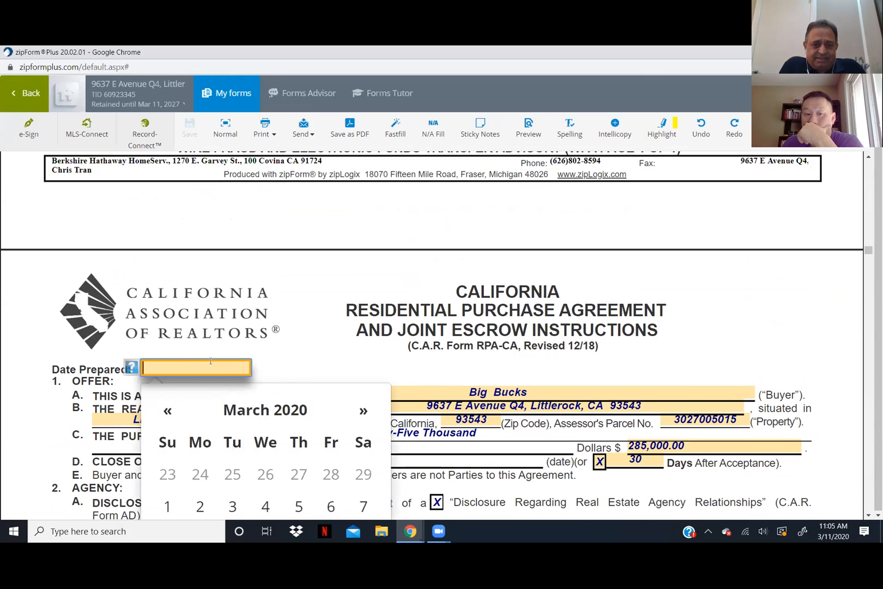
scroll(266, 421, down, 2)
click(270, 421)
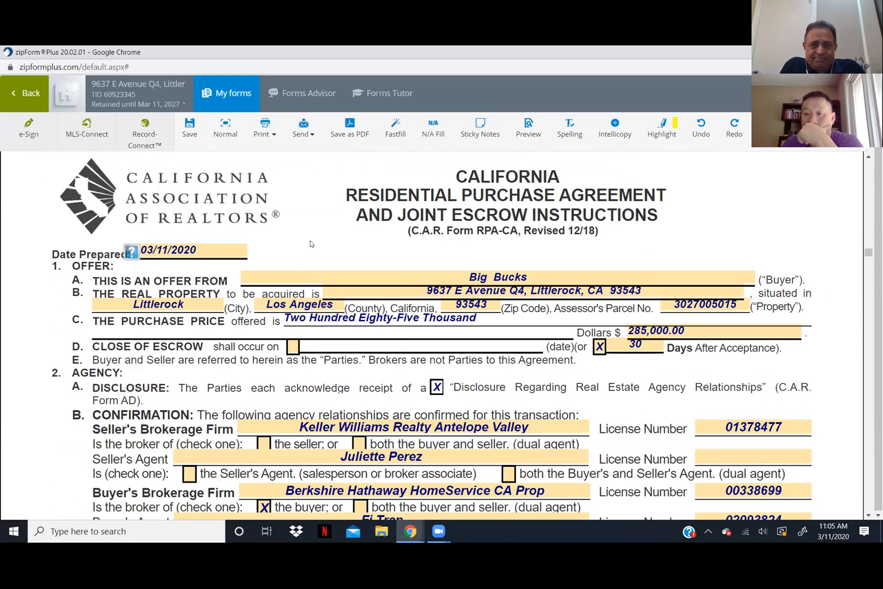
scroll(311, 244, down, 2)
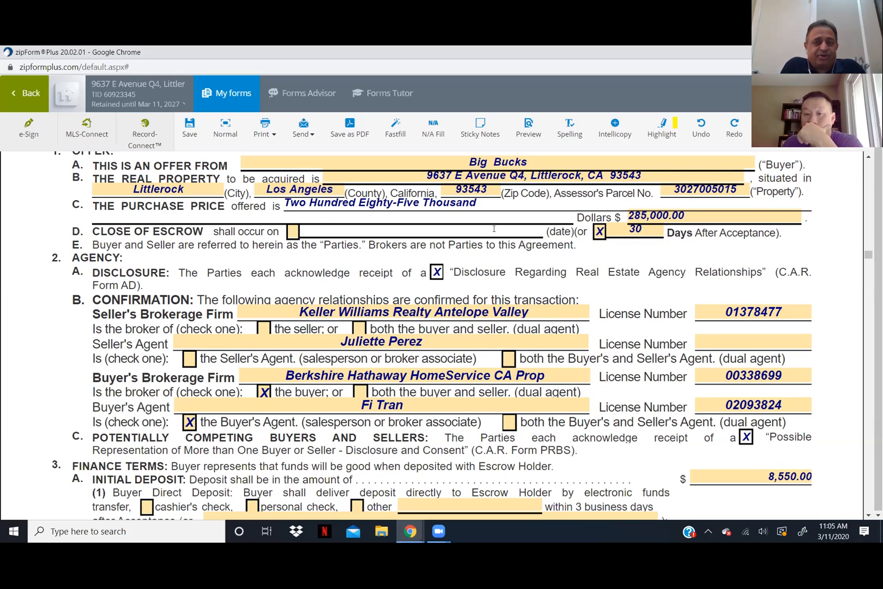
click(655, 235)
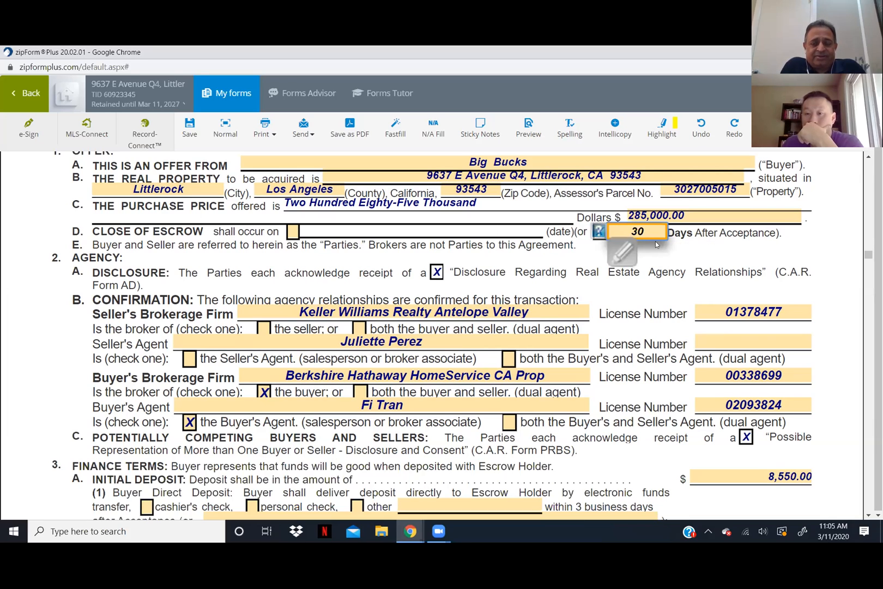
- Change the close of escrow from 30 to 25 days after acceptance
key(BackSpace)
text(25)
key(BackSpace)
key(BackSpace)
key(BackSpace)
text(25)
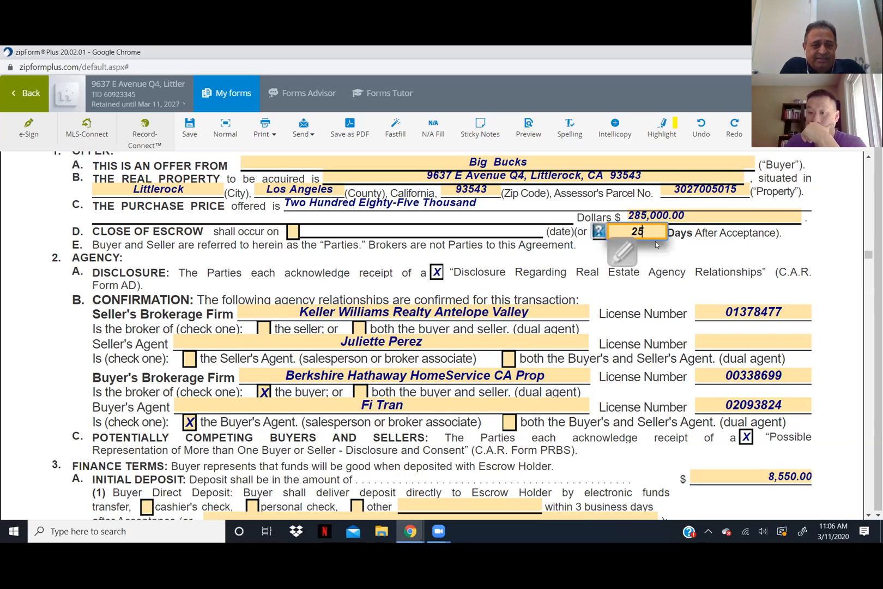
key(Tab)
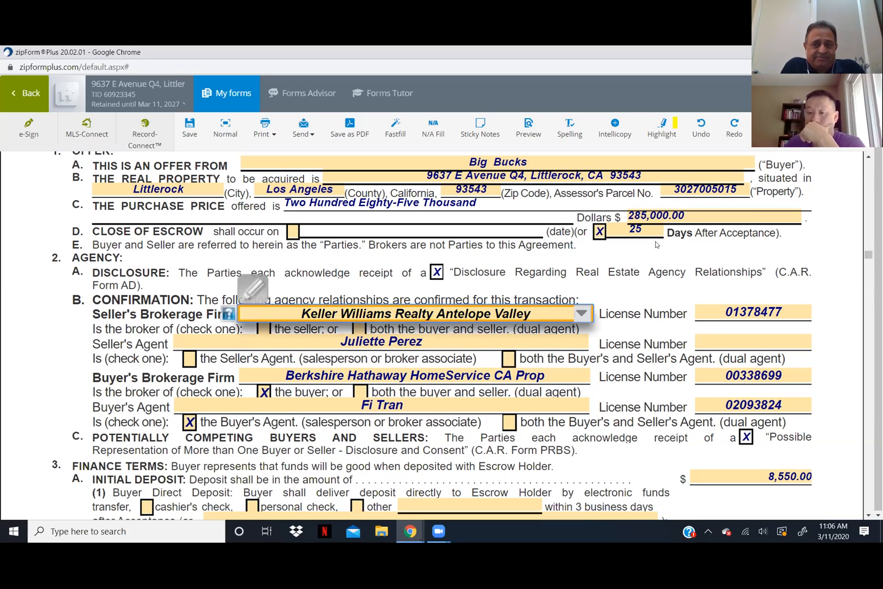
- Check 'the seller' under Seller's Brokerage Firm so the broker and agent represent the seller
click(620, 266)
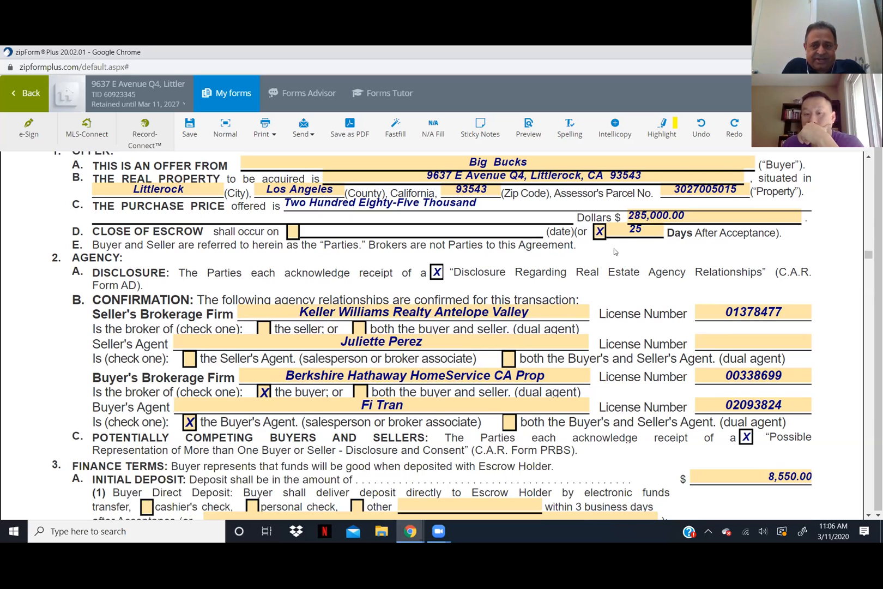
click(264, 329)
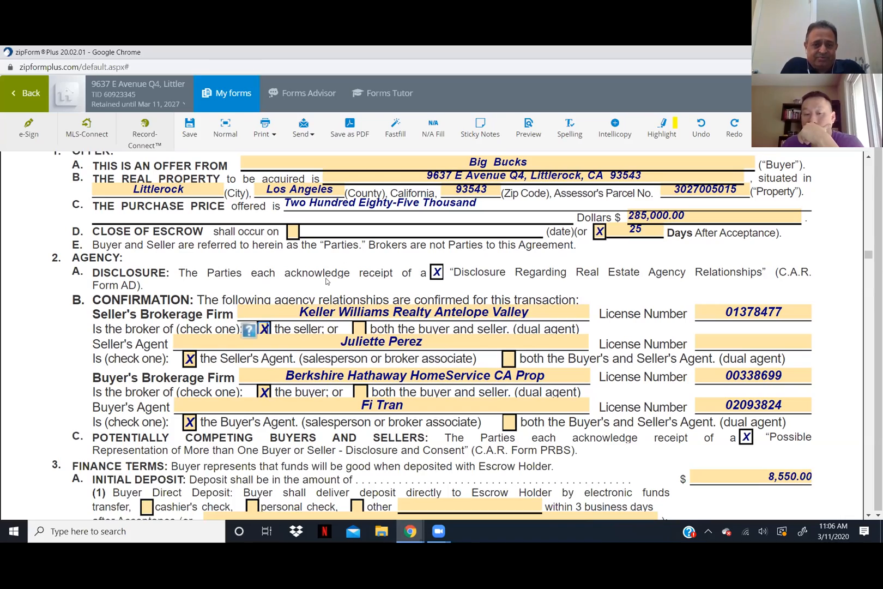
scroll(326, 282, down, 10)
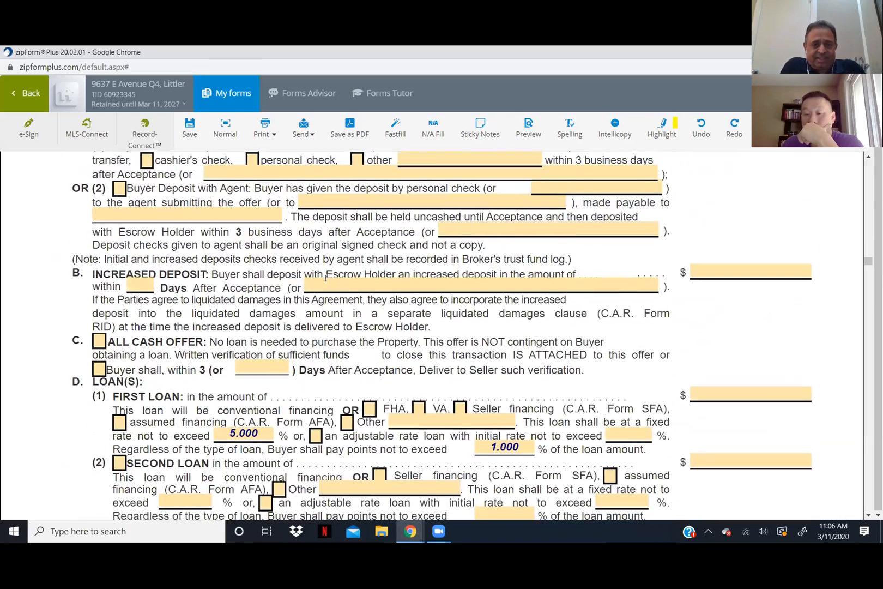
scroll(326, 278, down, 5)
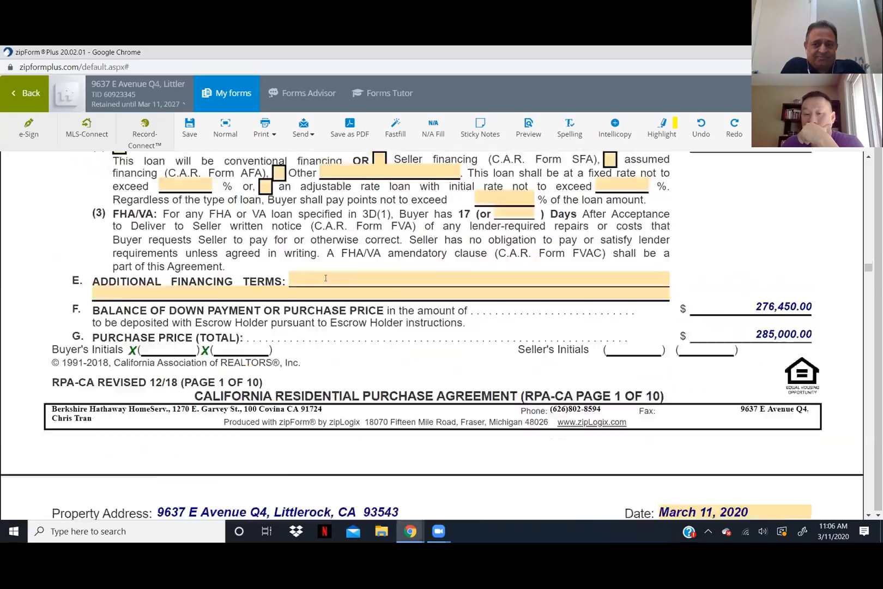
scroll(326, 280, down, 3)
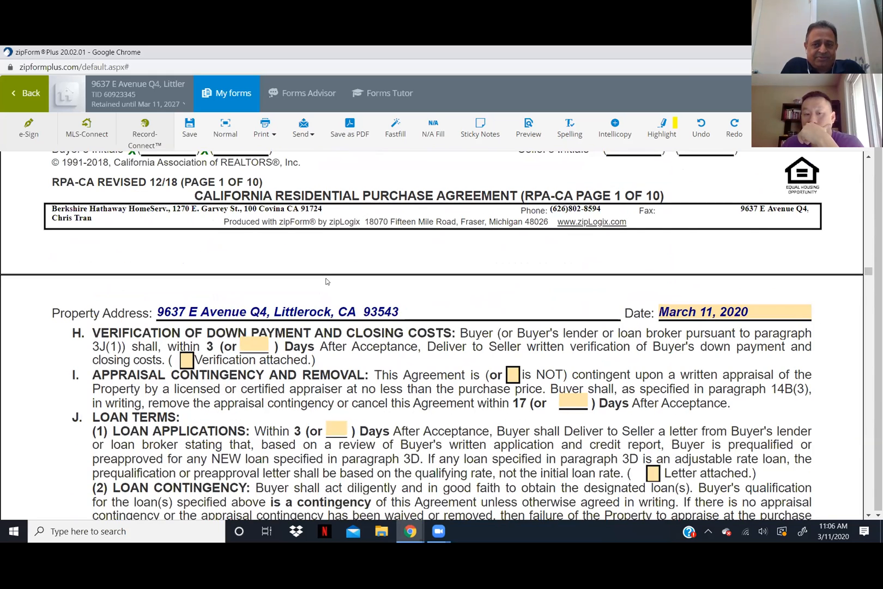
scroll(326, 281, up, 3)
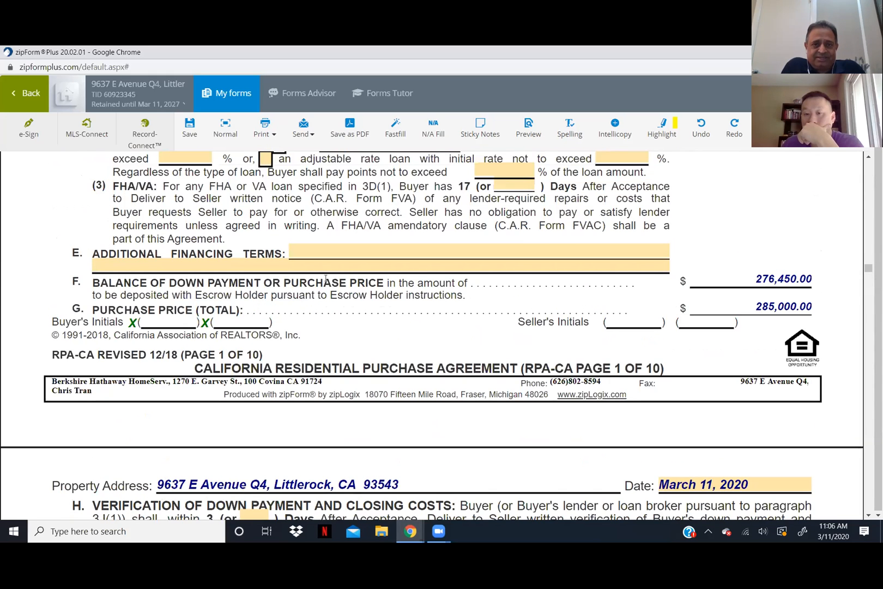
scroll(326, 279, up, 2)
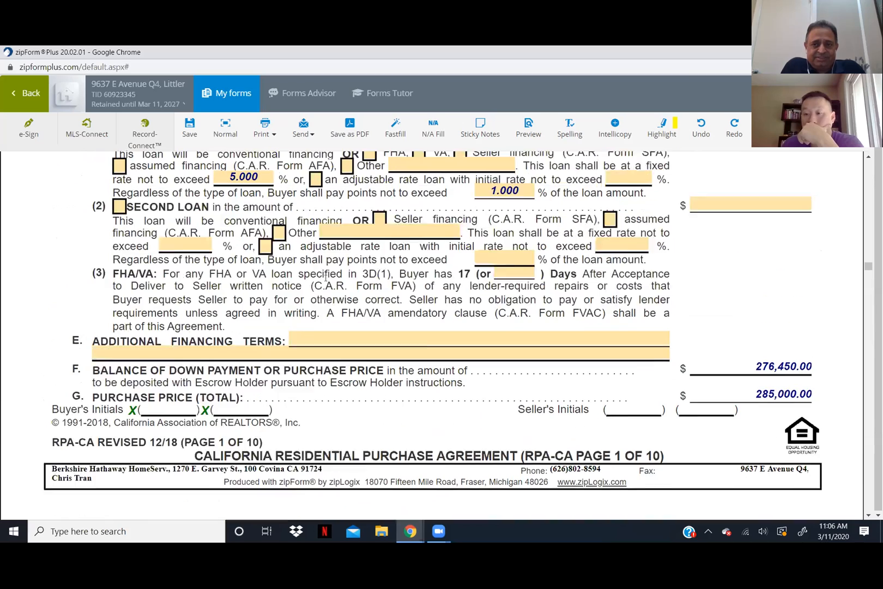
scroll(327, 281, up, 4)
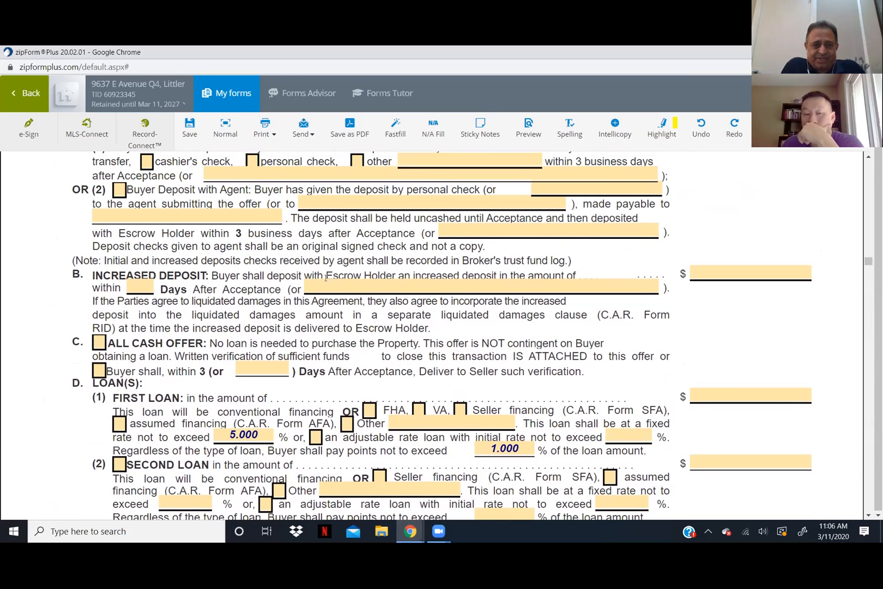
scroll(326, 278, up, 2)
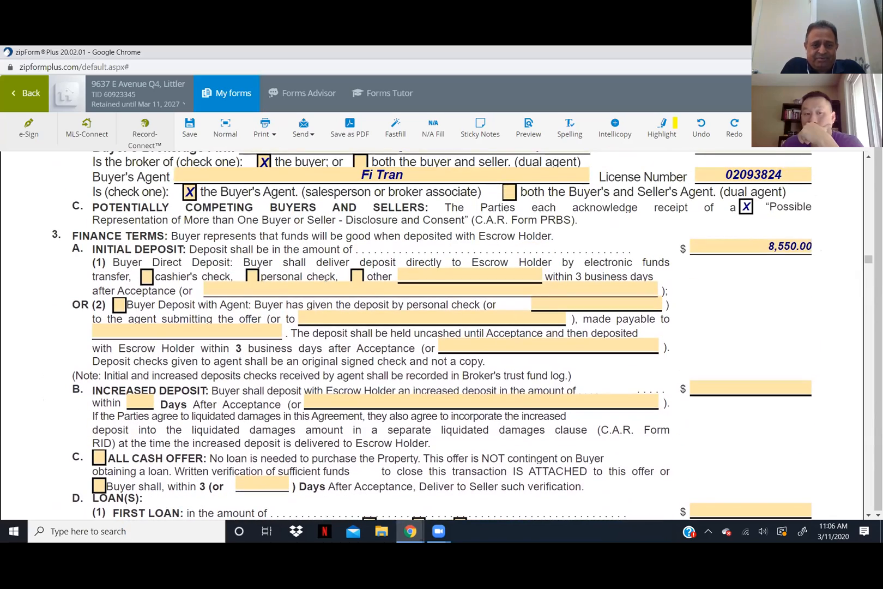
- Enter 200,000.00 as the 3D first loan, leaving a 76,450.00 down payment balance
scroll(326, 278, down, 2)
scroll(364, 307, up, 2)
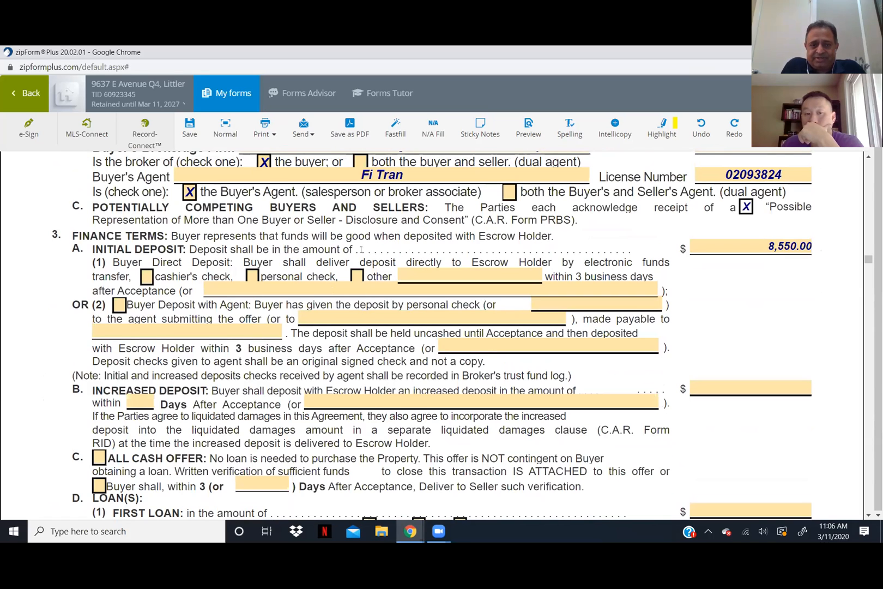
scroll(147, 355, down, 3)
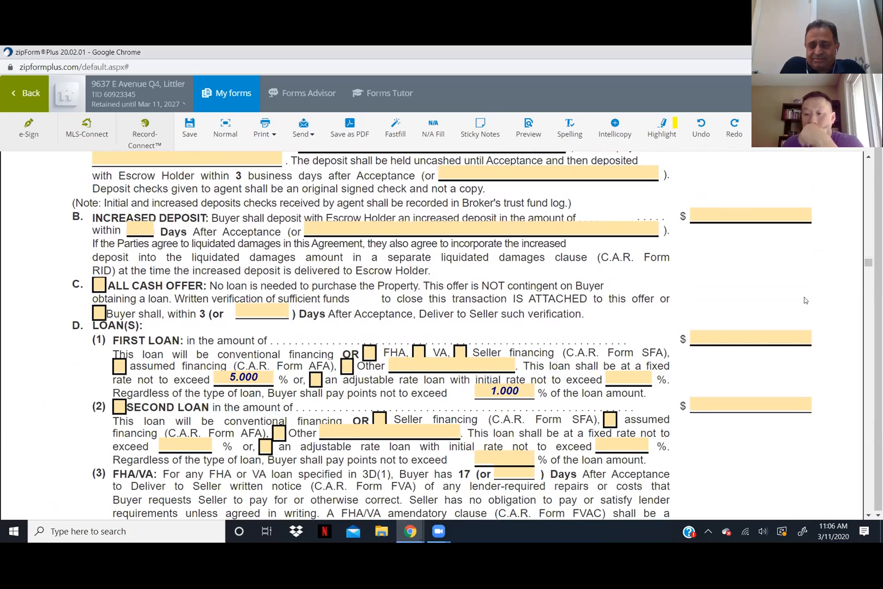
click(738, 336)
text(200000)
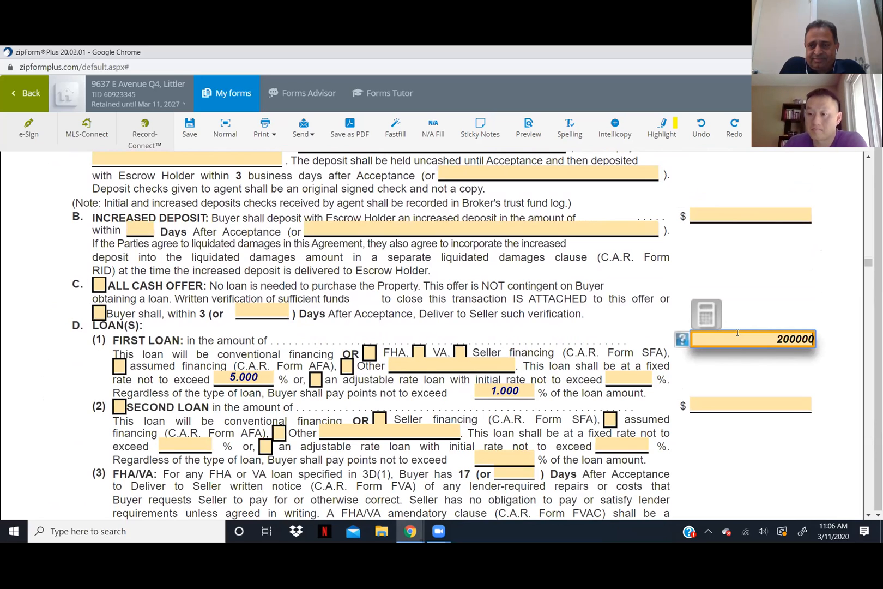
click(760, 376)
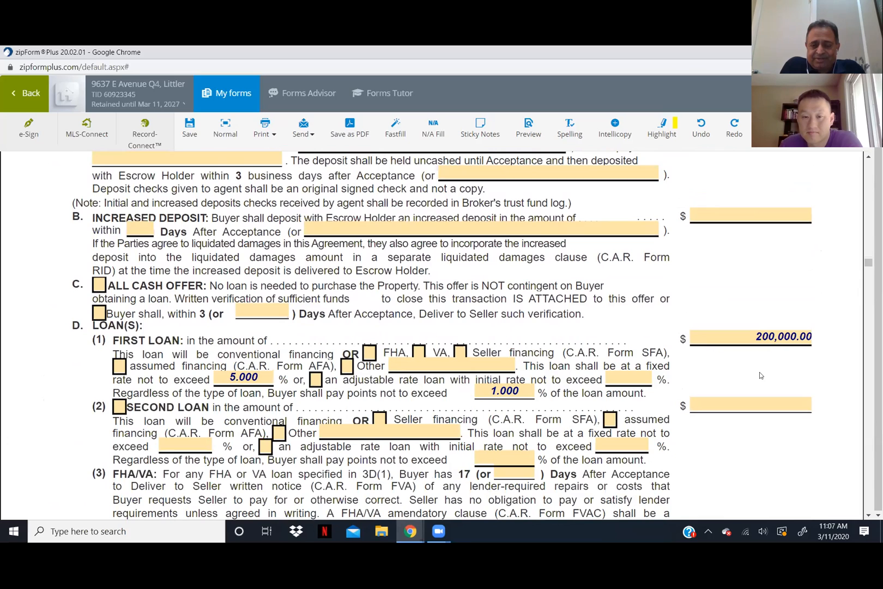
scroll(759, 375, down, 2)
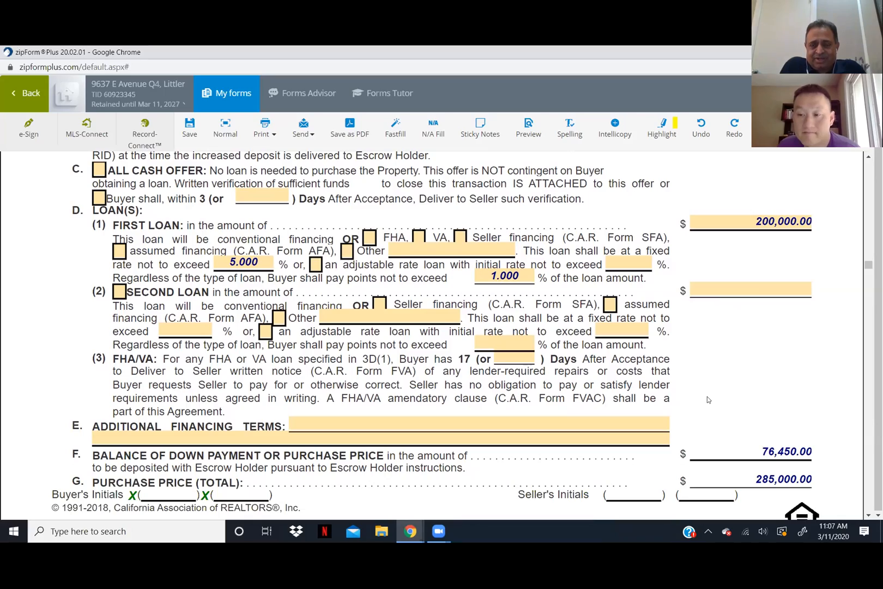
- Review the completed purchase agreement, save it, and return to the Documents page
scroll(707, 396, up, 6)
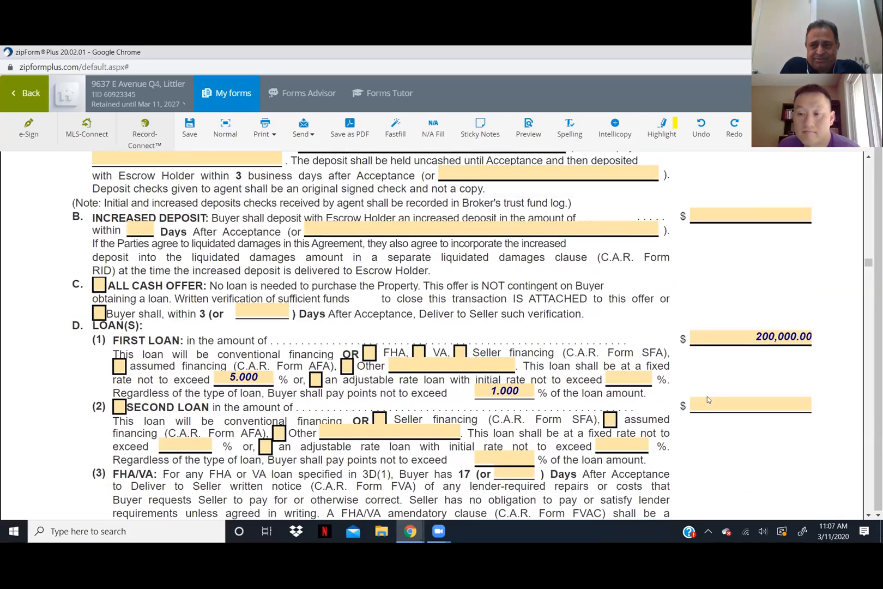
scroll(706, 397, up, 5)
scroll(706, 397, down, 2)
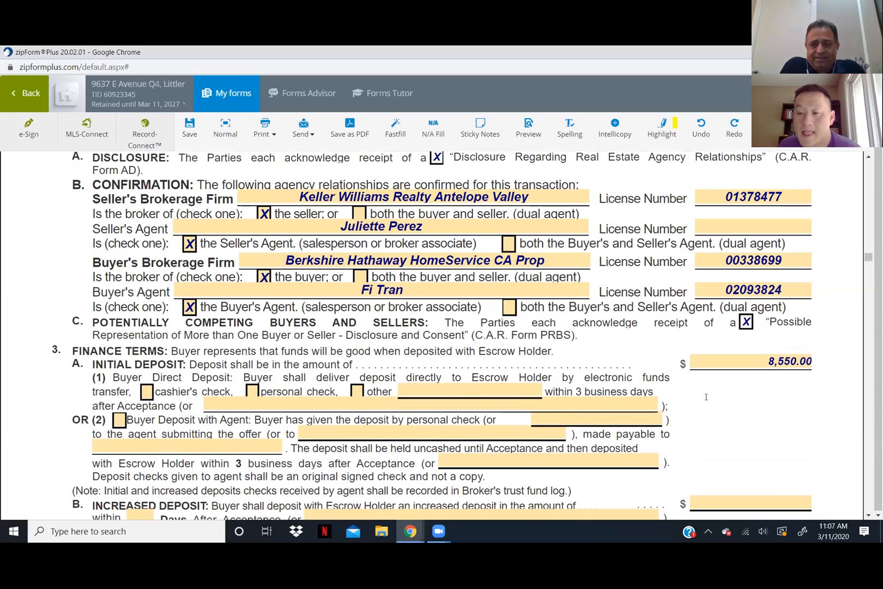
scroll(706, 397, down, 1)
scroll(707, 398, down, 4)
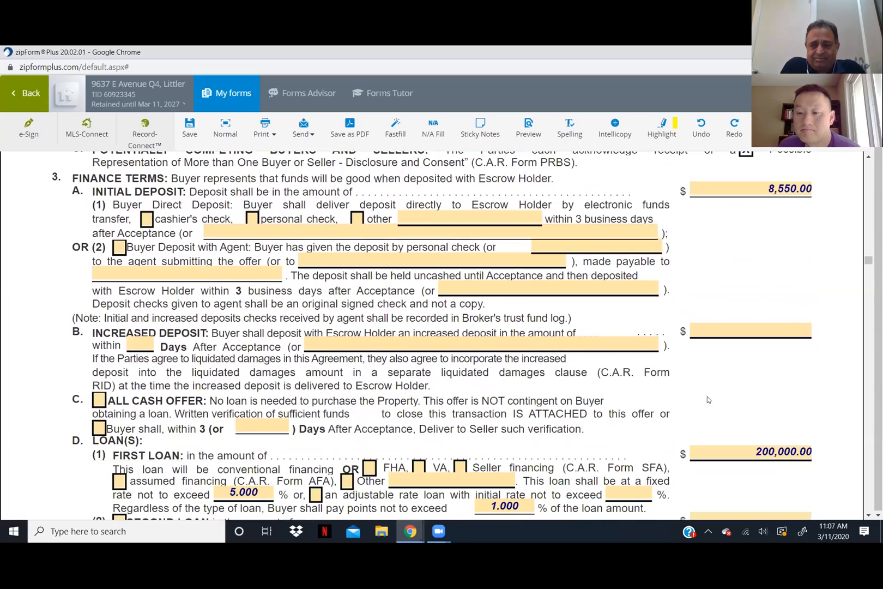
scroll(707, 399, down, 3)
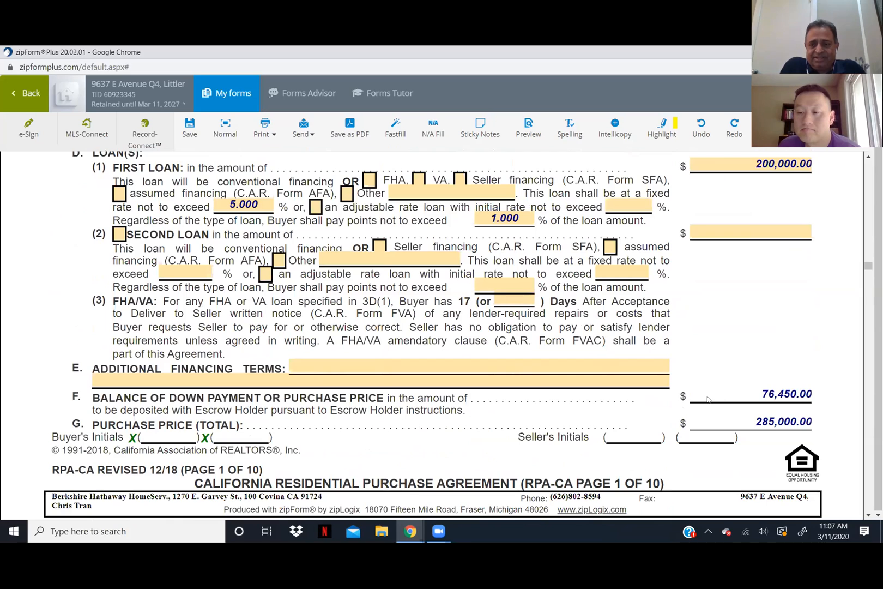
scroll(717, 373, up, 1)
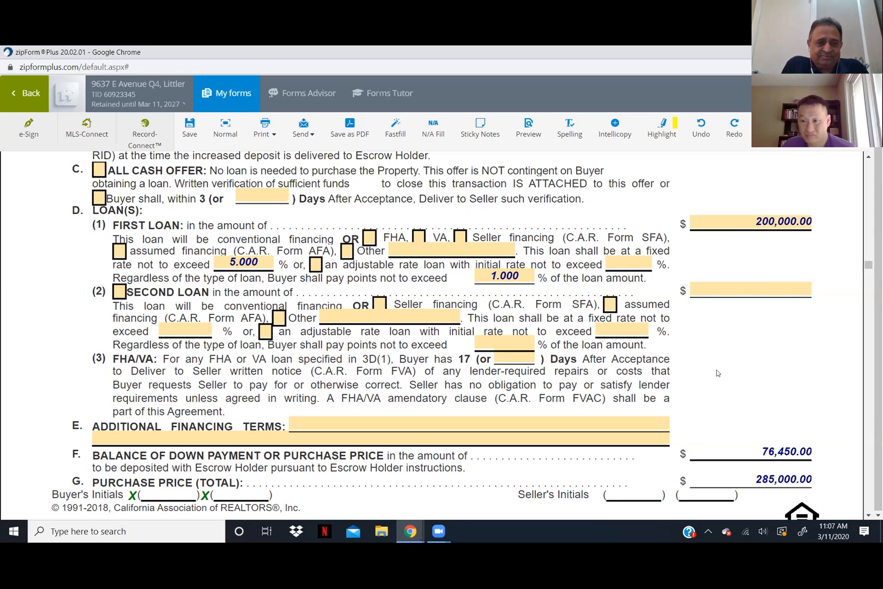
scroll(717, 370, down, 2)
scroll(718, 373, down, 3)
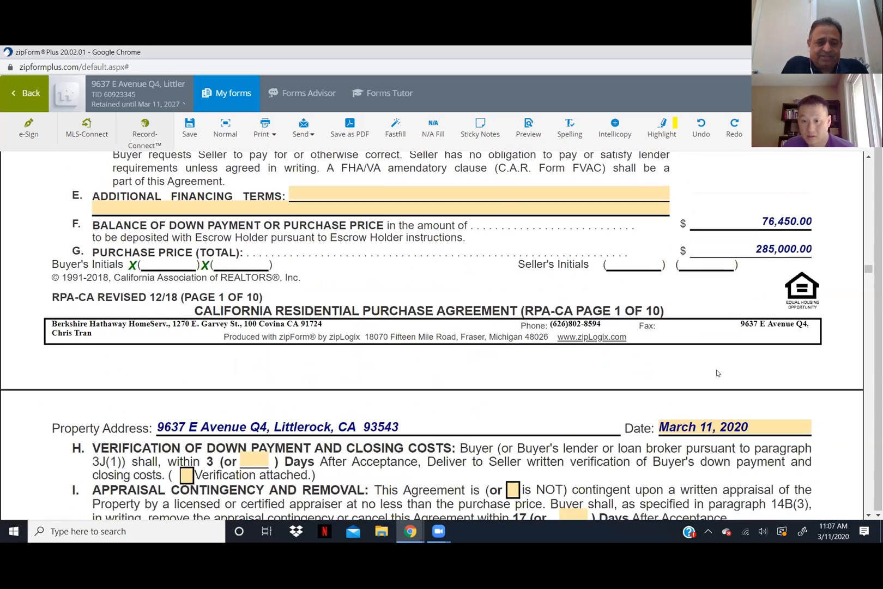
scroll(718, 372, down, 2)
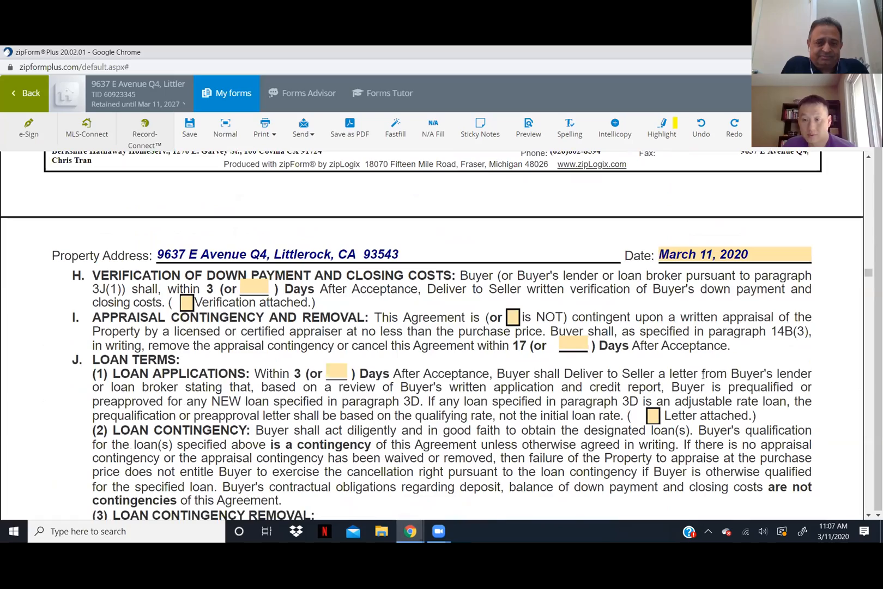
scroll(519, 367, down, 4)
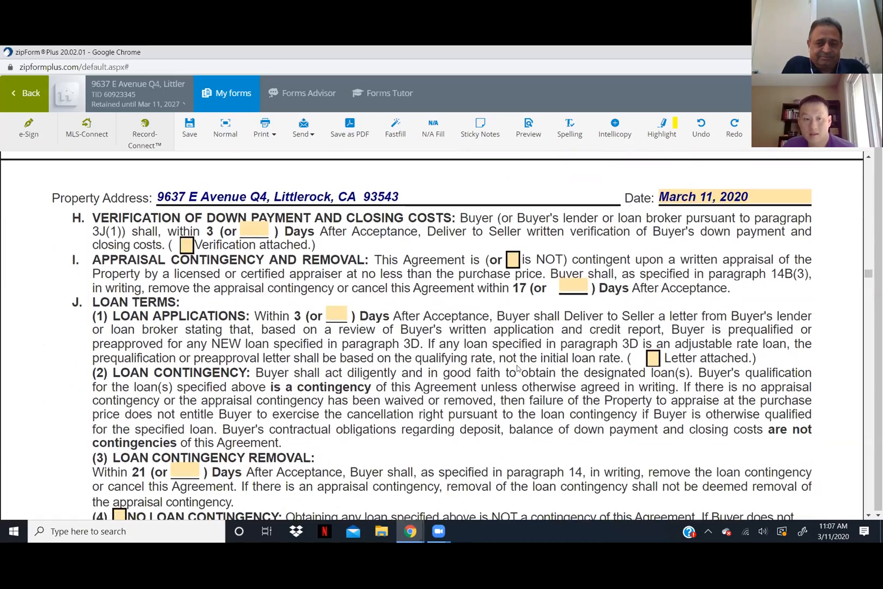
scroll(519, 363, down, 5)
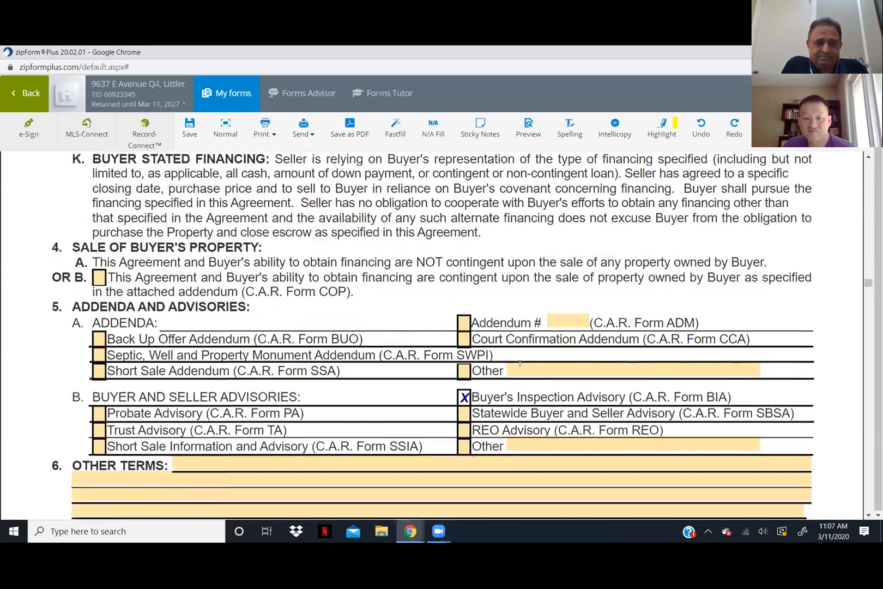
scroll(519, 364, down, 6)
scroll(524, 389, down, 2)
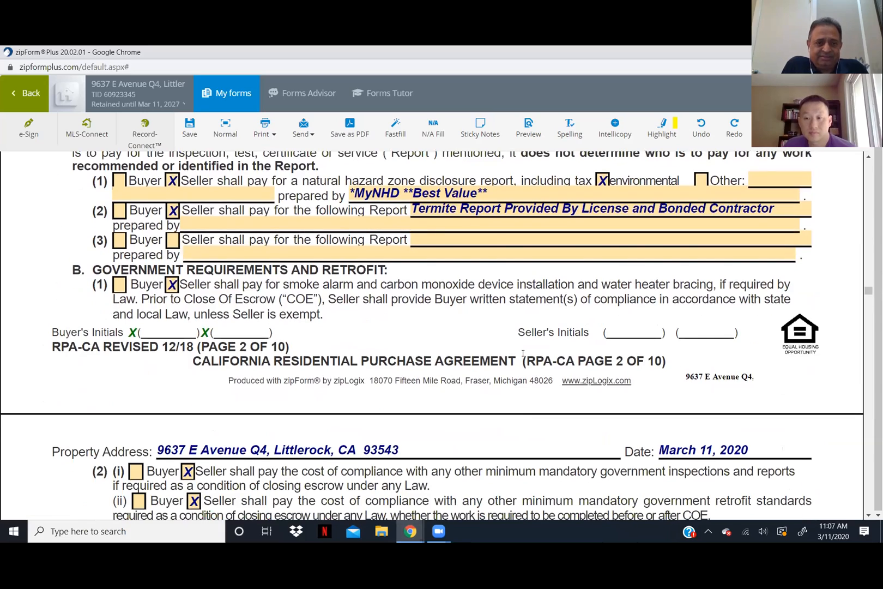
scroll(524, 354, down, 1)
scroll(525, 357, up, 1)
scroll(524, 357, down, 3)
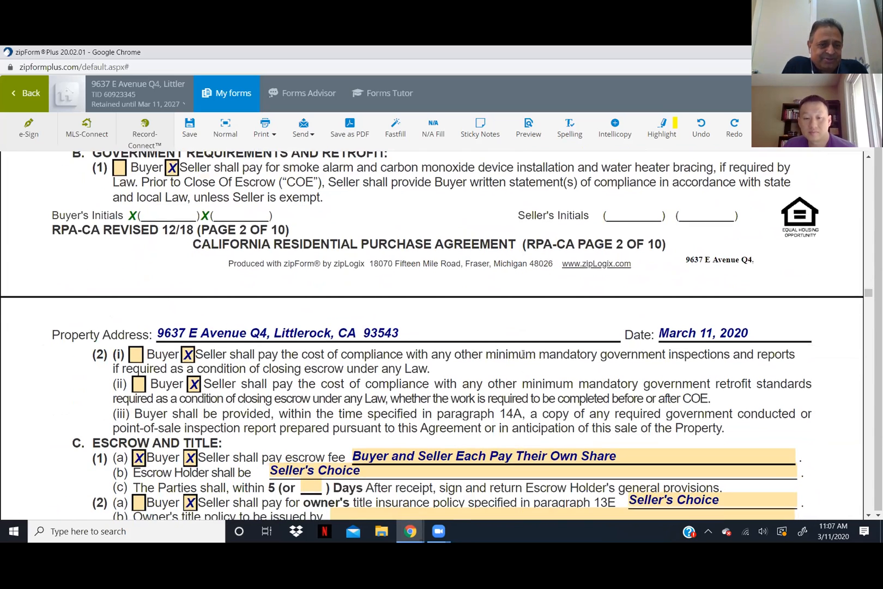
scroll(524, 355, down, 1)
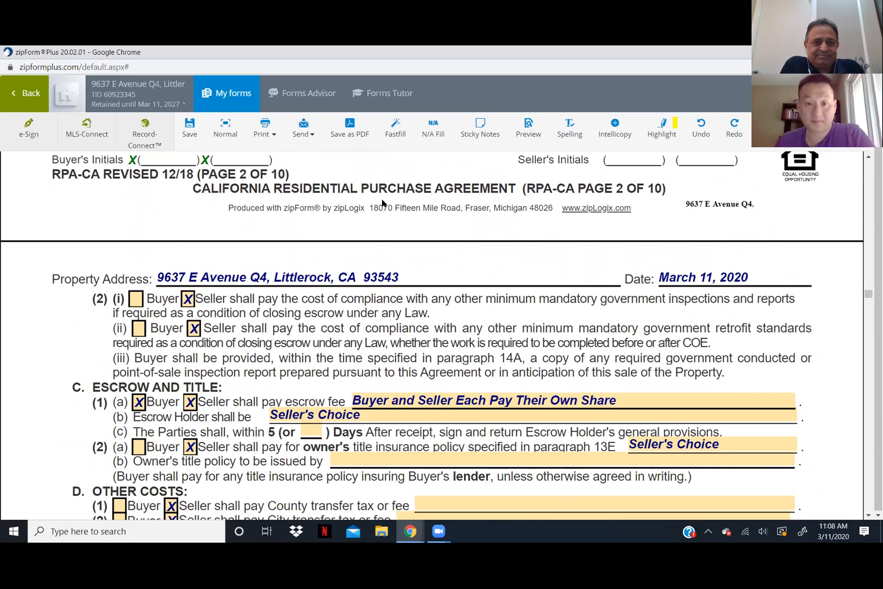
click(190, 131)
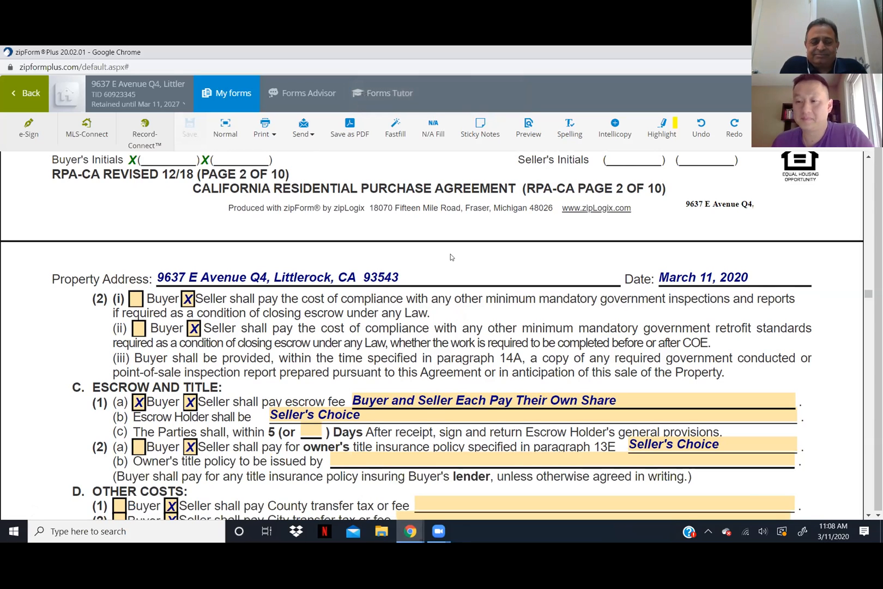
click(24, 94)
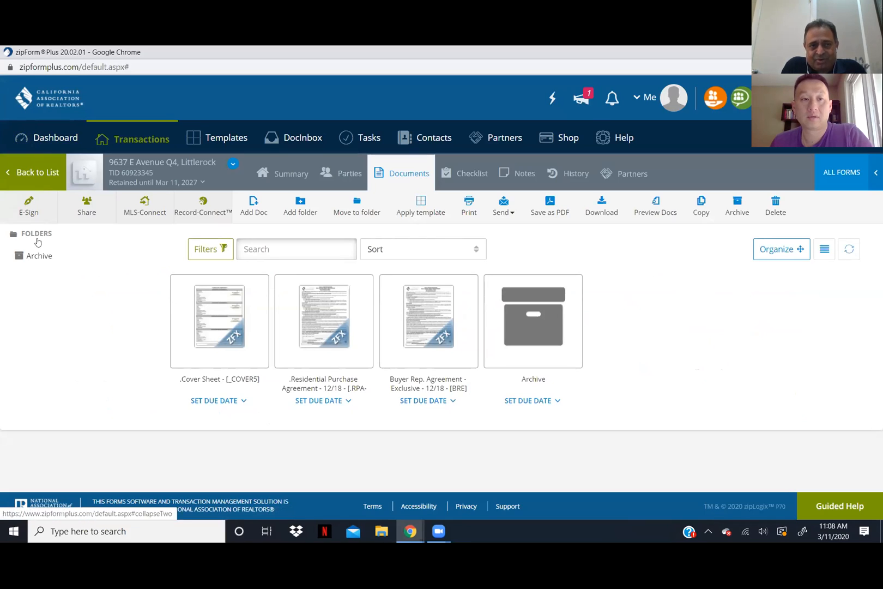
- Choose Sign from the Residential Purchase Agreement card's dropdown to create its RPA-CA packet
mouse_move(267, 313)
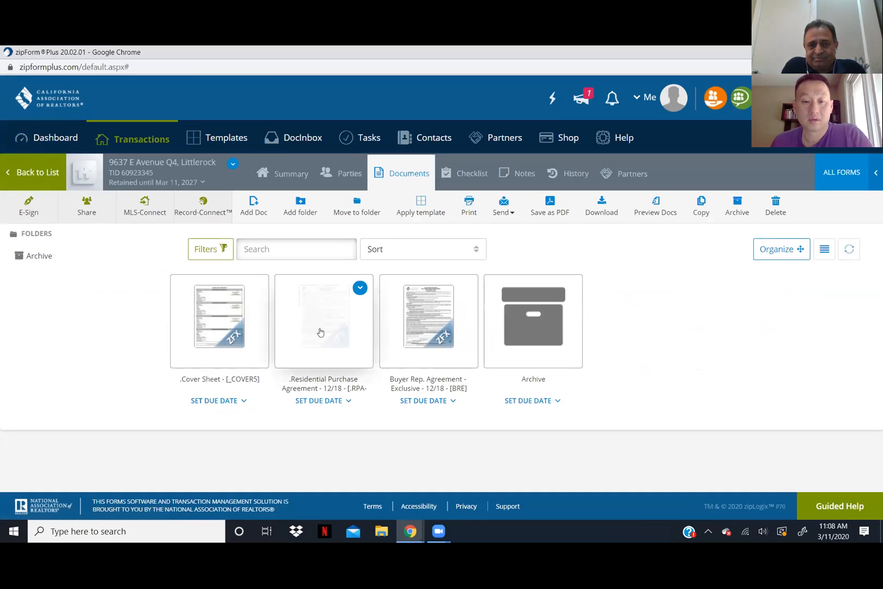
click(360, 290)
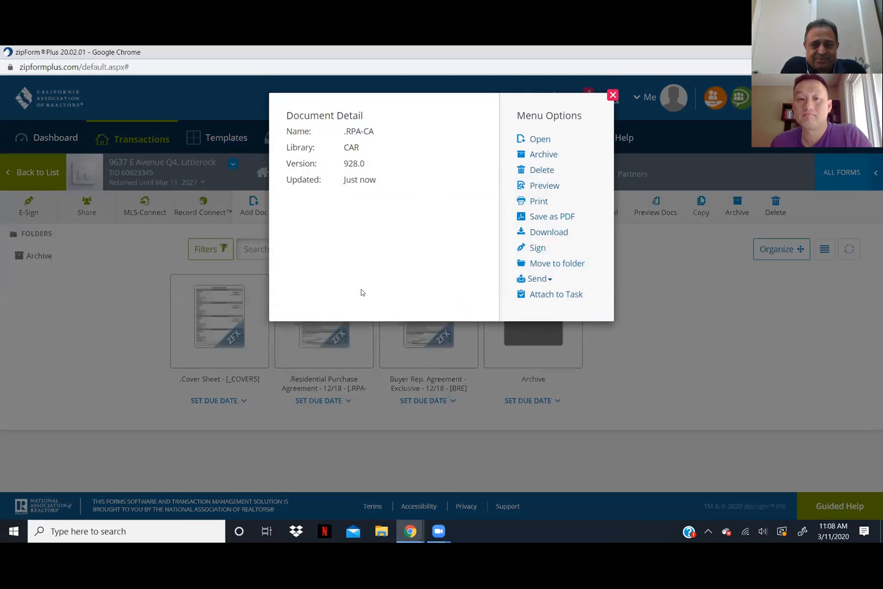
click(537, 248)
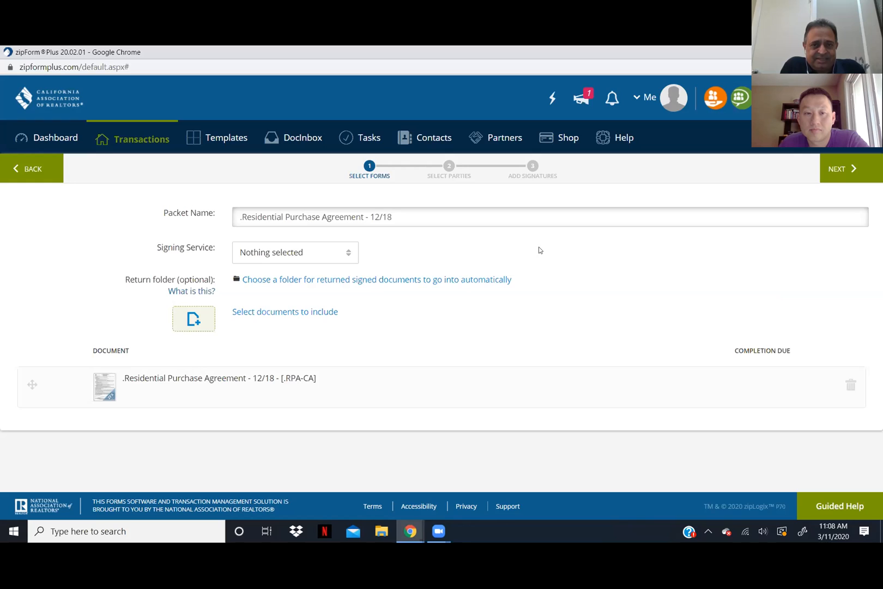
- Select zipLogix Digital Ink as signing service and add the Buyer Rep. Agreement to the packet
click(349, 257)
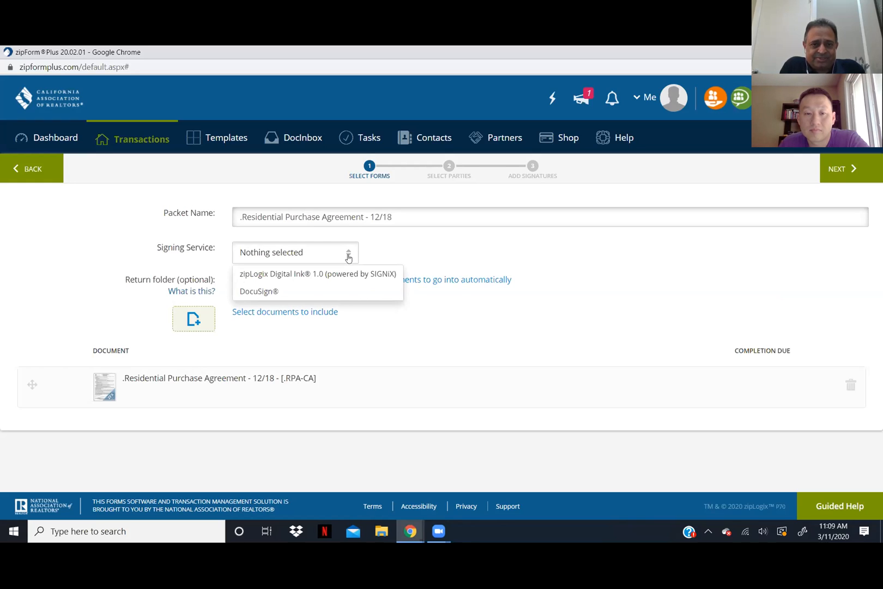
click(293, 275)
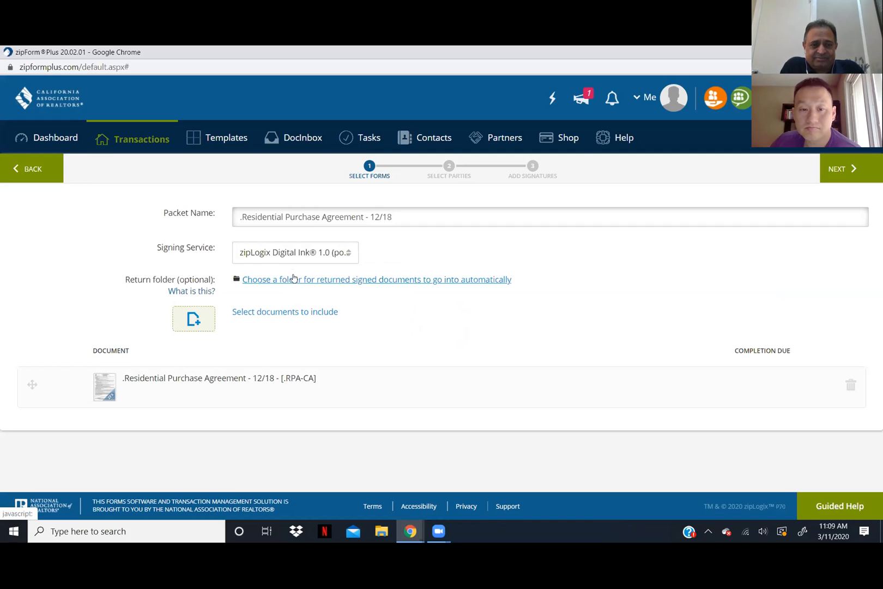
click(195, 316)
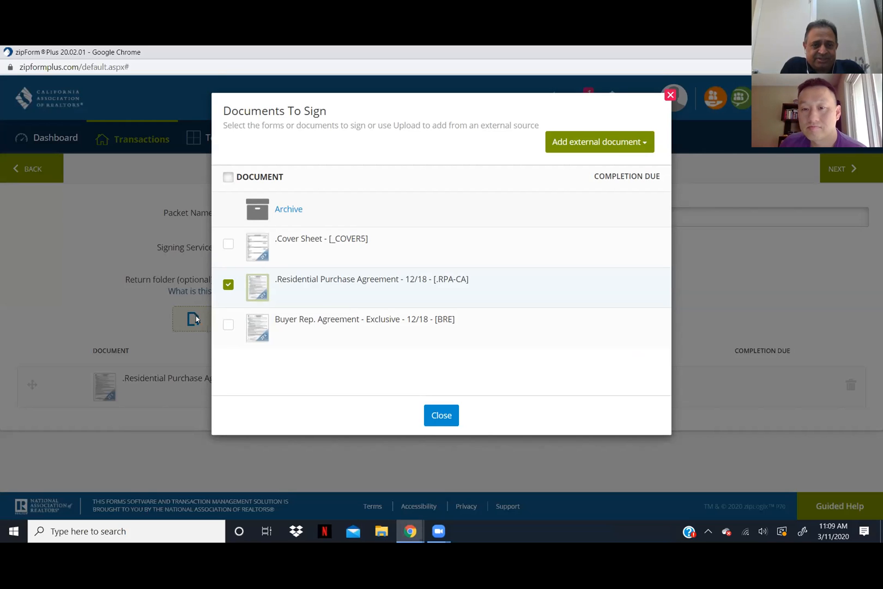
click(228, 325)
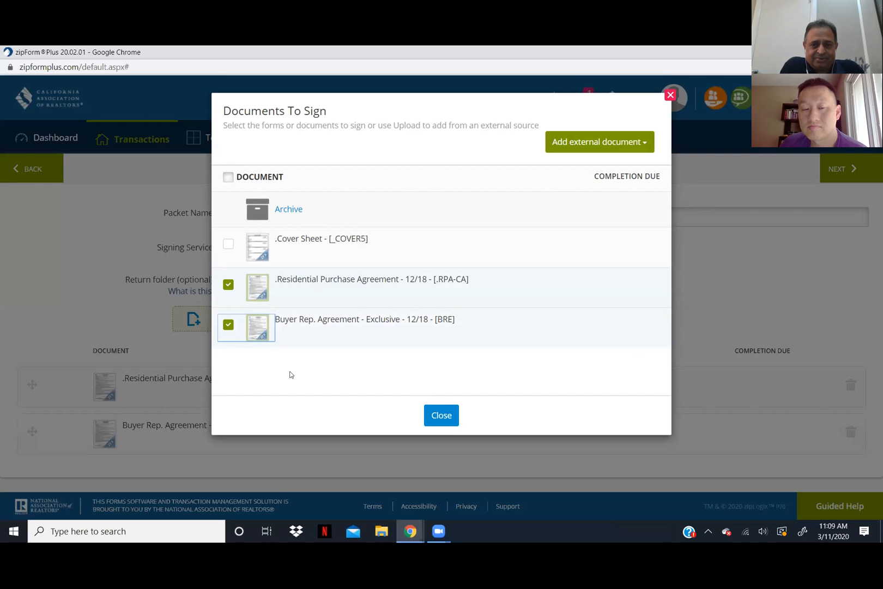
click(448, 417)
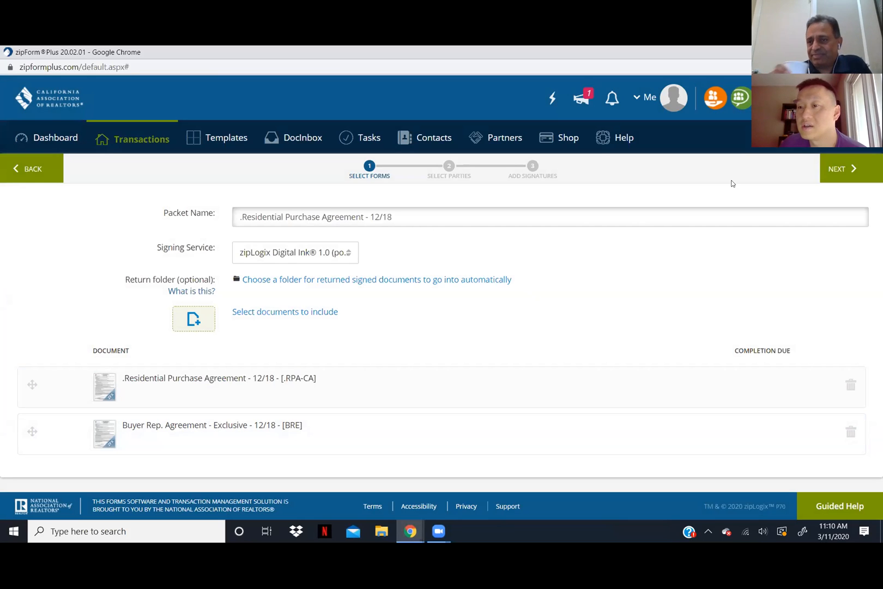
click(839, 169)
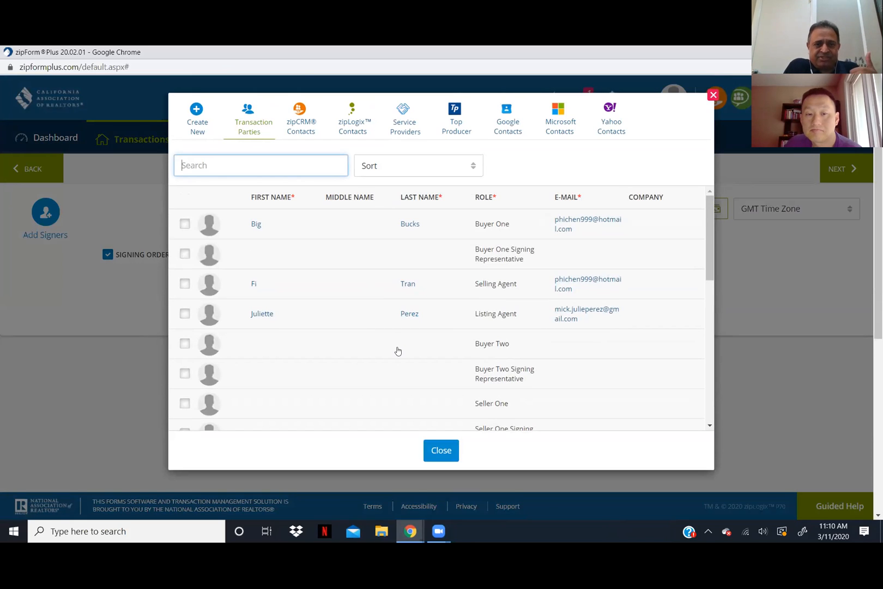
- Check Buyer One and the Selling Agent as signers, then uncheck the buyer to fix its details
click(184, 224)
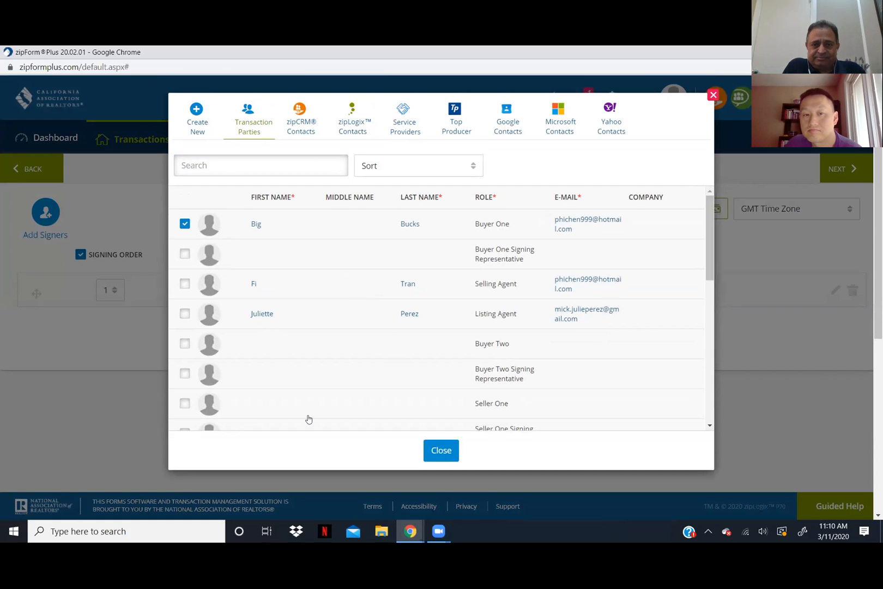
click(184, 284)
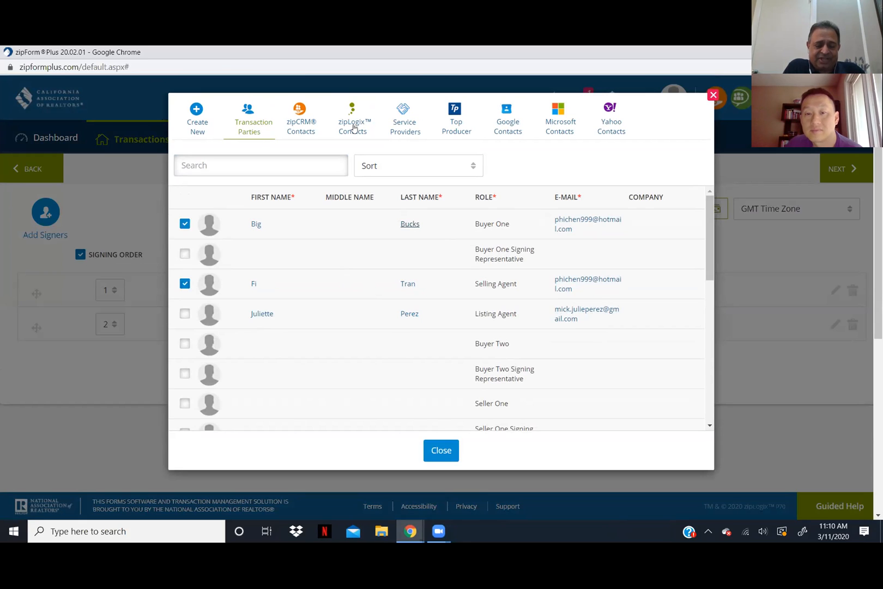
click(185, 224)
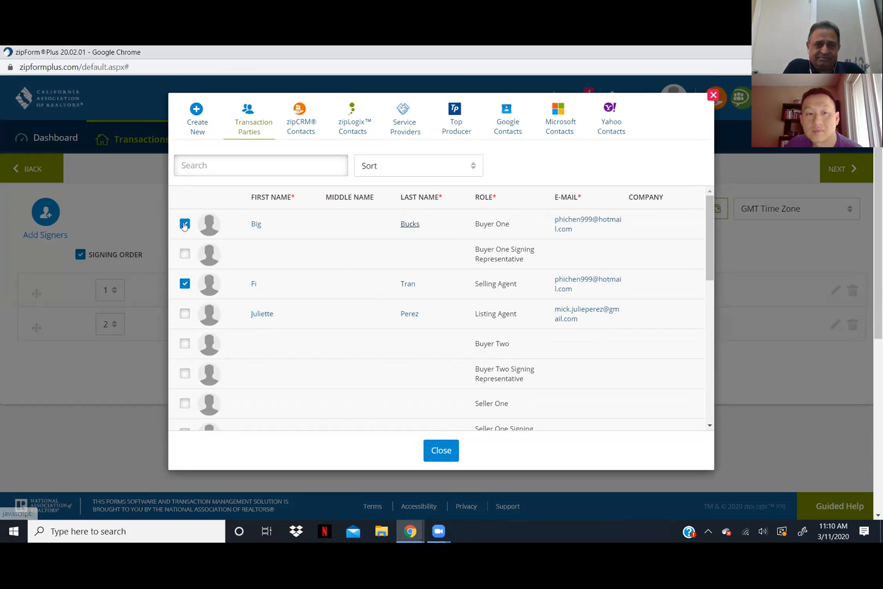
- Correct the buyer's last name, re-add the buyer as a signer, and return to the signers list
click(412, 227)
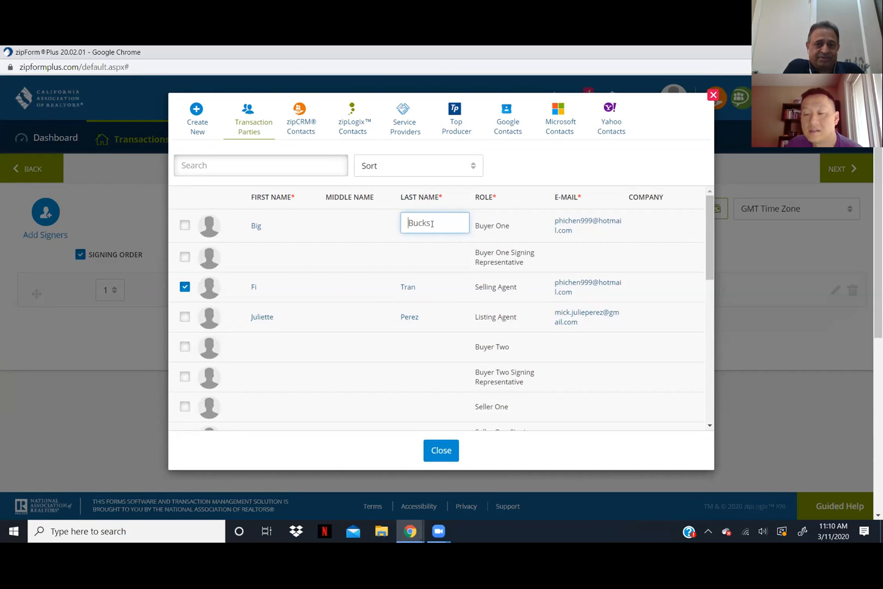
click(432, 222)
key(BackSpace)
key(BackSpace)
key(BackSpace)
key(BackSpace)
key(BackSpace)
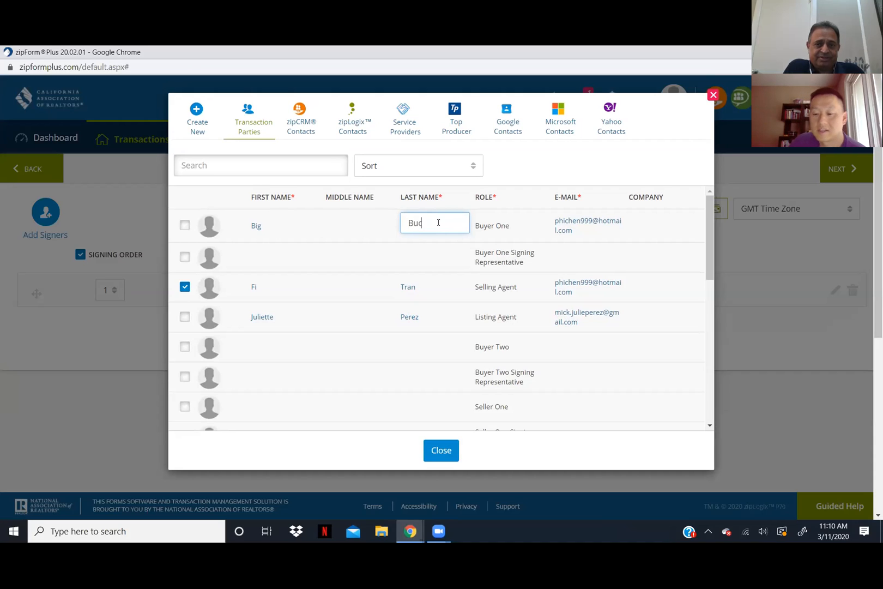
click(334, 228)
click(186, 228)
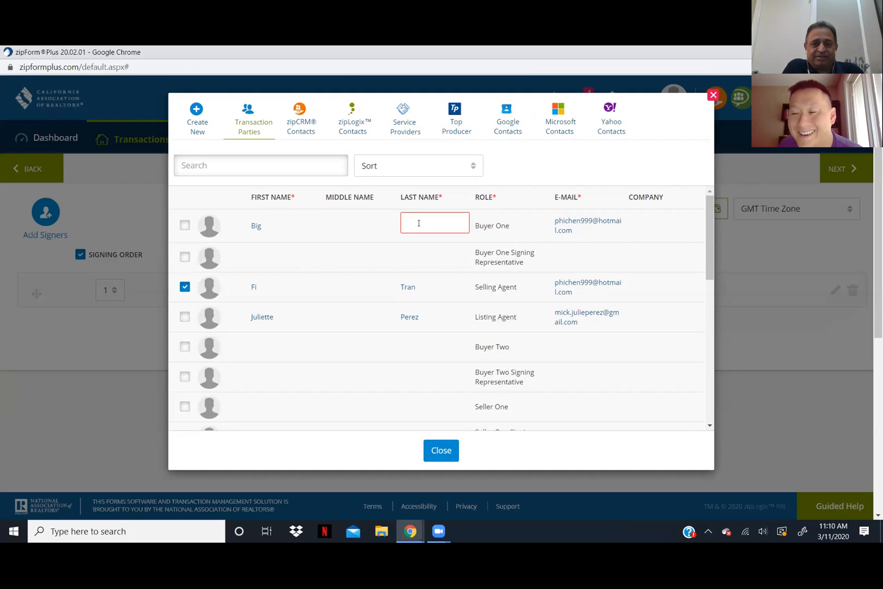
click(419, 223)
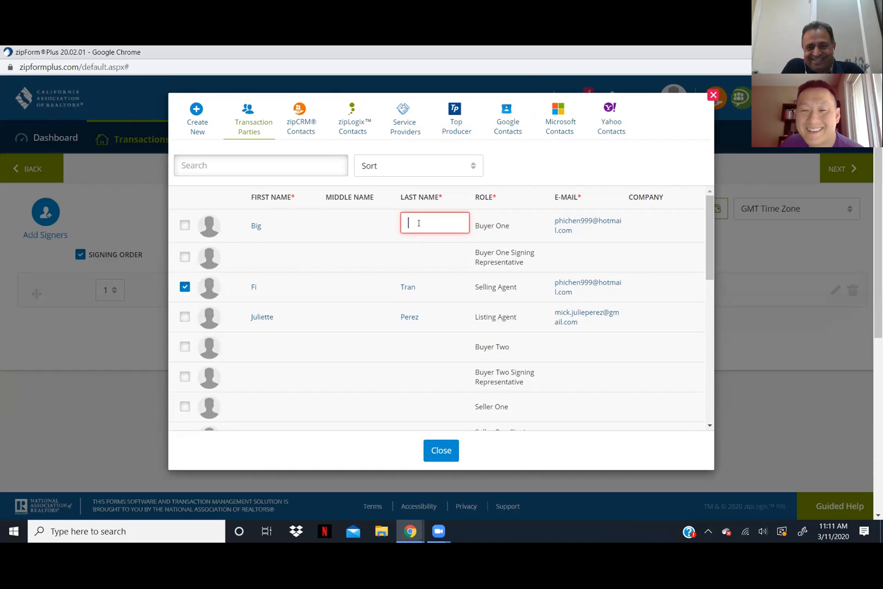
text(Bucks)
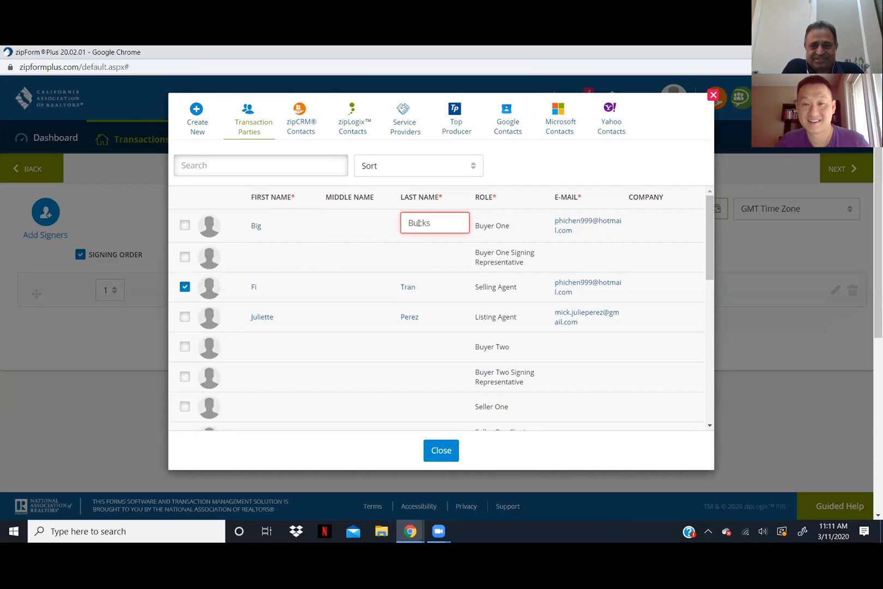
click(349, 257)
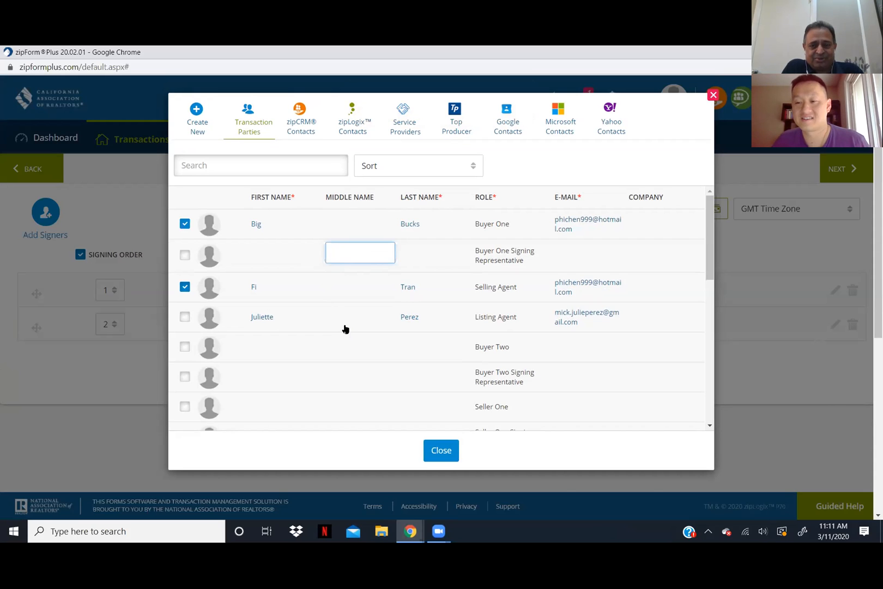
click(439, 451)
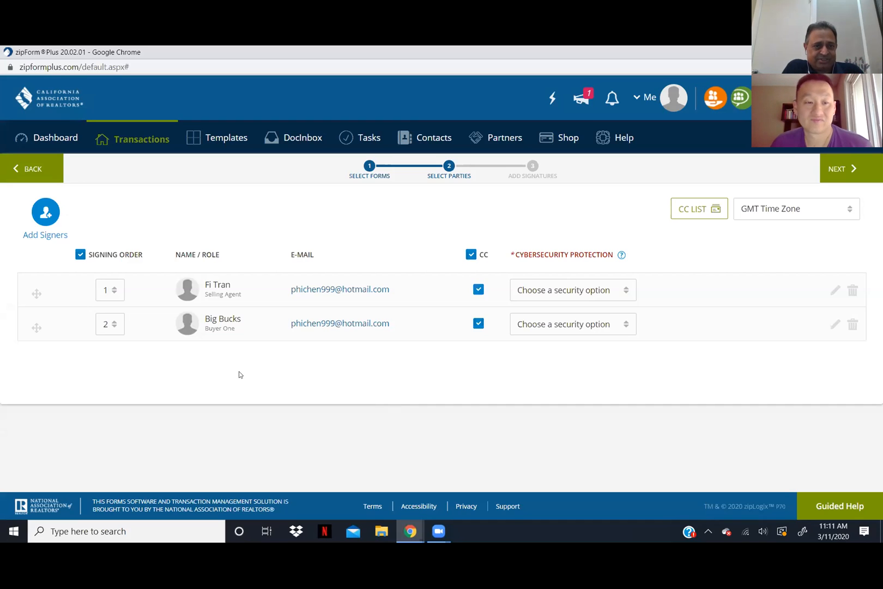
- Set the buyer second in the signing order, then turn signing order off for the packet
click(112, 325)
click(107, 346)
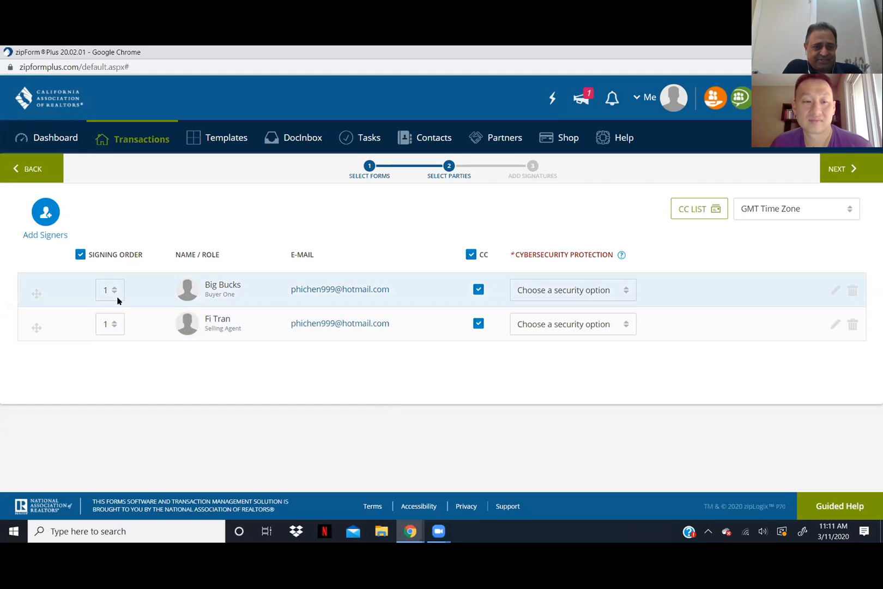
click(112, 289)
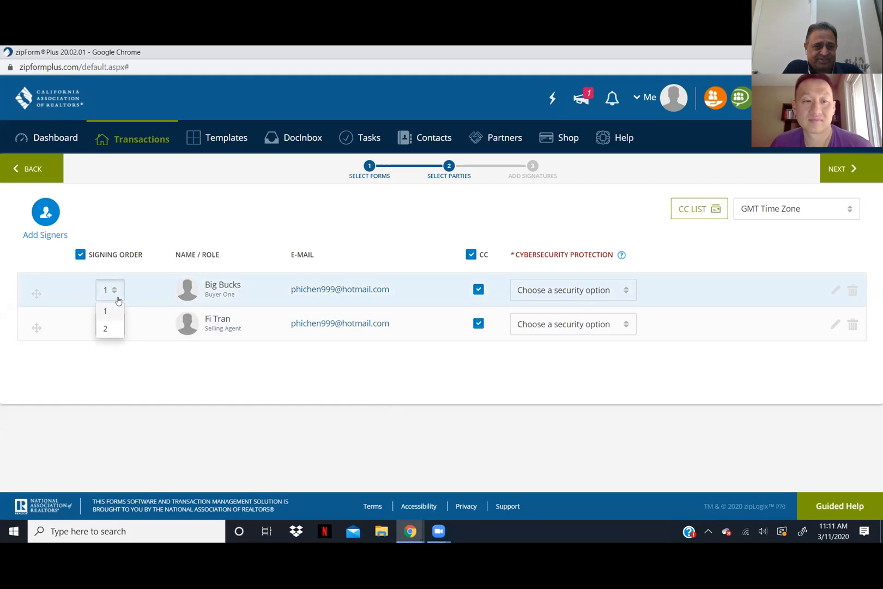
click(106, 328)
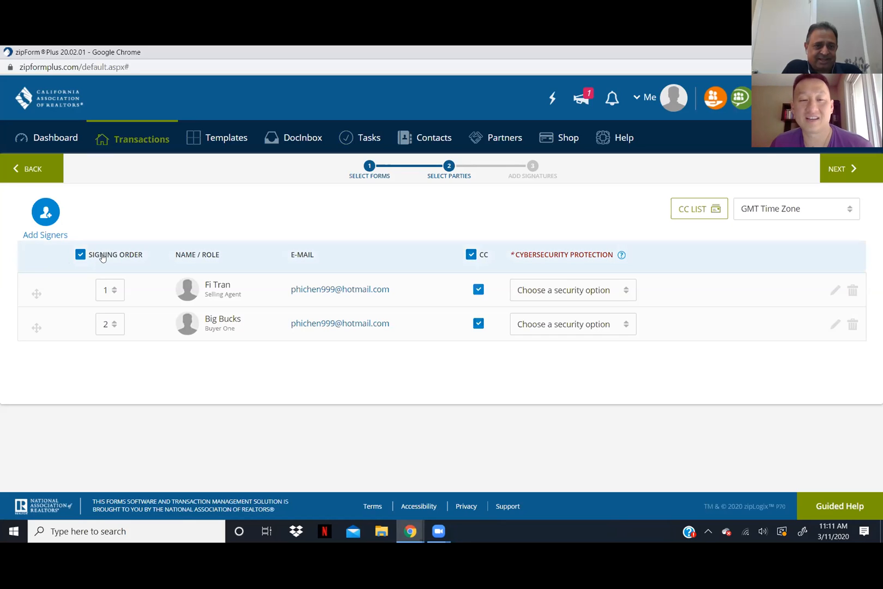
click(77, 256)
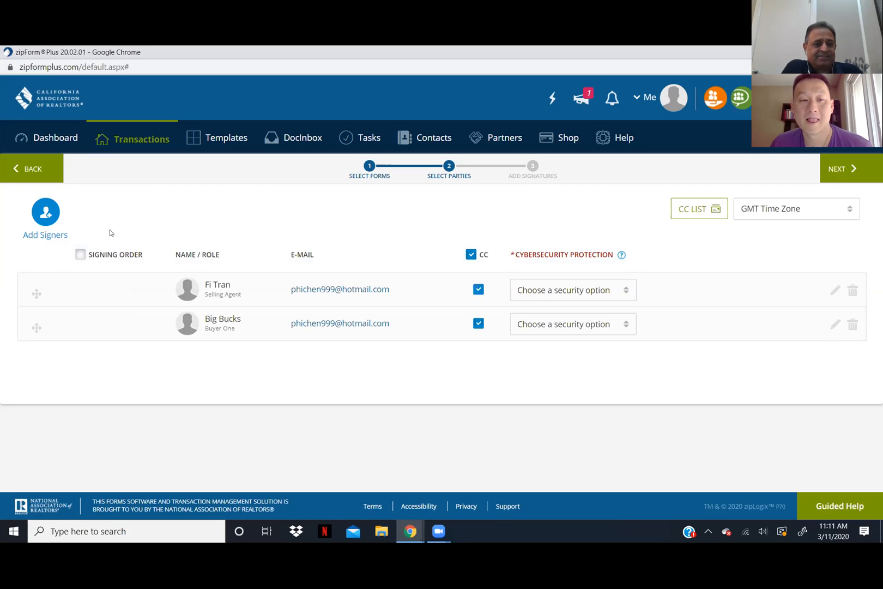
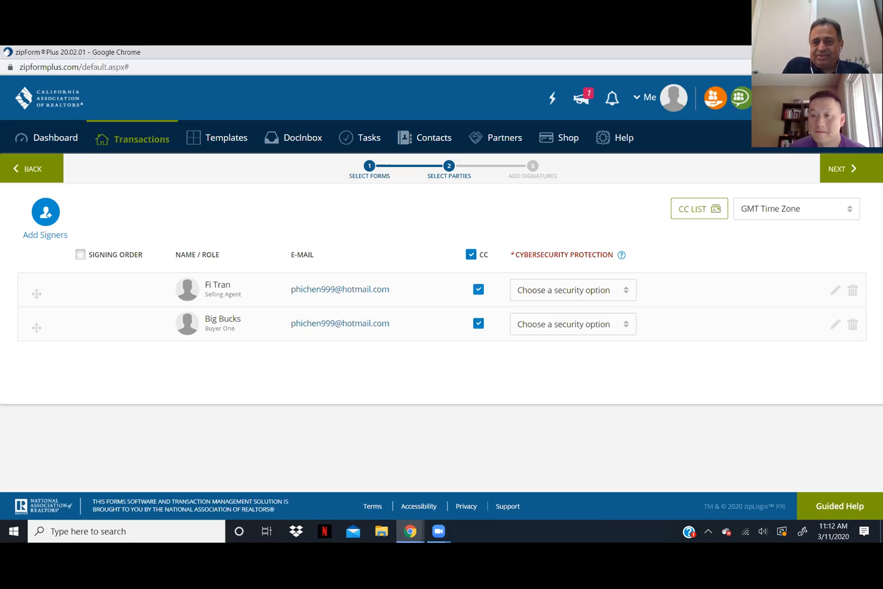
- Continue past the signer list and decline the two-factor cybersecurity add-on
click(848, 163)
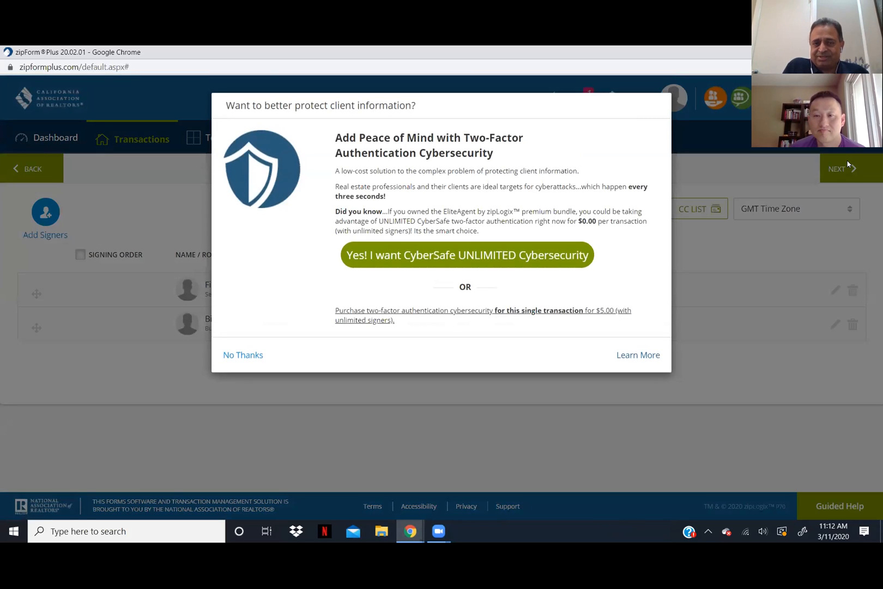
click(258, 355)
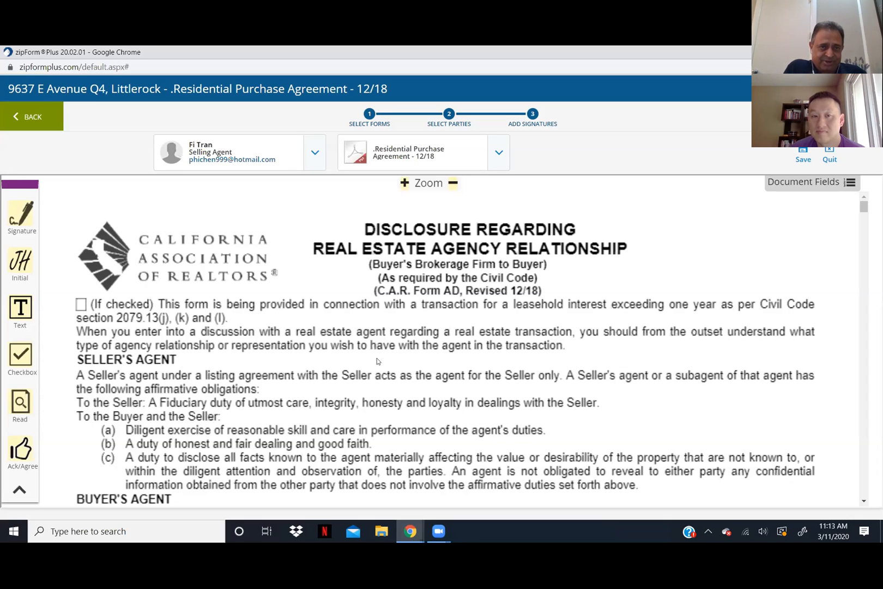
- Make the buyer the signer, then place and delete a trial signature field below the disclosure heading
click(315, 154)
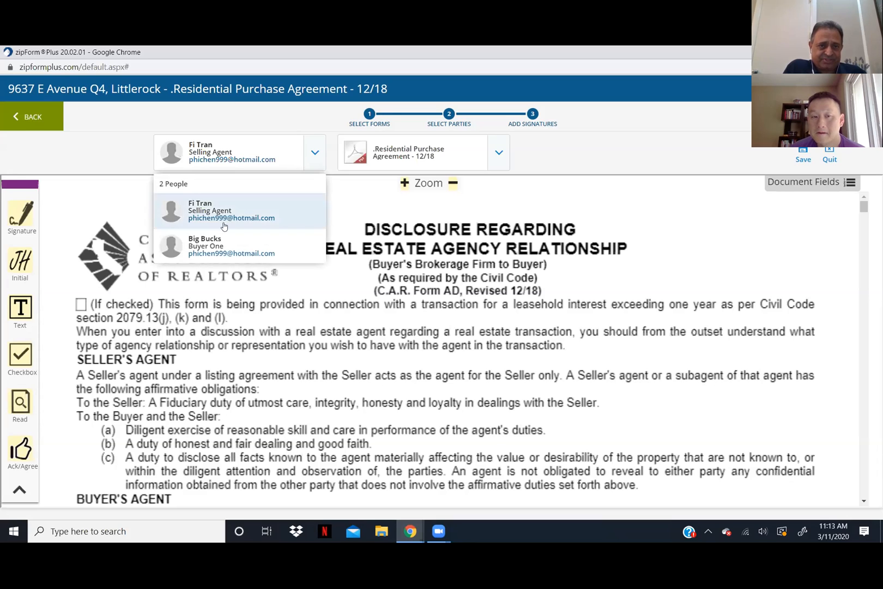
click(213, 247)
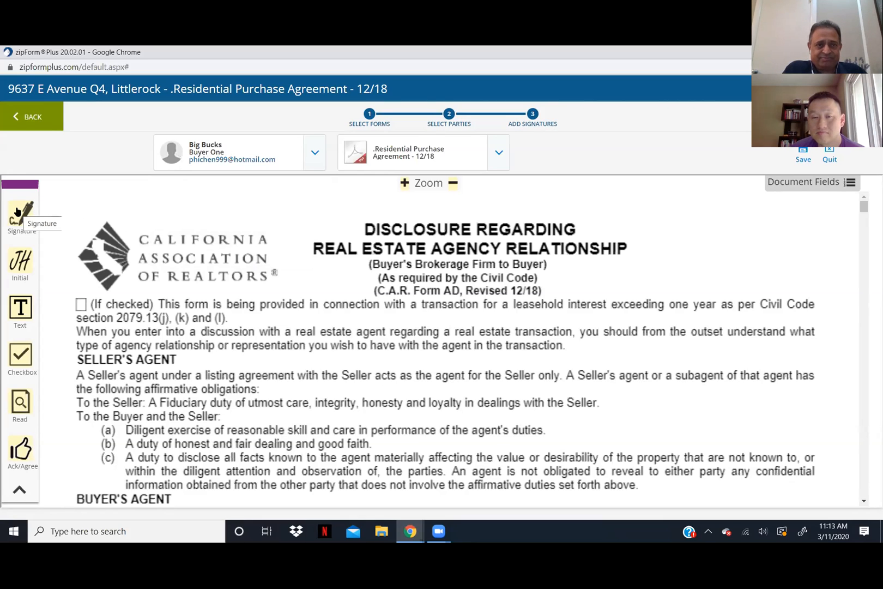
mouse_move(16, 212)
mouse_down()
mouse_move(291, 210)
mouse_move(300, 214)
mouse_move(293, 245)
mouse_move(293, 237)
mouse_up()
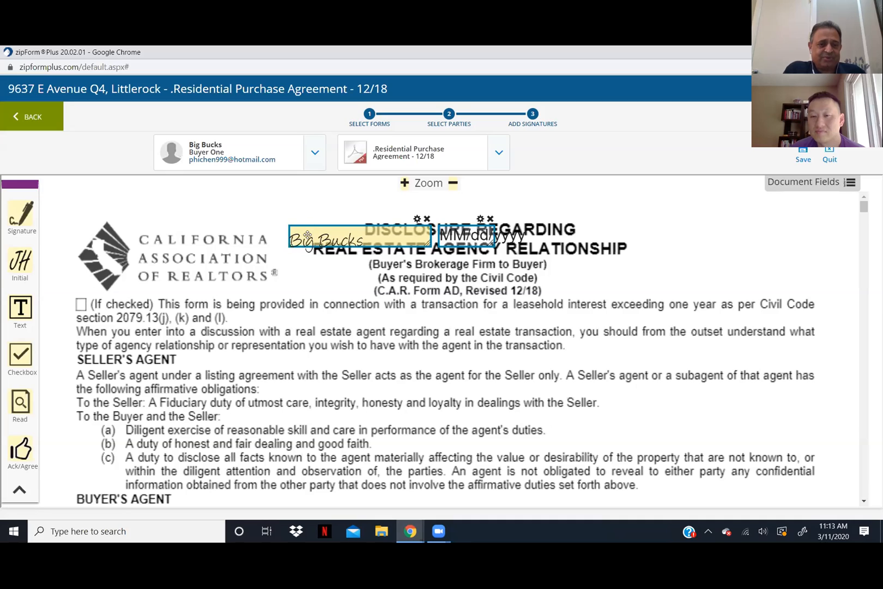
drag(308, 235, 595, 273)
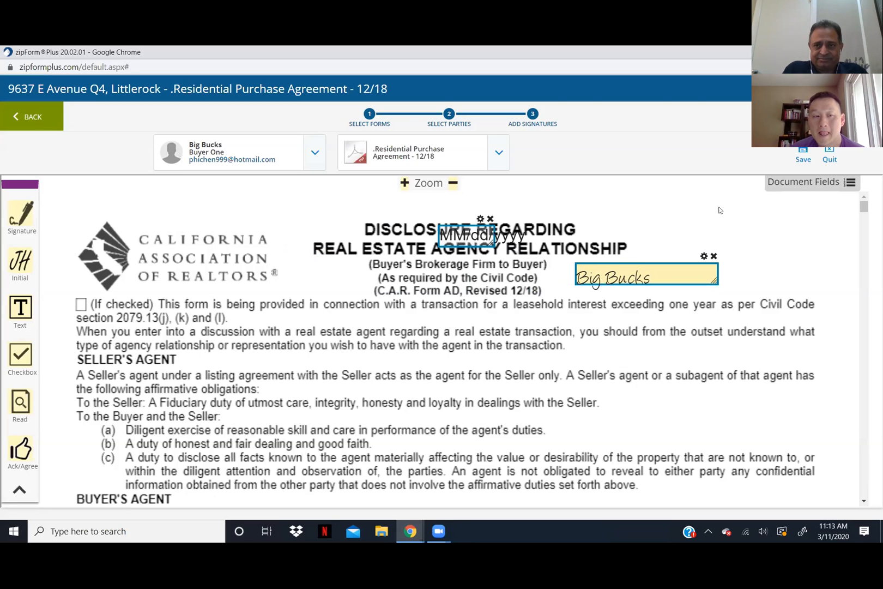
click(714, 256)
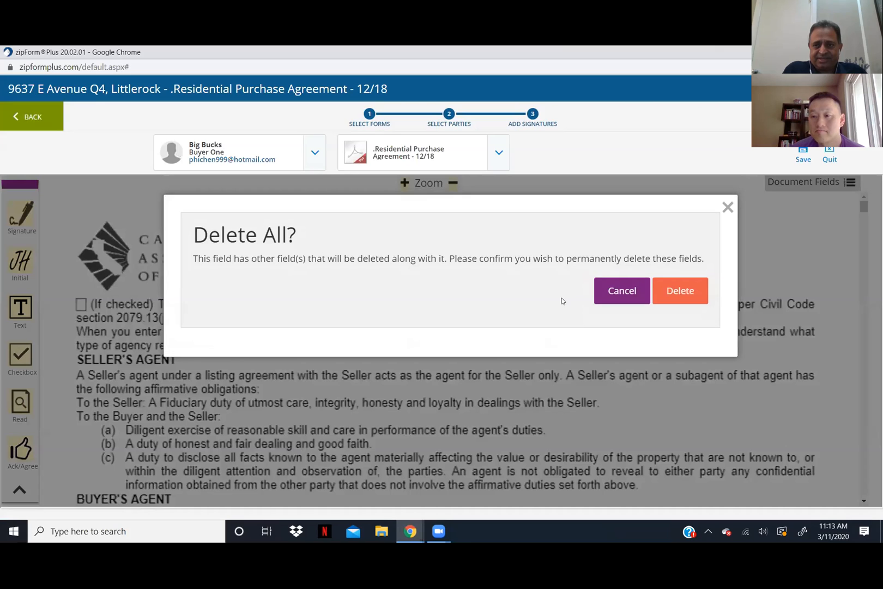
click(676, 297)
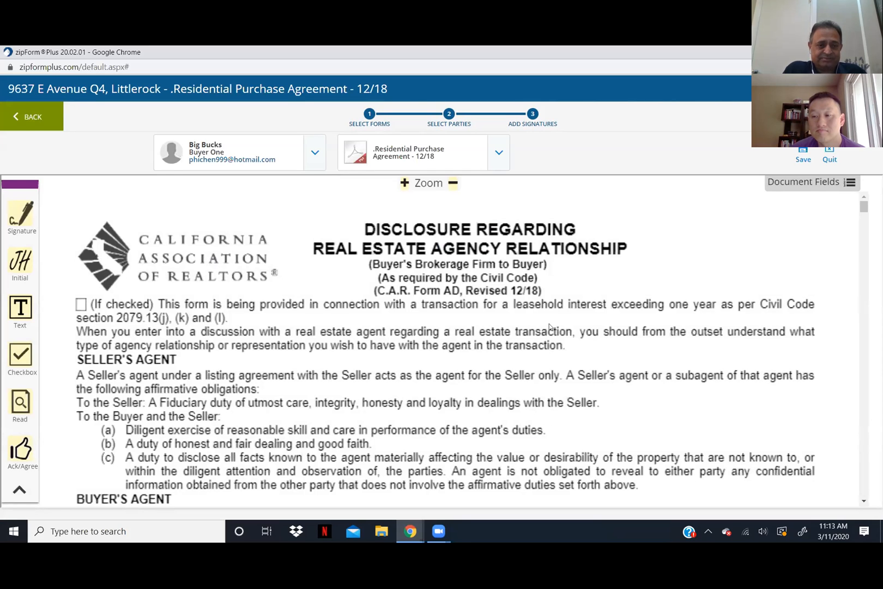
scroll(549, 324, down, 15)
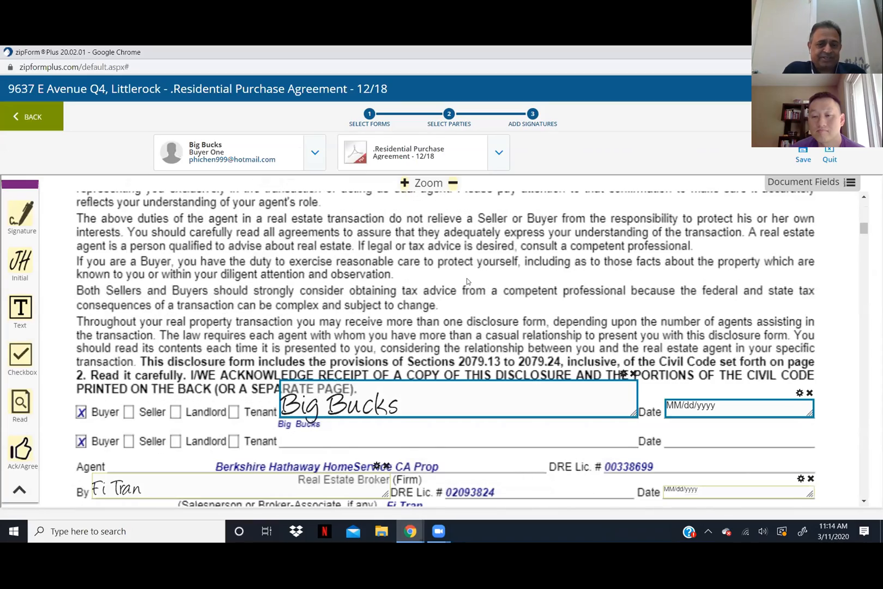
- Scroll through the agency disclosure to review the placed buyer and agent signature fields
scroll(467, 278, down, 1)
scroll(467, 279, down, 9)
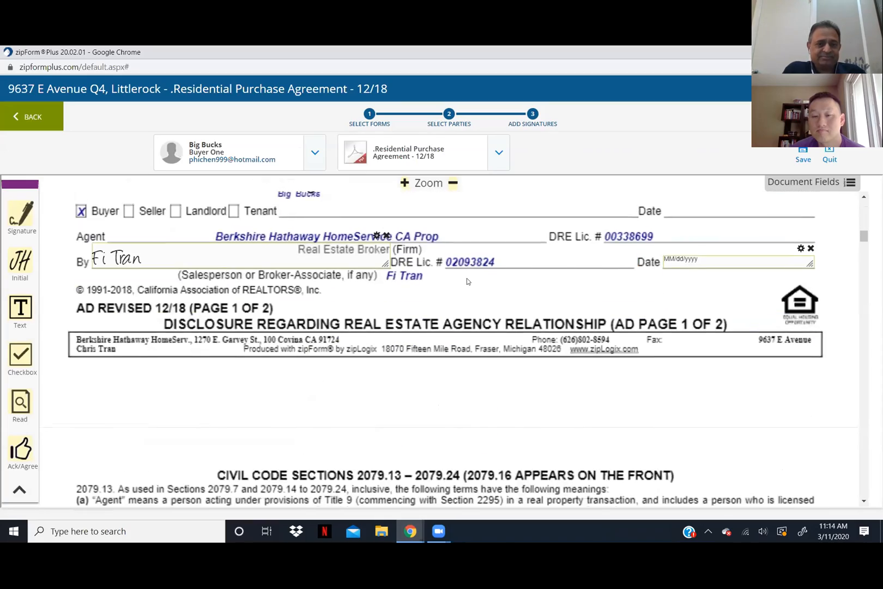
scroll(466, 279, down, 6)
scroll(467, 278, up, 4)
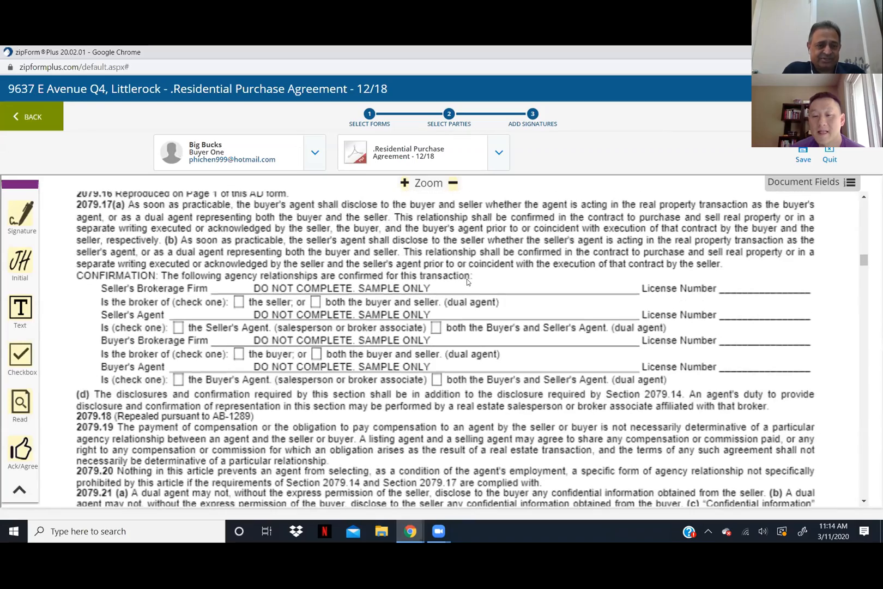
scroll(467, 281, up, 9)
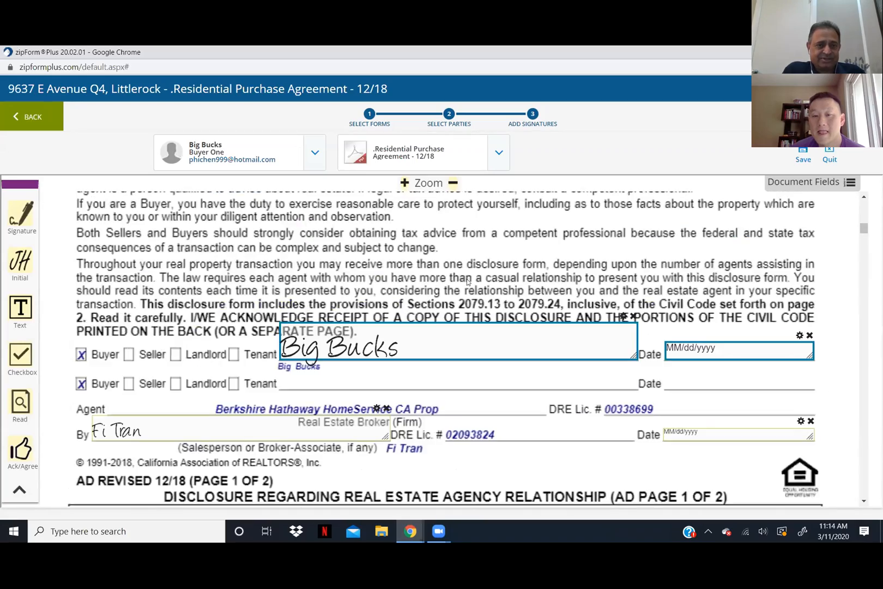
scroll(467, 281, down, 2)
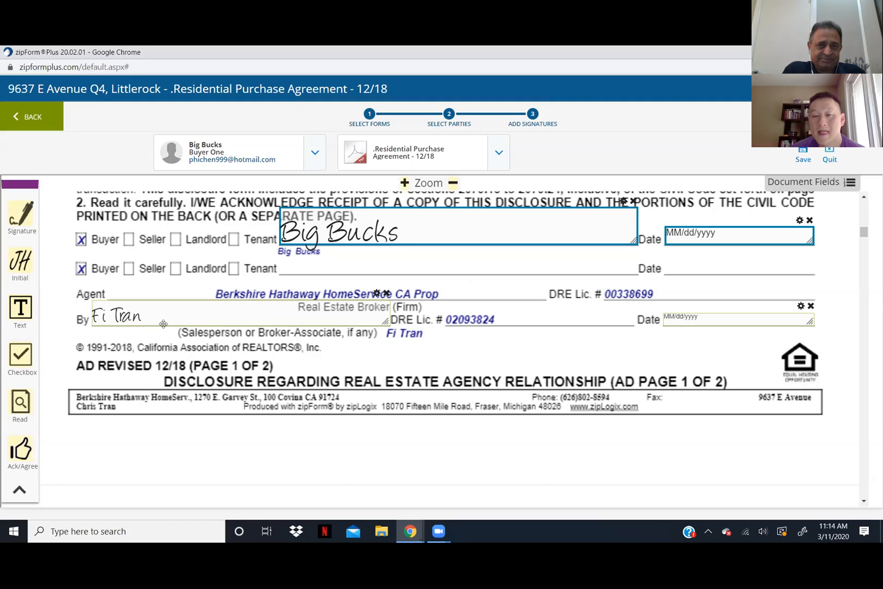
- Make the Selling Agent the active signer and move on toward the Buyer Rep. Agreement
click(315, 153)
click(248, 204)
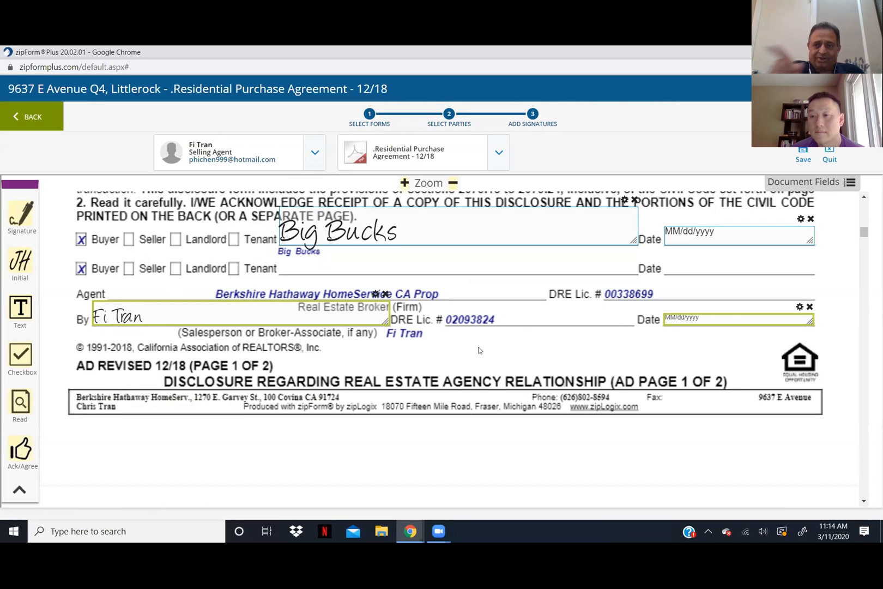
scroll(479, 349, down, 3)
scroll(479, 349, up, 4)
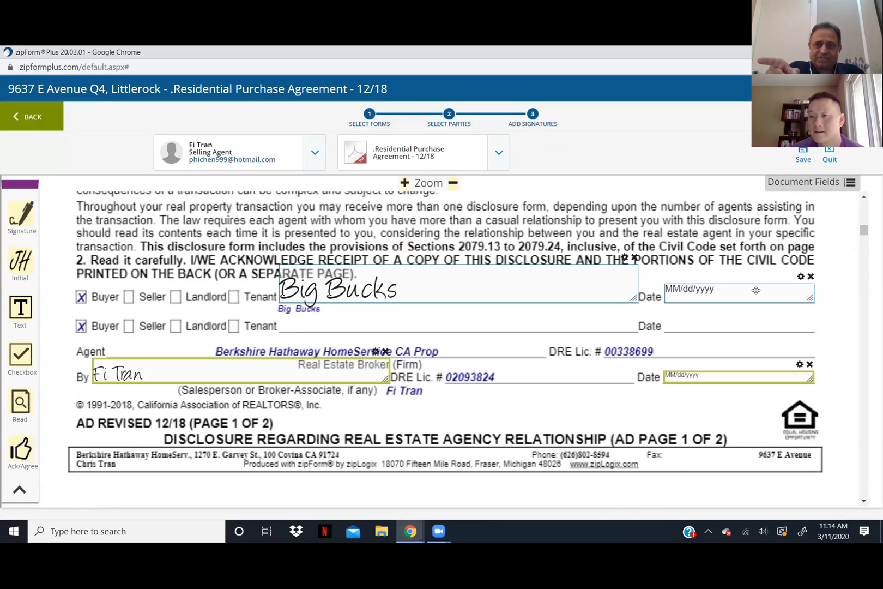
drag(865, 231, 865, 467)
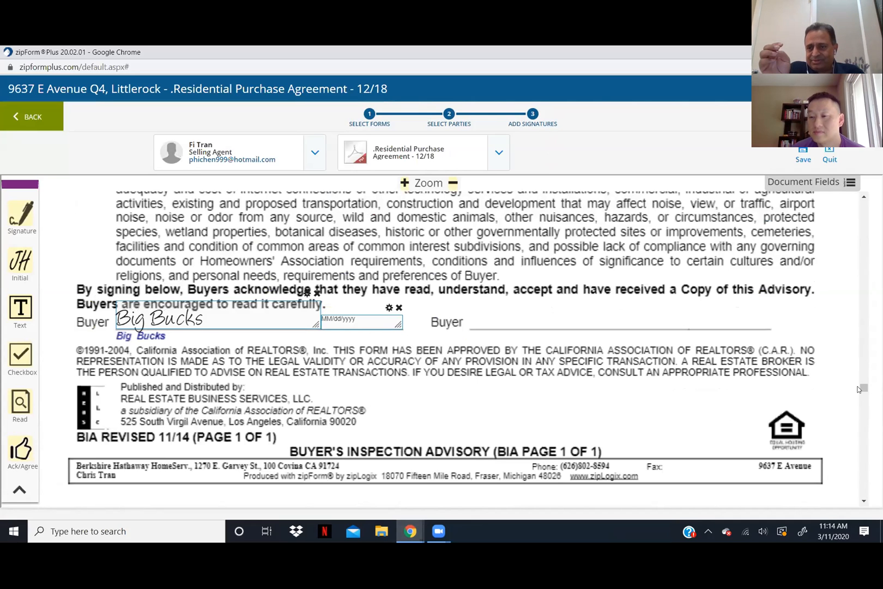
drag(865, 391, 867, 497)
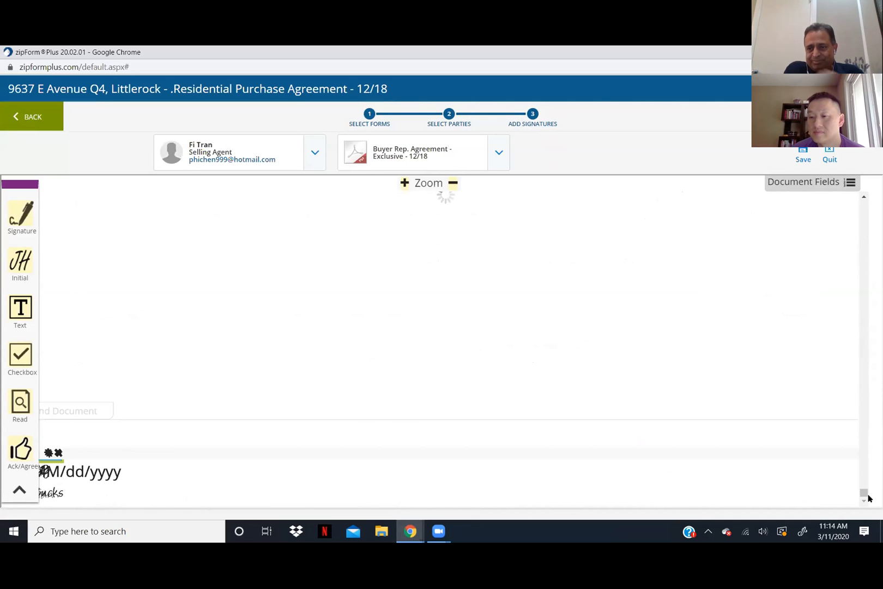
- Place a buyer signature and date field on the CCPA acknowledgement line and save the transaction
scroll(641, 410, down, 10)
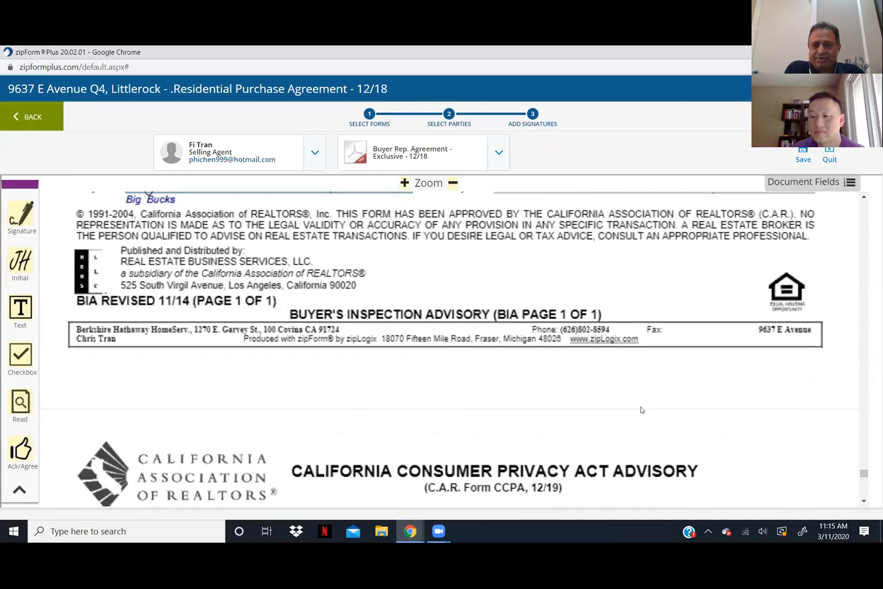
scroll(642, 410, down, 10)
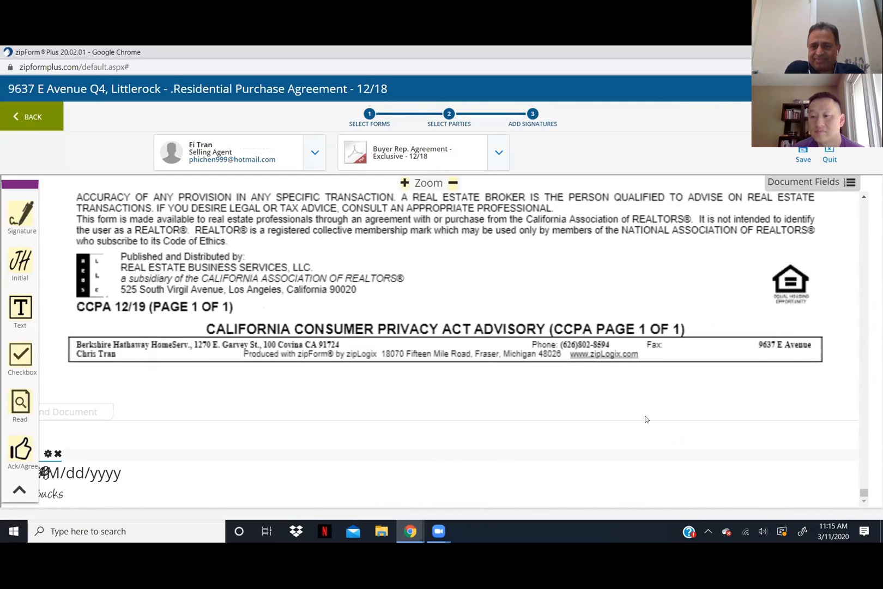
scroll(645, 419, up, 5)
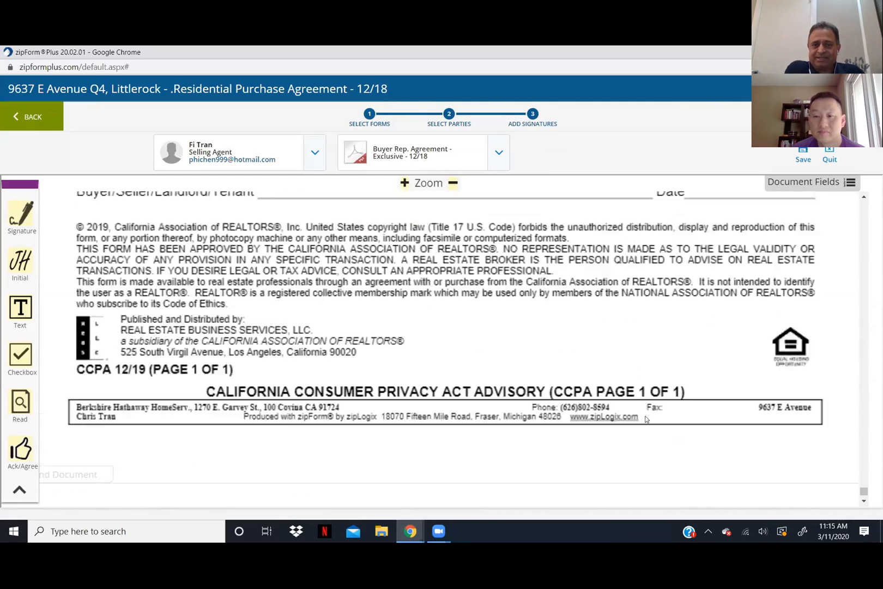
scroll(646, 419, up, 2)
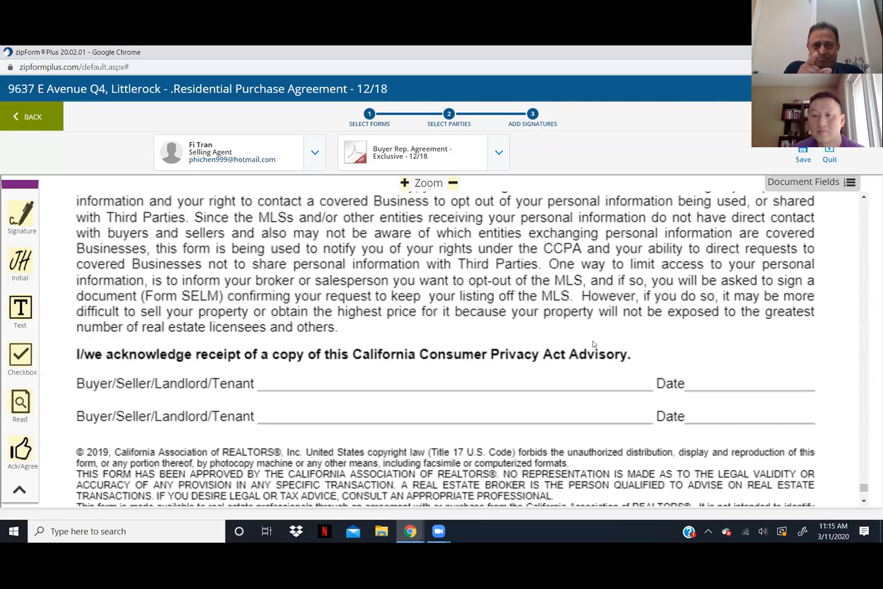
click(311, 153)
click(221, 244)
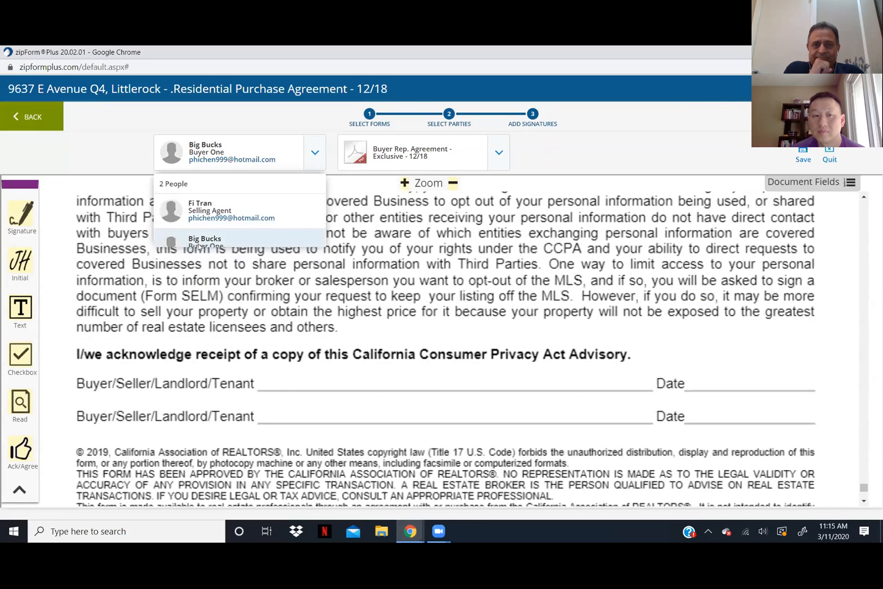
mouse_move(20, 214)
mouse_down()
mouse_move(154, 291)
mouse_move(289, 400)
mouse_up()
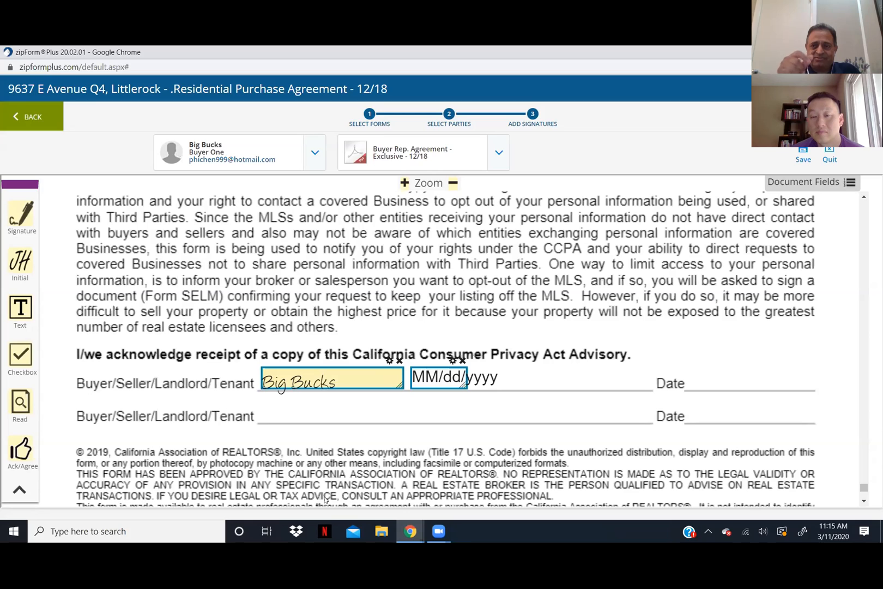
click(802, 154)
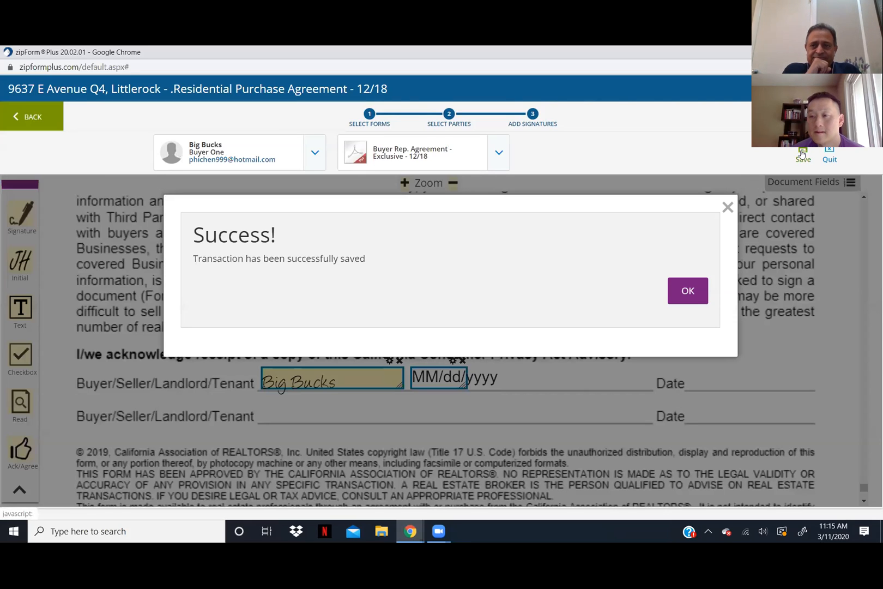
- Dismiss the save confirmation and send the signing invitation with its default title and message
click(688, 293)
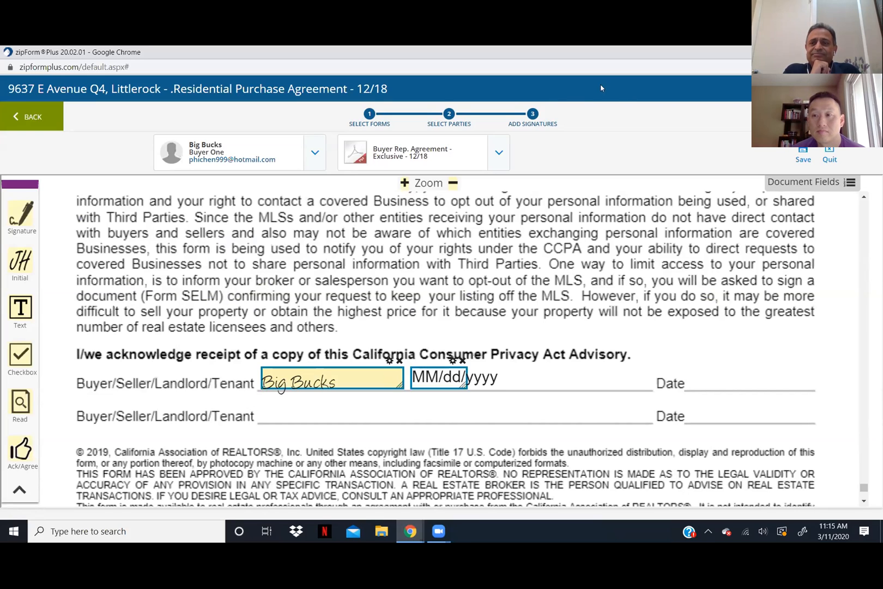
triple_click(623, 93)
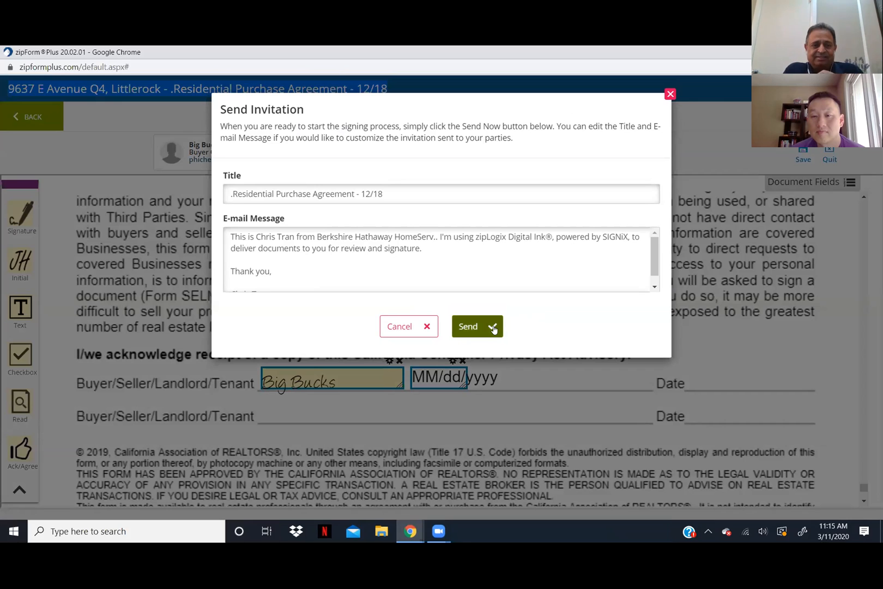
click(477, 327)
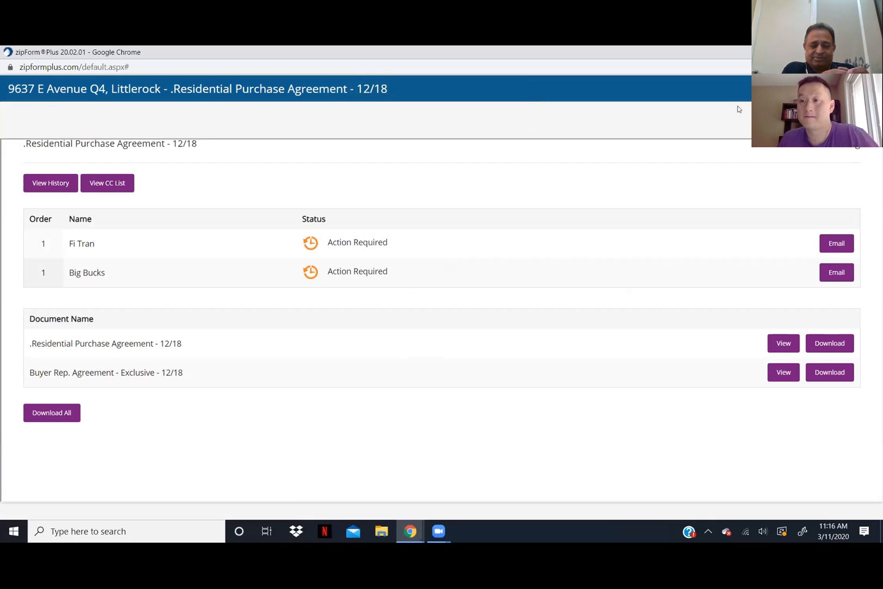
- Return to the documents list, then switch to the browser's Outlook Mail inbox
click(851, 144)
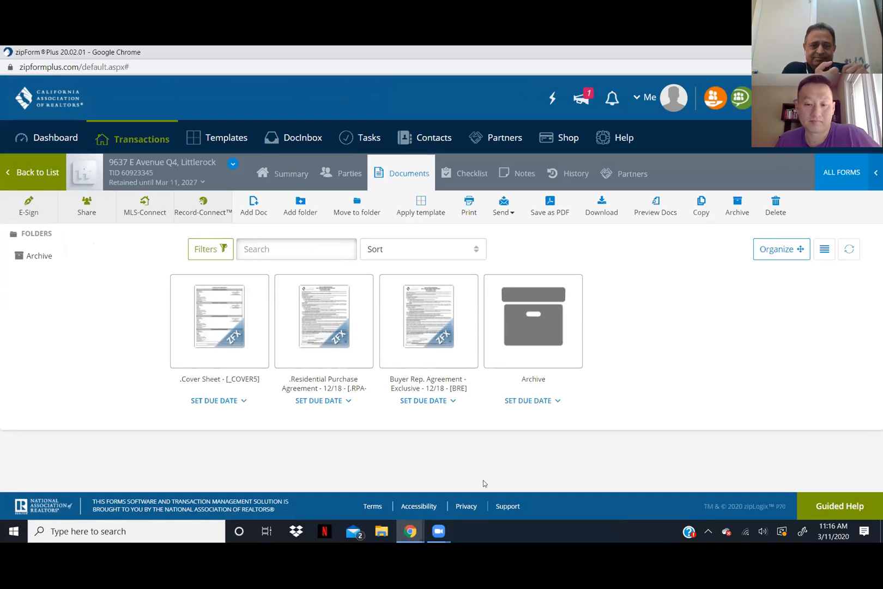
mouse_move(410, 544)
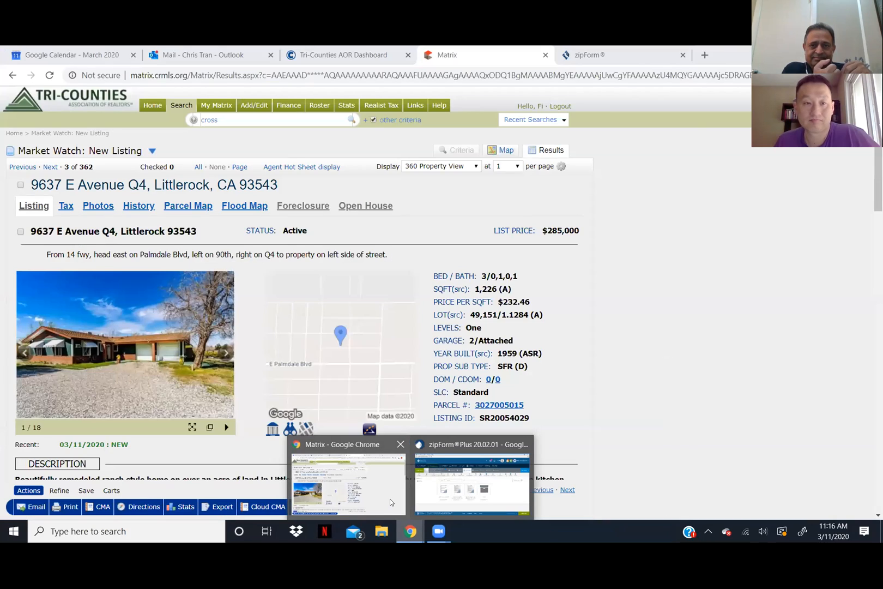
click(390, 499)
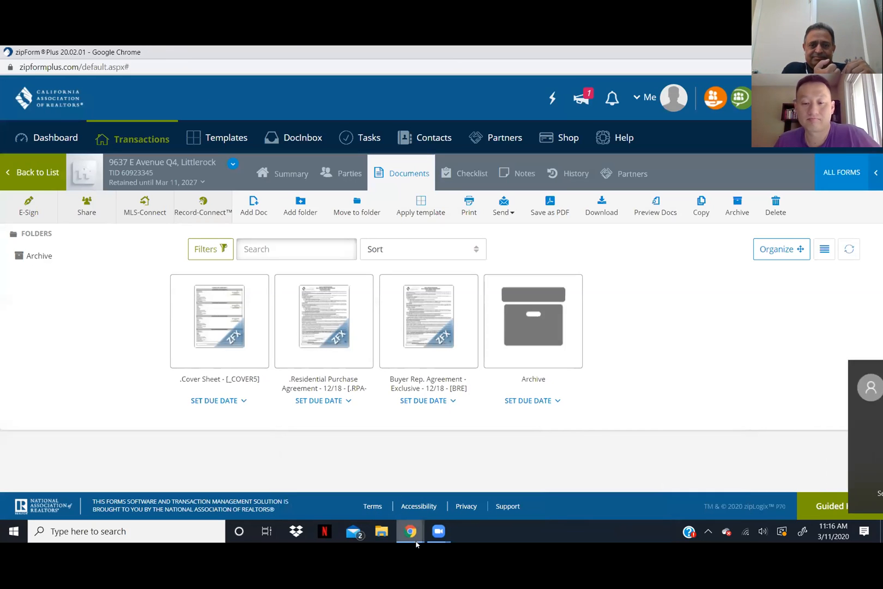
mouse_move(404, 533)
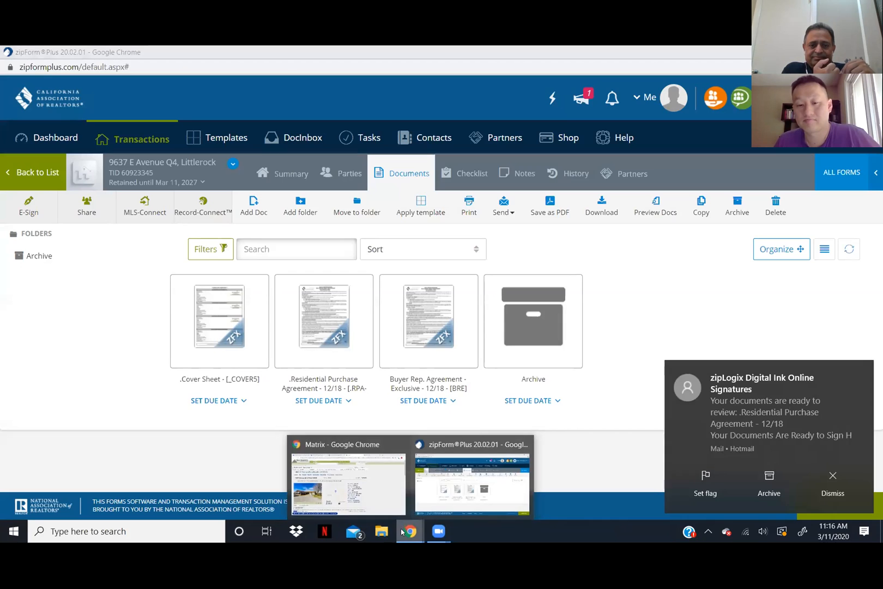
click(394, 495)
click(225, 59)
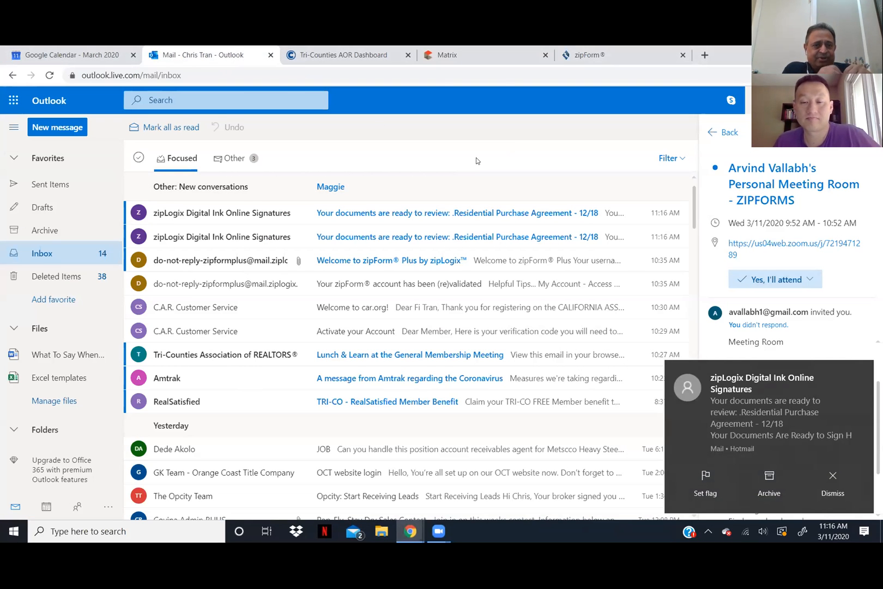
- Open the zipLogix documents-ready email and launch Sign Documents from it
click(862, 371)
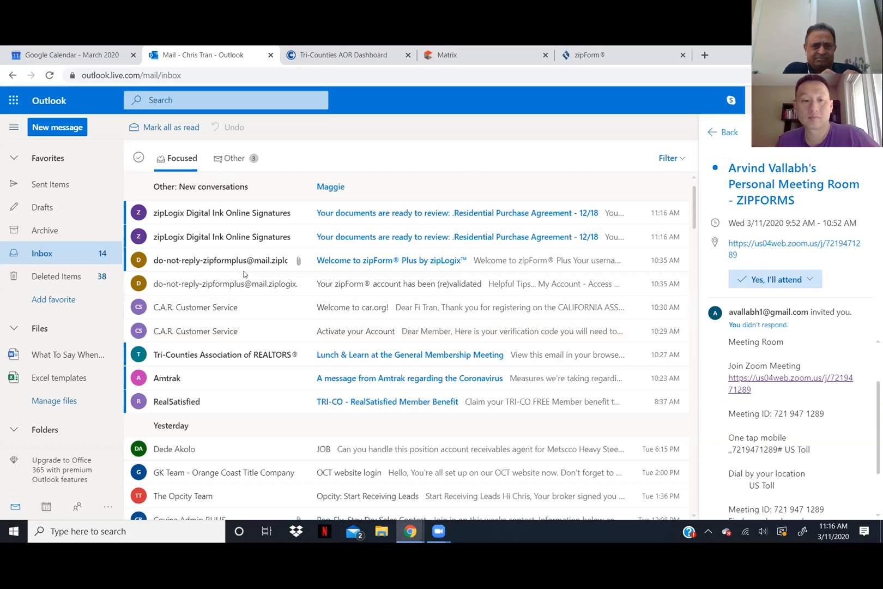
click(214, 236)
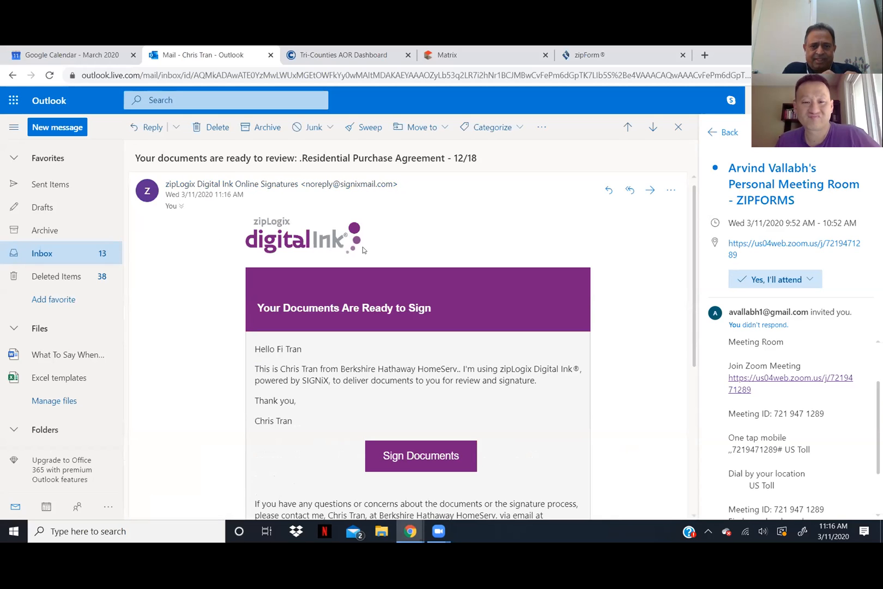
scroll(576, 411, down, 2)
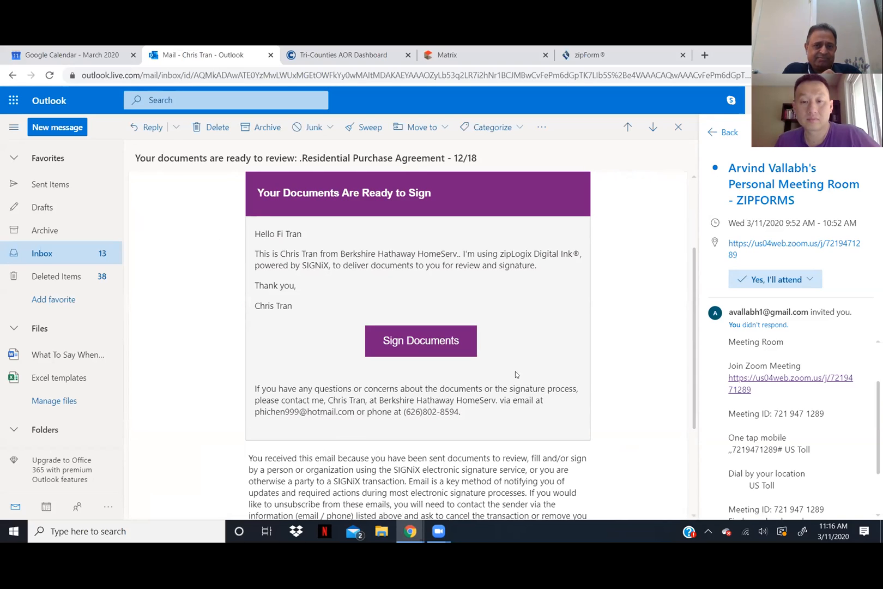
click(434, 347)
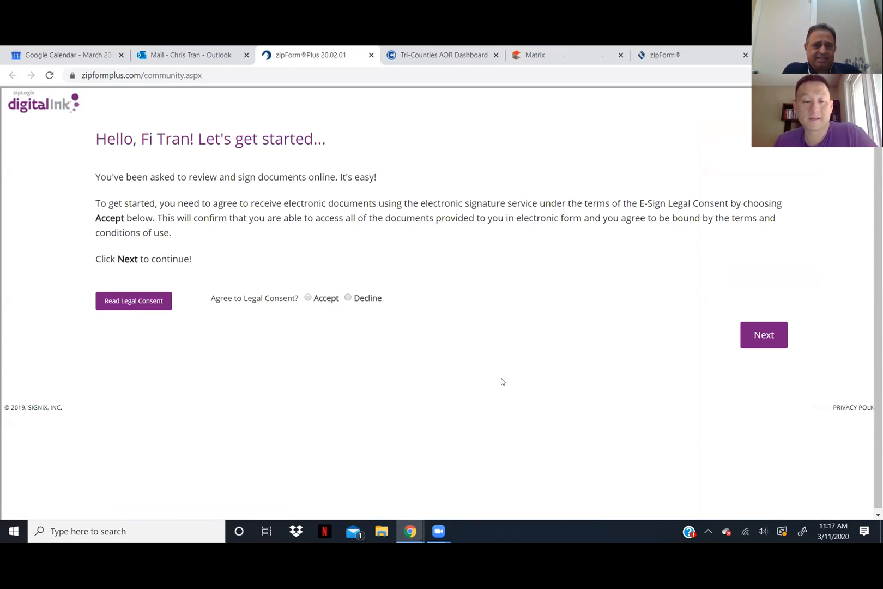
- Accept the e-sign legal consent and continue to signature setup
click(308, 298)
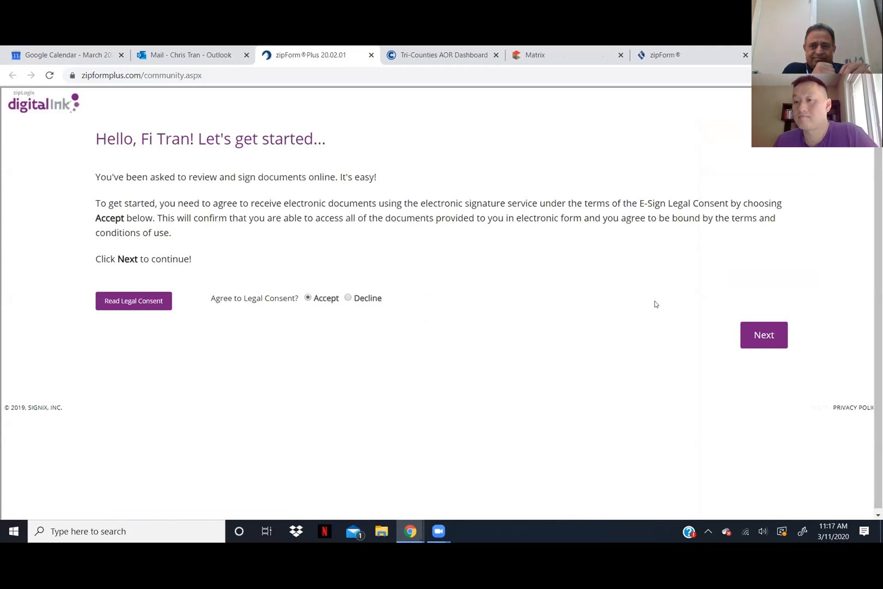
click(760, 336)
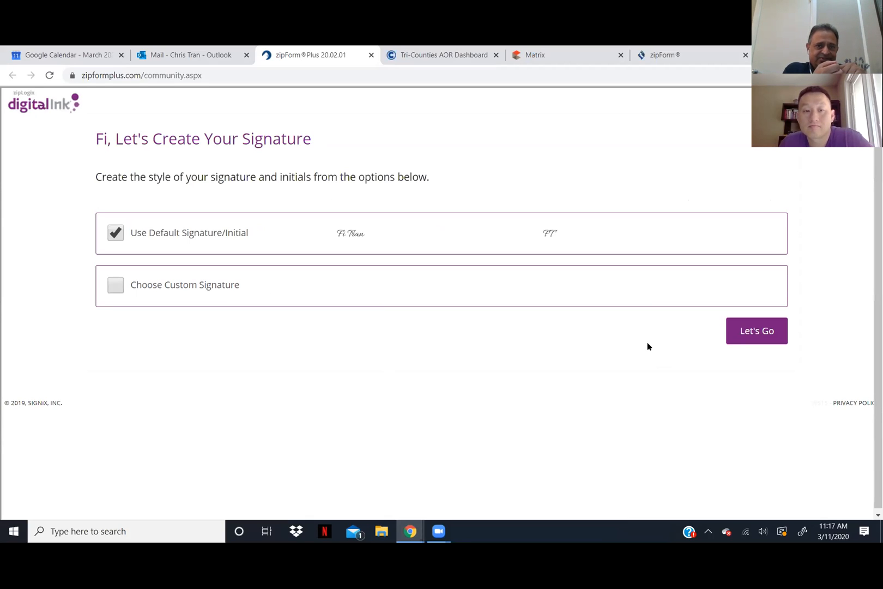
- Try the custom draw and font signature options, then keep the default signature and initials
click(113, 286)
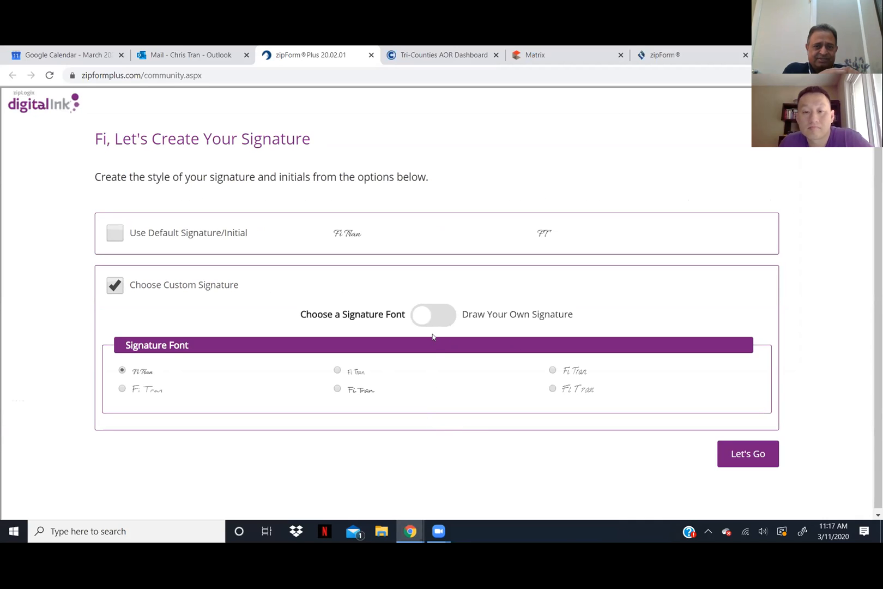
double_click(421, 316)
click(445, 323)
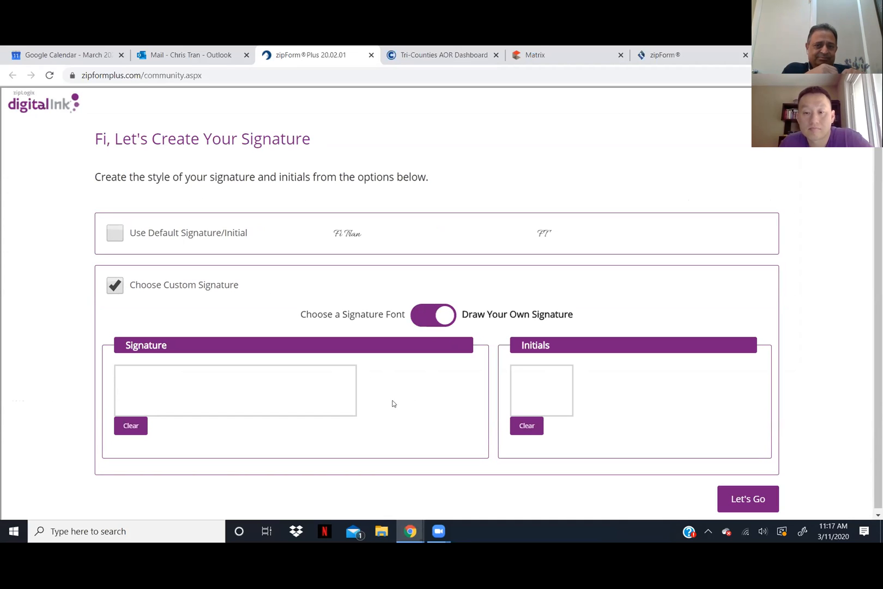
click(114, 234)
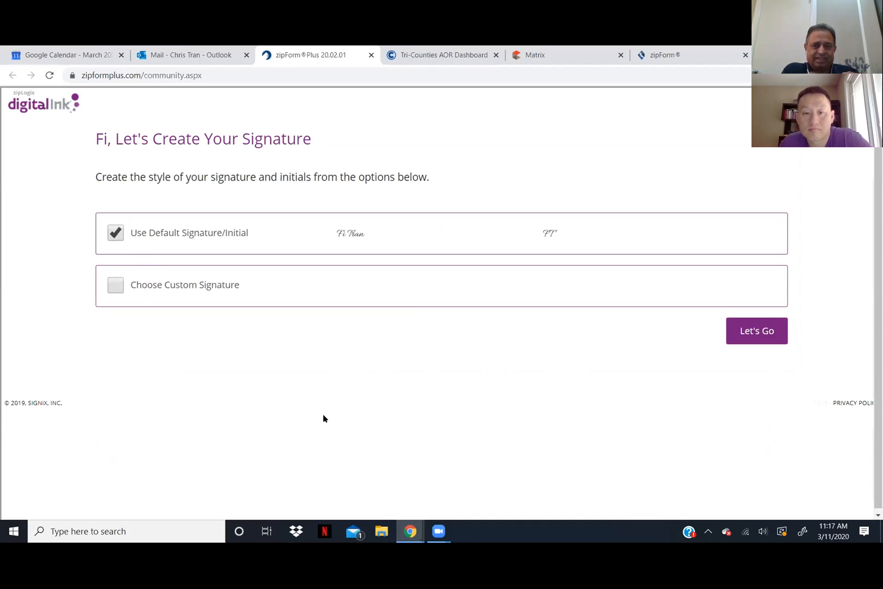
click(115, 284)
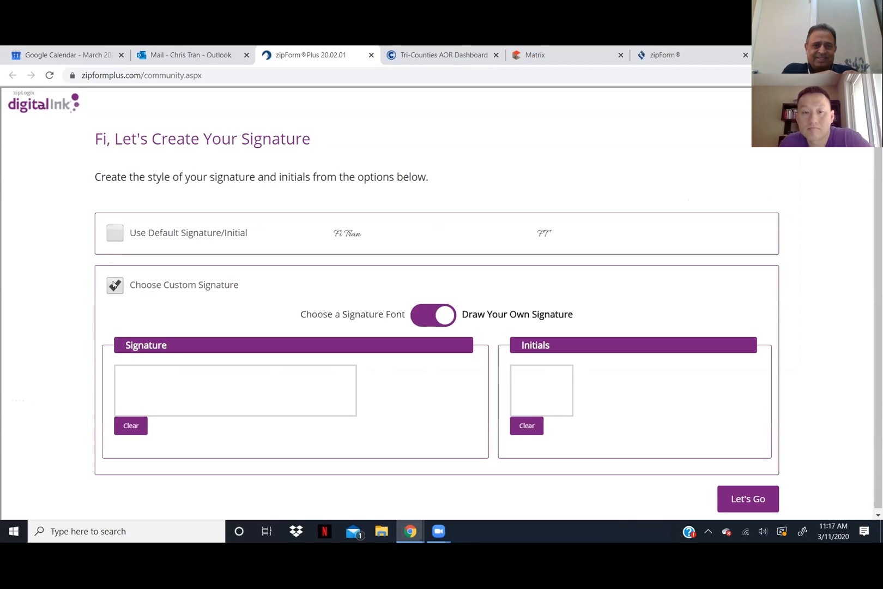
click(427, 316)
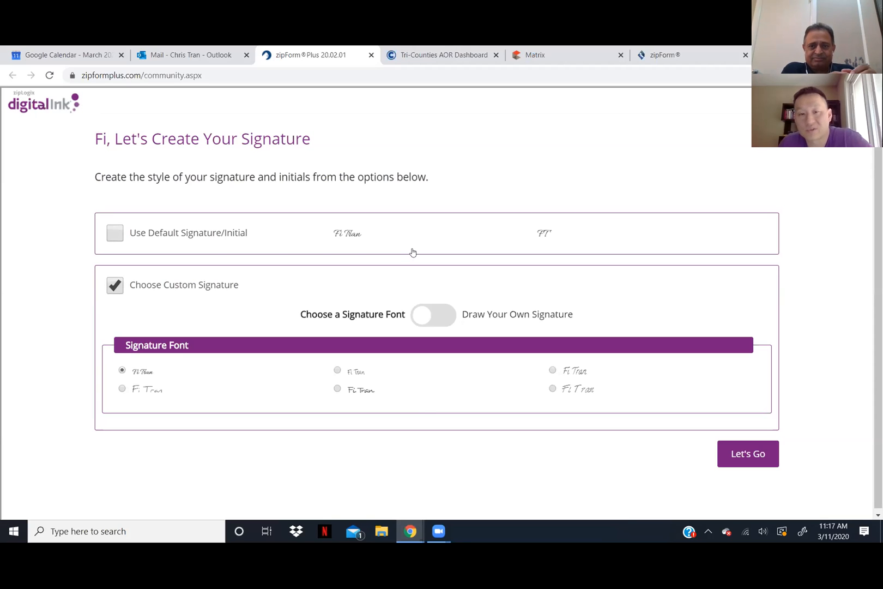
click(121, 234)
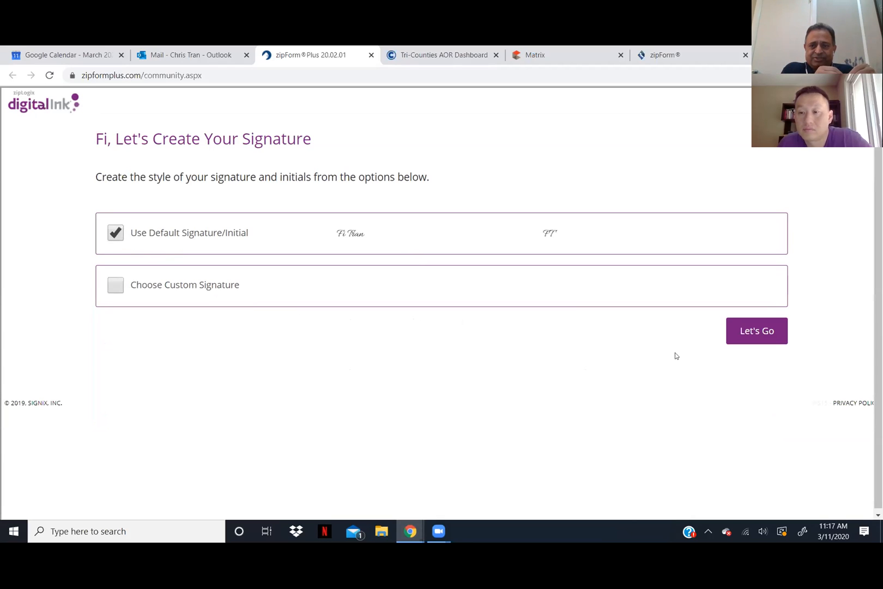
click(750, 328)
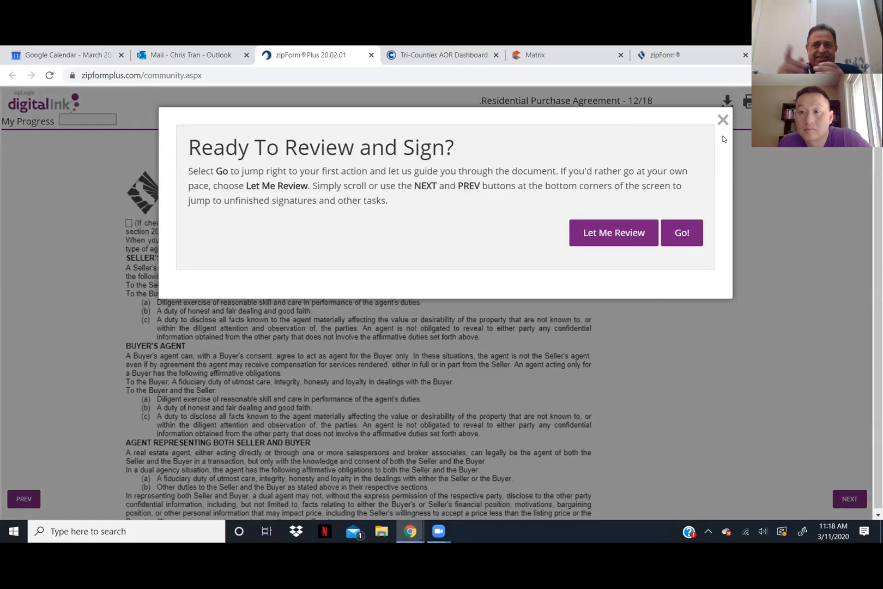
- Start guided signing and sign the four required fields across both agreements
drag(719, 124, 770, 161)
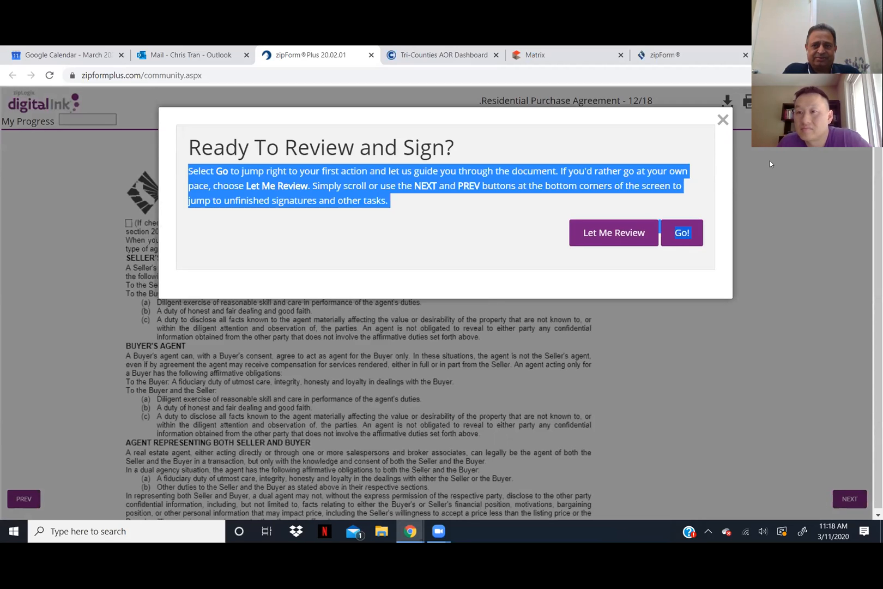
click(677, 233)
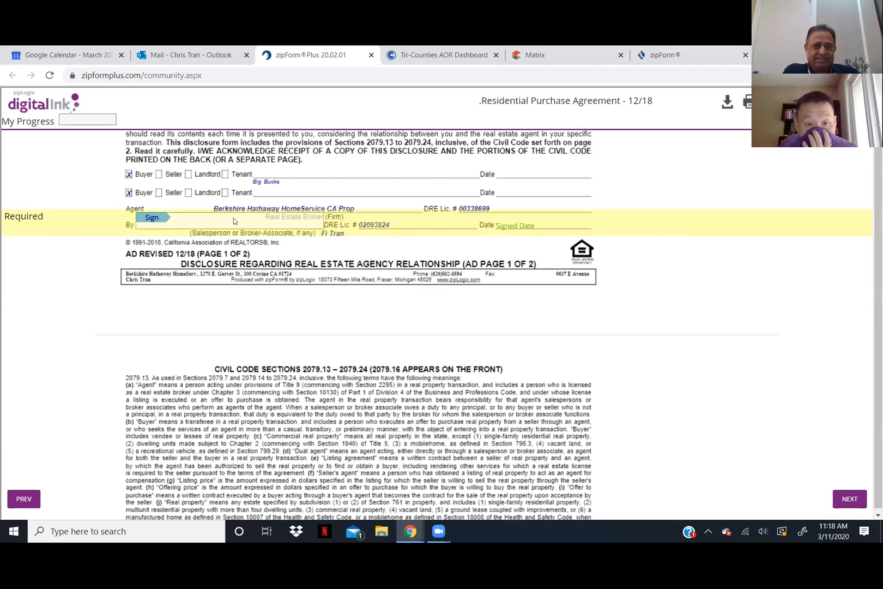
click(156, 218)
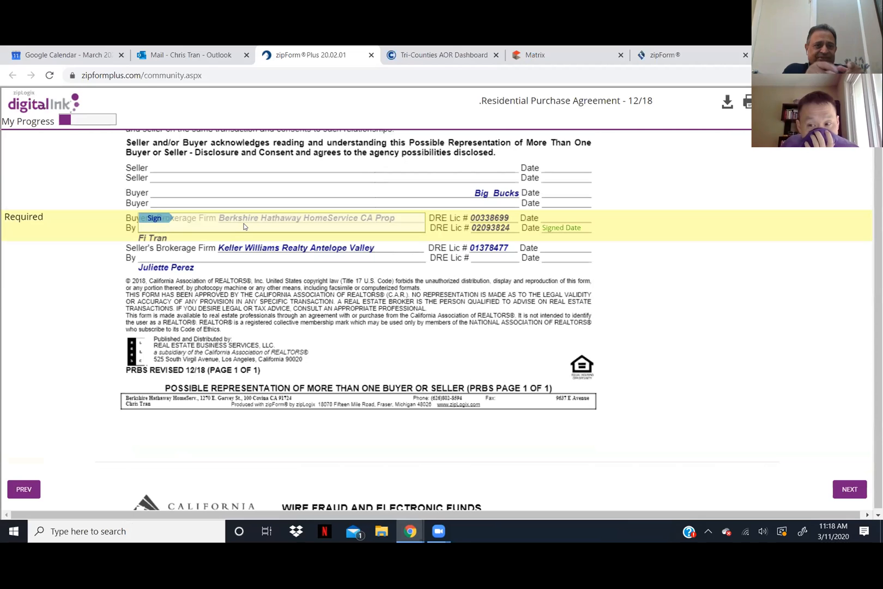
click(165, 217)
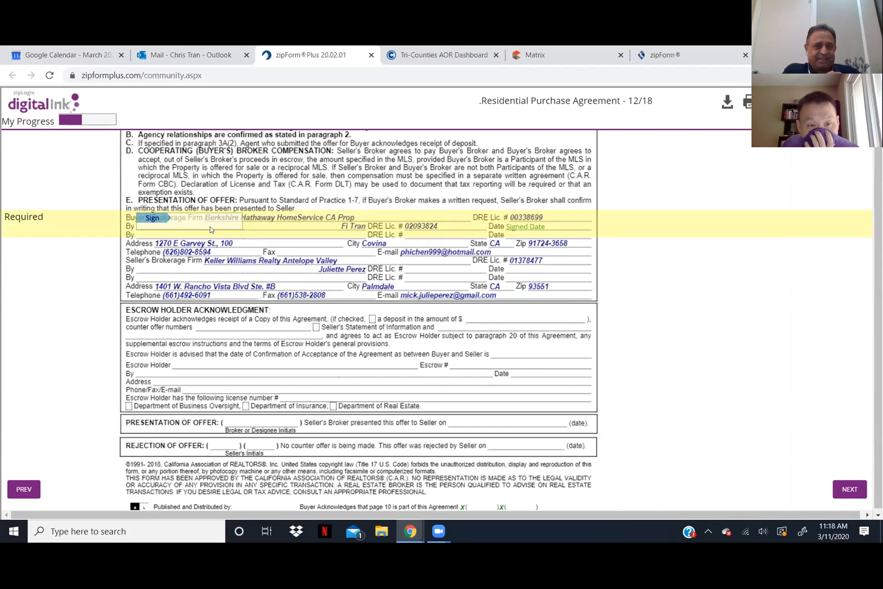
click(162, 218)
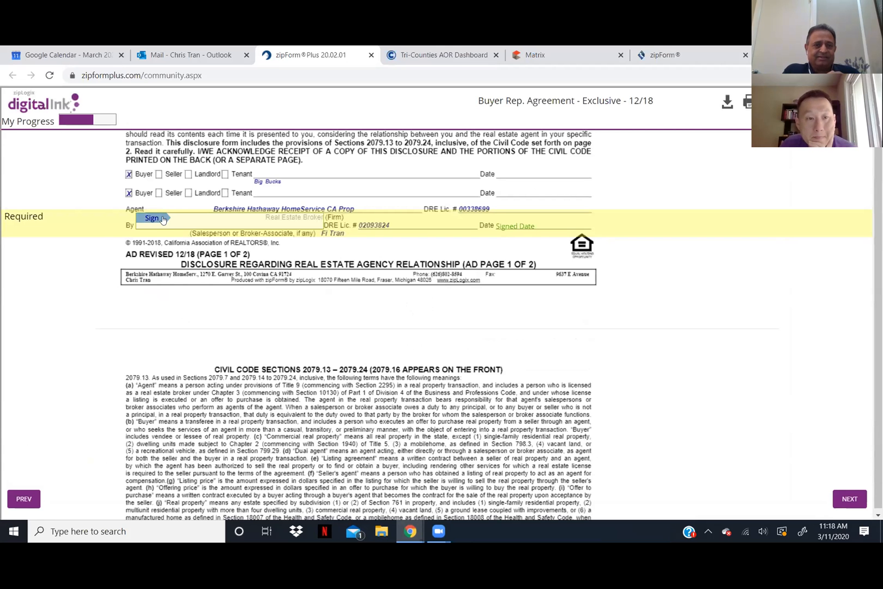
click(163, 218)
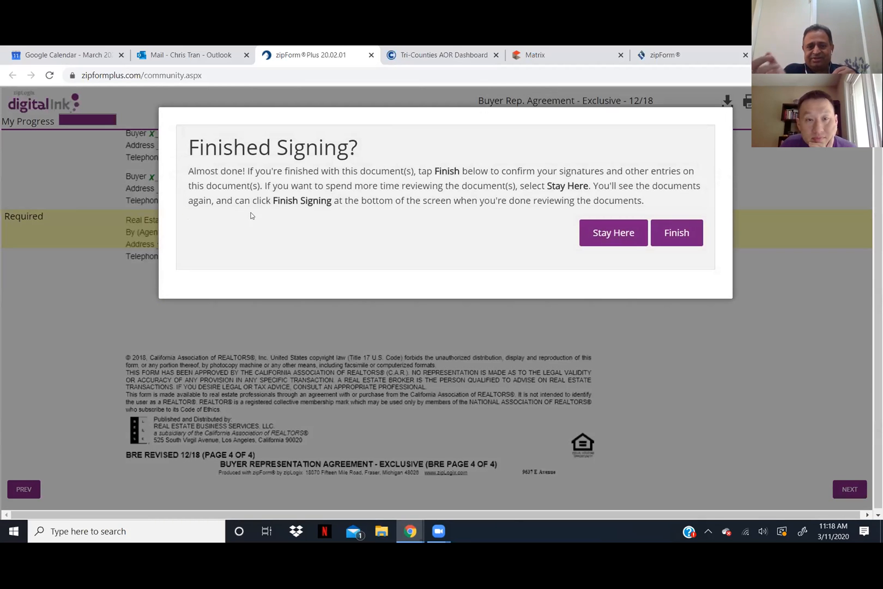
- Submit the finished signatures and close the Digital Ink thank-you page
click(668, 231)
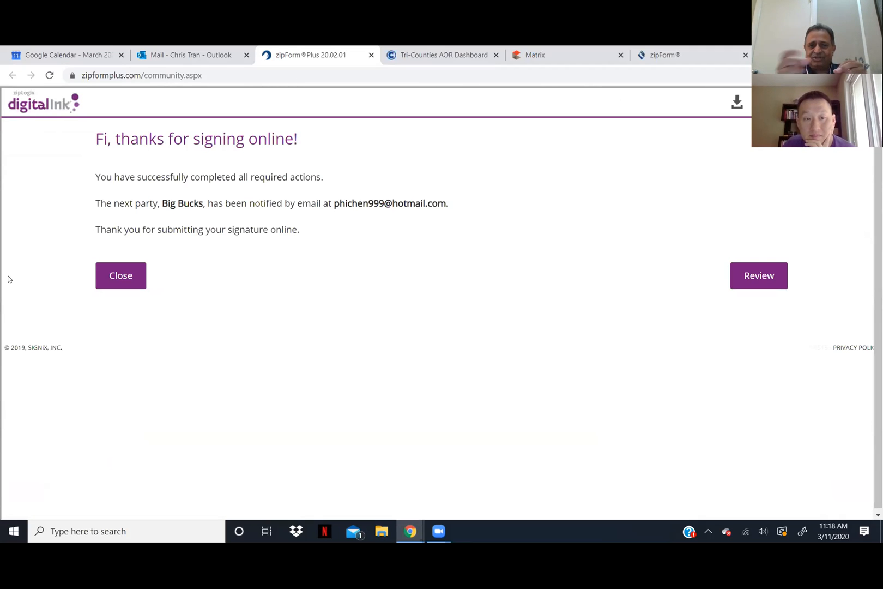
click(125, 277)
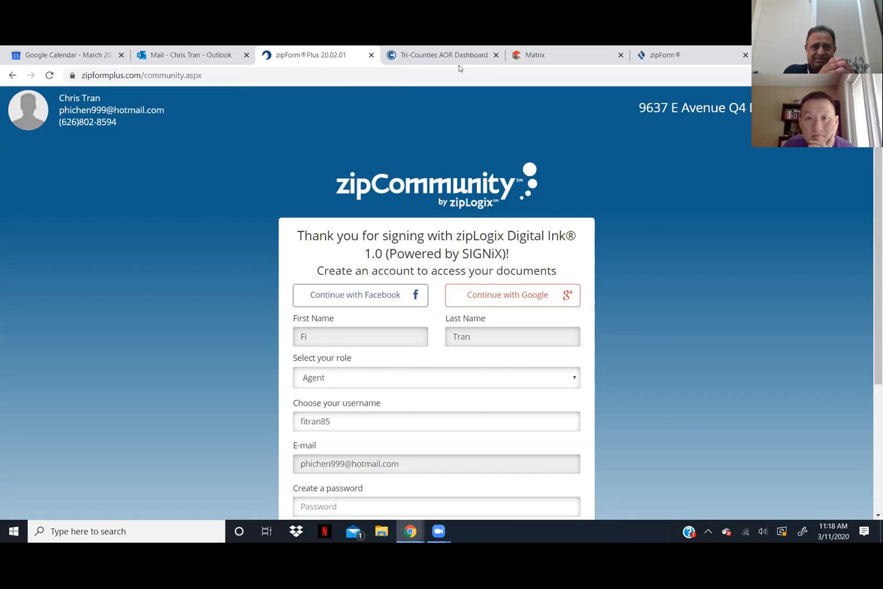
right_click(354, 59)
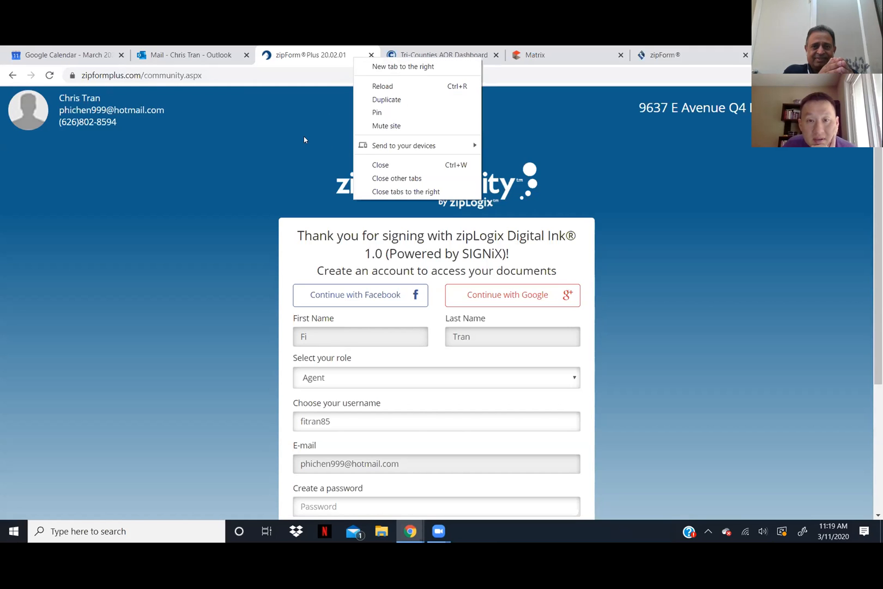
- Close the signing tab and launch the second signer's session from the other documents-ready email
click(381, 164)
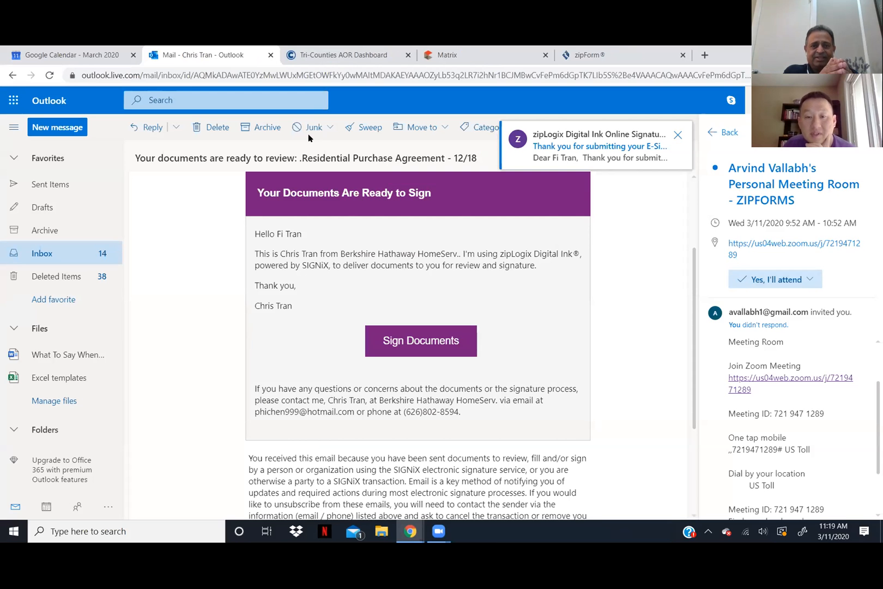
click(87, 251)
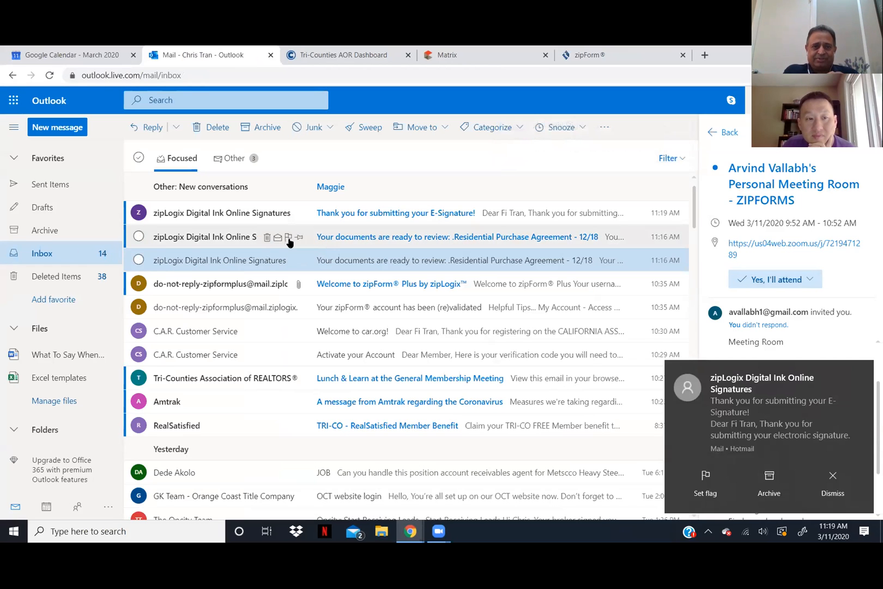
click(235, 236)
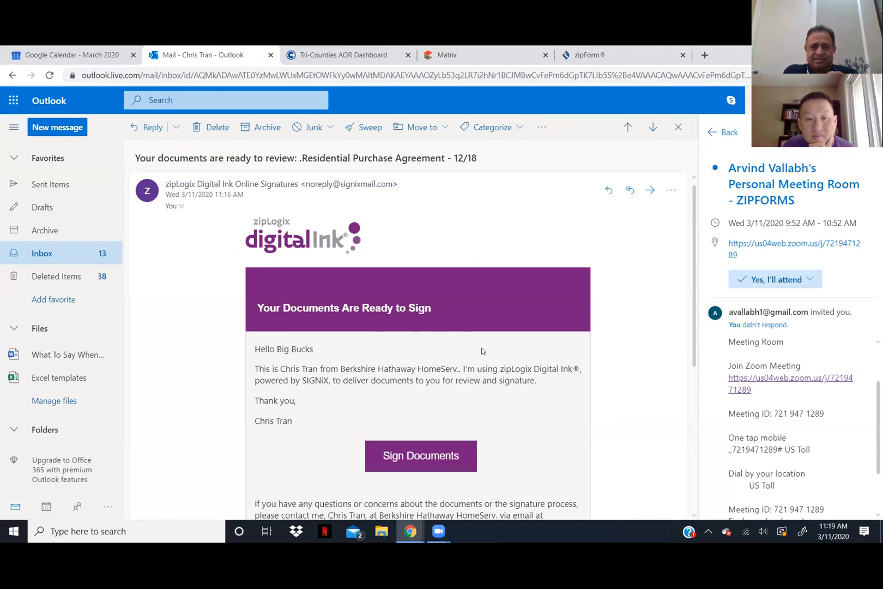
click(436, 455)
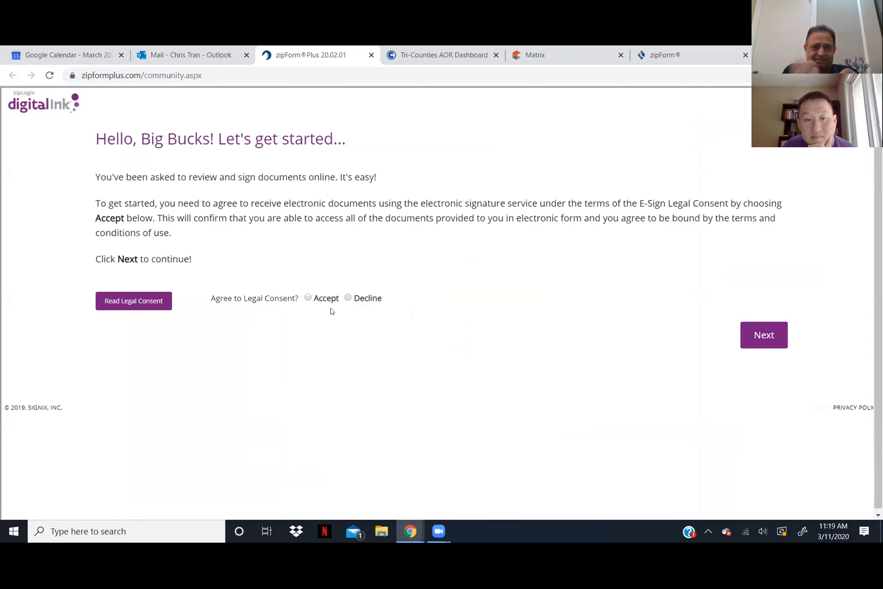
- Accept the e-sign legal consent and adopt the default signature and initials for the second signer
click(308, 298)
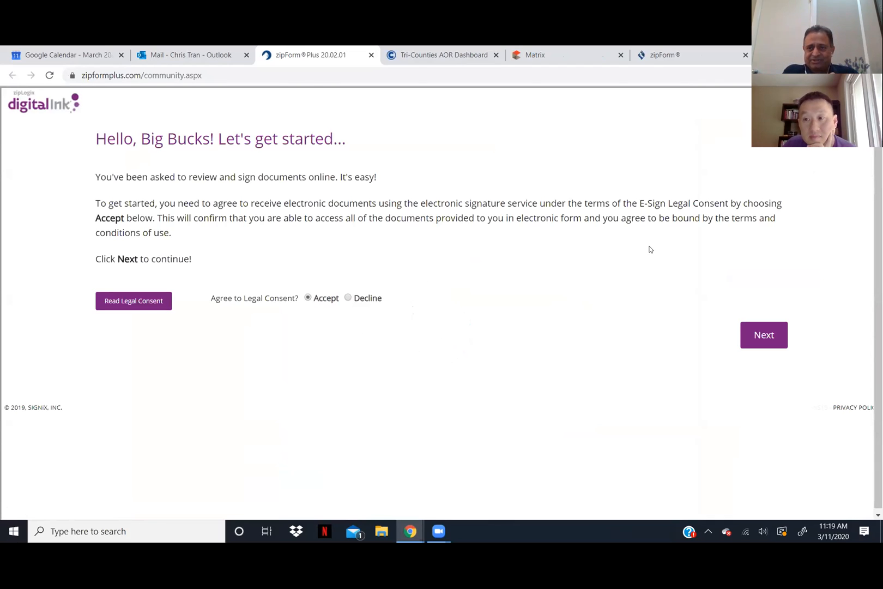
click(762, 333)
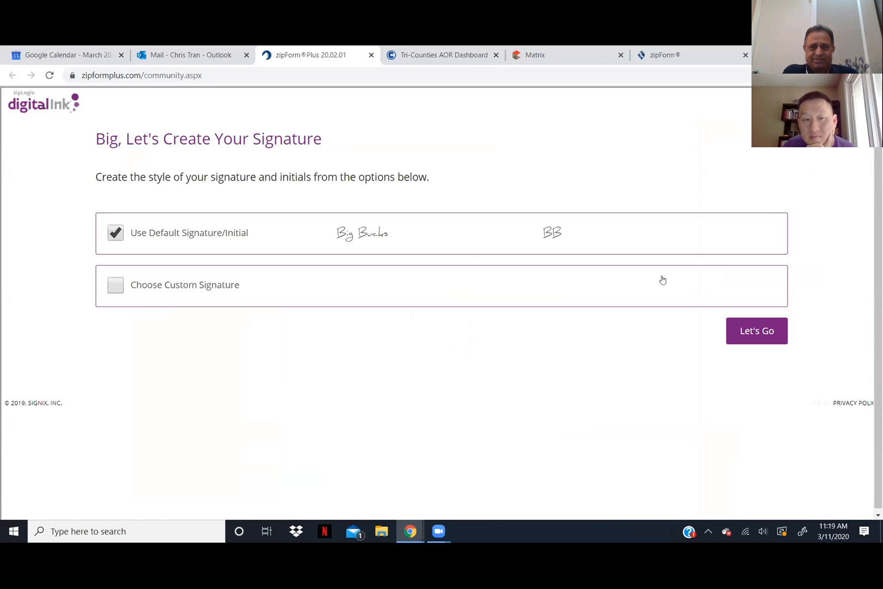
click(771, 334)
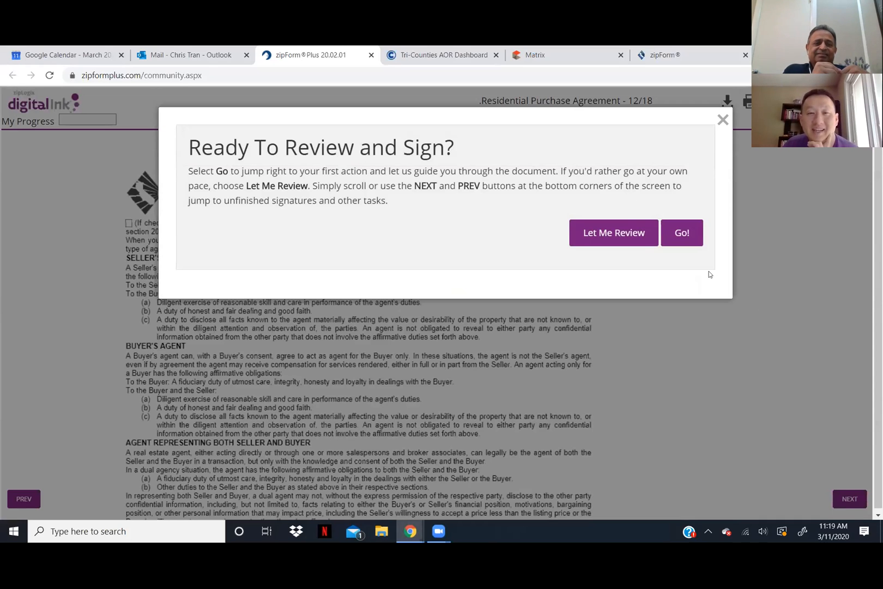
click(676, 231)
- Sign the opening buyer lines, including the Wire Fraud Advisory, and initial pages 2 through 7
click(270, 218)
click(182, 223)
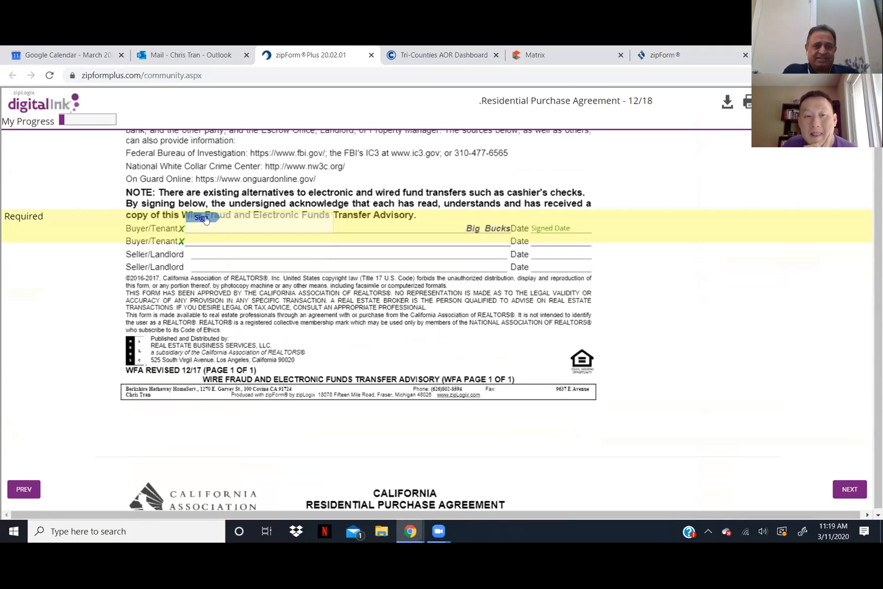
click(206, 218)
click(209, 218)
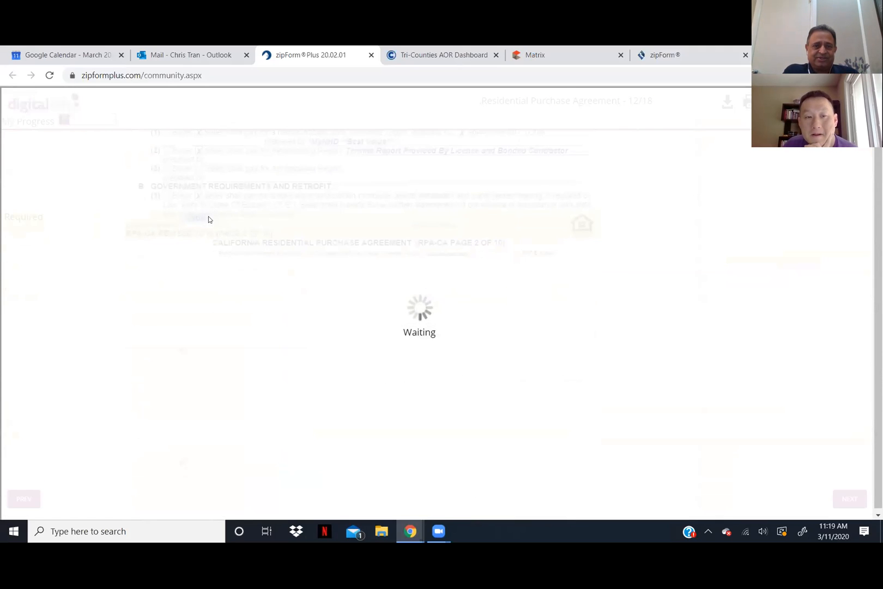
click(208, 218)
click(208, 218)
click(209, 218)
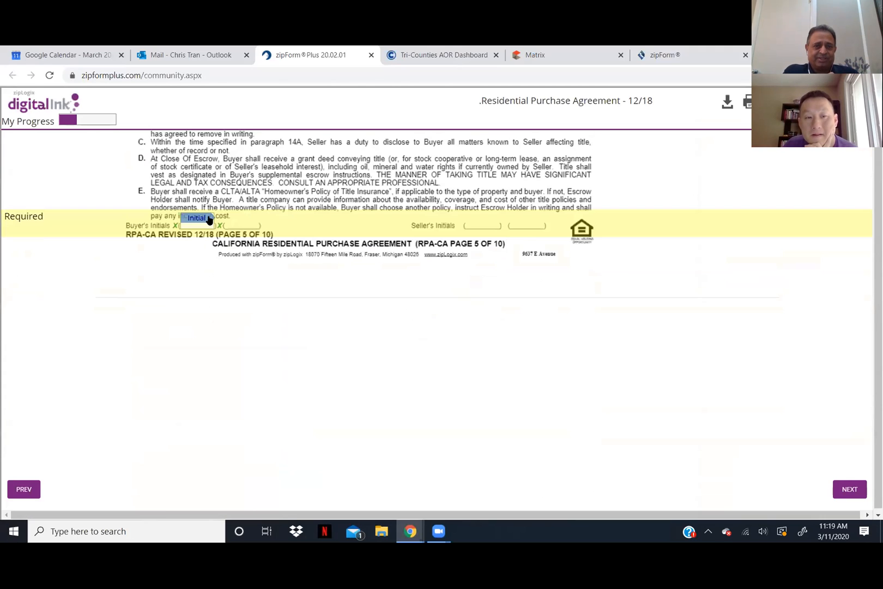
click(208, 218)
click(208, 219)
click(209, 219)
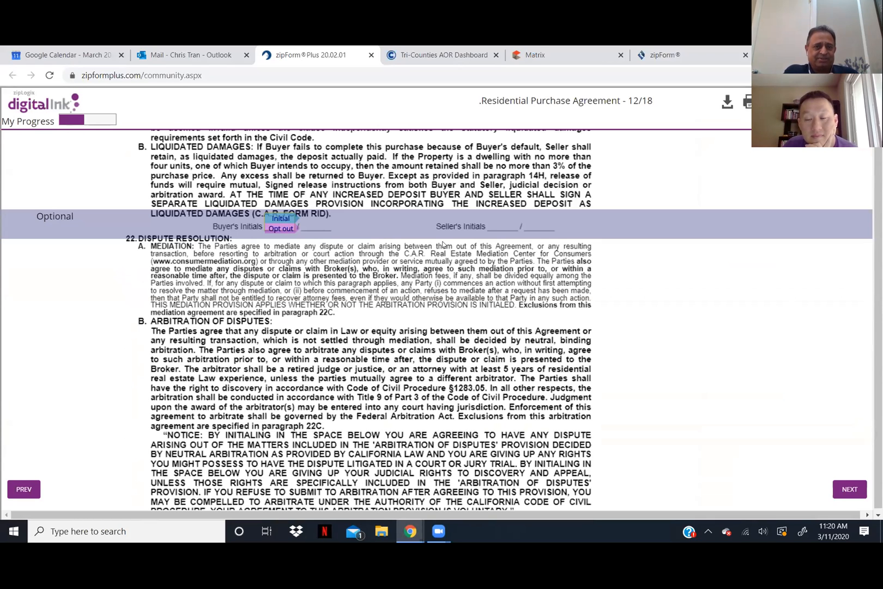
scroll(384, 322, up, 1)
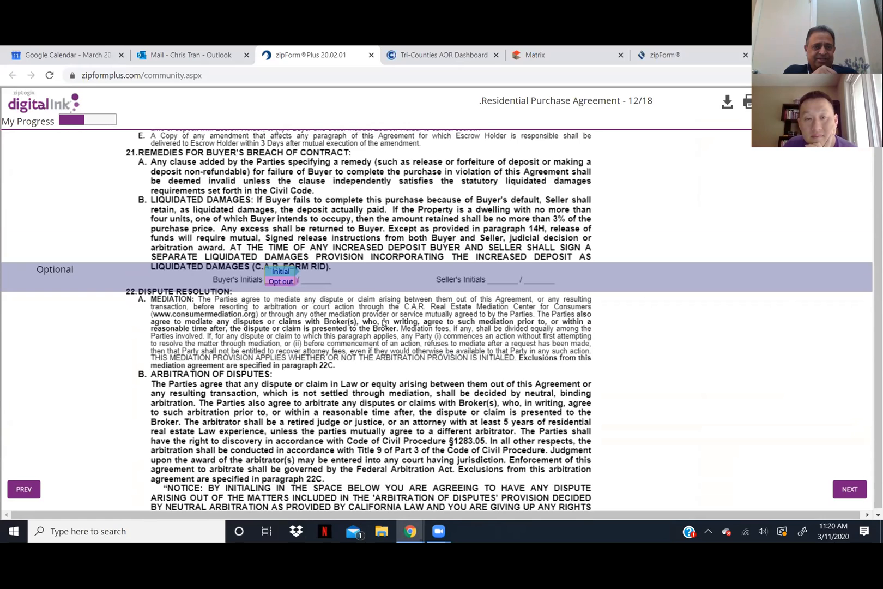
scroll(384, 321, up, 1)
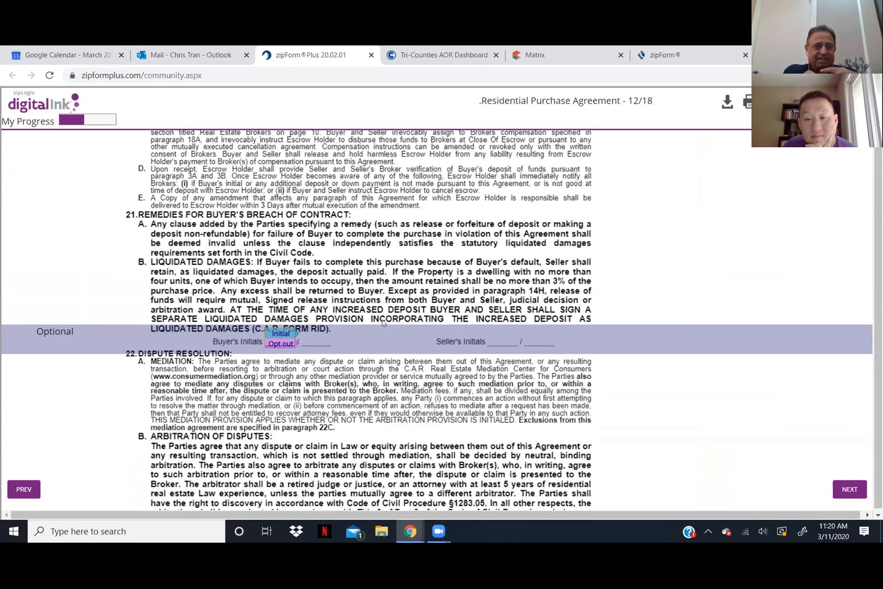
scroll(383, 320, down, 1)
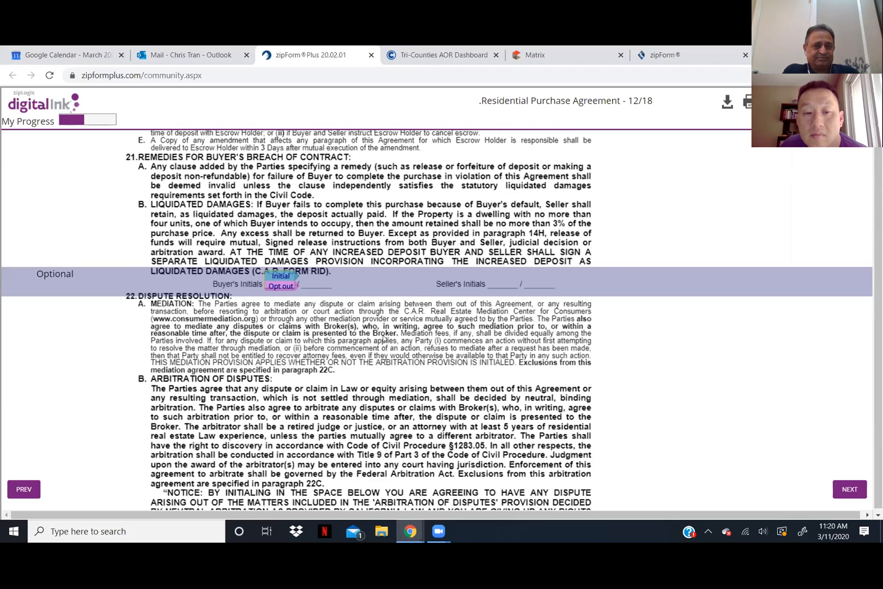
- Initial the liquidated damages and arbitration clauses and pages 8 and 10, and sign page 9 and the Inspection Advisory
click(283, 277)
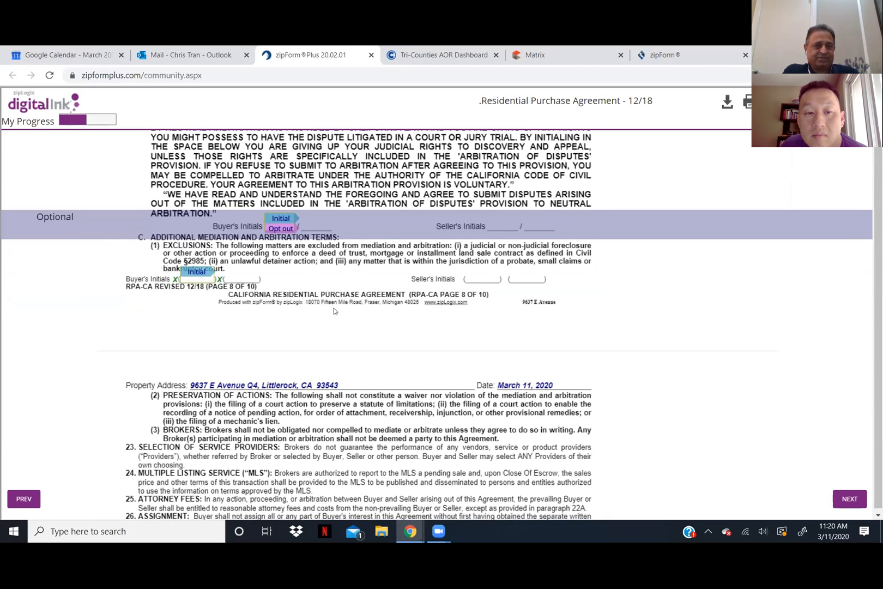
click(281, 217)
click(192, 218)
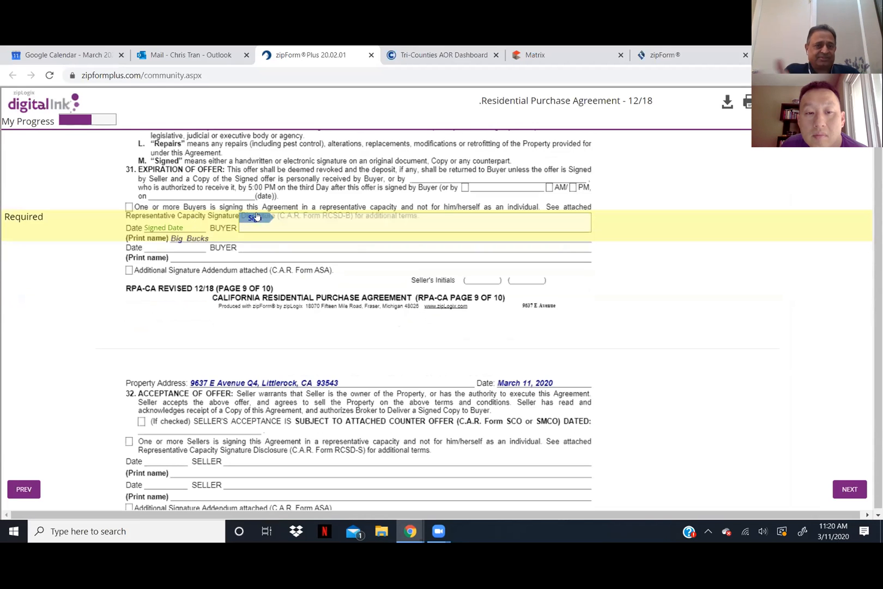
click(260, 216)
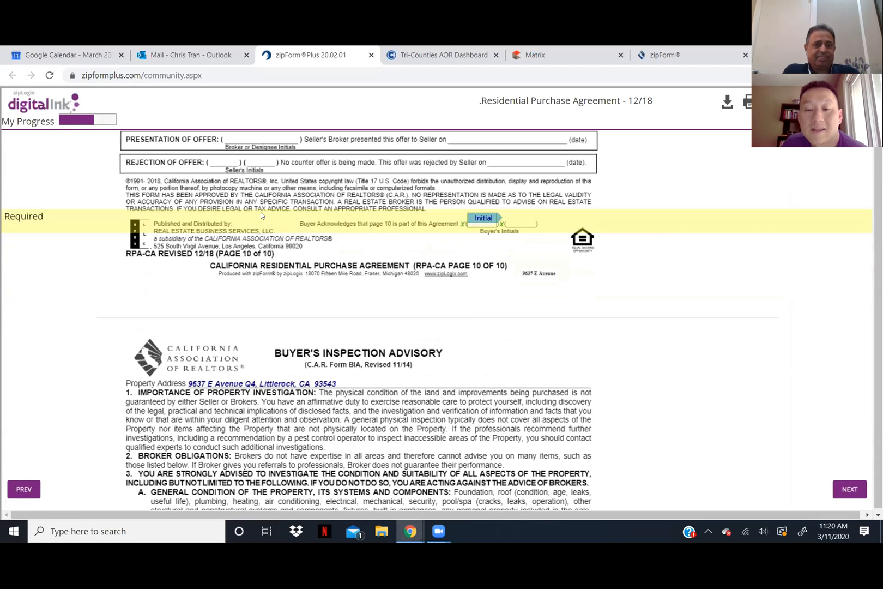
click(474, 218)
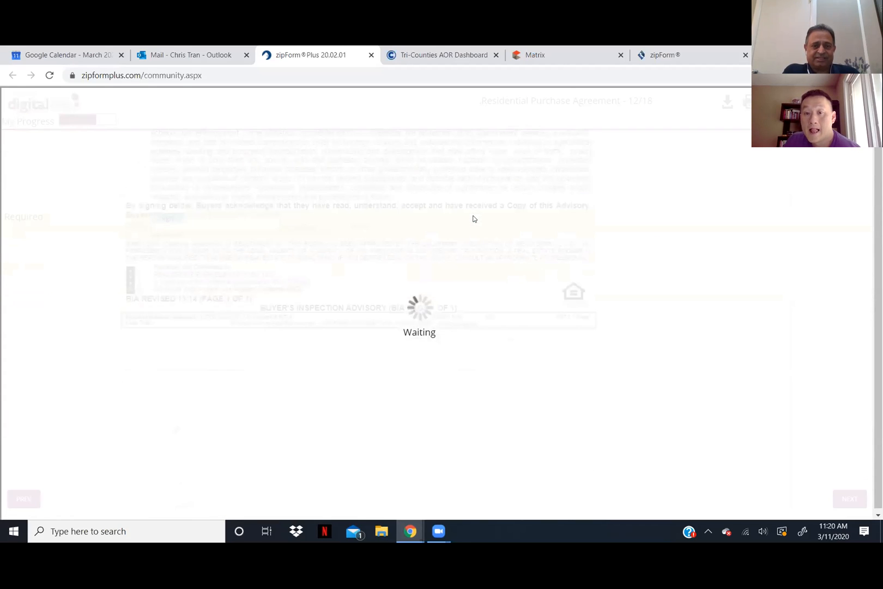
click(176, 218)
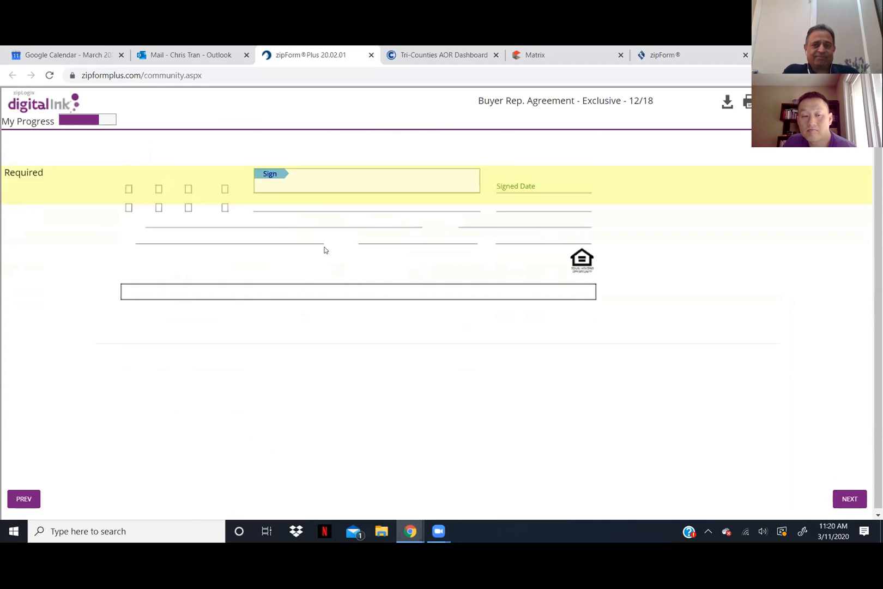
- Sign and initial the buyer representation agreement pages, the Inspection Advisory and the CCPA advisory
click(275, 218)
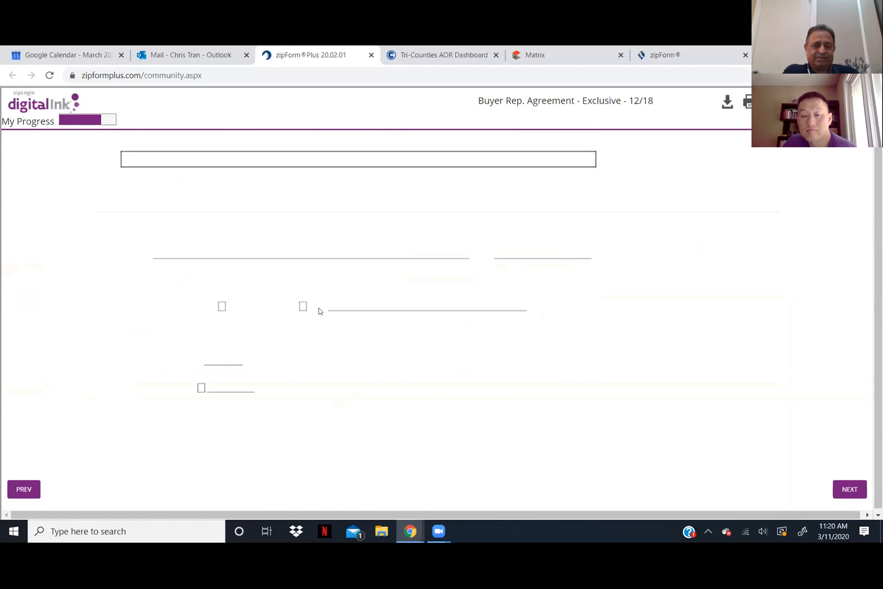
click(476, 218)
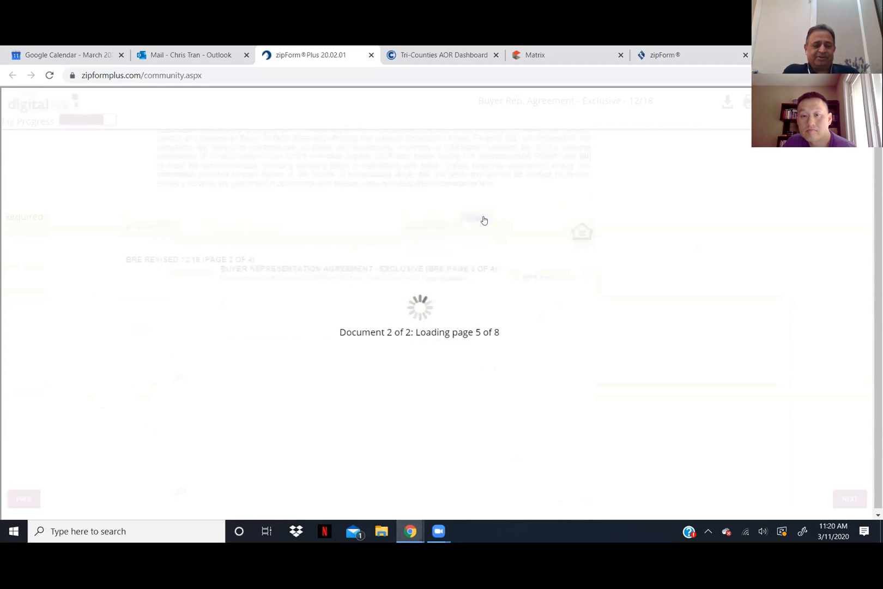
click(483, 219)
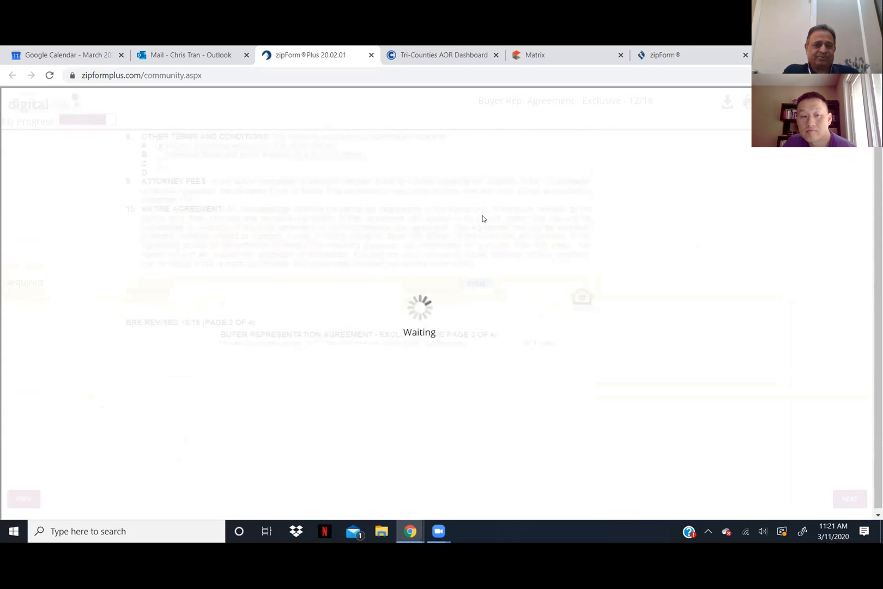
click(483, 218)
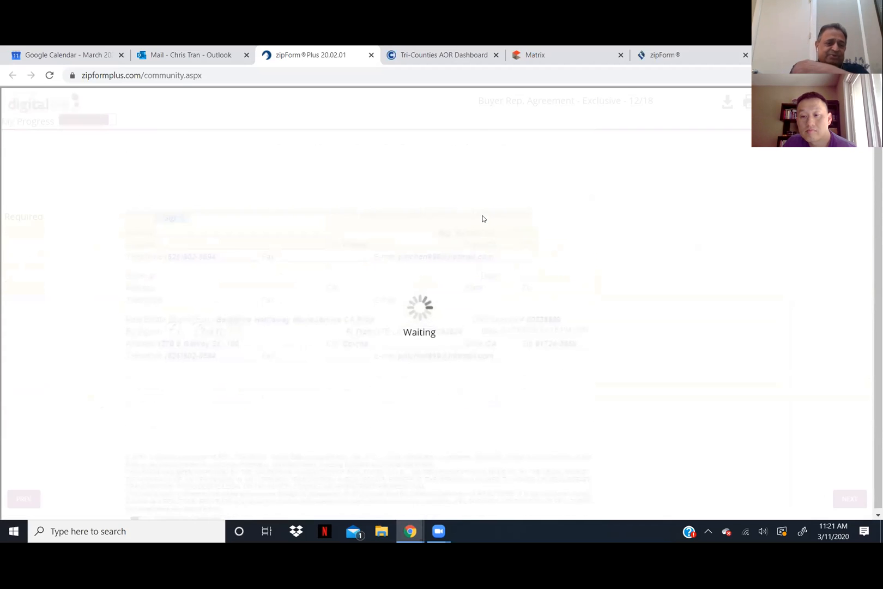
click(169, 219)
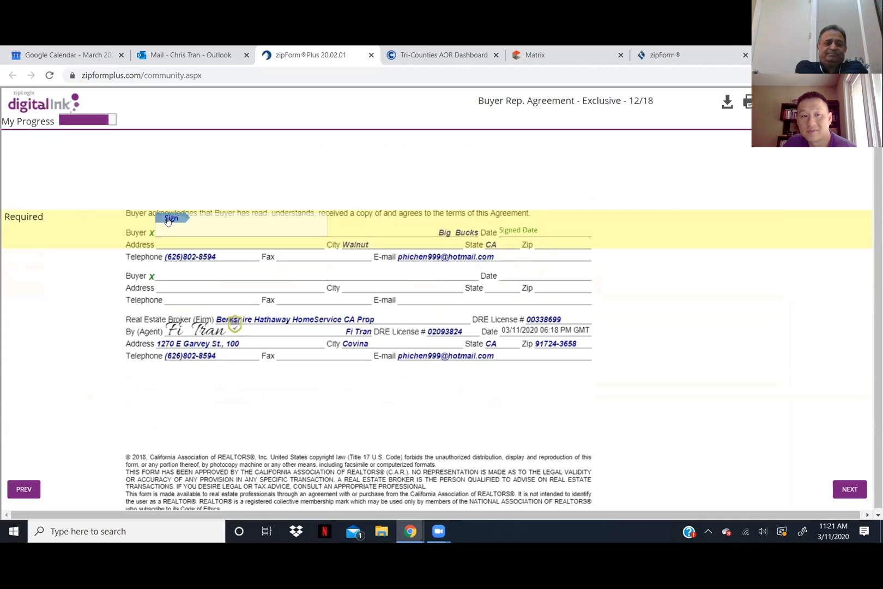
click(178, 221)
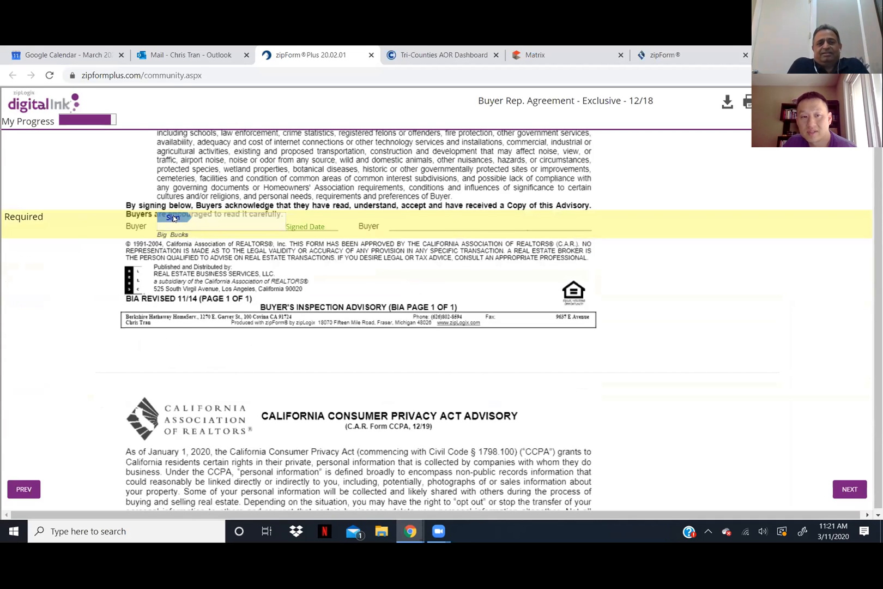
click(259, 218)
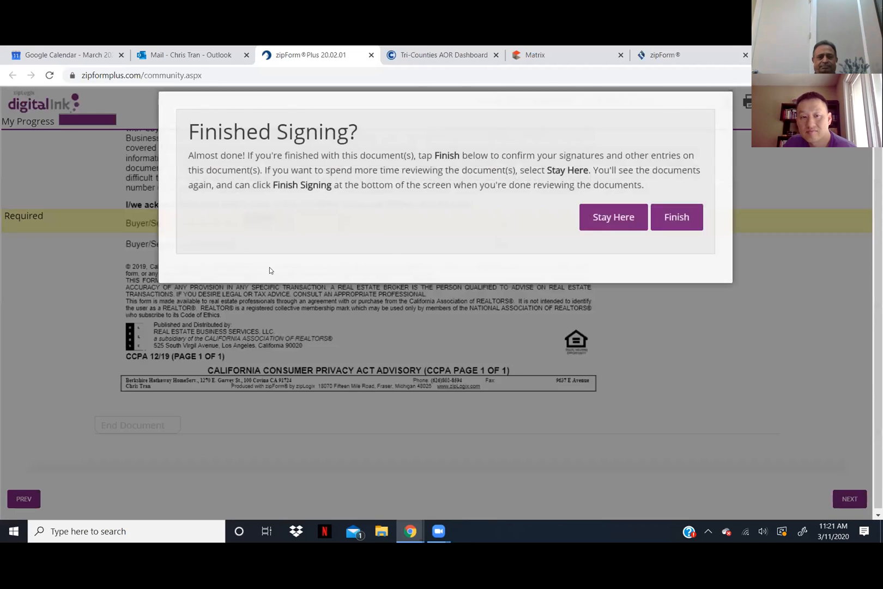
- Confirm the second signer's signing is finished and close the thank-you page
click(680, 231)
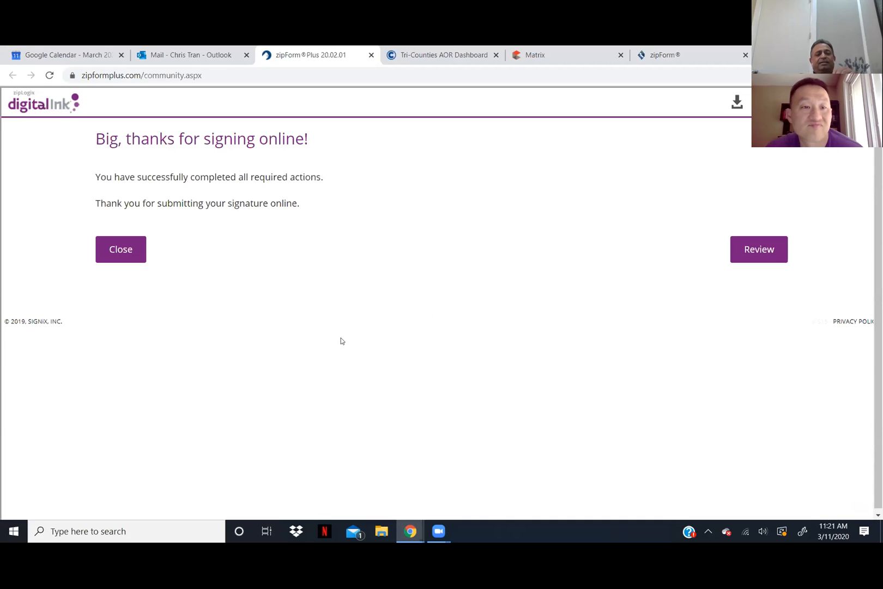
click(136, 250)
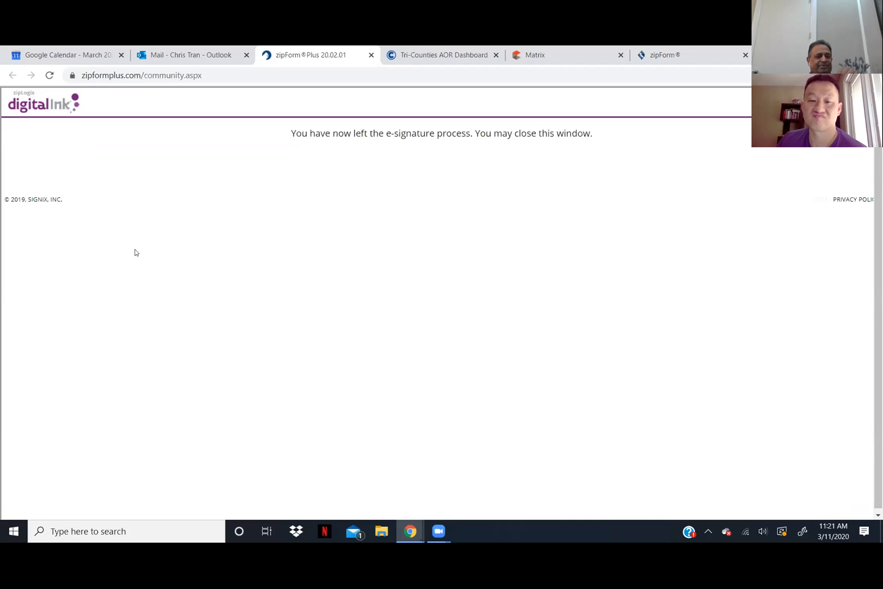
right_click(350, 63)
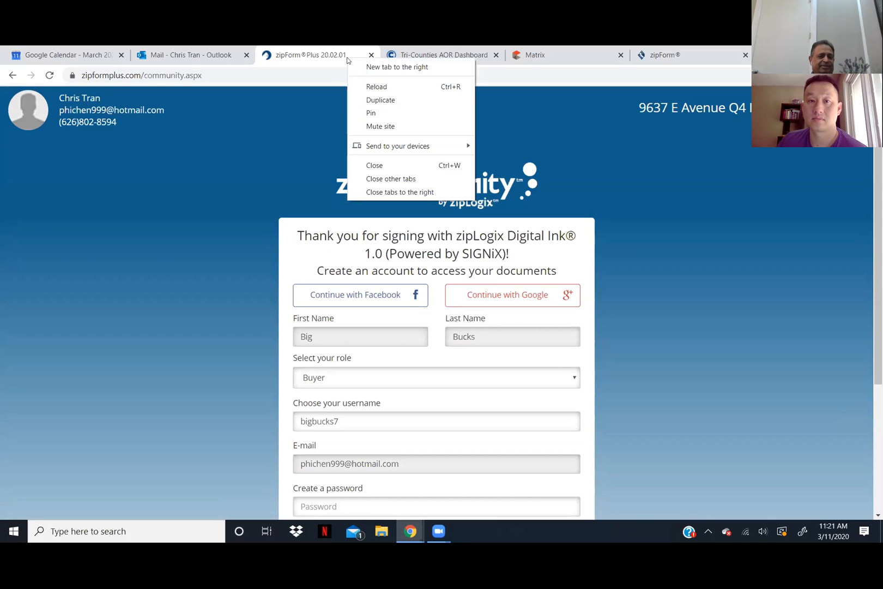
- Close the Digital Ink signing tab to return to the Outlook mailbox
click(370, 164)
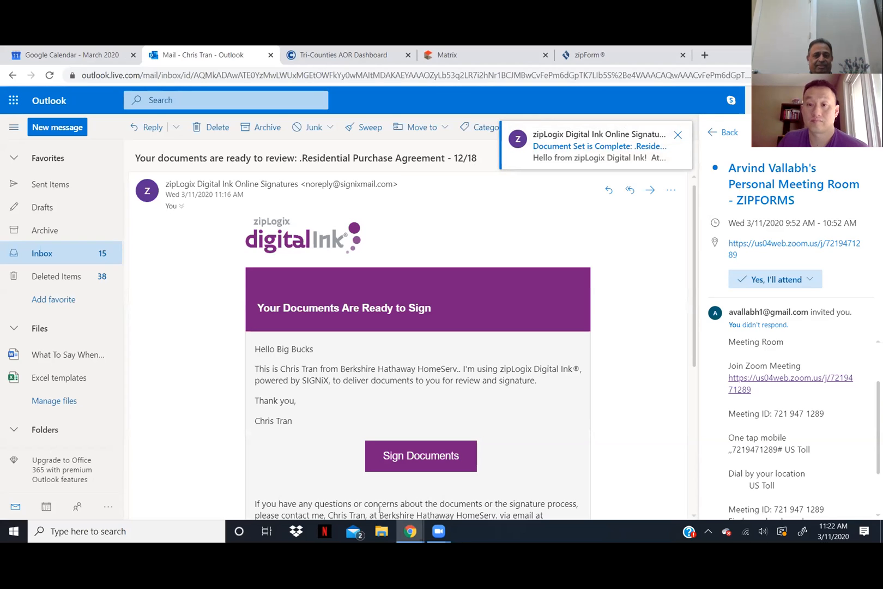
mouse_move(407, 538)
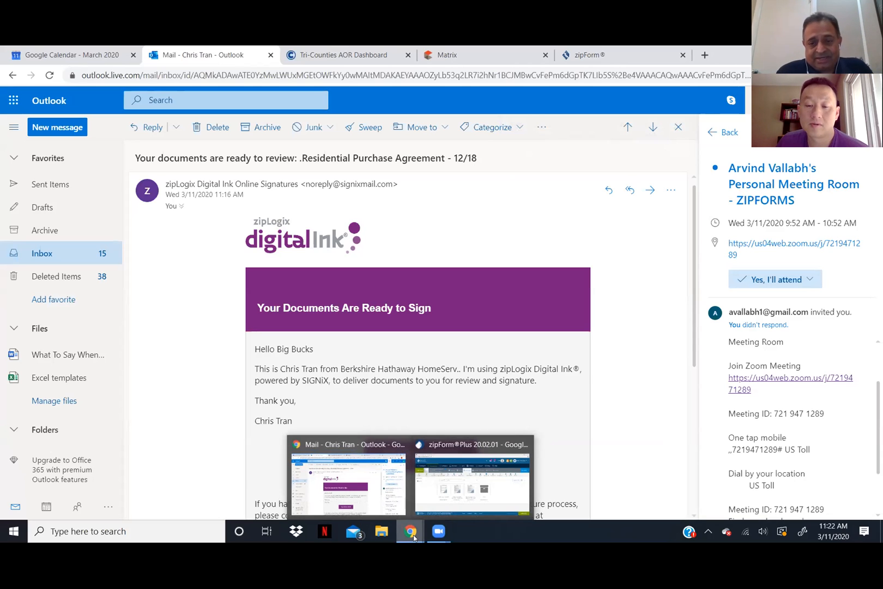
click(425, 500)
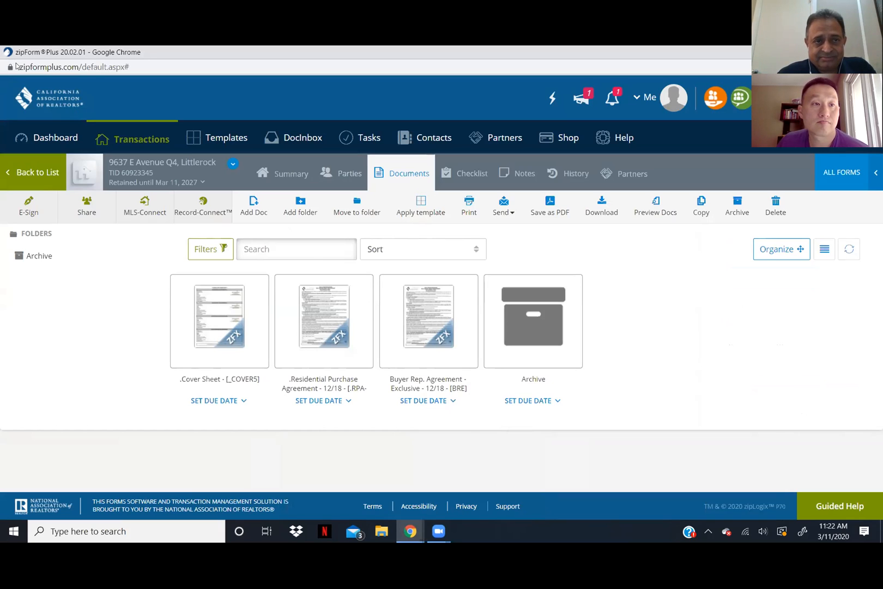
click(31, 174)
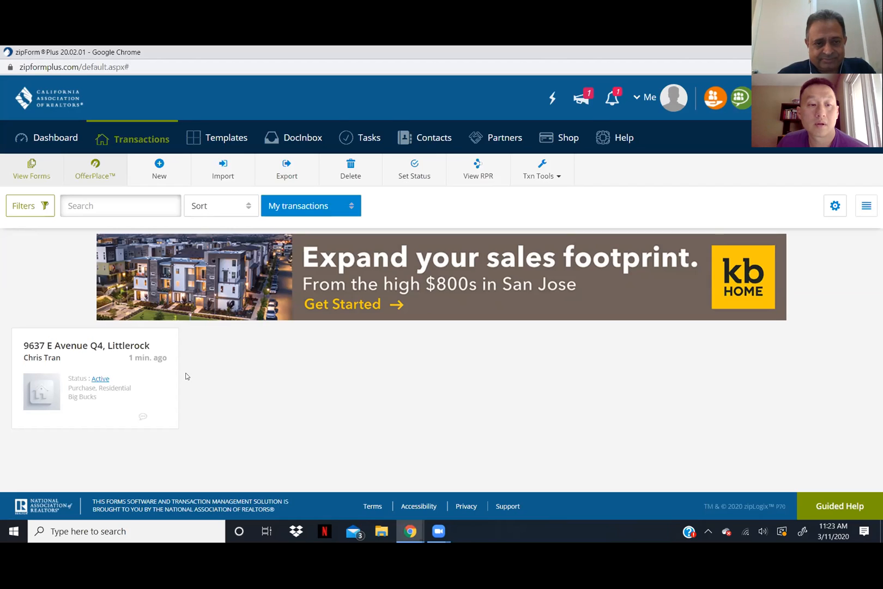
click(91, 367)
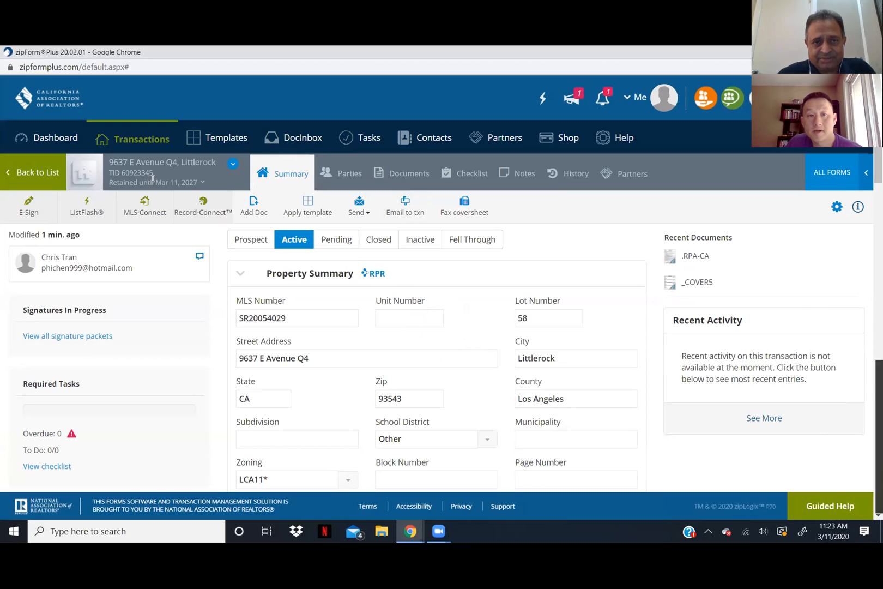
click(408, 175)
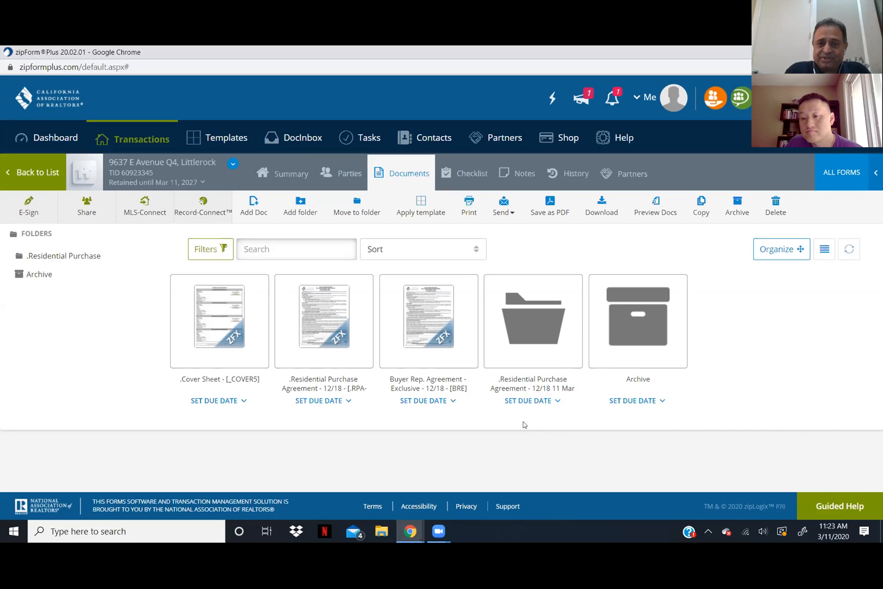
click(532, 328)
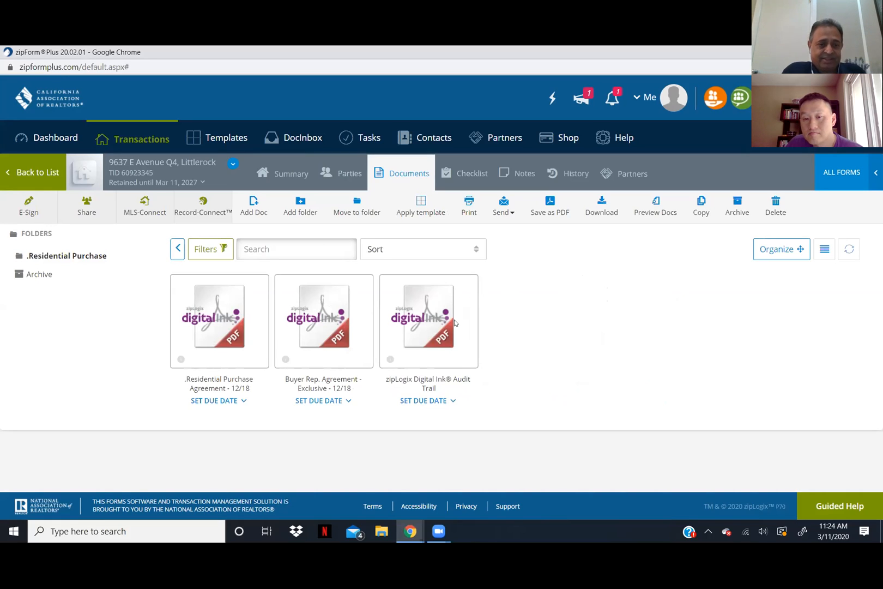
- Open the zipLogix Digital Ink Audit Trail PDF and begin scrolling through it
click(425, 319)
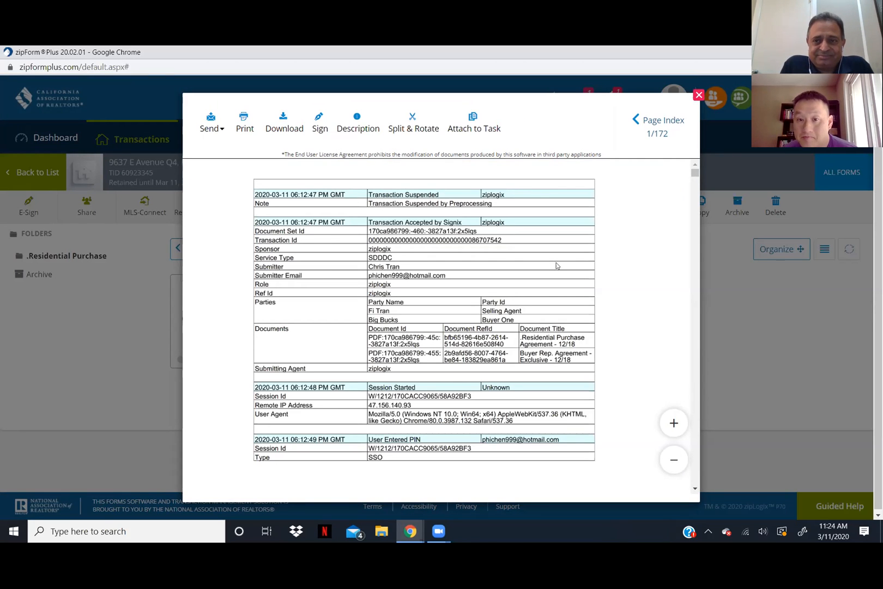
scroll(635, 296, down, 10)
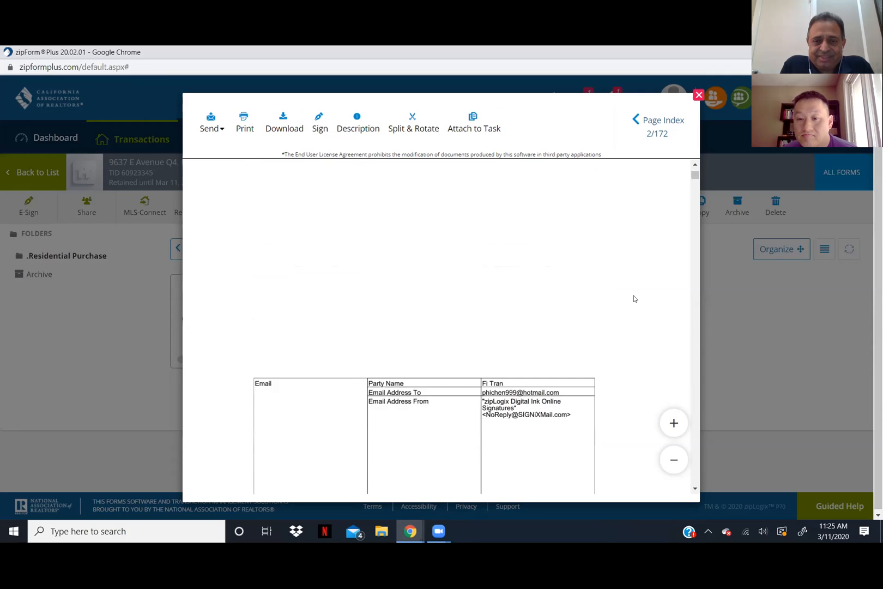
- Scroll through the audit trail's e-mail records, then close the audit trail viewer
scroll(635, 300, down, 4)
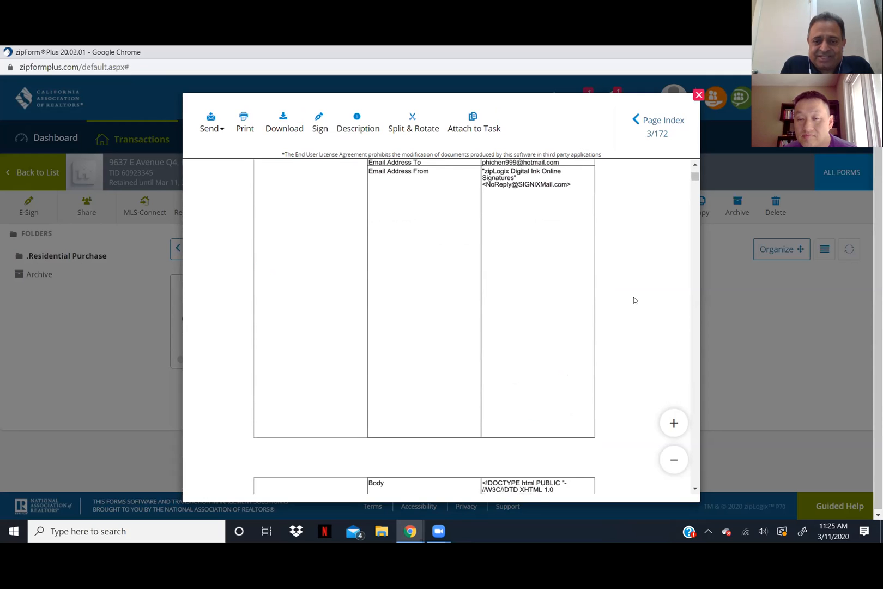
scroll(634, 300, up, 1)
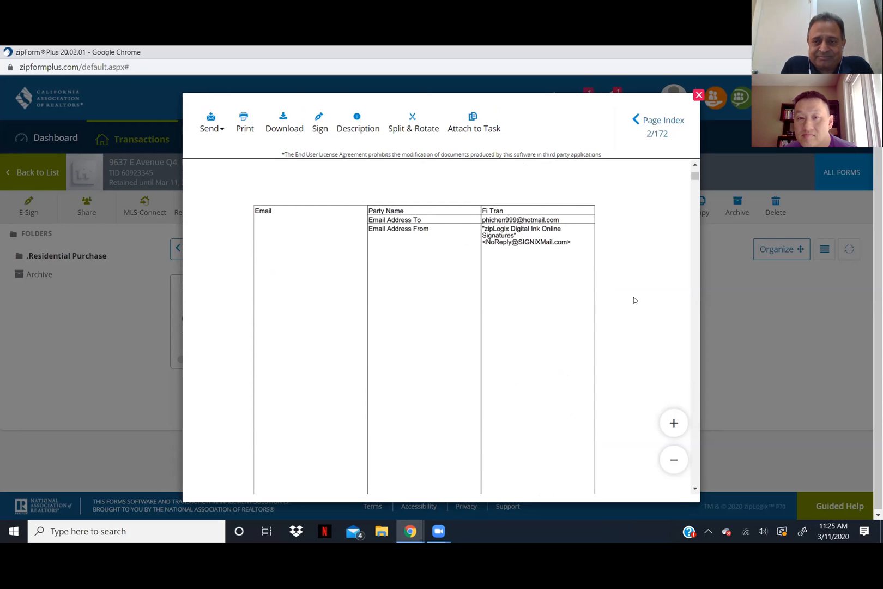
scroll(633, 299, down, 6)
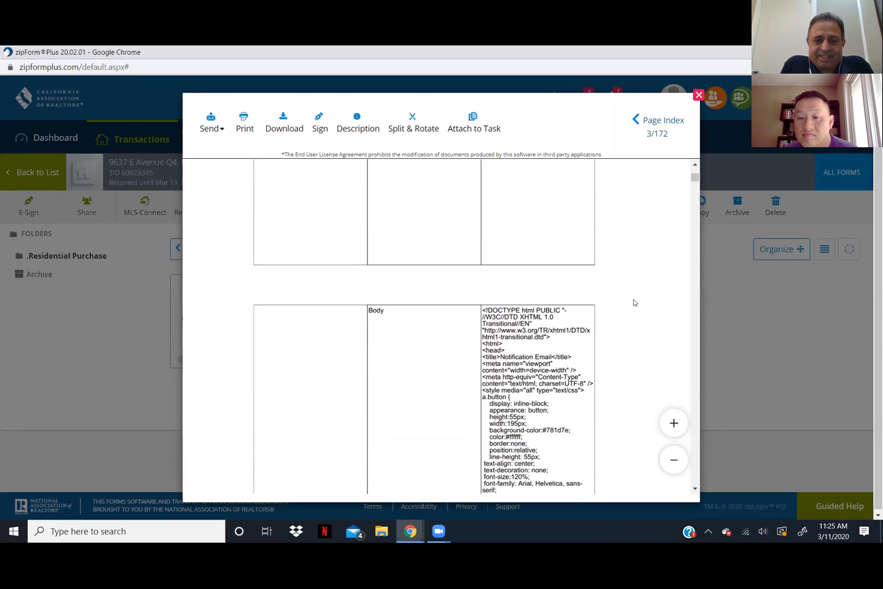
scroll(634, 303, down, 2)
scroll(634, 300, down, 9)
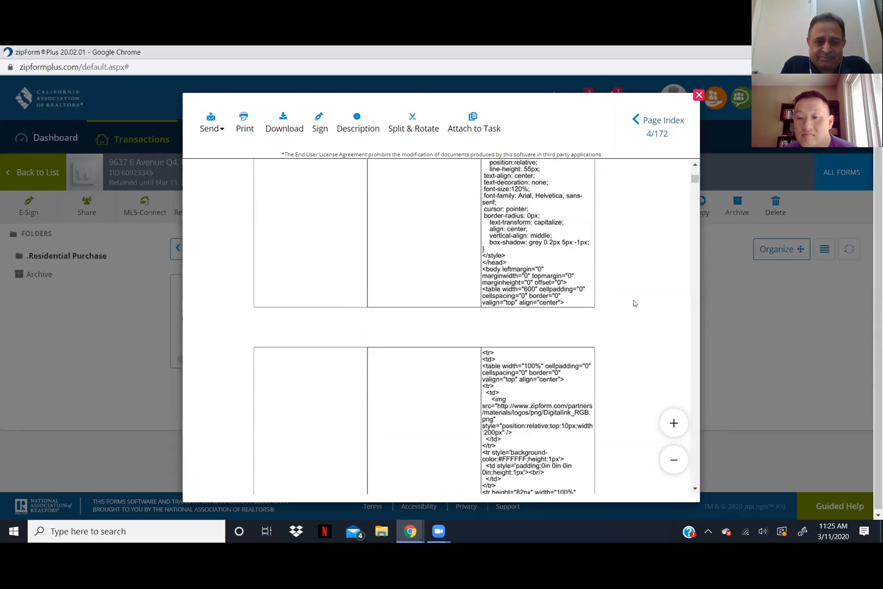
scroll(633, 304, down, 10)
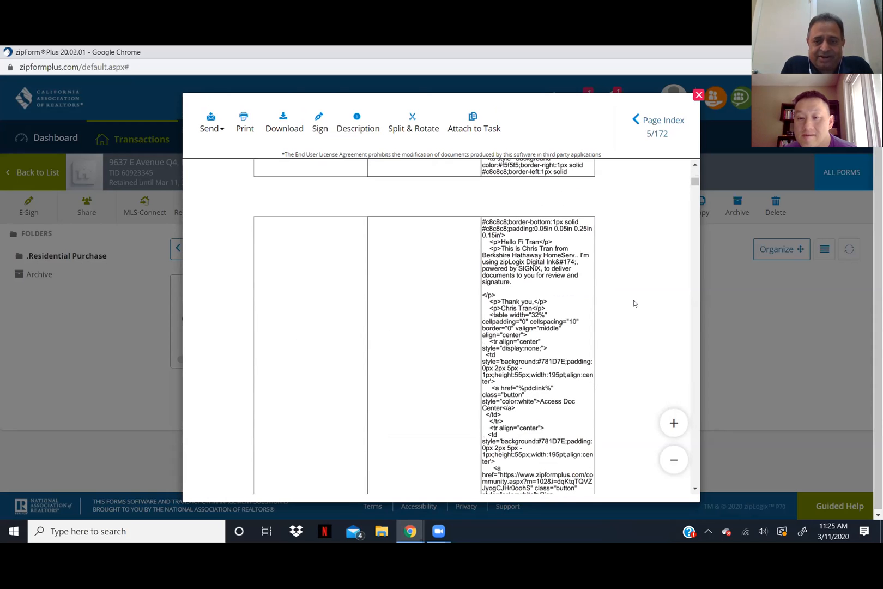
scroll(633, 303, down, 5)
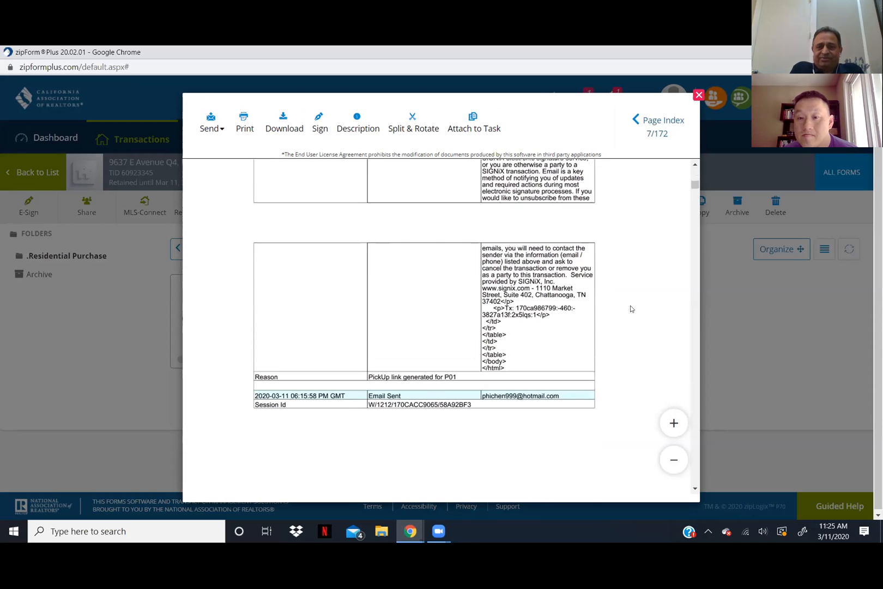
click(698, 96)
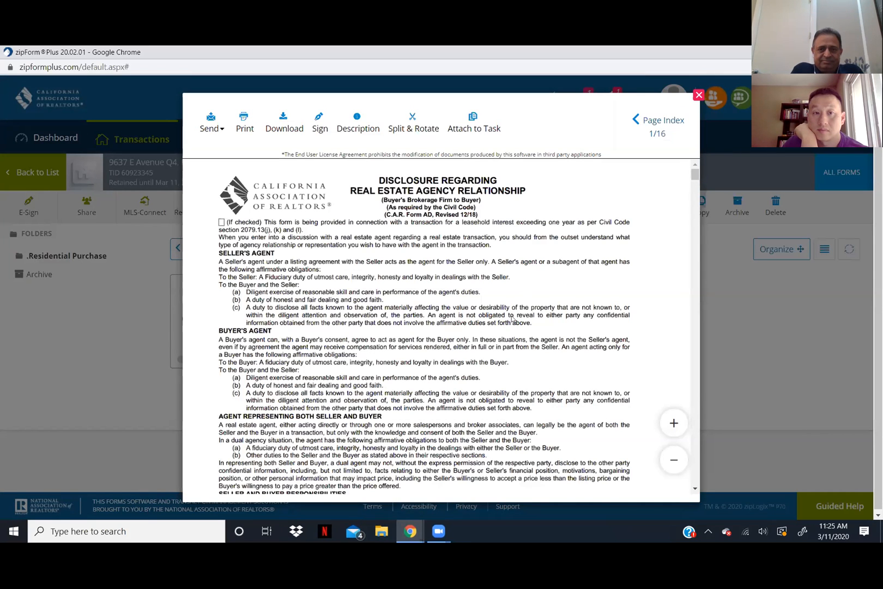
- Zoom in twice to check the buyer signature and 03/11/2020 date, then close the document
scroll(513, 319, down, 5)
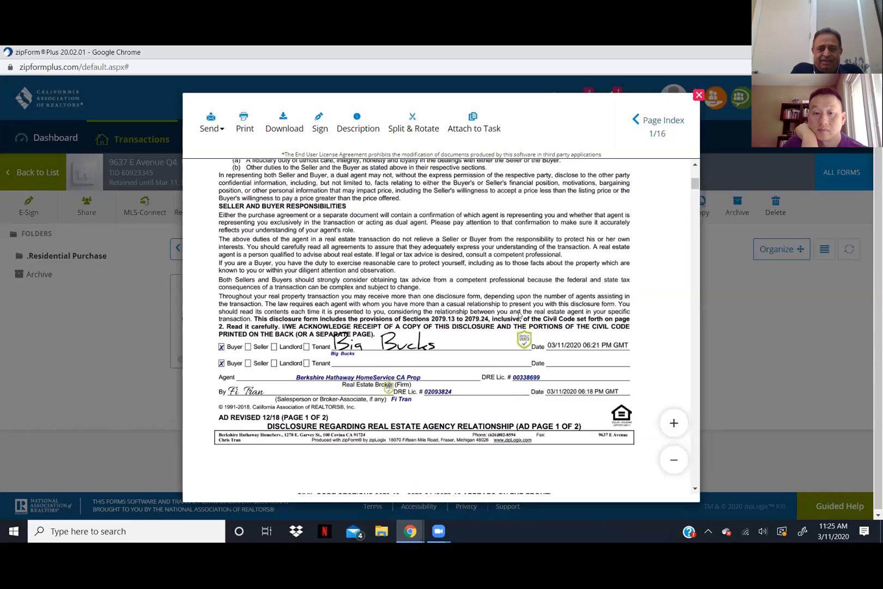
scroll(519, 316, down, 2)
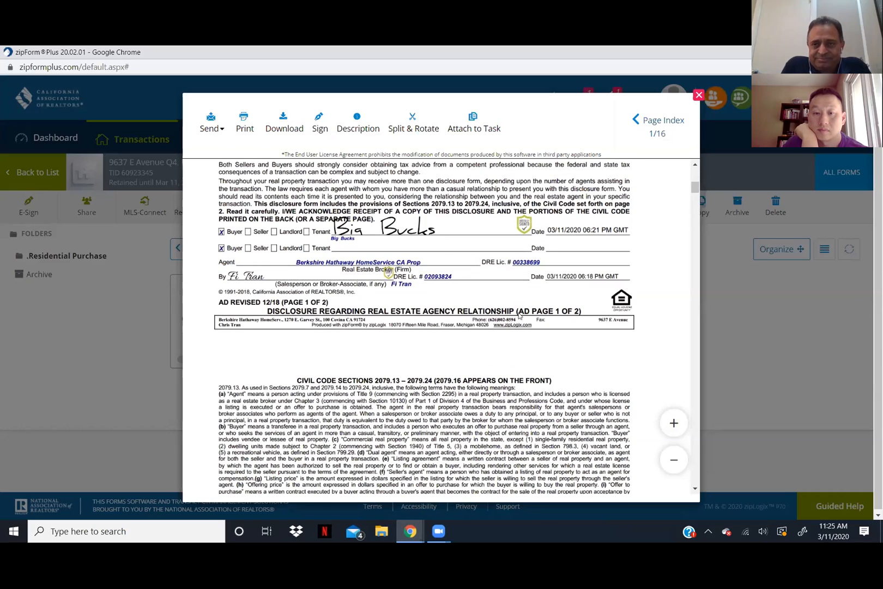
scroll(519, 316, up, 1)
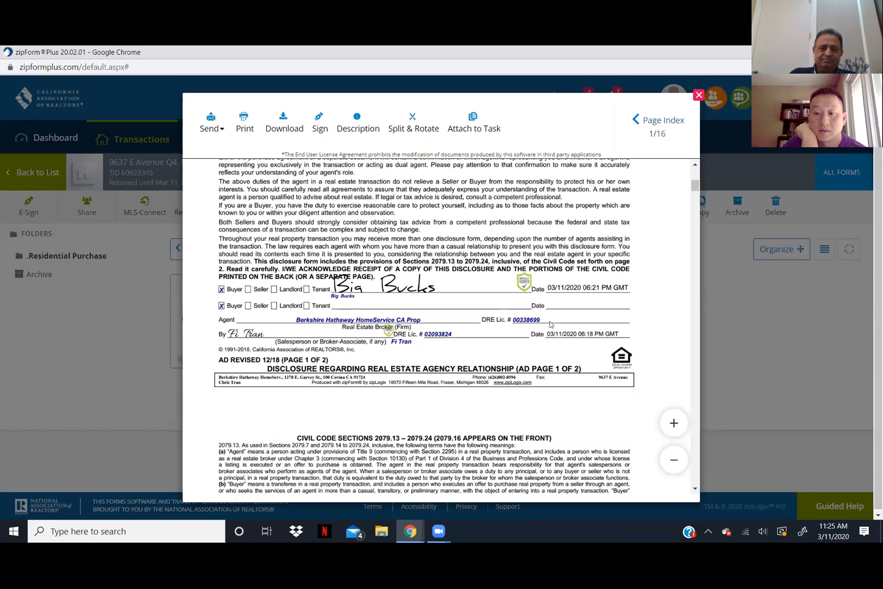
click(675, 422)
click(675, 422)
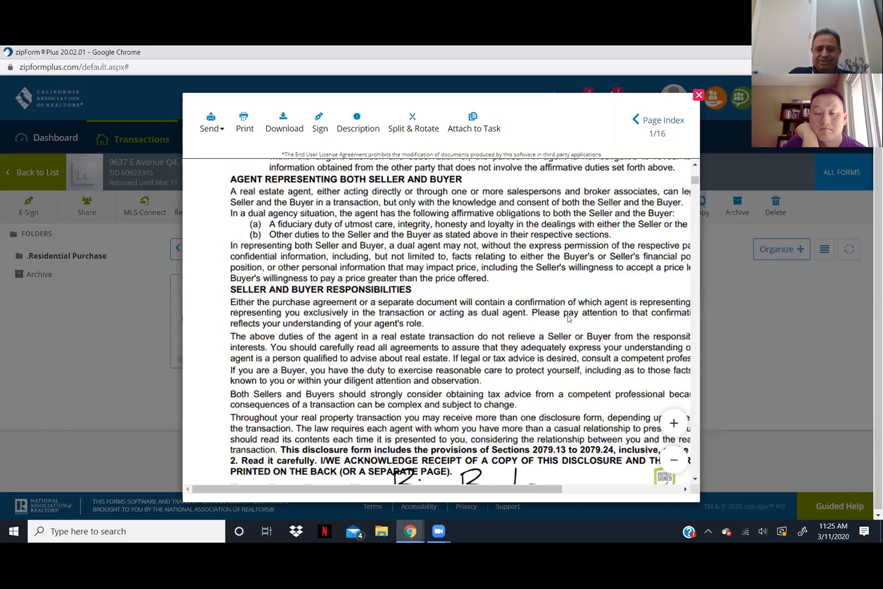
scroll(568, 319, down, 3)
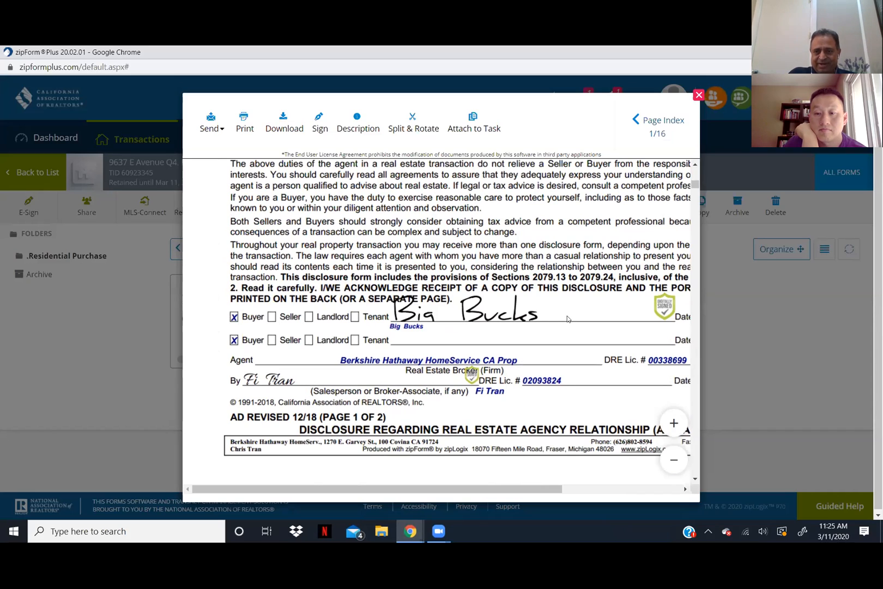
click(659, 488)
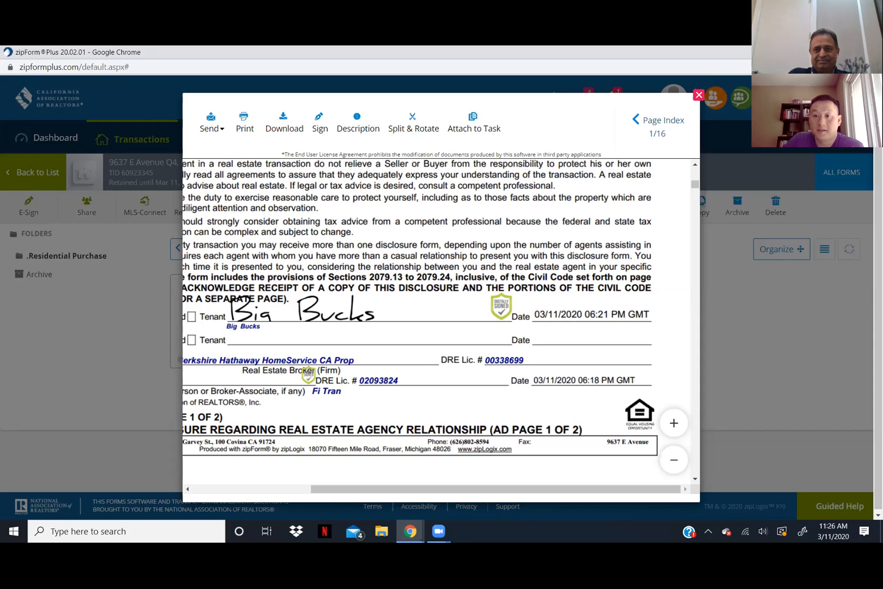
click(699, 96)
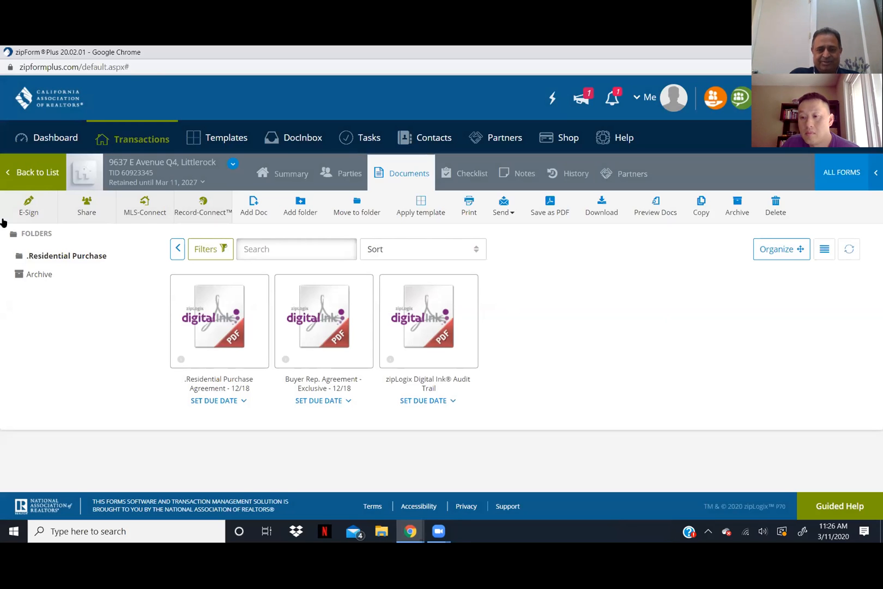
click(34, 172)
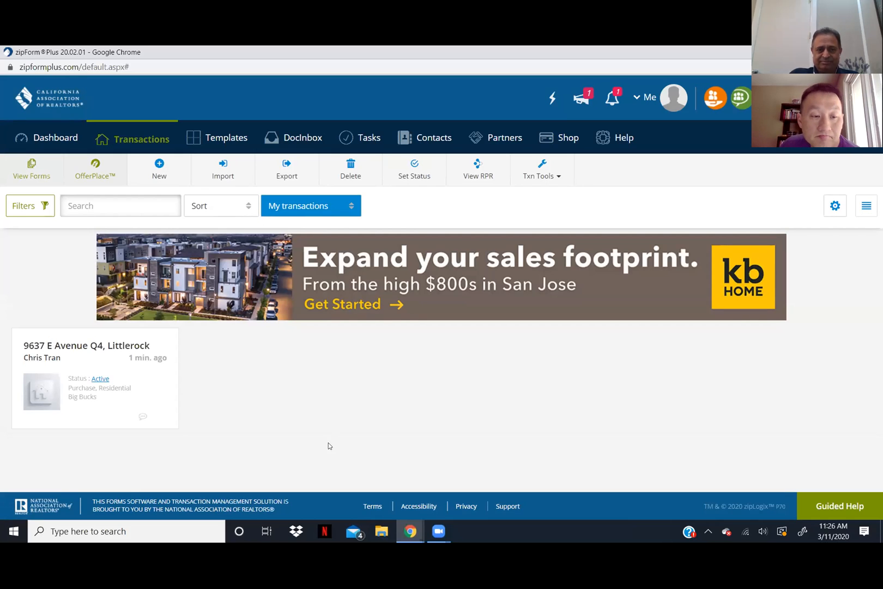
click(103, 356)
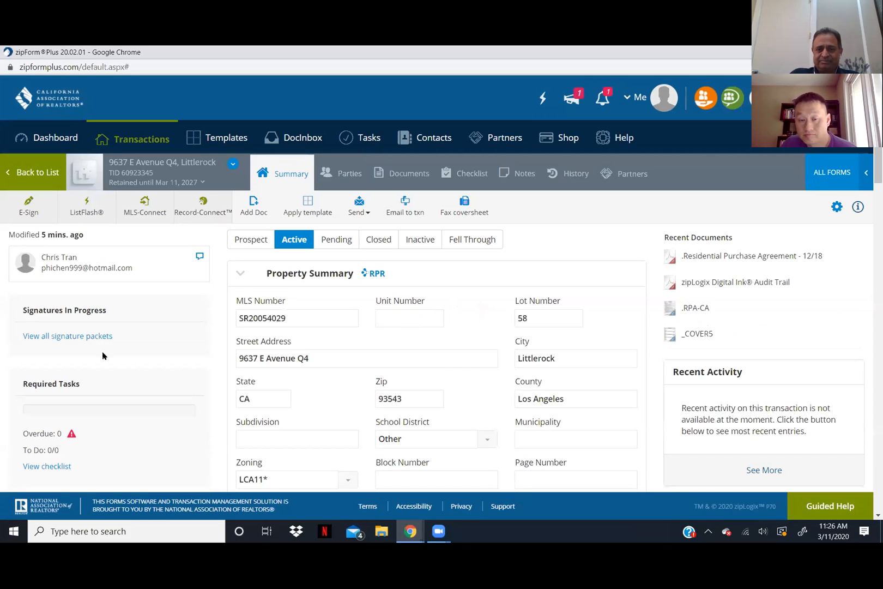
click(407, 176)
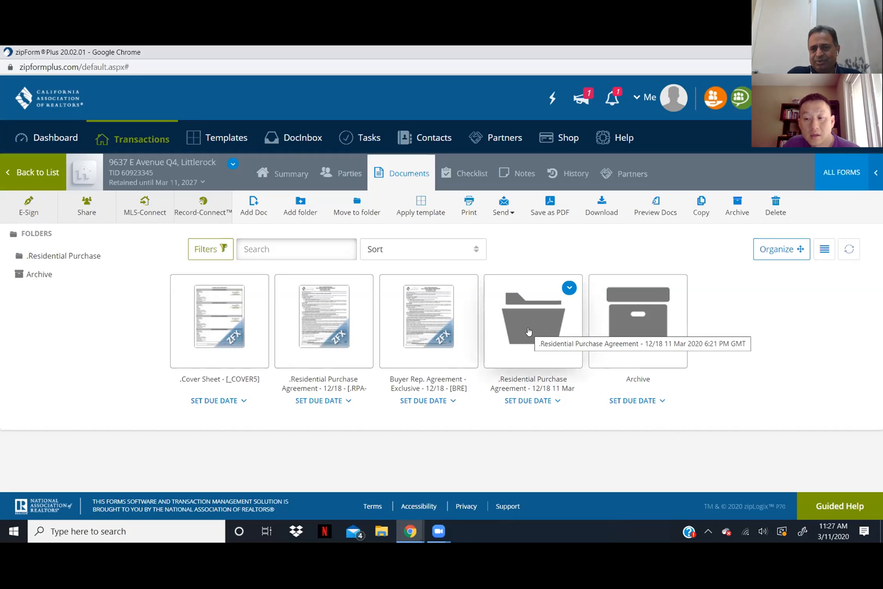
- Open the .Residential Purchase Agreement folder and bring up Document Detail for the signed agreement PDF
click(569, 287)
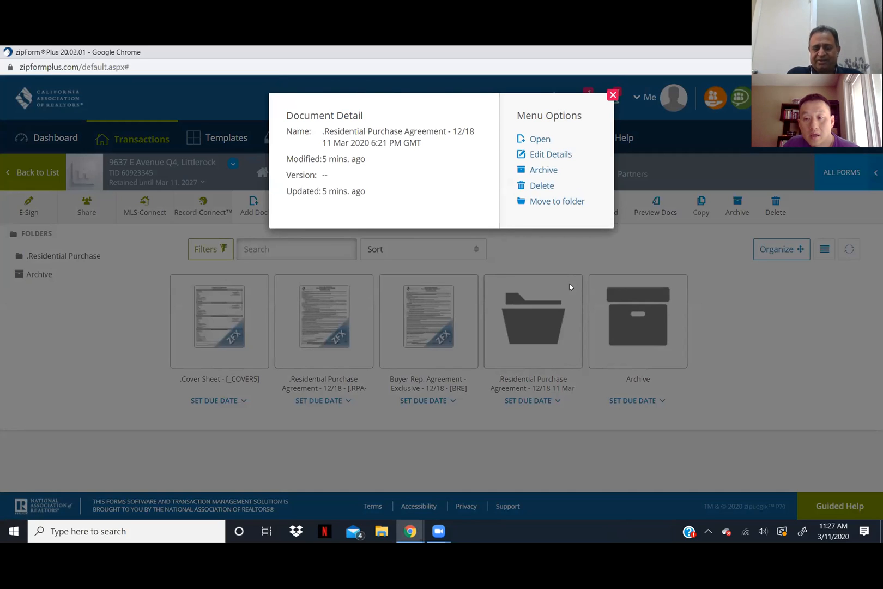
click(553, 255)
click(533, 327)
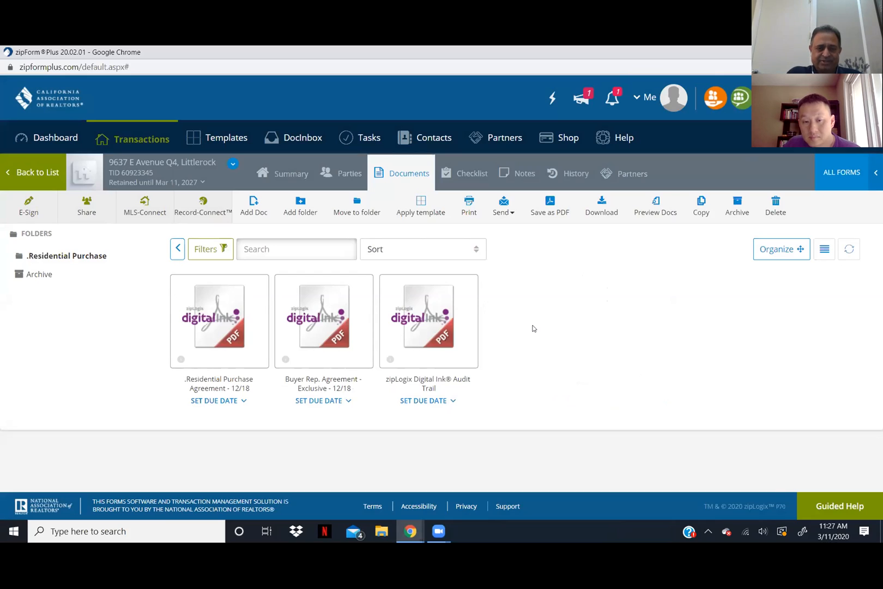
mouse_move(185, 331)
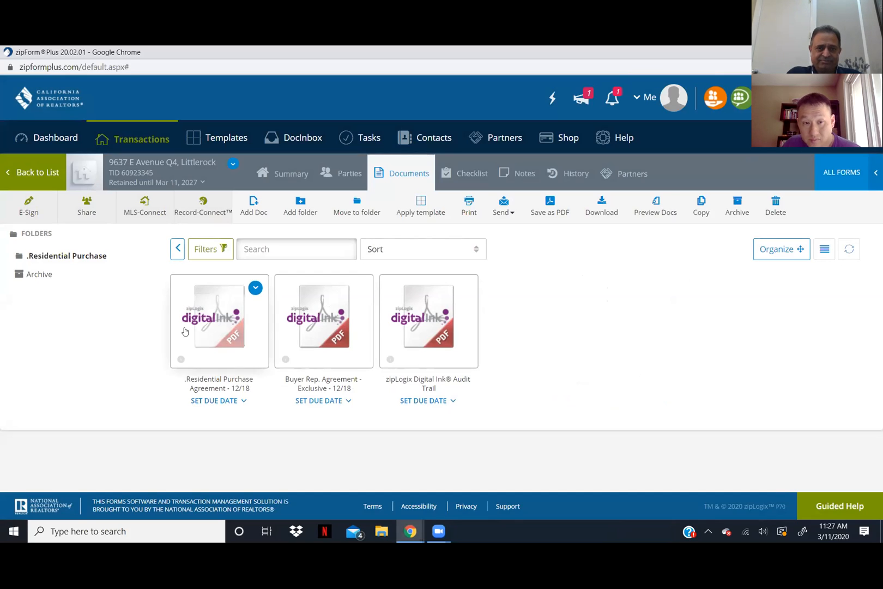
click(255, 288)
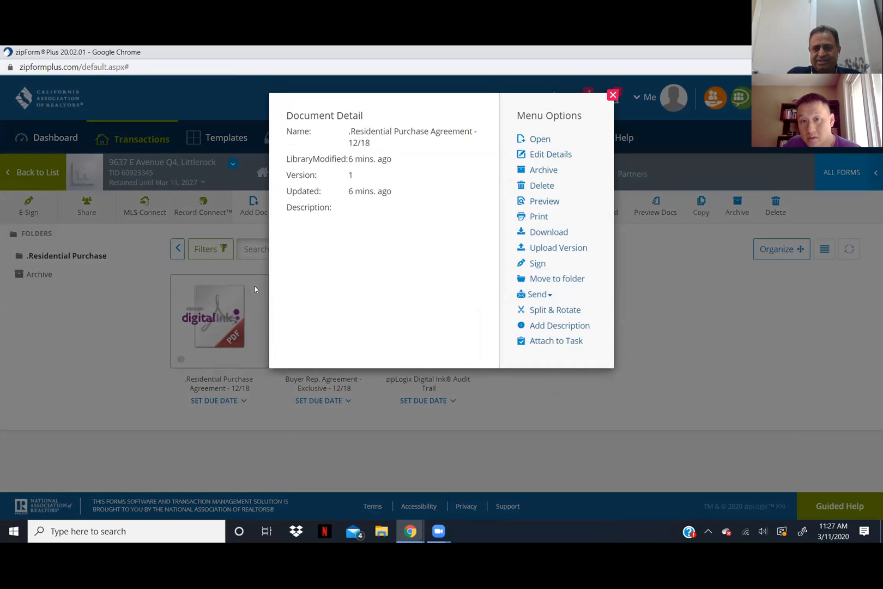
- Start e-mailing the agreement PDF to the listing agent, then cancel and return to the transactions list
click(548, 295)
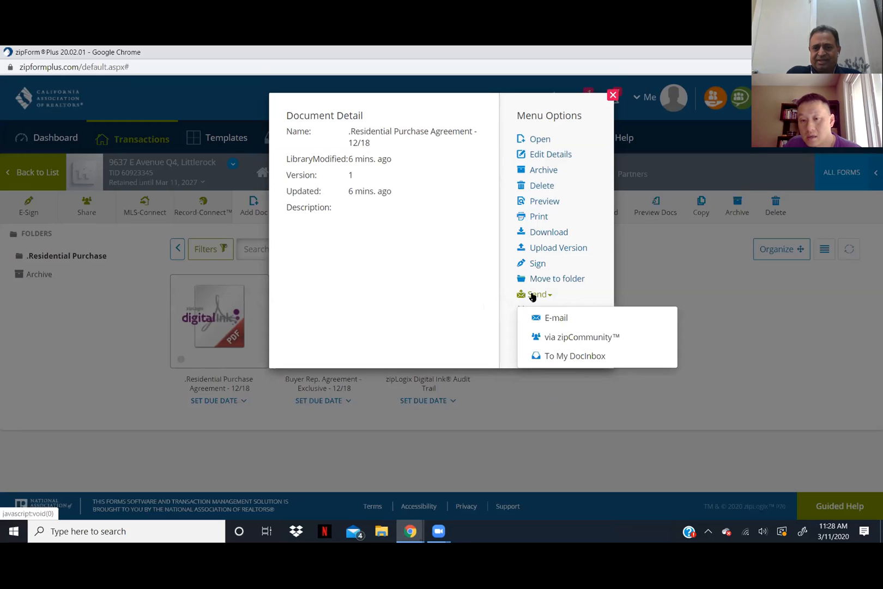
click(549, 319)
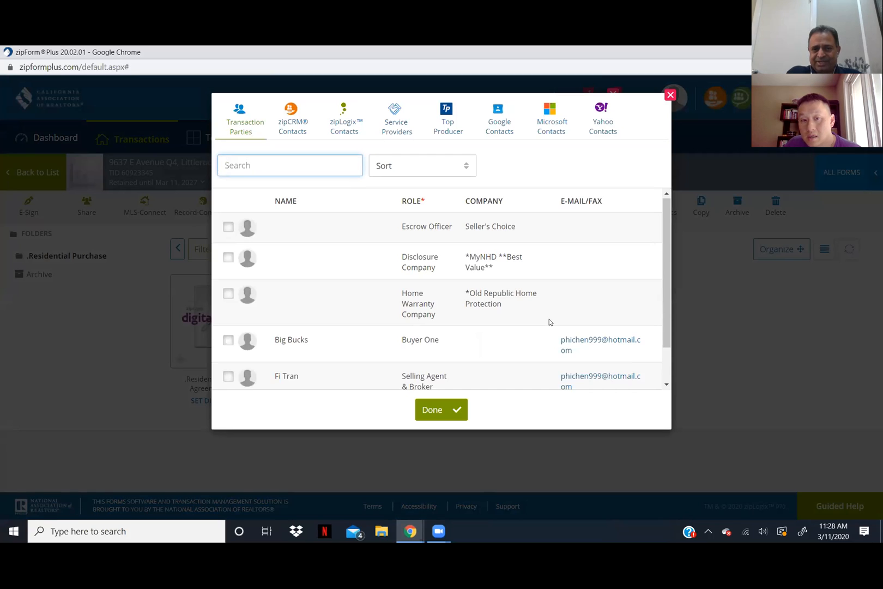
scroll(591, 336, down, 2)
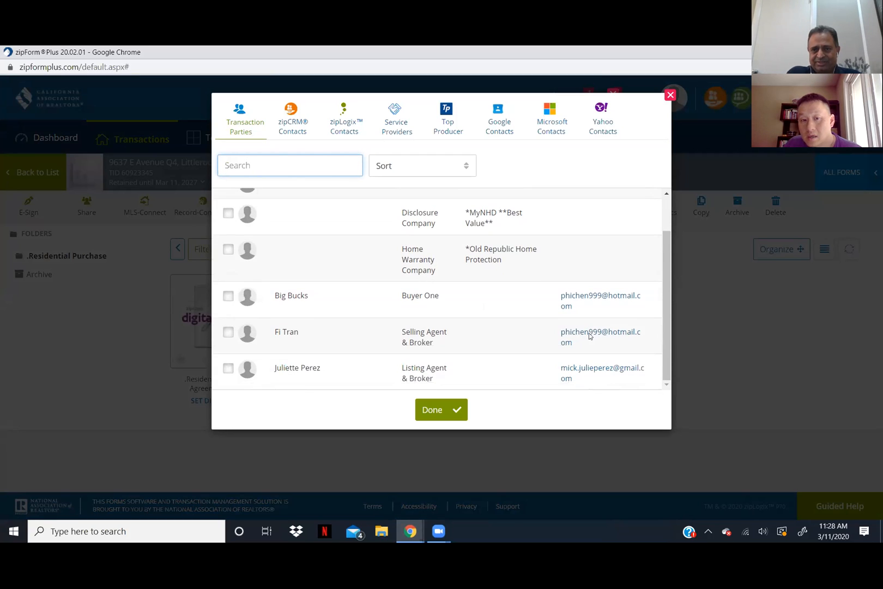
click(229, 368)
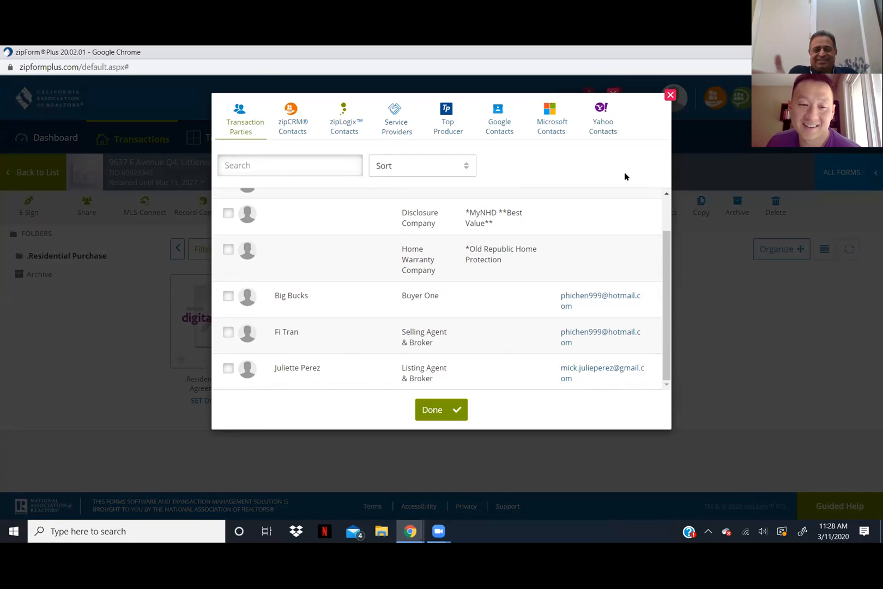
click(670, 95)
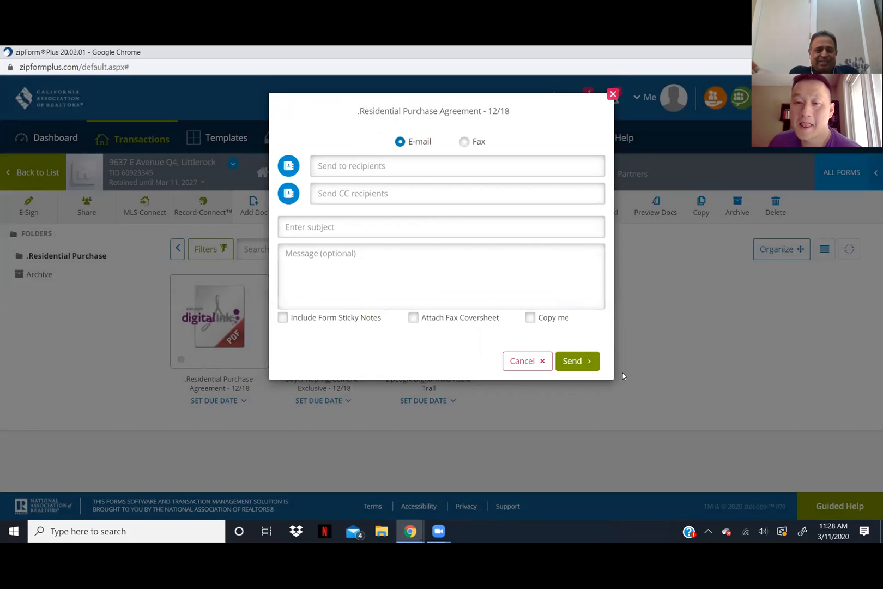
click(612, 94)
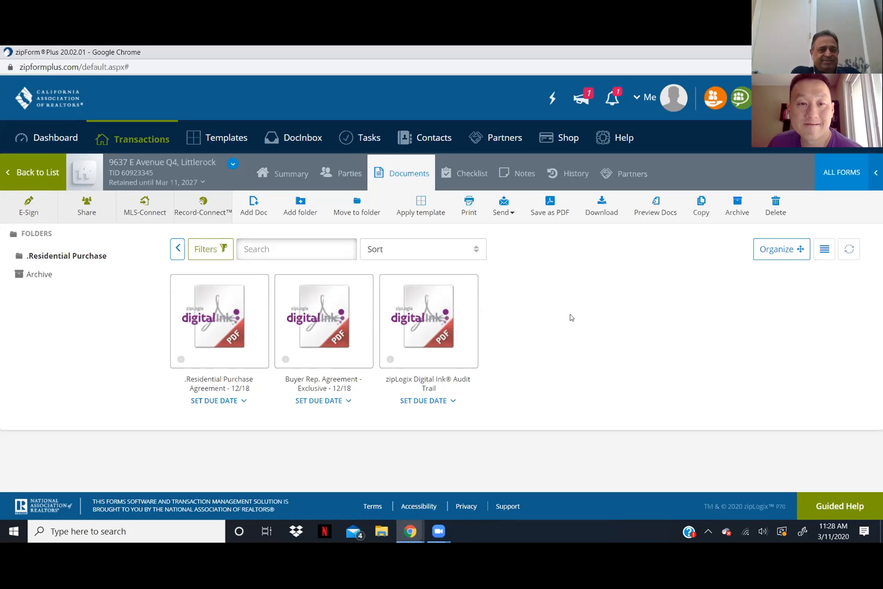
click(38, 173)
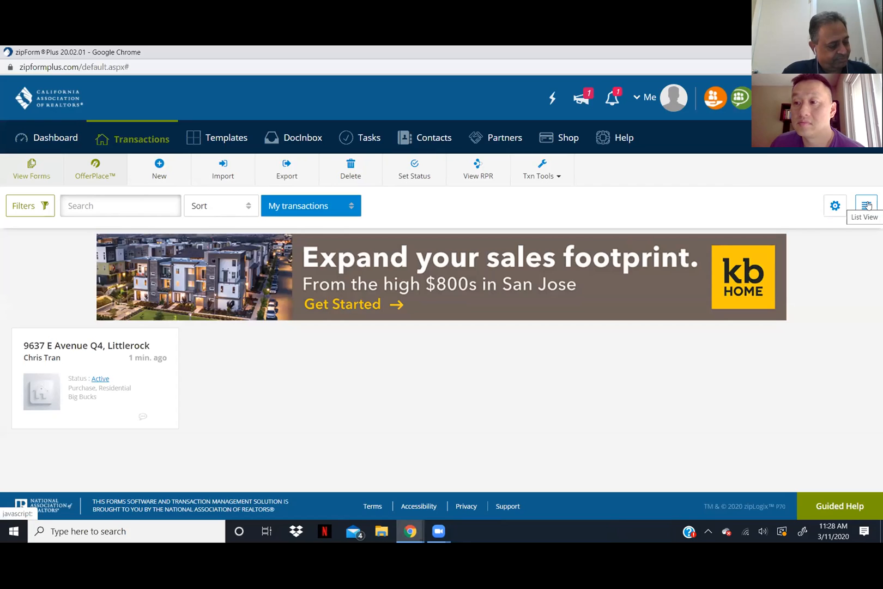
- Open the transactions list display settings, then head for the Outlook mail window
click(835, 207)
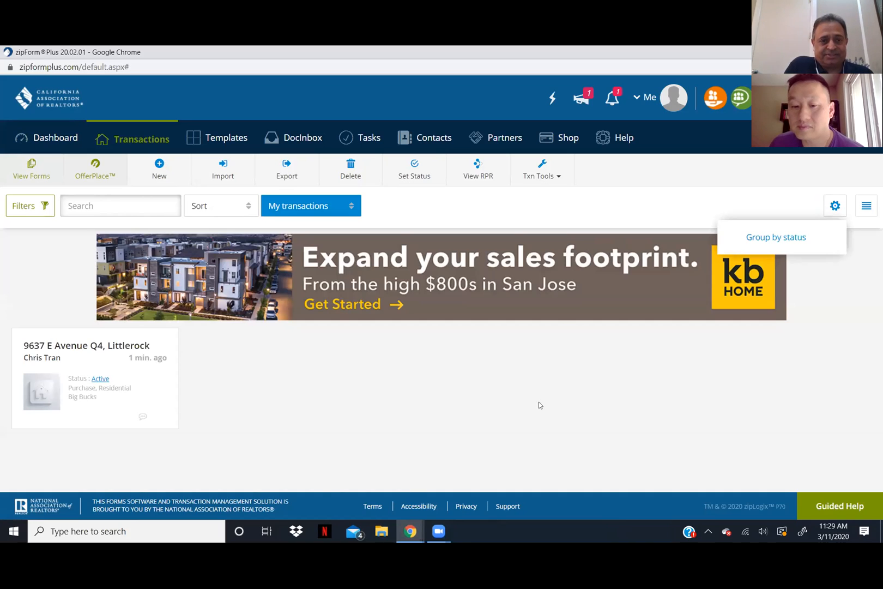
mouse_move(410, 534)
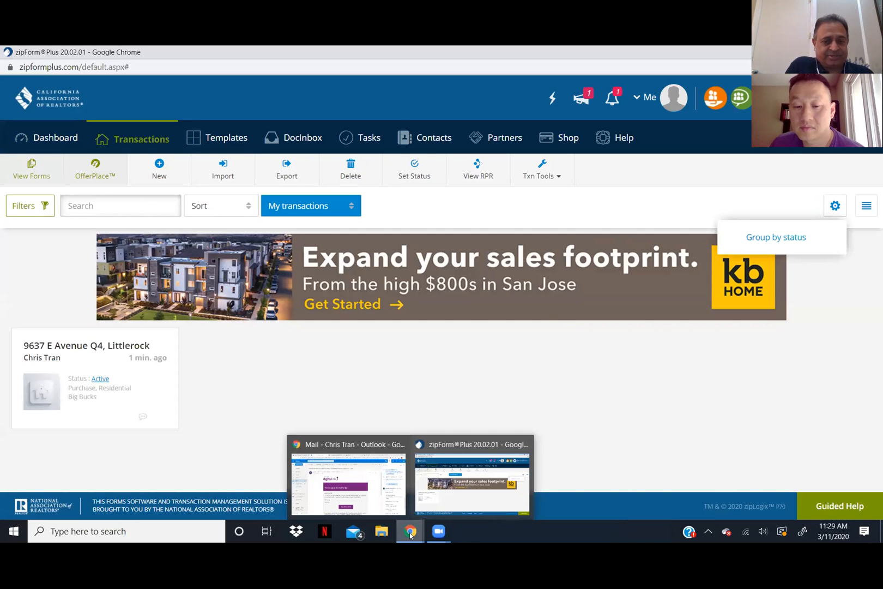
mouse_move(368, 476)
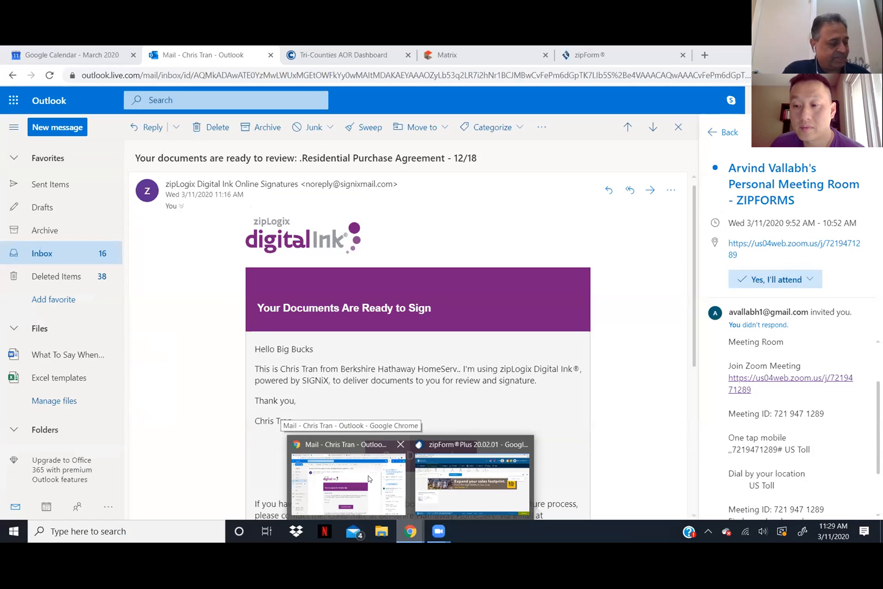
- In Outlook's Inbox, open the 'RE: Accepted' reply to the ZIPFORMS meeting invitation
click(368, 476)
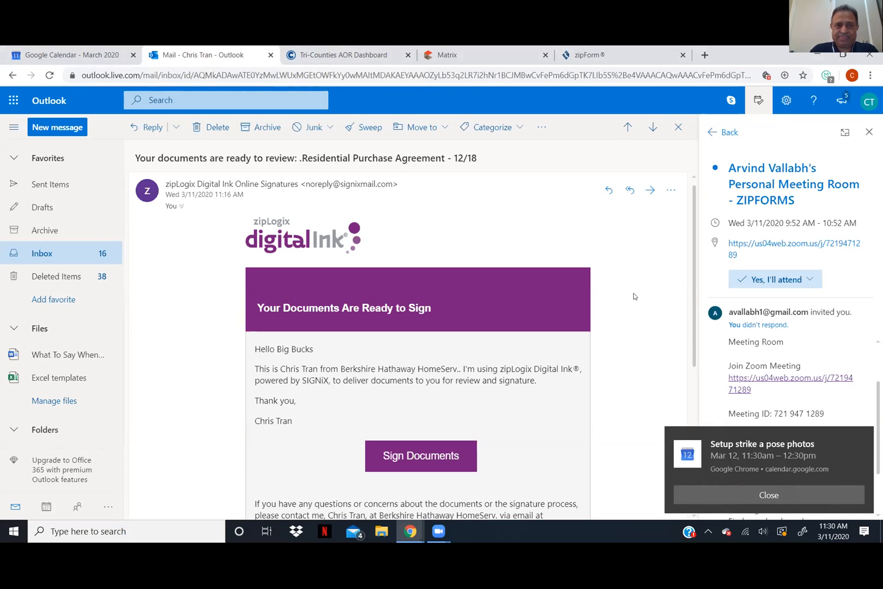
click(76, 254)
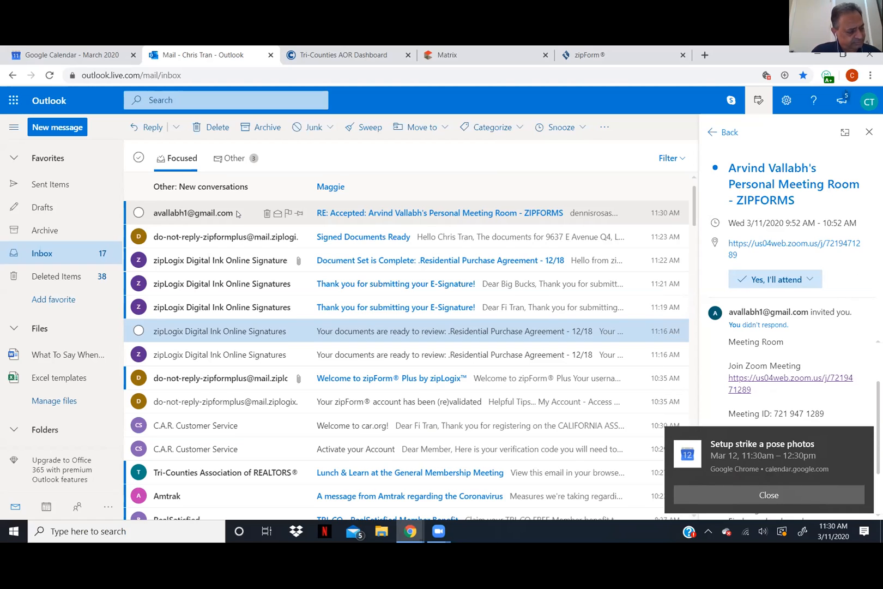
click(237, 213)
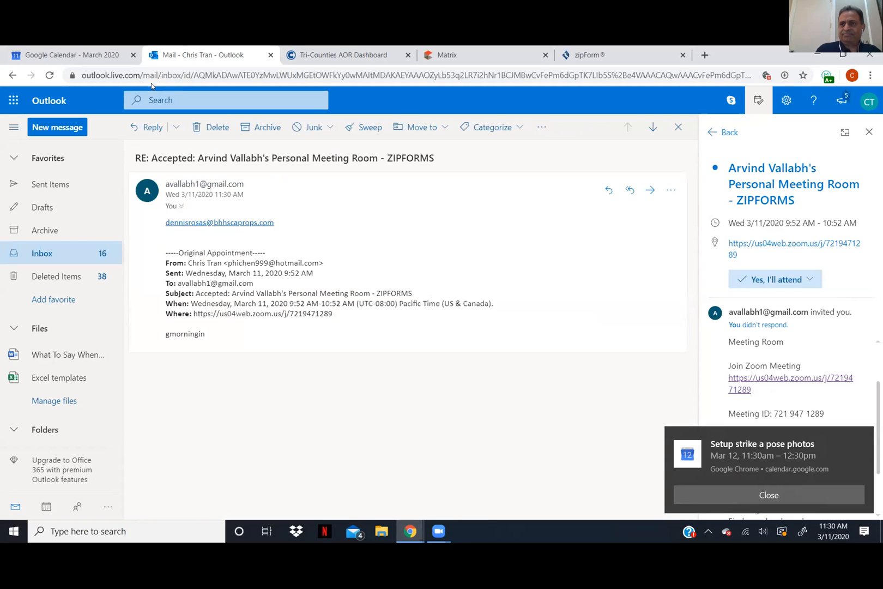
- In Google Calendar, open the details of the March 18 11:00am geofarming event
click(92, 56)
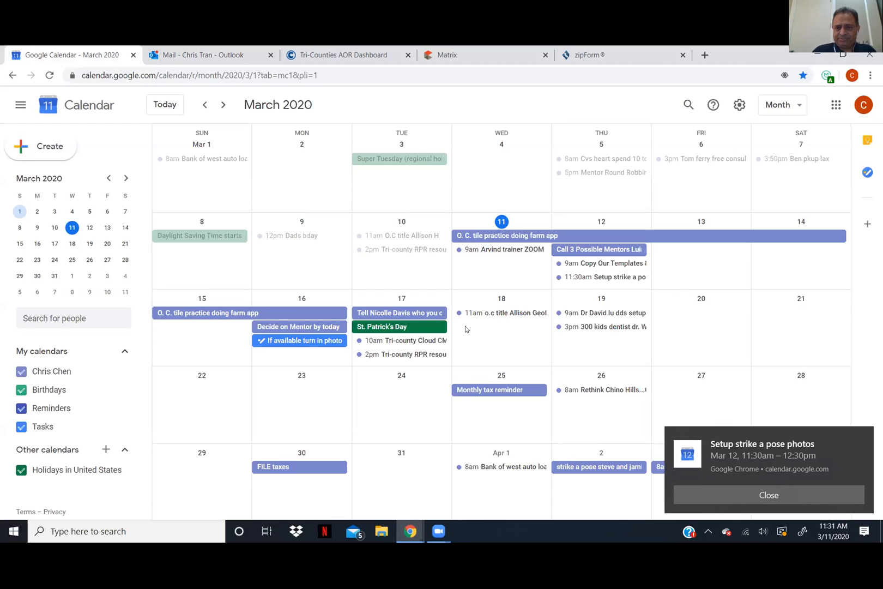
right_click(505, 314)
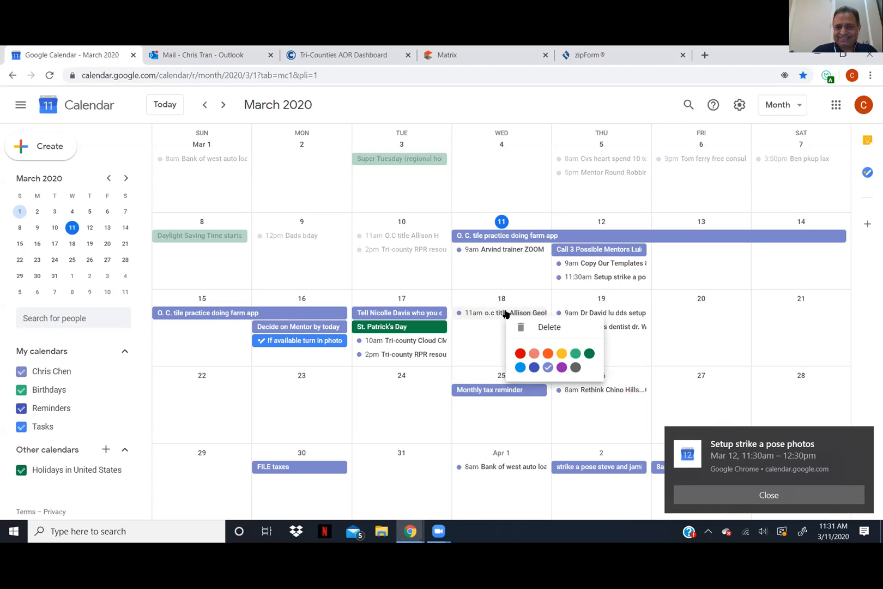
click(481, 322)
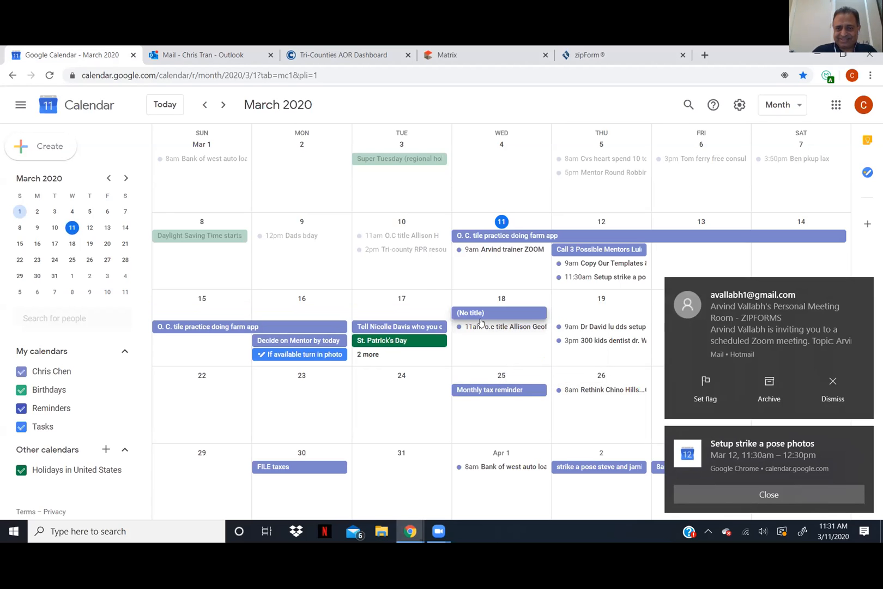
click(479, 327)
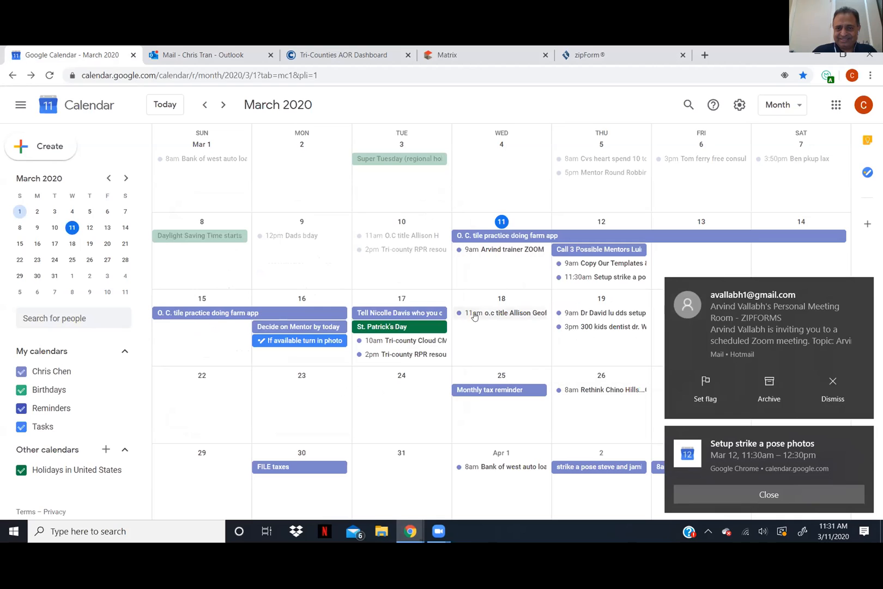
click(475, 314)
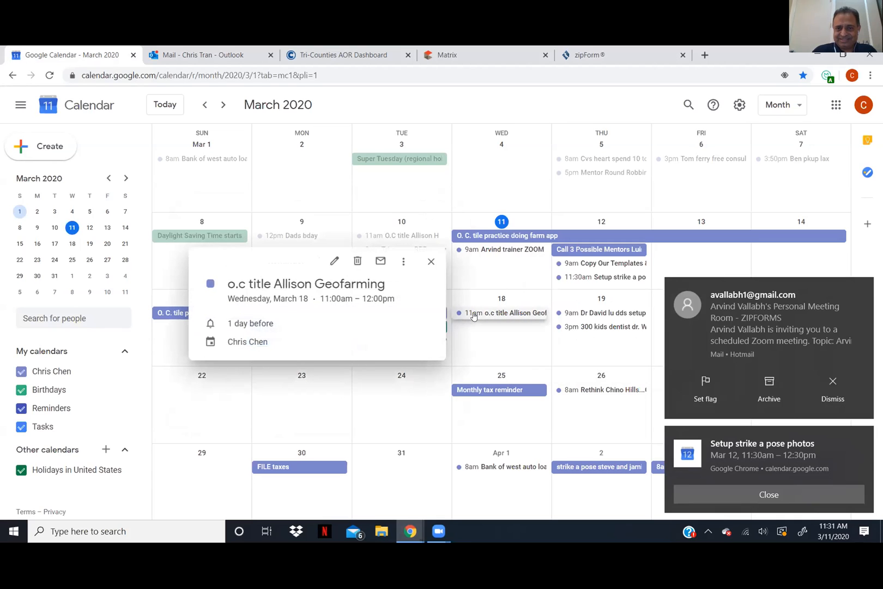
- Move the geofarming event to March 19 starting at 10:00am and save it
click(332, 264)
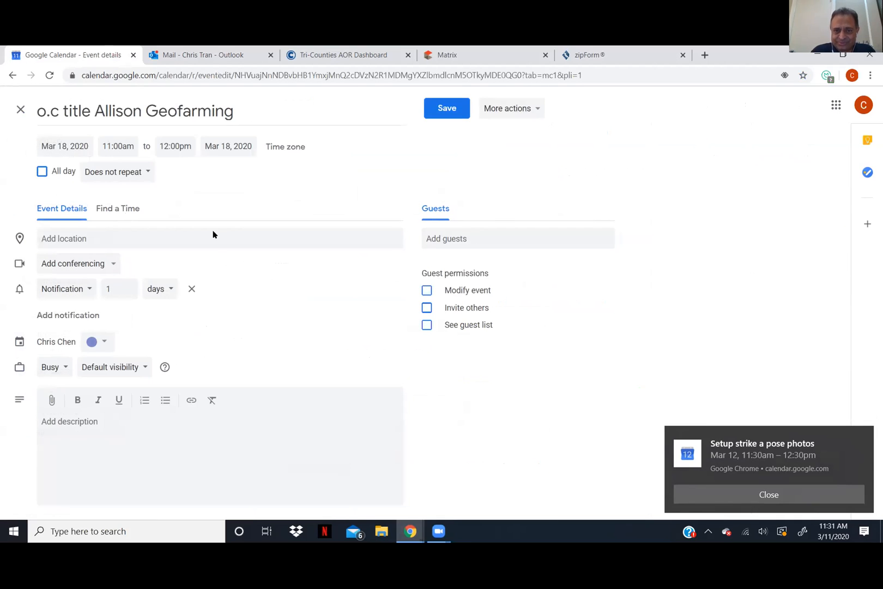
click(82, 148)
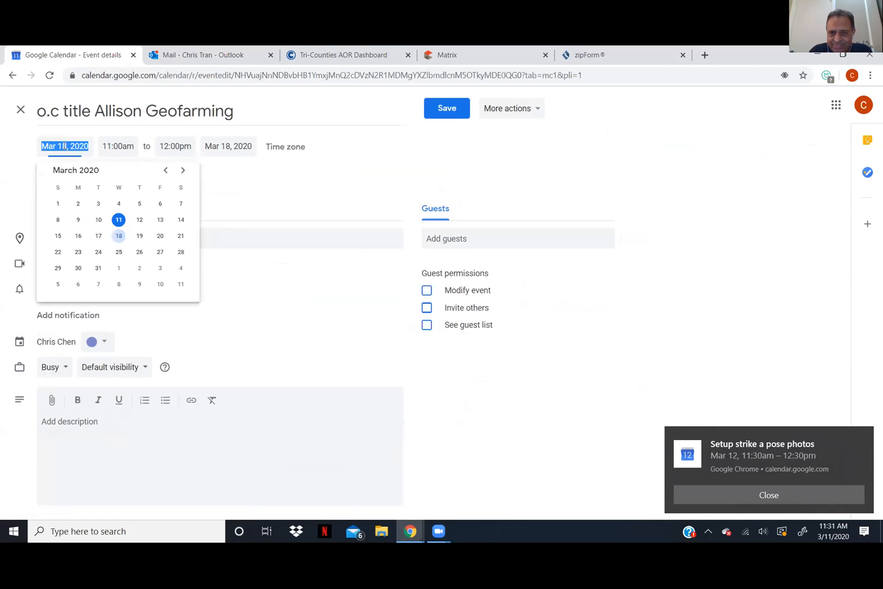
click(139, 235)
click(119, 146)
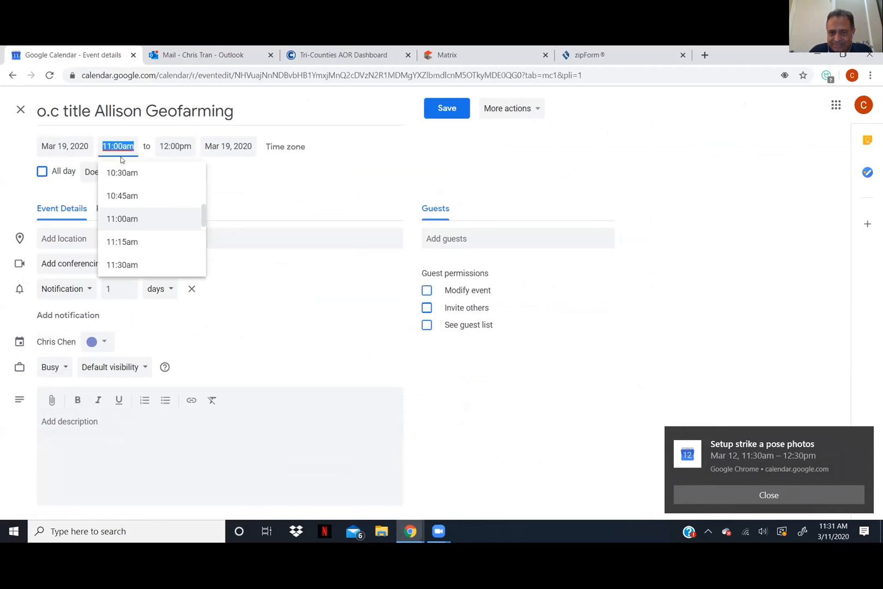
scroll(182, 187, up, 3)
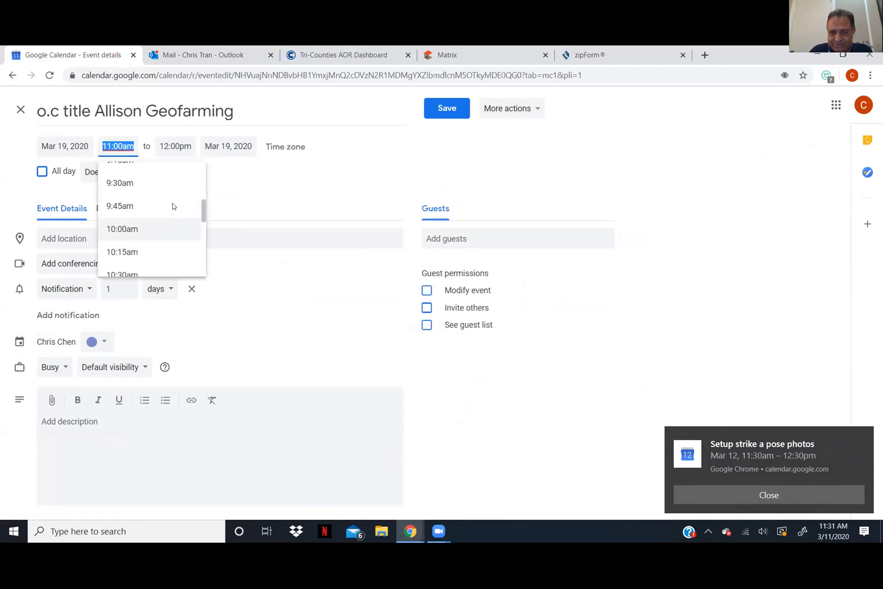
click(148, 237)
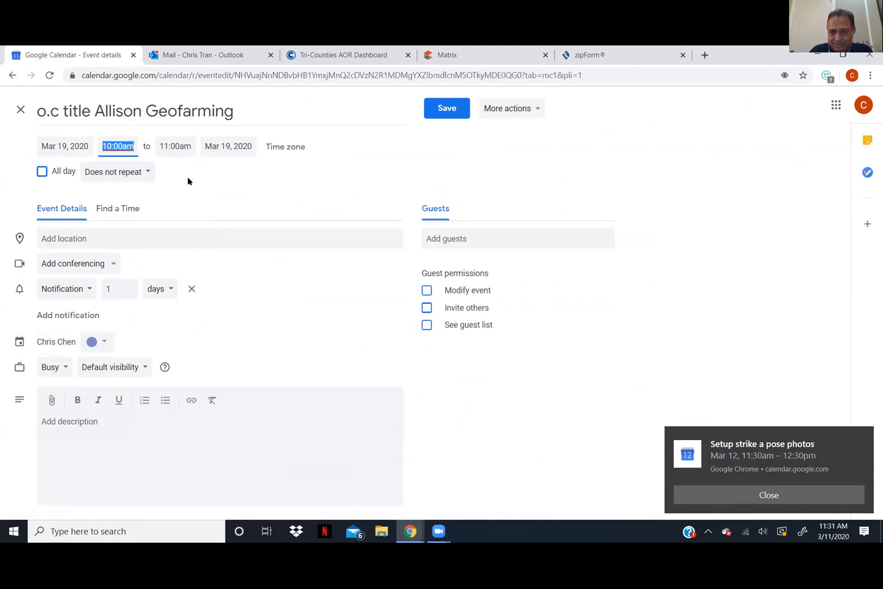
click(446, 108)
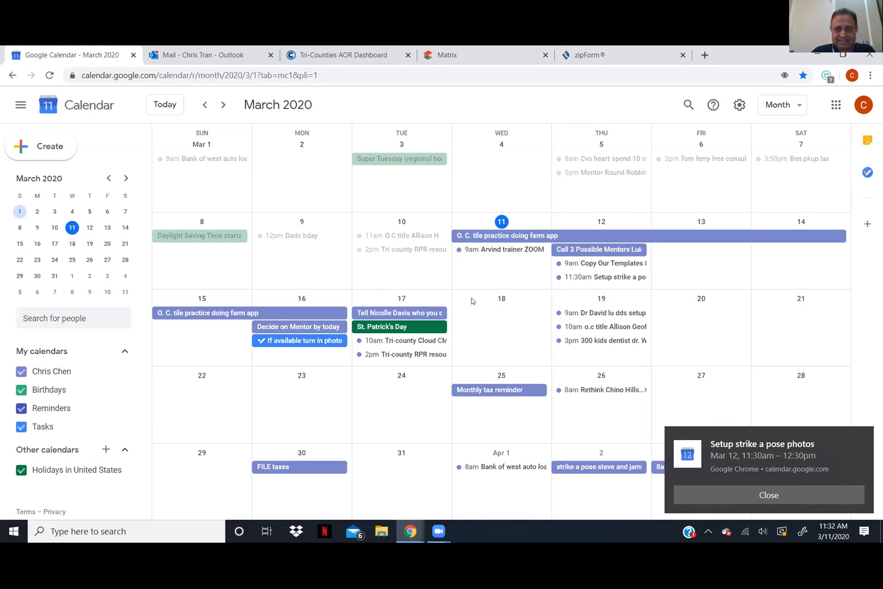
- Back in Outlook, read the ZIPFORMS Zoom meeting invitation email, then return to the Inbox list
click(227, 55)
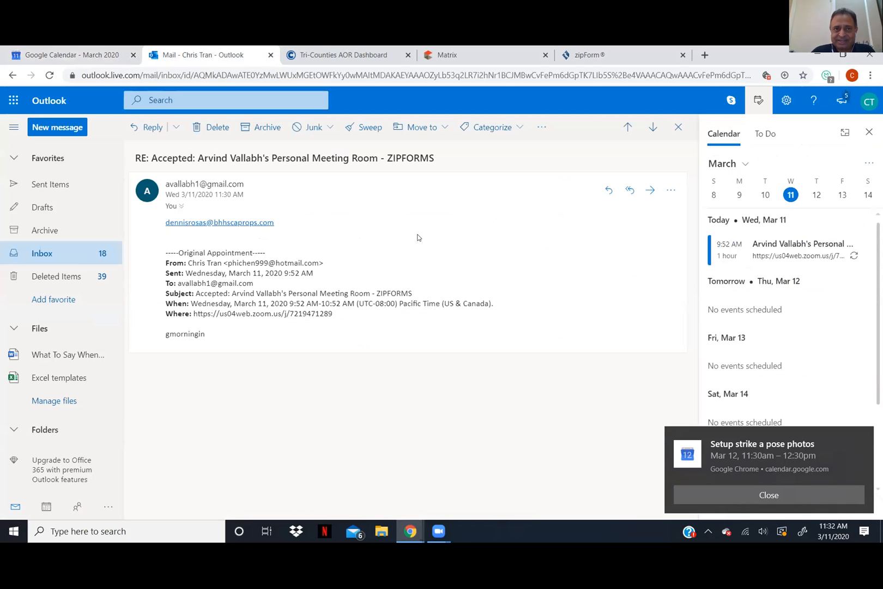
click(76, 252)
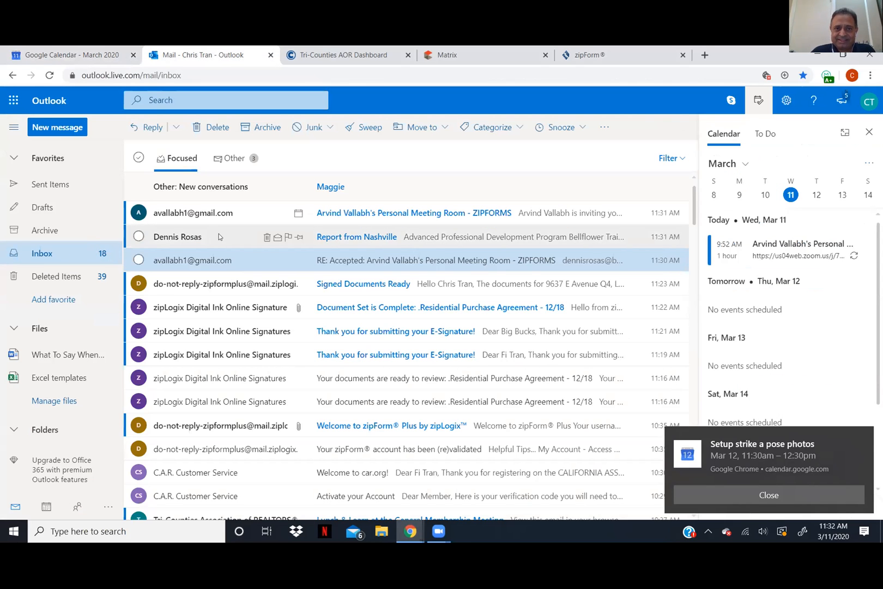
click(223, 217)
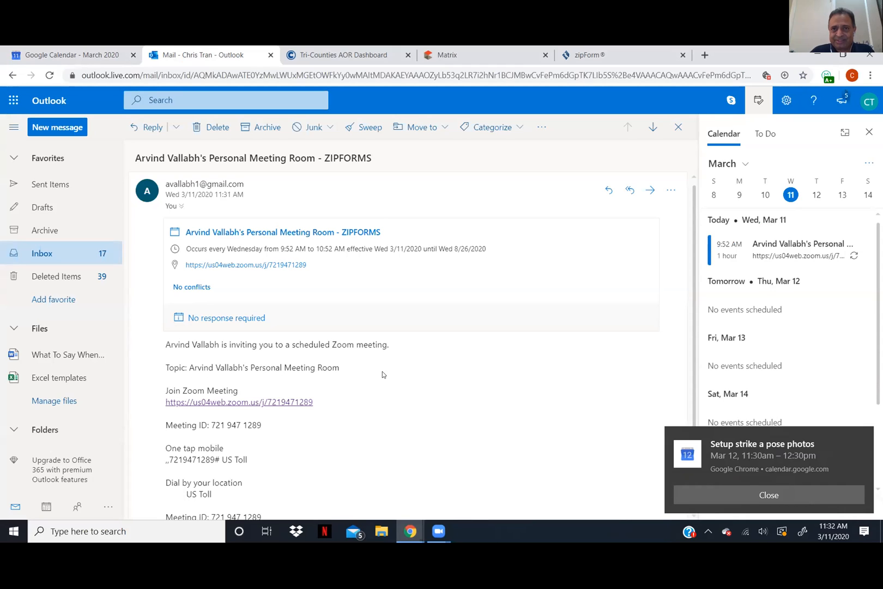
scroll(382, 375, down, 2)
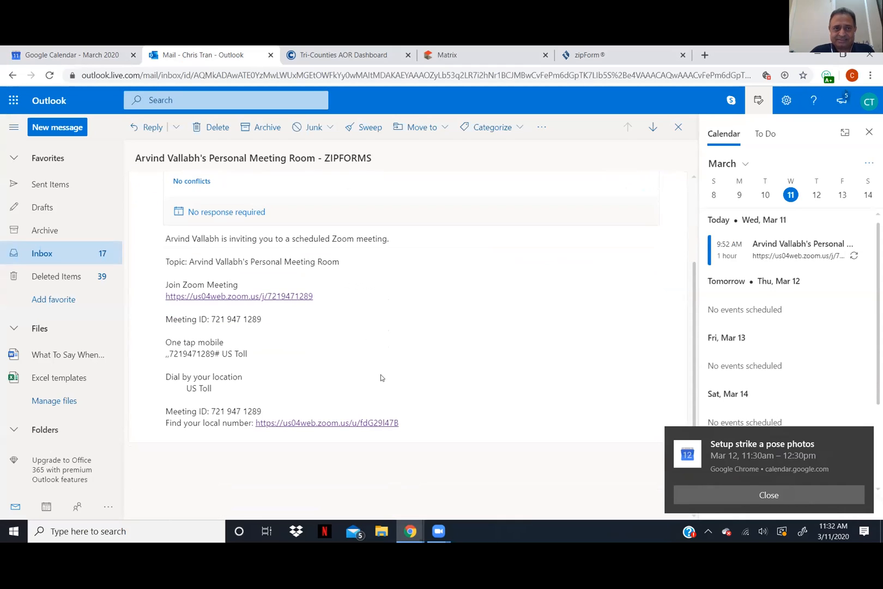
scroll(381, 377, up, 2)
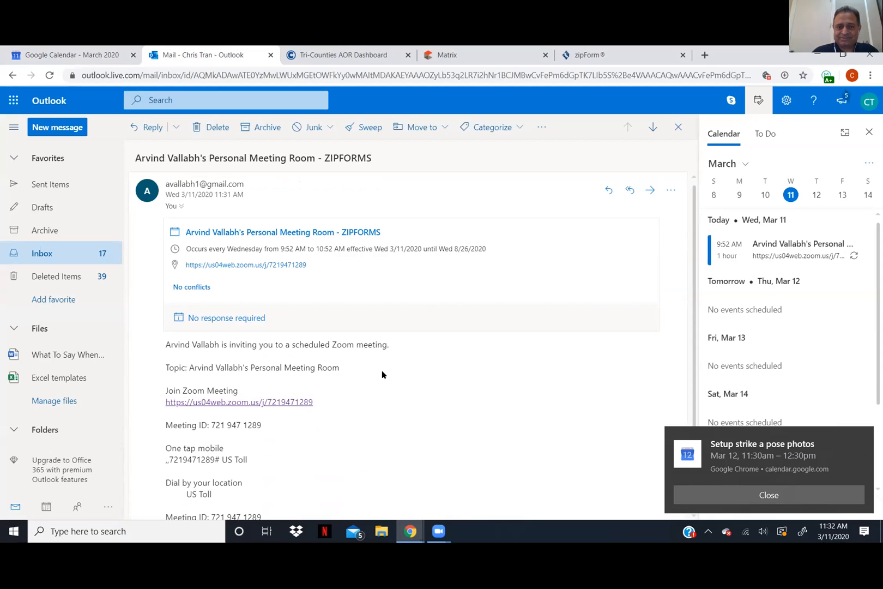
click(75, 254)
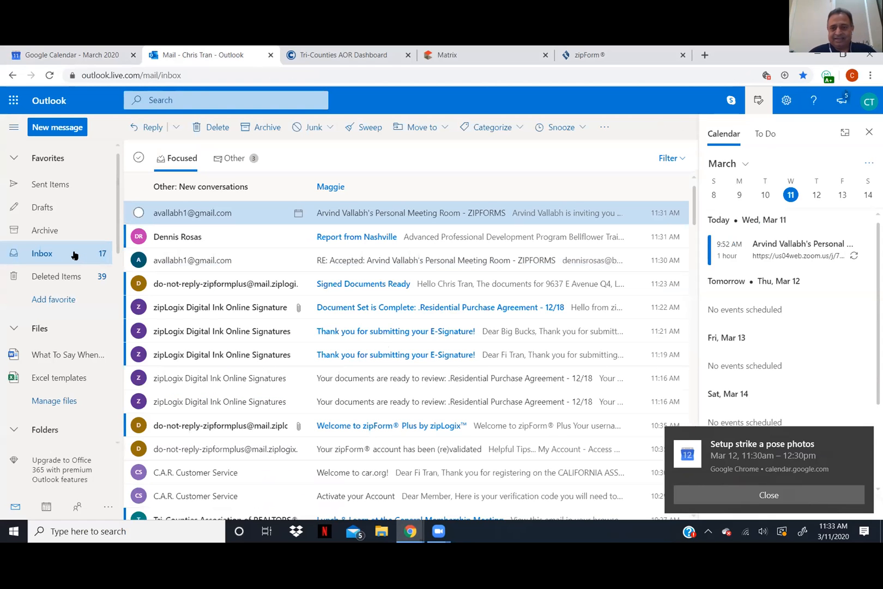